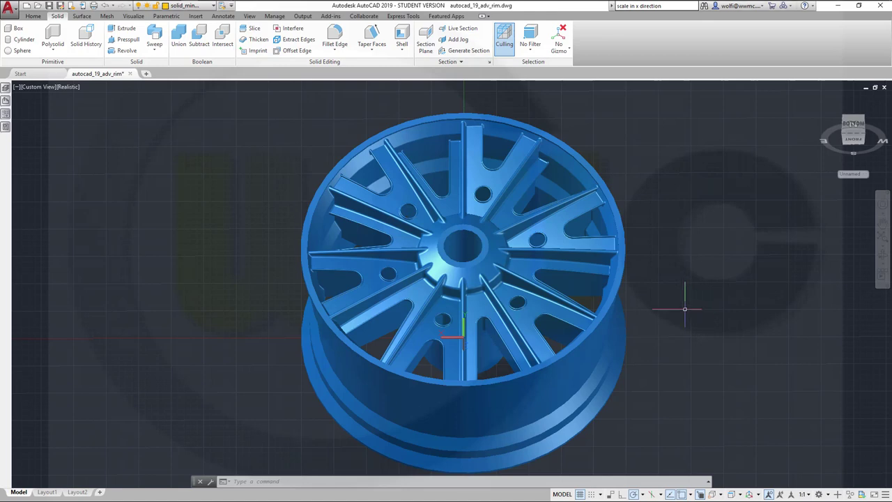
Examine the finished rim model and the dimensions of the rim profile sketch from its lower to its upper edge.
middle_click_drag(658, 302, 725, 382, "shift")
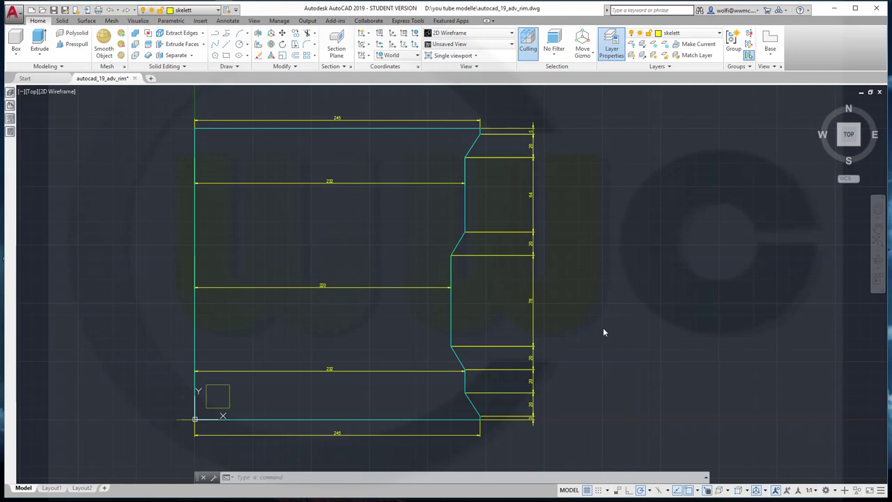
scroll(583, 326, "up", 4)
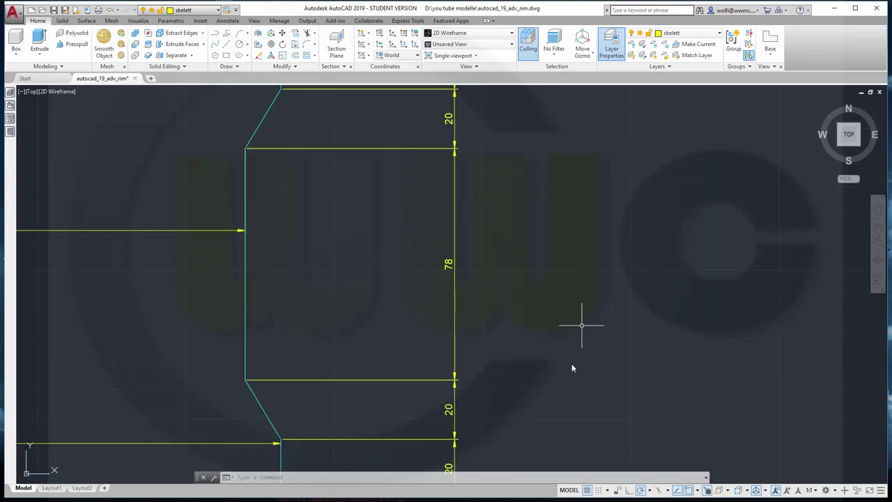
scroll(575, 355, "down", 2)
mouse_move(669, 287)
middle_mouse_down()
mouse_move(673, 312)
mouse_move(763, 259)
mouse_move(816, 245)
mouse_move(827, 259)
middle_mouse_up()
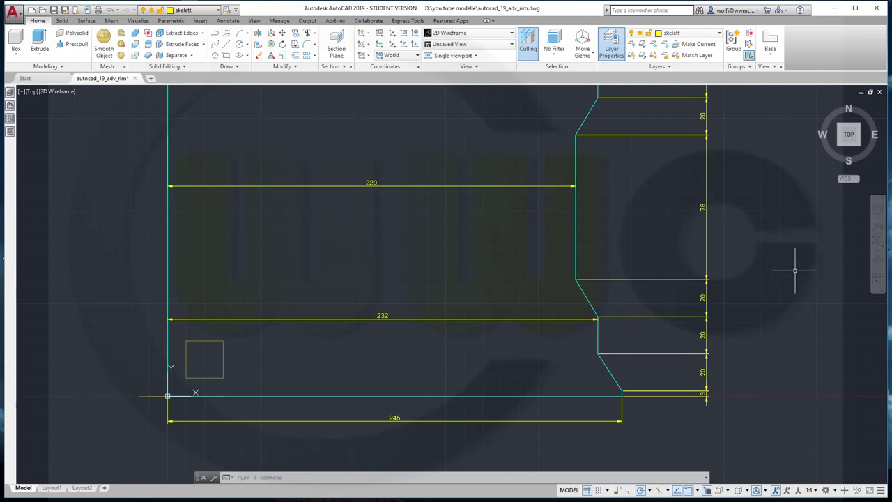
middle_click_drag(758, 204, 760, 404)
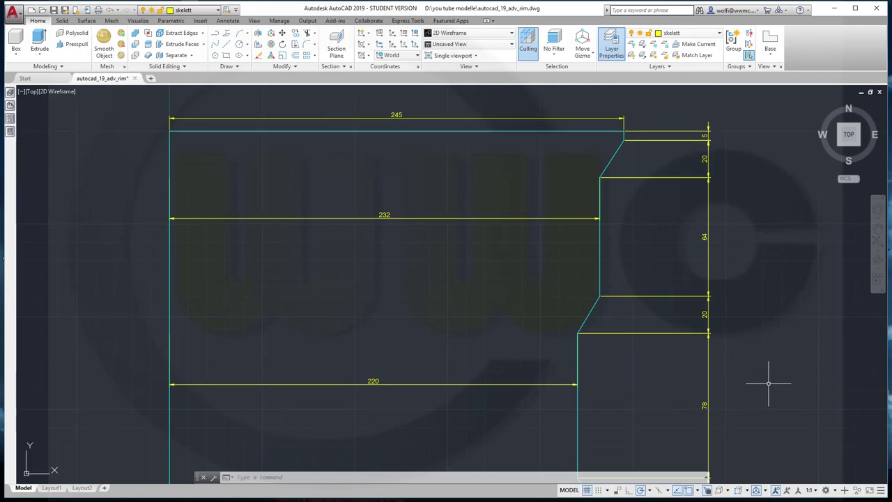
scroll(769, 382, "down", 3)
scroll(767, 386, "up", 2)
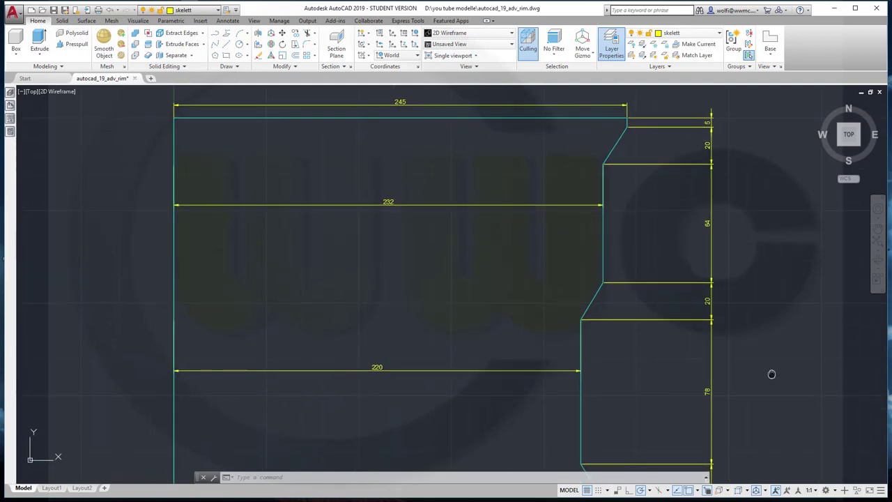
scroll(767, 345, "down", 2)
mouse_move(806, 405)
middle_mouse_down()
mouse_move(759, 361)
mouse_move(710, 346)
middle_mouse_up()
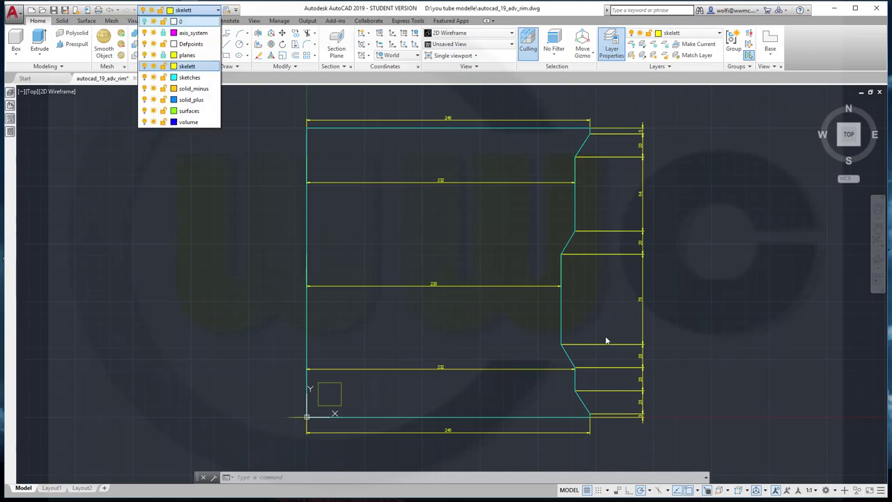
Turn off the sketches layer and erase all dimensions of the rim profile.
left_click(145, 78)
left_click(713, 235)
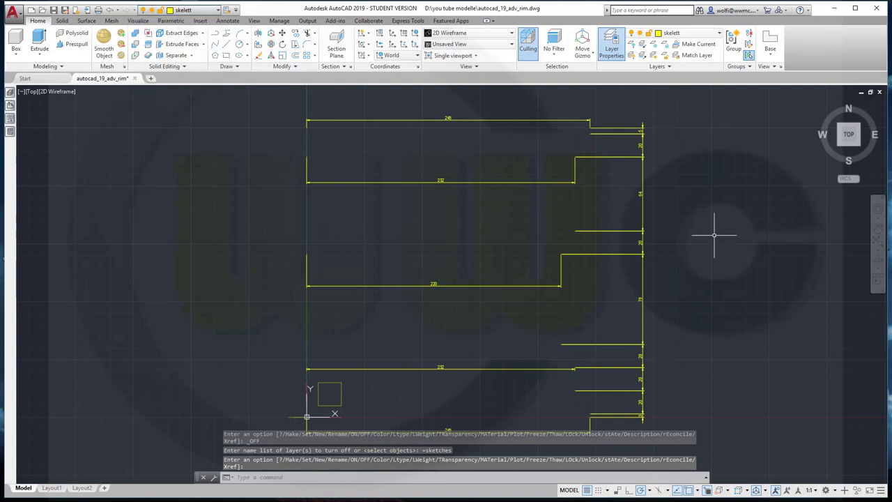
scroll(723, 369, "down", 2)
left_click(737, 432)
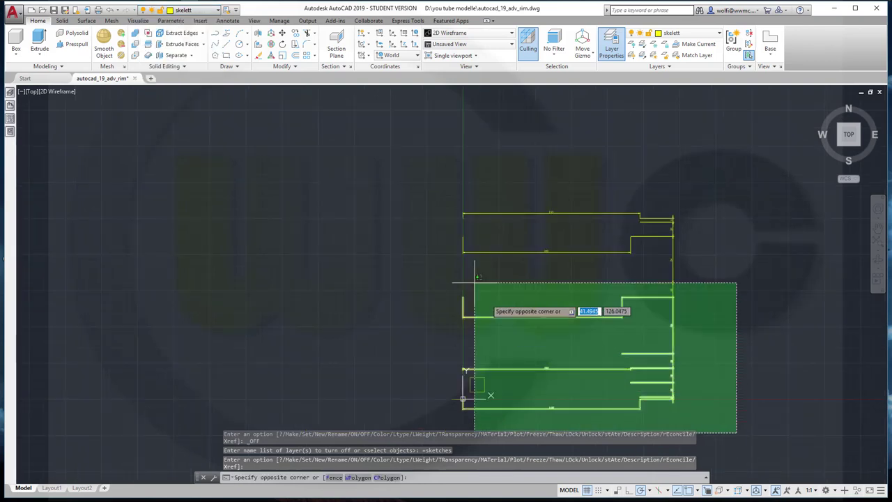
left_click(510, 175)
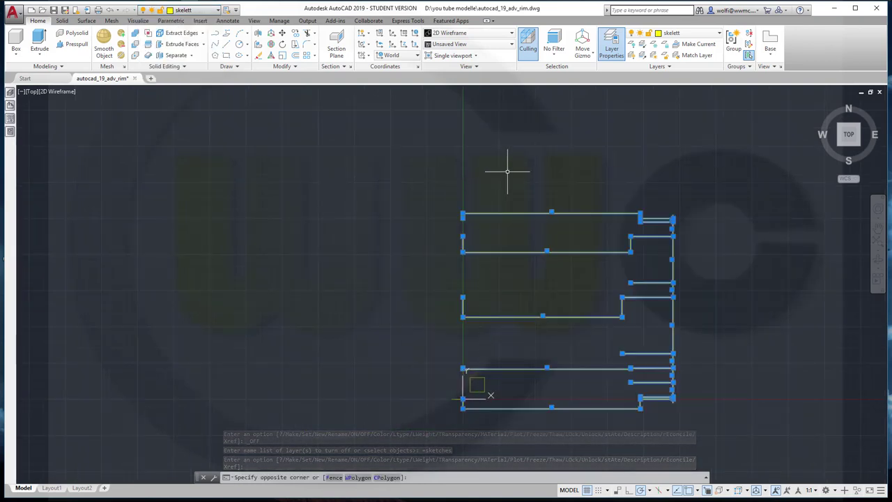
key("Delete")
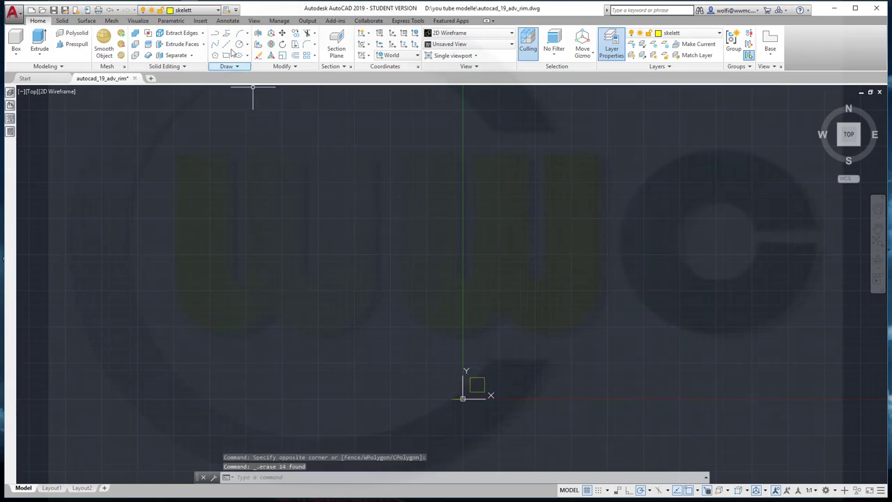
Turn the sketches layer back on and make the surfaces layer current.
left_click(218, 10)
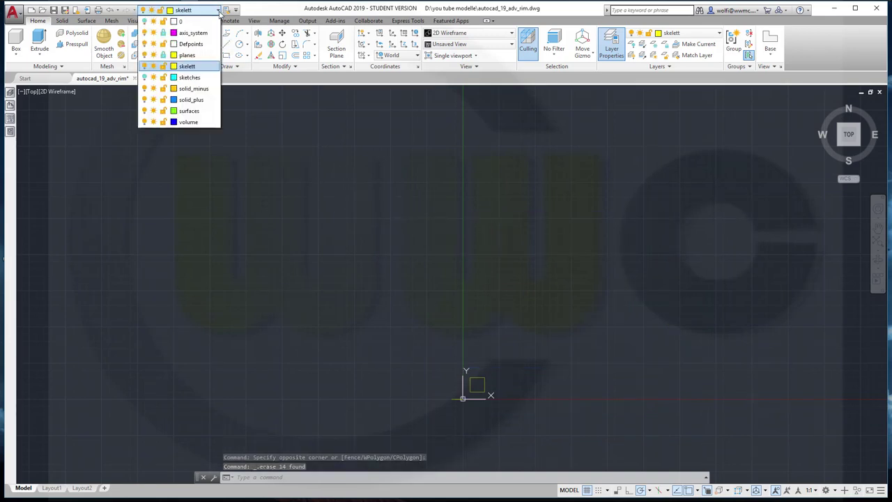
left_click(144, 78)
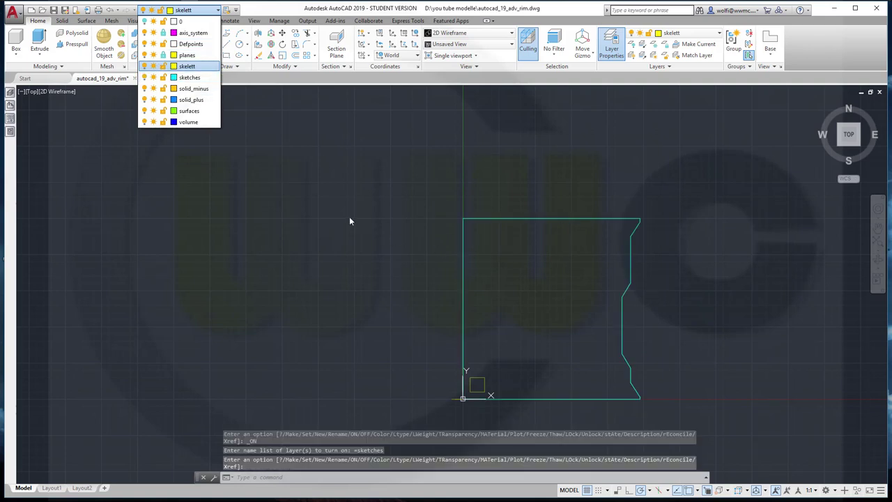
left_click(396, 80)
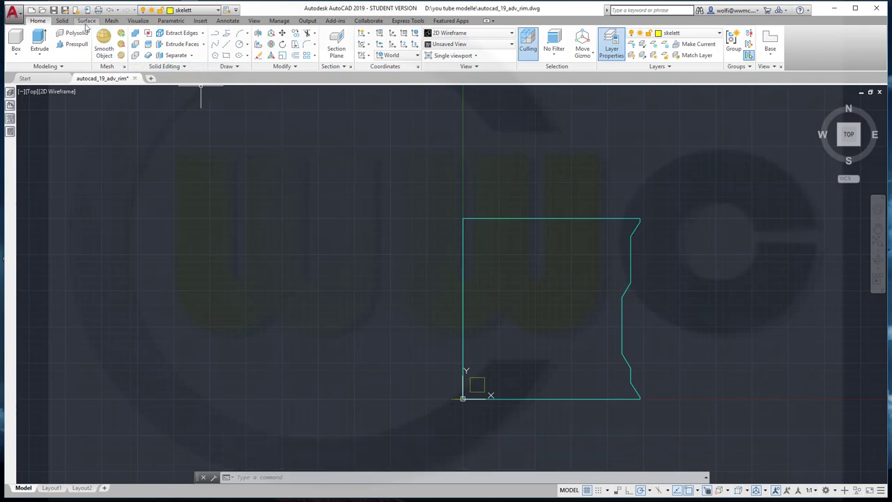
left_click(87, 21)
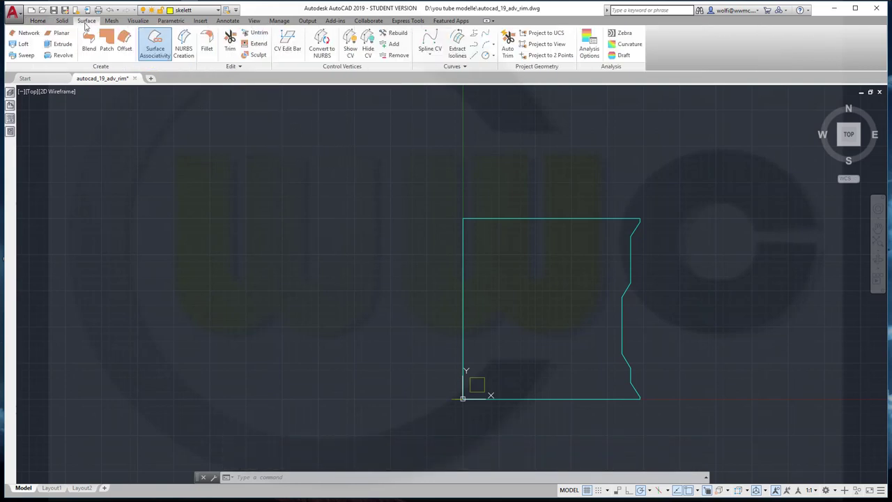
left_click(219, 10)
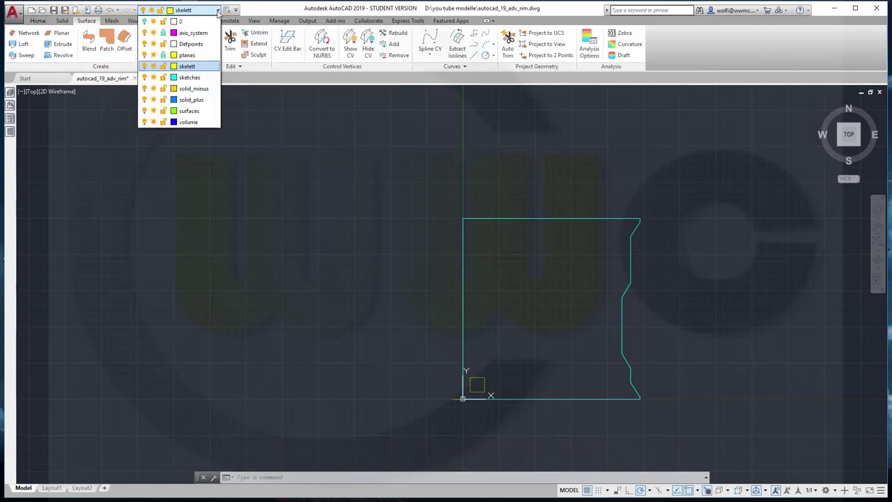
left_click(189, 111)
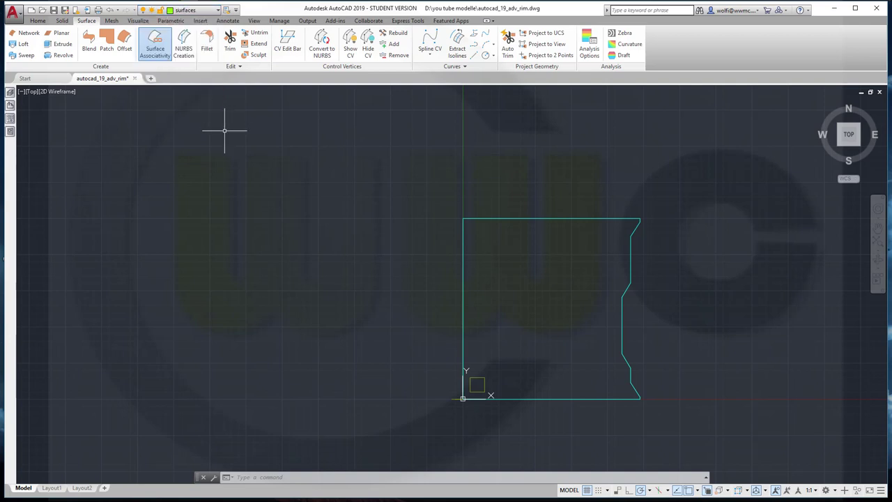
Revolve the stepped outer contour of the profile as a surface by 360 degrees about the vertical line through the origin.
left_click(62, 55)
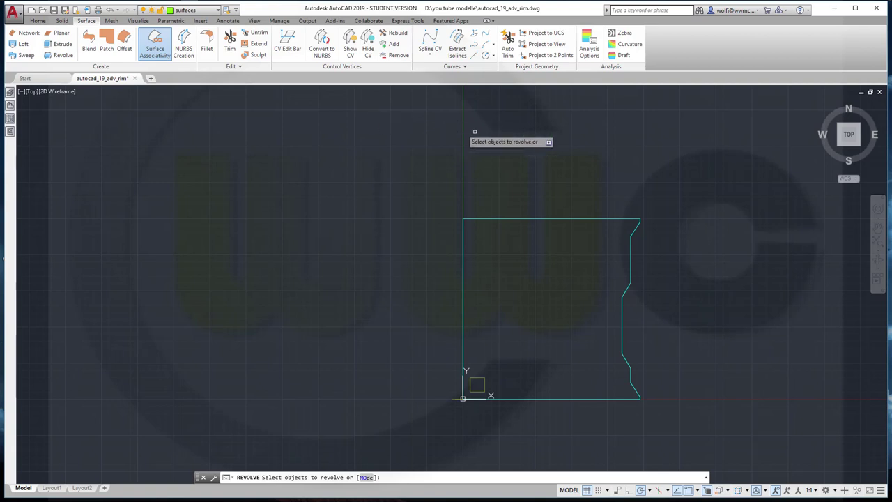
mouse_move(593, 190)
left_mouse_down()
mouse_move(597, 223)
mouse_move(623, 274)
mouse_move(596, 230)
mouse_move(594, 197)
left_mouse_up()
left_click(594, 197)
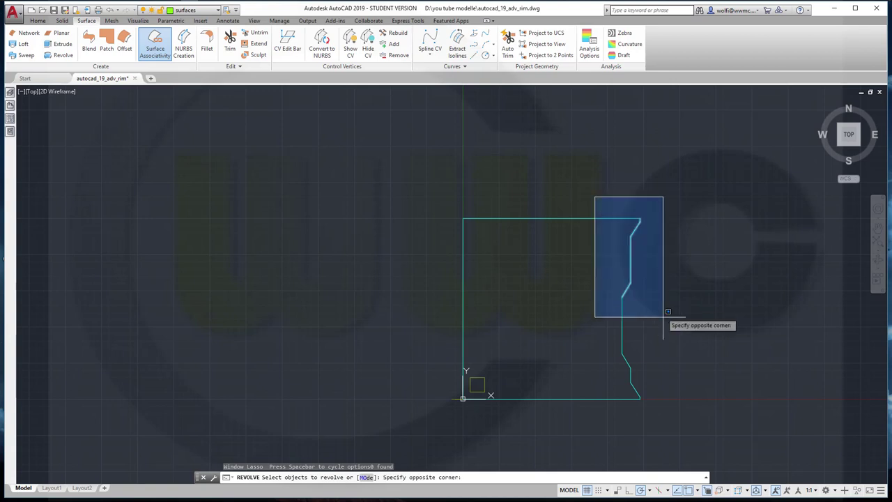
left_click(703, 422)
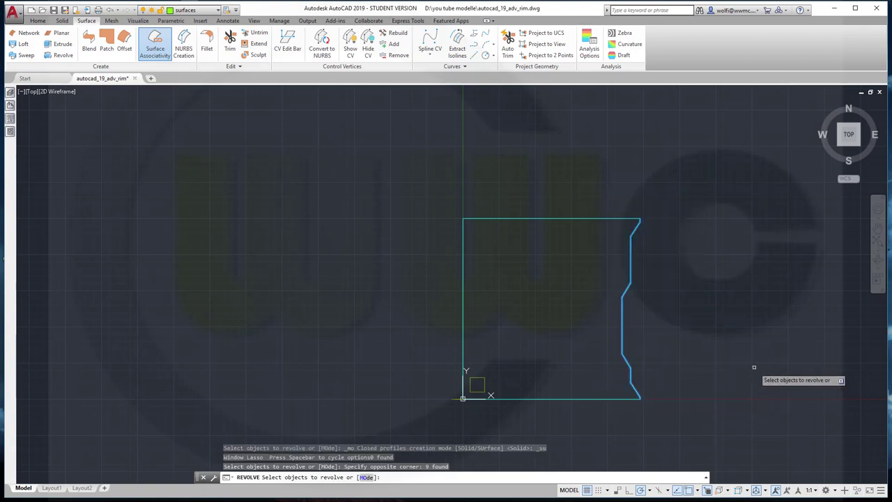
right_click(732, 314)
left_click(754, 319)
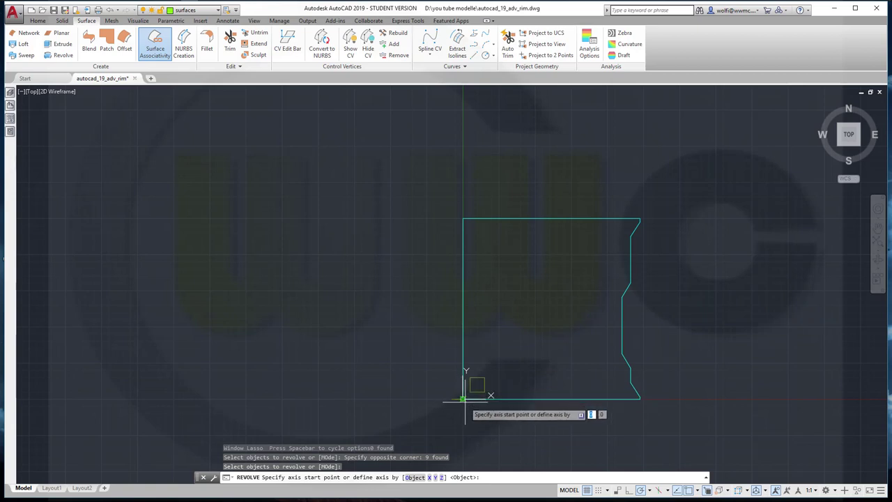
left_click(463, 398)
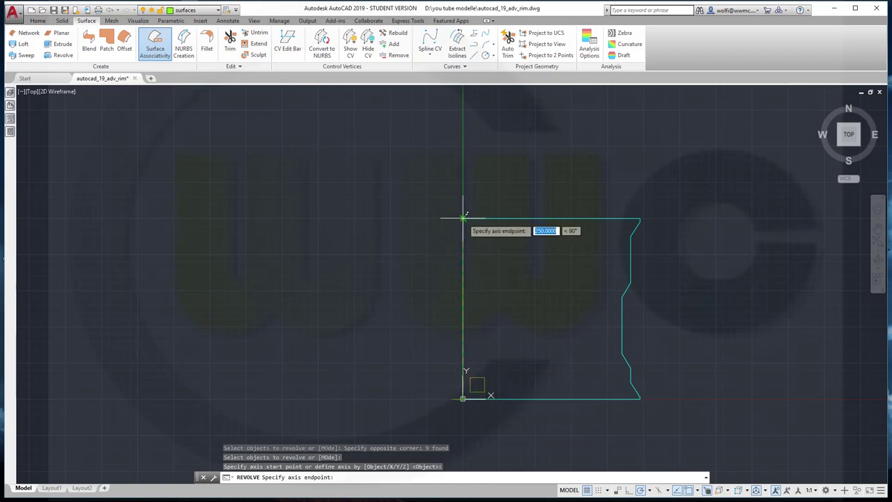
left_click(465, 218)
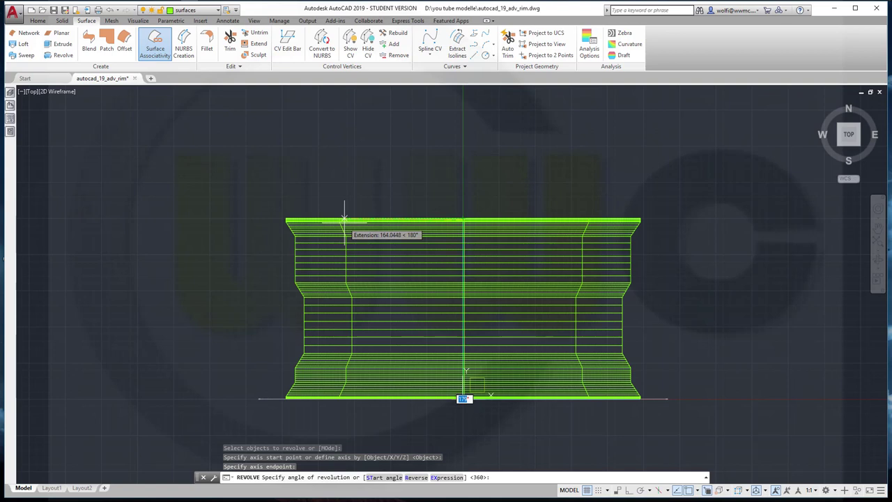
type("36")
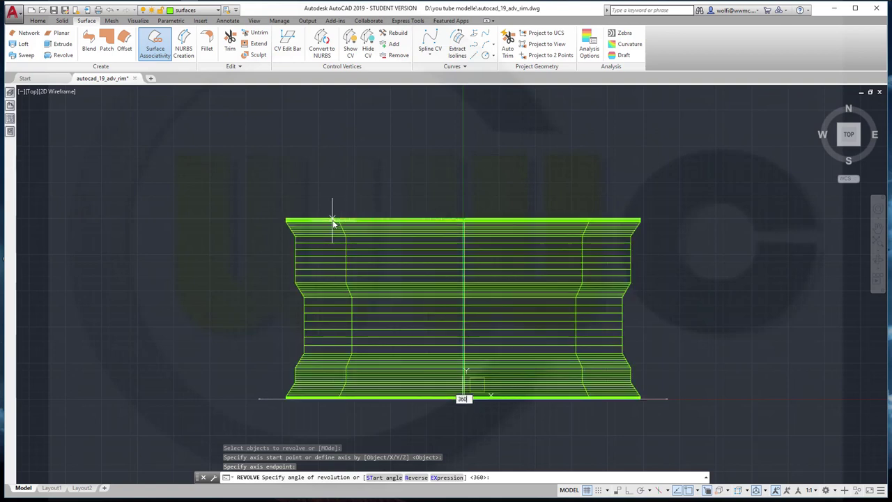
type("0")
key("Return")
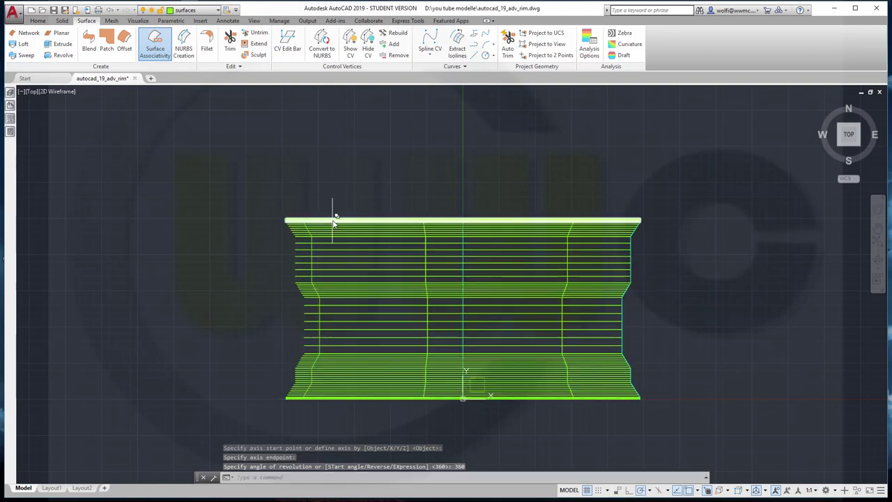
Display the revolved rim surface in the Shaded visual style and view it from an oblique angle.
left_click(56, 92)
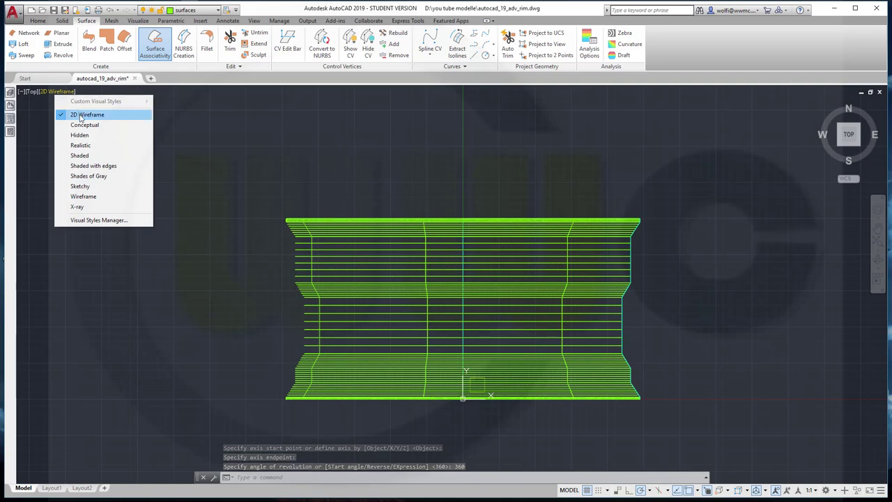
left_click(86, 156)
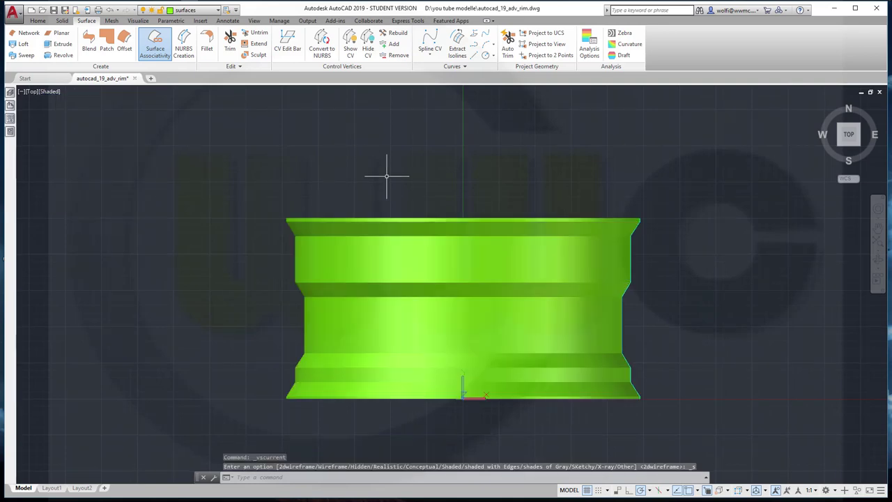
middle_click_drag(506, 192, 499, 221, "shift")
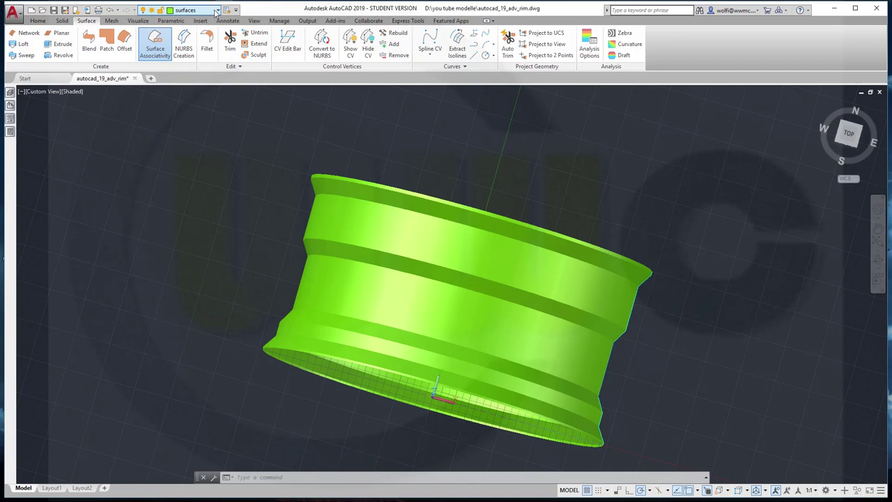
Make the sketches layer current and turn off the surfaces layer.
left_click(218, 10)
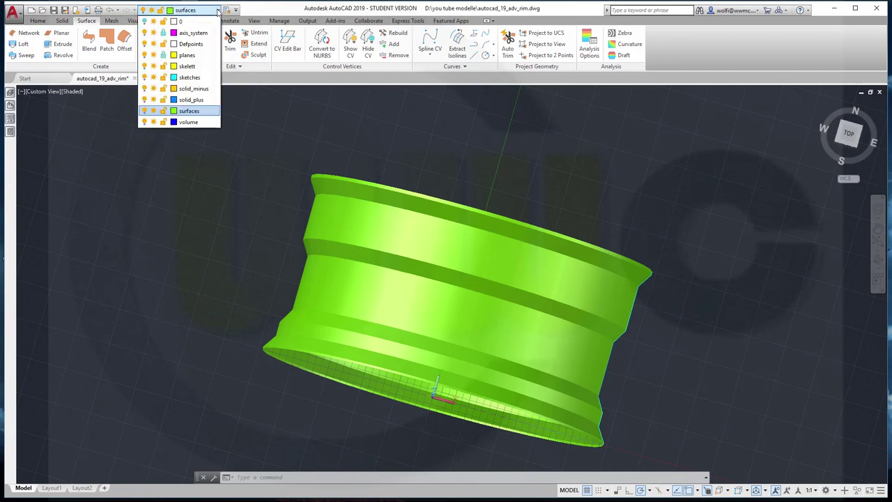
left_click(205, 80)
left_click(216, 11)
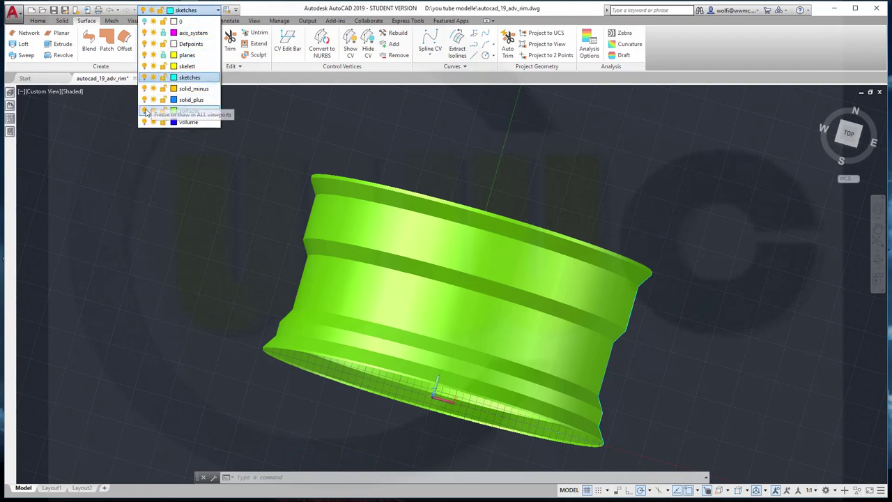
left_click(145, 112)
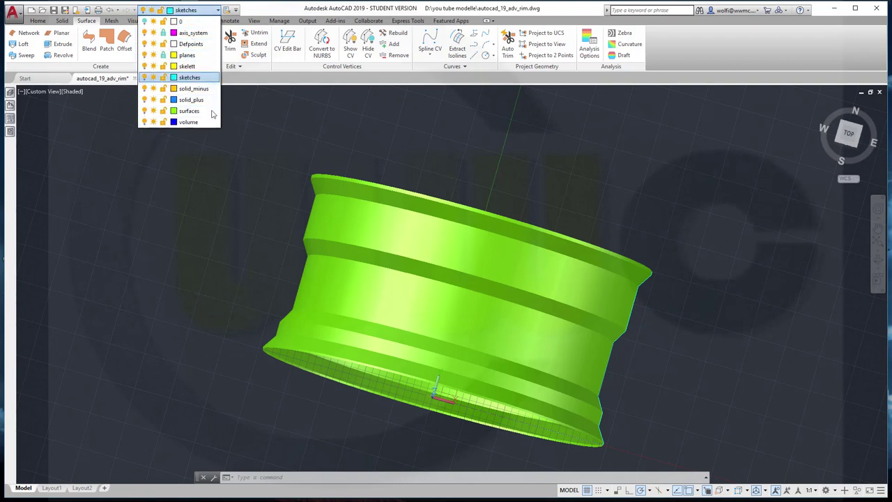
left_click(388, 200)
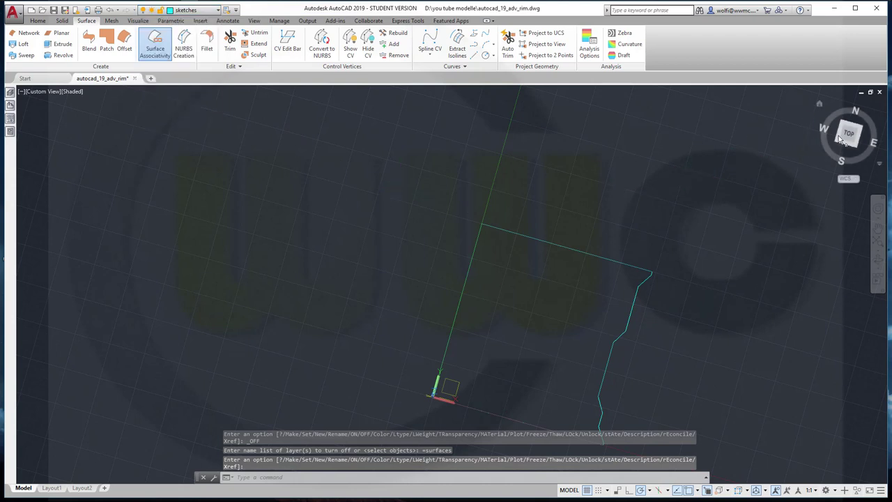
In the top view, draw a short horizontal line just outside the sloped edge at the rim profile's upper outer corner.
left_click(848, 137)
key("Return")
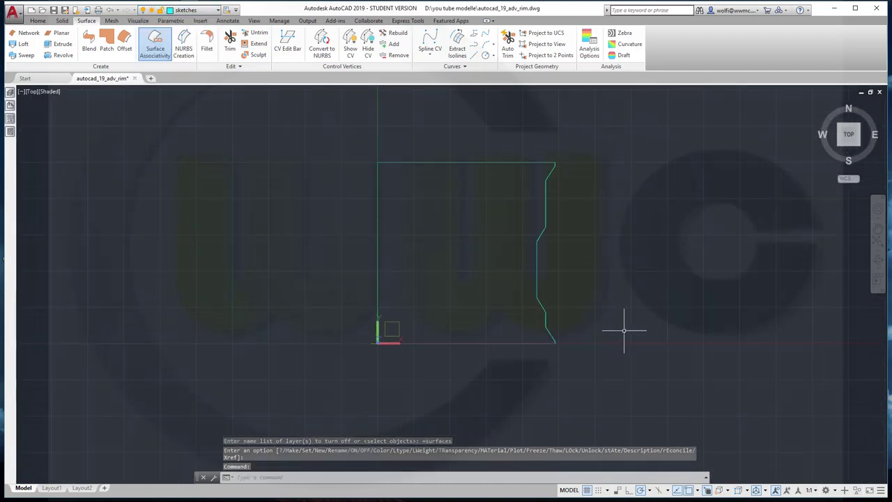
middle_click_drag(607, 247, 625, 308)
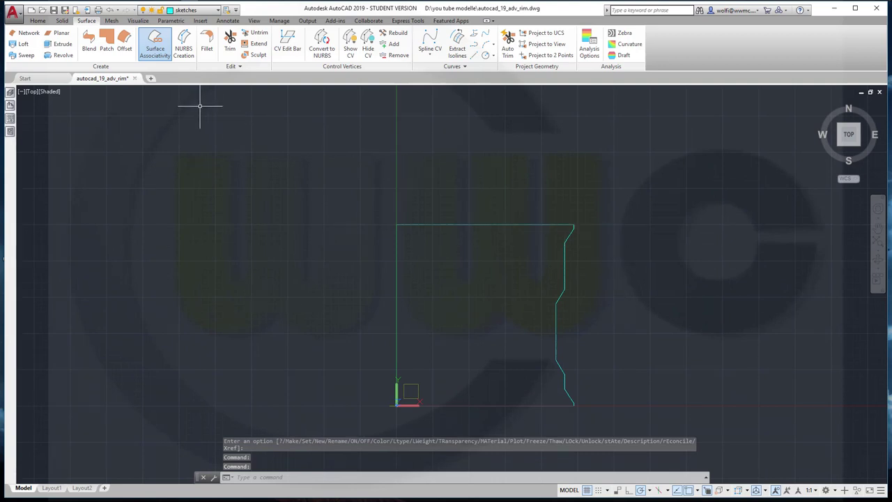
left_click(39, 21)
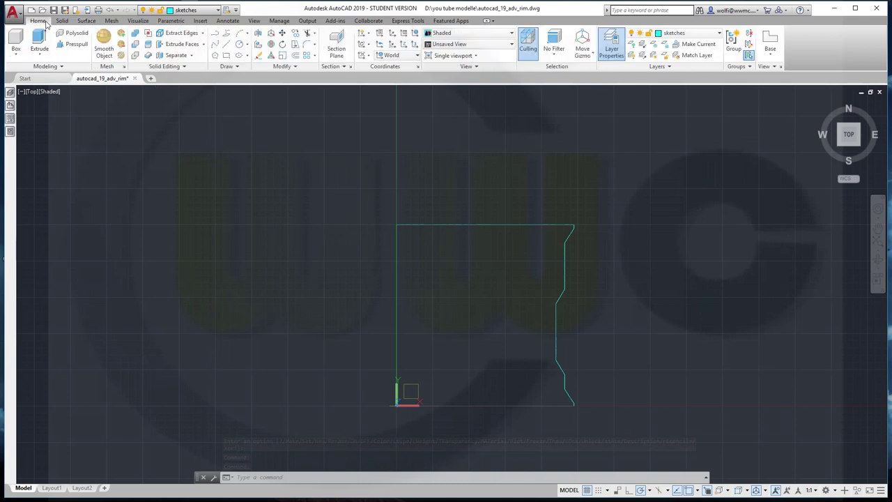
left_click(226, 44)
scroll(634, 235, "up", 5)
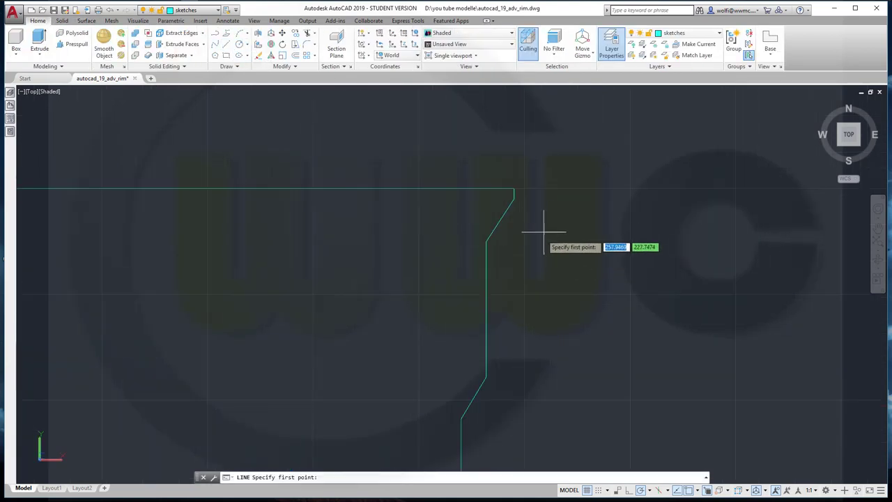
left_click(594, 213)
left_click(530, 213)
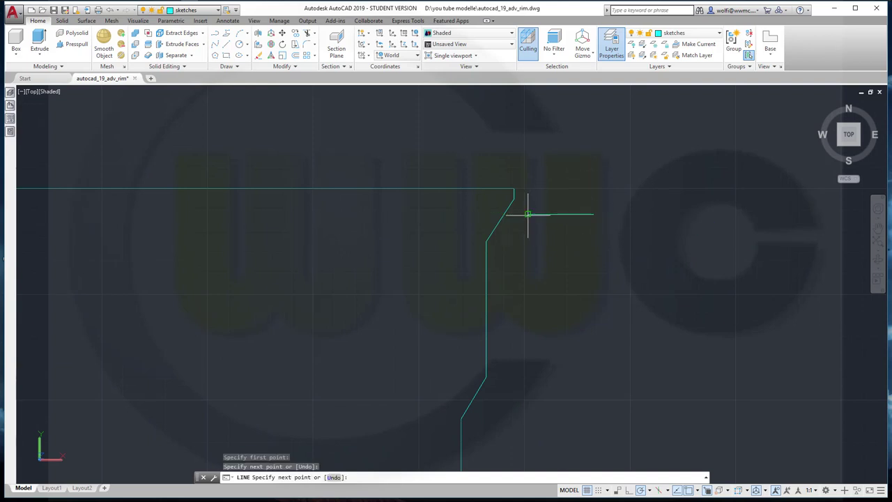
right_click(529, 208)
left_click(549, 222)
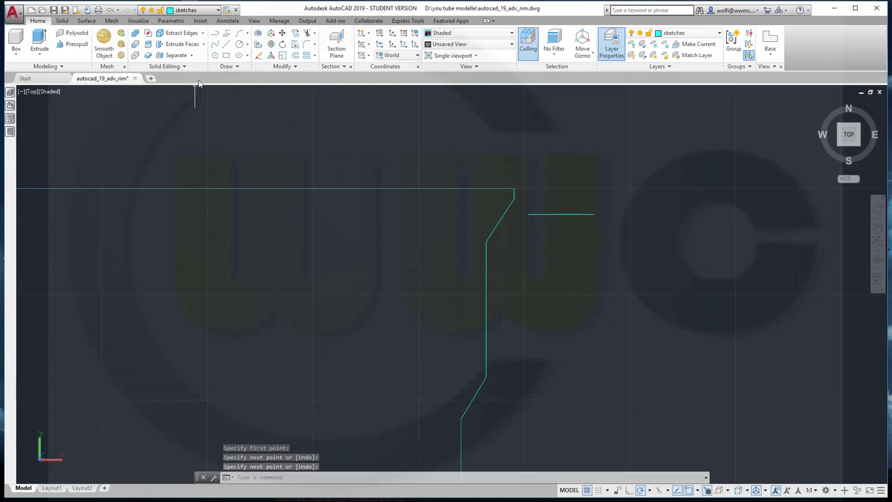
Continue the short line with a tangent arc that falls inward across the profile and ends just beside the vertical axis.
left_click(247, 35)
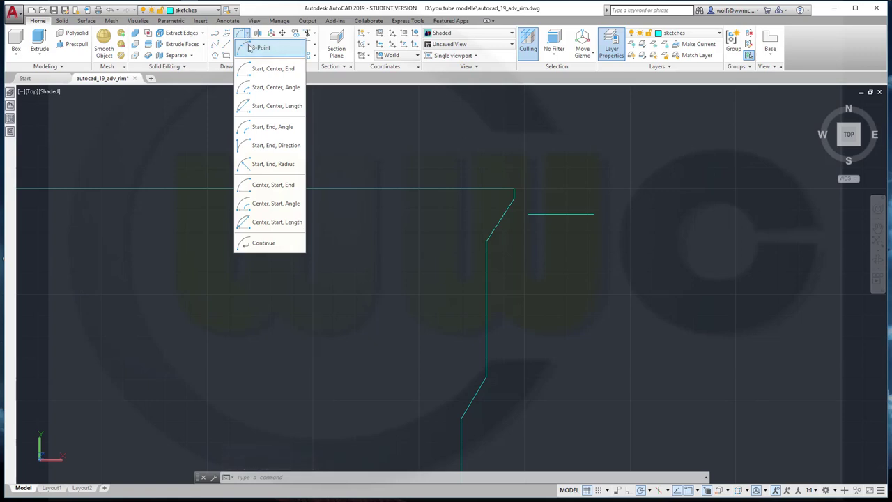
left_click(256, 48)
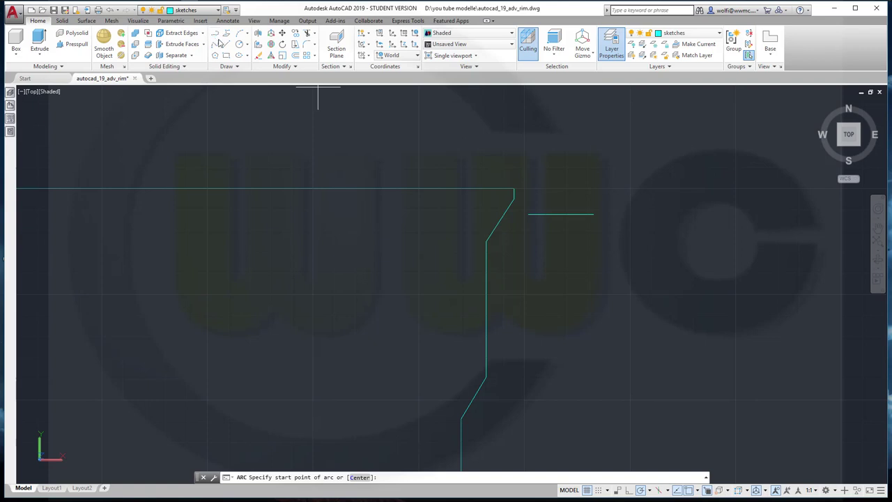
left_click(246, 36)
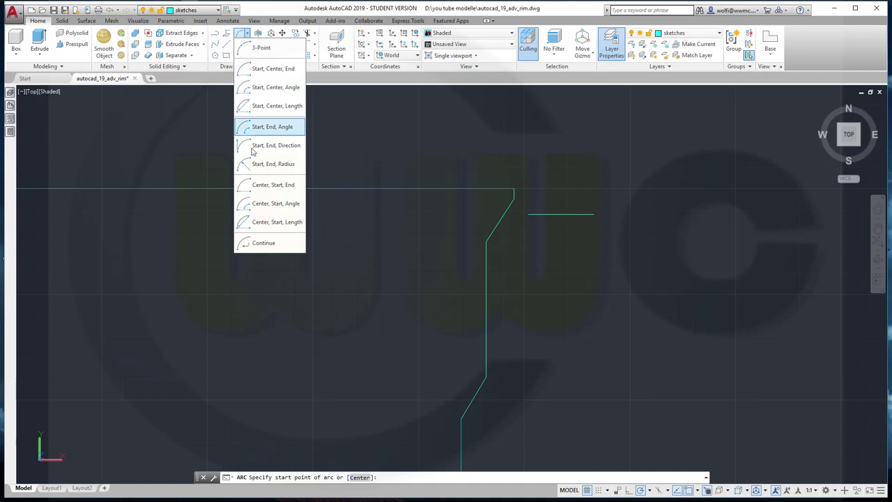
left_click(269, 243)
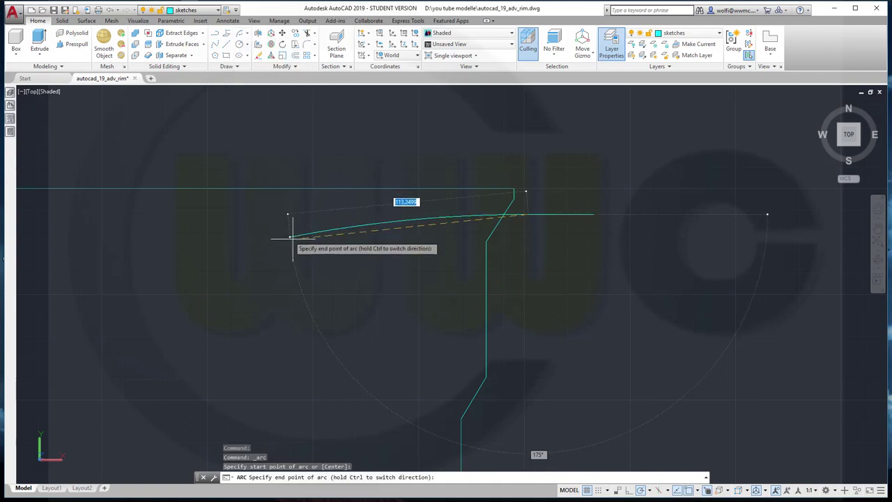
scroll(283, 272, "down", 2)
scroll(272, 286, "down", 3)
scroll(247, 298, "up", 3)
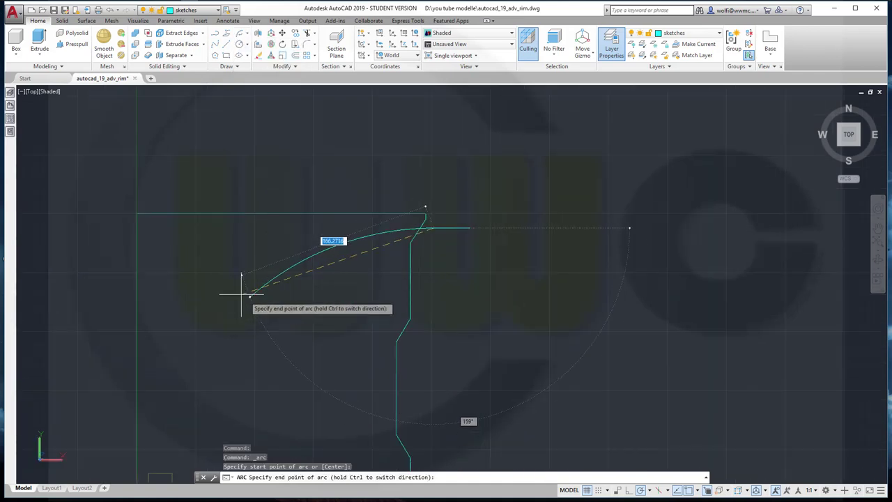
left_click(148, 274)
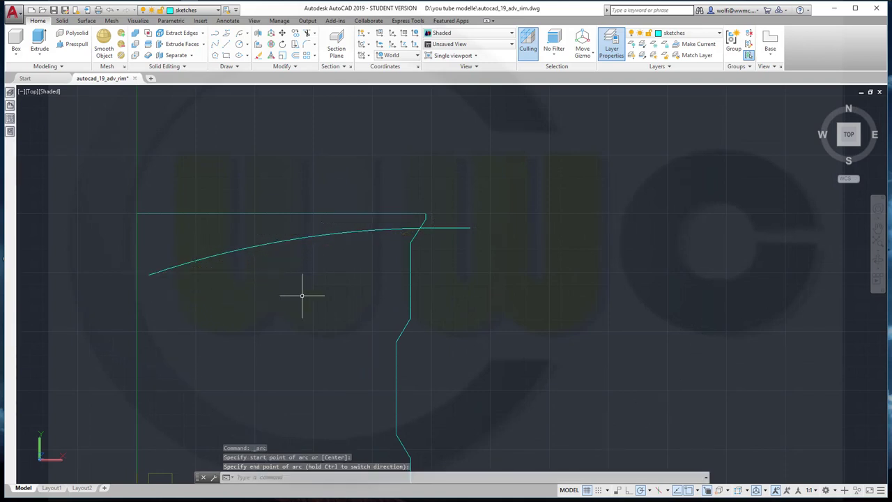
Draw a short horizontal line beside the vertical axis, between the profile's upper line and the inner end of the arc.
middle_click_drag(337, 279, 487, 281)
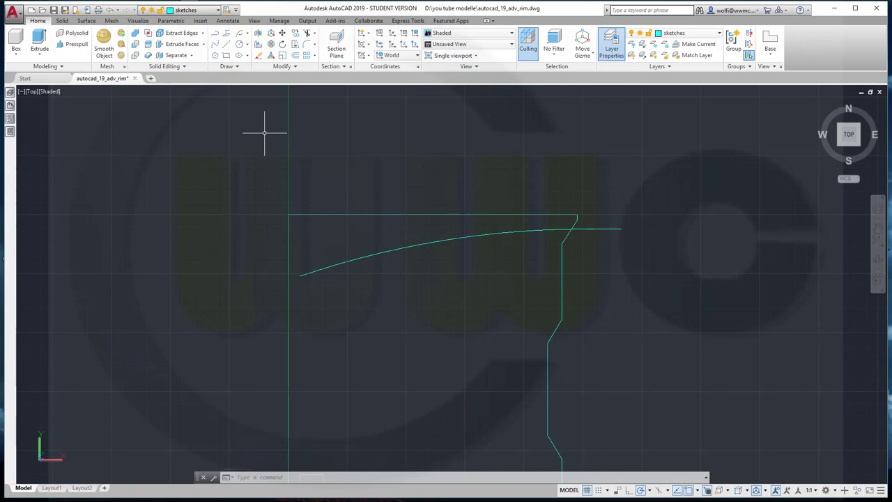
left_click(227, 44)
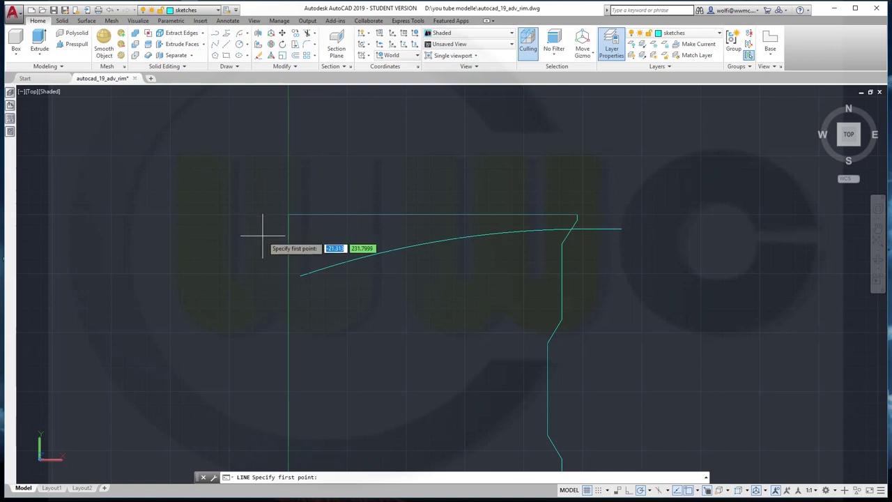
left_click(299, 238)
right_click(317, 239)
left_click(325, 243)
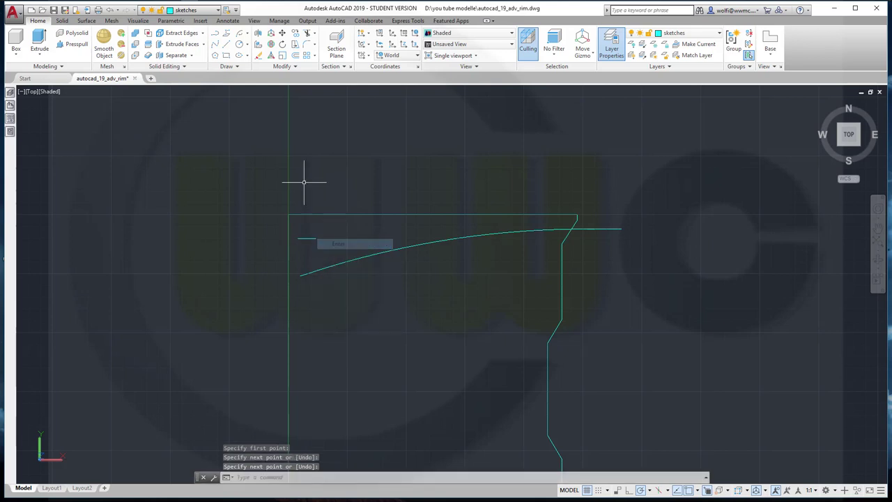
Continue the short line near the axis with a tangent arc that crosses the first arc and ends outside the stepped contour.
left_click(239, 34)
key("Return")
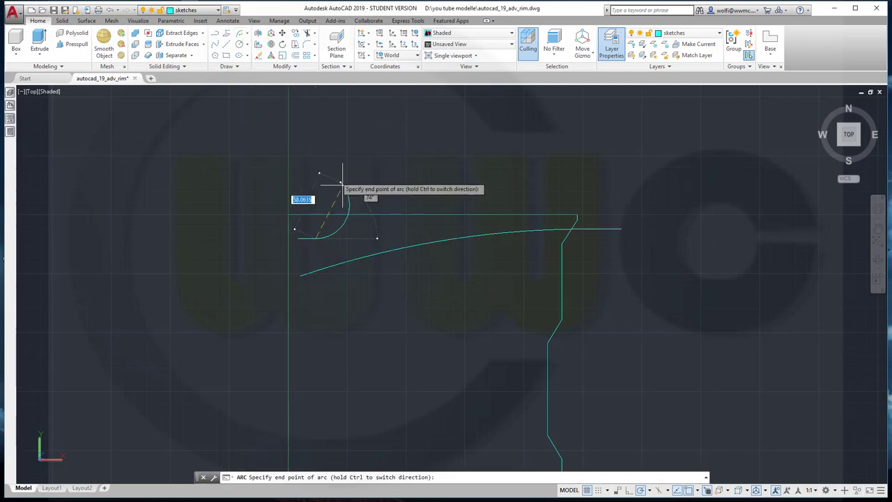
left_click(600, 279)
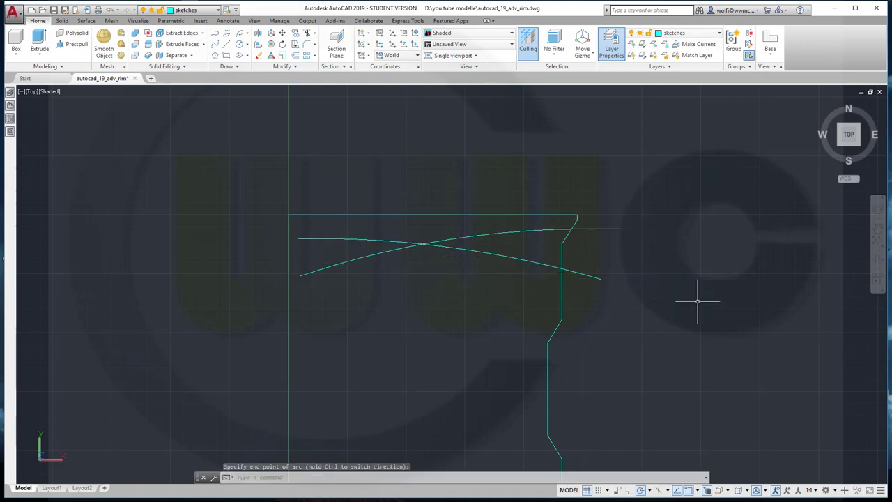
key("Escape")
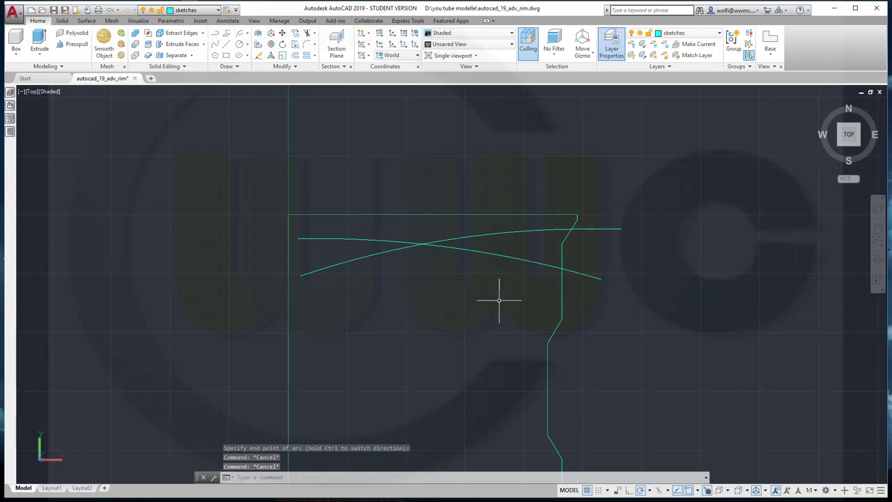
Draw a horizontal line about 19 units long from the vertical axis, slightly above the profile's upper line.
mouse_move(427, 284)
middle_mouse_down("shift")
mouse_move(426, 298)
mouse_move(429, 288)
middle_mouse_up("shift")
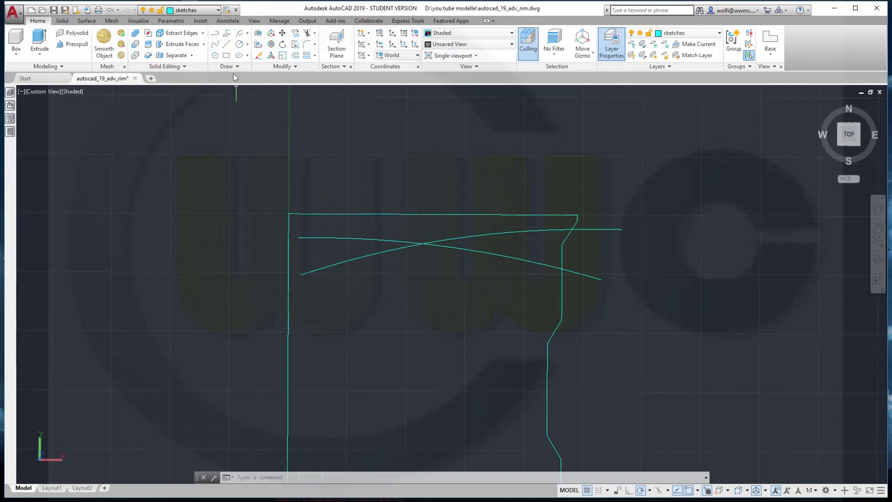
left_click(228, 47)
scroll(317, 182, "up", 2)
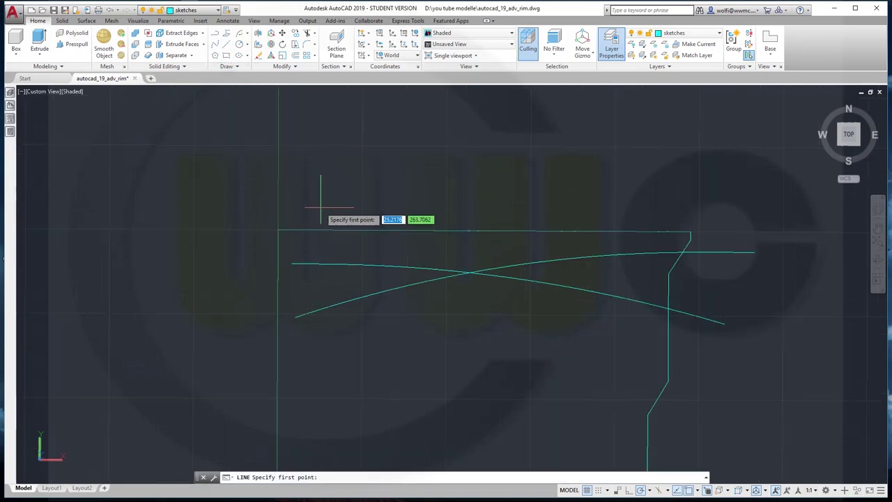
left_click(279, 224)
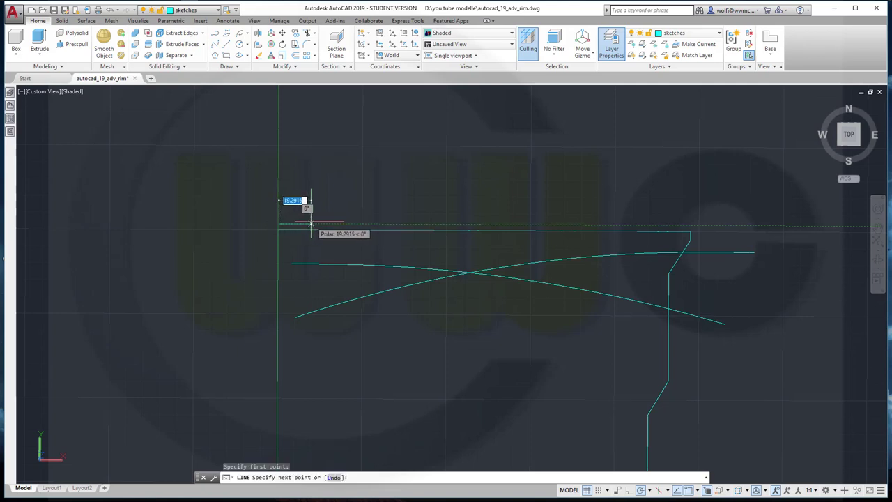
left_click(311, 223)
right_click(312, 171)
left_click(331, 179)
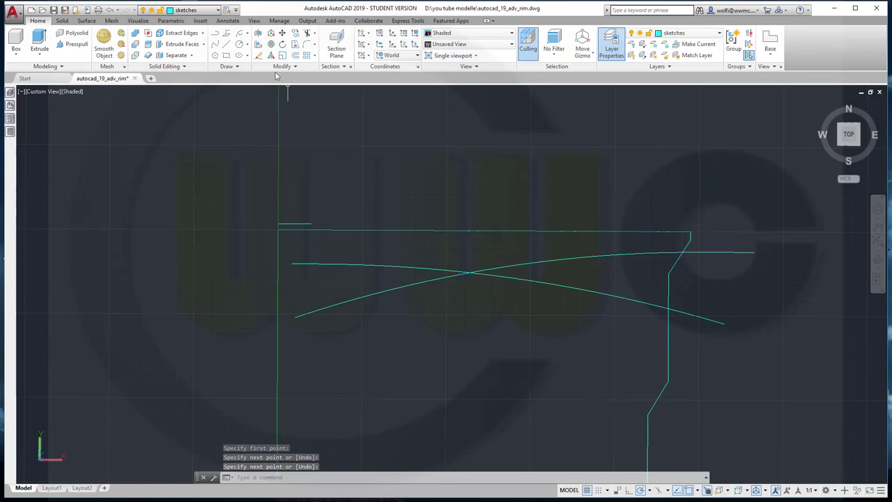
Continue the line above the profile with a shallow tangent arc that ends just outside the rim's upper outer corner.
left_click(239, 33)
left_click(311, 223)
left_click(709, 262)
scroll(707, 247, "up", 1)
scroll(686, 241, "up", 1)
scroll(691, 238, "up", 1)
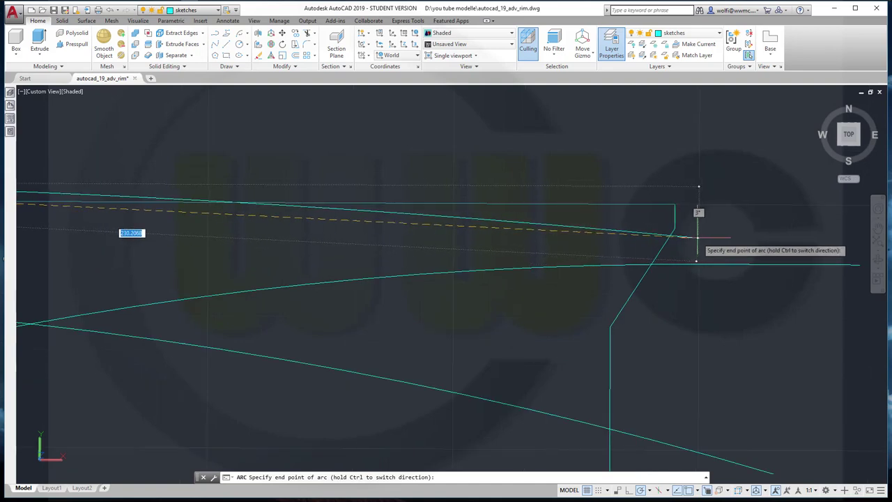
key("Escape")
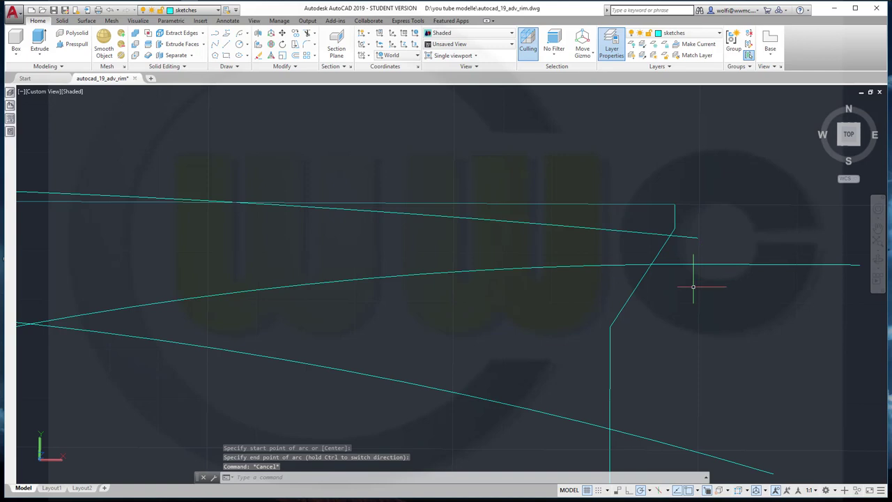
middle_click_drag(567, 339, 637, 289)
key("ctrl+z")
key("ctrl+z")
key("ctrl+z")
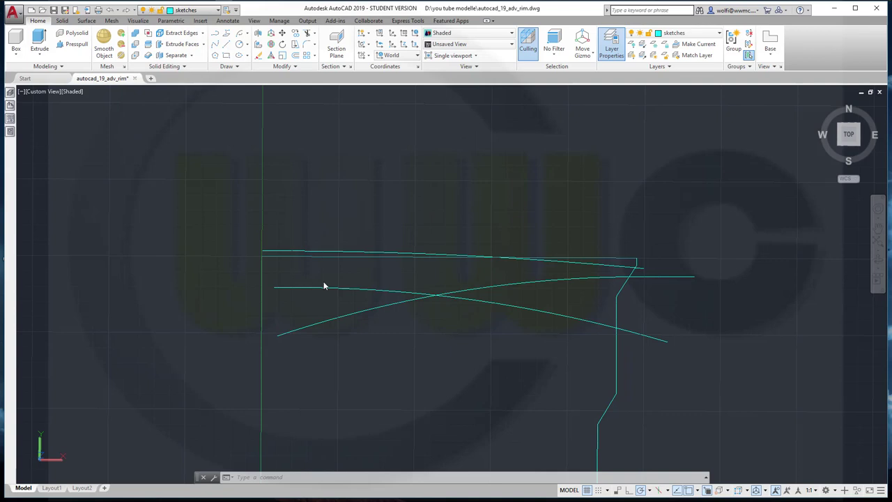
left_click(323, 193)
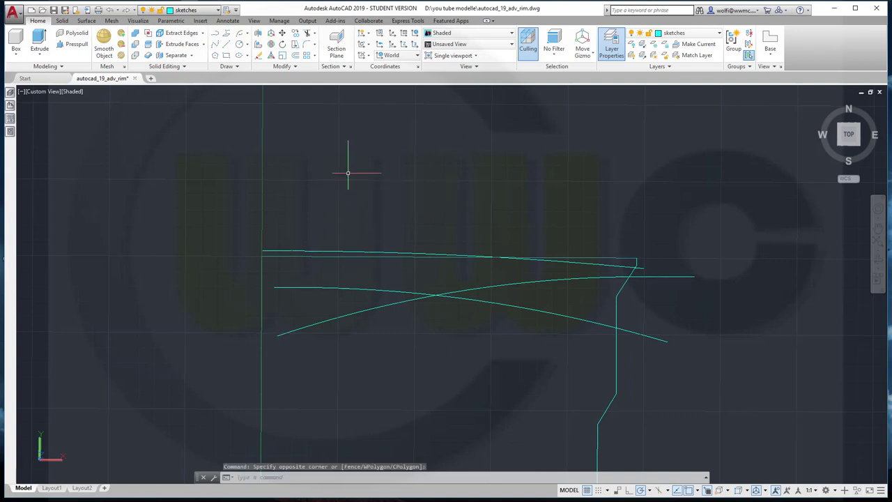
Use PEDIT to turn the short line outside the rim into a polyline and join it with its tangent arc.
type("pedi")
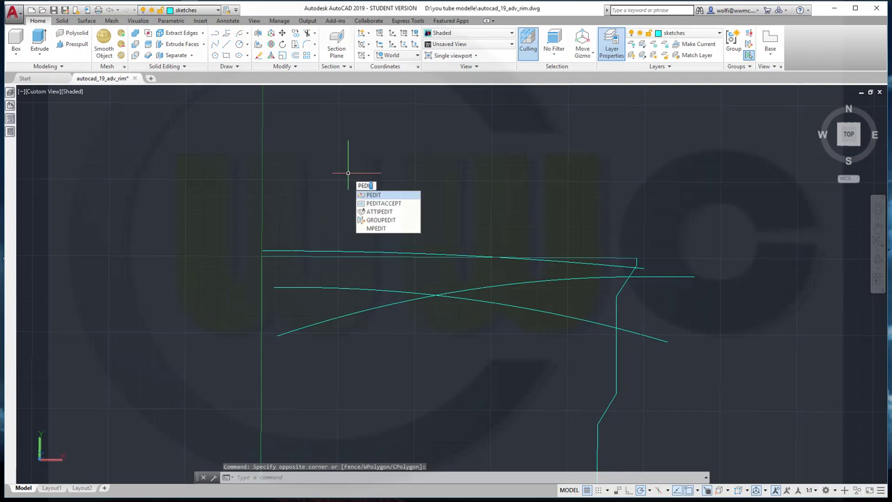
key("Return")
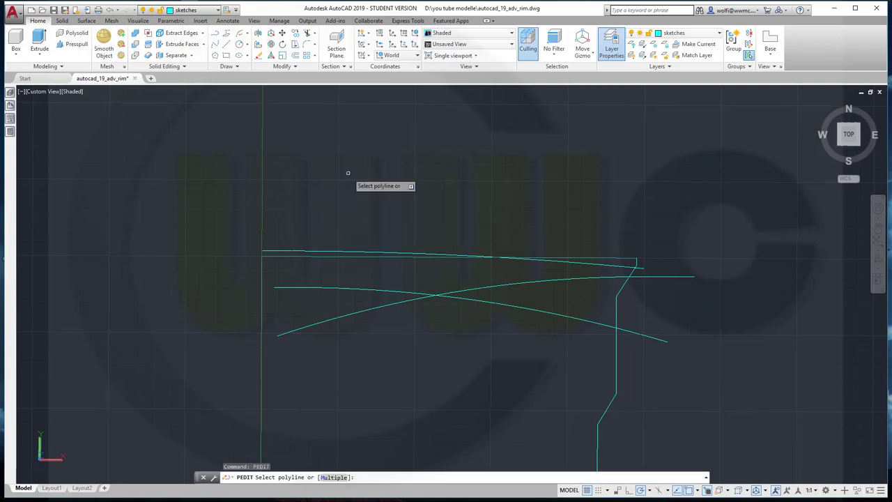
left_click(676, 277)
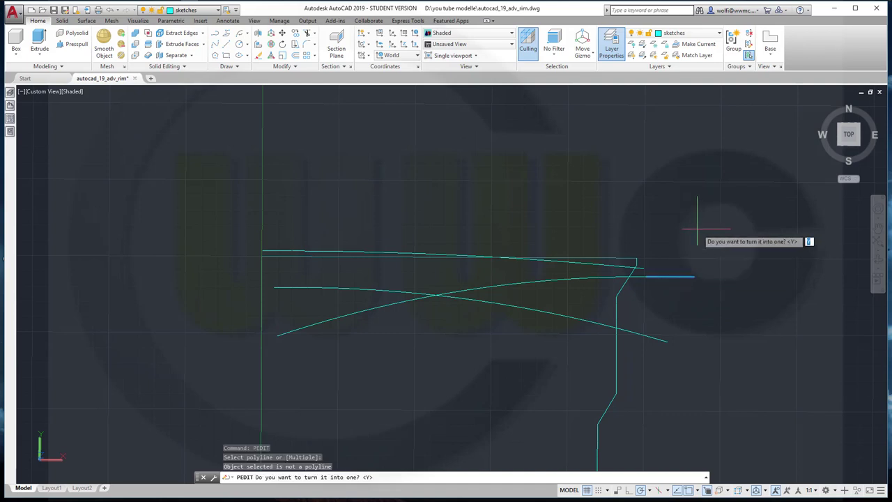
key("Return")
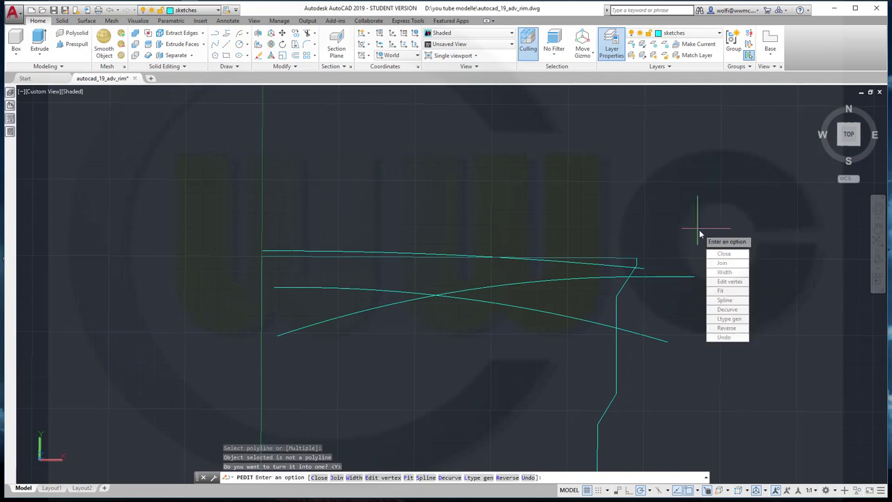
left_click(722, 263)
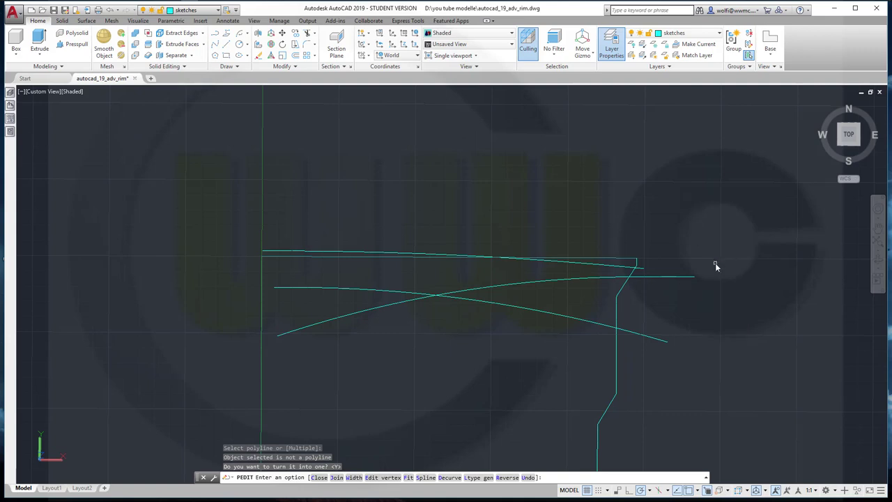
left_click(570, 277)
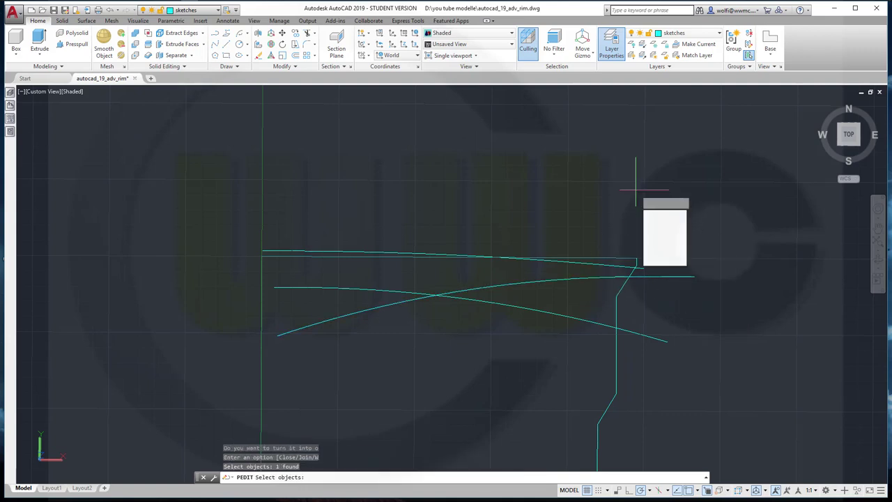
key("Return")
key("Return")
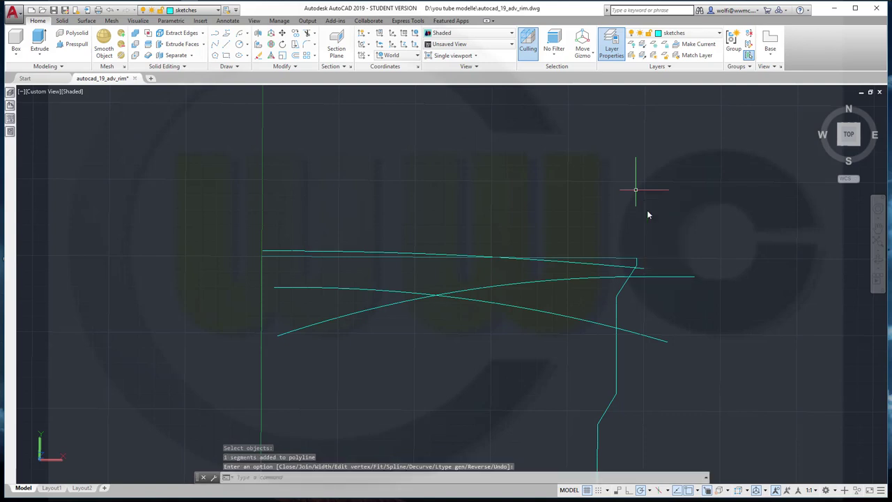
Use PEDIT to turn the short horizontal line near the axis into a polyline and join it with its descending tangent arc.
key("Return")
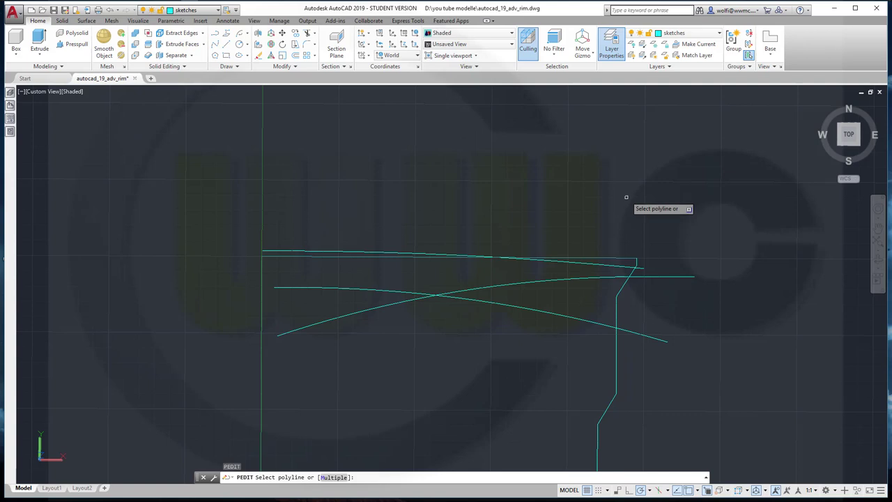
left_click(288, 287)
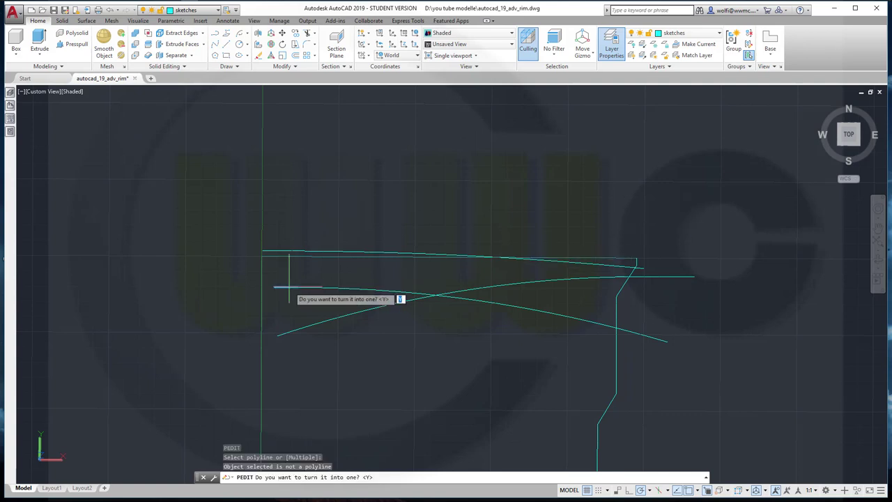
key("Return")
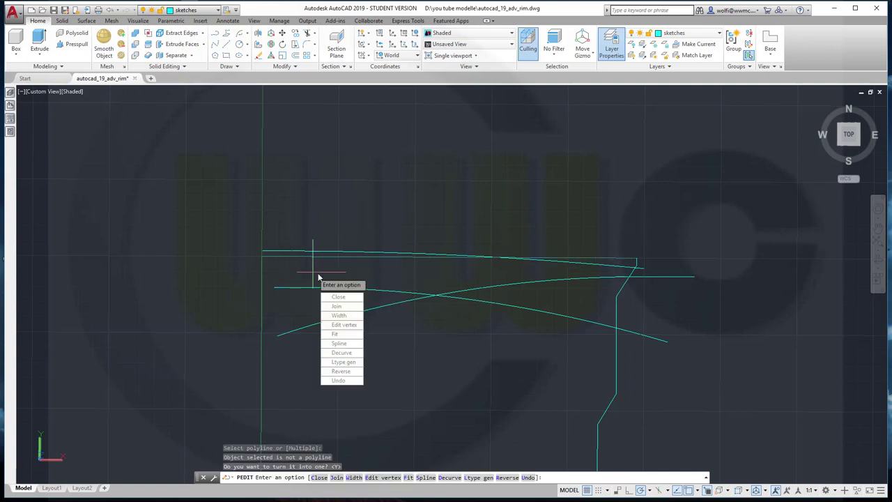
left_click(338, 306)
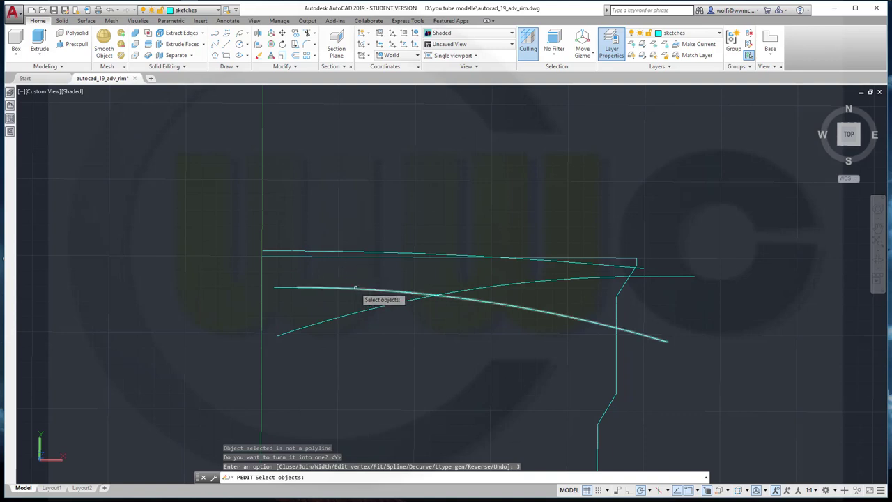
left_click(356, 290)
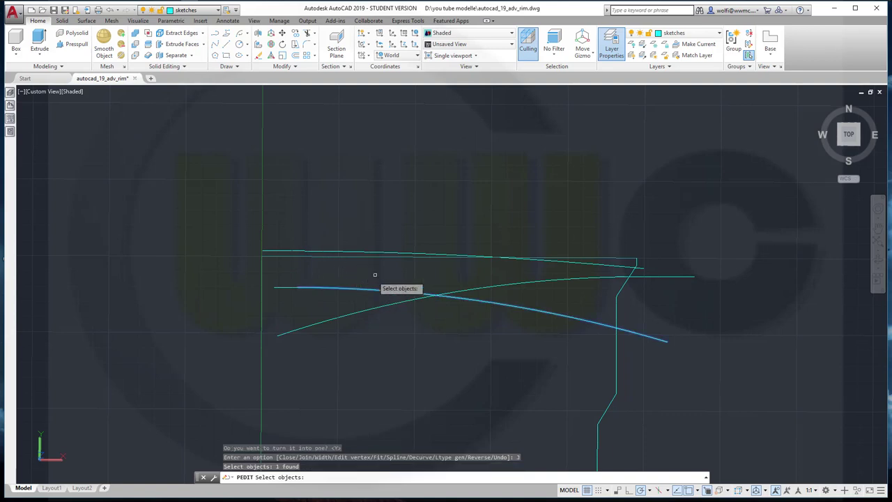
key("Return")
key("Return")
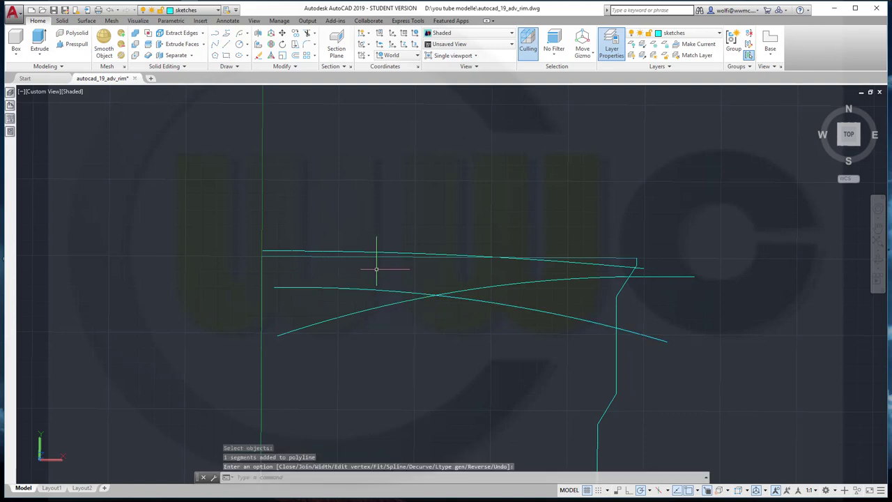
Convert the short line above the profile's upper edge into a polyline and join it with its shallow tangent arc.
key("Return")
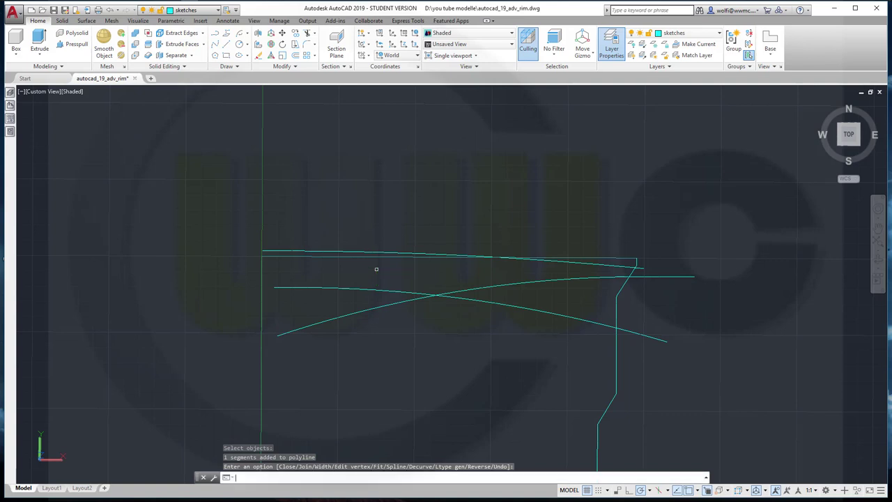
left_click(268, 255)
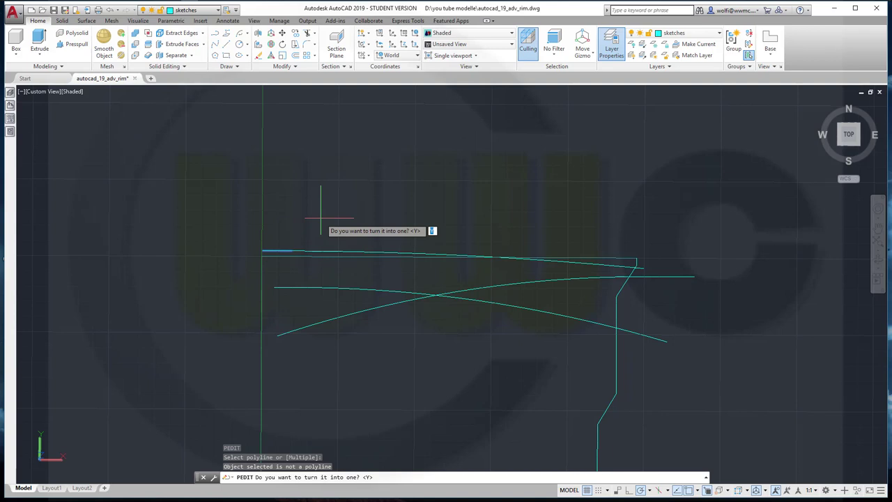
key("Return")
key("Down")
key("Down")
key("Down")
key("Return")
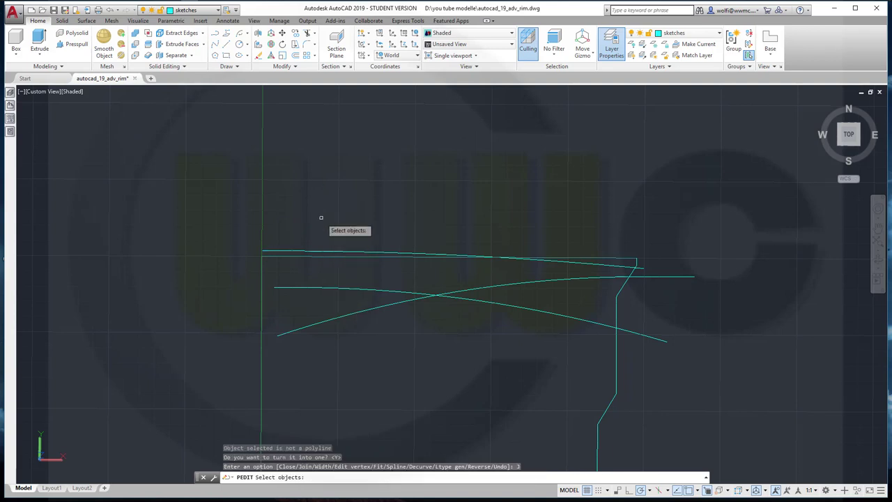
left_click(329, 251)
key("Return")
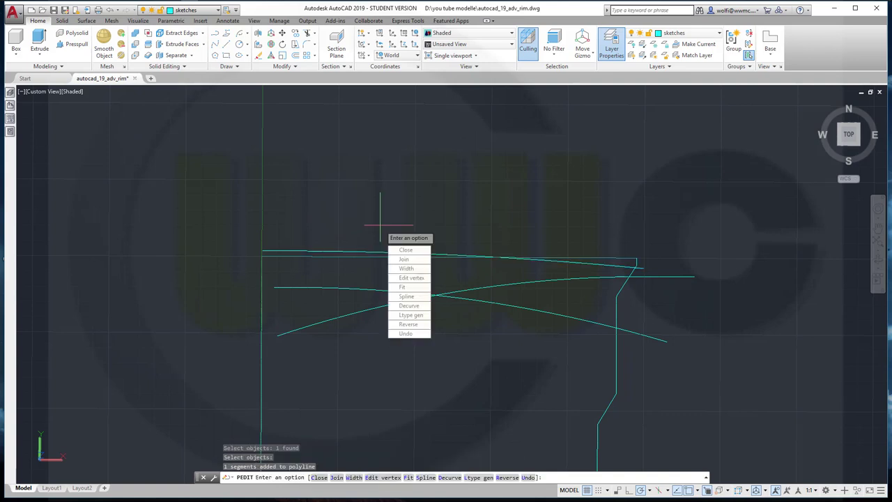
key("Return")
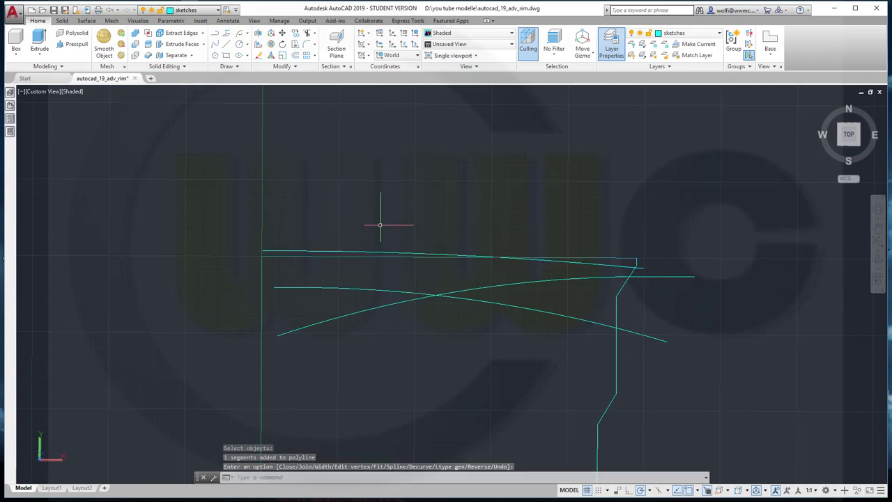
3D-rotate the rising curve that ends in the short line outside the rim by -15° about the Y axis, with base point 0,0.
scroll(420, 383, "up", 2)
scroll(421, 383, "down", 2)
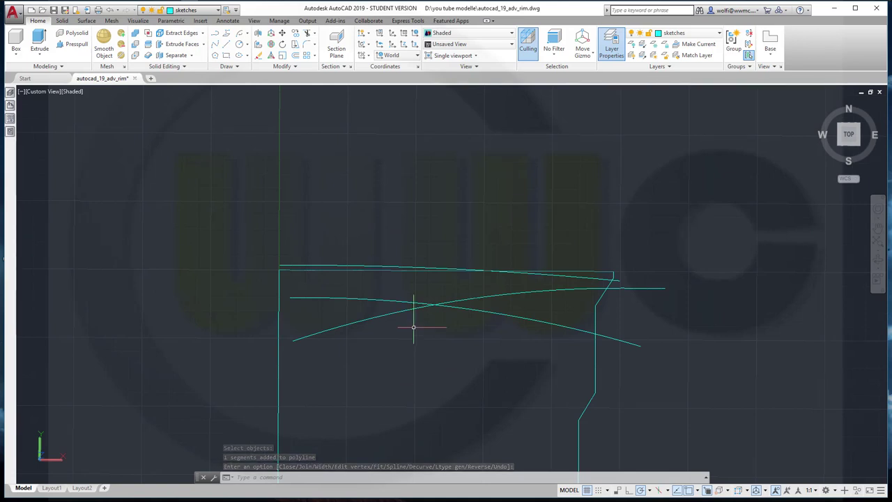
middle_click_drag(391, 235, 358, 279, "shift")
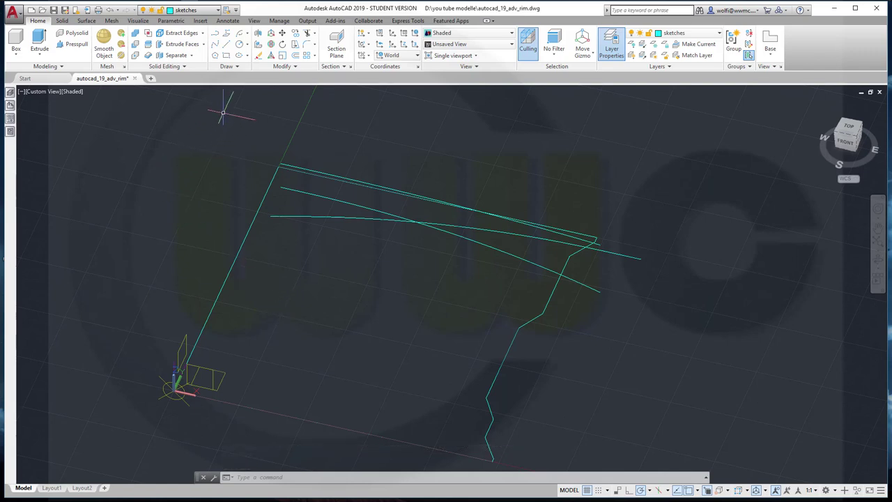
left_click(272, 44)
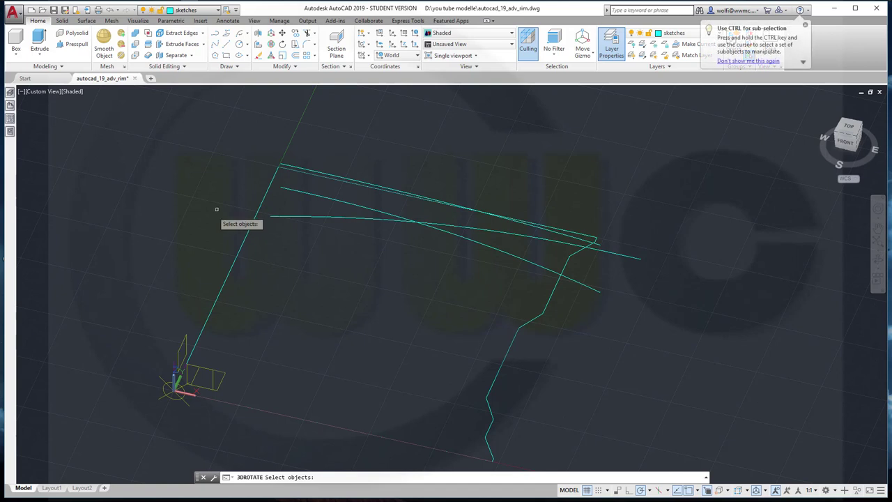
left_click(312, 217)
key("Return")
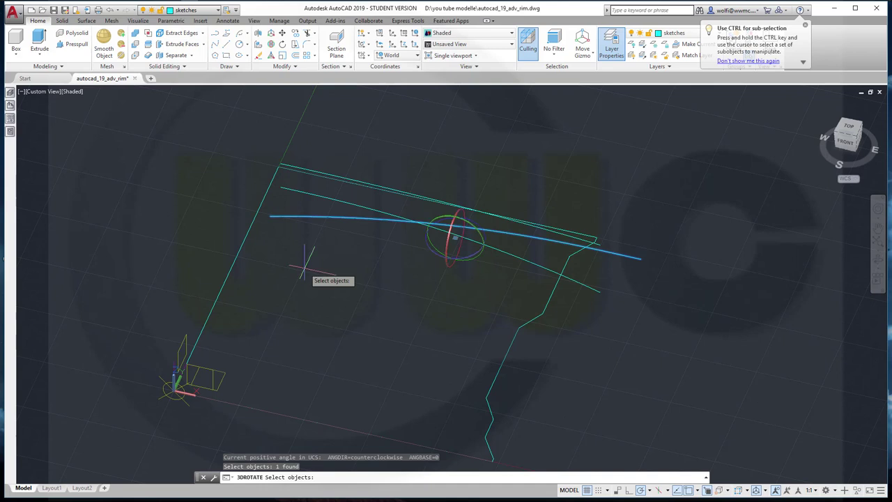
type("0,0")
key("Return")
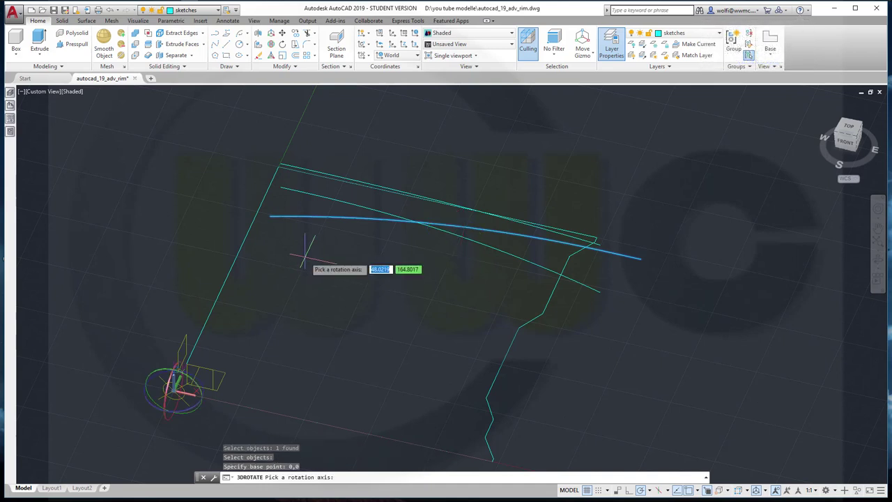
scroll(151, 393, "up", 2)
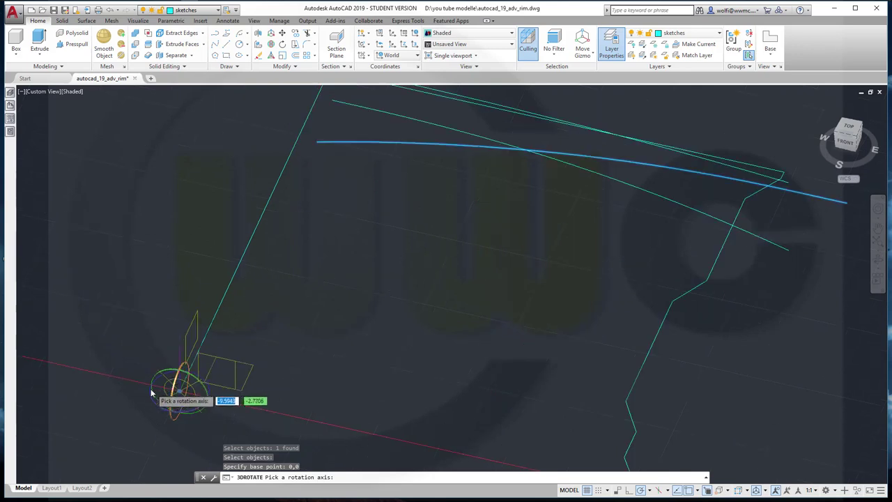
scroll(156, 393, "up", 2)
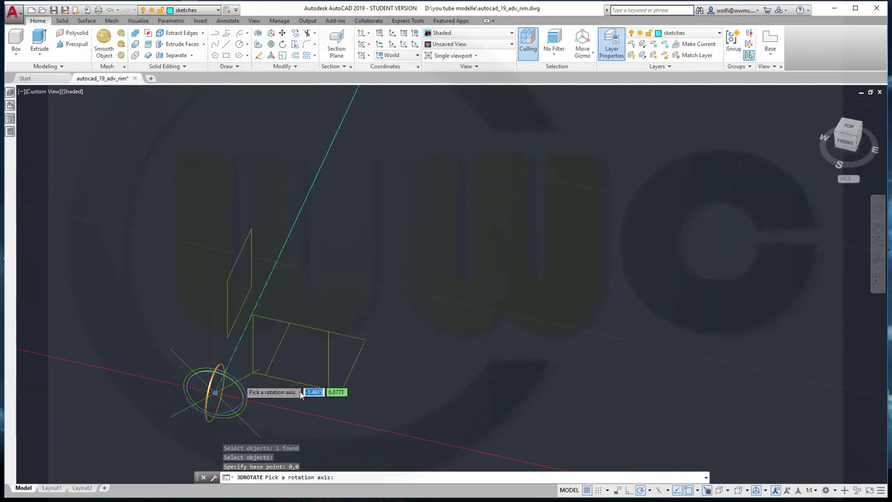
left_click(243, 397)
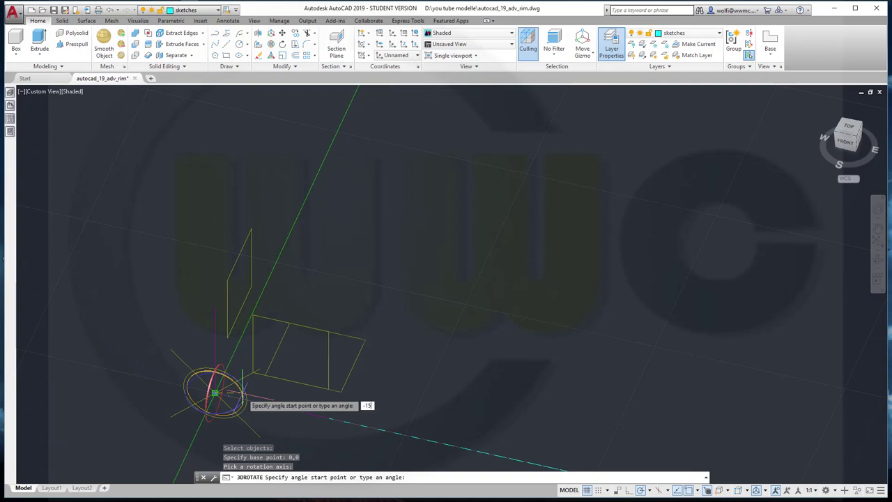
key("Return")
3D-rotate the descending curve that crosses it by 15° about the Y axis, with base point 0,0.
scroll(308, 358, "up", 2)
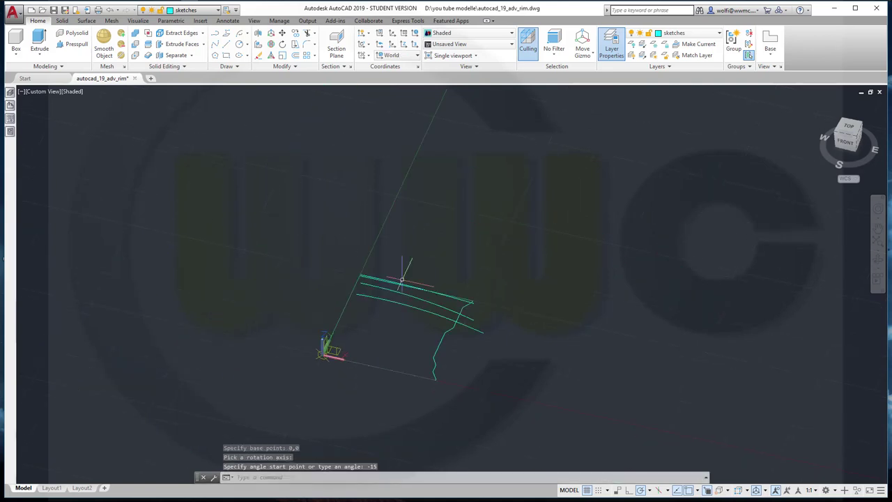
scroll(432, 271, "up", 3)
mouse_move(414, 305)
middle_mouse_down("shift")
mouse_move(398, 285)
mouse_move(427, 375)
middle_mouse_up("shift")
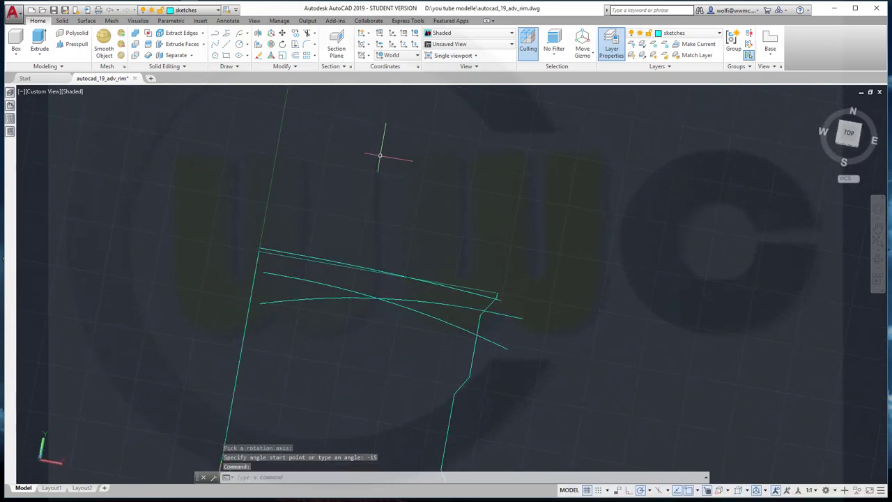
key("Return")
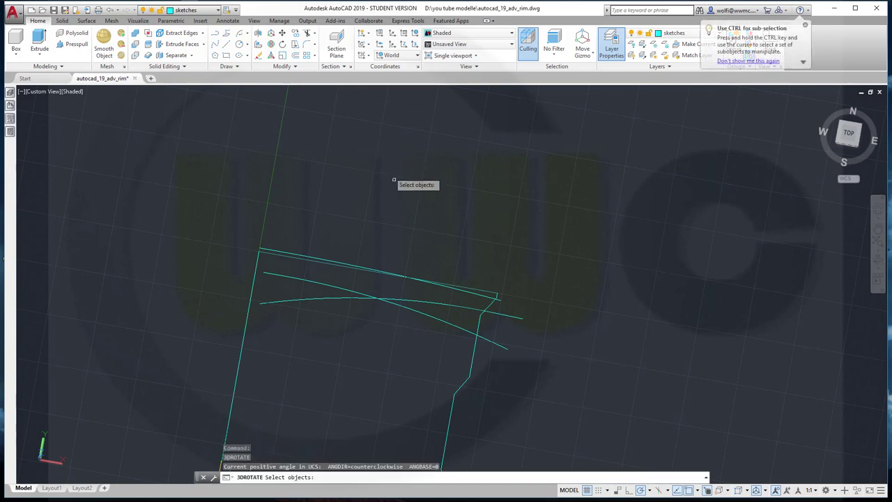
left_click(424, 322)
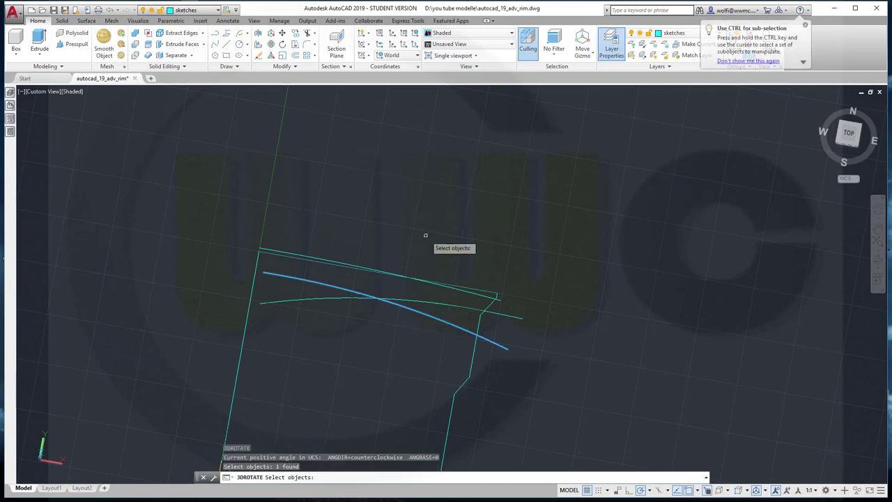
key("Return")
type("0")
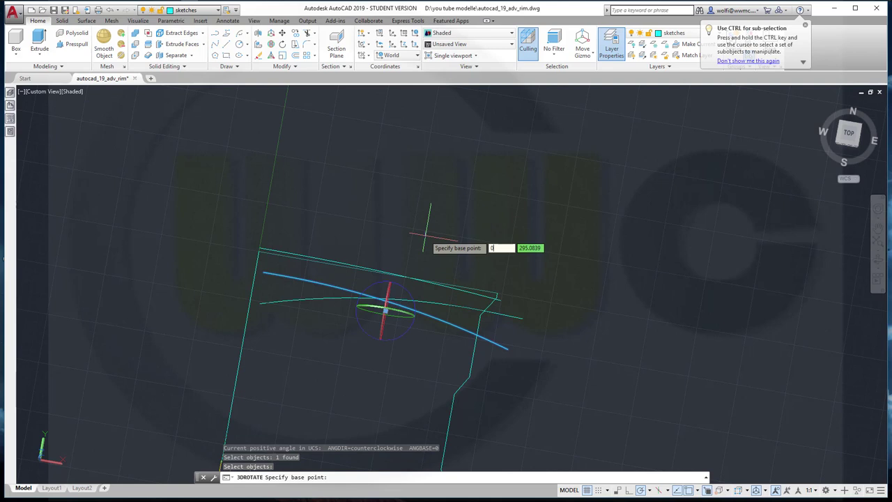
type(",0")
key("Return")
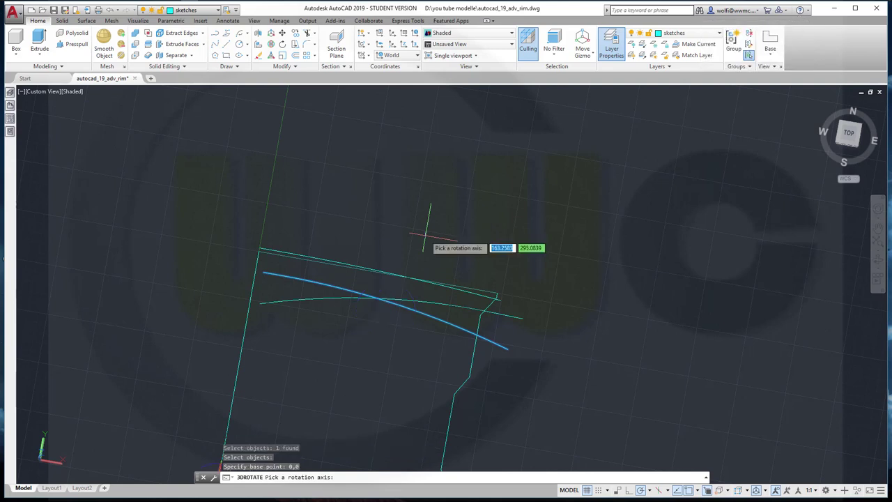
middle_click_drag(348, 380, 372, 191)
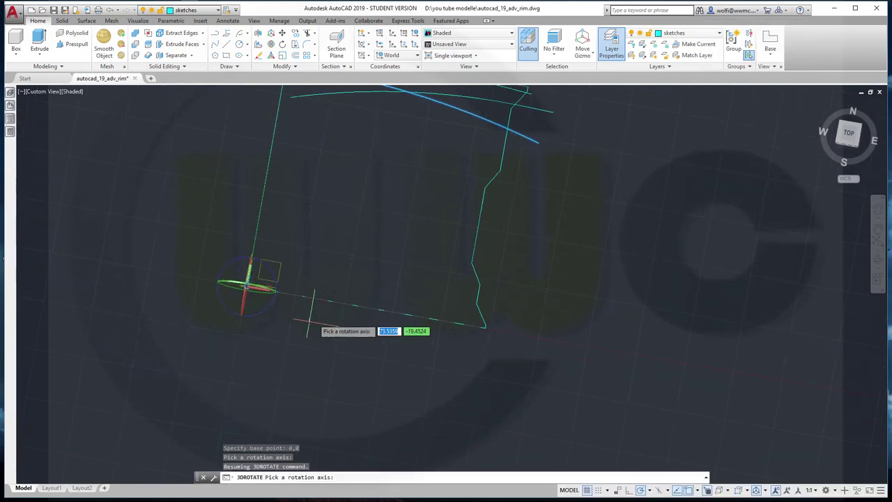
left_click(225, 284)
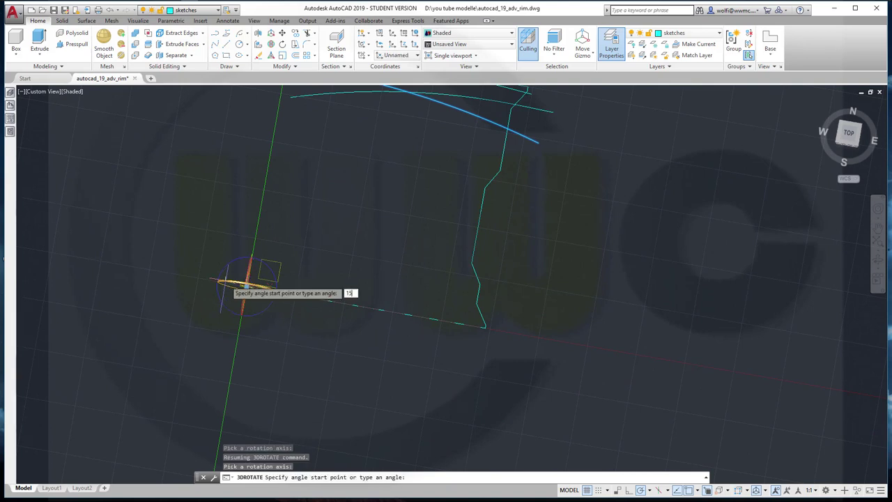
type("15")
key("Return")
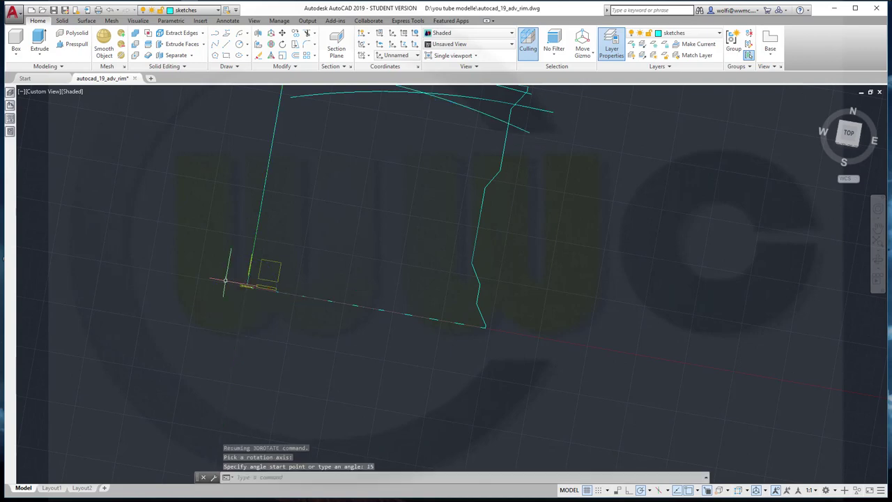
In the top view, draw a shallow, upward-bulging three-point arc in the empty area outside the rim profile.
middle_click_drag(578, 247, 629, 398, "shift")
middle_click_drag(498, 299, 478, 343, "shift")
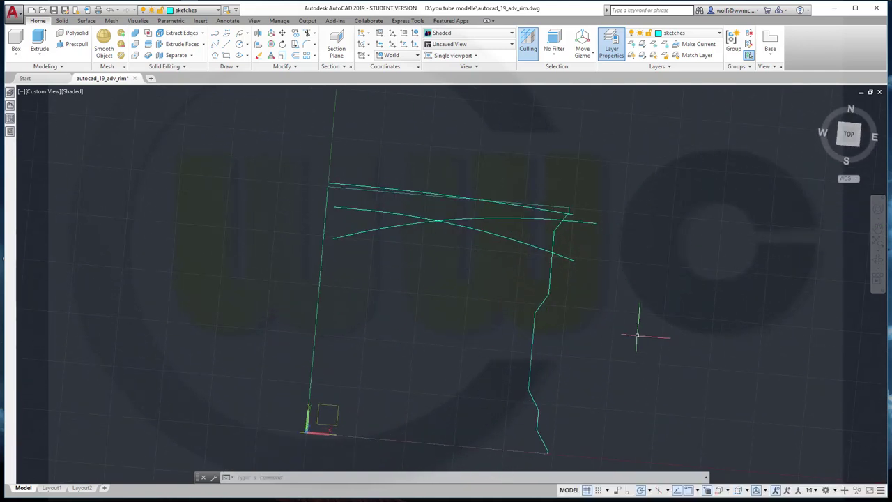
middle_click_drag(632, 319, 752, 293)
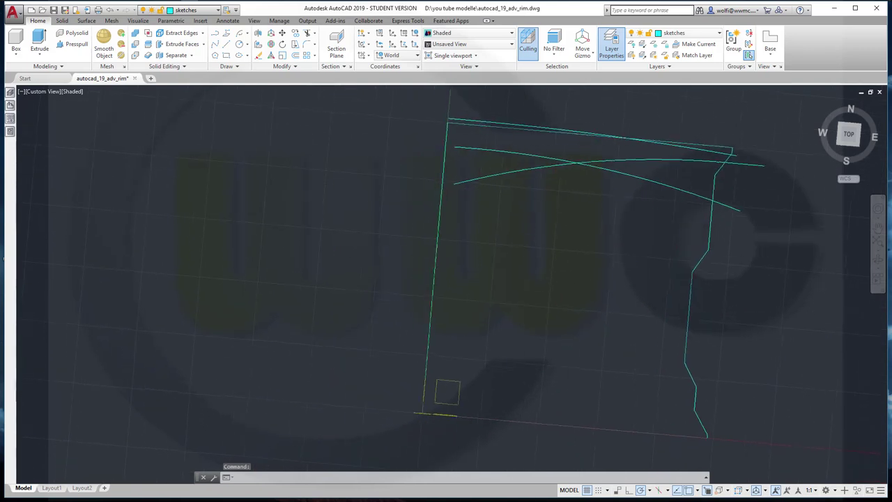
middle_click(855, 145)
left_click(852, 135)
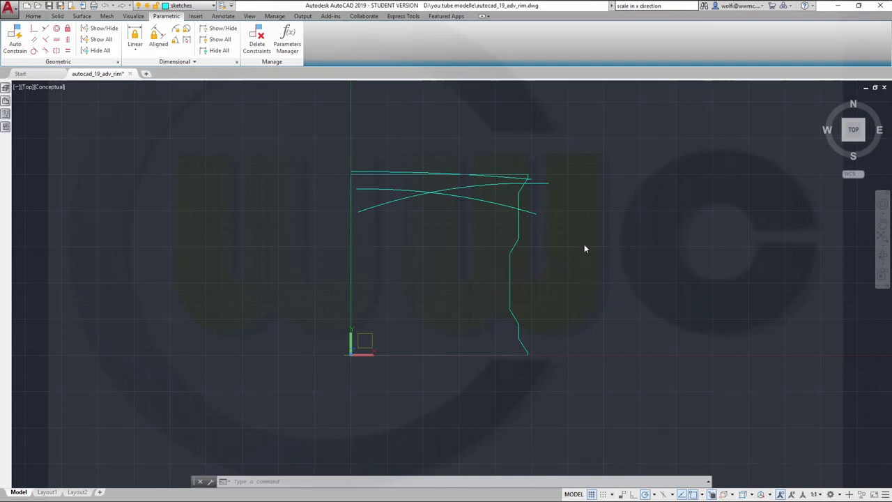
scroll(583, 235, "up", 3)
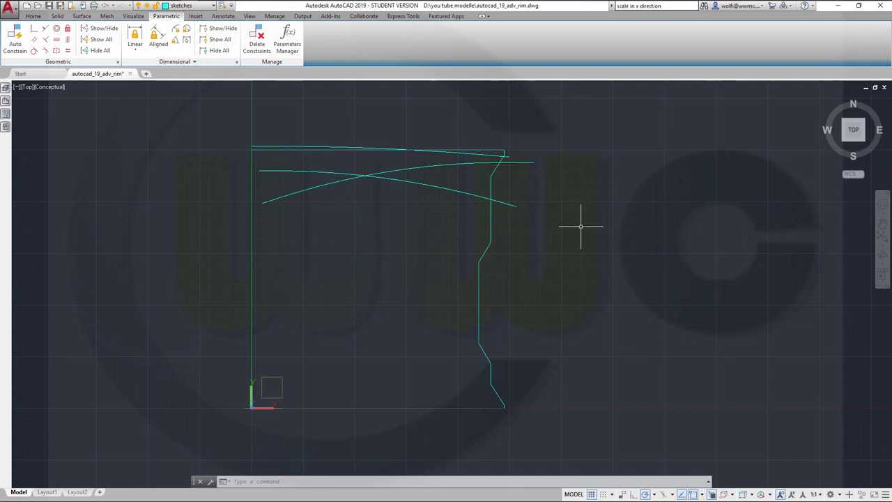
scroll(572, 205, "down", 2)
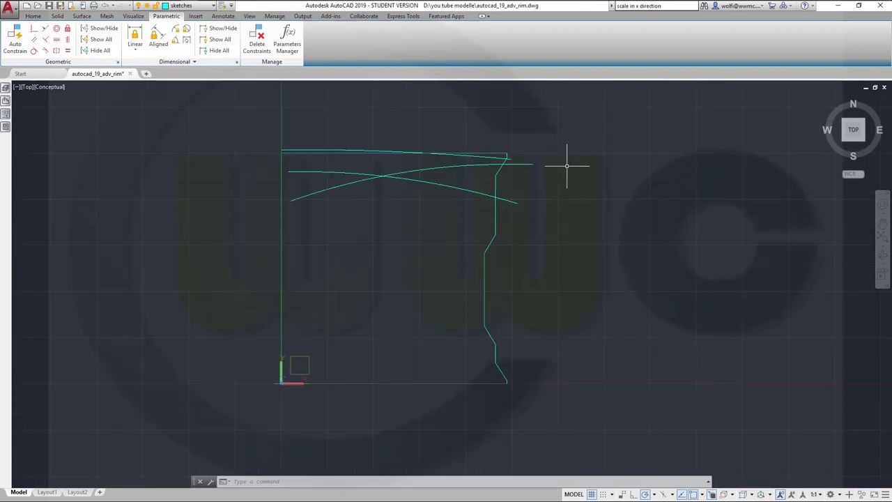
left_click(36, 17)
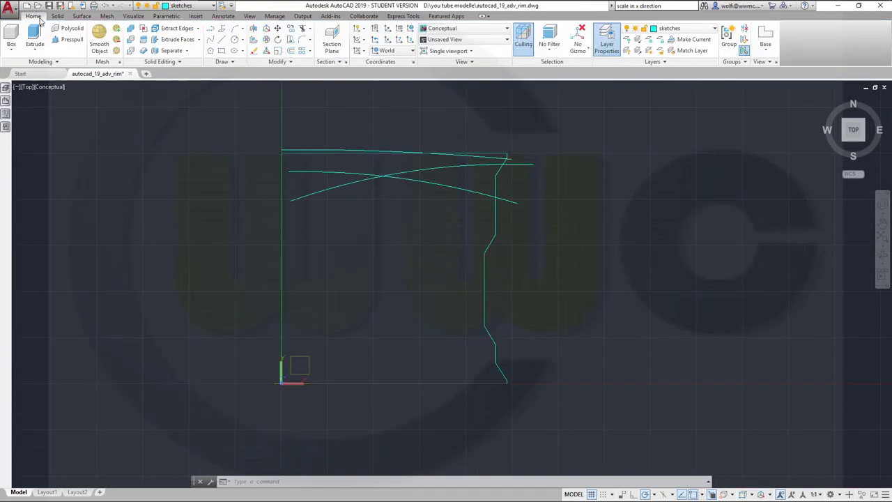
left_click(235, 30)
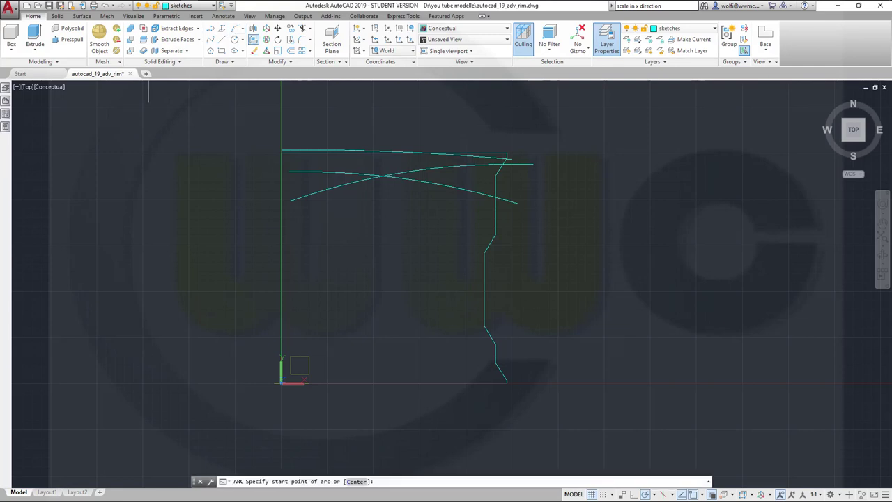
scroll(581, 219, "up", 1)
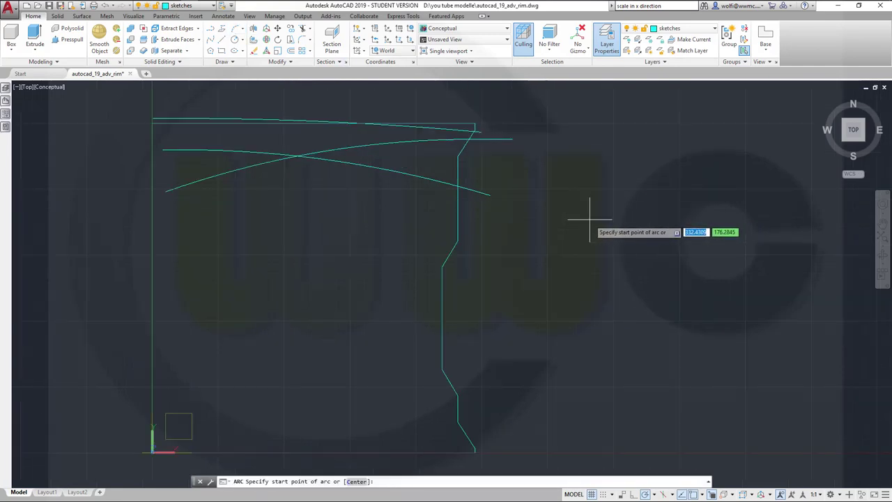
left_click(551, 221)
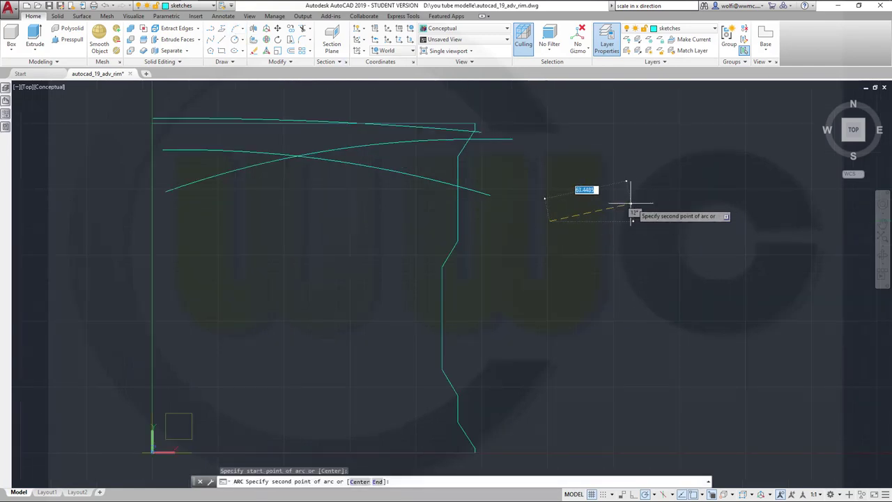
left_click(665, 215)
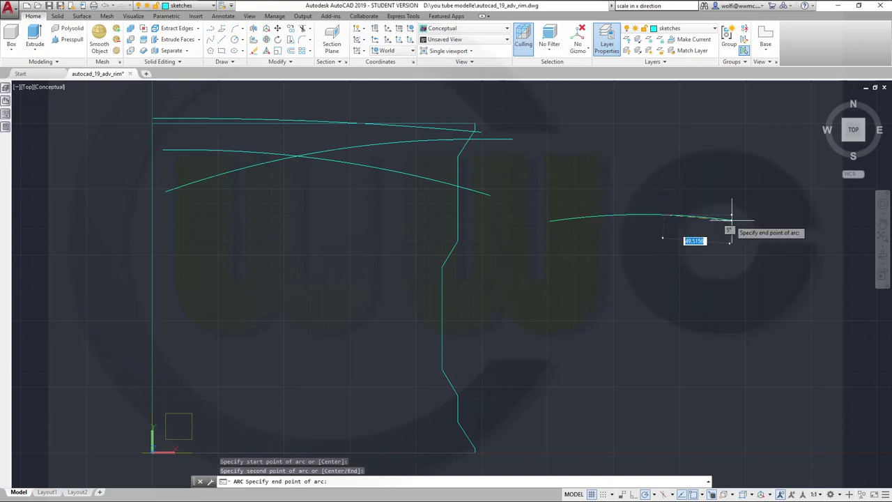
key("Escape")
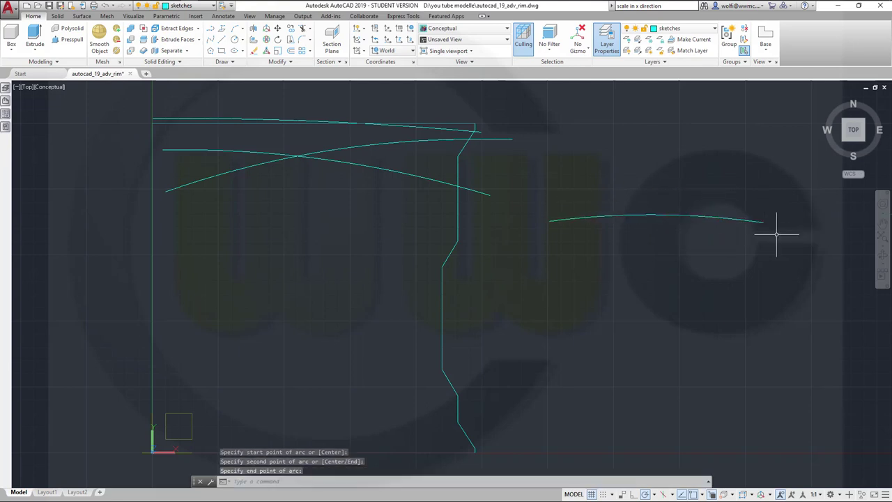
key("Escape")
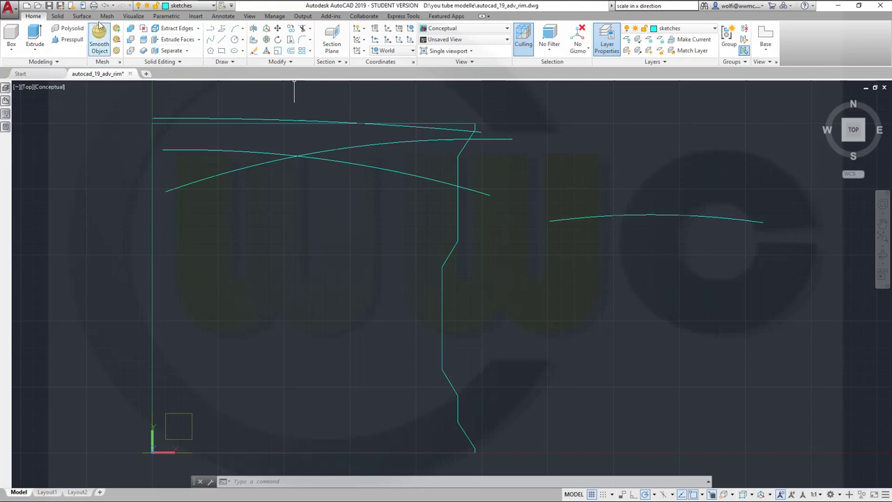
Apply a horizontal constraint with the 2Points option between the two endpoints of the new arc.
left_click(162, 16)
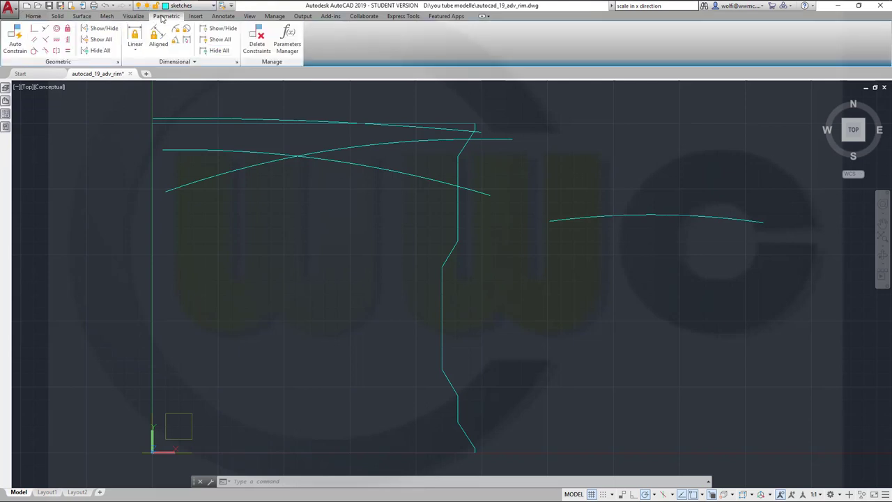
left_click(57, 40)
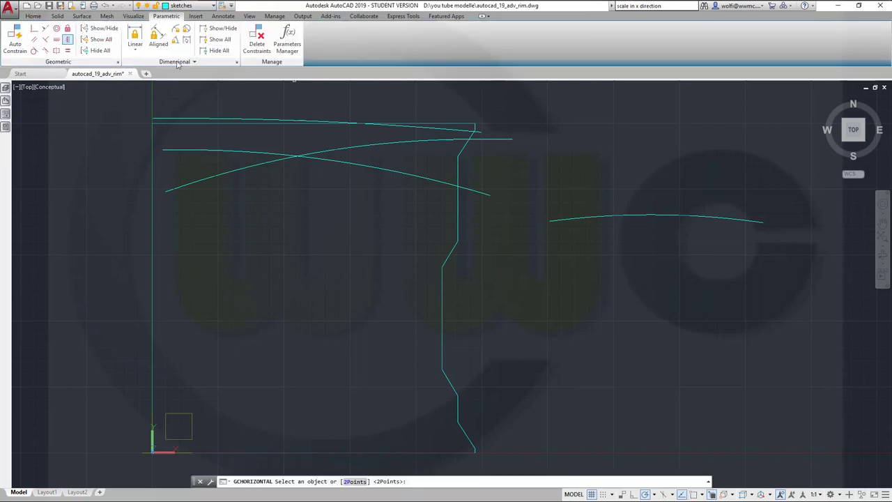
right_click(595, 139)
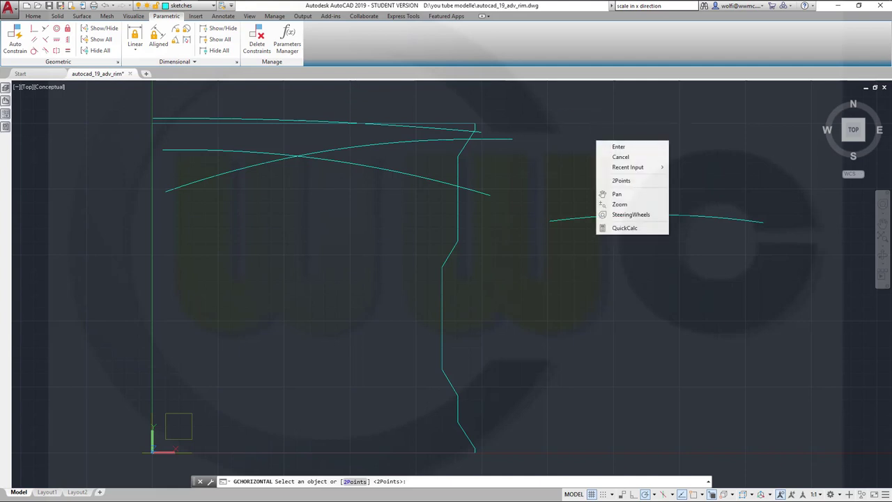
left_click(627, 182)
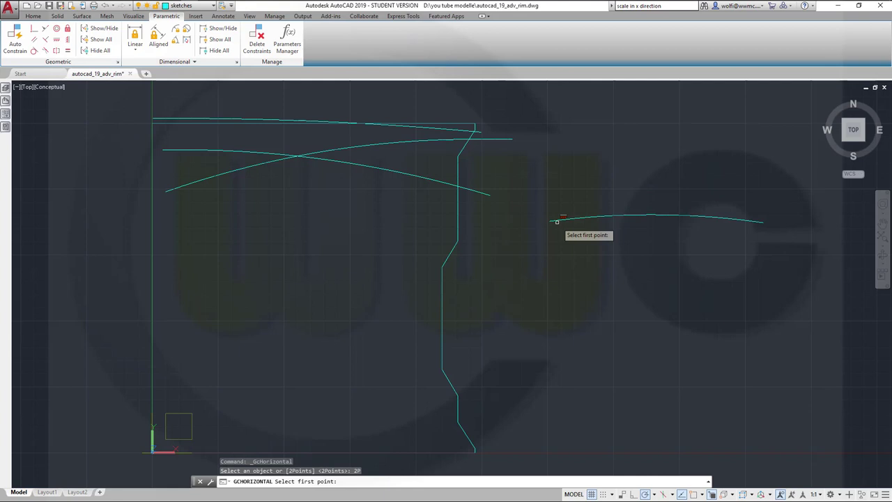
left_click(554, 220)
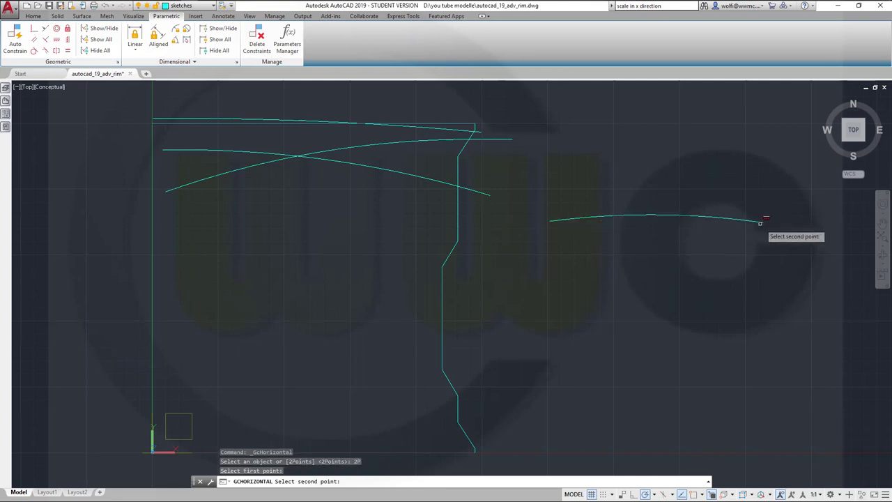
left_click(767, 220)
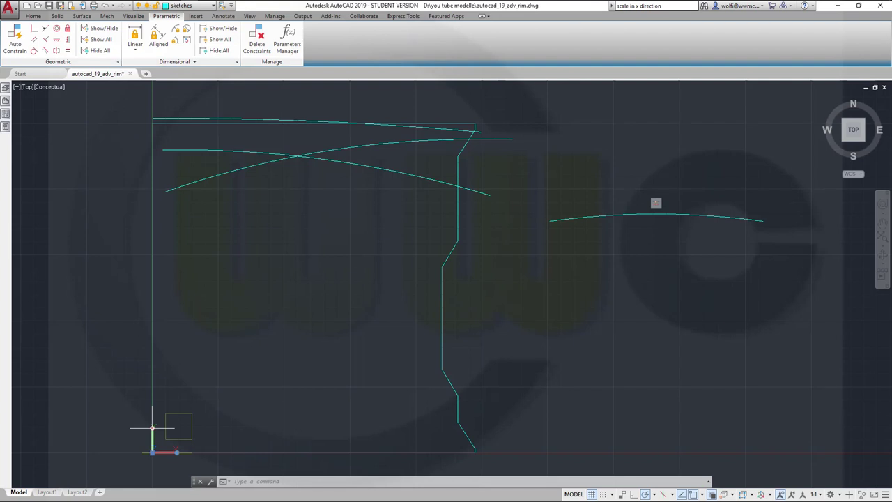
Rotate the UCS about its X axis by the default 90°.
mouse_move(152, 428)
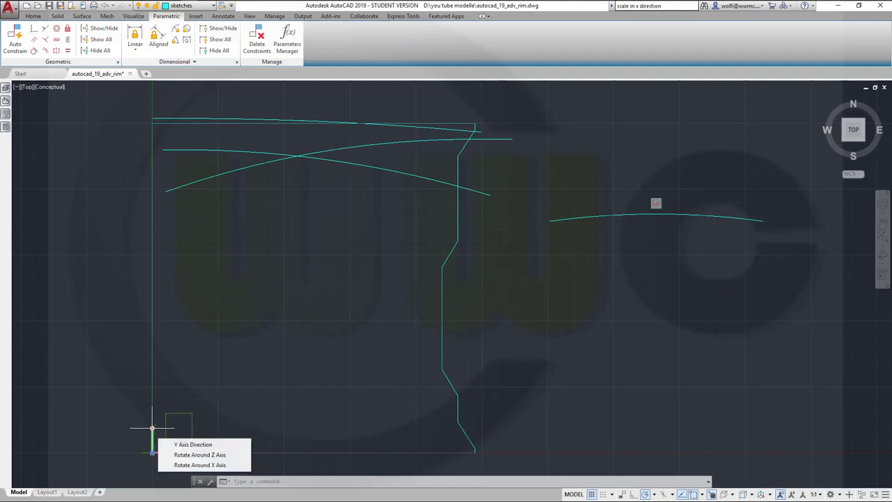
left_click(199, 464)
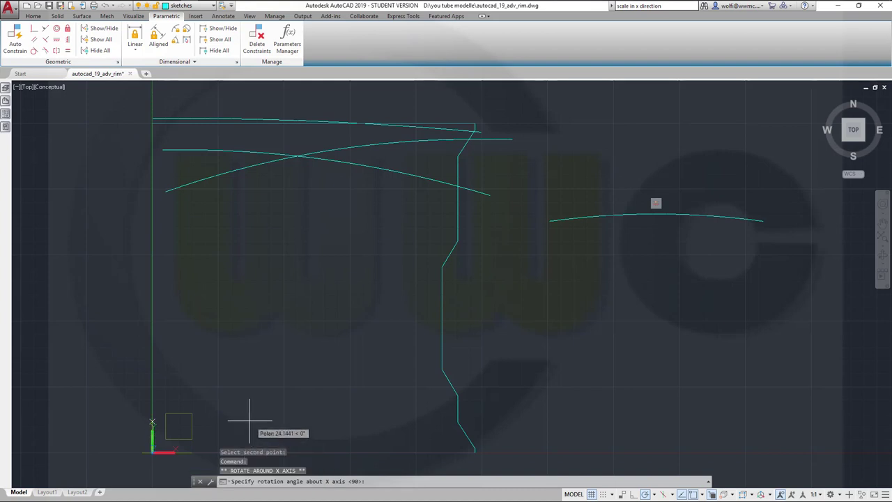
key("Return")
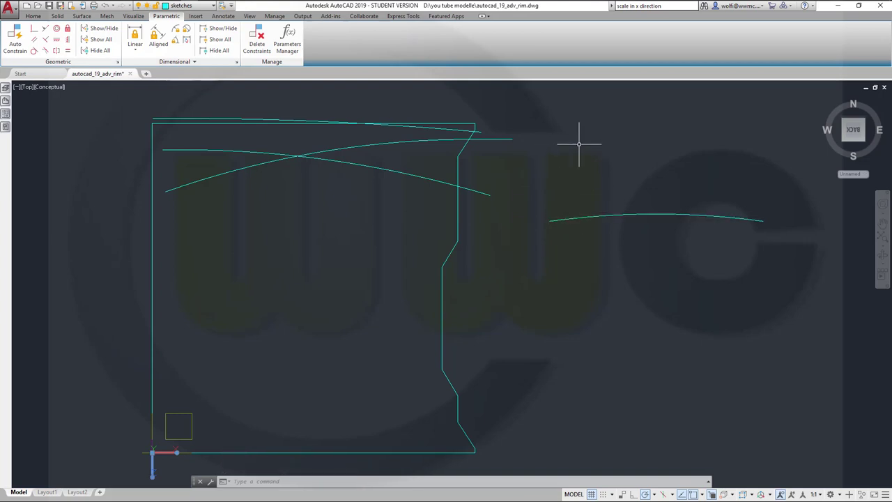
Sweep the separate shallow arc as a surface along the rising curve that ends outside the rim profile.
left_click(81, 17)
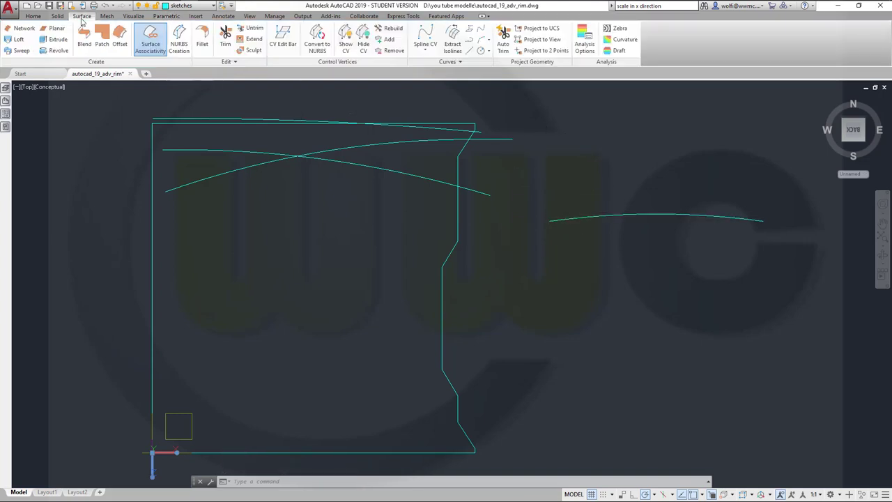
left_click(20, 51)
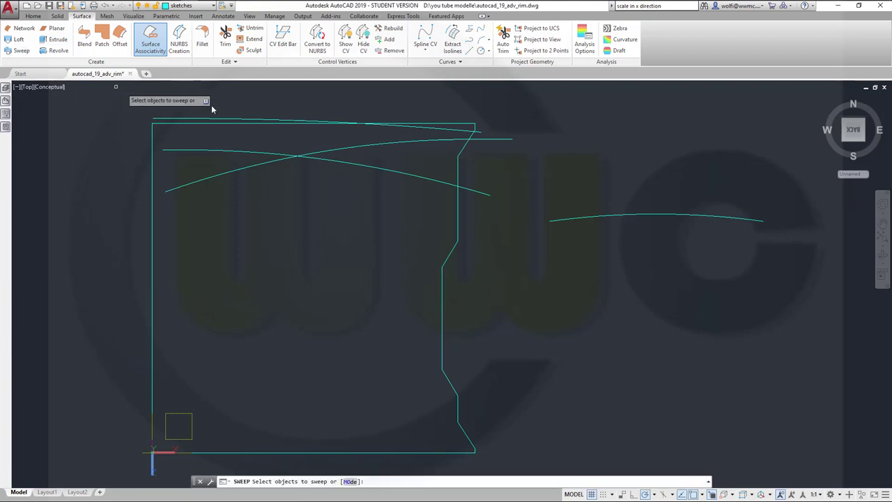
left_click(630, 214)
right_click(640, 175)
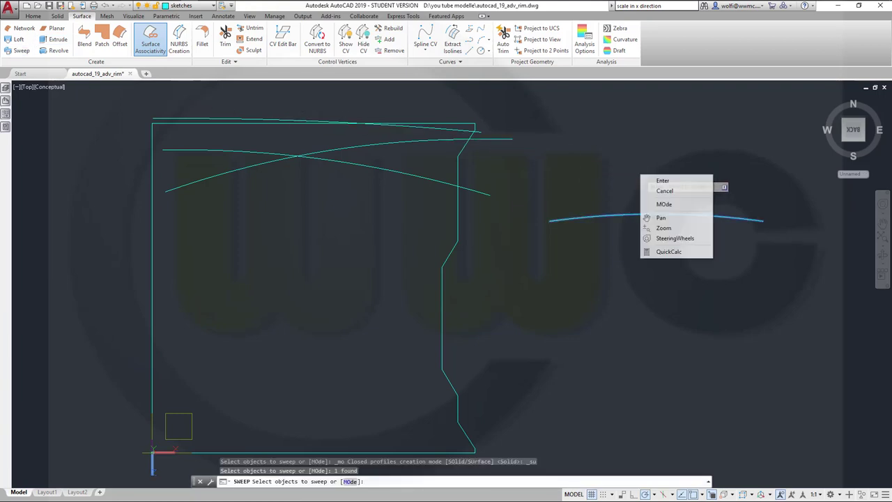
left_click(660, 181)
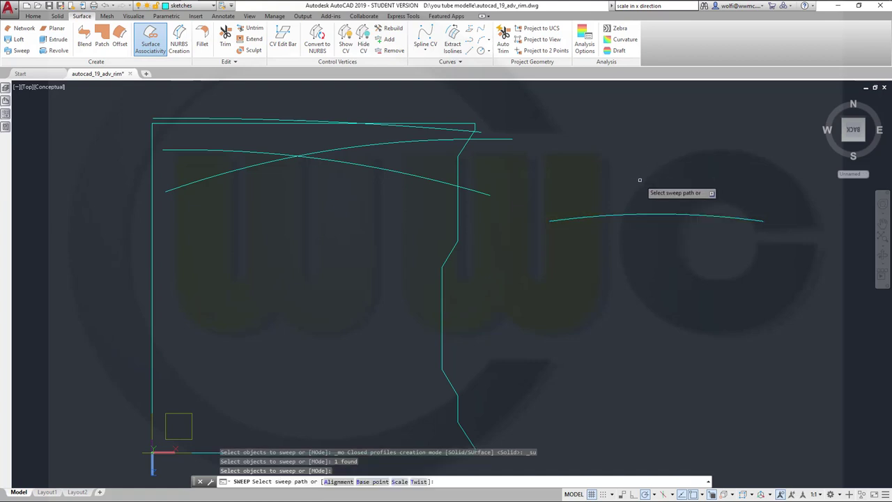
left_click(498, 141)
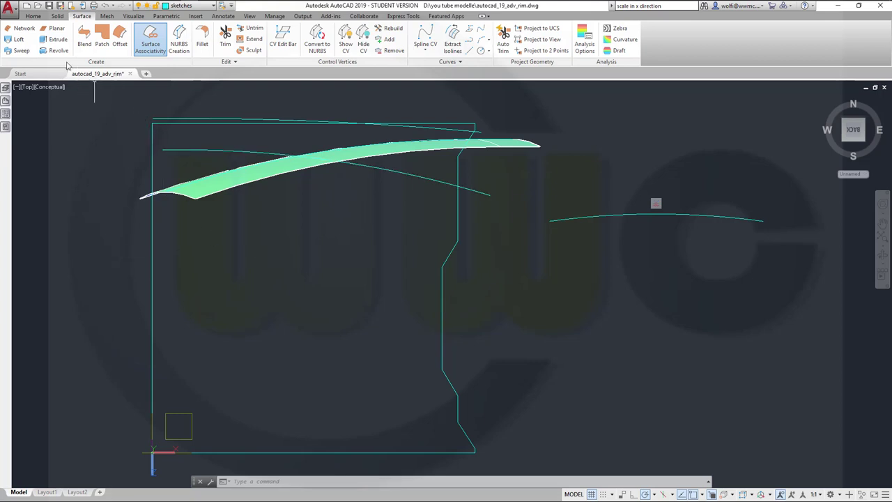
Sweep the same arc as a second surface along the descending curve and hide all geometric constraint markers.
left_click(19, 52)
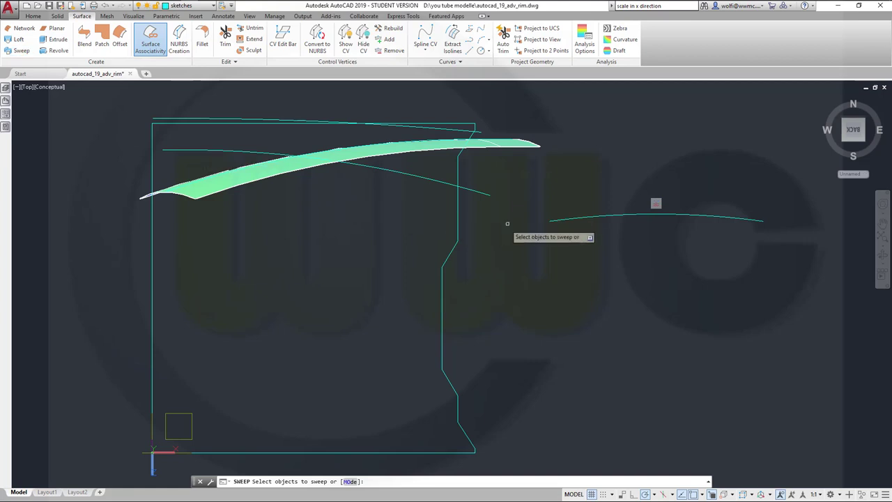
left_click(589, 216)
right_click(574, 170)
left_click(576, 174)
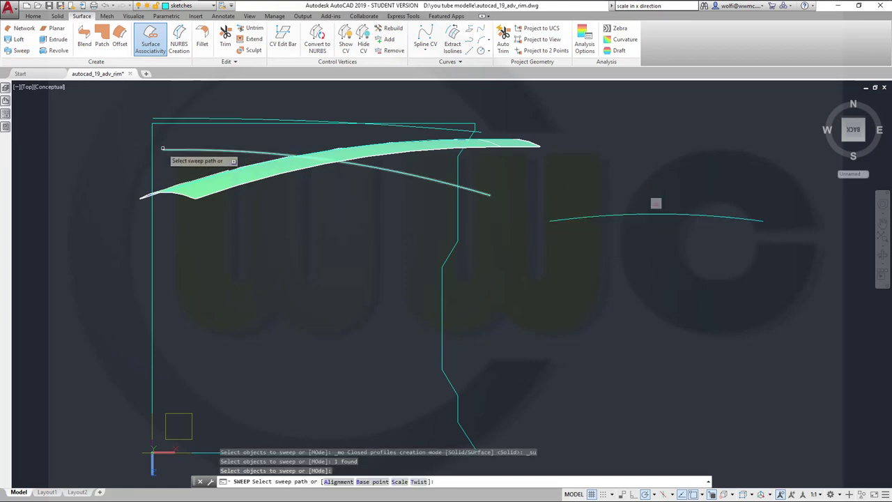
left_click(169, 150)
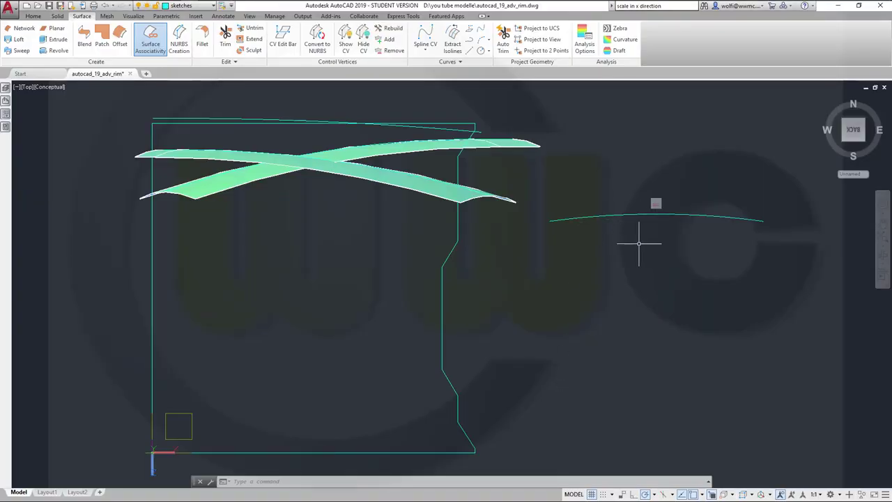
left_click(168, 16)
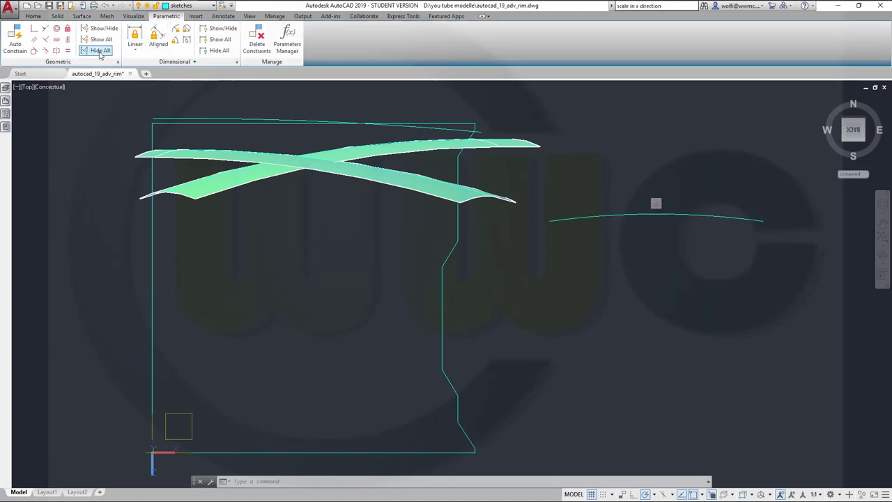
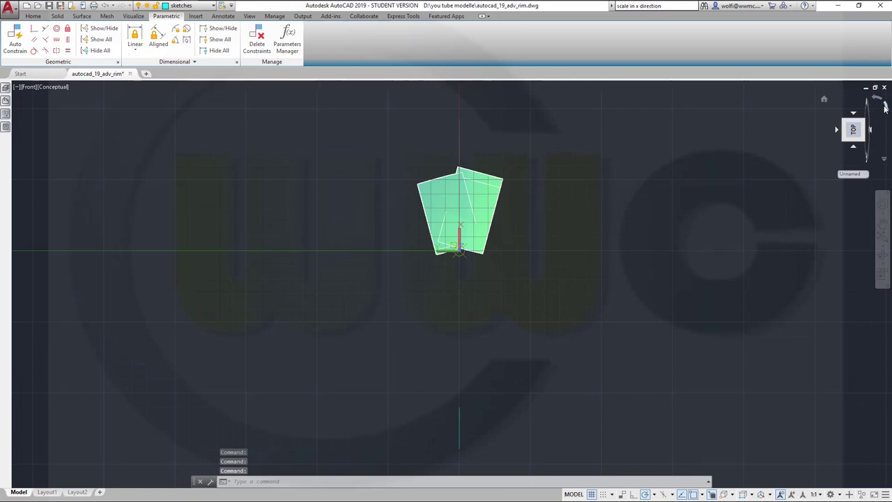
Draw a line from the origin 0,0 along the X axis, about 360 units long, ending beyond the swept surfaces.
left_click(885, 107)
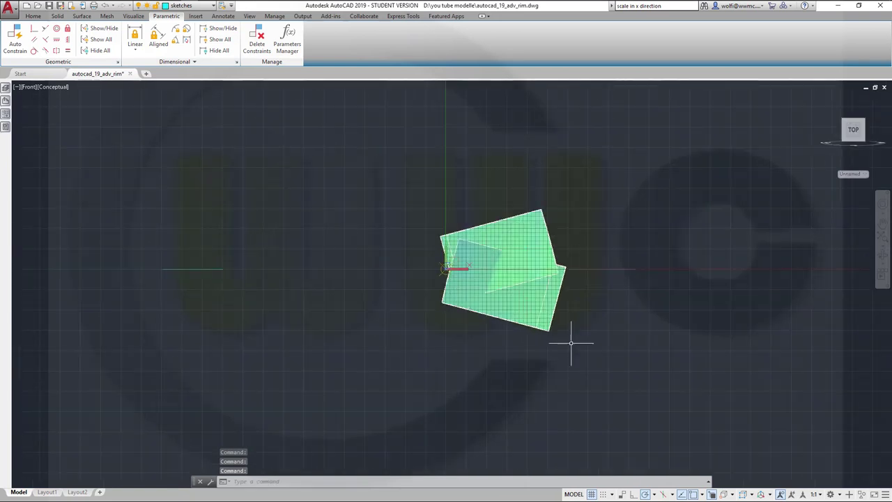
scroll(607, 286, "up", 3)
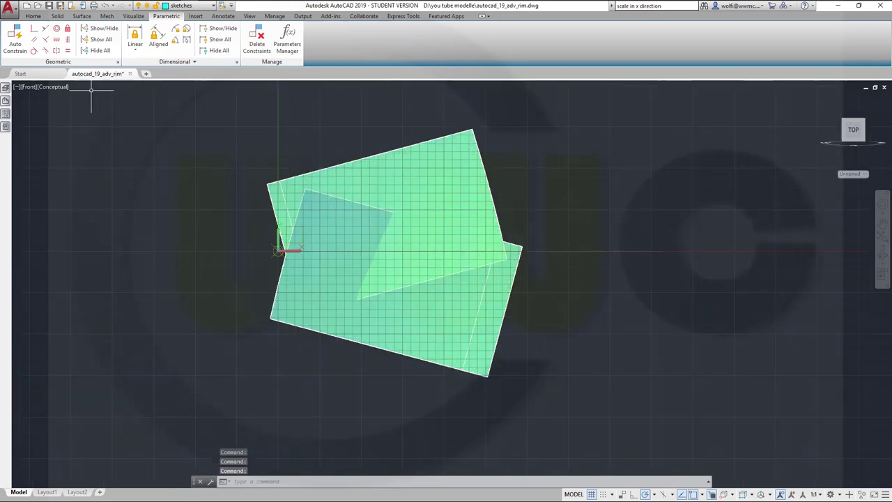
left_click(34, 16)
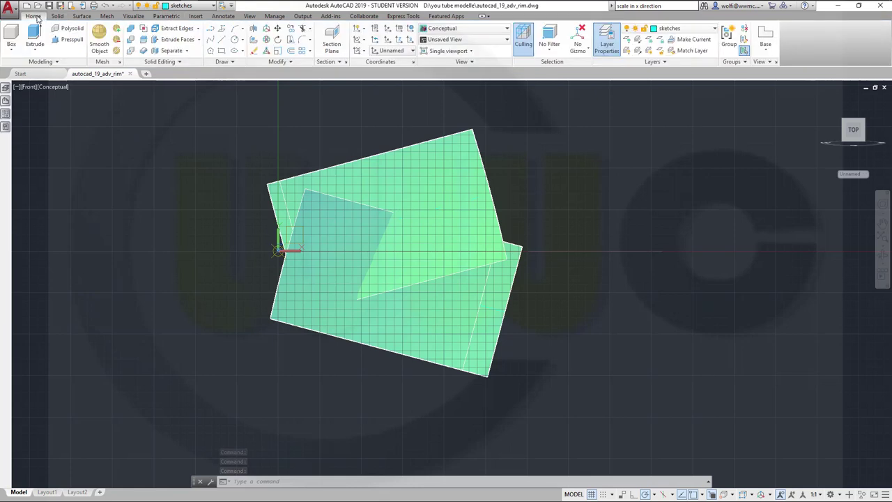
left_click(221, 42)
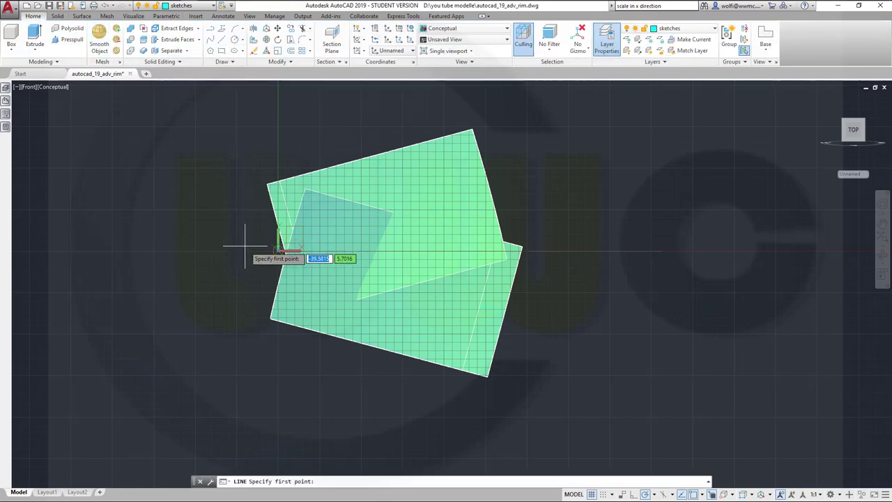
type("0,0")
key("Return")
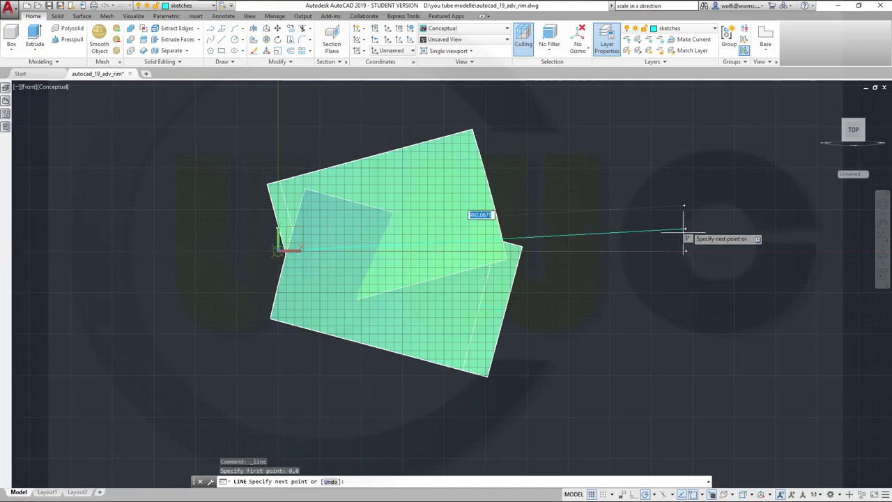
left_click(579, 251)
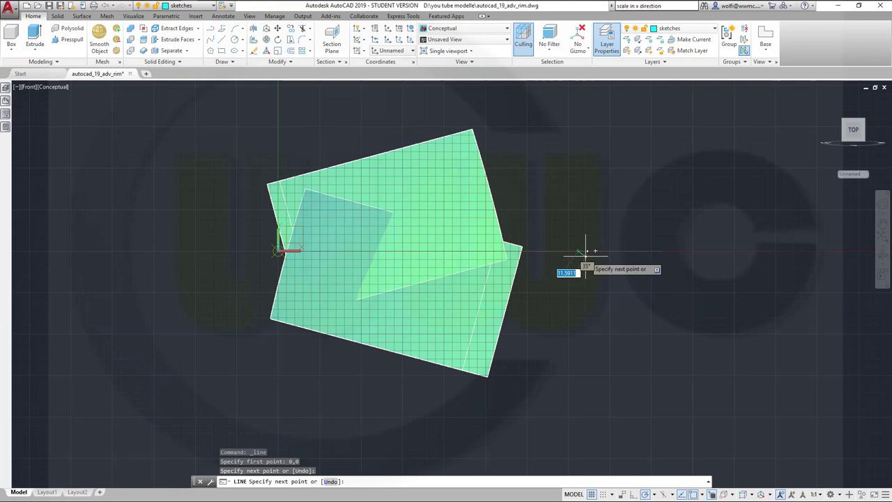
key("Return")
Draw a second line from the origin, 300 units long at an angle of 30°.
key("Return")
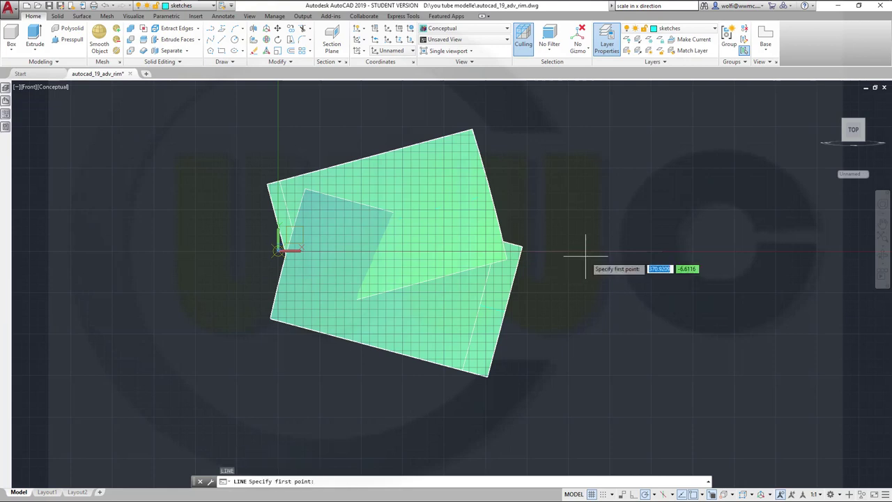
left_click(283, 248)
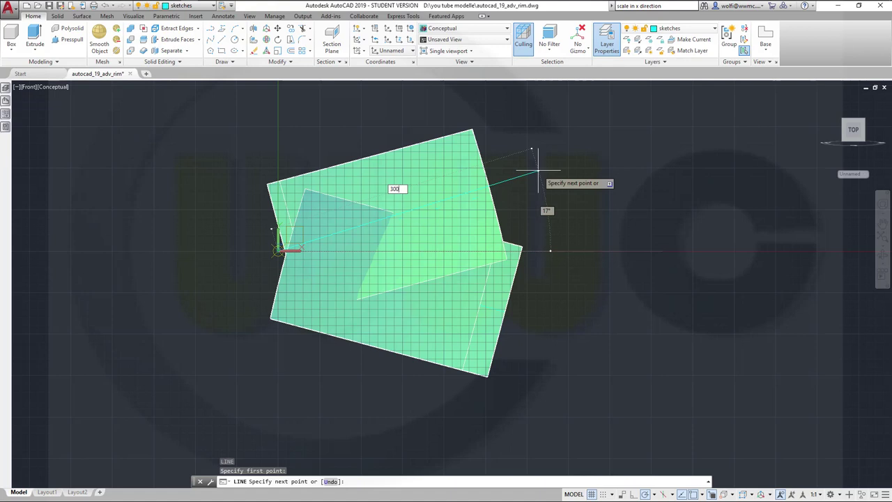
key("Tab")
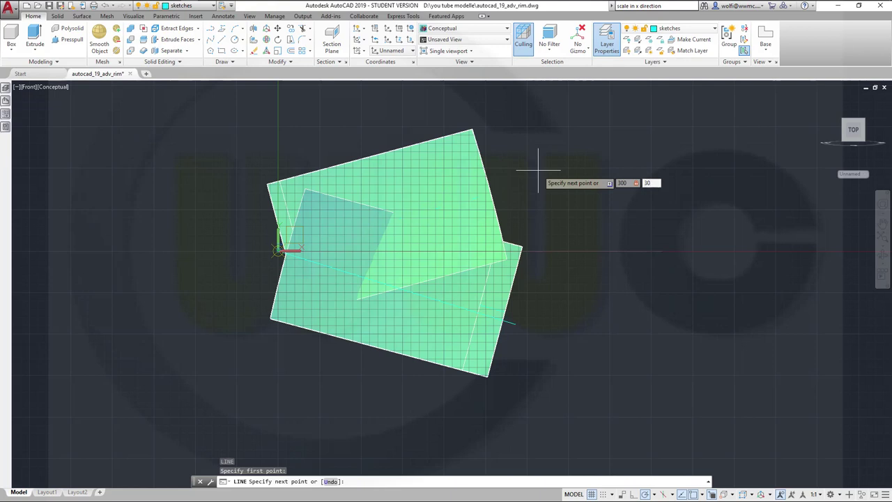
type("30")
key("Return")
key("Return")
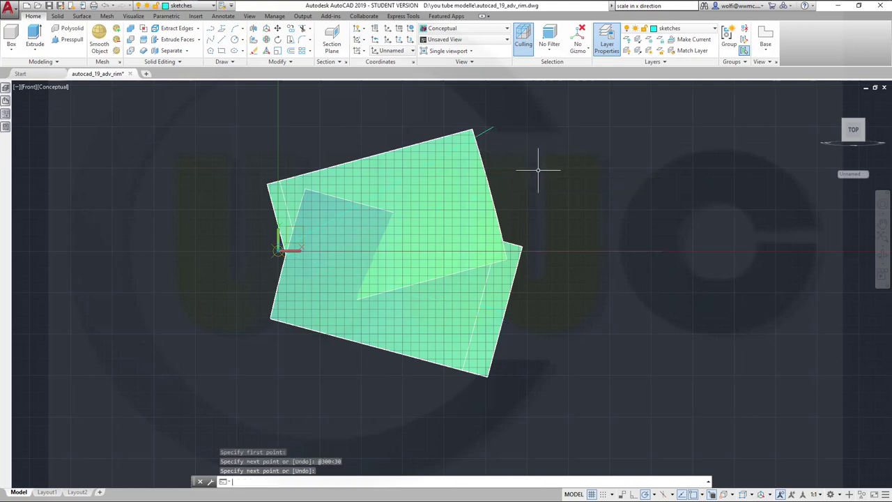
Draw a third line from 0,0 with a length of 300 units at an angle of -30°.
key("Return")
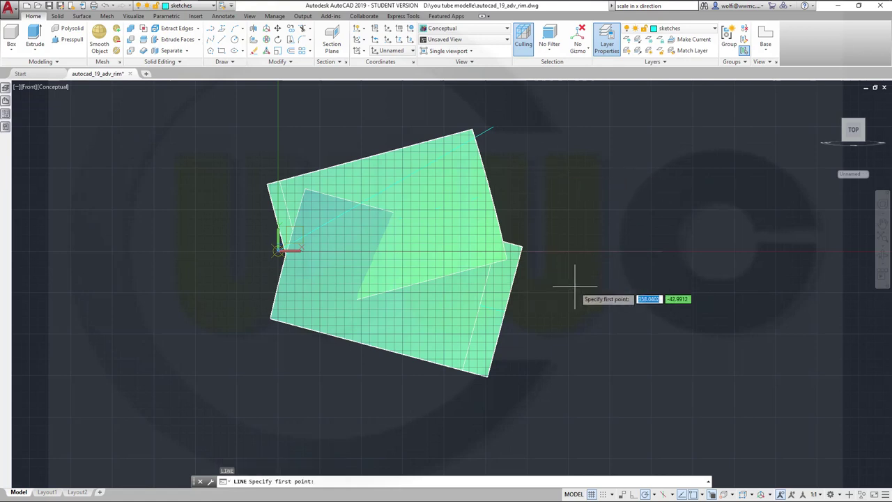
type("0,0")
key("Return")
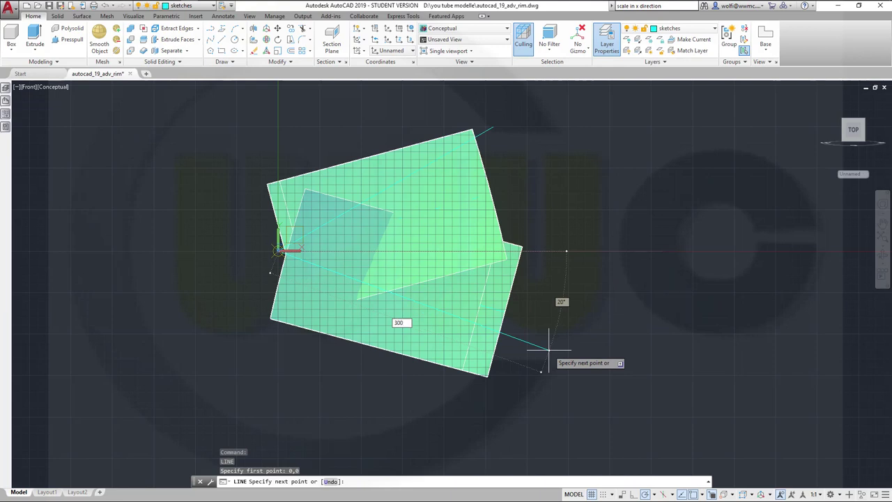
type("300")
key("Tab")
type("-30")
key("Return")
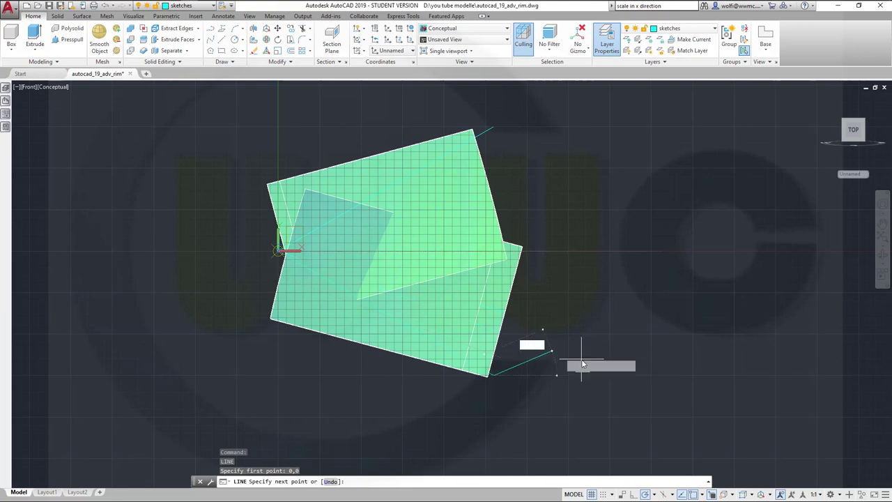
key("Escape")
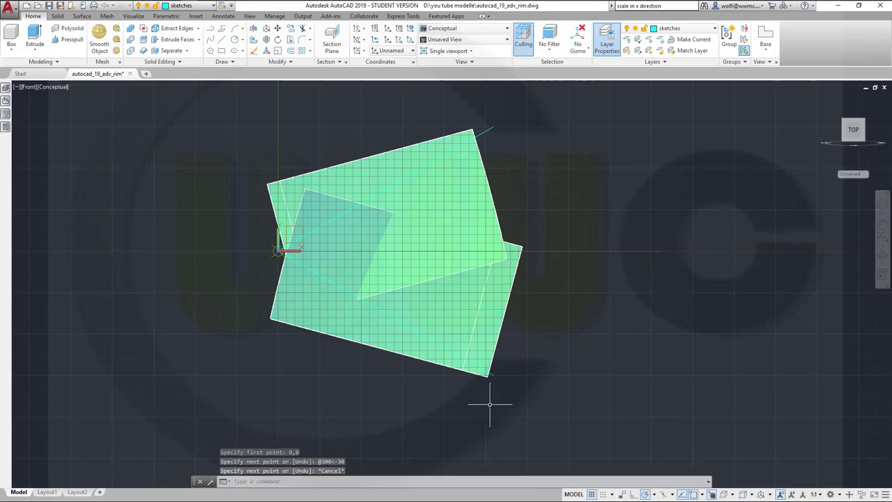
Extrude the three lines radiating from the origin as surfaces with a height of 300, passing through the swept surfaces.
middle_click_drag(488, 408, 454, 302, "shift")
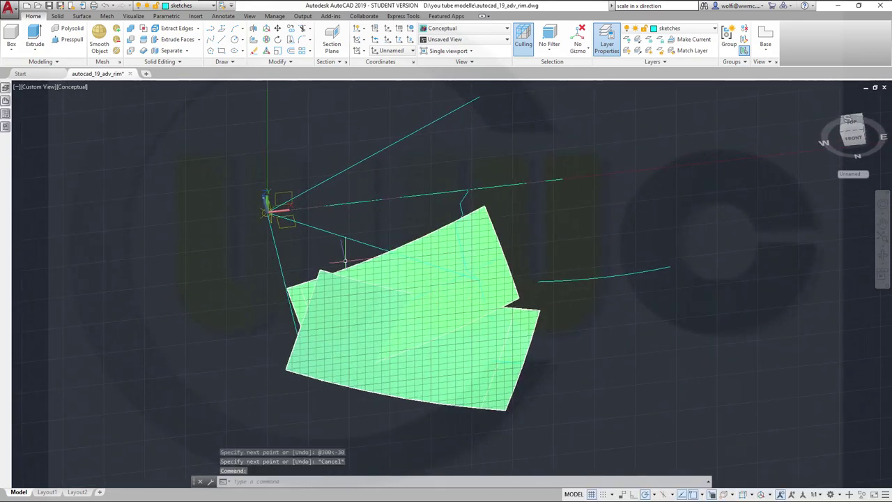
left_click(82, 17)
left_click(64, 42)
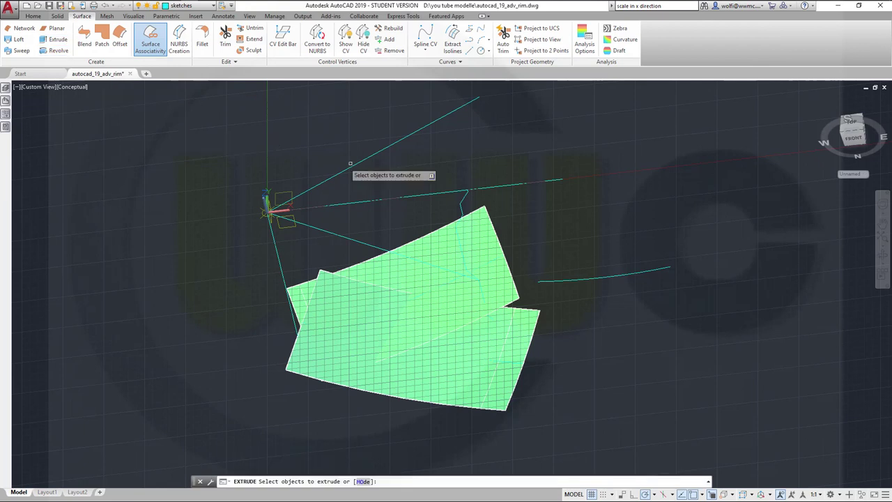
left_click(408, 138)
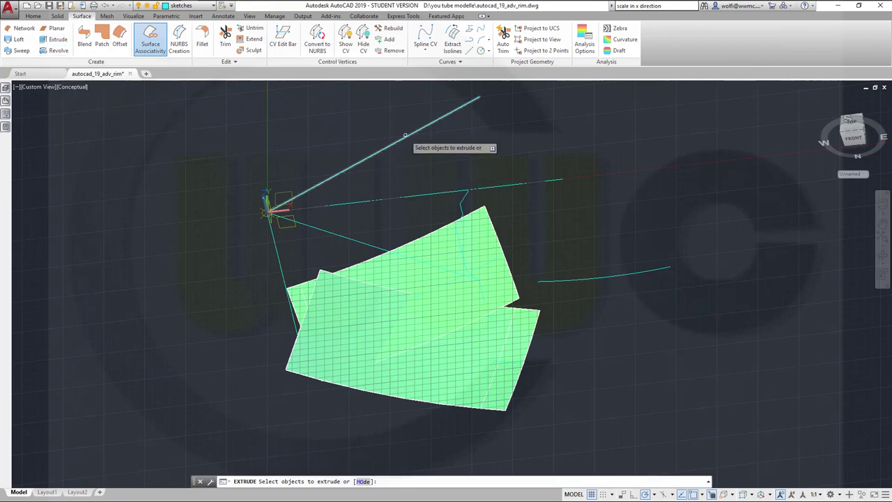
left_click(521, 183)
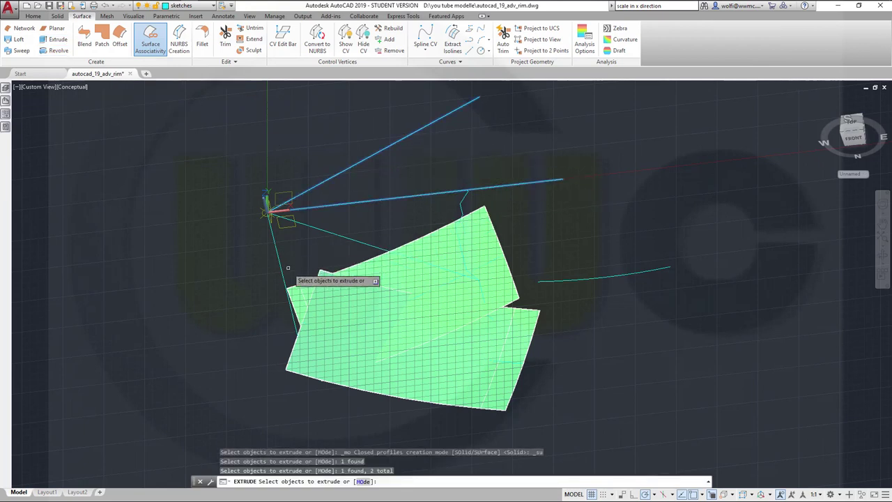
left_click(350, 239)
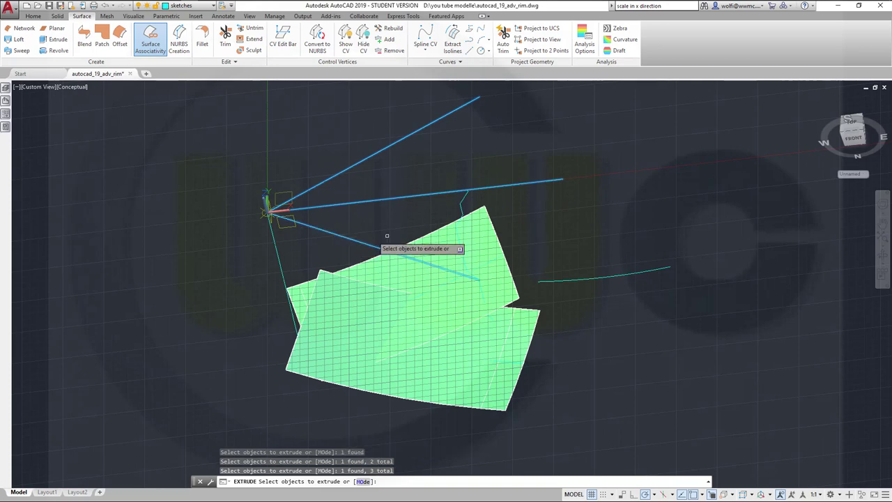
right_click(584, 244)
left_click(607, 248)
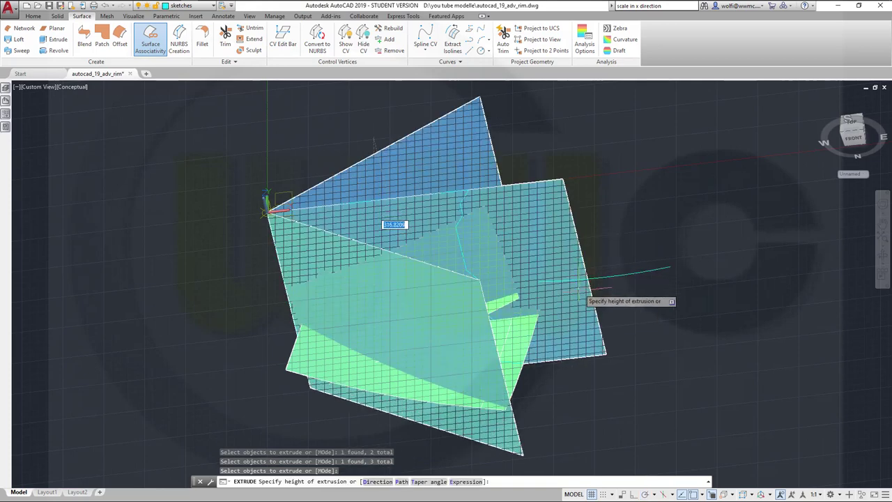
middle_click_drag(610, 320, 432, 286, "shift")
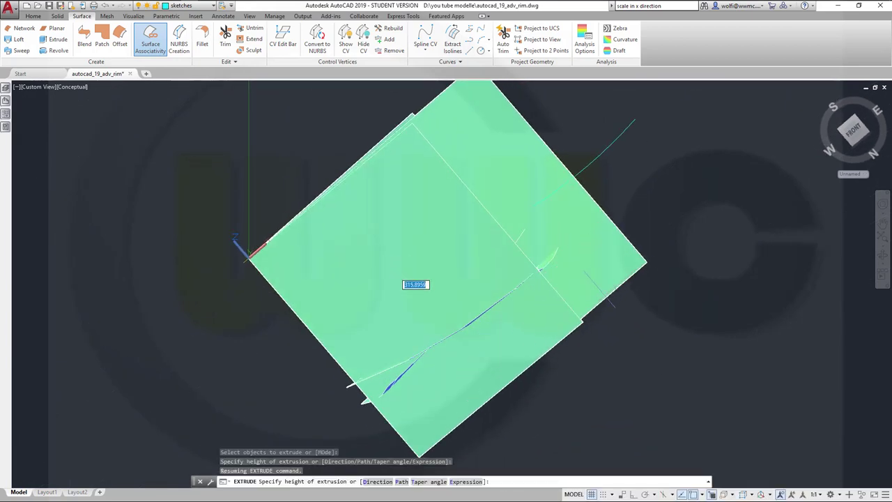
key("Return")
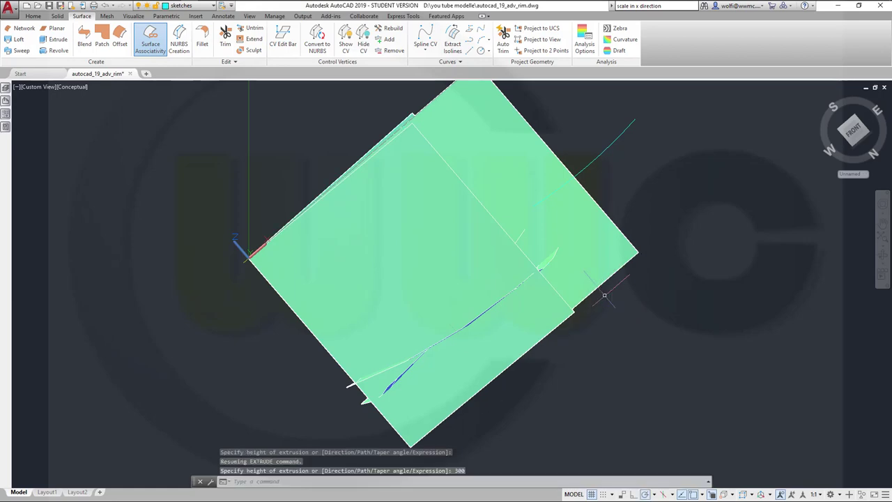
key("Escape")
Move the three extruded surfaces to the solid_minus layer.
middle_click_drag(604, 376, 377, 150, "shift")
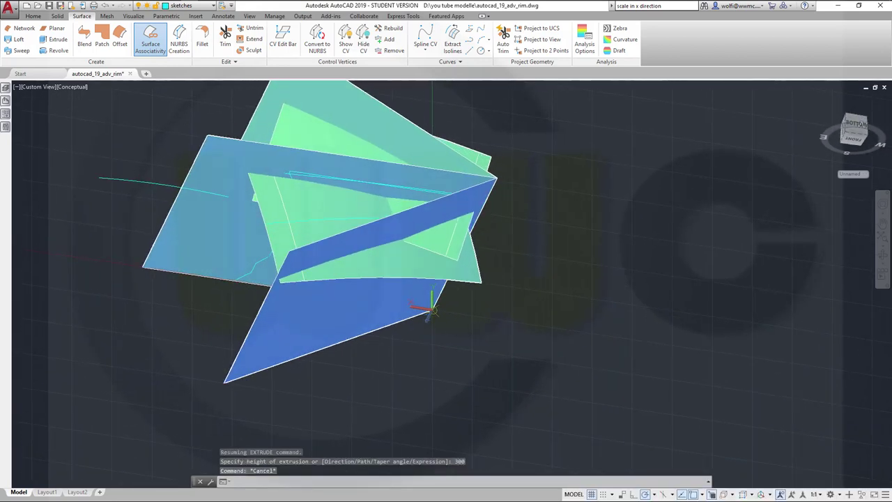
left_click(389, 130)
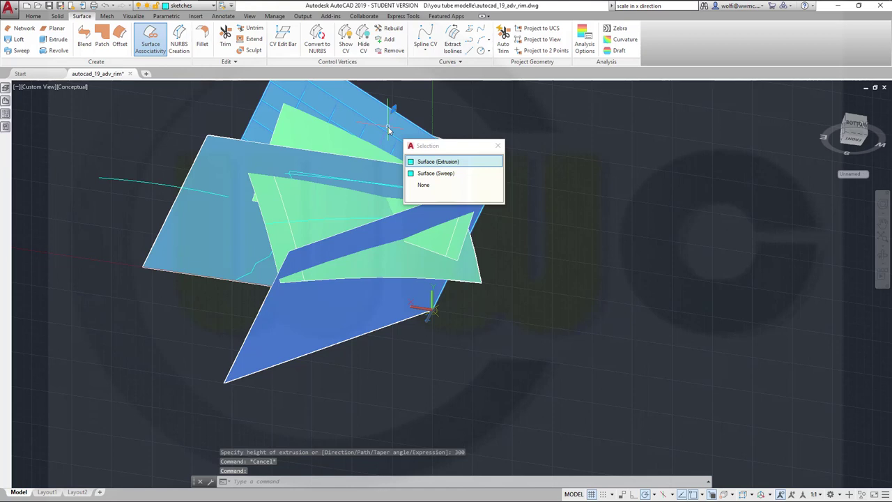
left_click(432, 161)
left_click(247, 159)
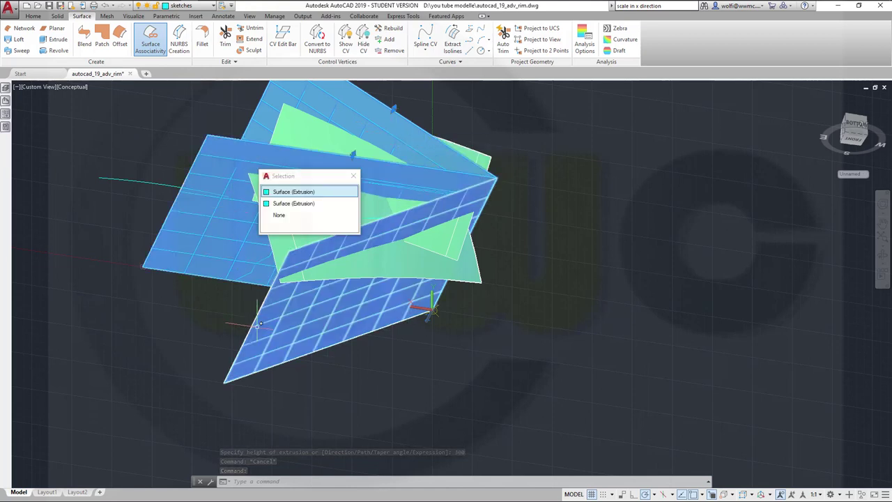
left_click(293, 192)
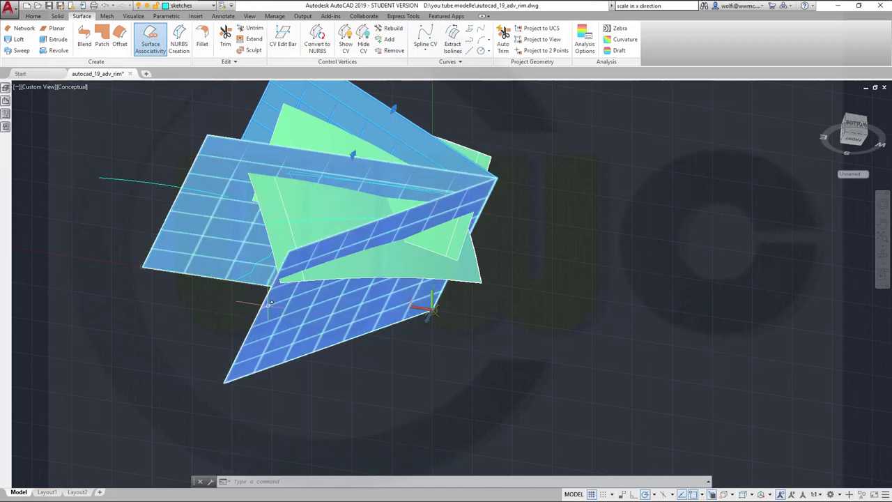
left_click(267, 304)
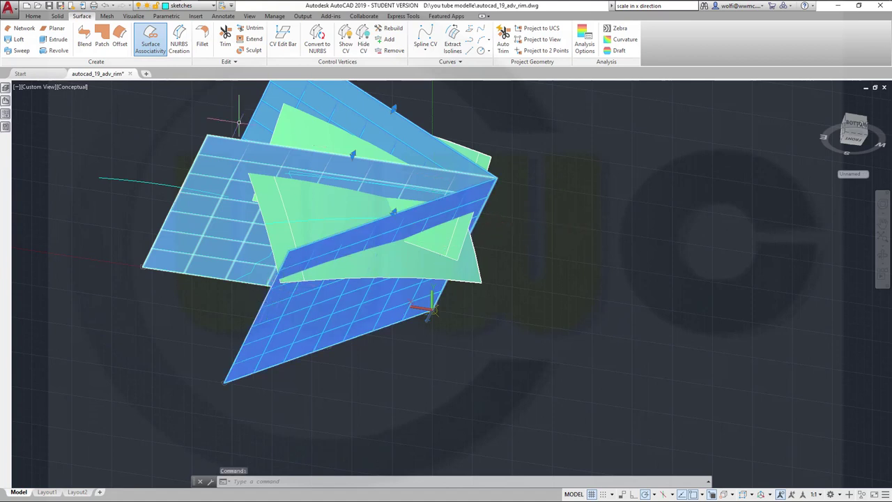
left_click(214, 5)
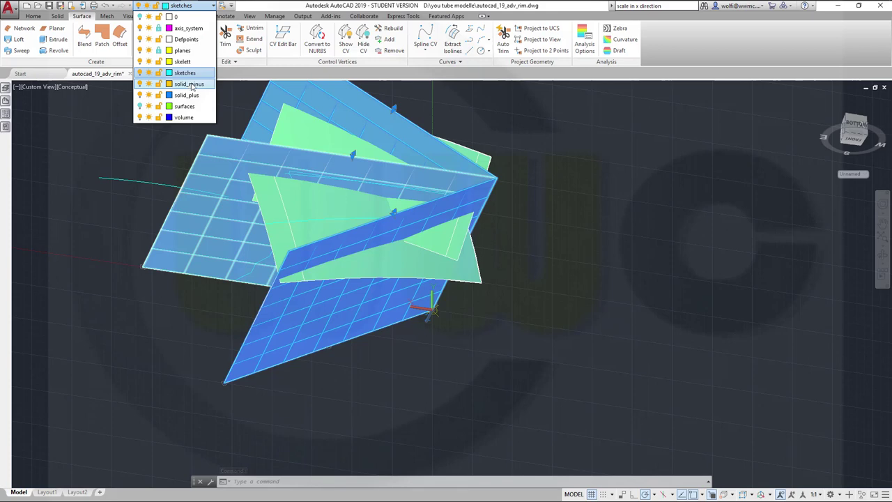
left_click(189, 84)
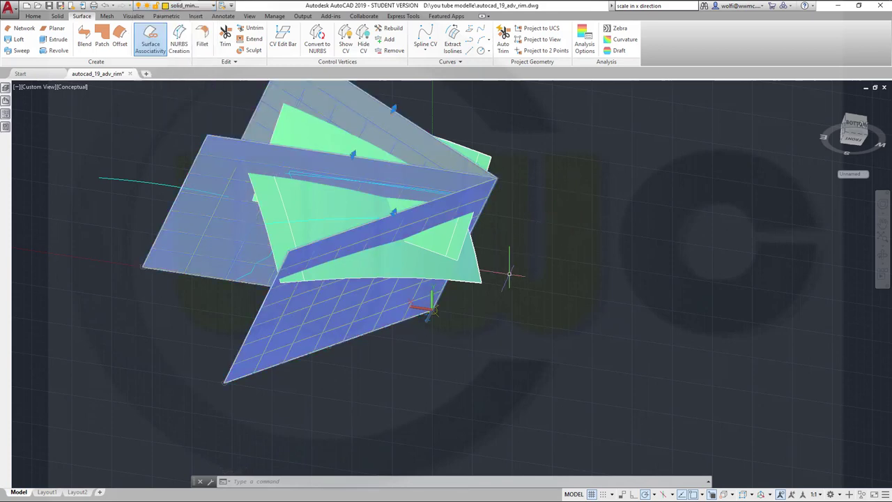
key("Escape")
Set up a surface trim of the two swept surfaces, using the three extruded planes as cutting surfaces.
mouse_move(393, 370)
middle_mouse_down("shift")
mouse_move(463, 336)
mouse_move(364, 442)
mouse_move(348, 375)
middle_mouse_up("shift")
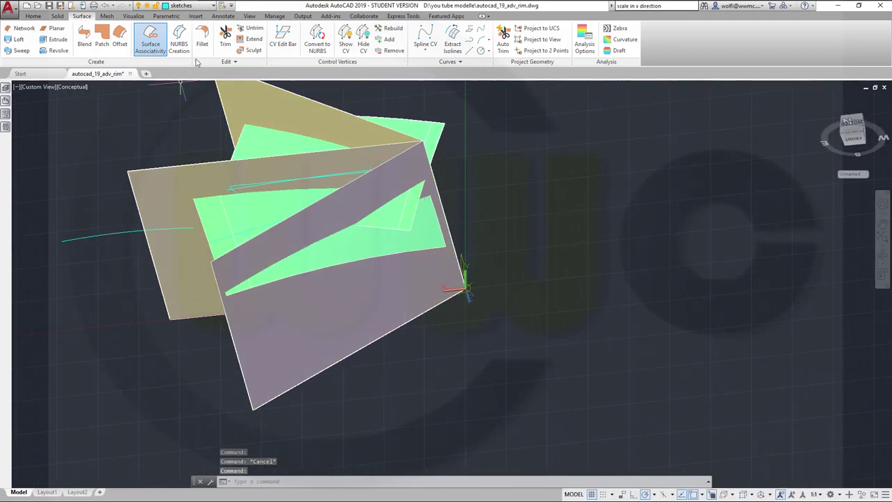
left_click(225, 38)
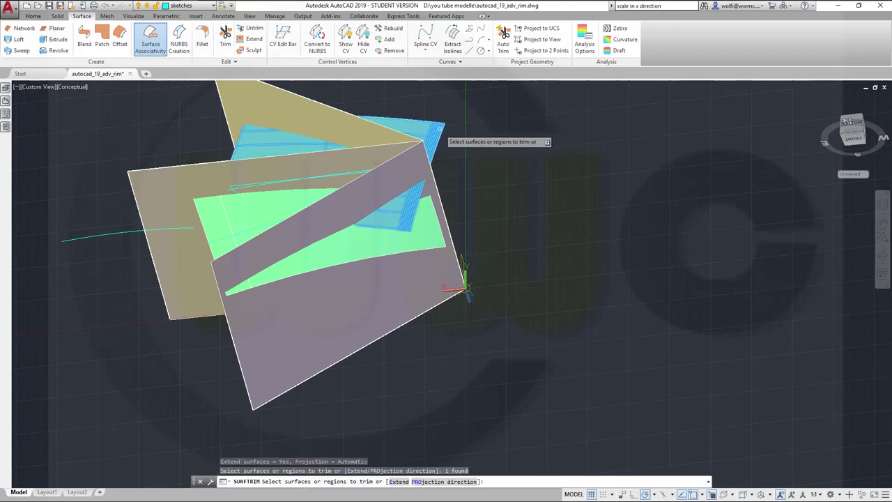
left_click(227, 220)
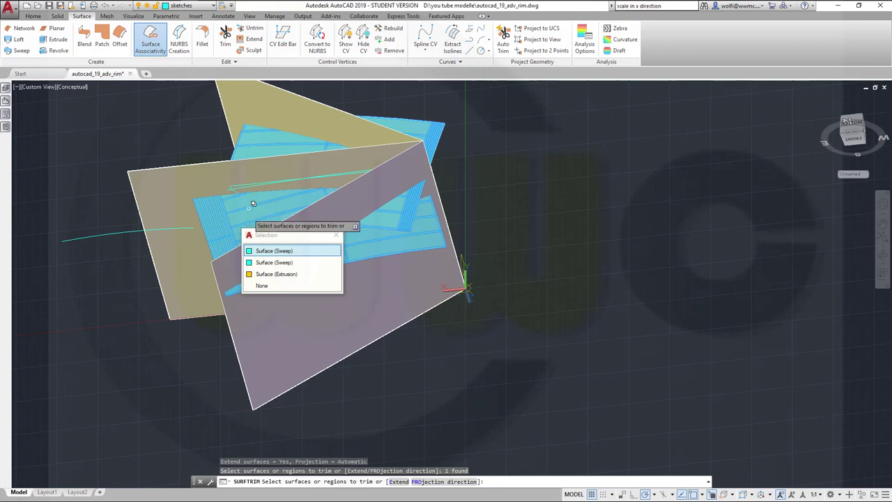
left_click(263, 252)
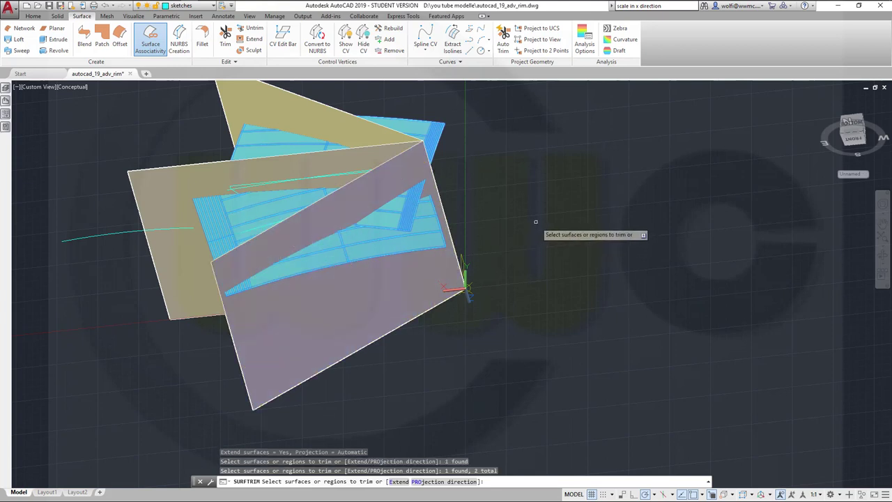
right_click(547, 230)
left_click(557, 230)
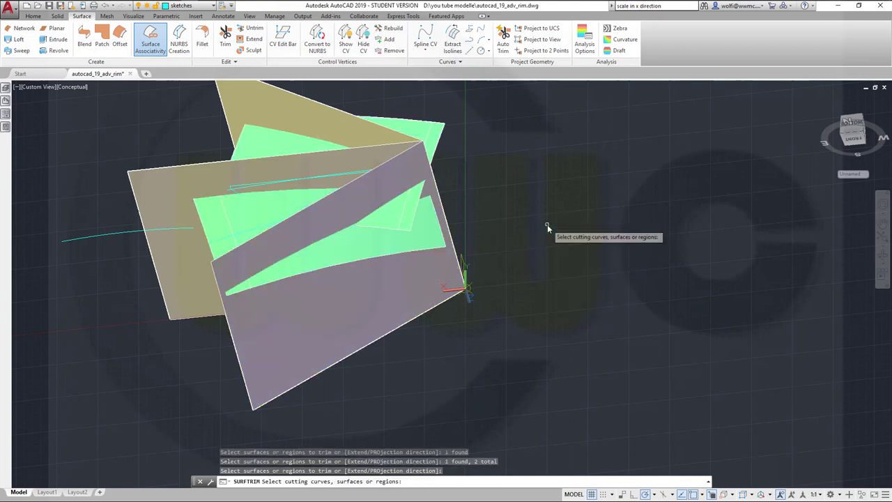
left_click(308, 113)
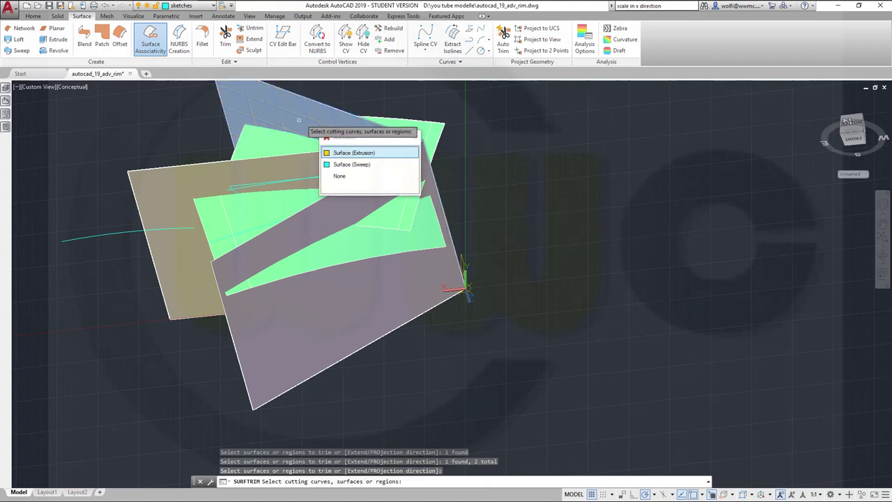
left_click(341, 153)
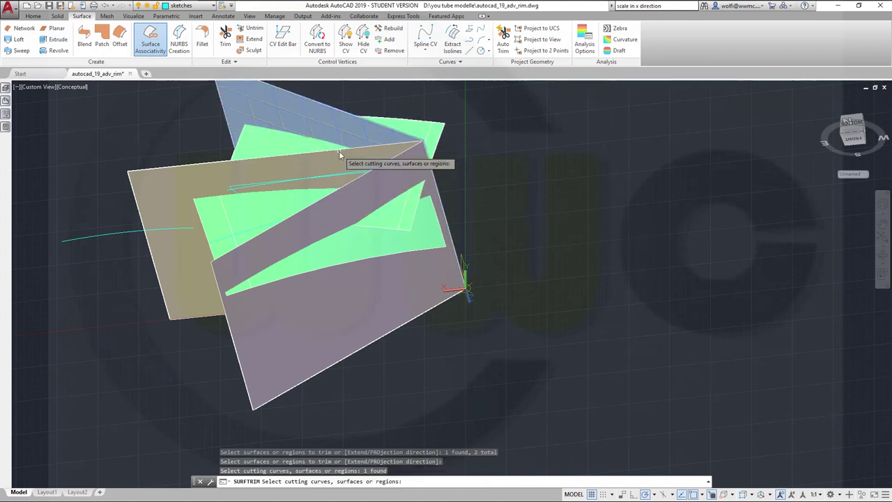
left_click(173, 170)
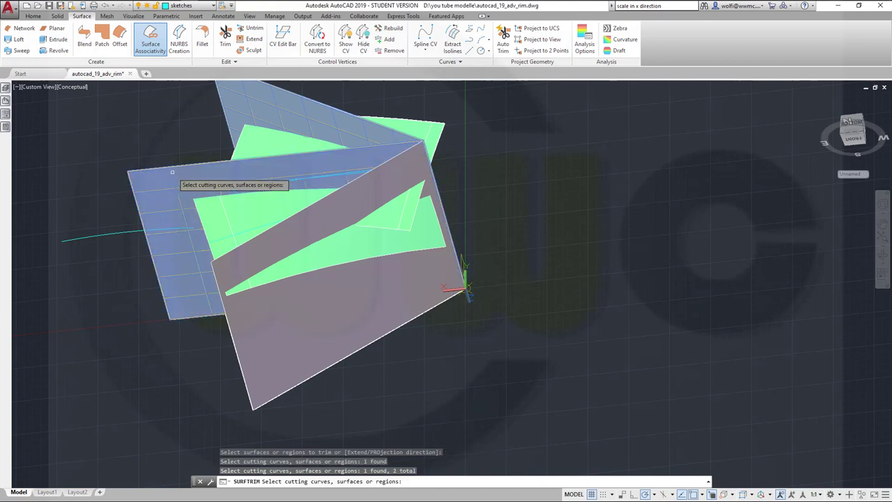
left_click(232, 266)
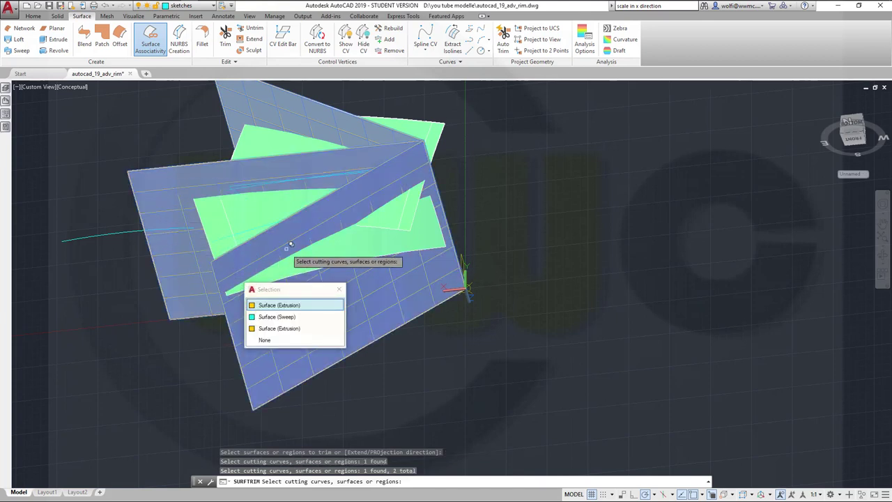
left_click(294, 307)
key("Return")
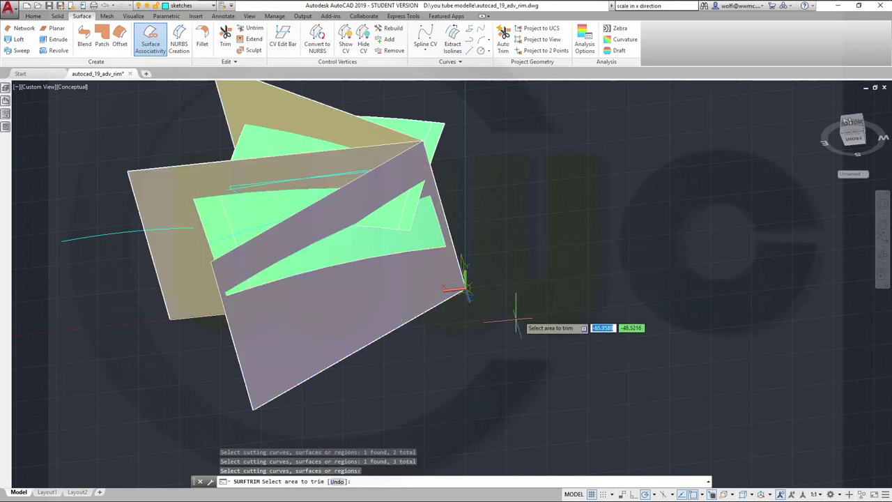
Trim away the three portions of the swept surfaces that extend outside the two outer extruded planes.
middle_click_drag(517, 311, 567, 359)
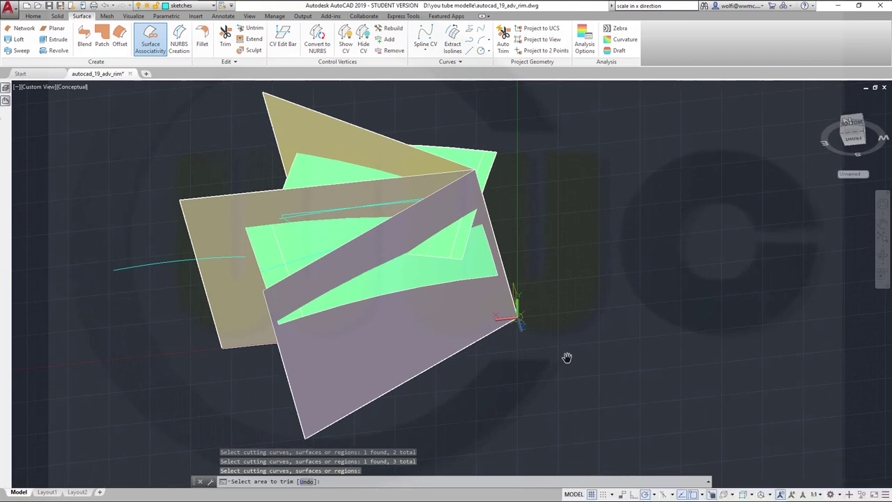
left_click(483, 268)
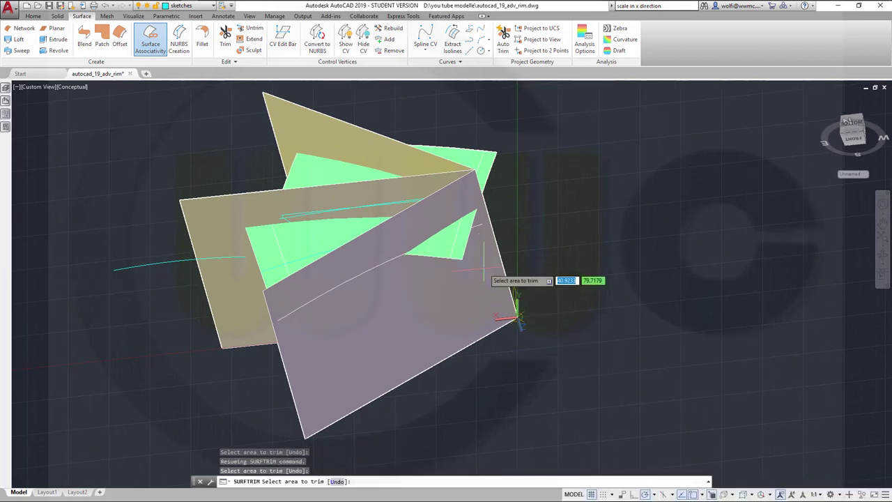
left_click(473, 158)
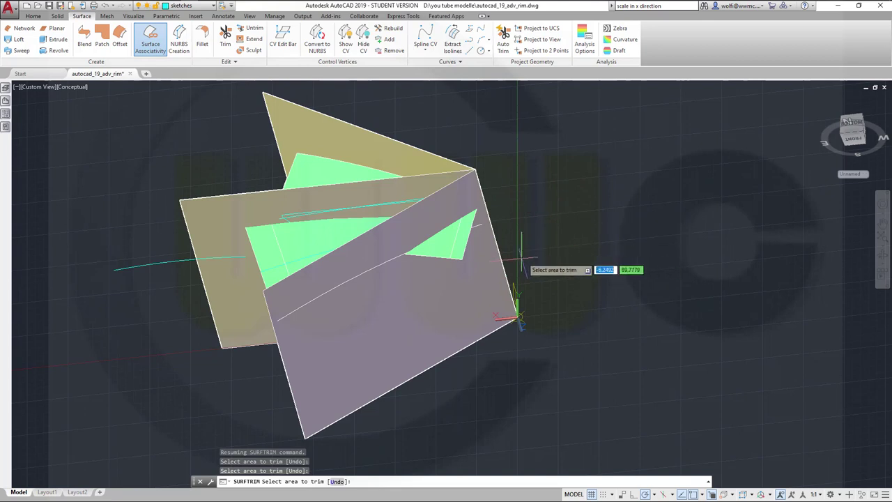
left_click(453, 253)
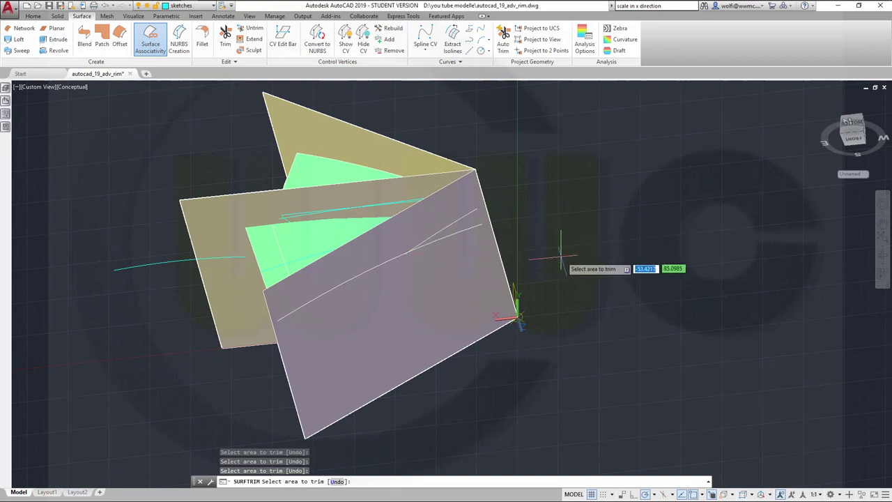
middle_click_drag(541, 275, 449, 230, "shift")
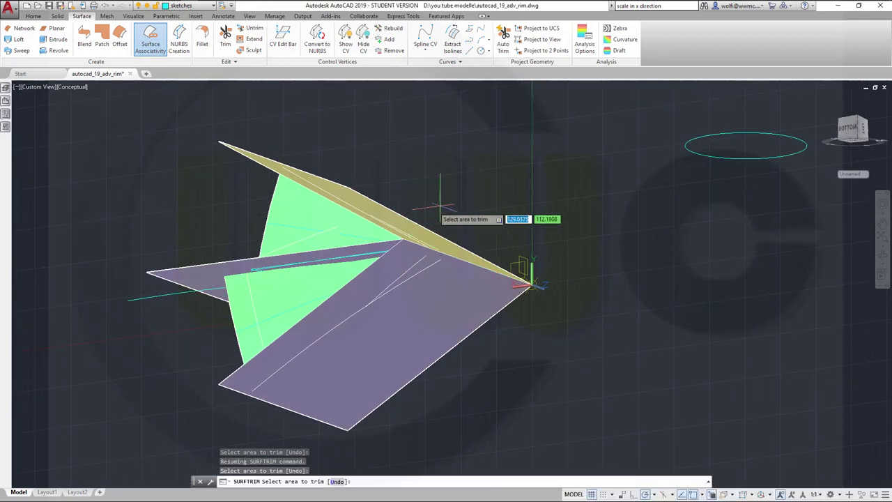
middle_click_drag(558, 265, 635, 309, "shift")
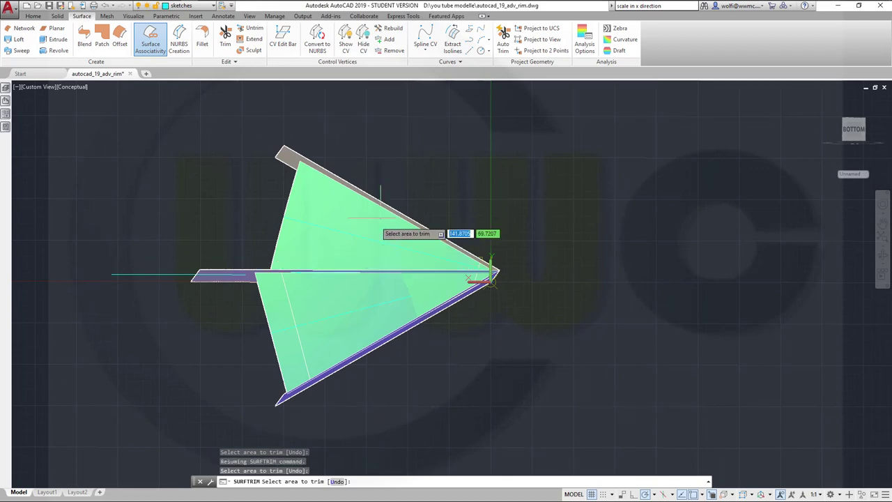
middle_click_drag(505, 360, 532, 317, "shift")
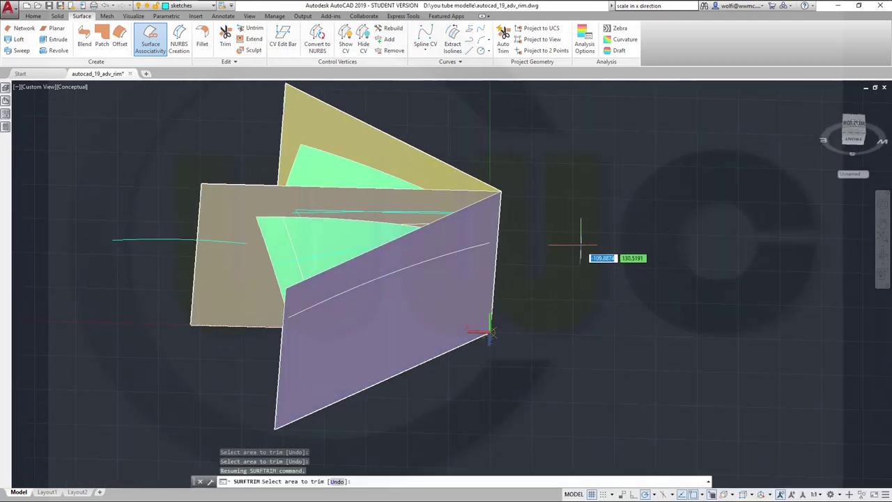
key("Escape")
Move the two outer extruded planes at ±30° to layer 0 and dismiss the turned-off layer notice.
middle_click_drag(548, 286, 613, 282)
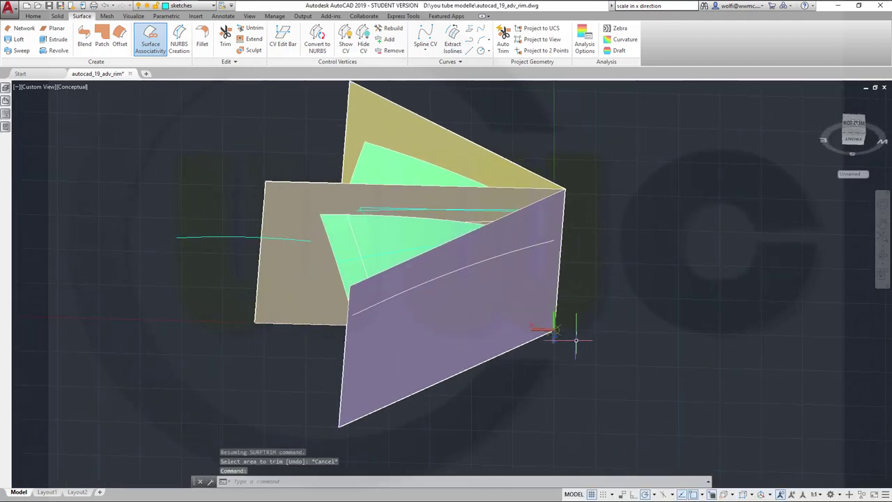
left_click(349, 339)
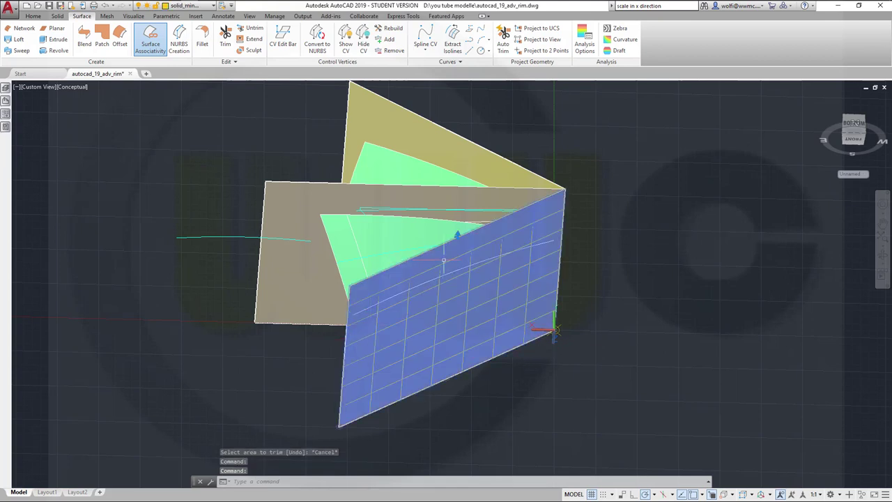
left_click(446, 143)
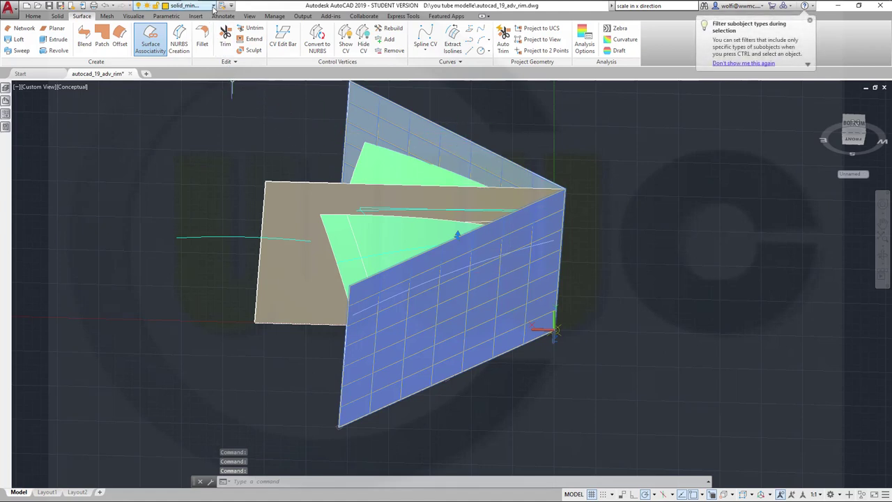
left_click(214, 6)
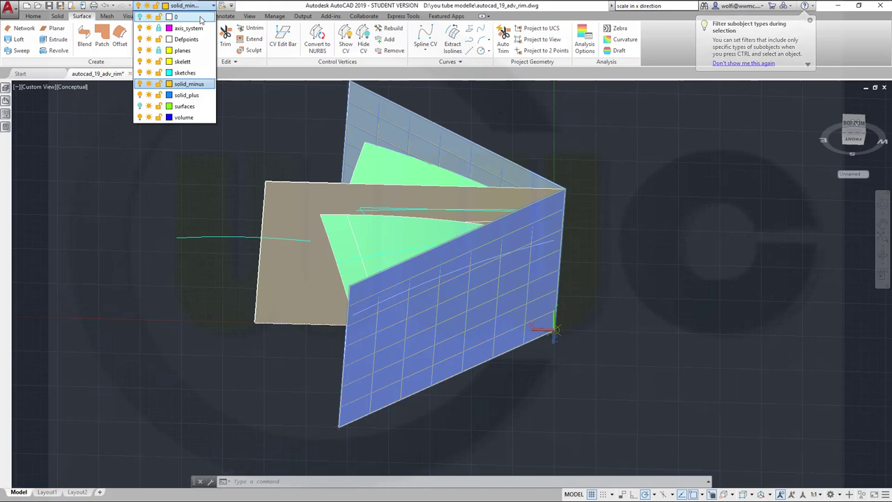
left_click(188, 17)
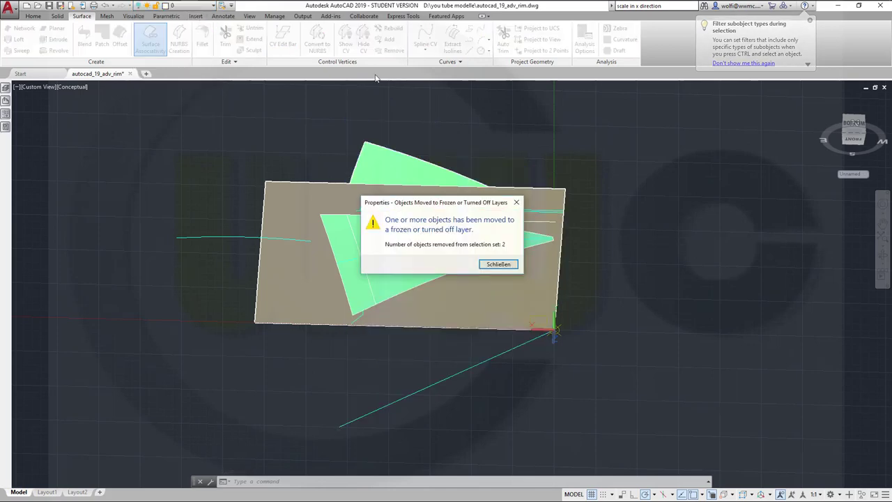
left_click(497, 267)
Draw a circle centred at 0,0 with a radius of 50.
middle_click_drag(644, 338, 668, 215, "shift")
scroll(707, 230, "up", 3)
scroll(693, 249, "down", 8)
middle_click_drag(693, 249, 631, 239)
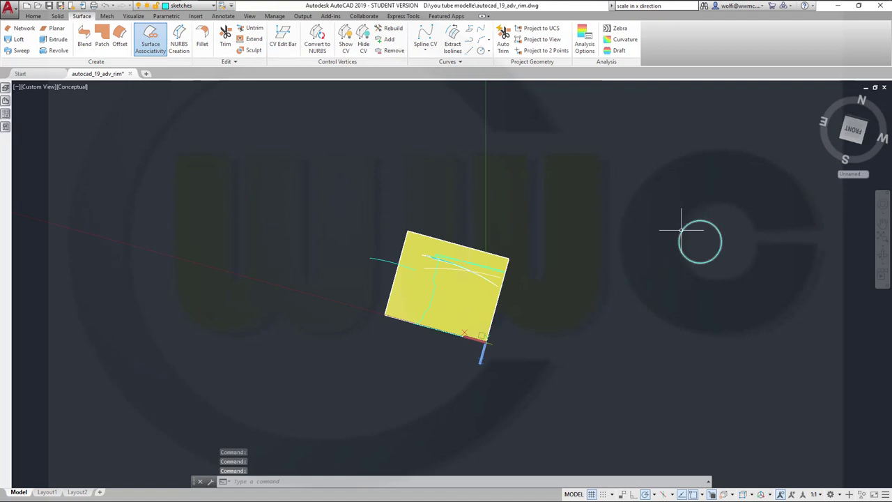
middle_click_drag(616, 248, 558, 307, "shift")
middle_click_drag(434, 295, 382, 347, "shift")
middle_click_drag(373, 317, 369, 275, "shift")
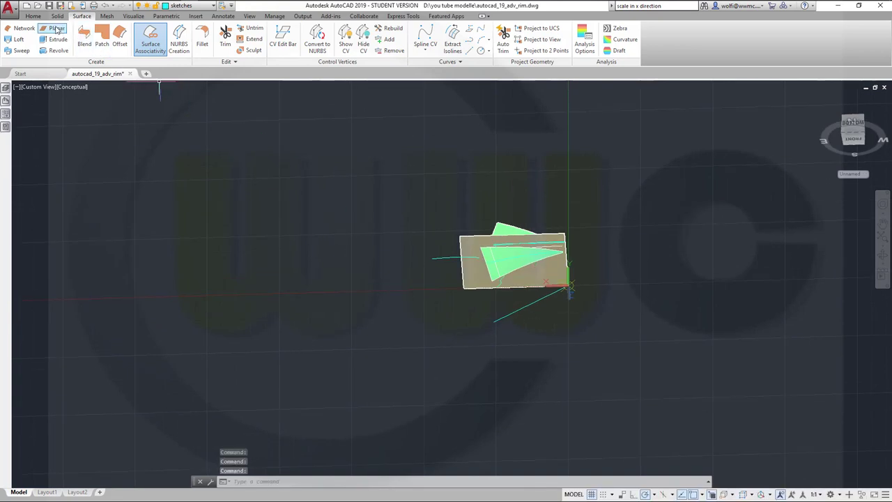
left_click(34, 16)
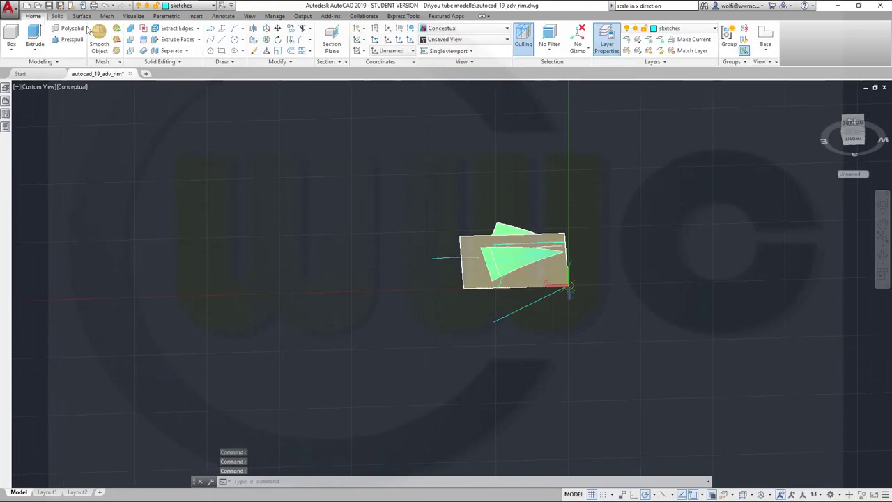
left_click(236, 40)
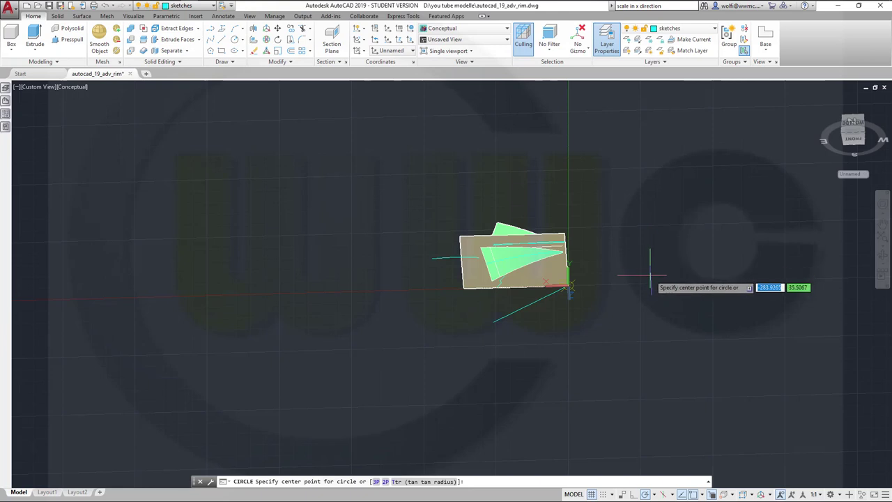
key("Return")
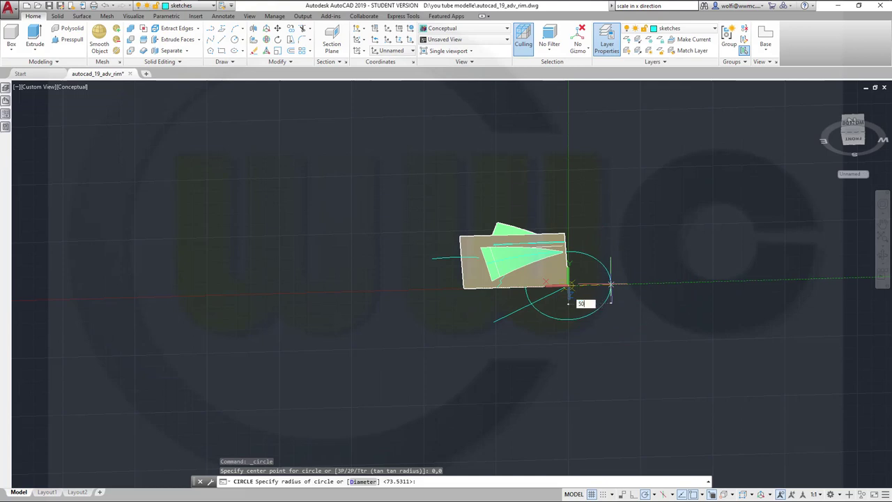
type("50")
key("Return")
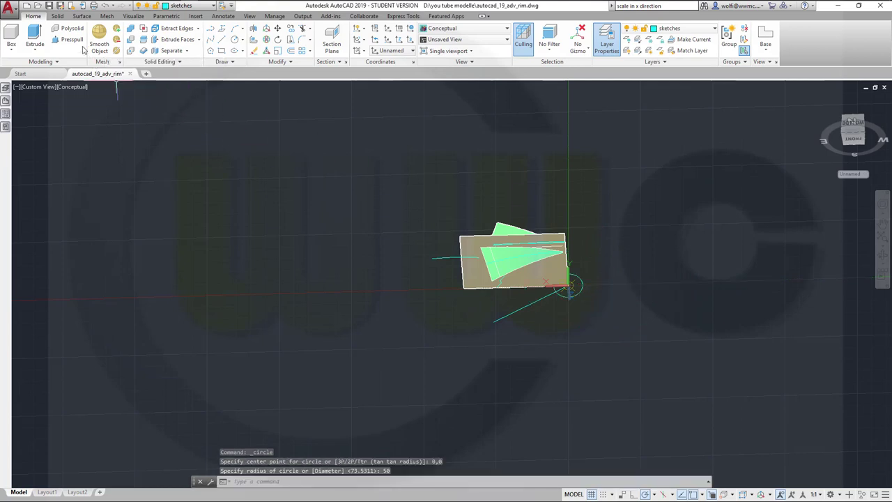
Extrude the circle around the origin as a surface with a height of 300, passing through the swept surfaces.
left_click(80, 16)
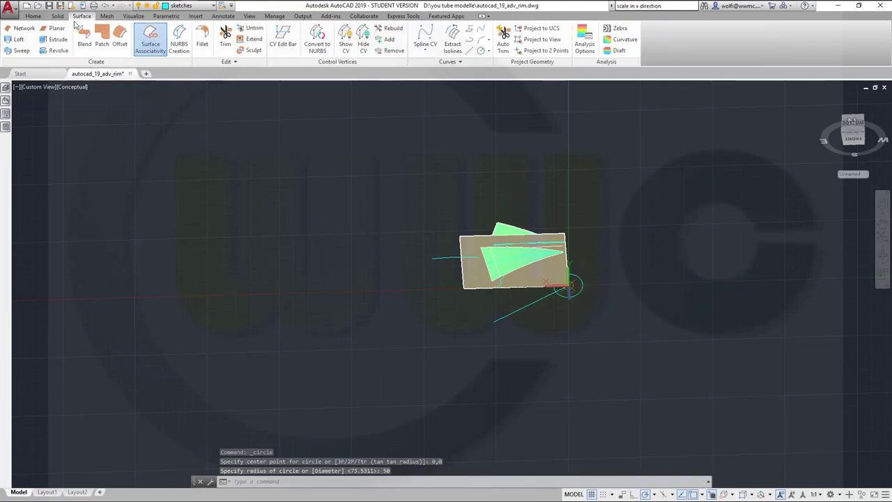
left_click(43, 41)
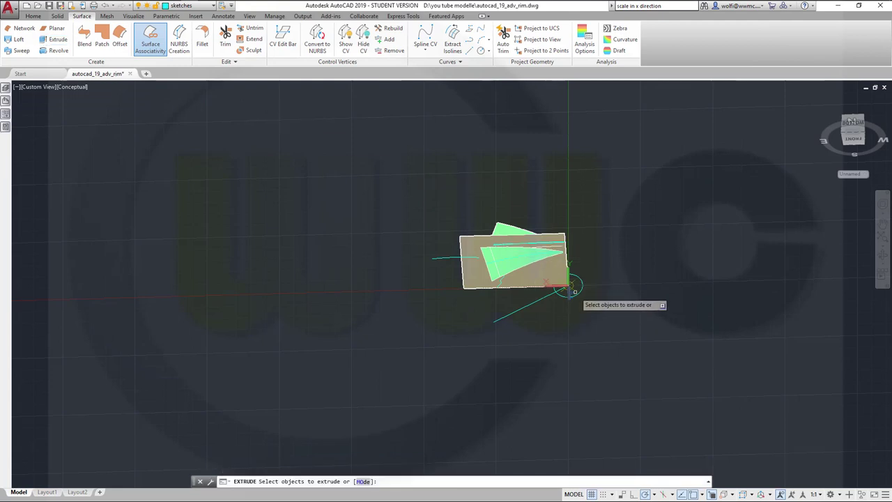
left_click(571, 283)
right_click(580, 221)
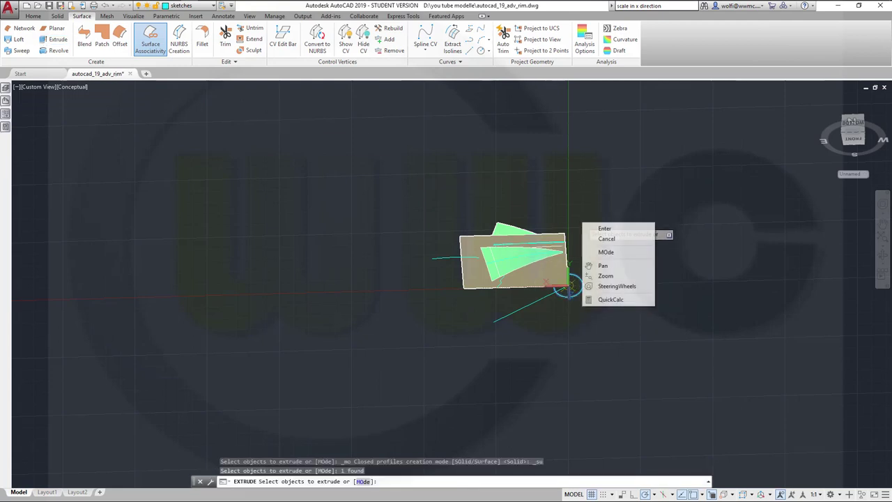
left_click(593, 229)
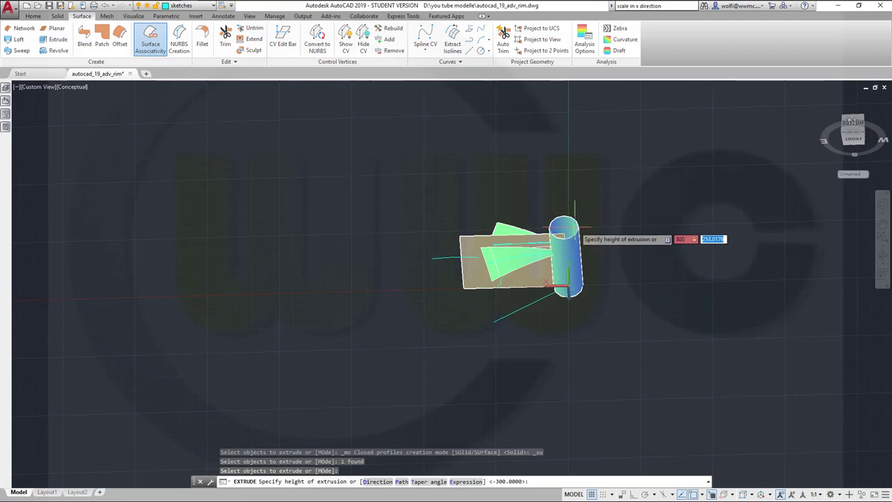
key("Escape")
Move the extruded cylinder surface to the solid_minus layer.
middle_click_drag(647, 278, 635, 361, "shift")
middle_click_drag(633, 309, 632, 305, "shift")
scroll(601, 270, "up", 4)
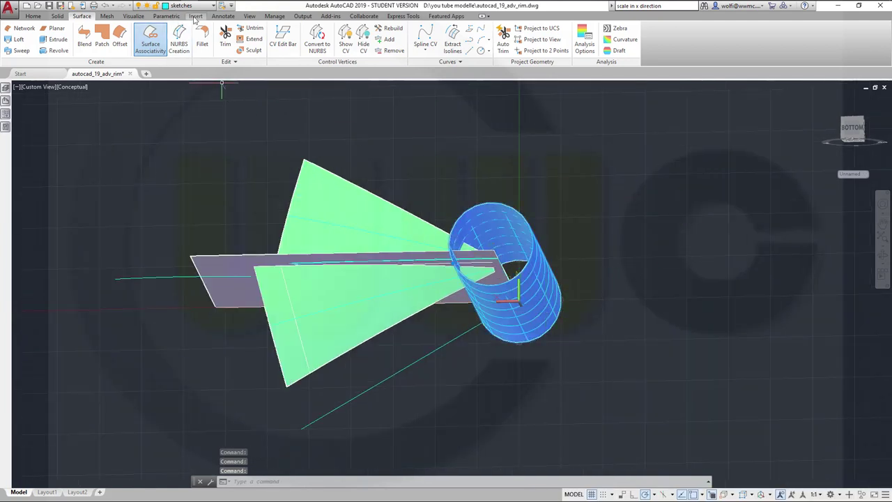
left_click(213, 5)
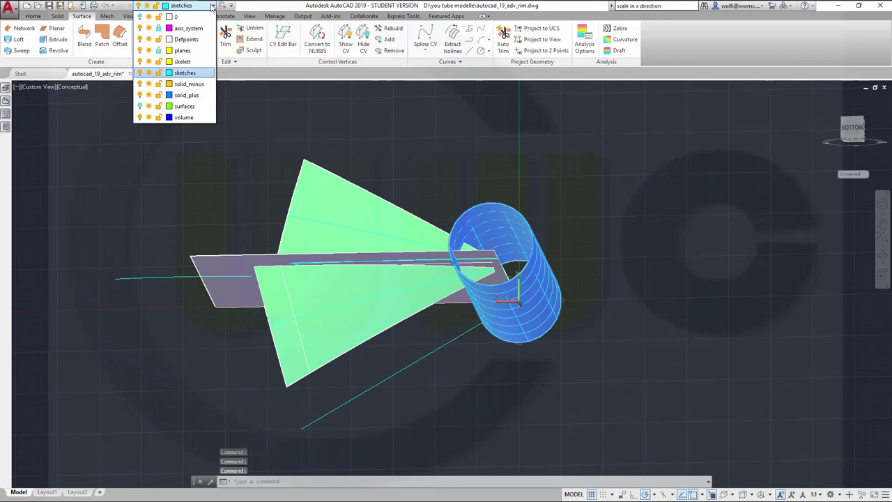
left_click(189, 85)
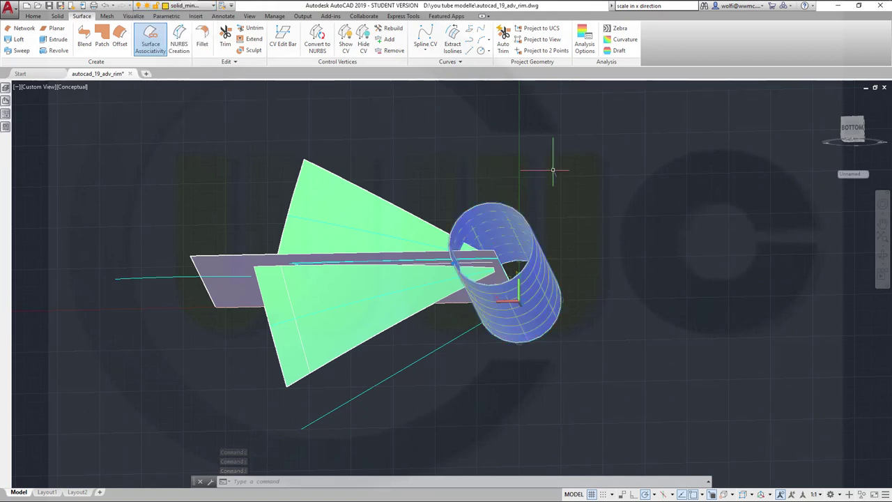
Trim both swept surfaces with the cylinder surface as the cutter, removing their inner ends inside the cylinder.
key("Escape")
key("Escape")
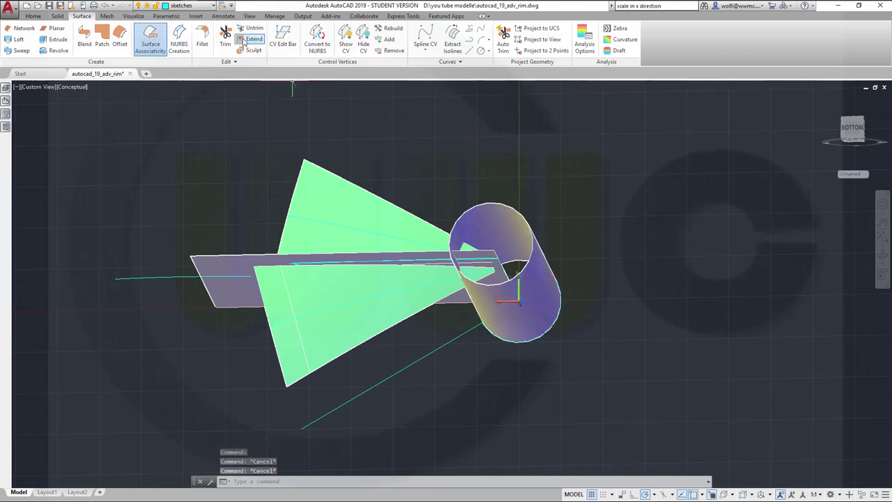
left_click(225, 38)
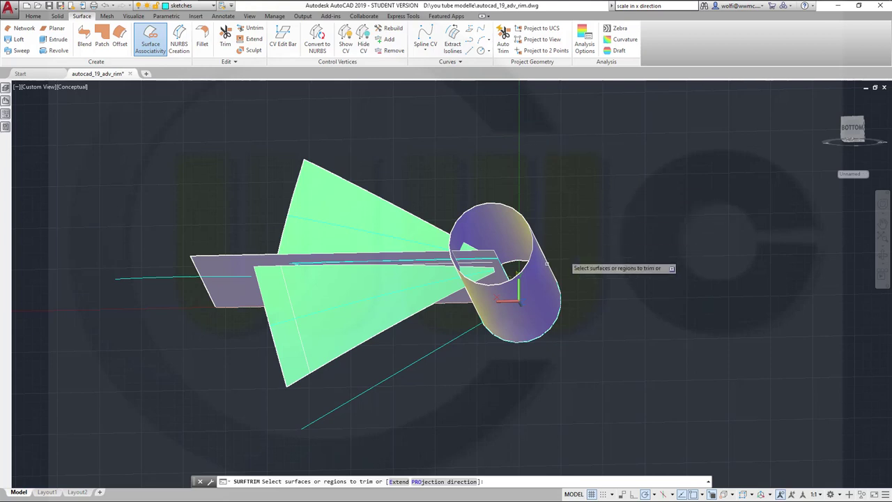
left_click(383, 301)
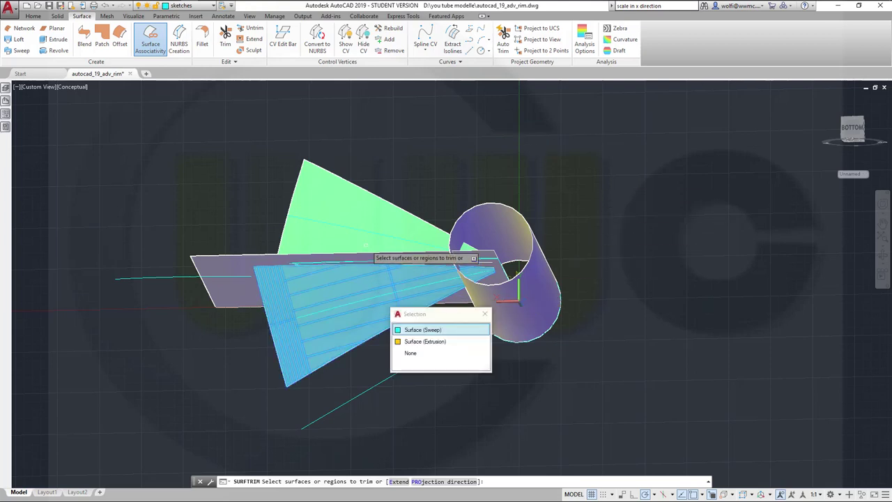
left_click(416, 330)
left_click(380, 210)
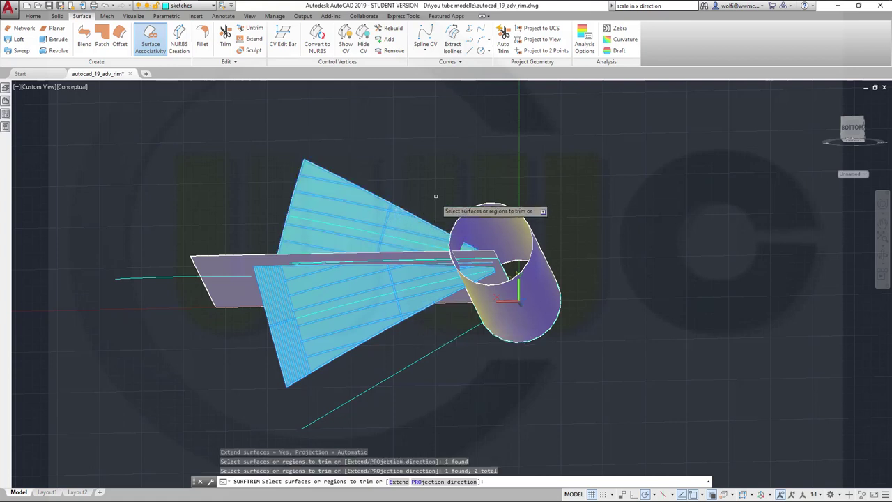
right_click(542, 178)
left_click(551, 179)
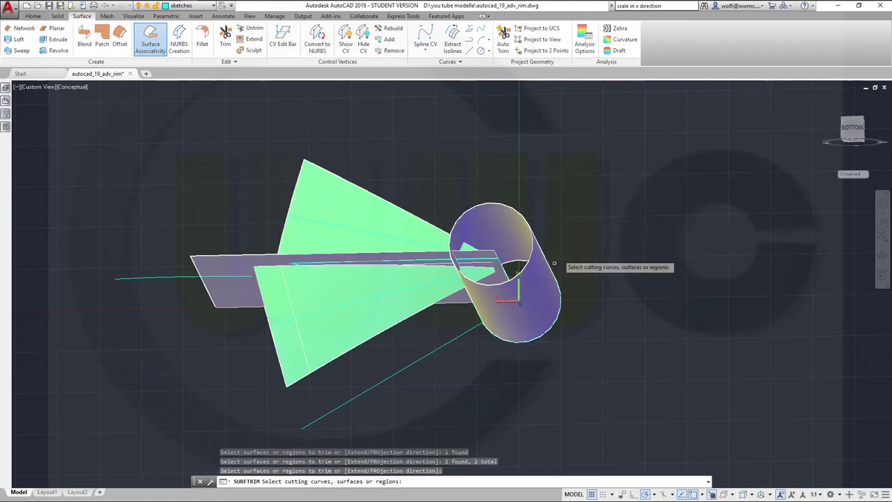
left_click(544, 286)
key("Return")
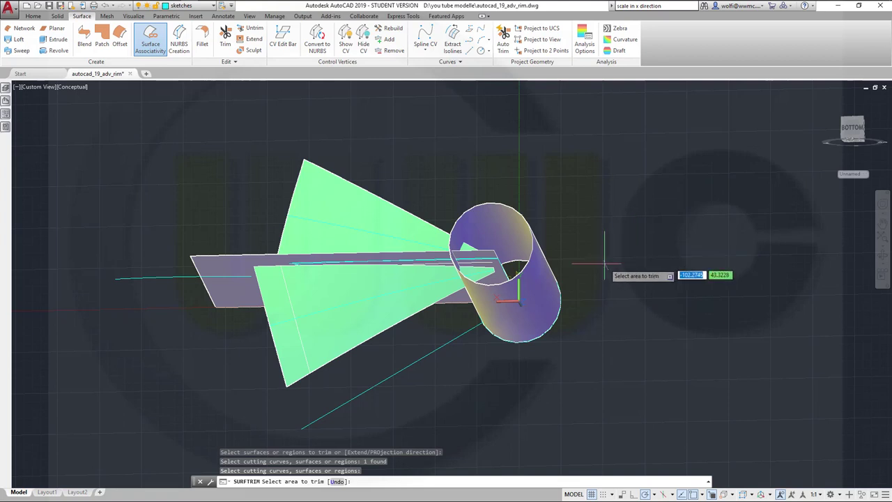
left_click(463, 247)
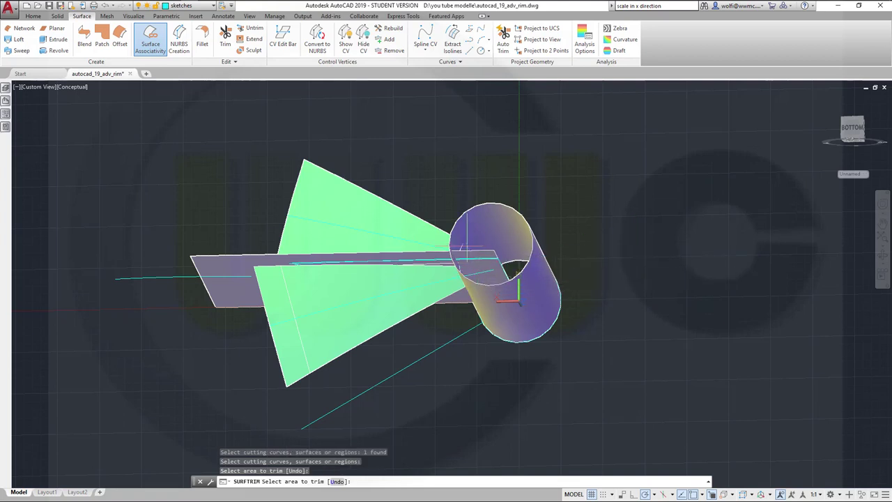
key("Escape")
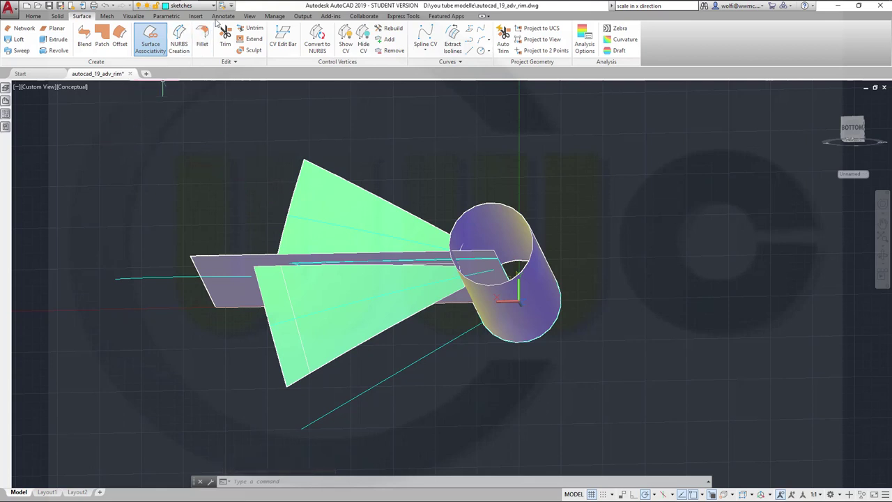
Turn on the surfaces layer to show the rim surfaces.
left_click(214, 6)
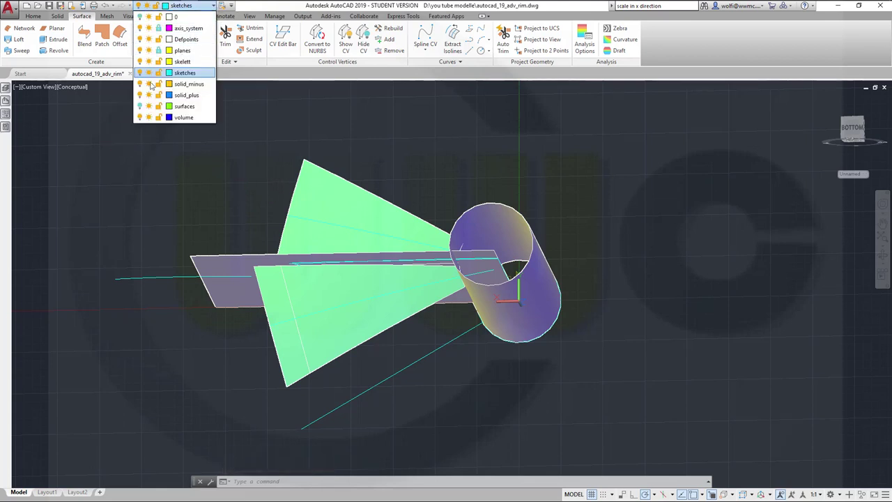
left_click(140, 106)
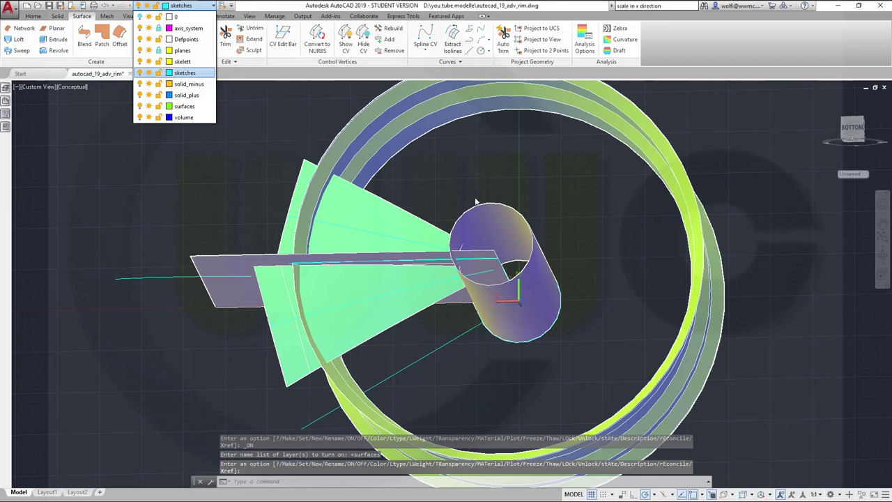
left_click(717, 48)
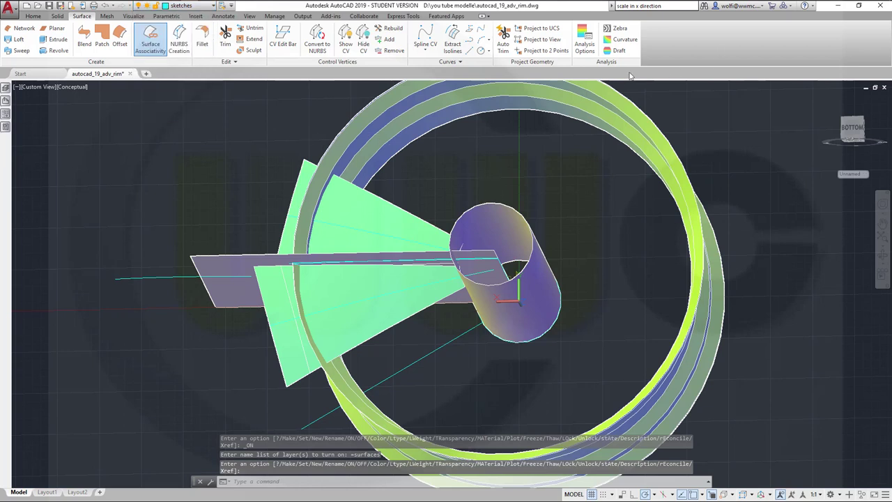
Trim both swept surfaces with all the rim surfaces as cutters, removing the pieces that extend outside the rim.
left_click(225, 38)
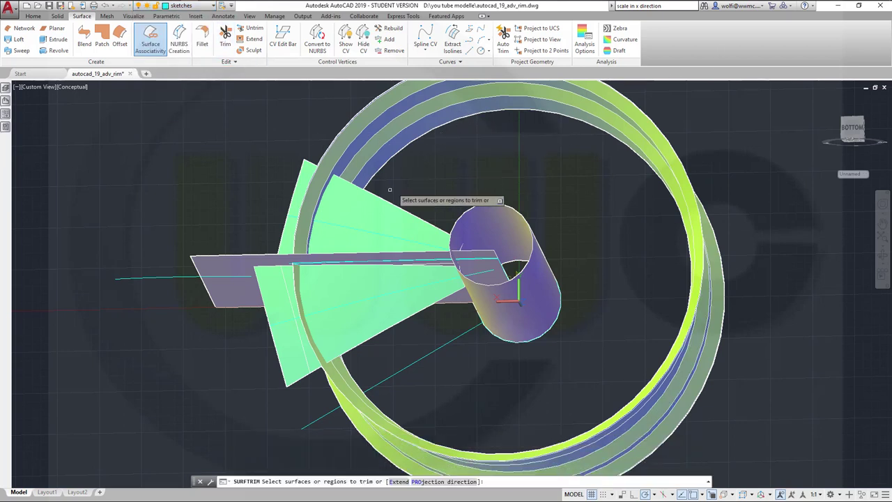
left_click(382, 293)
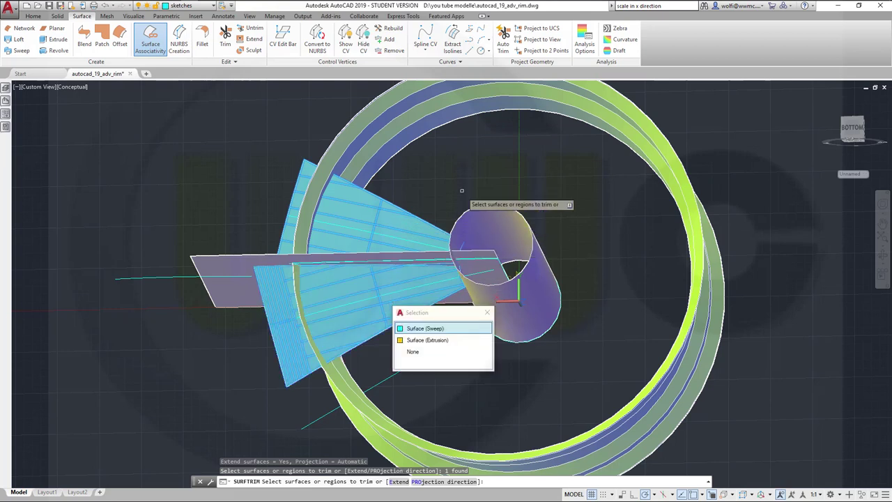
left_click(421, 328)
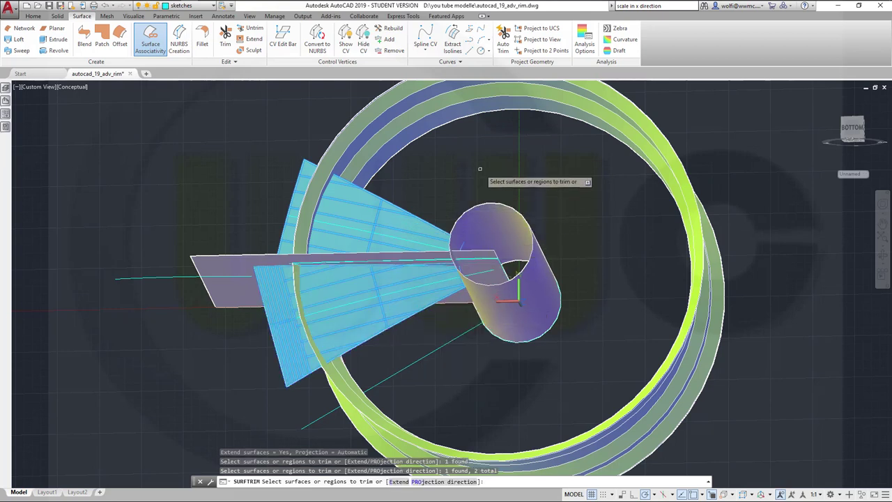
right_click(480, 171)
left_click(502, 177)
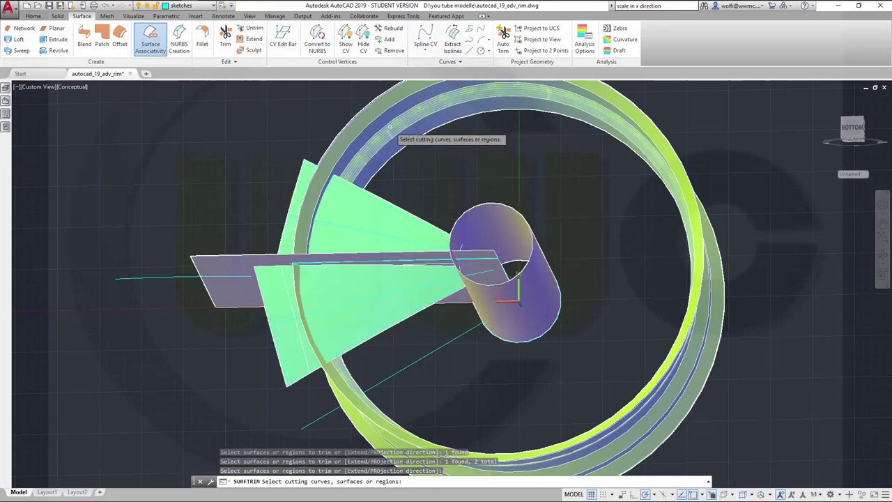
left_click(498, 167)
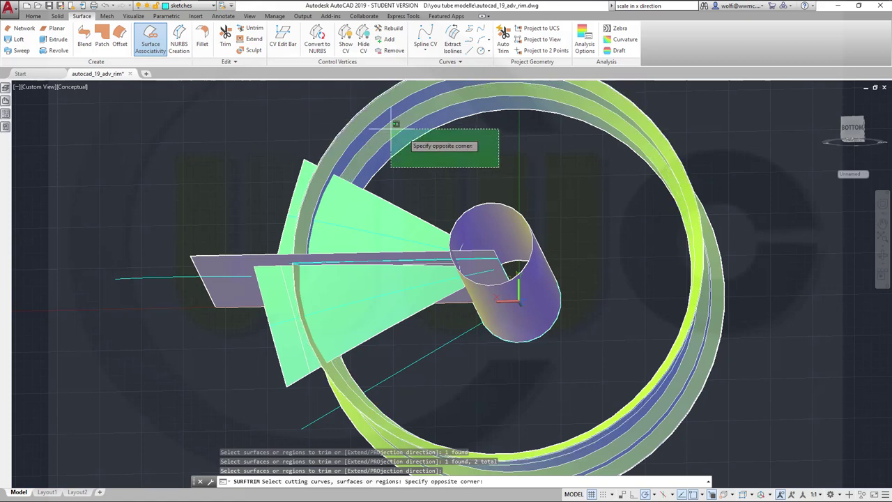
left_click(347, 106)
key("Return")
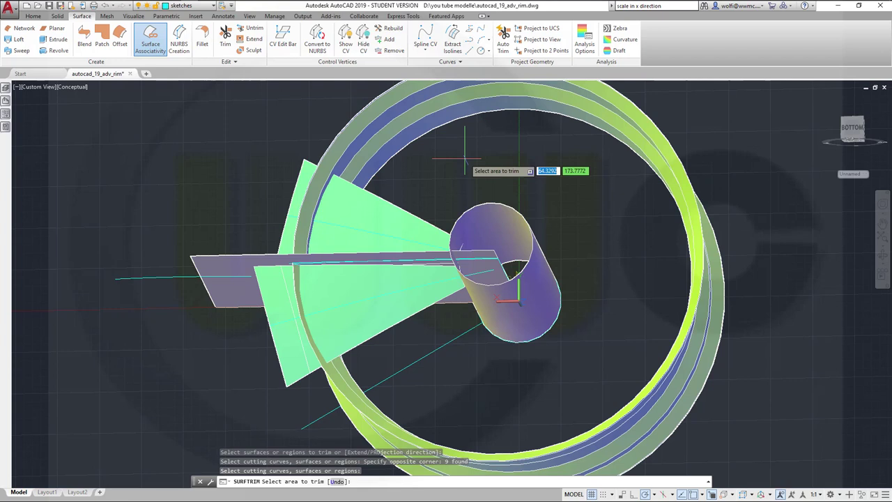
left_click(287, 237)
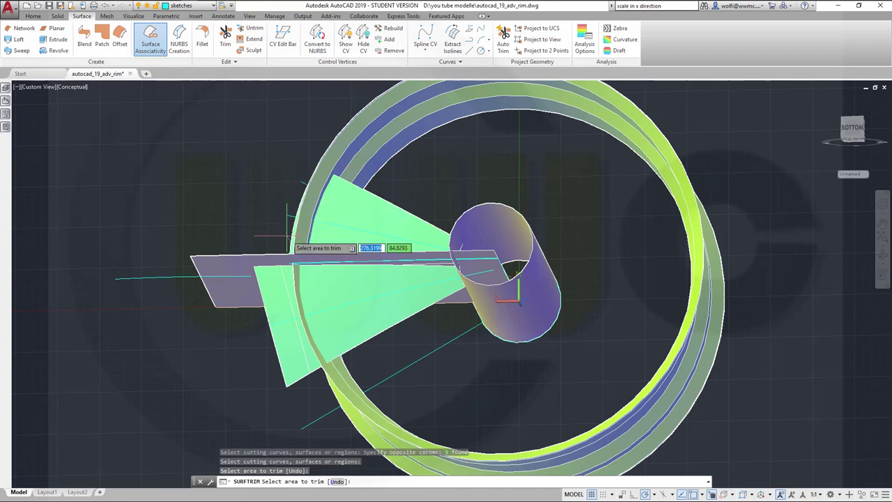
left_click(284, 292)
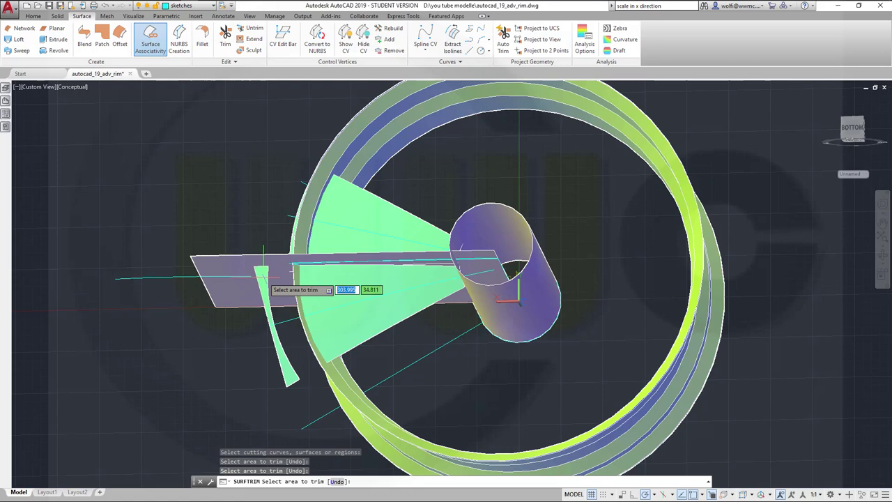
left_click(264, 276)
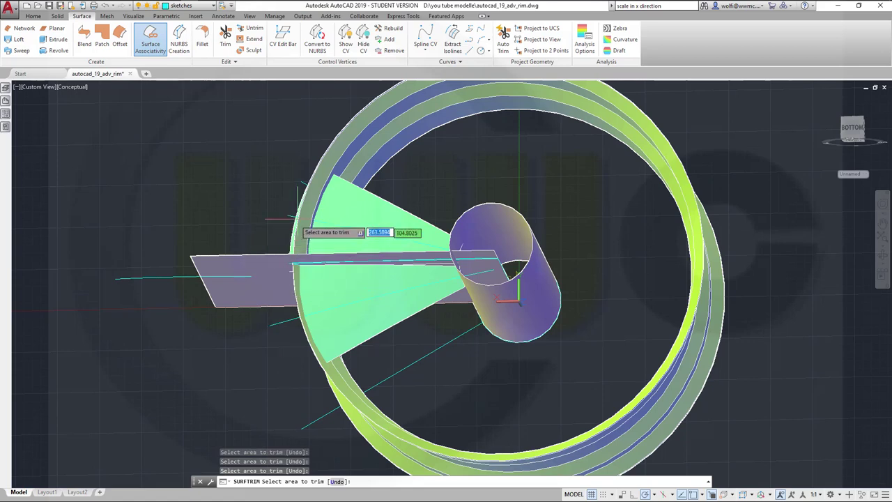
Remove the leftover strip of the swept surface on the rim's outer side and end the surface trim.
middle_click_drag(460, 364, 523, 397, "shift")
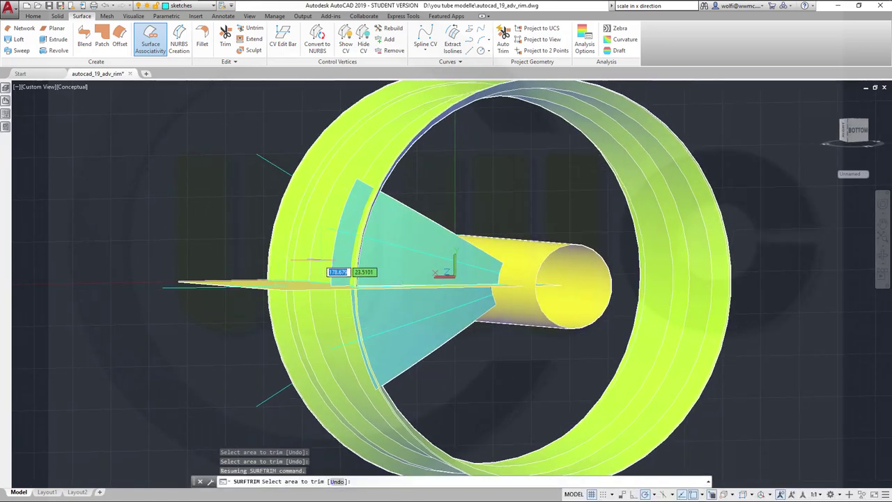
left_click(337, 257)
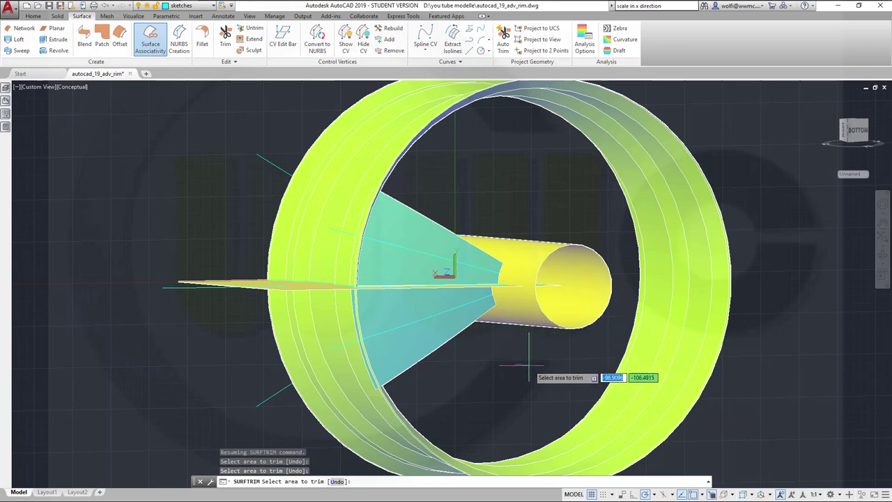
middle_click_drag(519, 359, 400, 280, "shift")
scroll(367, 349, "up", 5)
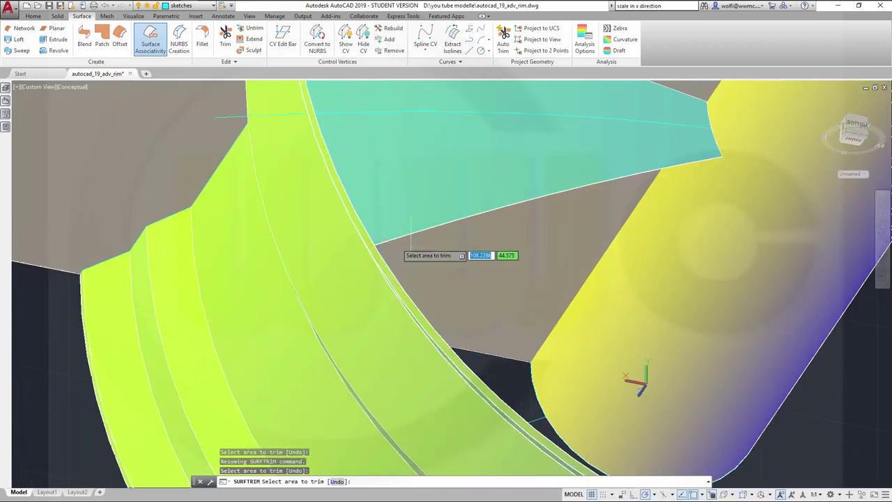
scroll(399, 245, "down", 5)
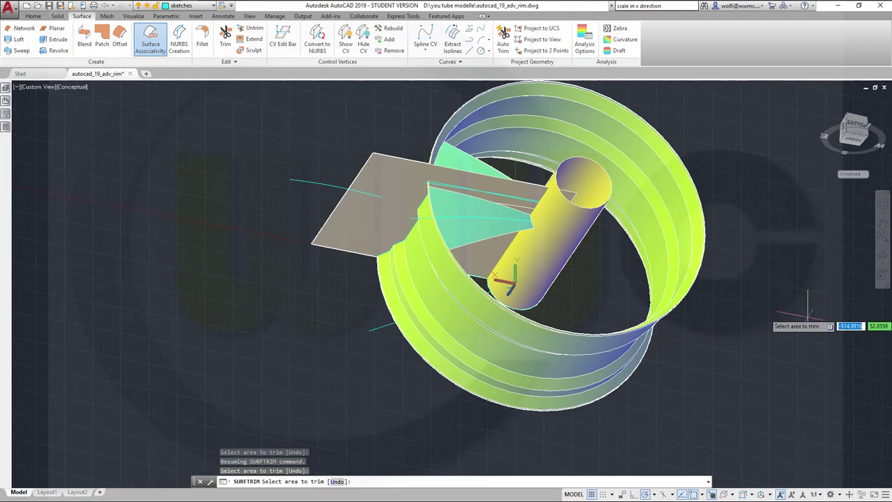
key("Escape")
middle_click_drag(759, 333, 584, 240, "shift")
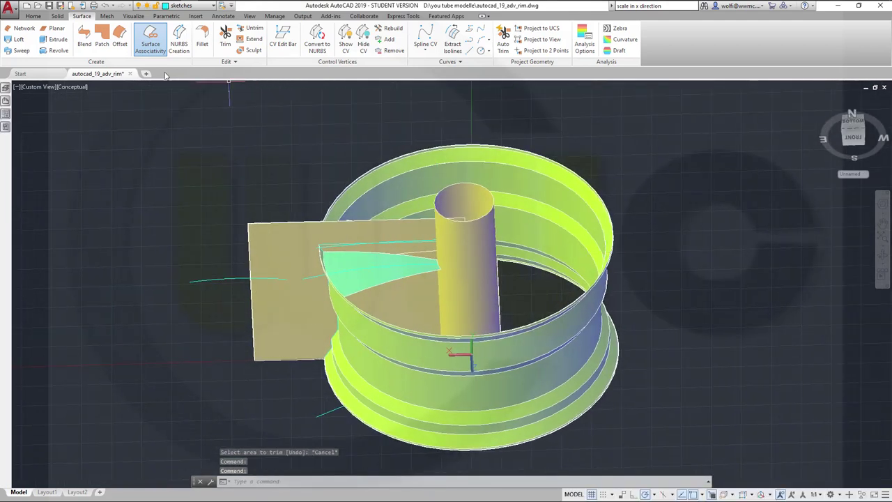
Union all the rim surfaces into one surface, continuing the operation despite the loss of associativity.
left_click(57, 16)
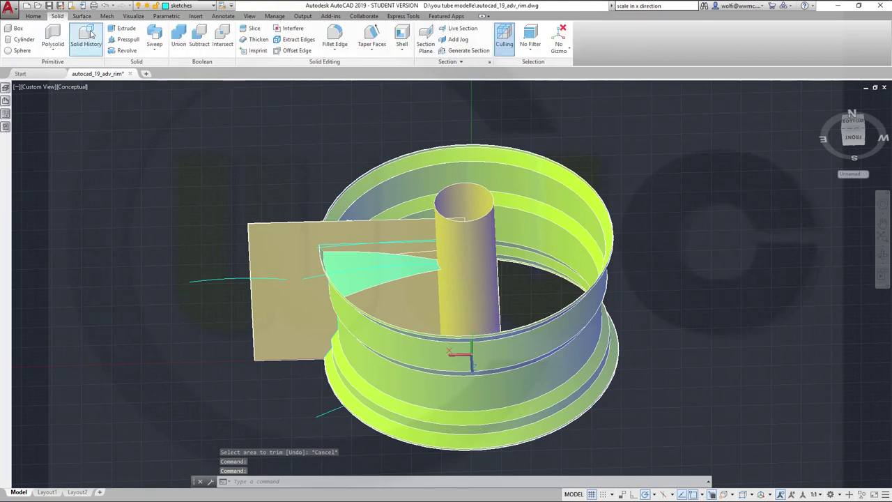
left_click(176, 44)
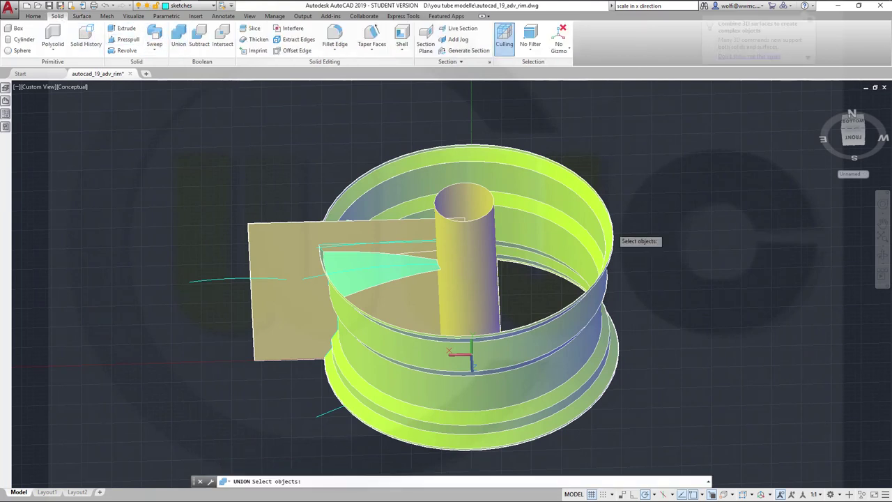
left_click(563, 204)
key("Return")
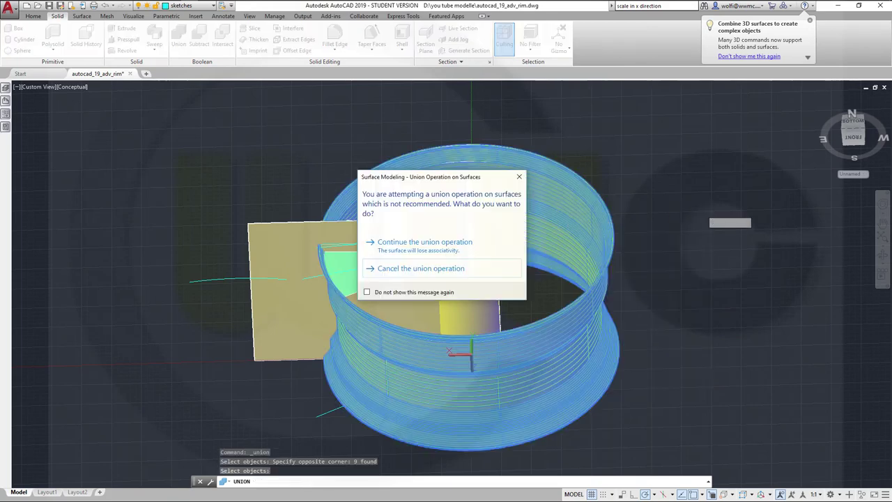
left_click(443, 241)
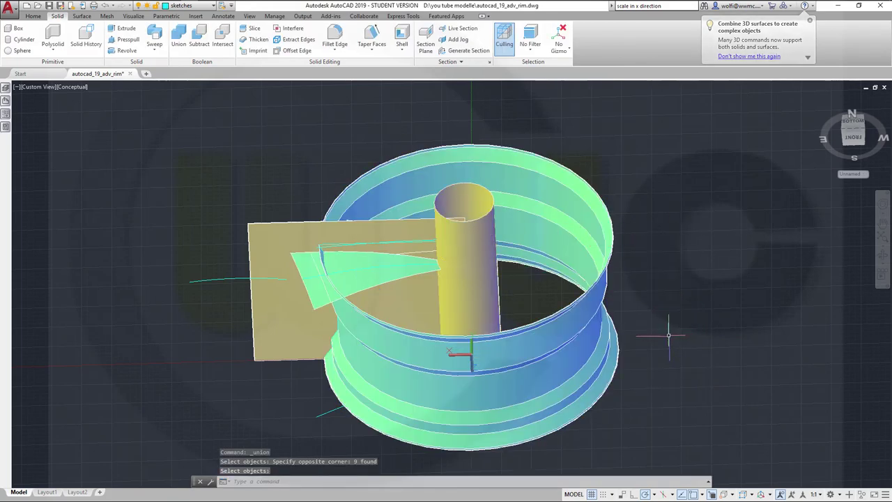
left_click_drag(660, 349, 683, 348)
key("Escape")
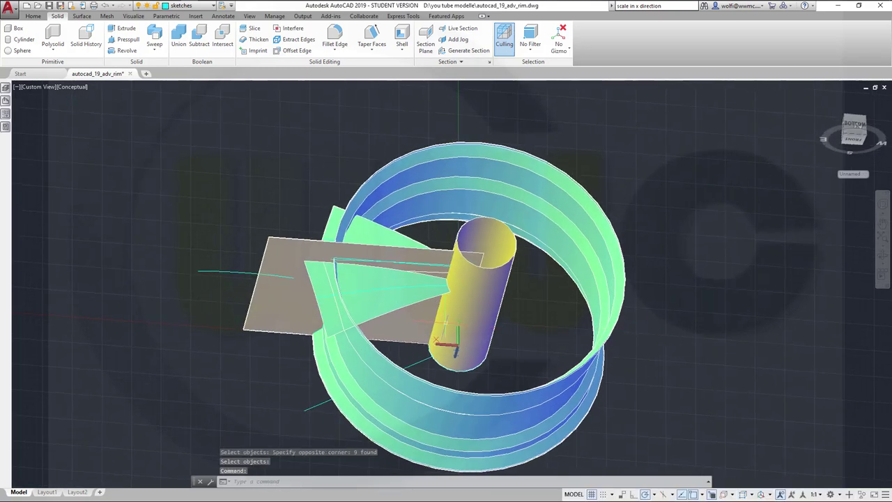
left_click(32, 17)
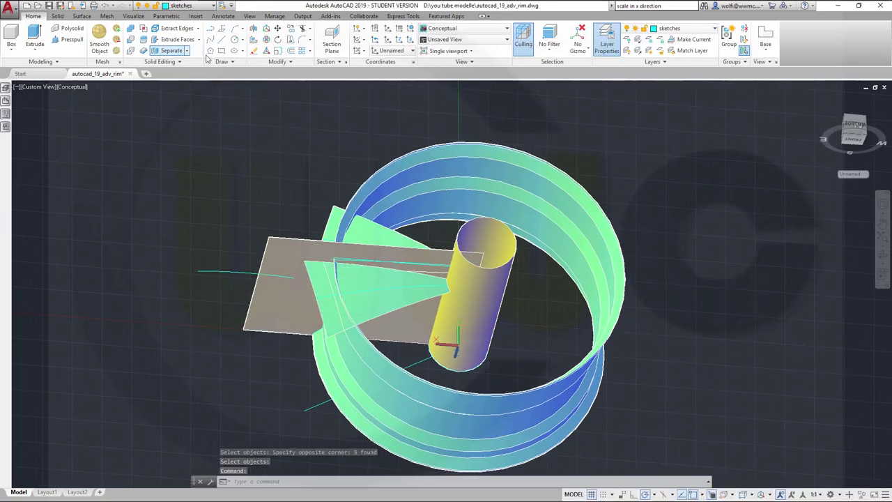
left_click(302, 28)
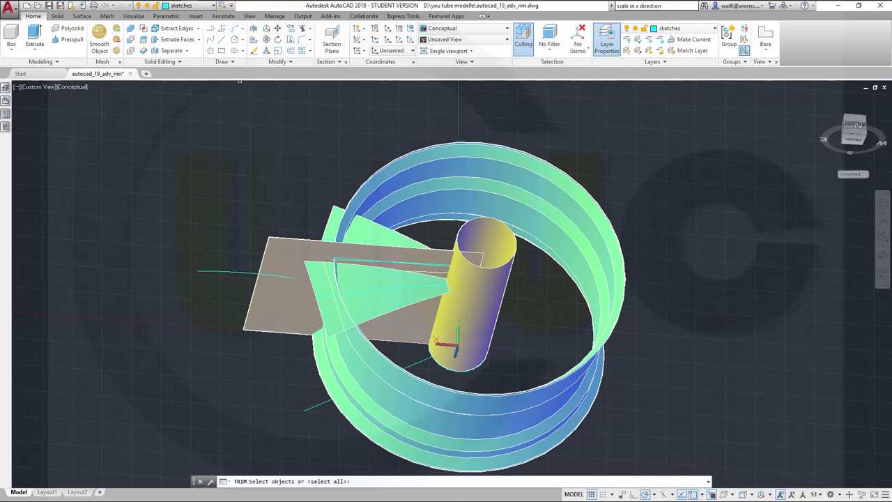
key("Escape")
Trim both swept spoke surfaces with the united rim surface as cutter, removing the pieces that extend outside the rim.
left_click(85, 18)
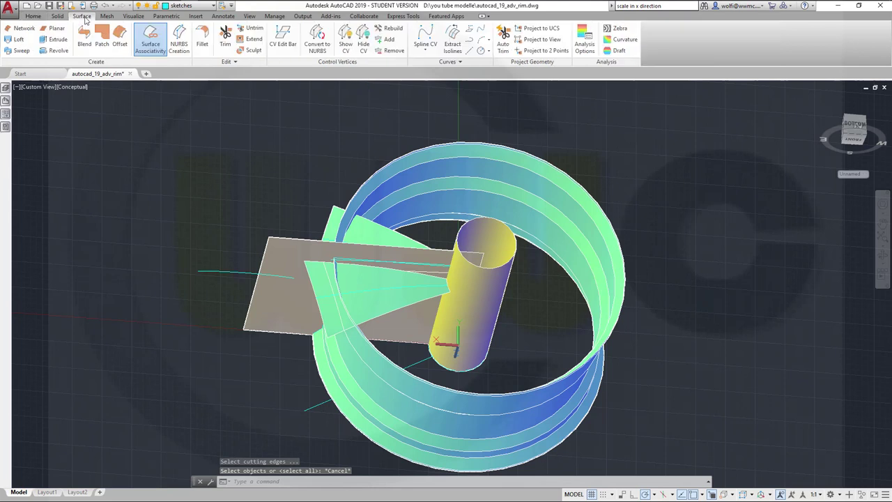
left_click(225, 39)
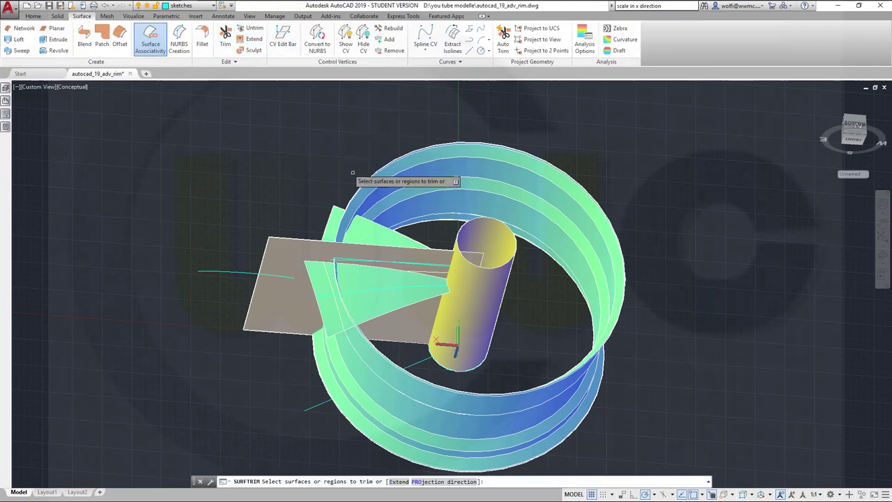
left_click(372, 263)
left_click(430, 267)
left_click(367, 294)
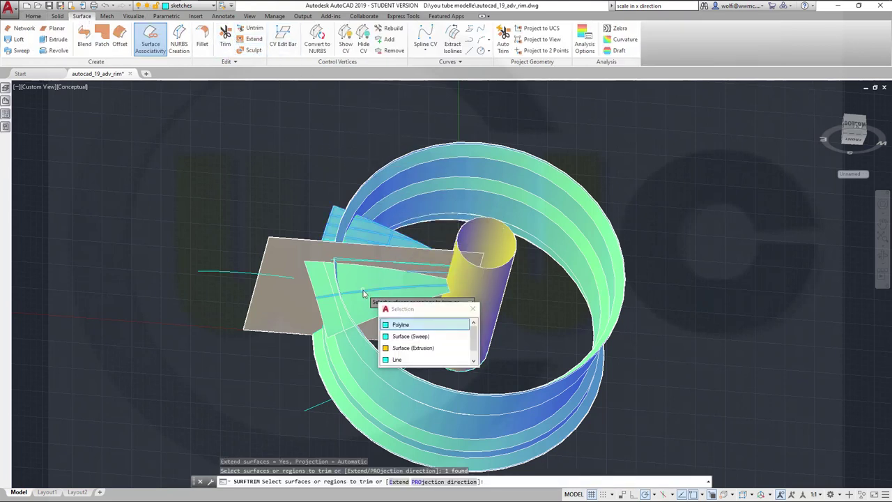
left_click(365, 288)
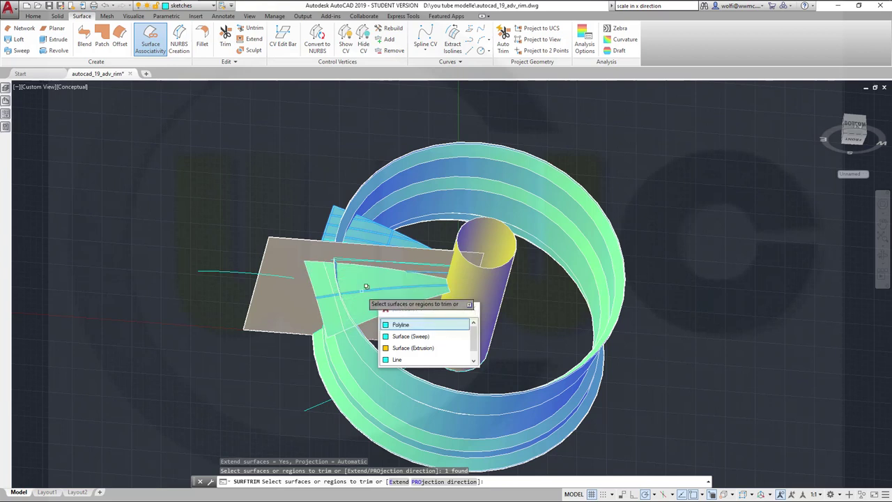
left_click(367, 287)
left_click(369, 304)
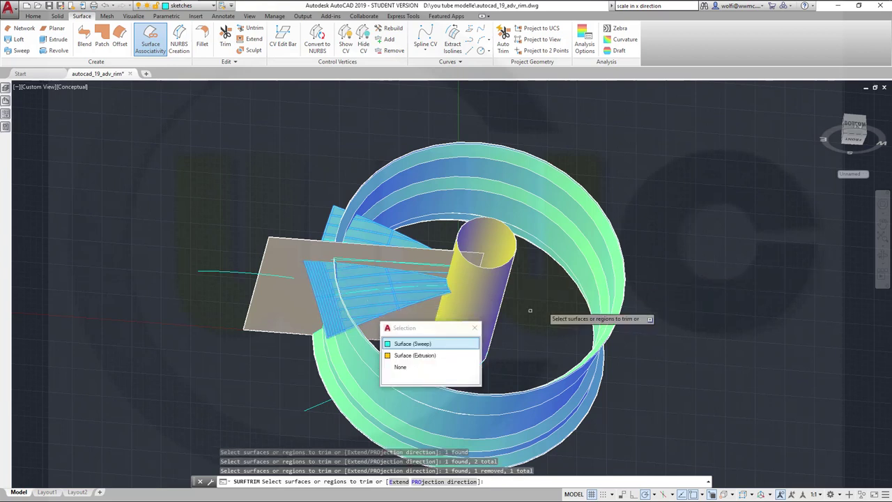
left_click(411, 345)
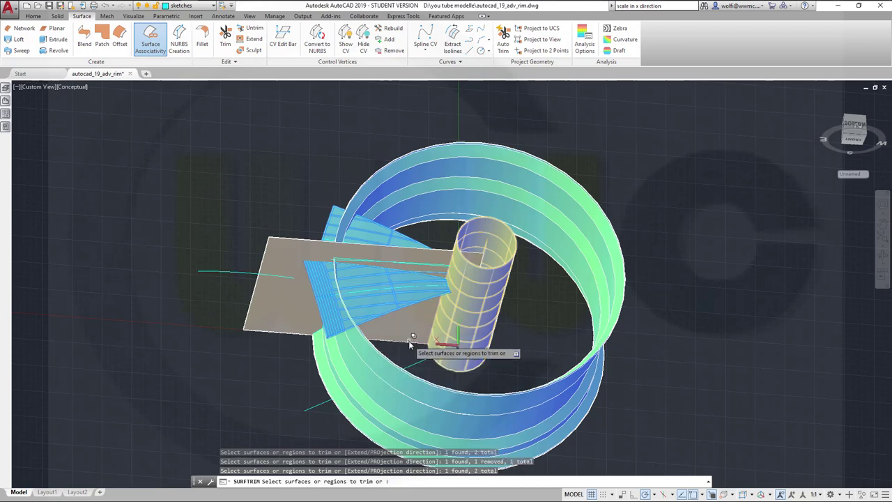
right_click(674, 241)
left_click(692, 246)
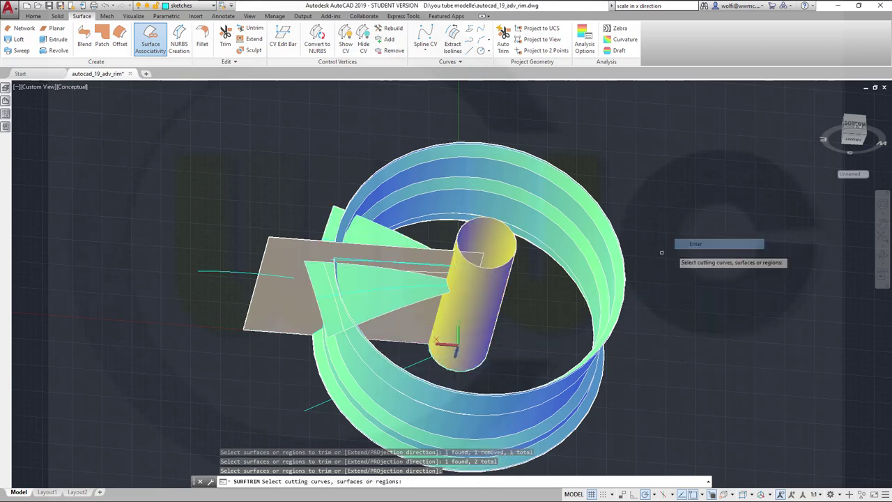
left_click(588, 281)
key("Return")
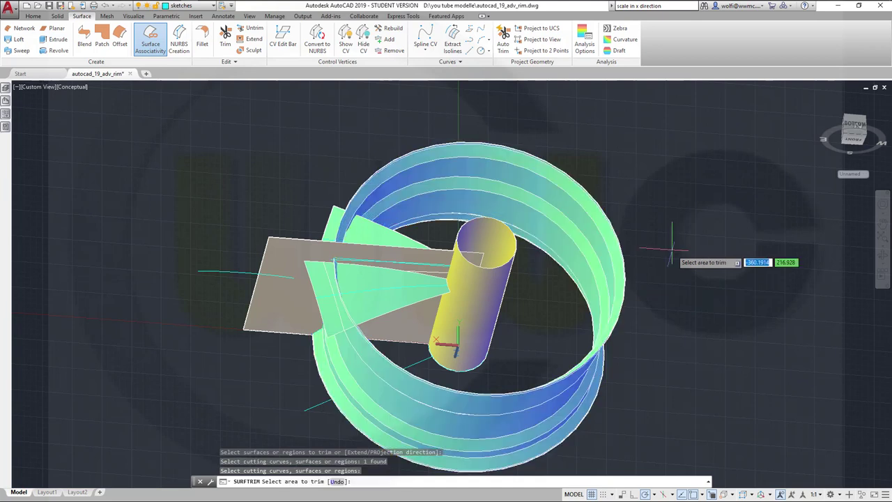
left_click(332, 228)
left_click(324, 281)
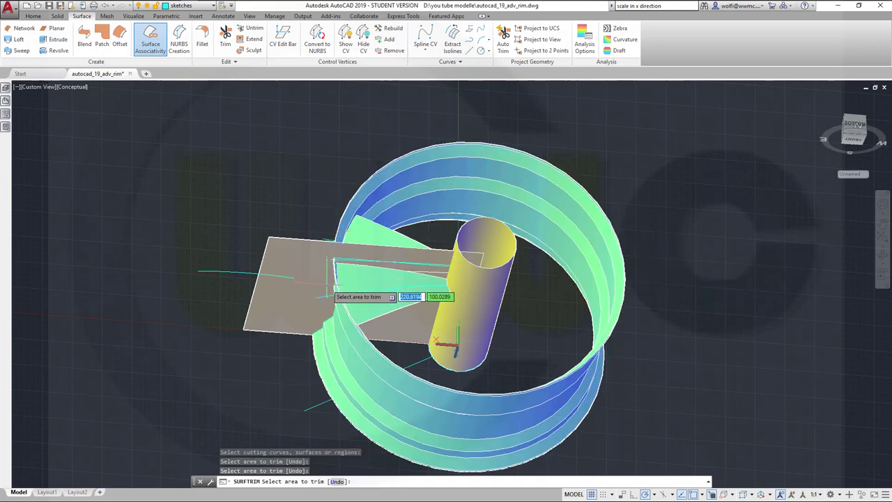
key("Escape")
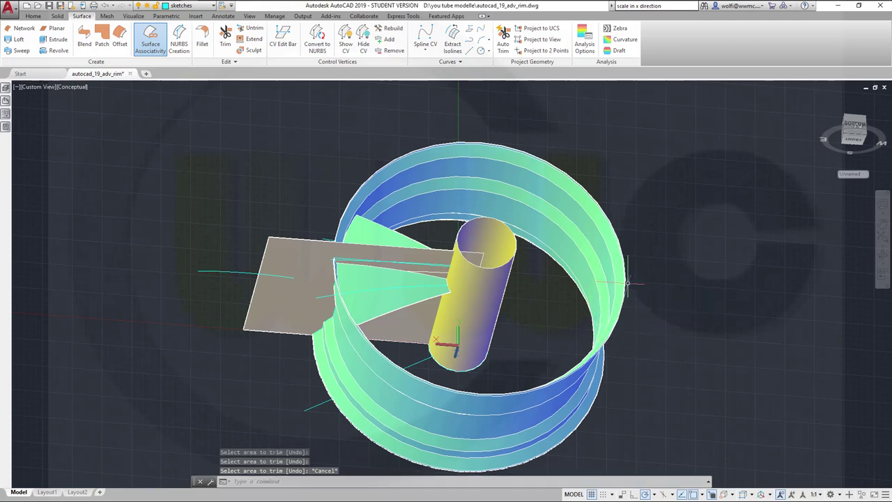
Move the flat extruded surface beside the cylinder to the surfaces layer.
middle_click_drag(633, 319, 590, 258, "shift")
scroll(458, 249, "up", 3)
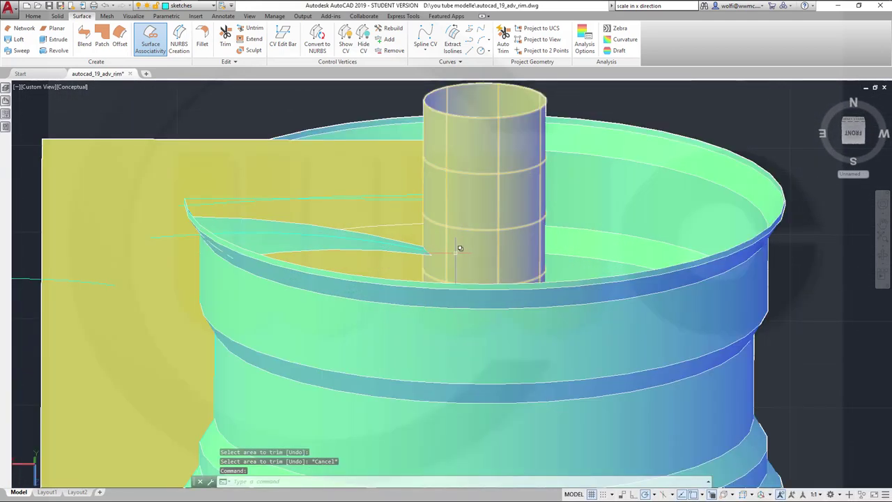
scroll(461, 266, "down", 5)
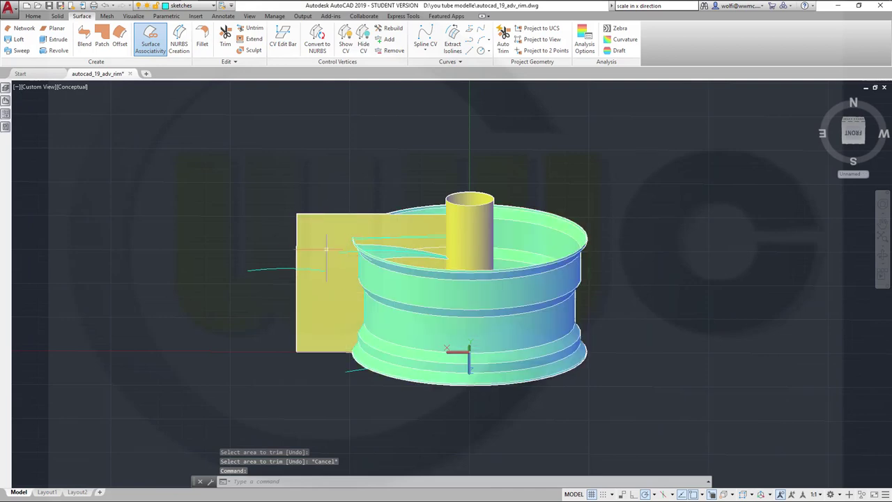
middle_click_drag(321, 173, 309, 241, "shift")
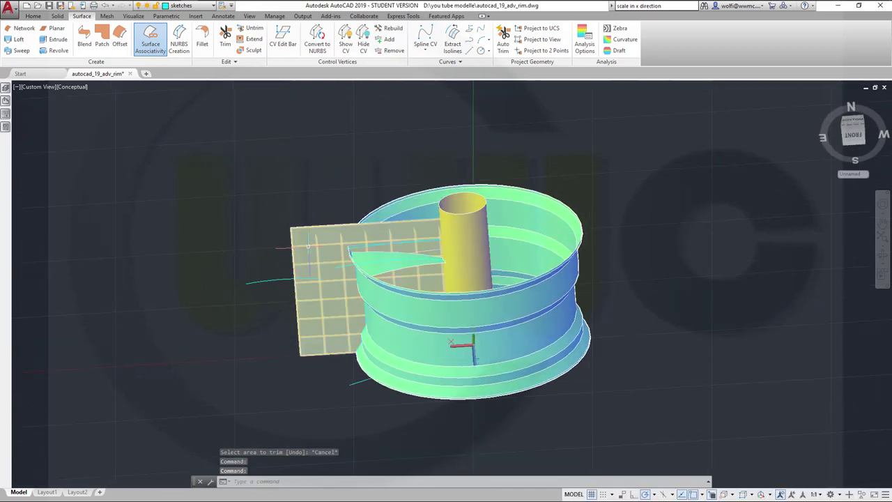
left_click(309, 245)
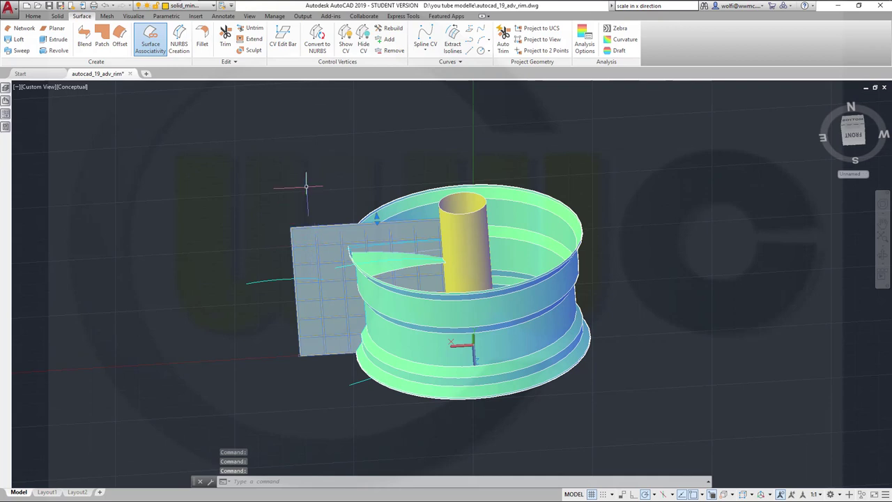
left_click(216, 6)
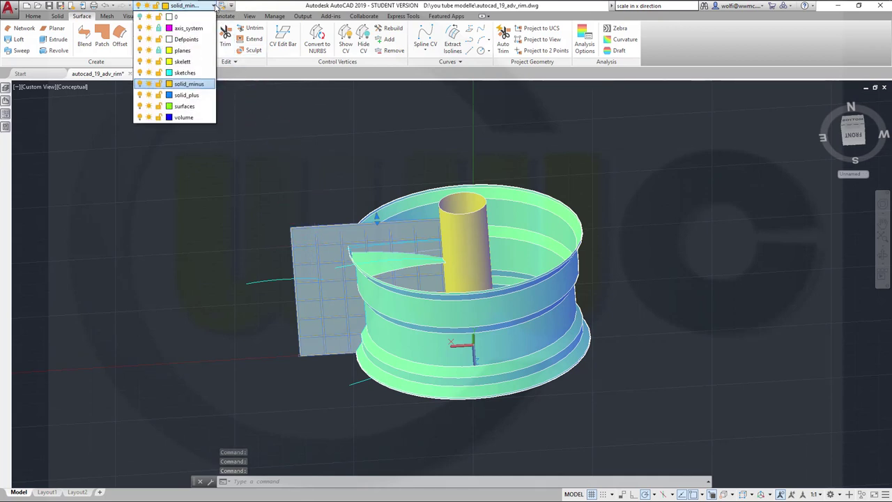
left_click(195, 106)
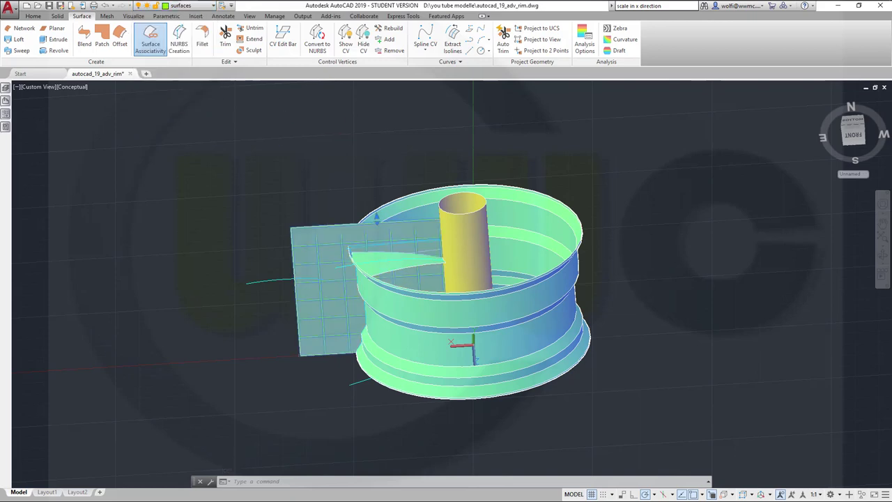
key("Escape")
Move both trimmed swept spoke surfaces to the surfaces layer.
middle_click_drag(321, 198, 377, 251, "shift")
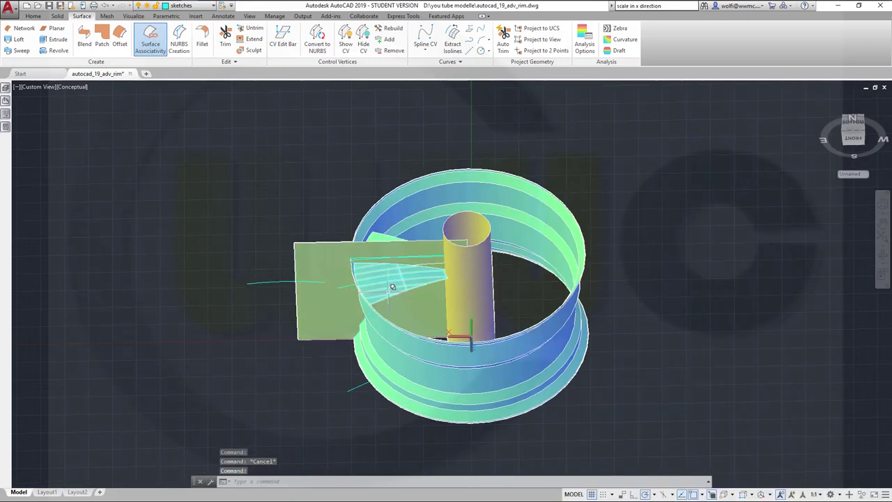
left_click(394, 269)
left_click(435, 328)
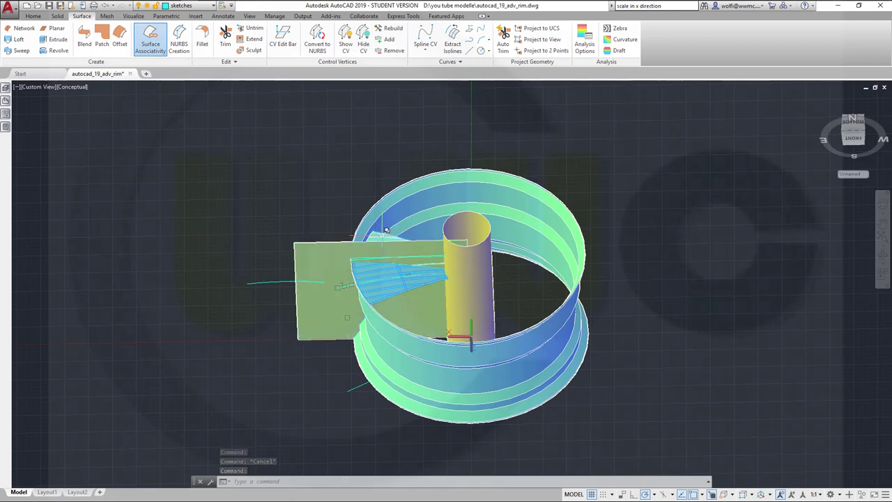
middle_click_drag(395, 260, 347, 428, "shift")
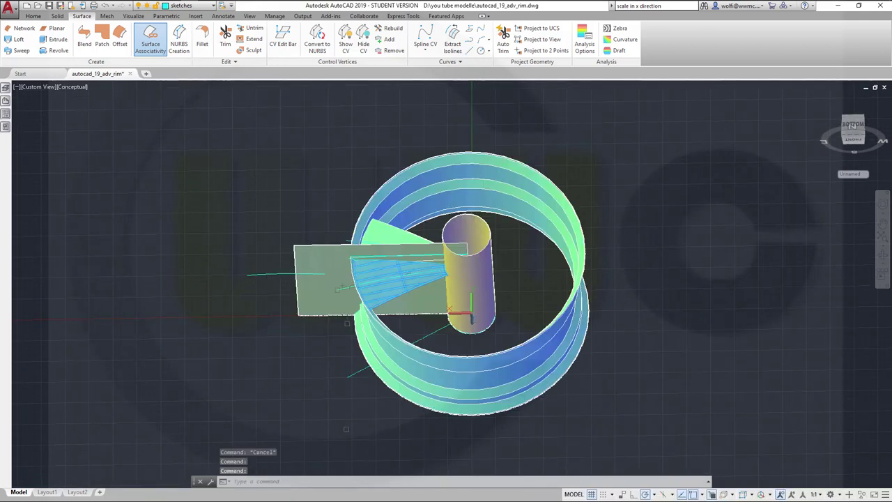
left_click(390, 230)
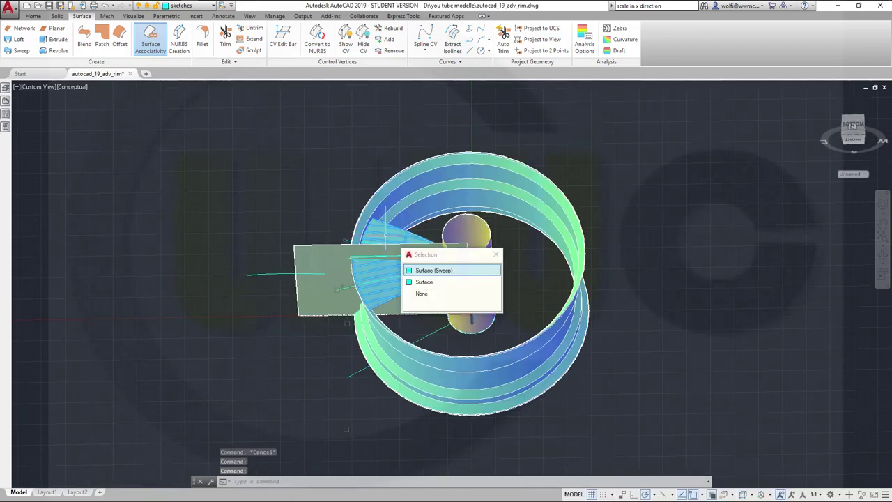
left_click(427, 271)
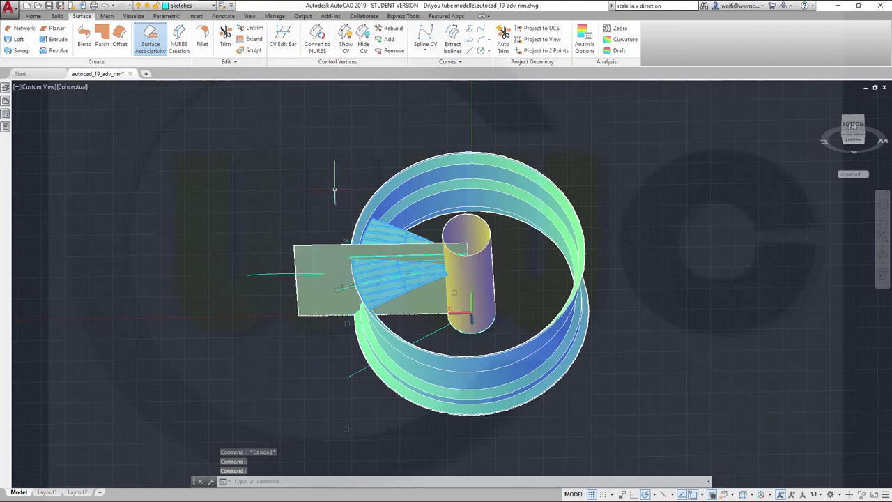
left_click(214, 7)
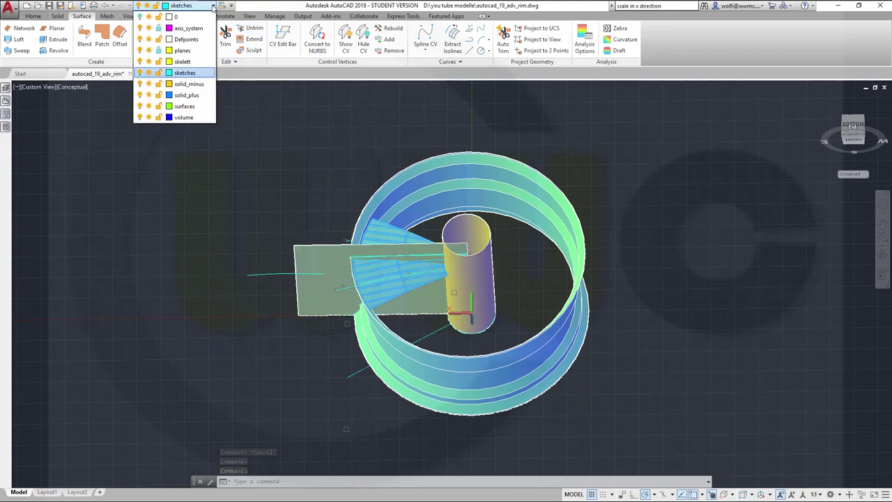
left_click(185, 106)
key("Escape")
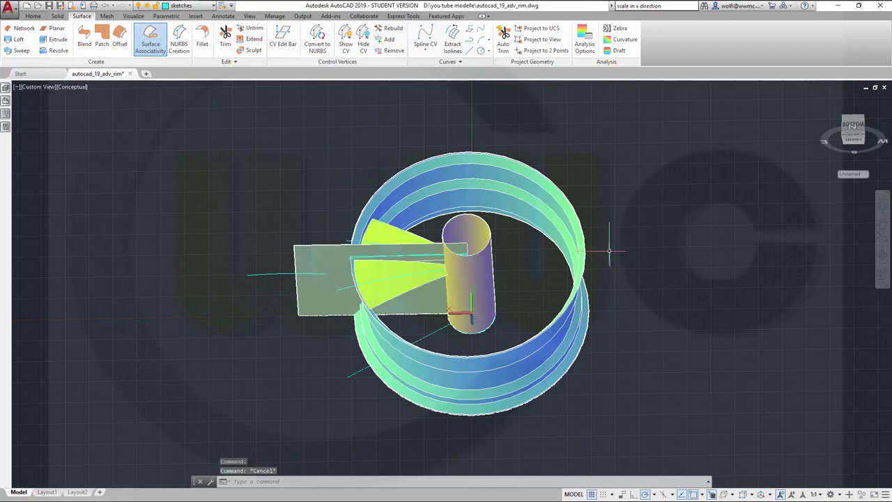
Reset the coordinate system to World and show the model in the Top view.
middle_click_drag(513, 230, 524, 364)
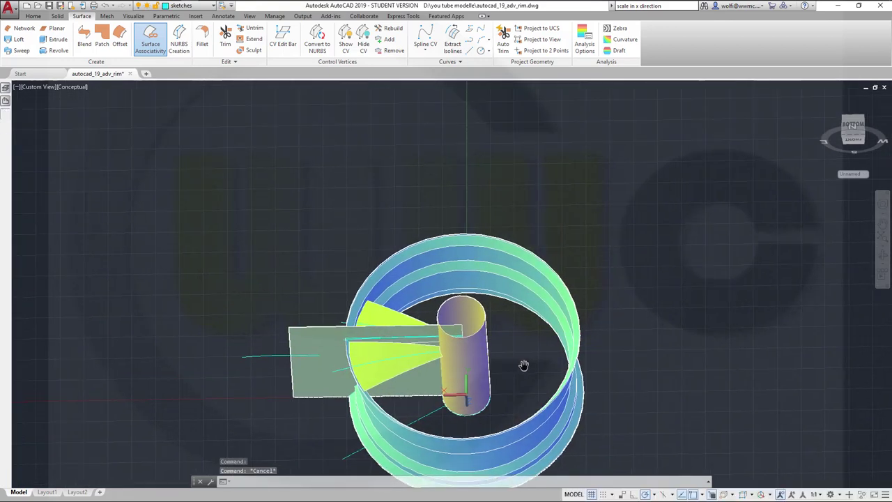
middle_click_drag(598, 366, 605, 288, "shift")
scroll(385, 301, "up", 3)
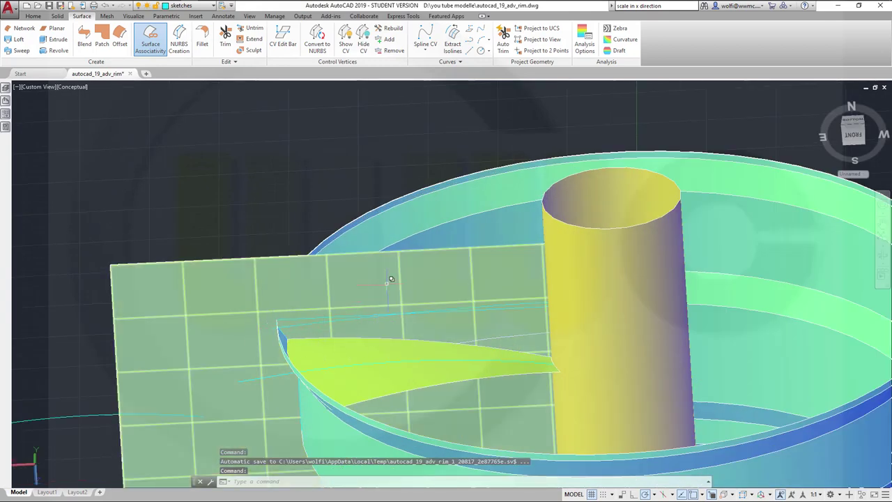
scroll(391, 279, "down", 5)
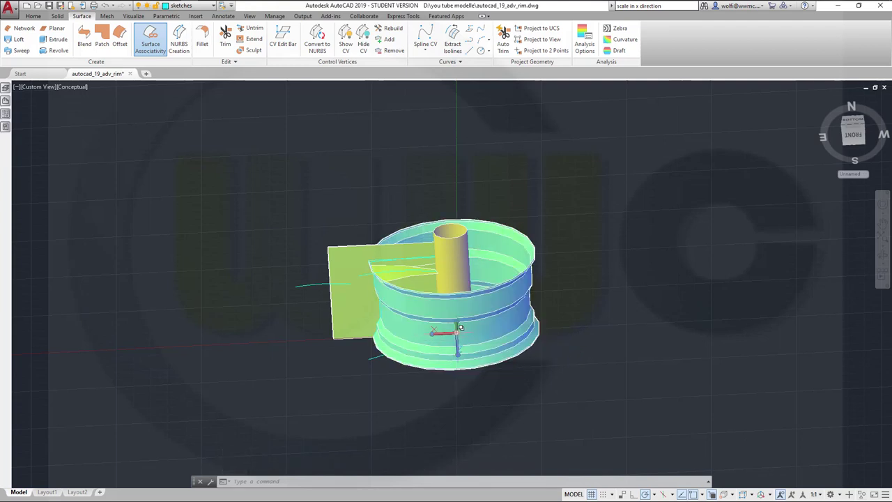
mouse_move(460, 326)
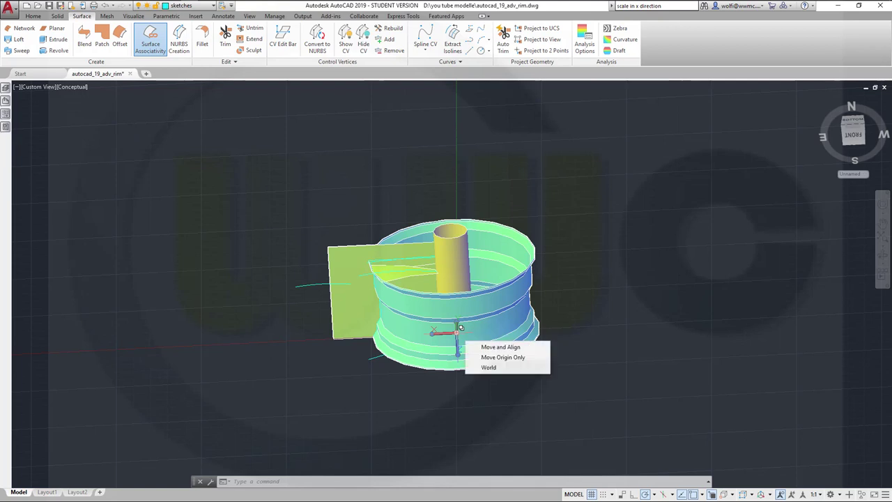
left_click(487, 366)
middle_click_drag(485, 395, 522, 356, "shift")
middle_click_drag(729, 231, 520, 352, "shift")
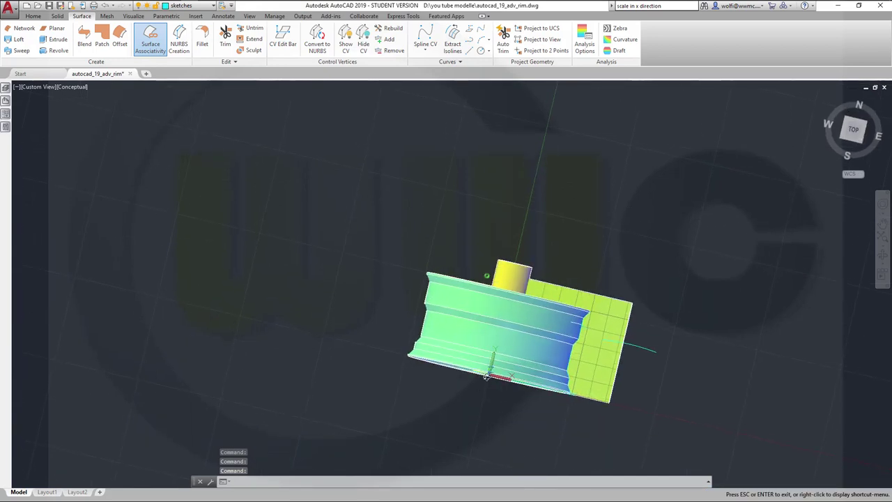
left_click(852, 132)
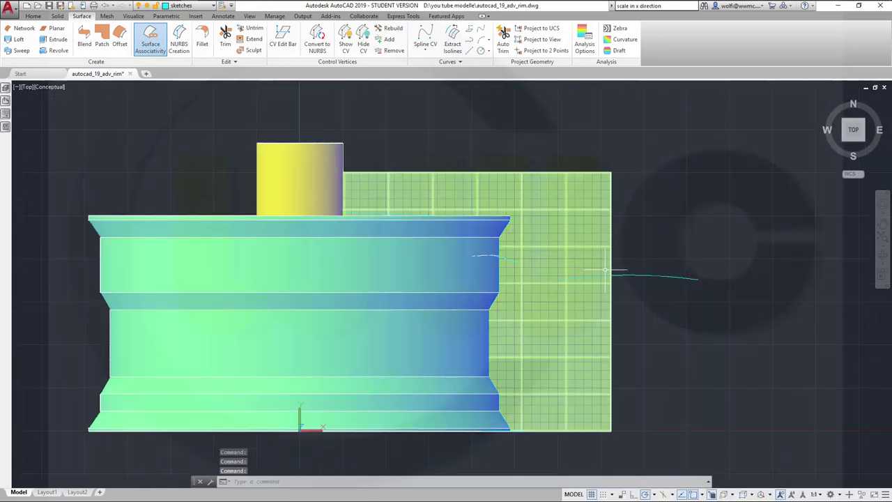
Move the united rim surface to layer 0 to hide it.
left_click(177, 218)
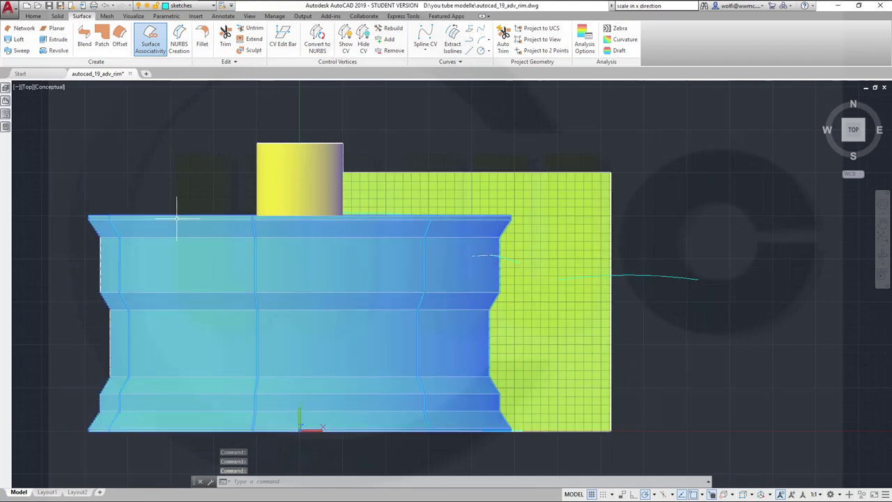
left_click(215, 6)
left_click(202, 24)
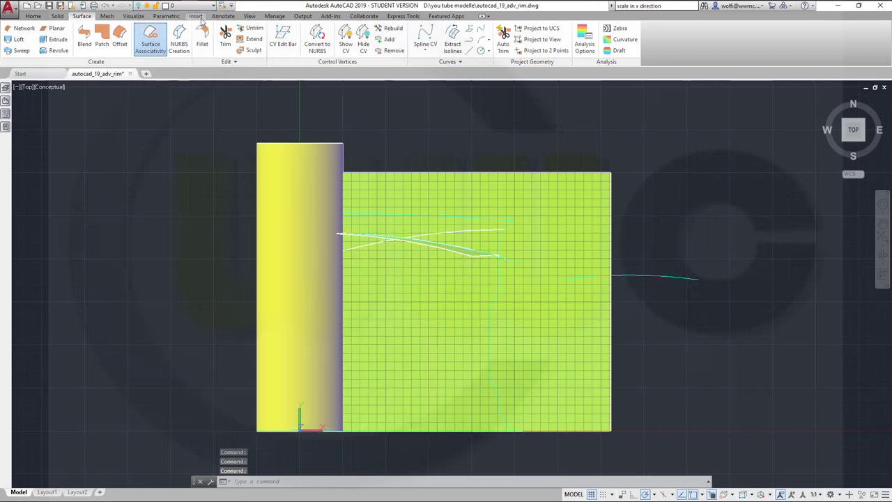
left_click(498, 265)
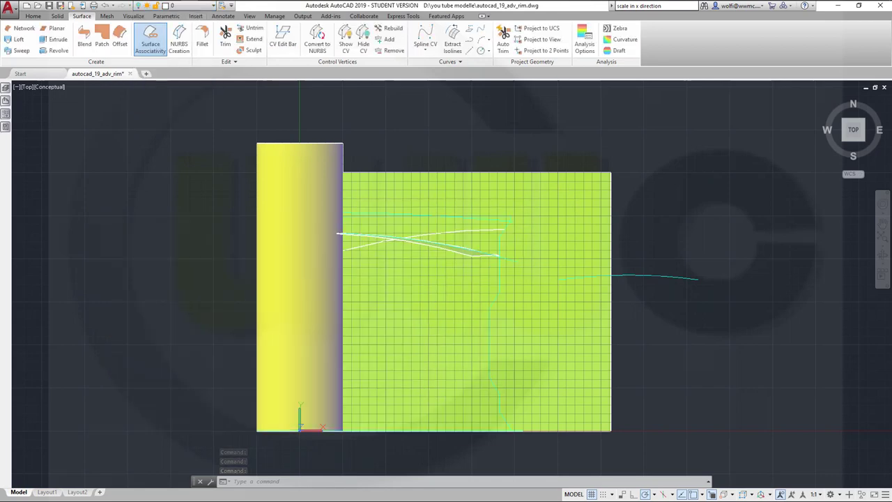
Stretch the outer end of the upper profile polyline along its arc to just past the flat surface's outer edge.
scroll(623, 224, "up", 2)
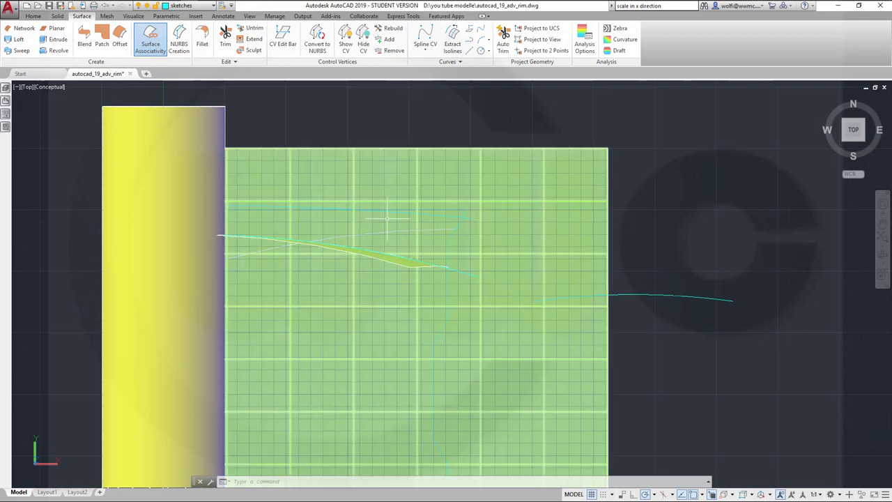
left_click(437, 210)
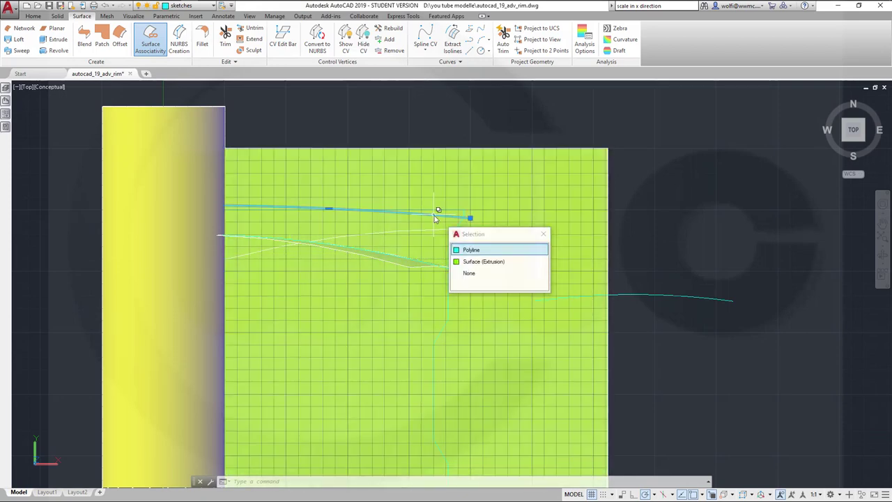
left_click(471, 217)
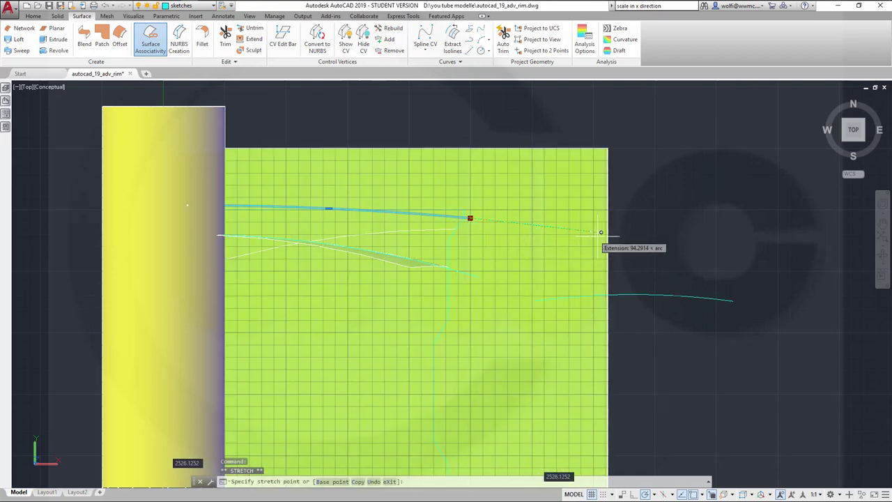
left_click(620, 235)
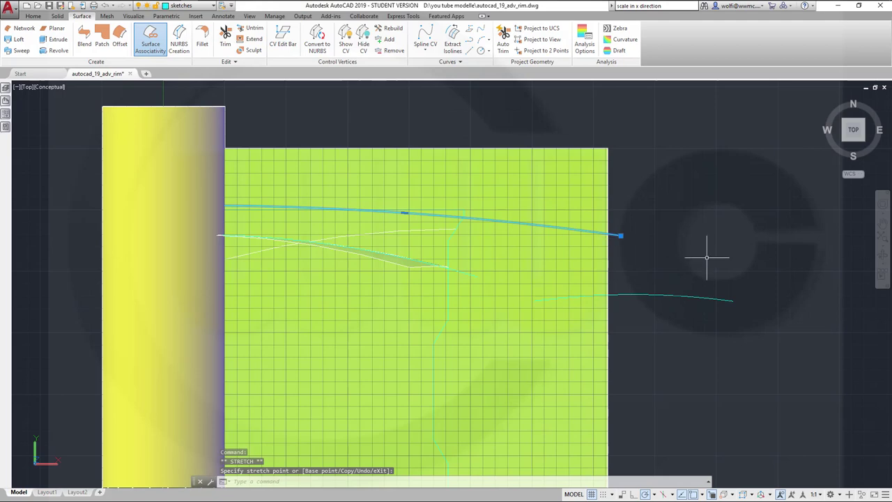
key("Escape")
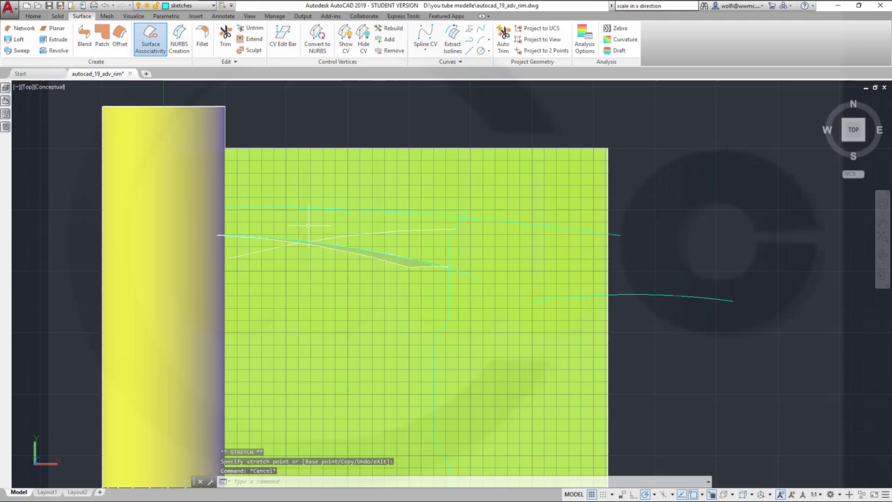
Turn on layer 0 to show the rim surface again.
middle_click_drag(308, 225, 561, 350, "shift")
scroll(655, 267, "down", 3)
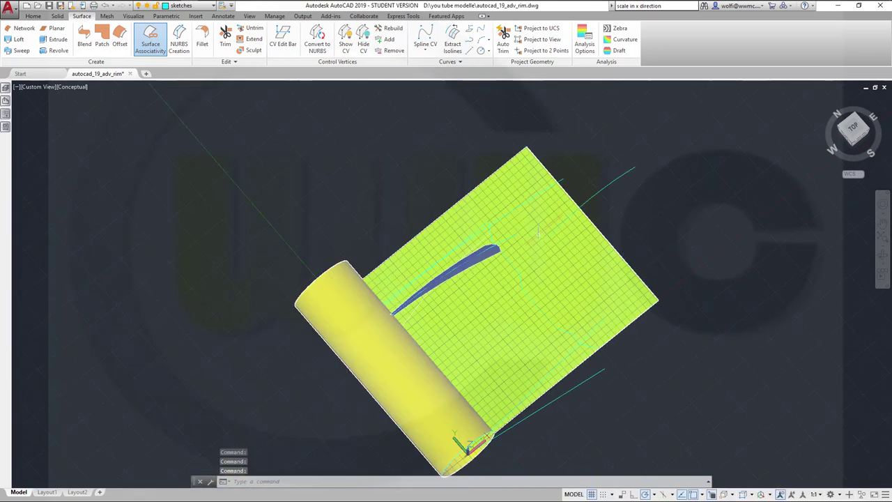
left_click(213, 7)
left_click(140, 17)
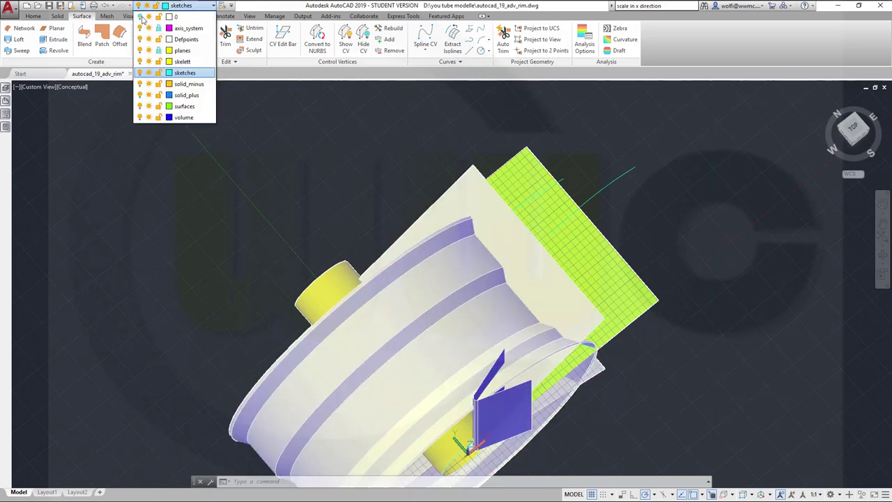
left_click(334, 187)
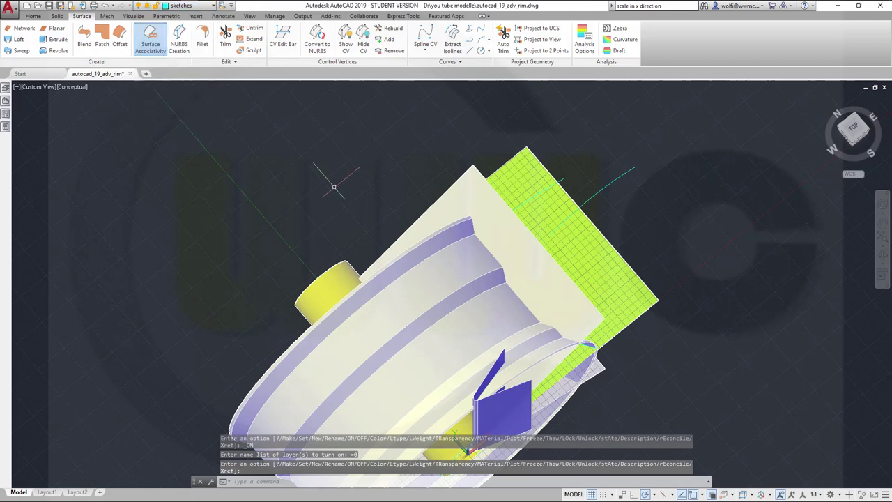
Move the united rim surface from layer 0 to the surfaces layer.
left_click(396, 301)
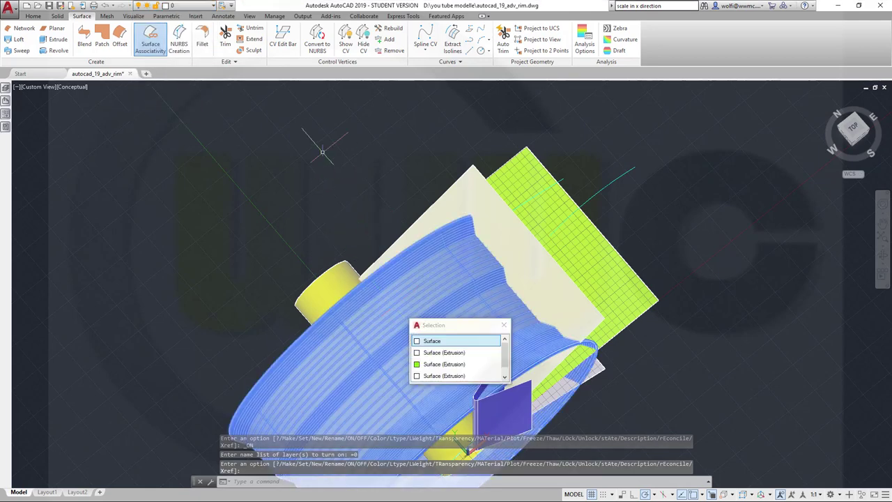
left_click(430, 341)
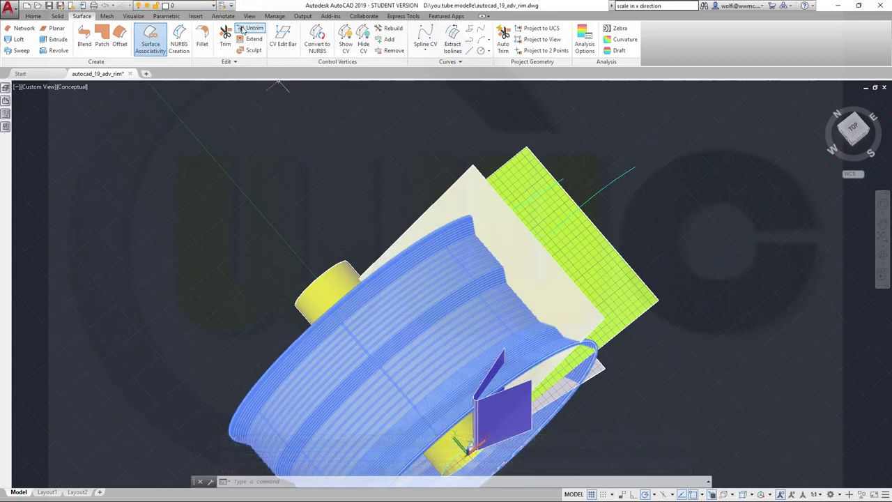
left_click(214, 6)
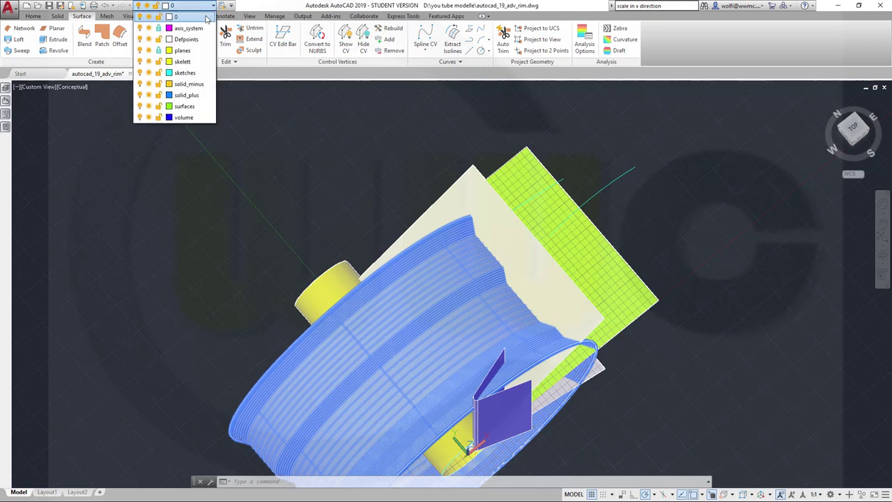
left_click(199, 107)
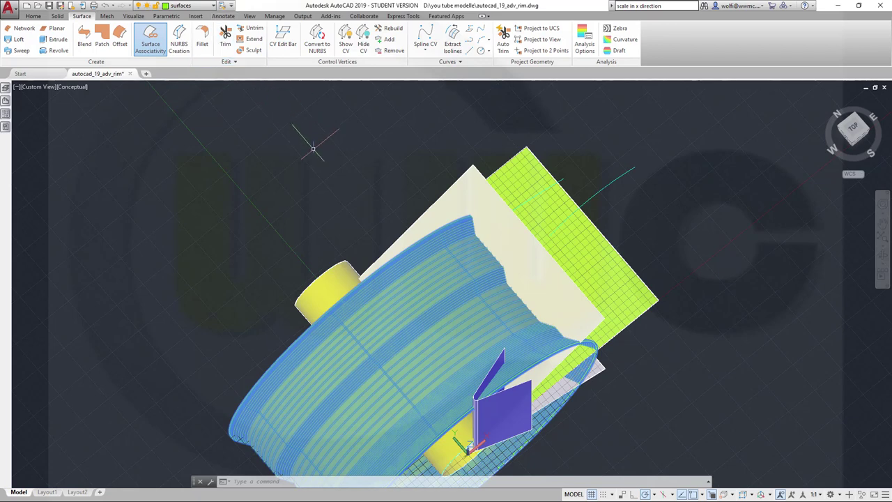
key("Escape")
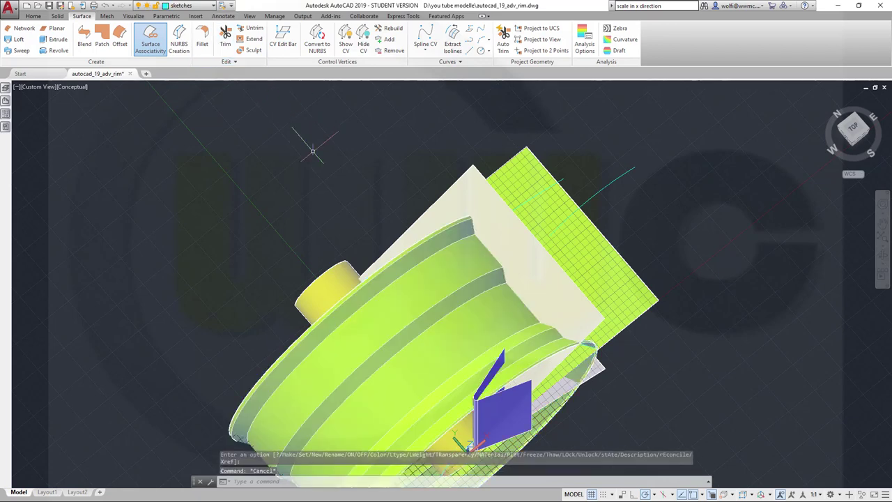
Turn off layer 0 to hide its remaining construction surfaces.
left_click(214, 6)
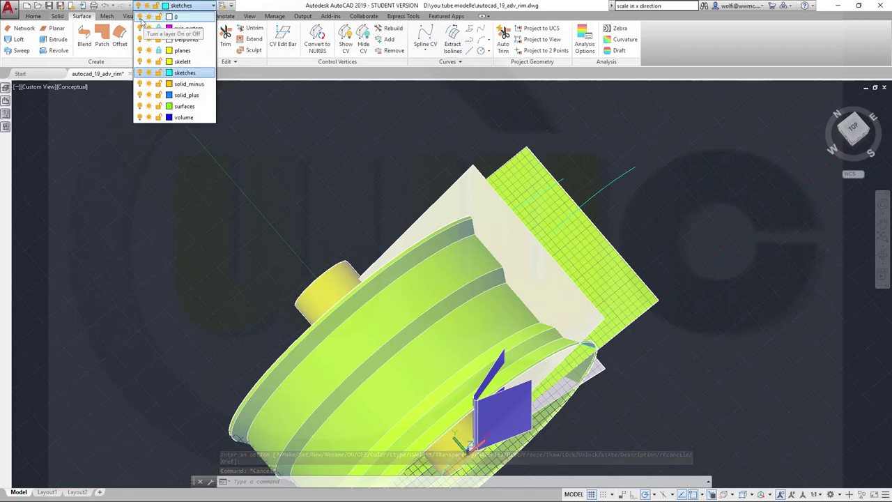
left_click(140, 17)
mouse_move(556, 200)
middle_mouse_down()
mouse_move(526, 209)
mouse_move(536, 303)
mouse_move(450, 348)
middle_mouse_up()
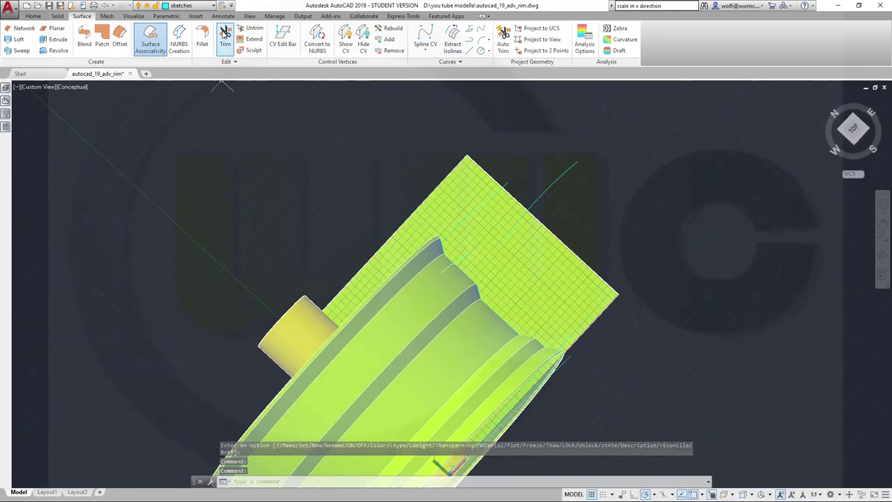
Trim the flat surface with the cylinder and the rim surface, removing its areas inside the cylinder and outside the rim.
left_click(225, 33)
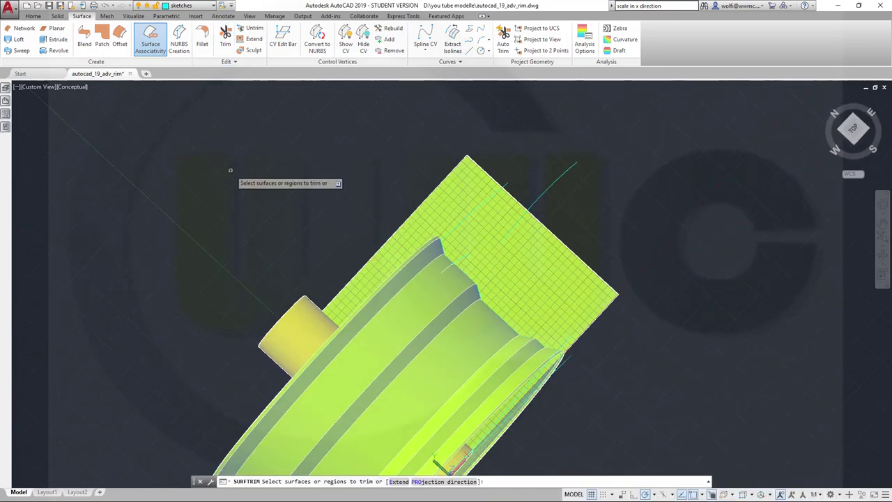
left_click(463, 205)
right_click(625, 207)
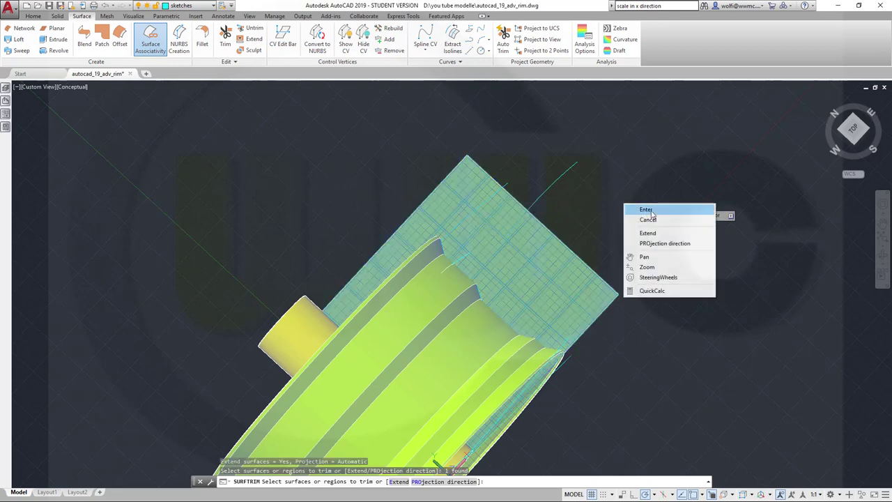
left_click(652, 211)
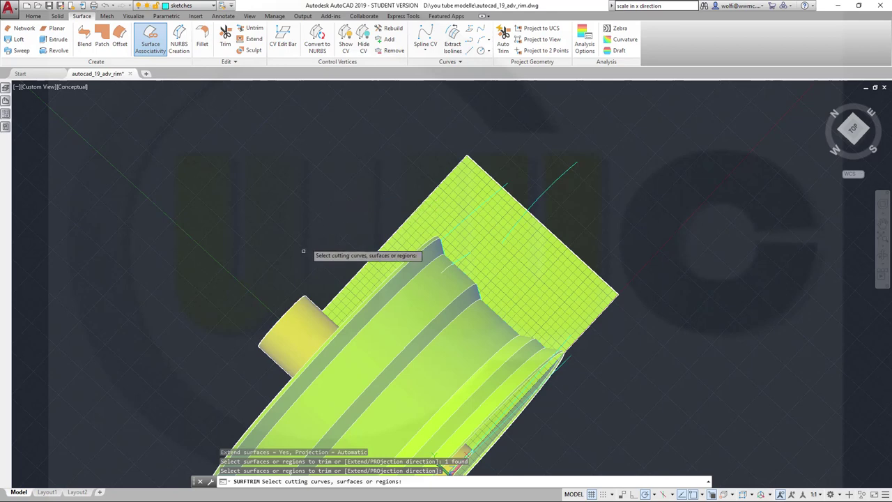
left_click(303, 308)
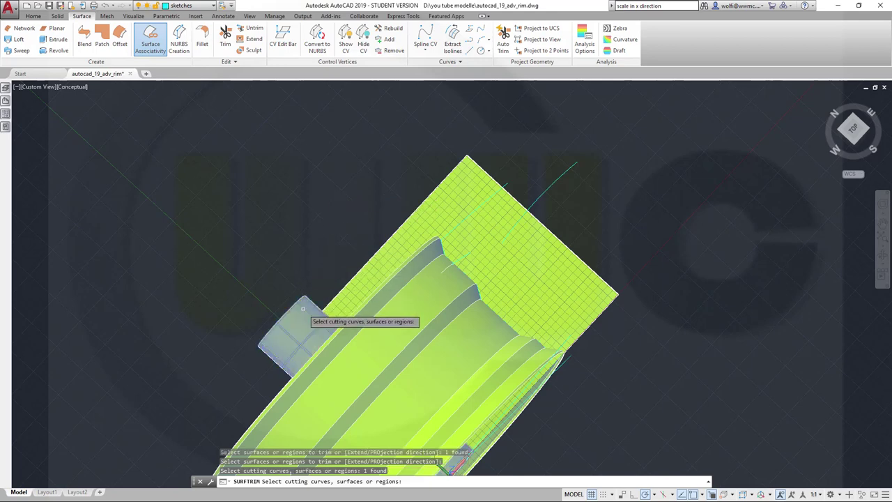
left_click(403, 325)
key("Return")
key("Return")
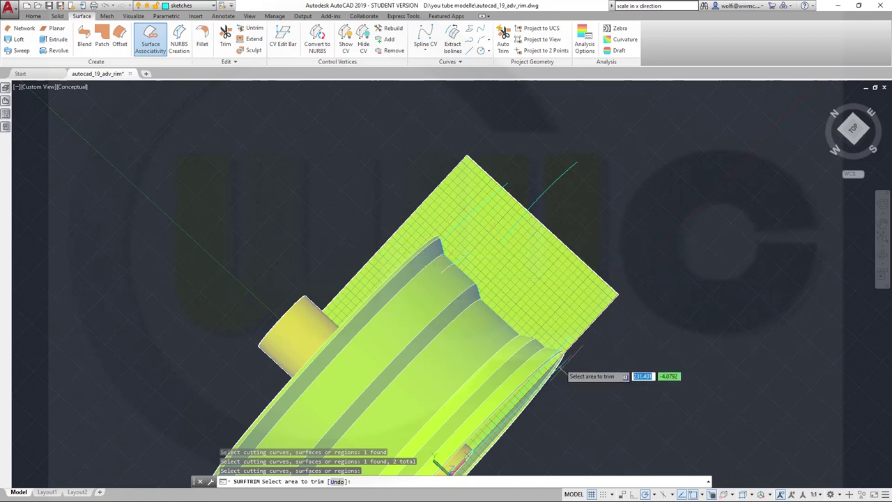
middle_click_drag(572, 416, 466, 418, "shift")
scroll(425, 415, "up", 5)
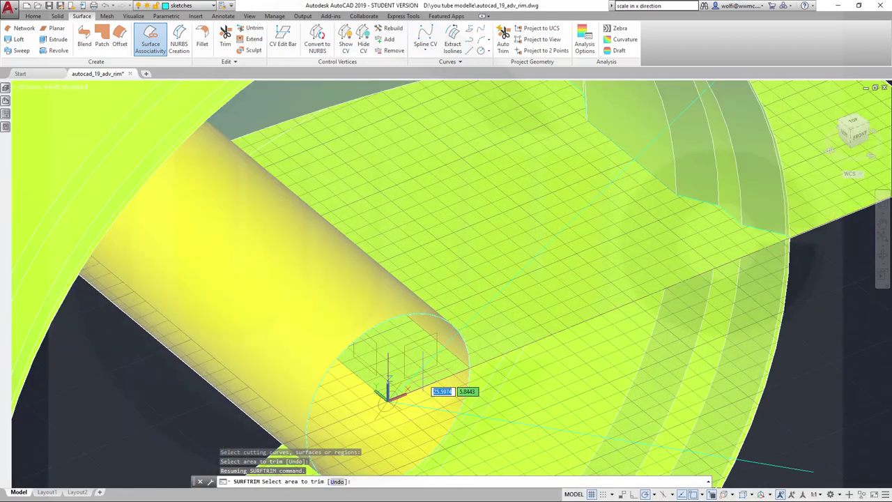
scroll(581, 378, "down", 5)
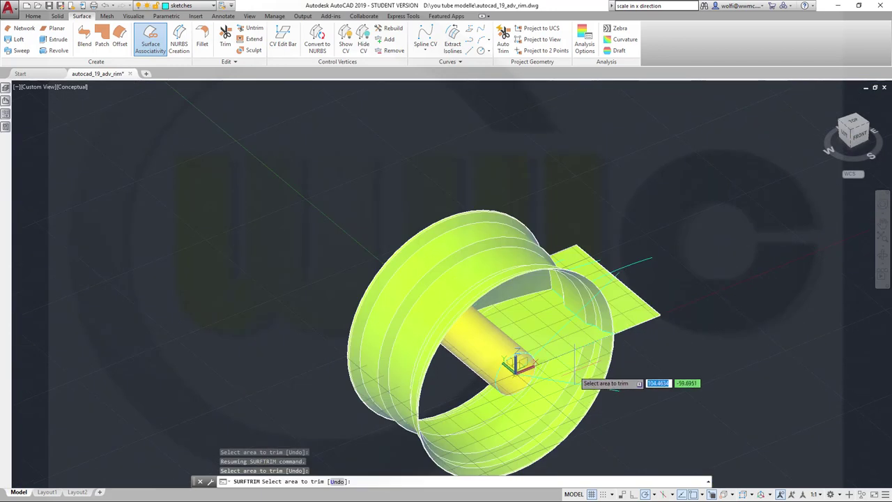
middle_click_drag(701, 376, 567, 425, "shift")
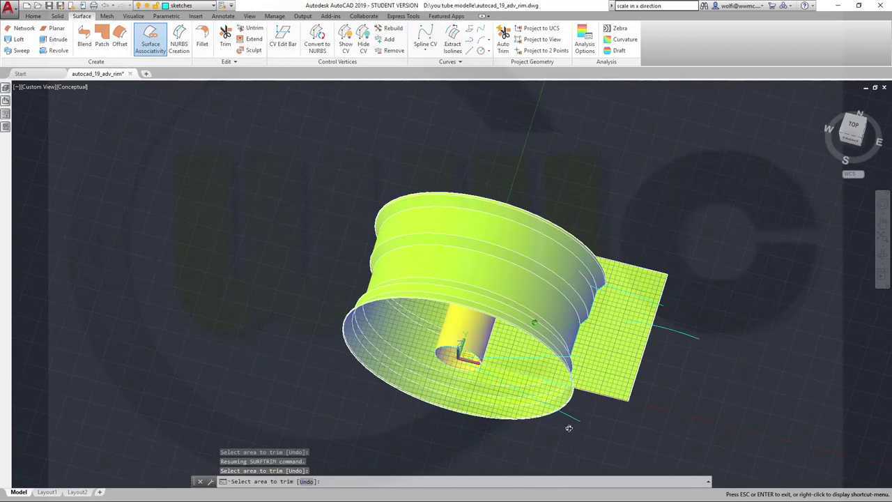
left_click(611, 367)
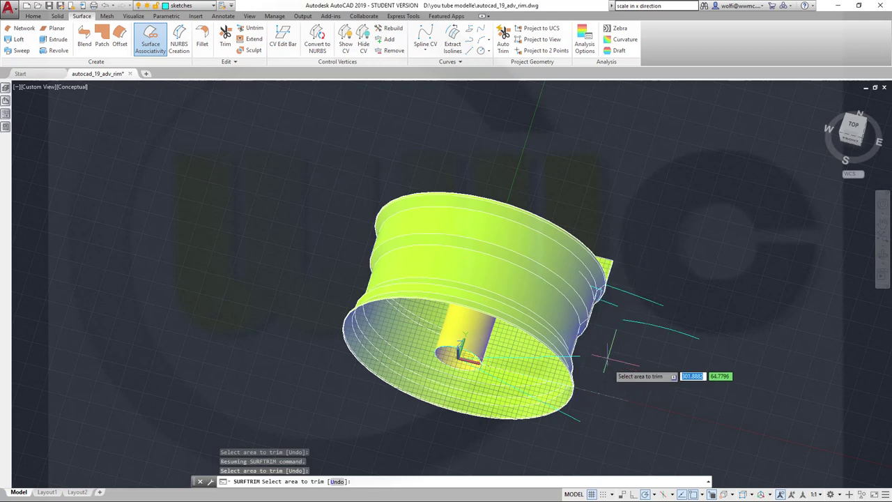
middle_click_drag(463, 315, 474, 385, "shift")
right_click(477, 217)
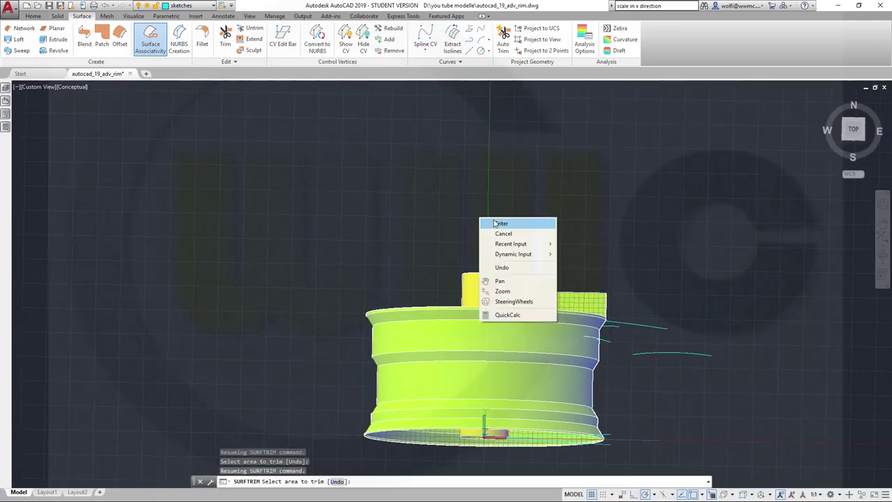
left_click(488, 221)
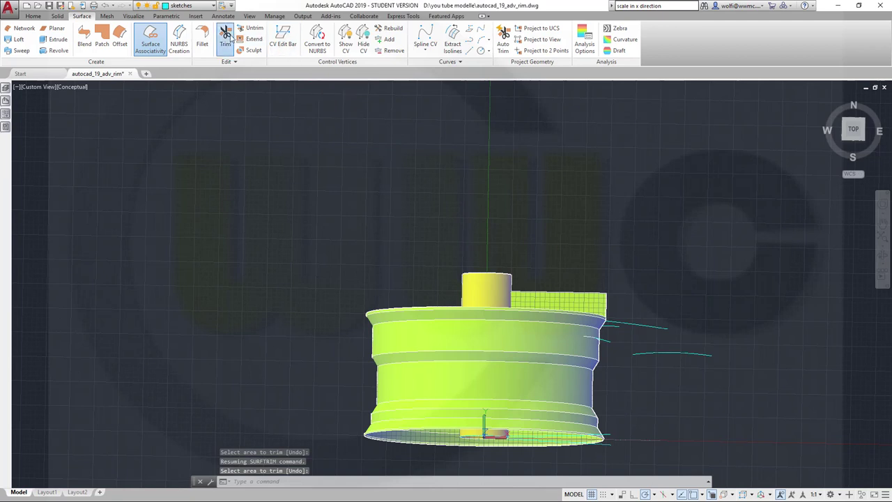
Trim the flat surface with the extended upper profile curve, removing the area above the curve.
left_click(226, 38)
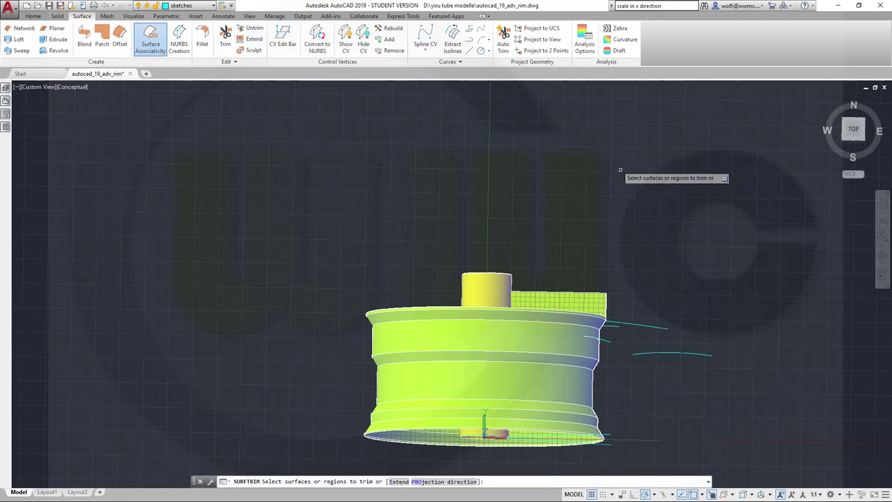
left_click(588, 301)
right_click(655, 257)
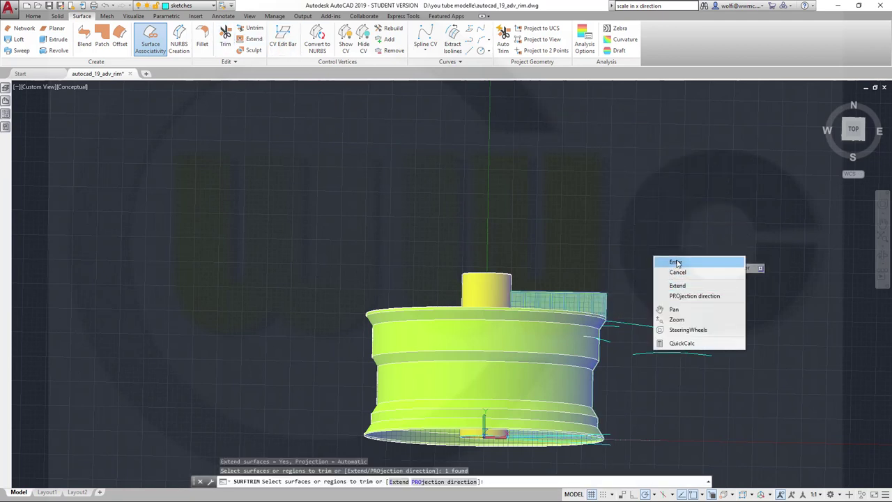
left_click(676, 263)
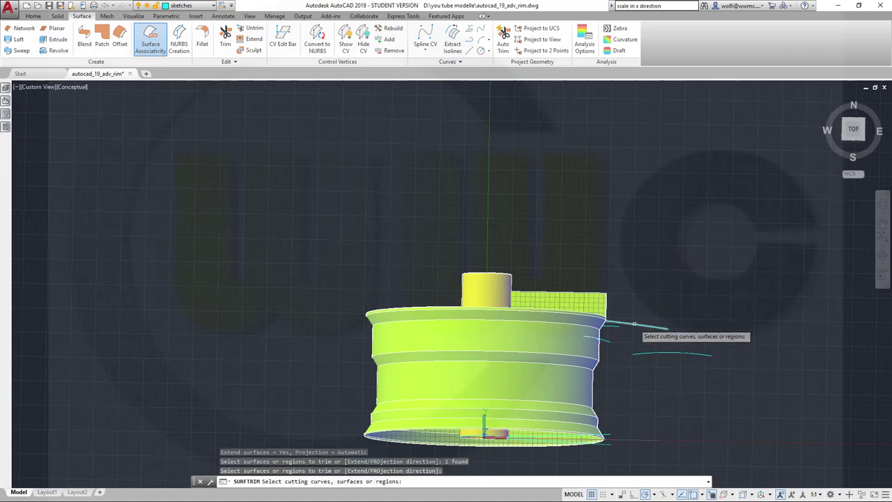
left_click(634, 323)
key("Return")
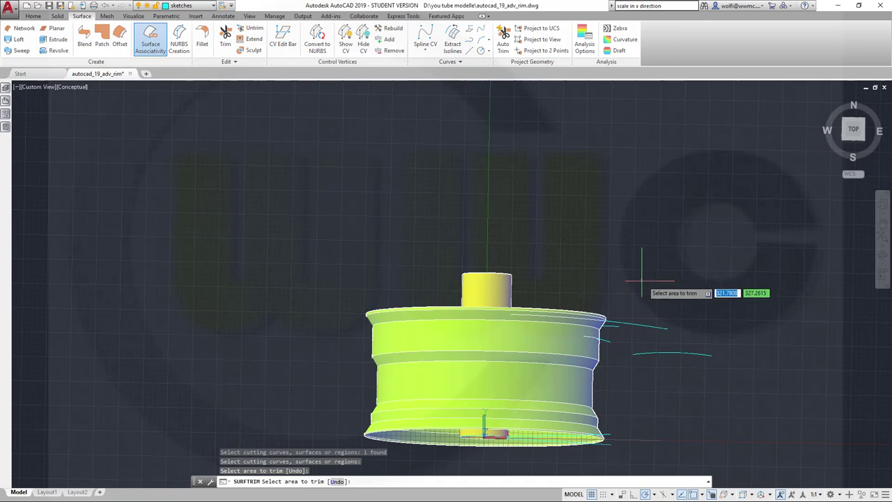
middle_click_drag(637, 294, 619, 230, "shift")
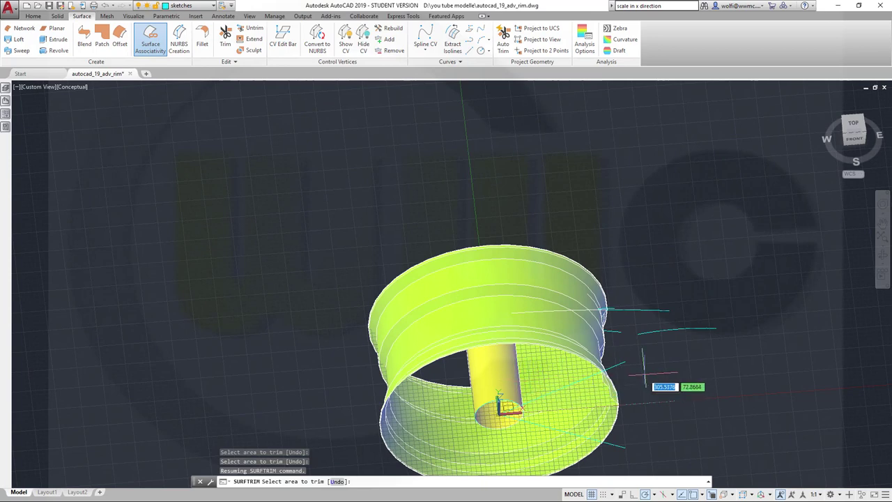
middle_click_drag(622, 260, 625, 232, "shift")
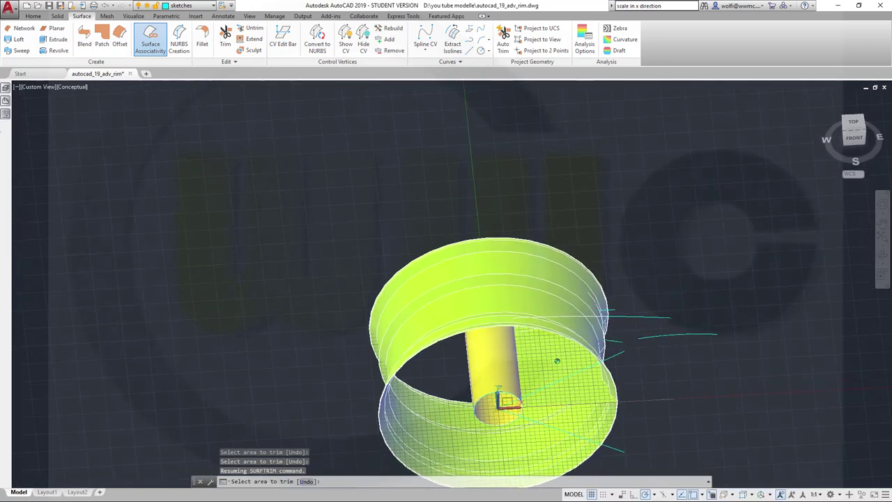
Draw a horizontal line in the top view across the full rim width, at about mid-height of the rim.
left_click(854, 124)
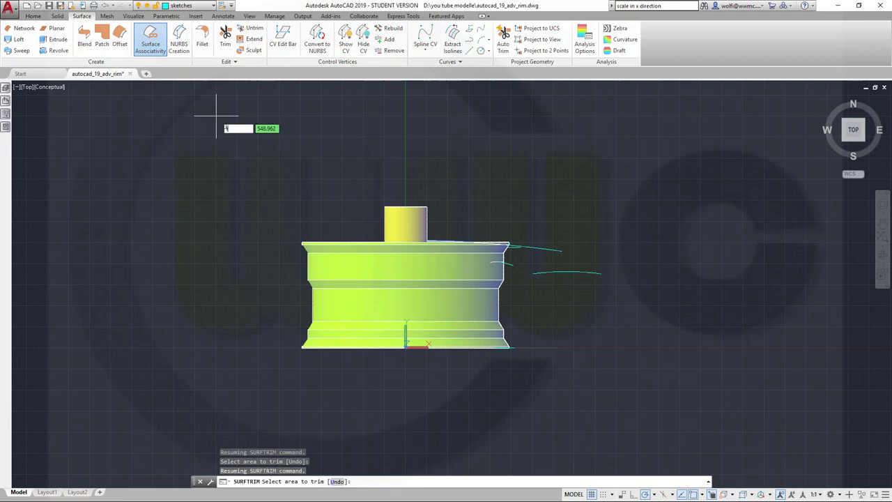
key("Escape")
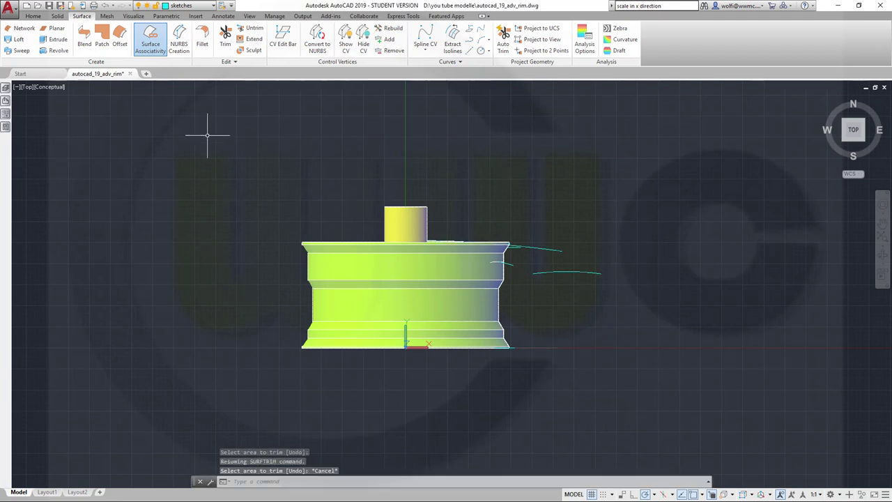
type("l")
key("Return")
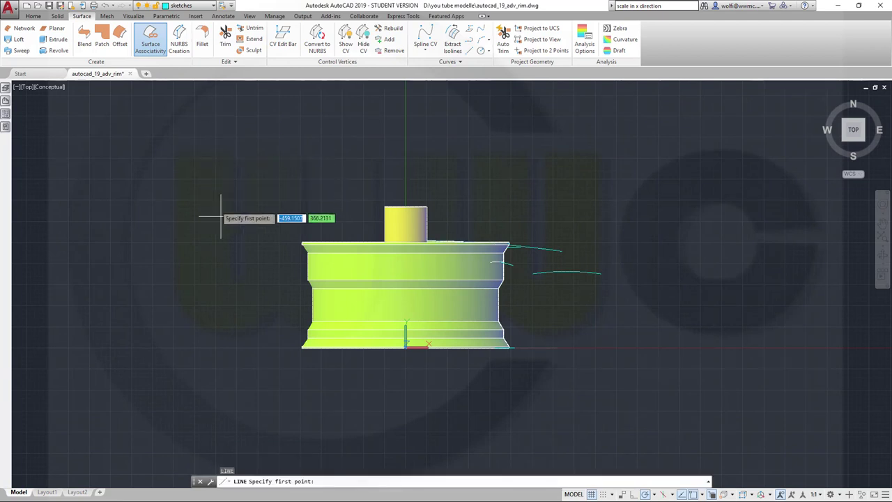
left_click(252, 297)
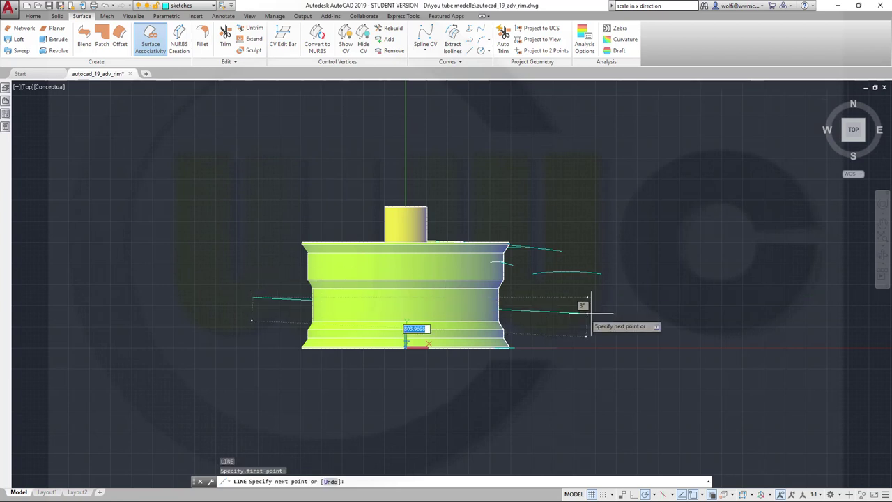
left_click(550, 297)
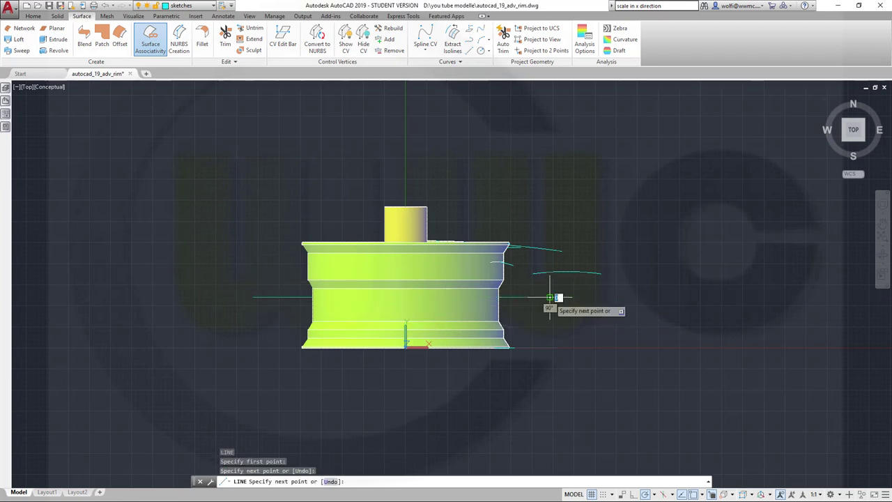
key("Escape")
Move the hub cylinder surface to the turned-off layer 0 to hide it.
middle_click_drag(572, 332, 583, 256, "shift")
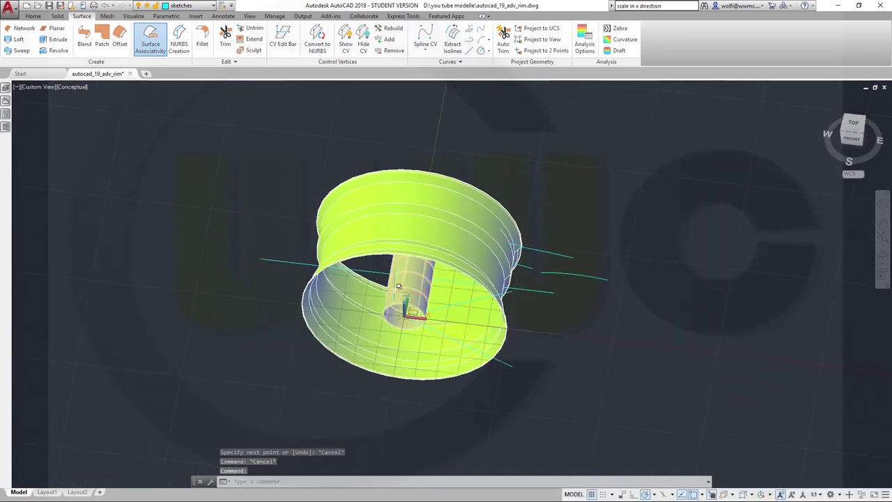
left_click(399, 287)
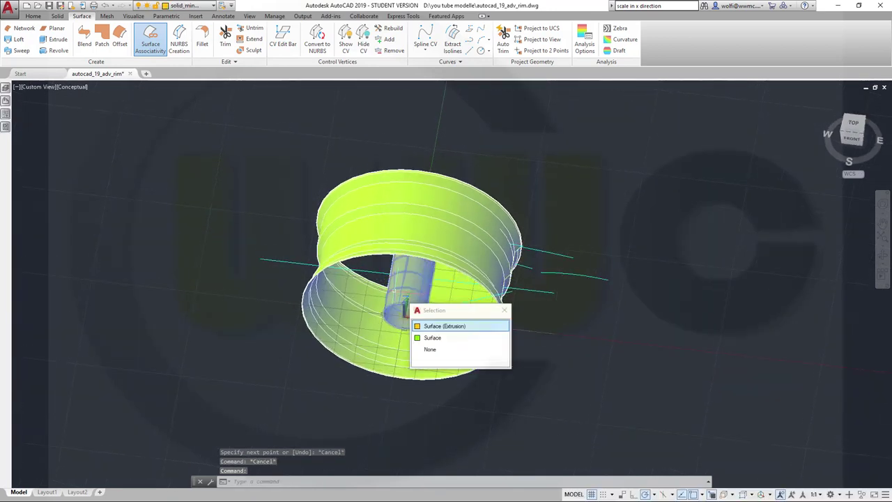
left_click(433, 326)
key("Escape")
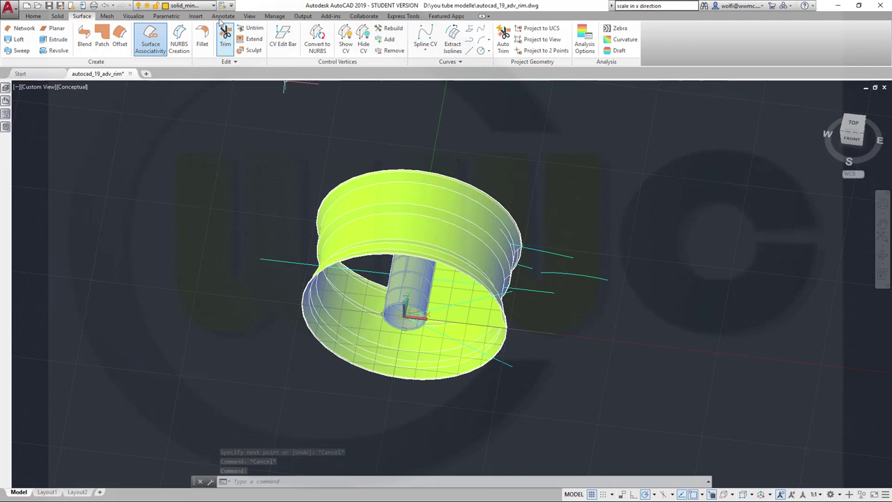
left_click(213, 6)
left_click(190, 18)
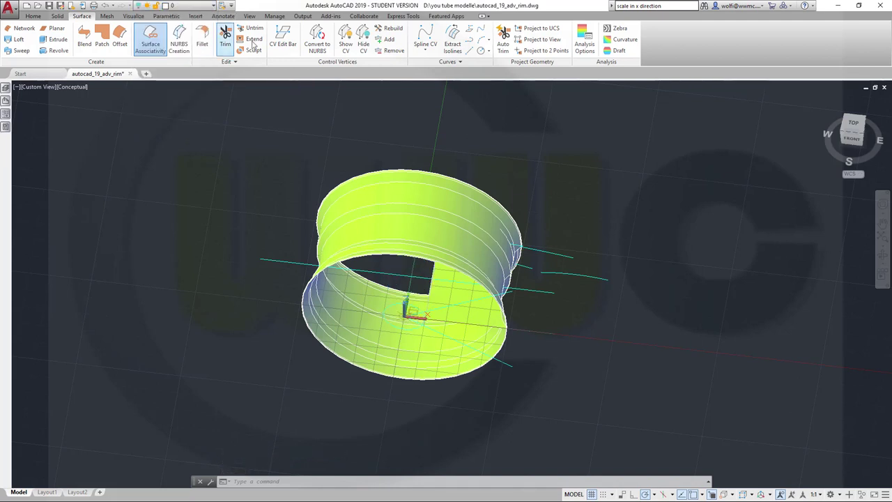
left_click(499, 264)
Trim the flat extruded surface with the new horizontal line, removing the area below the line.
left_click(224, 32)
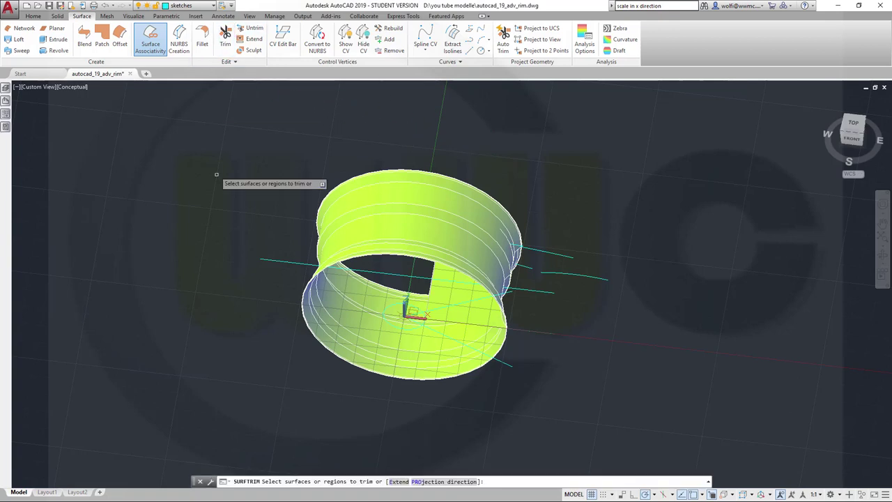
left_click(448, 298)
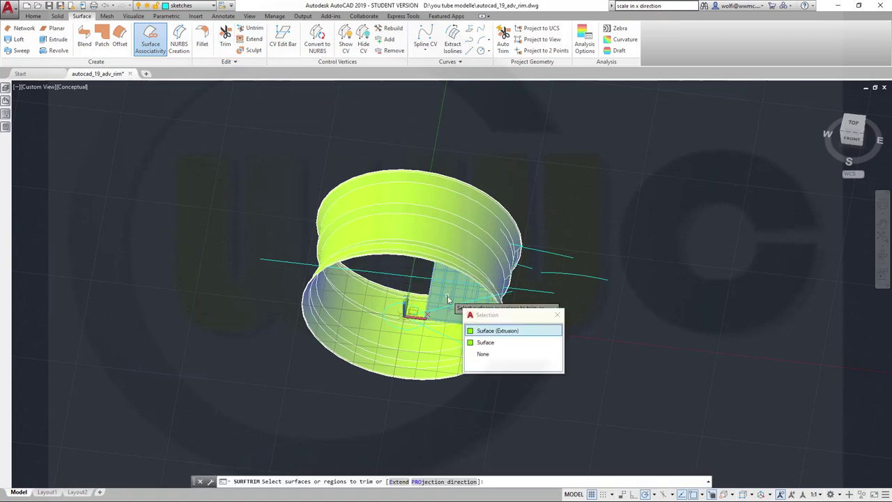
left_click(484, 332)
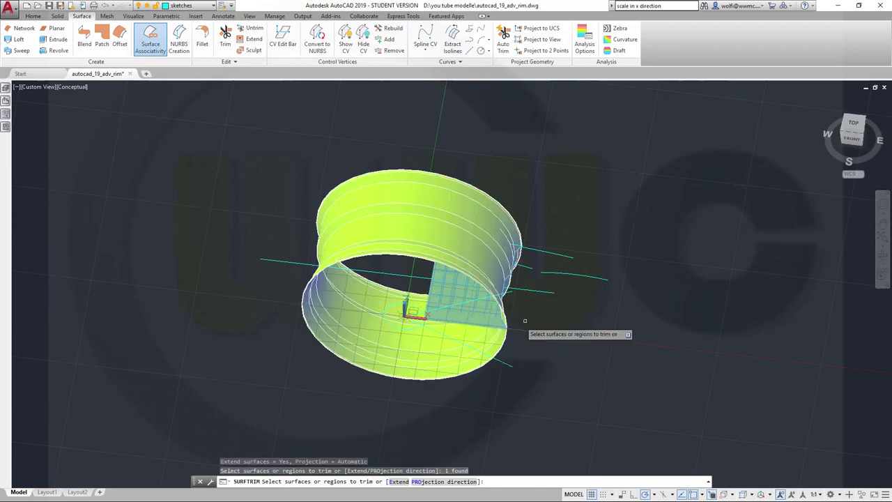
right_click(601, 310)
left_click(627, 316)
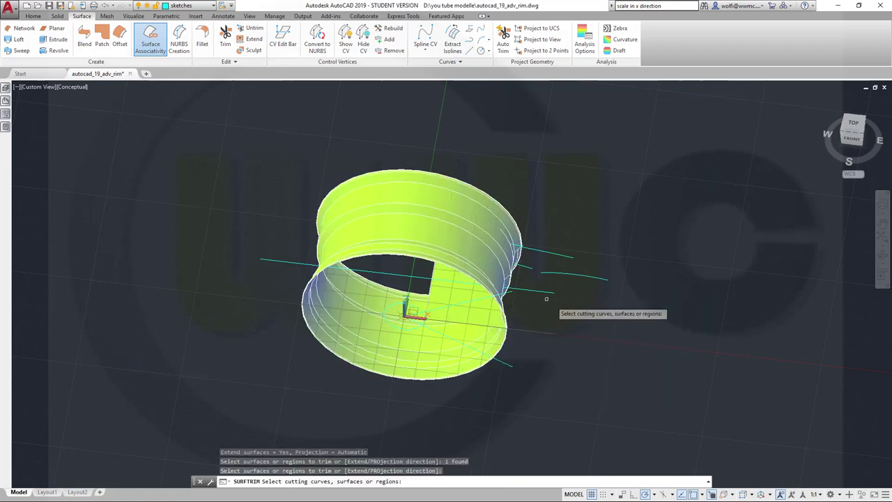
left_click(535, 290)
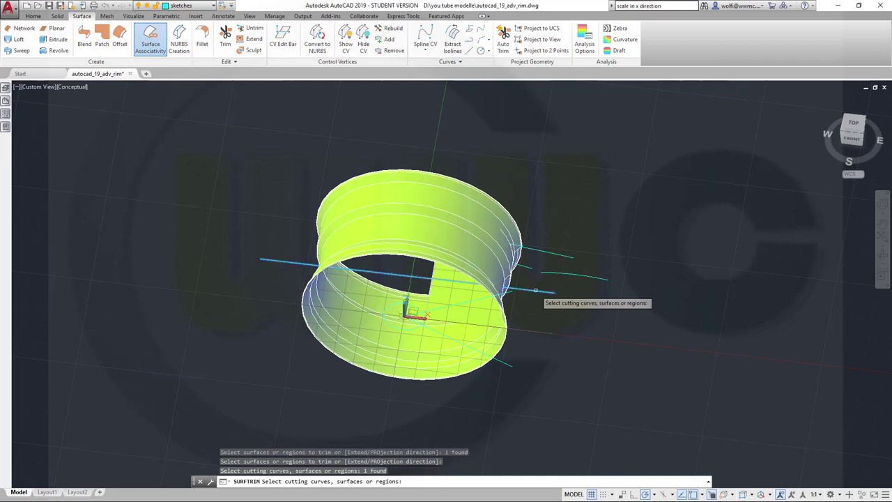
key("Return")
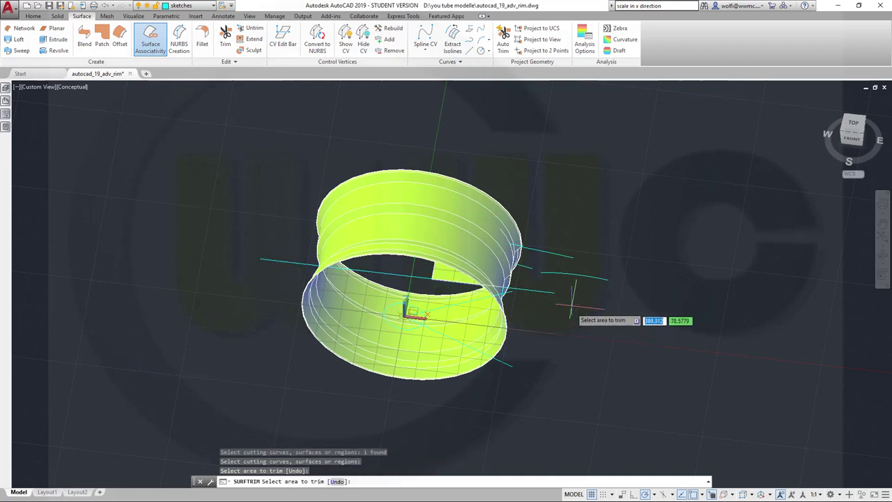
key("Escape")
key("Escape")
Move the rim surface to the turned-off layer 0 to hide it.
middle_click_drag(277, 233, 413, 292, "shift")
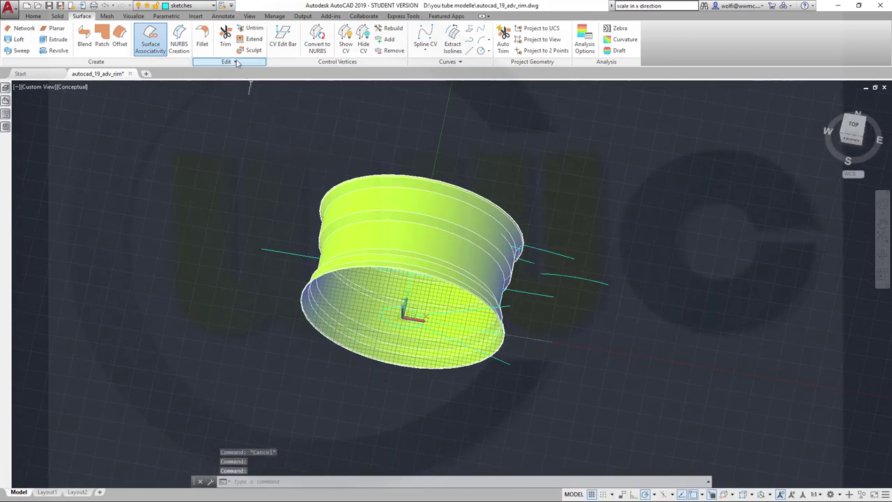
middle_click_drag(376, 267, 399, 242, "shift")
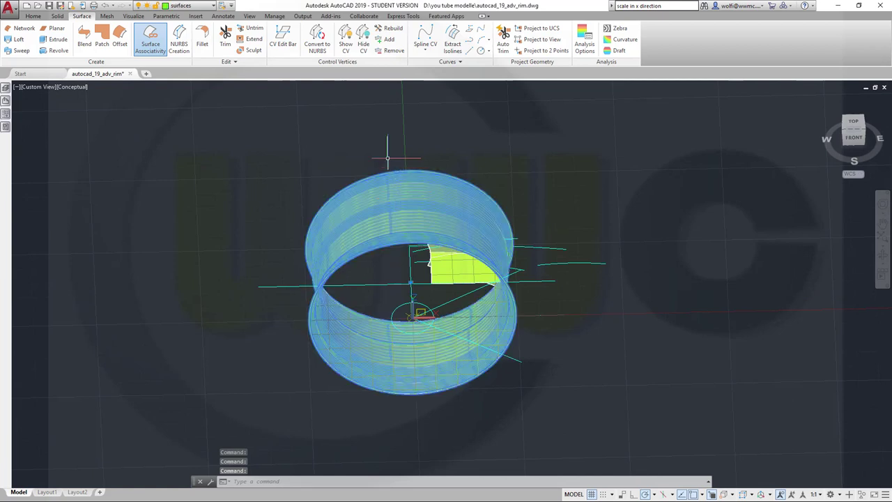
left_click(213, 6)
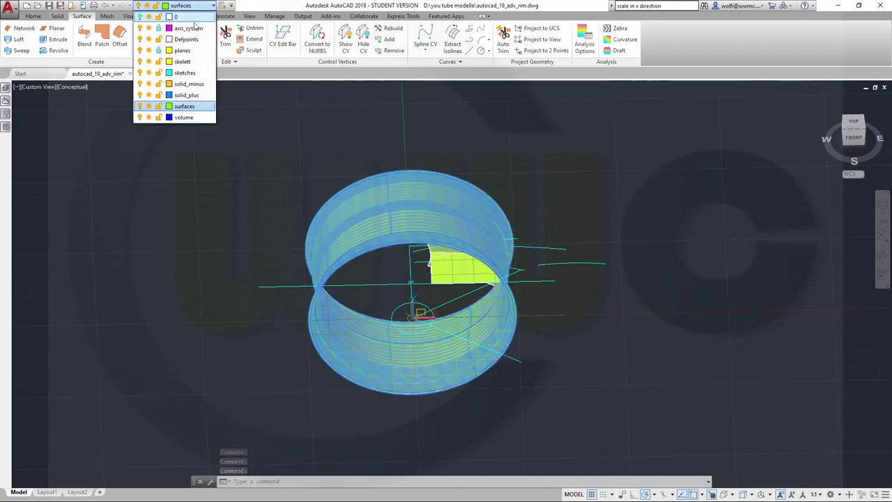
left_click(198, 17)
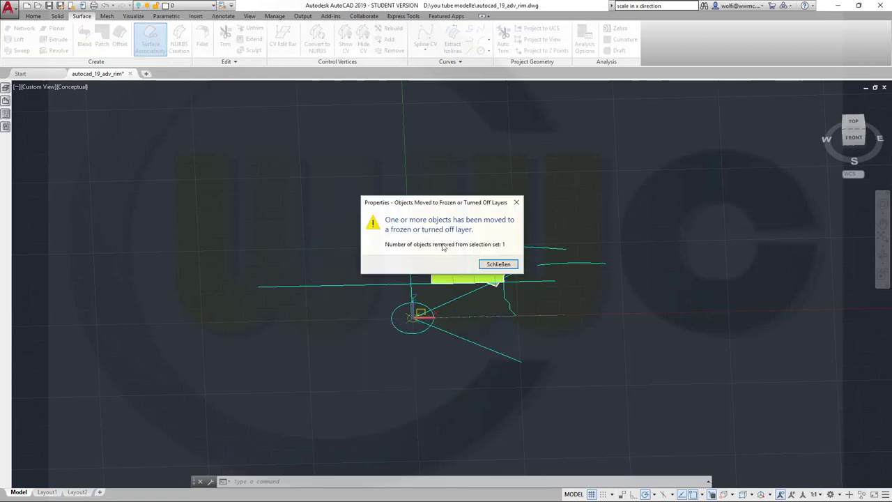
left_click(497, 264)
Turn off the surfaces layer so that only the sketch curves are displayed.
middle_click_drag(390, 225, 502, 209, "shift")
middle_click_drag(594, 242, 603, 342, "shift")
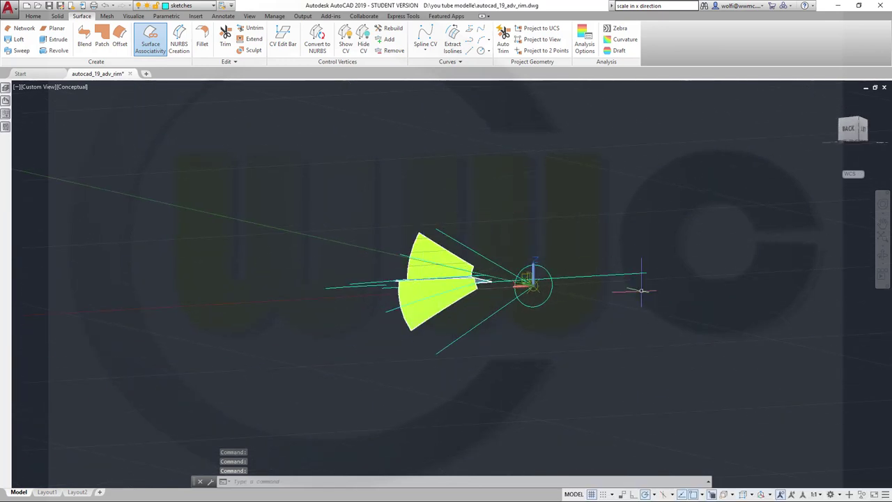
middle_click_drag(642, 290, 625, 356, "shift")
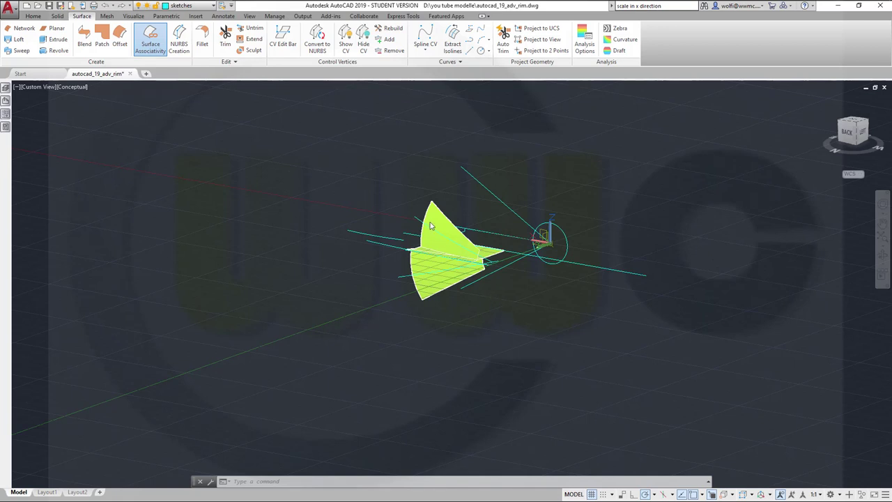
left_click(206, 6)
left_click(139, 106)
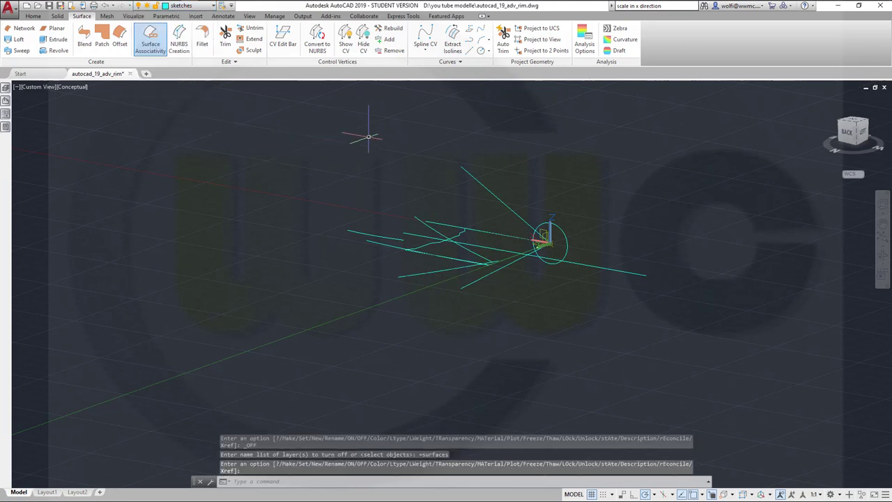
Rotate the UCS 90 degrees around its X axis.
middle_click_drag(377, 180, 389, 183)
scroll(543, 269, "up", 5)
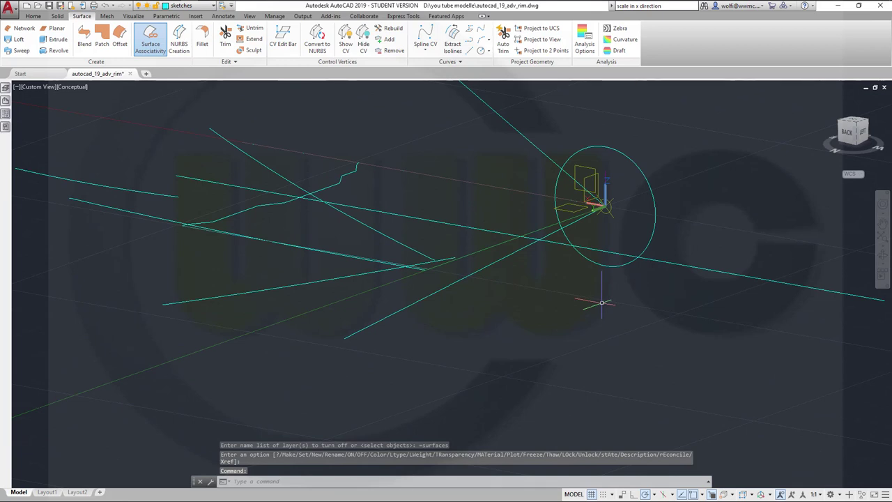
middle_click_drag(598, 302, 611, 333)
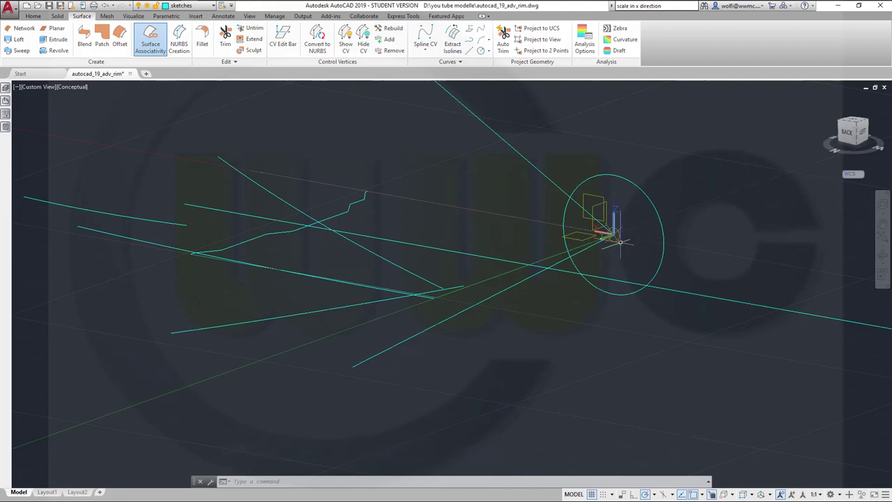
mouse_move(599, 241)
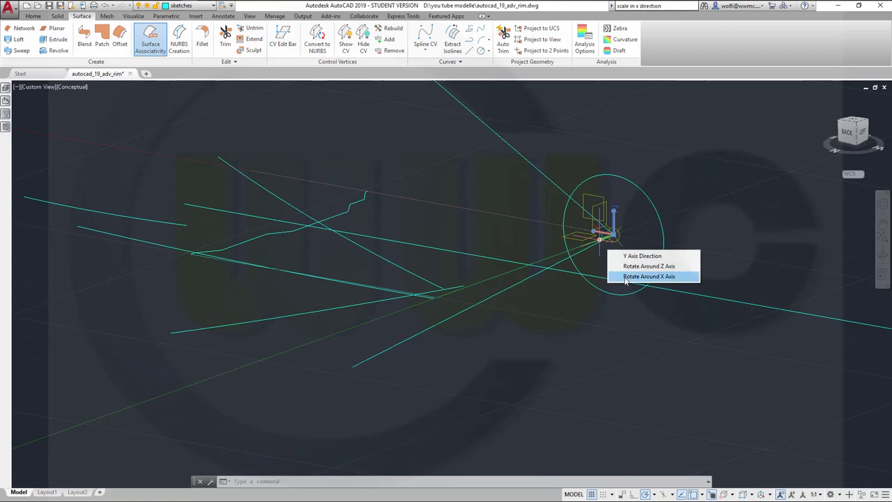
left_click(626, 277)
left_click(610, 269)
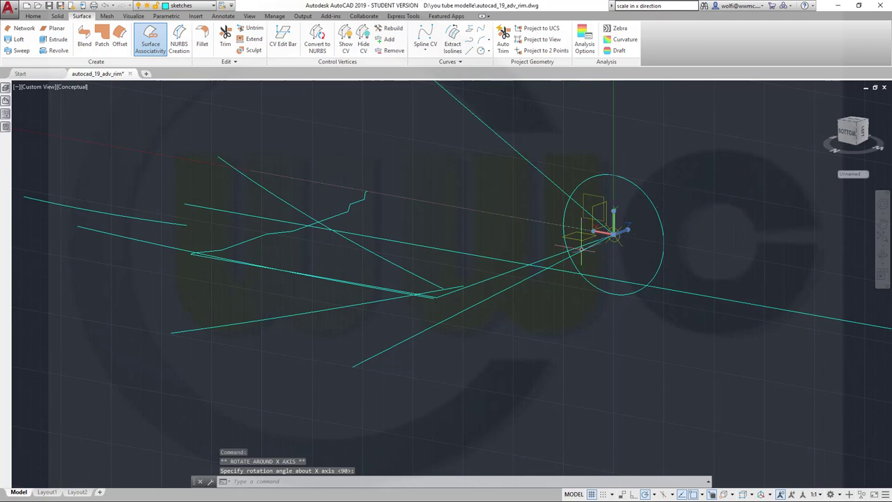
Move the sketch curves and profile segments above the long horizontal line from the sketches layer to the turned-off layer 0.
scroll(524, 297, "down", 5)
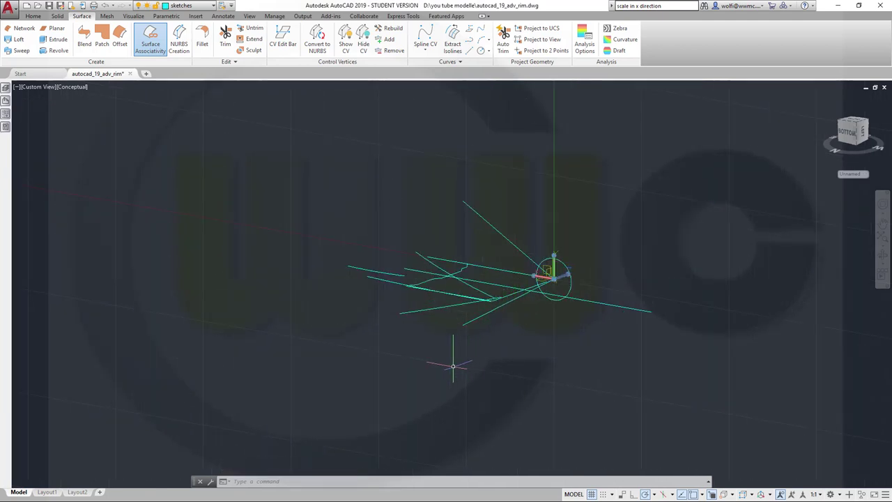
mouse_move(386, 341)
middle_mouse_down("shift")
mouse_move(411, 251)
mouse_move(468, 193)
mouse_move(441, 242)
mouse_move(472, 229)
mouse_move(508, 193)
mouse_move(502, 154)
middle_mouse_up("shift")
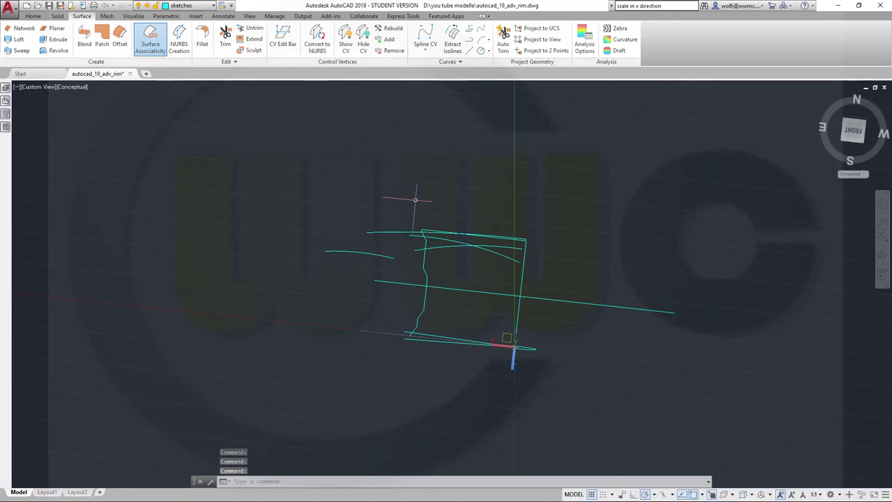
middle_click_drag(460, 269, 464, 255, "shift")
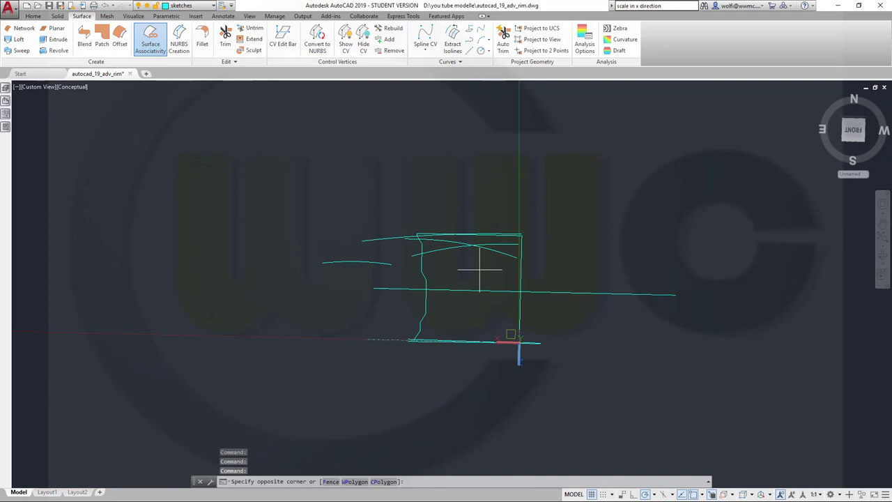
left_click(479, 269)
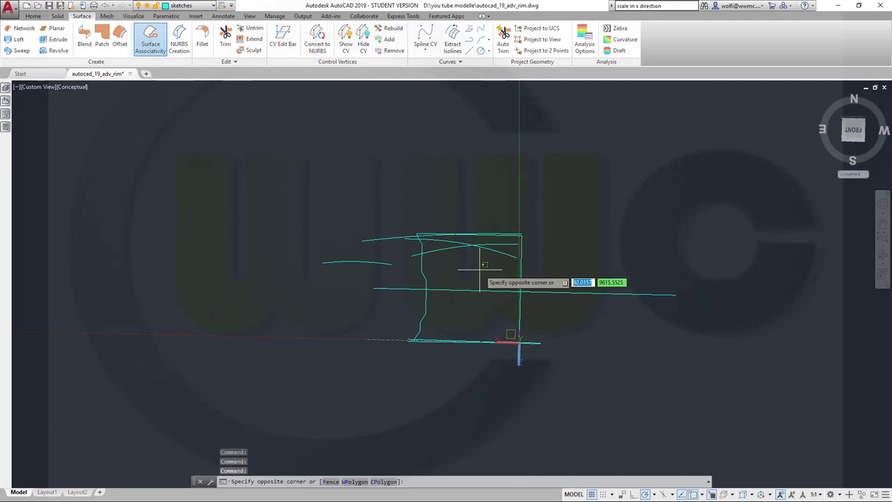
left_click(331, 188)
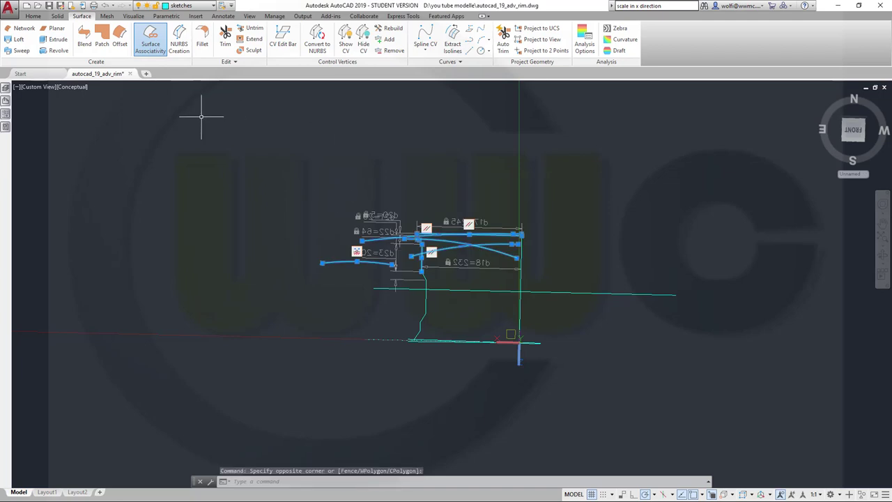
left_click(214, 6)
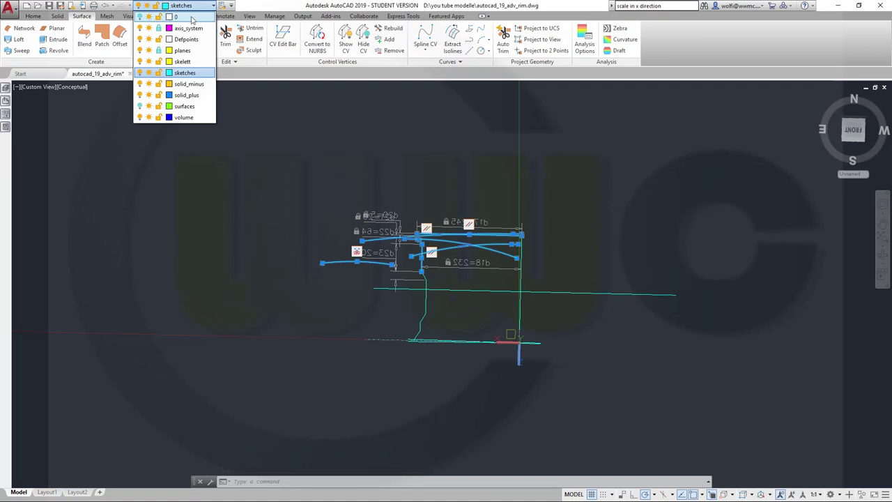
left_click(196, 18)
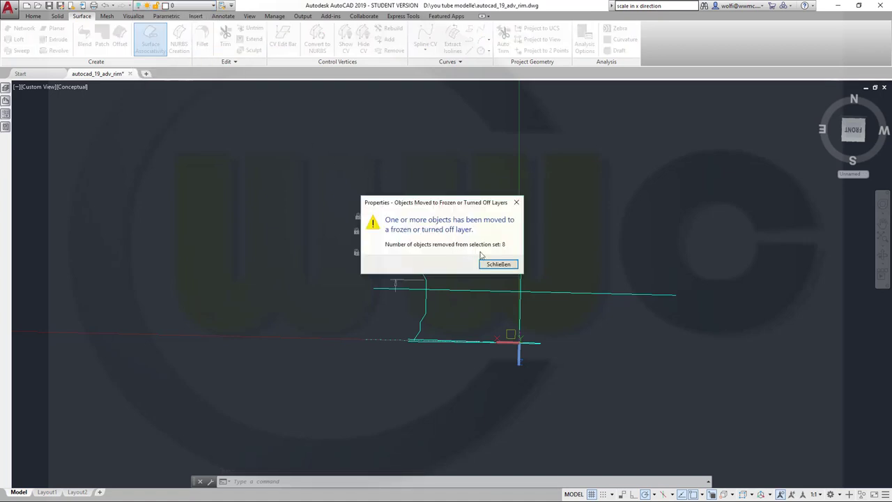
left_click(498, 264)
middle_click_drag(468, 200, 467, 299, "shift")
left_click(467, 298)
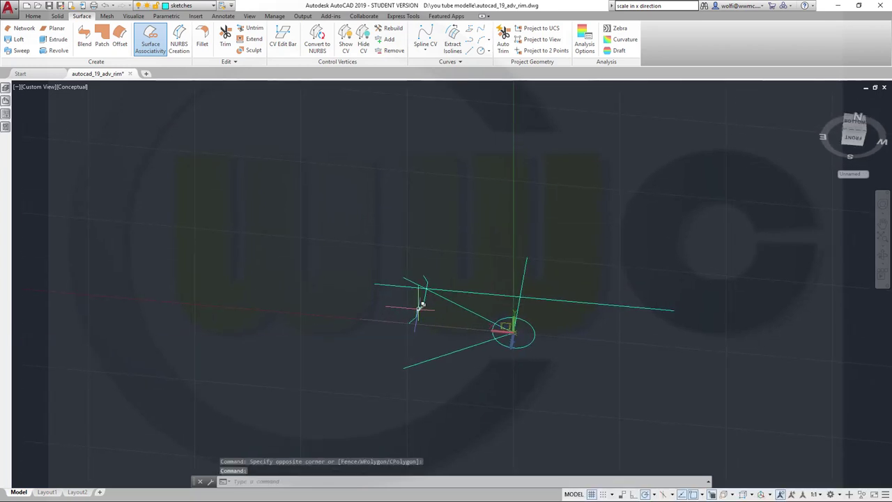
left_click(402, 282)
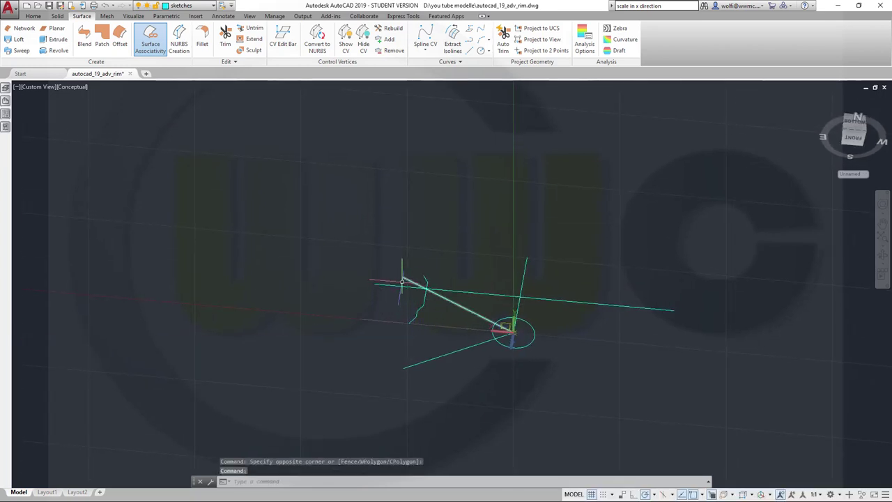
left_click(426, 314)
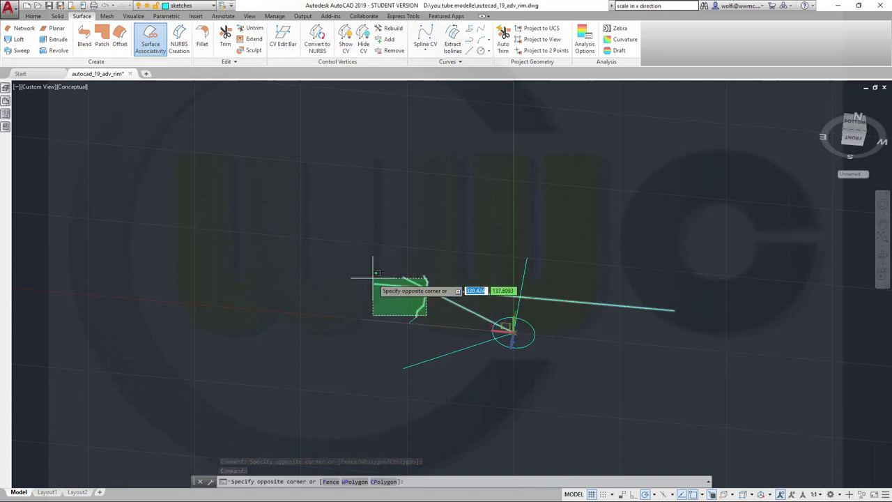
left_click(333, 283)
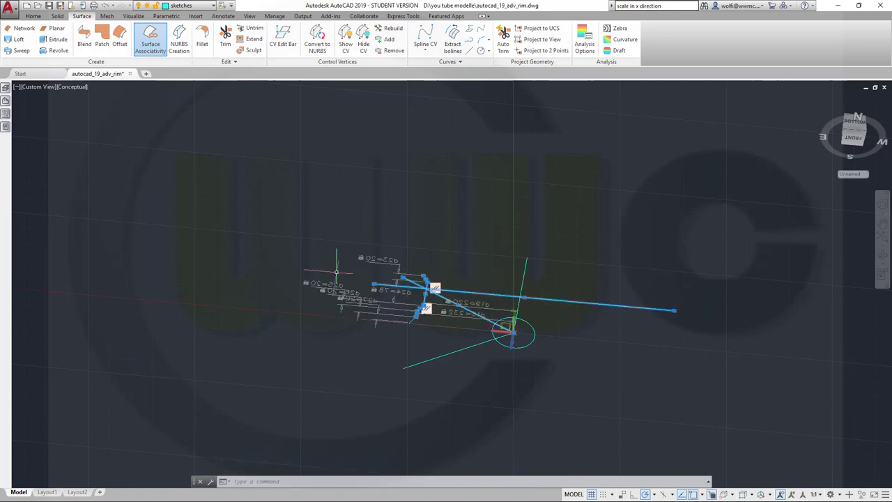
left_click(444, 299)
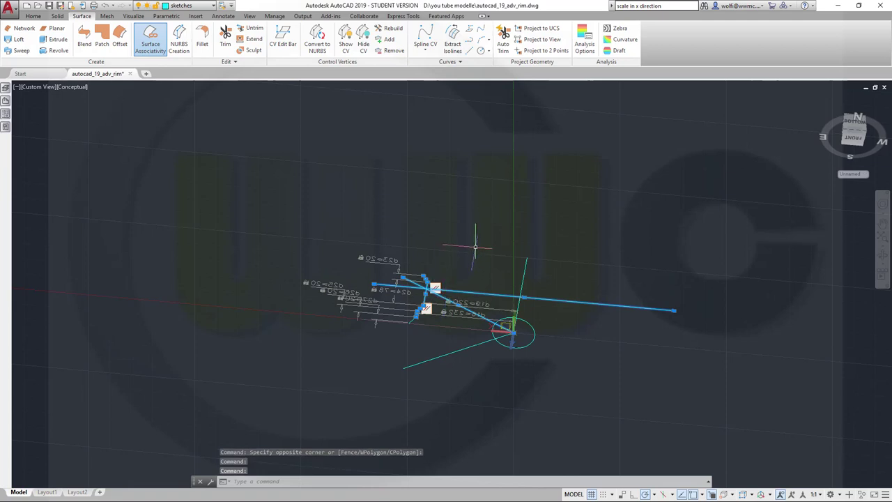
key("Escape")
key("Escape")
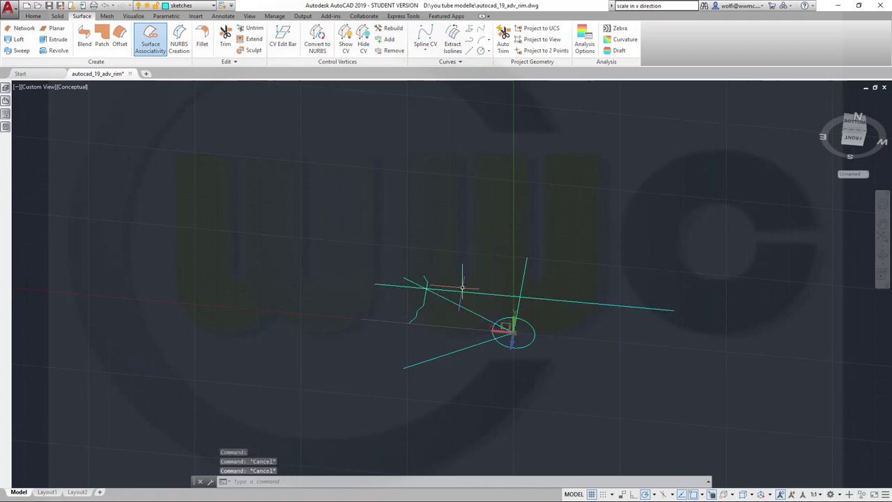
Move the long horizontal line and the upper segments of the stepped rim profile to the turned-off layer 0.
left_click(463, 289)
left_click(488, 259)
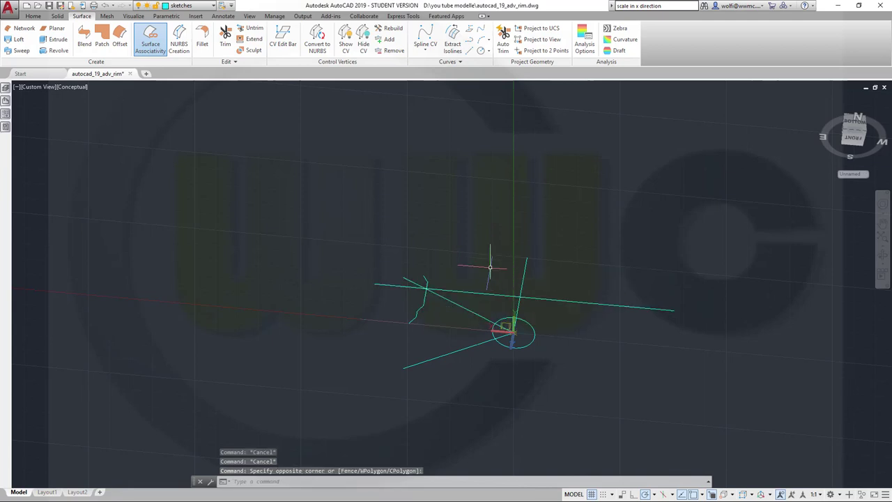
left_click(457, 277)
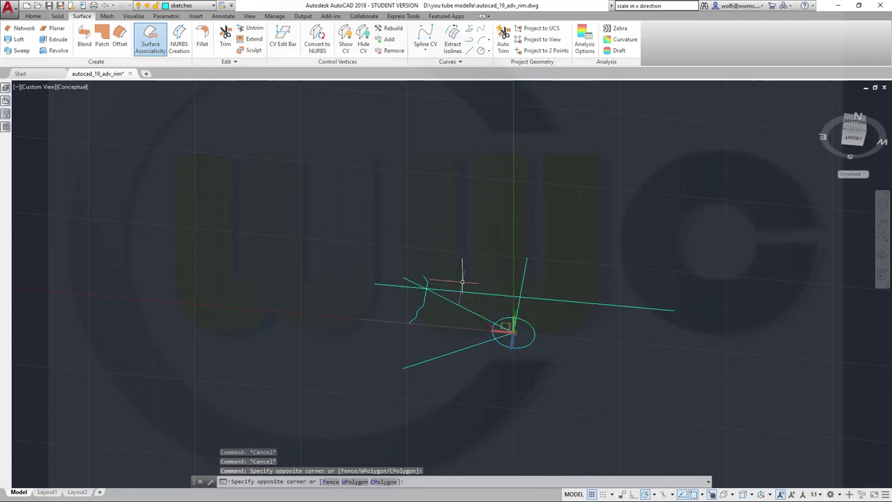
left_click(469, 291)
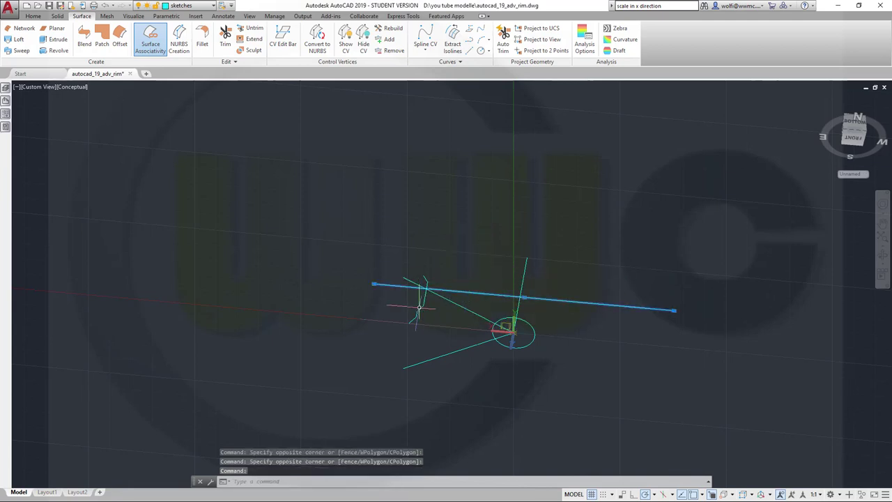
left_click(416, 314)
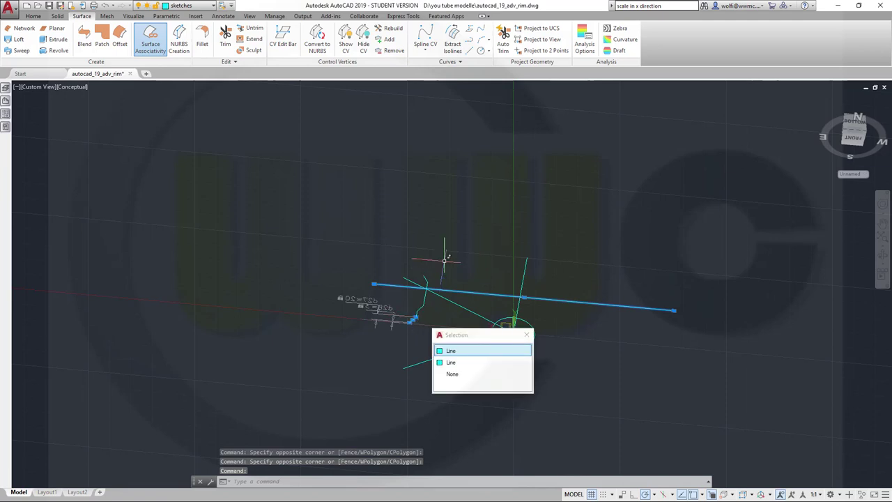
left_click(451, 352)
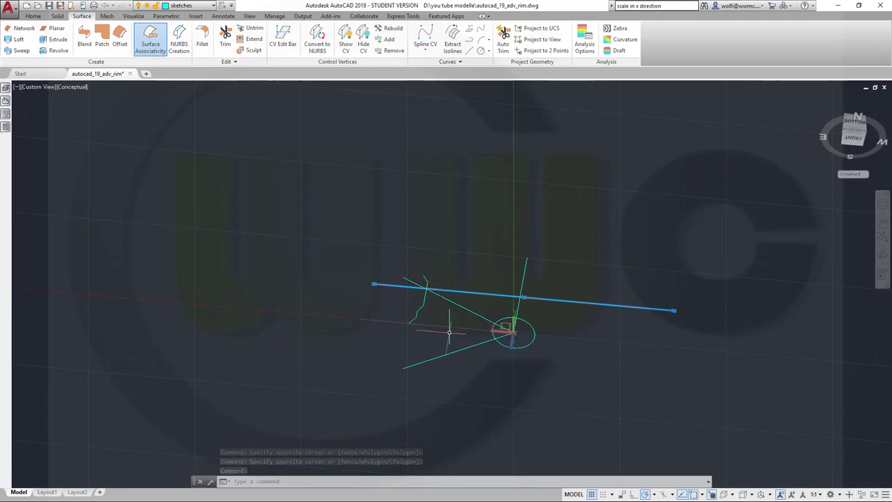
middle_click_drag(461, 267, 462, 225, "shift")
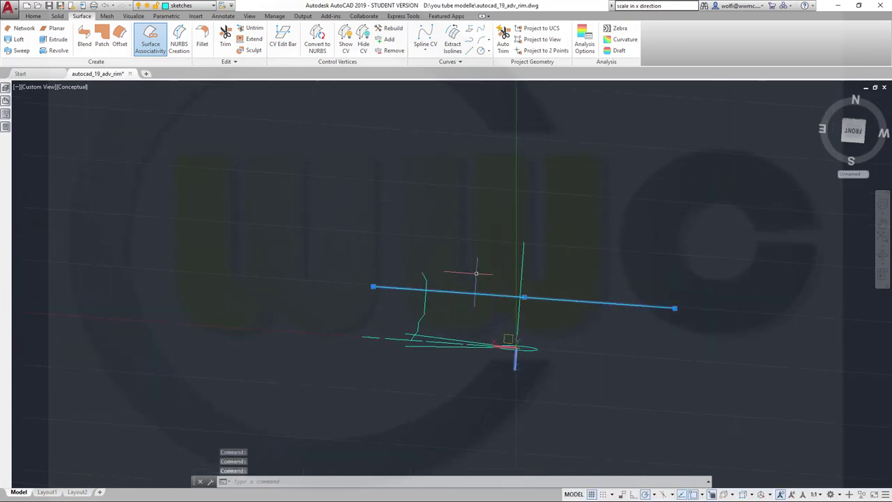
left_click(463, 313)
left_click(370, 275)
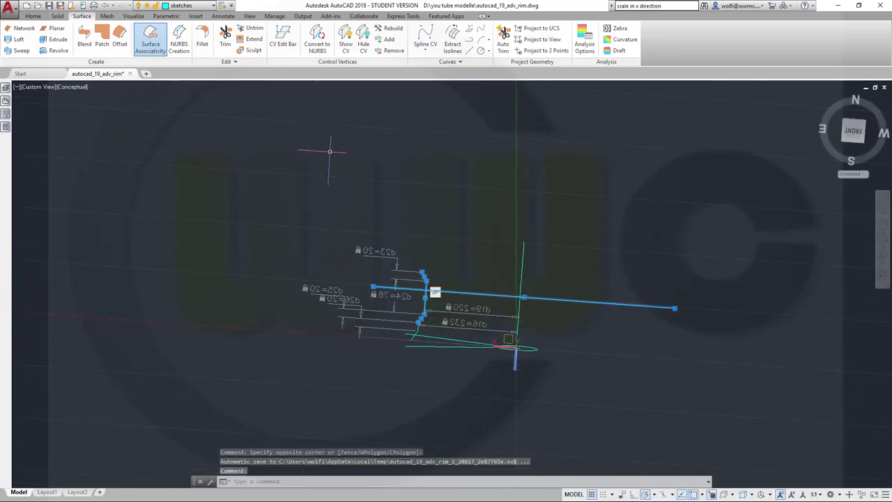
left_click(209, 6)
left_click(207, 16)
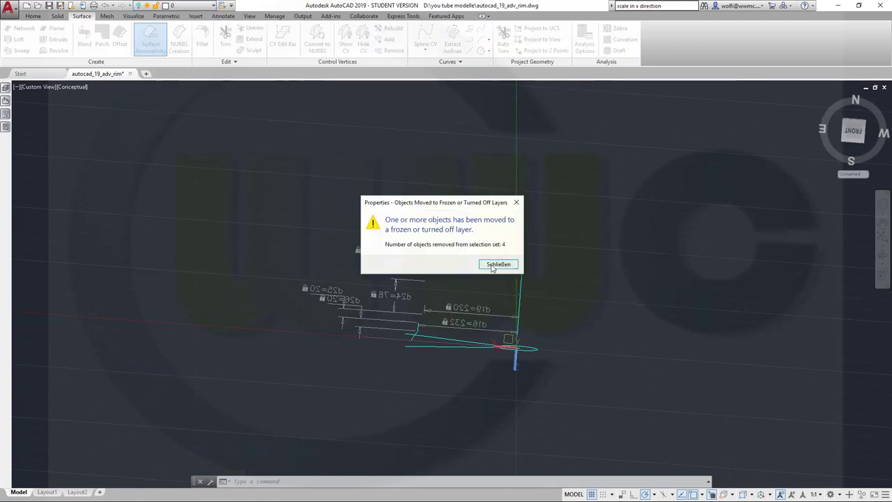
left_click(493, 266)
Move the remaining short segments of the stepped rim profile to the turned-off layer 0.
middle_click_drag(468, 275, 437, 323, "shift")
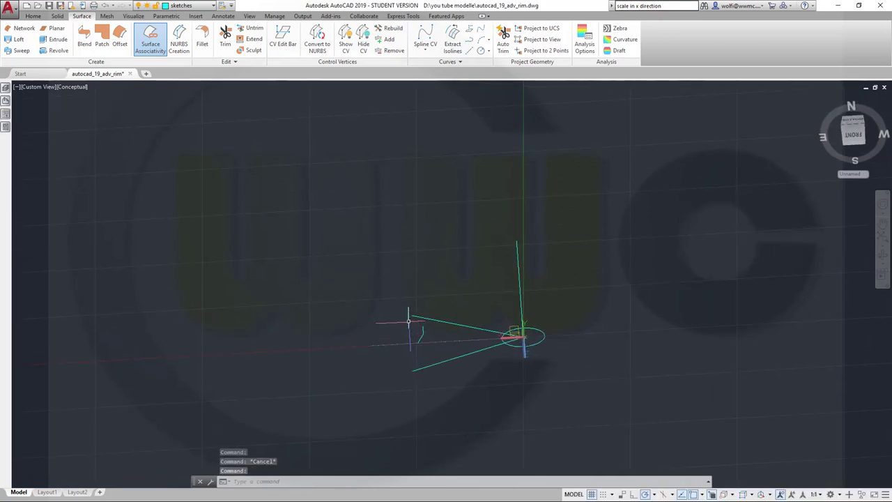
left_click(408, 322)
left_click(430, 345)
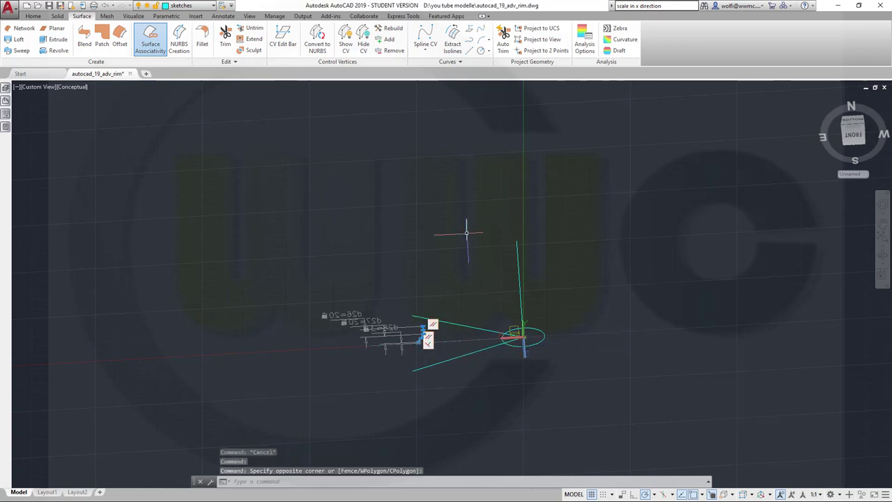
left_click(214, 5)
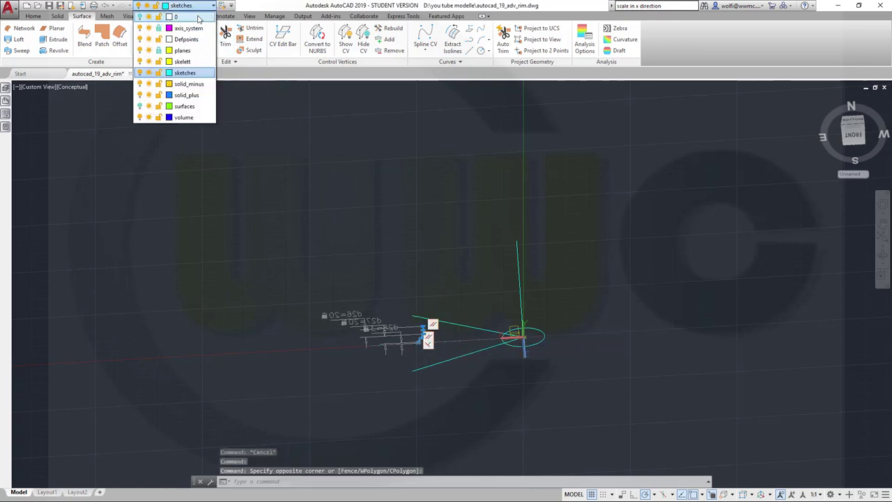
left_click(199, 19)
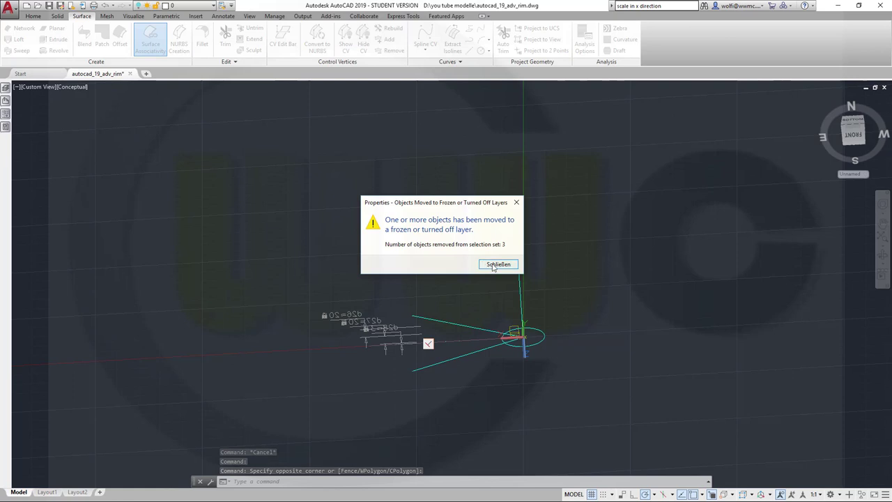
left_click(491, 264)
Orient the view to look squarely at the bottom side, facing the circle and the slanted construction lines.
middle_click_drag(567, 392, 547, 449, "shift")
middle_click_drag(404, 343, 422, 389, "shift")
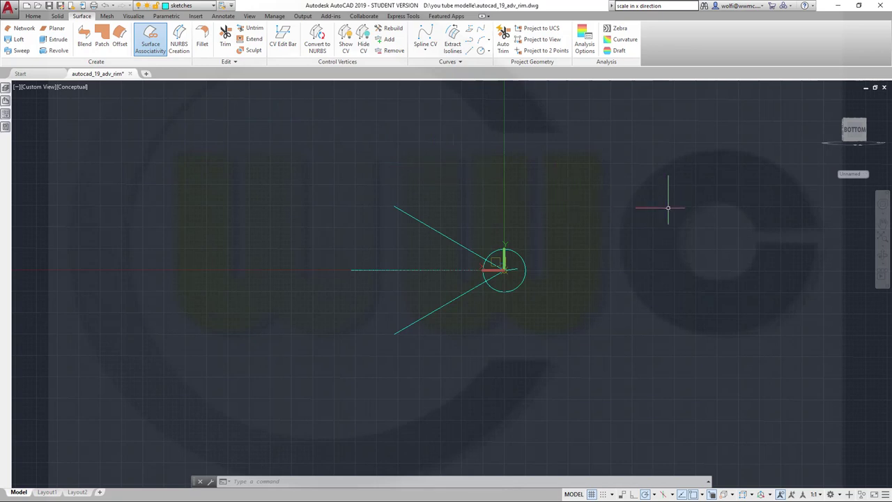
scroll(561, 269, "up", 3)
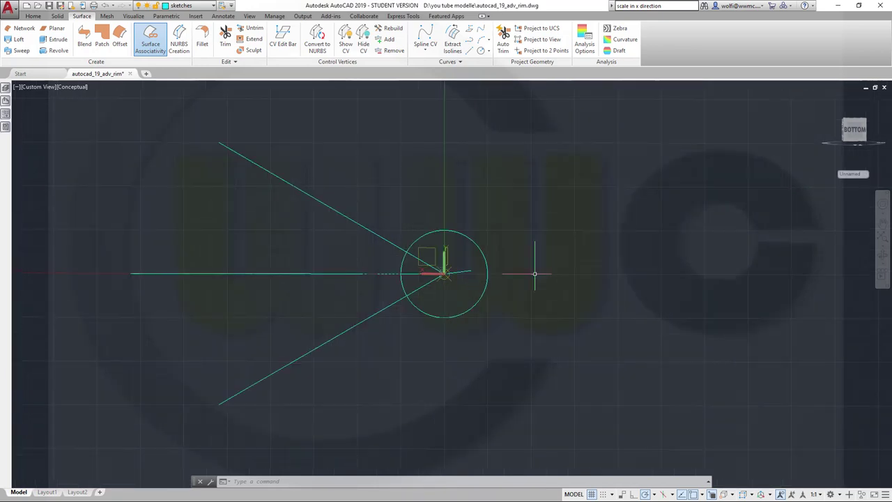
left_click(851, 133)
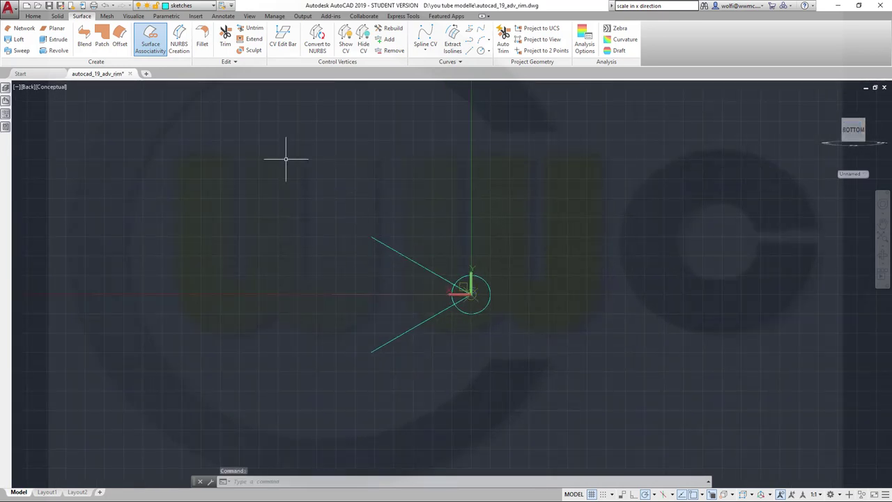
Try to rotate the upper slanted line by -15 degrees about the circle's centre, and undo the rotation.
left_click(33, 17)
left_click(277, 40)
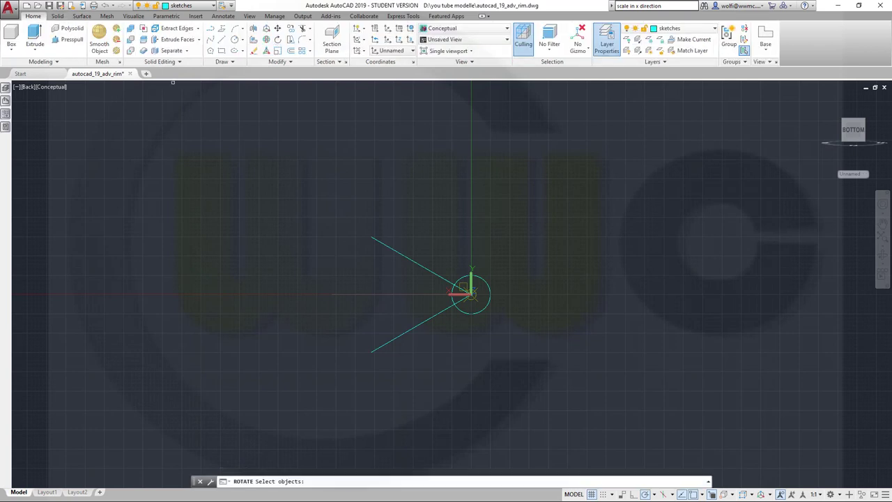
left_click(399, 251)
key("Return")
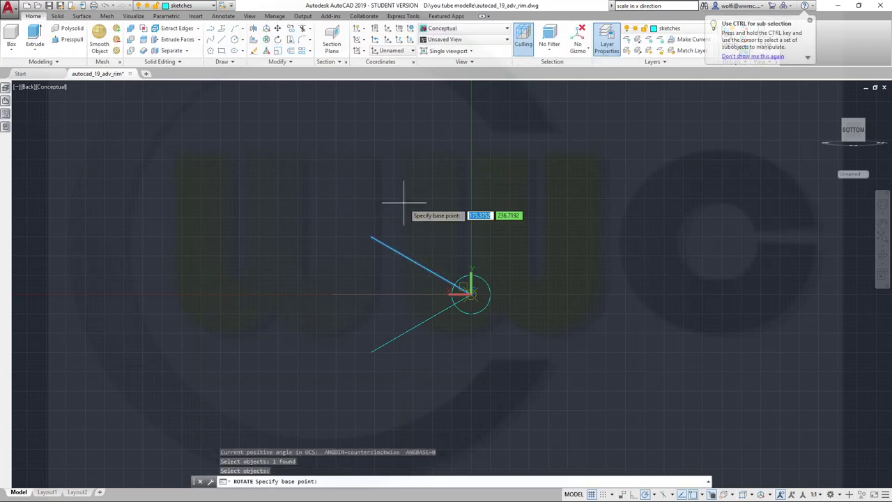
left_click(439, 272)
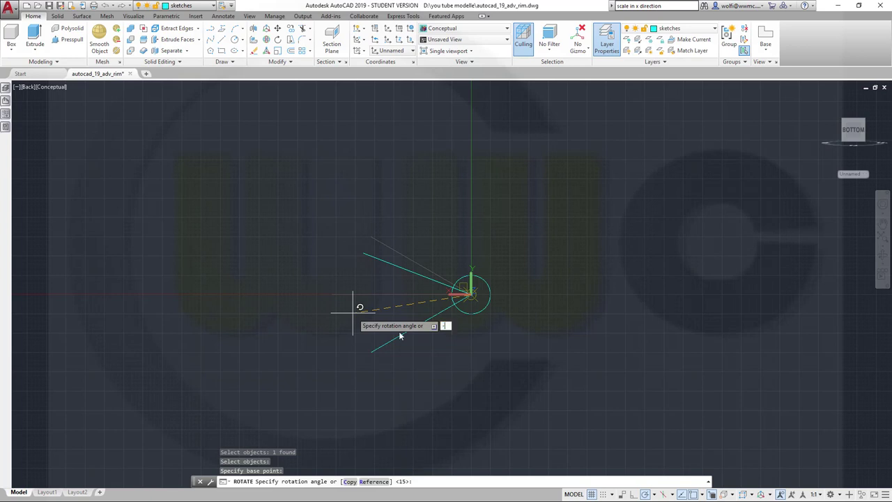
key("Return")
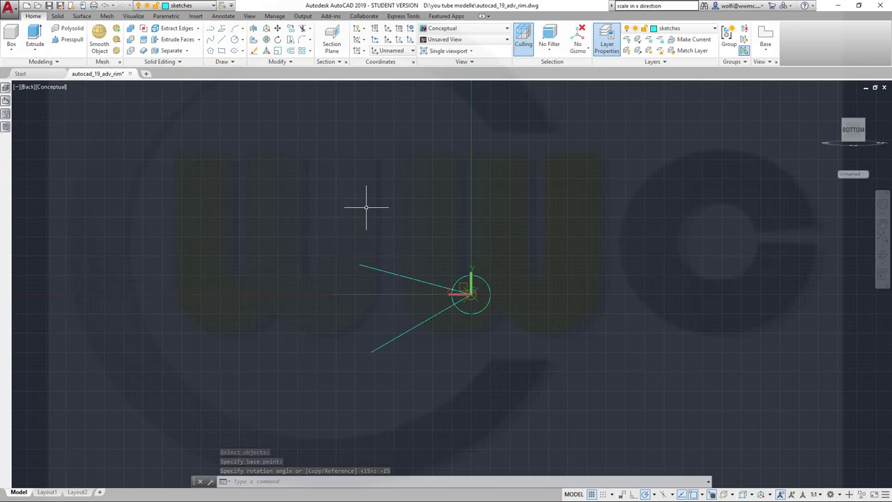
key("ctrl+z")
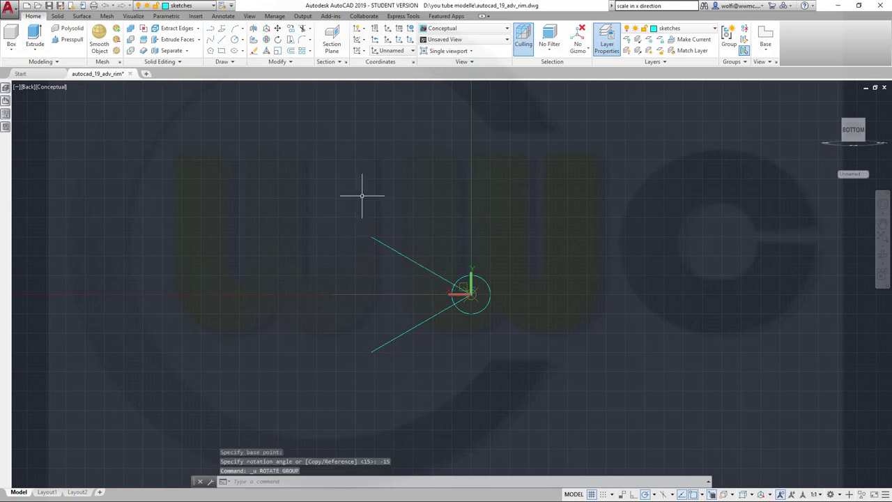
Rotate a copy of the upper slanted line by -15 degrees about the circle's centre, keeping the original.
left_click(277, 41)
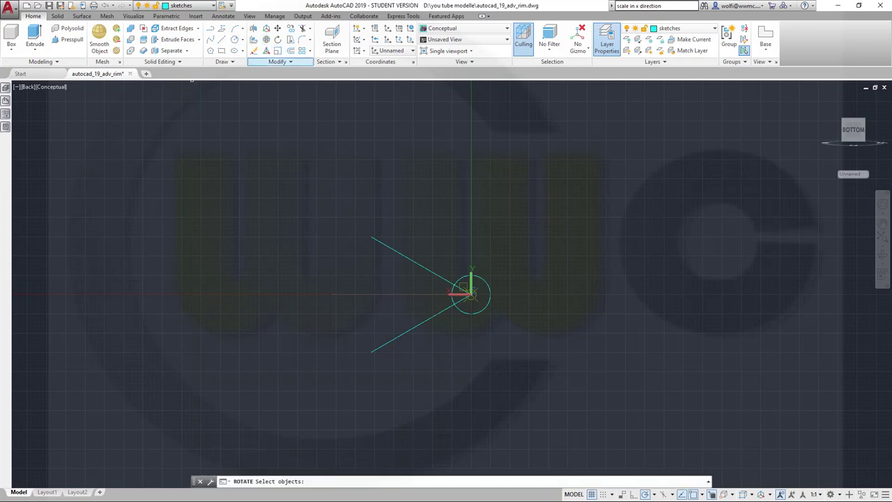
left_click(403, 245)
left_click(403, 245)
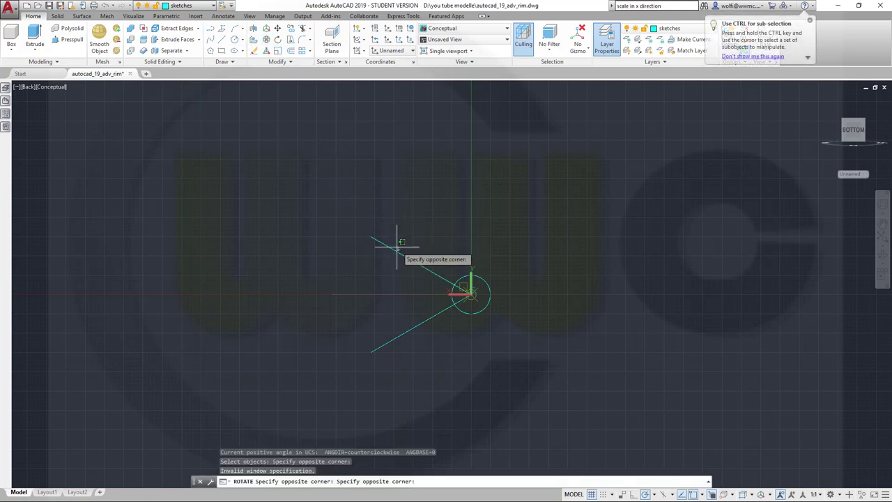
left_click(421, 236)
key("Return")
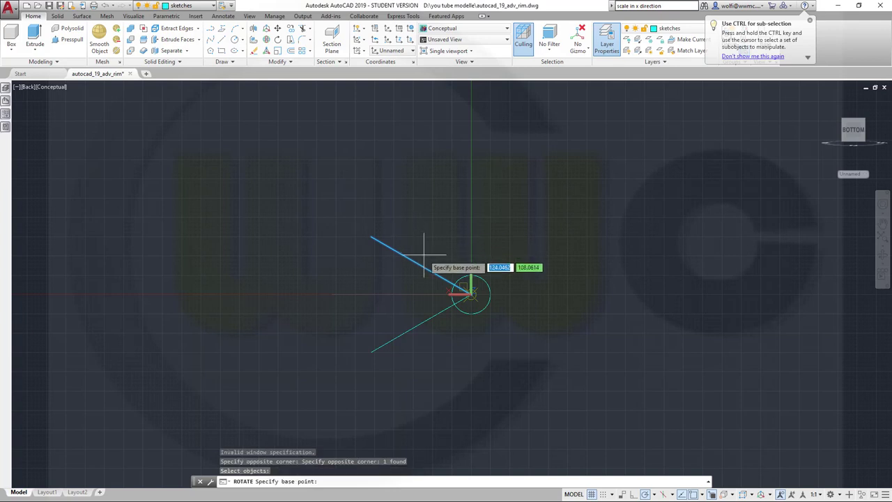
left_click(471, 292)
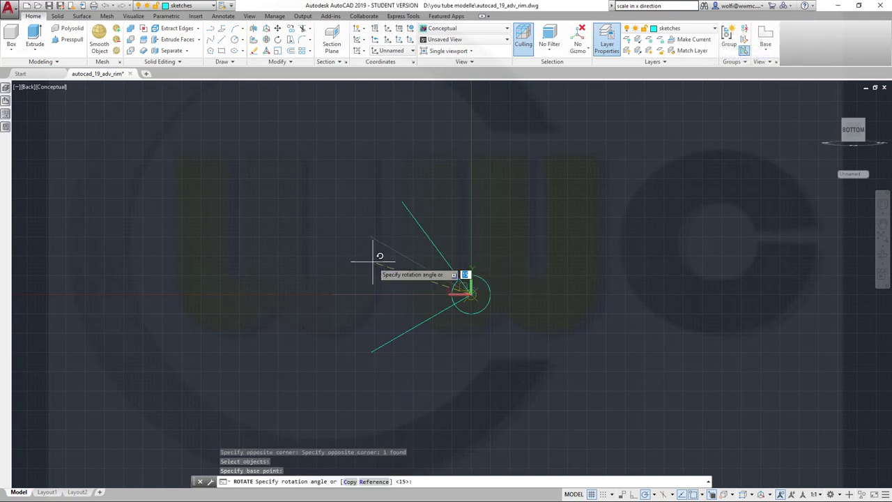
right_click(351, 270)
left_click(380, 311)
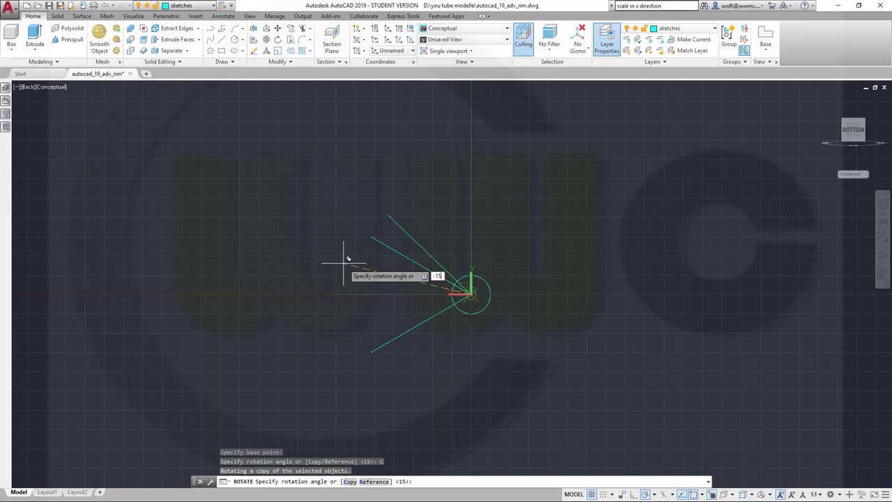
key("Return")
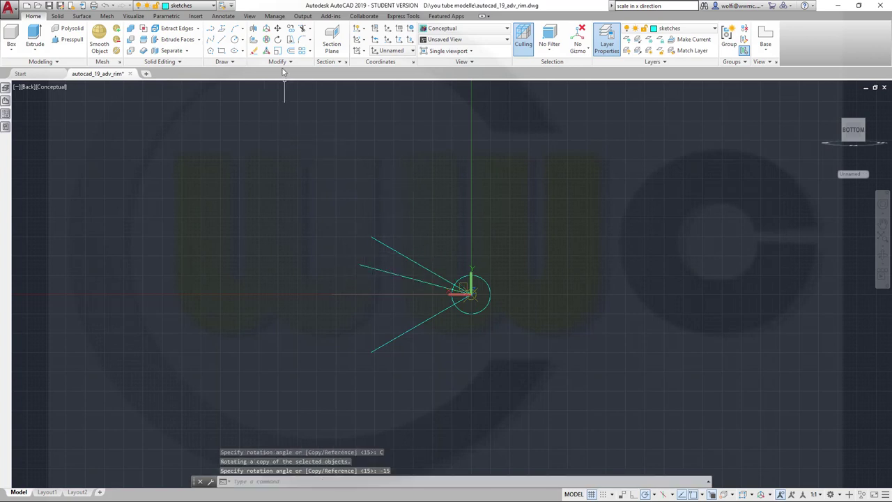
Rotate a copy of the lower slanted line by 15 degrees about the circle's centre, keeping the original.
left_click(277, 40)
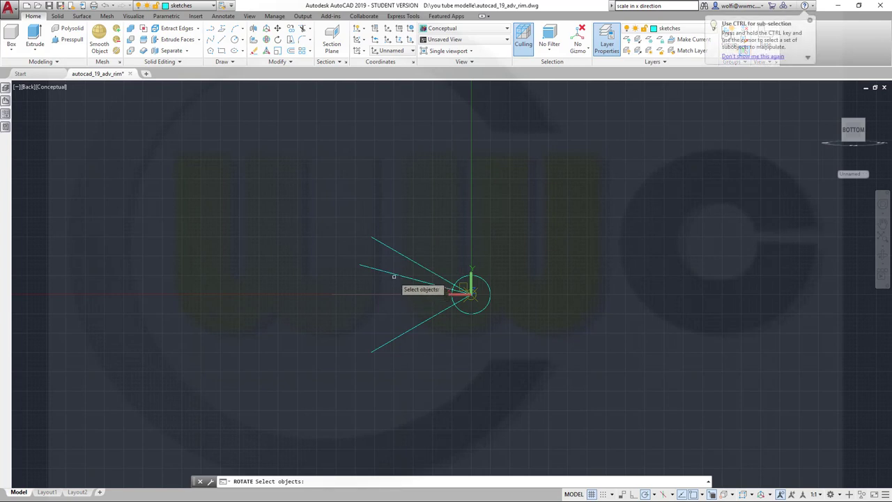
left_click(399, 336)
key("Return")
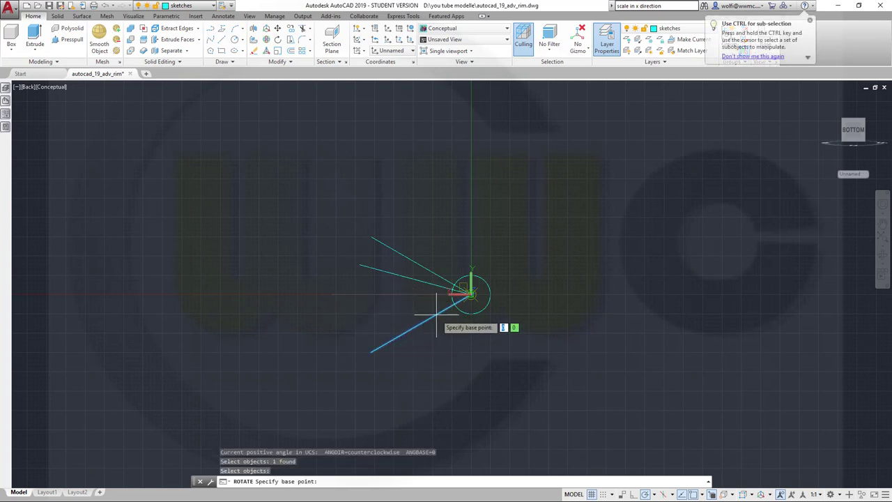
left_click(465, 294)
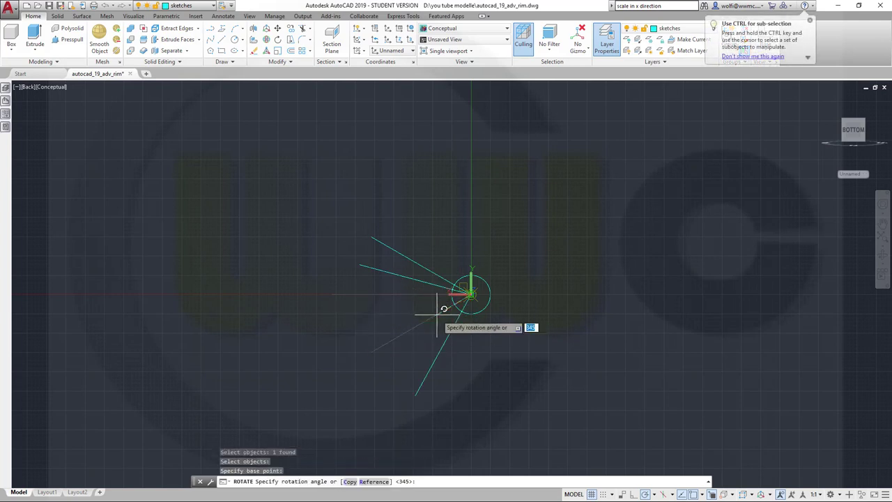
right_click(375, 304)
left_click(398, 342)
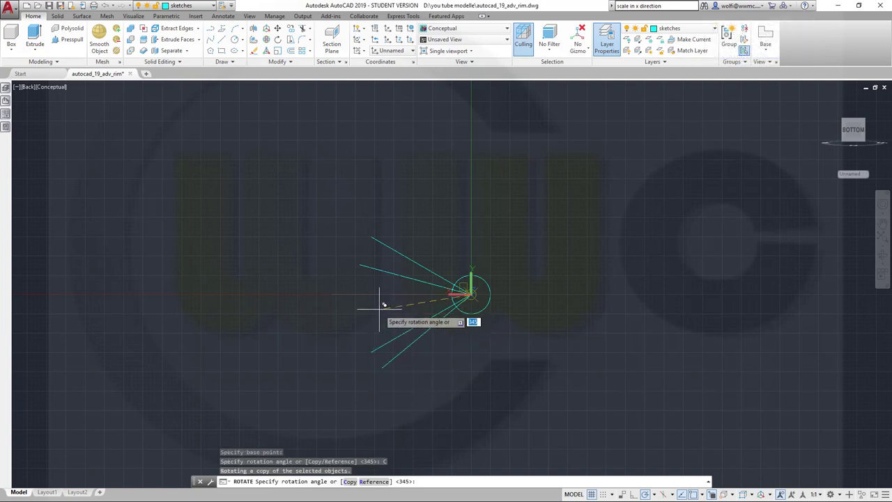
key("Return")
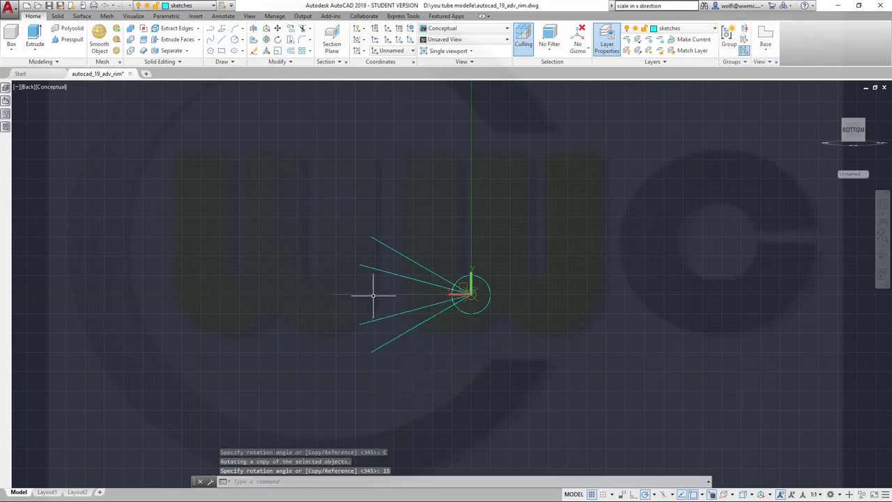
key("Escape")
Turn on the surfaces layer to check the four slanted lines against the wedge-shaped surfaces, and turn the layer off again.
scroll(486, 341, "up", 2)
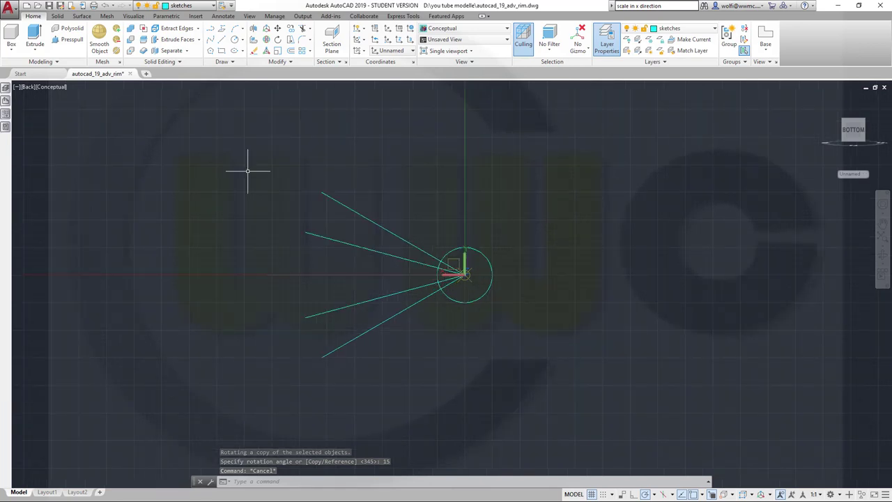
left_click(214, 6)
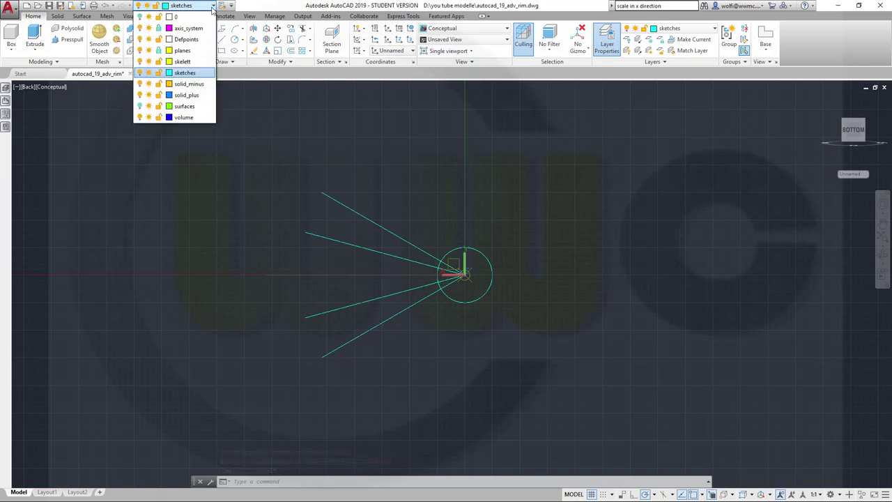
left_click(138, 106)
left_click(290, 238)
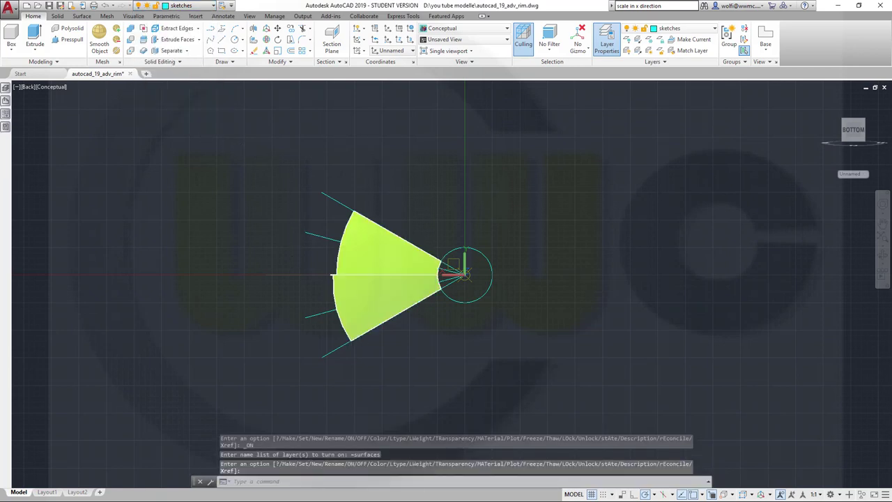
middle_click_drag(306, 227, 302, 253, "shift")
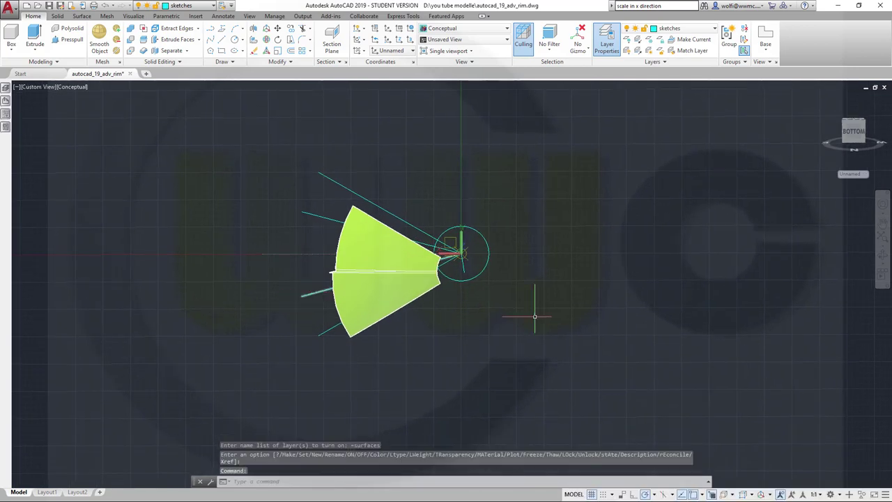
left_click(212, 6)
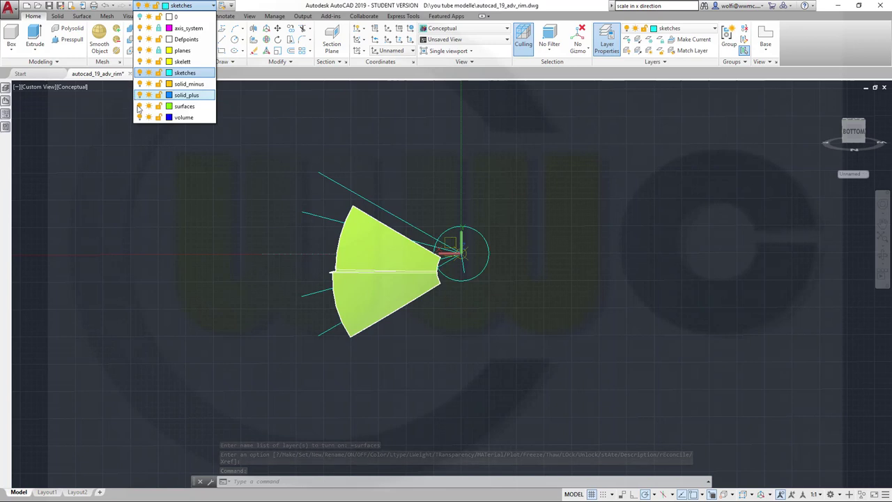
left_click(139, 107)
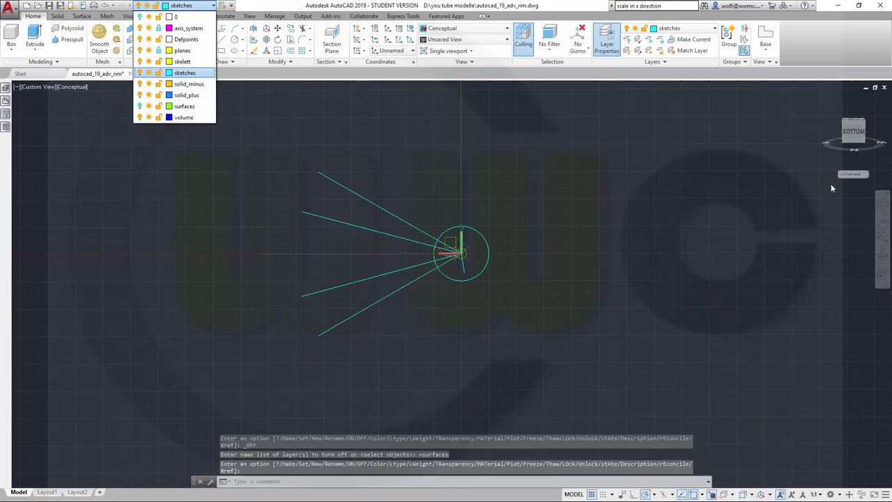
Draw a circle of radius 12 centred on the lower inner slanted line, just outside the existing large circle, using the Nearest snap.
left_click(855, 136)
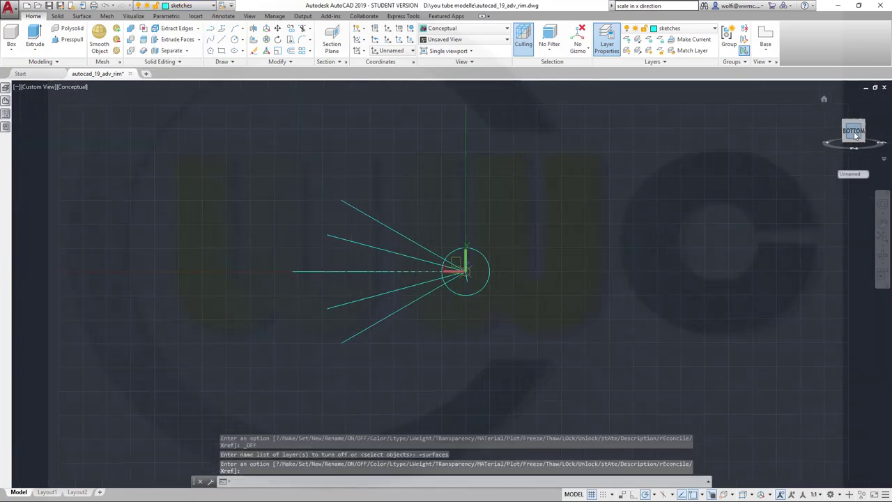
key("Return")
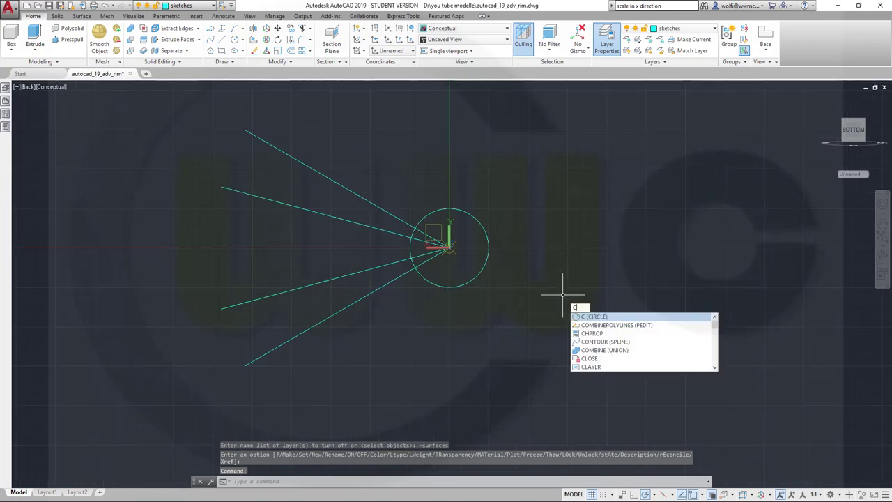
key("Return")
right_click(474, 333, "shift")
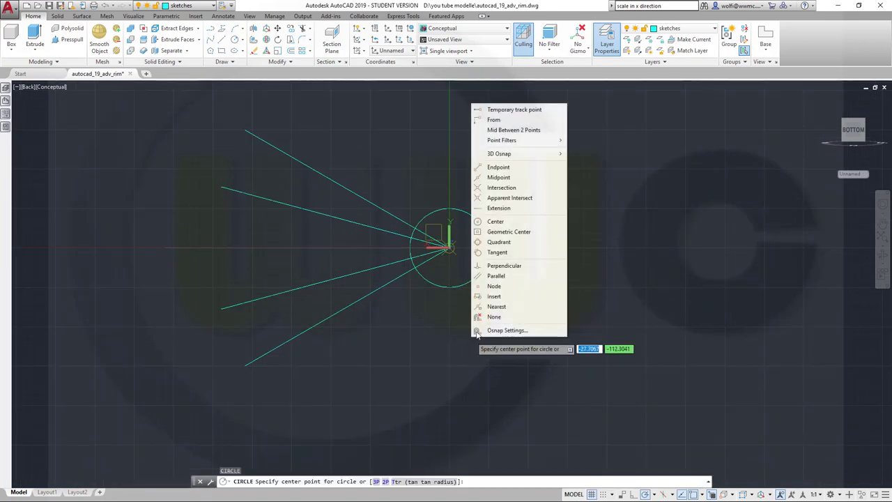
left_click(495, 306)
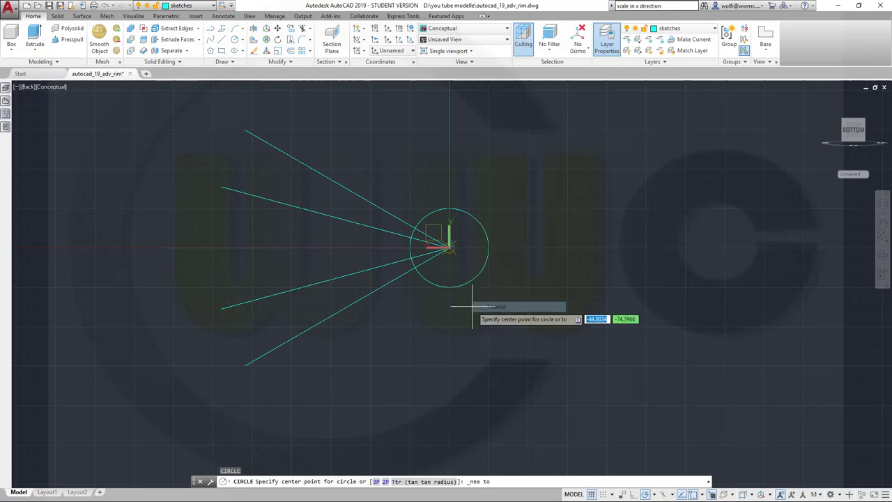
left_click(358, 271)
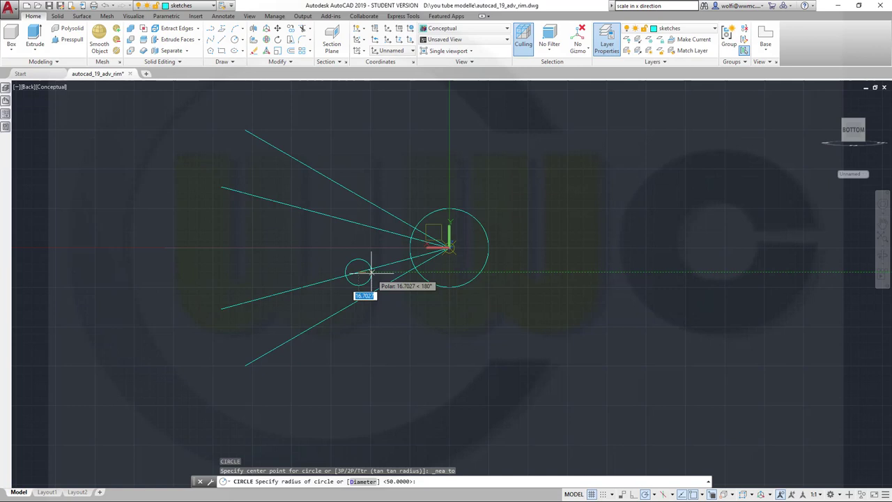
type("1")
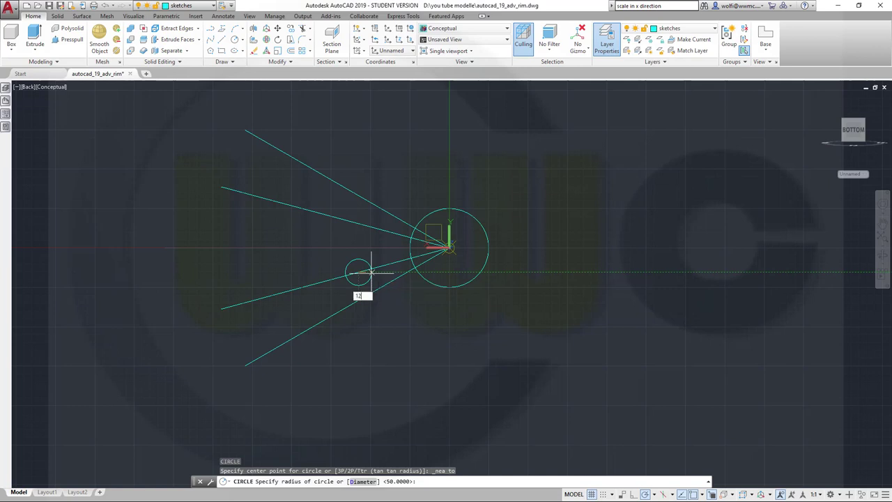
type("2")
key("Return")
Draw a line from the small circle's centre to the outer end of the slanted line it sits on.
scroll(414, 227, "up", 2)
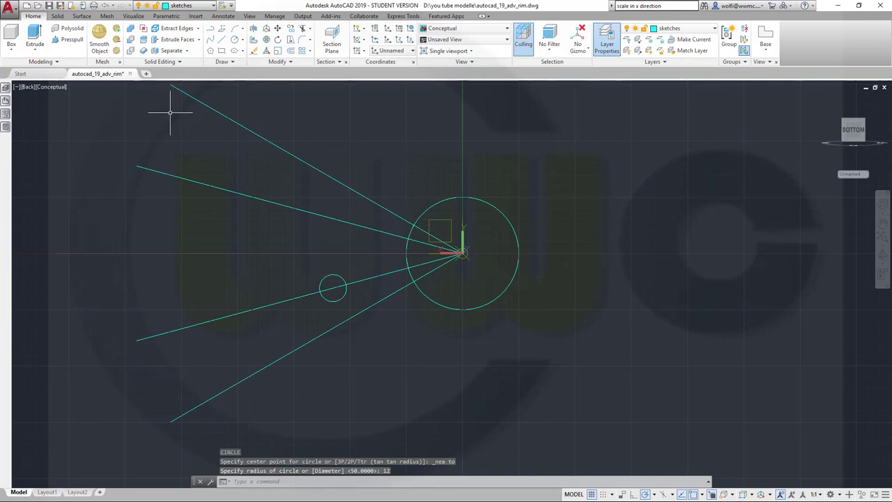
left_click(221, 41)
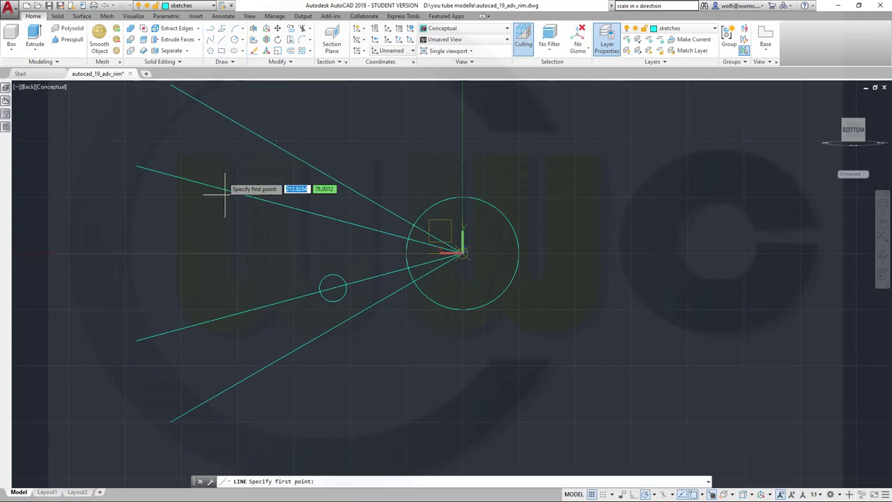
left_click(332, 286)
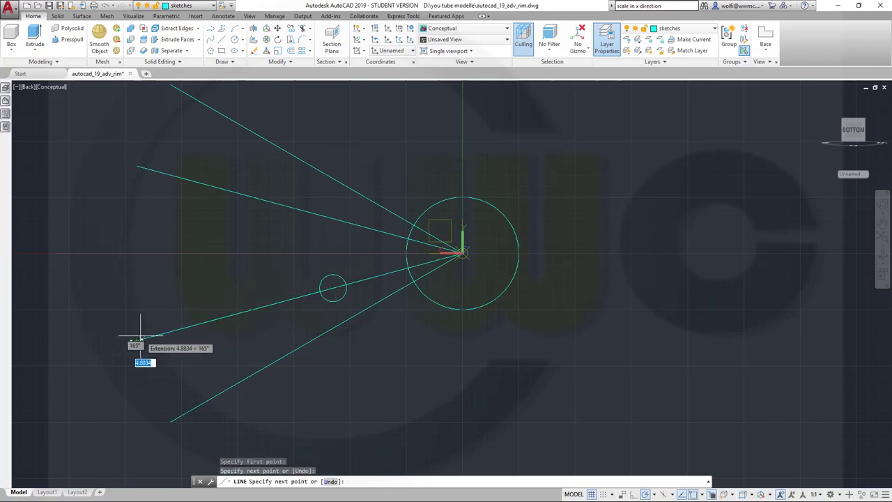
key("Escape")
key("Escape")
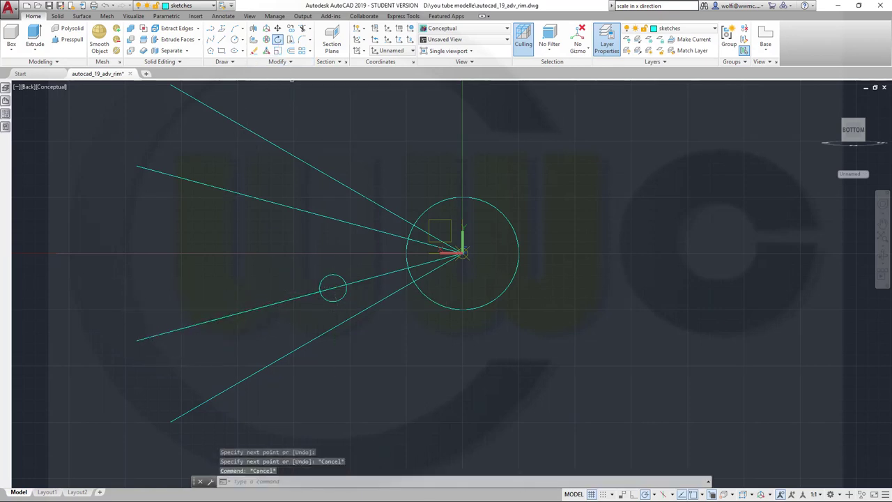
Rotate the short line starting at the small circle's centre by 15 degrees about that centre, without keeping the original.
left_click(278, 39)
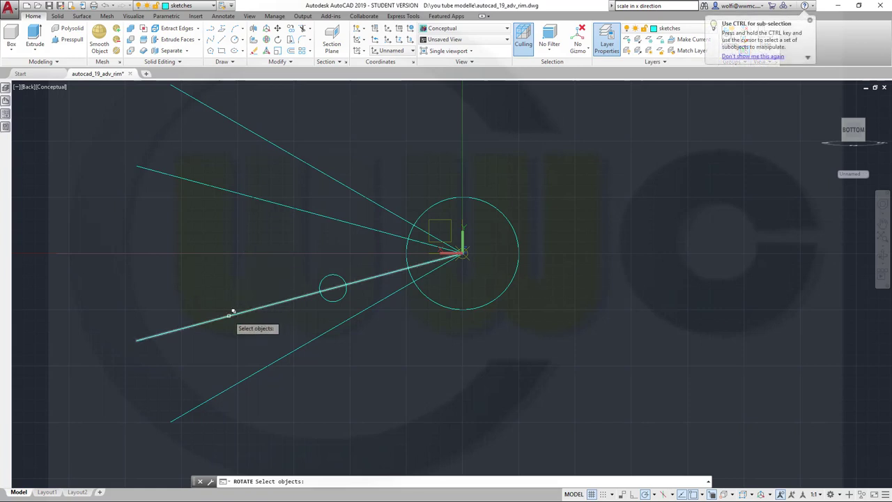
left_click(173, 326)
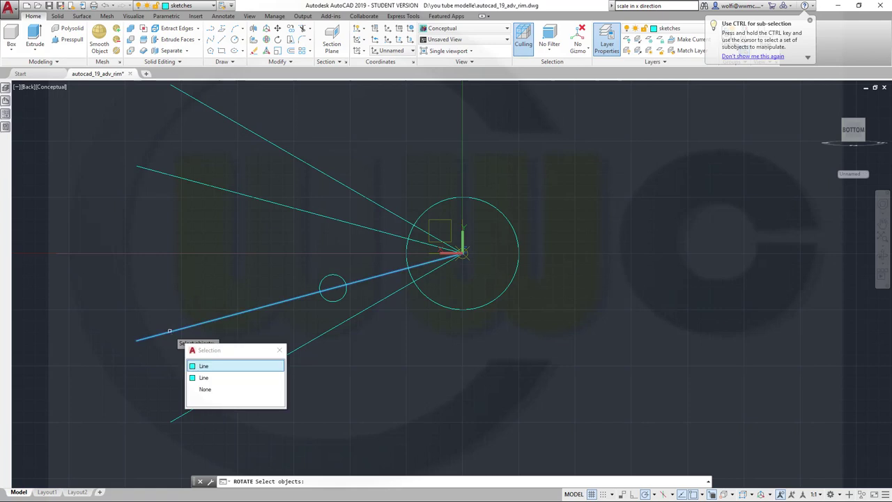
left_click(205, 377)
left_click(205, 377)
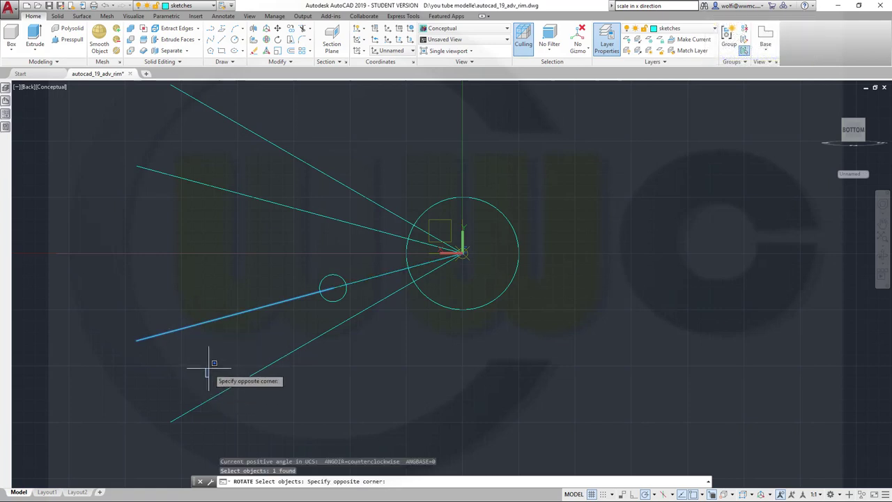
left_click(135, 370)
key("Return")
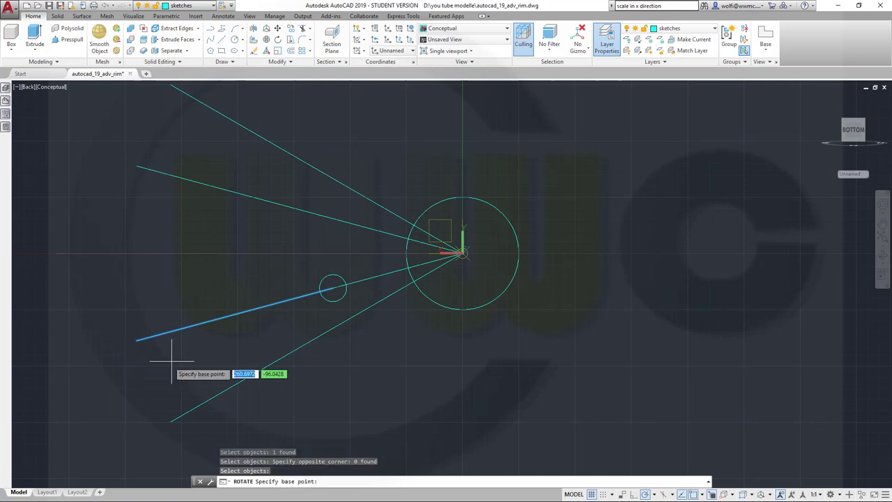
left_click(331, 287)
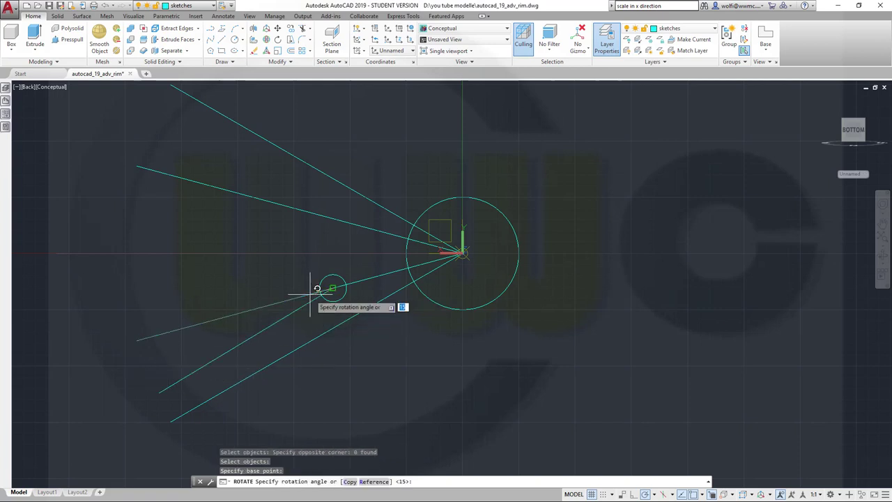
type("15")
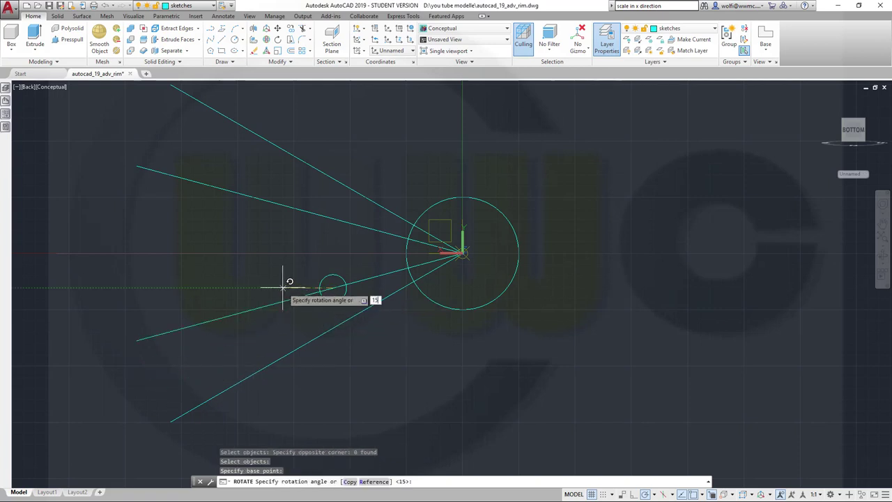
key("Return")
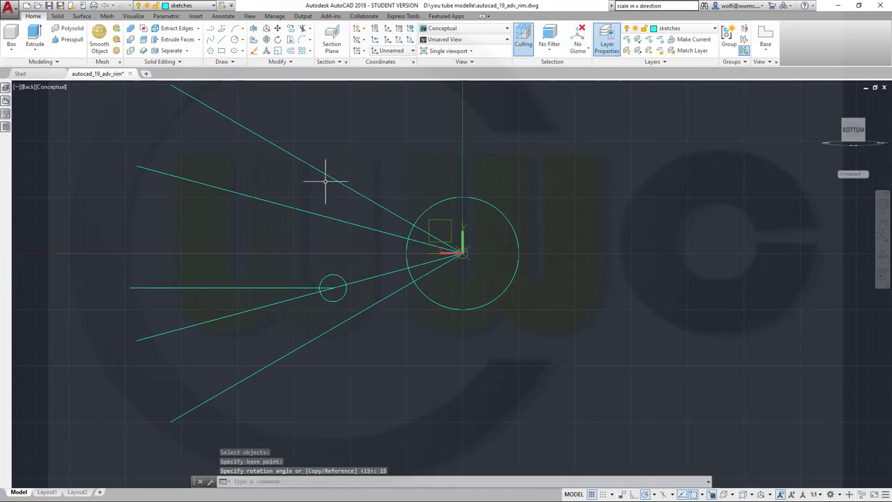
Rotate a copy of the horizontal line by -30 degrees about the small circle's centre, keeping the original.
left_click(277, 41)
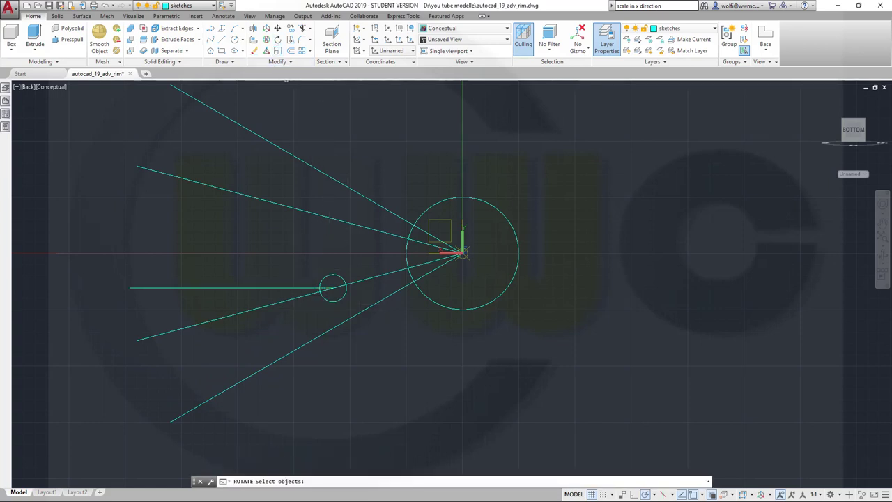
left_click(191, 287)
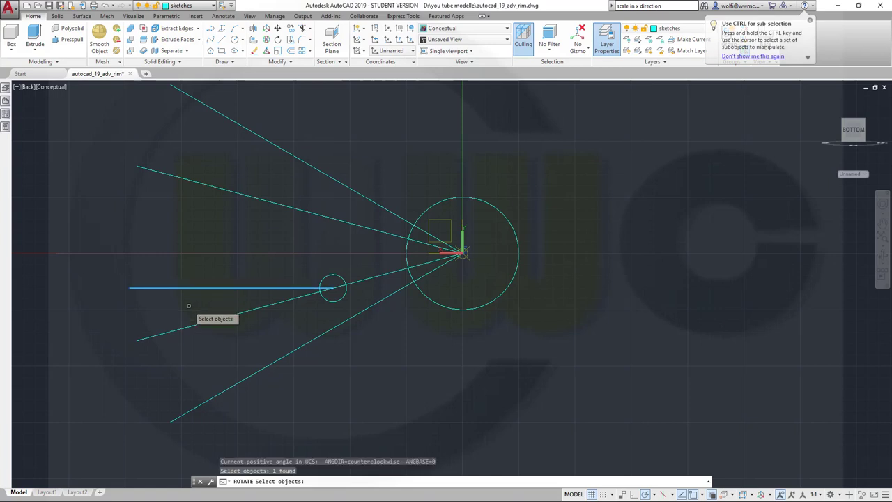
key("Return")
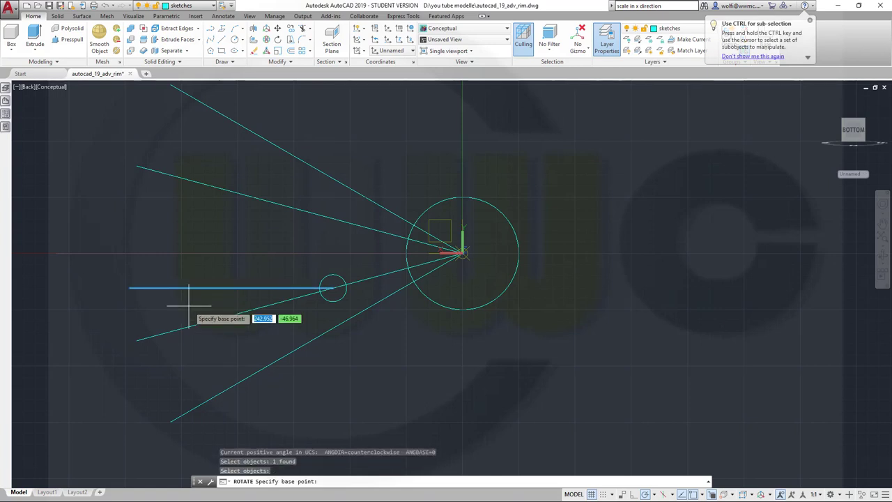
left_click(271, 279)
right_click(258, 276)
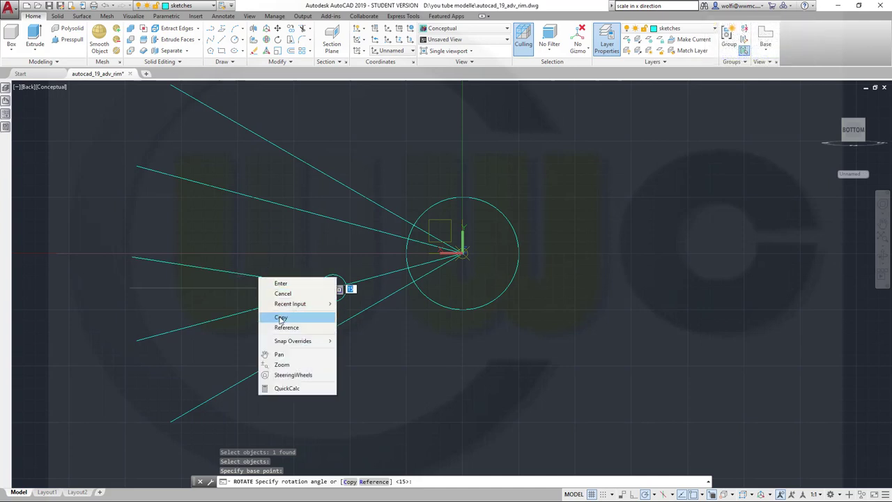
left_click(282, 315)
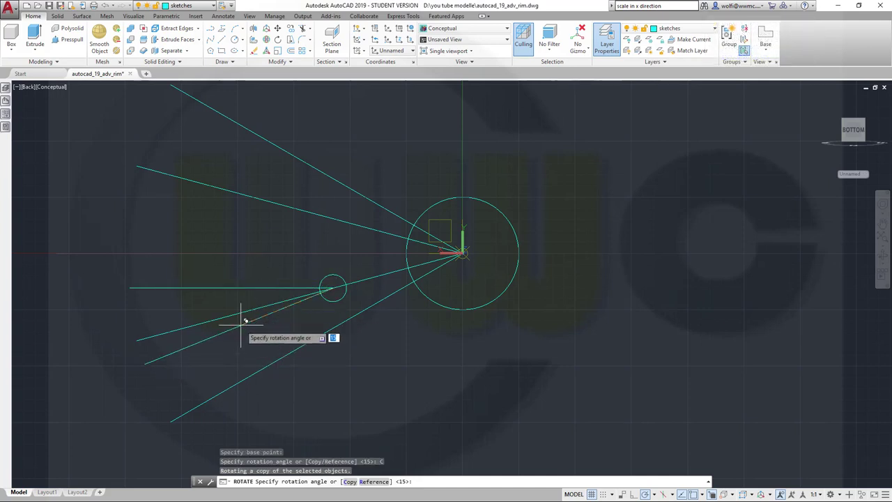
key("Return")
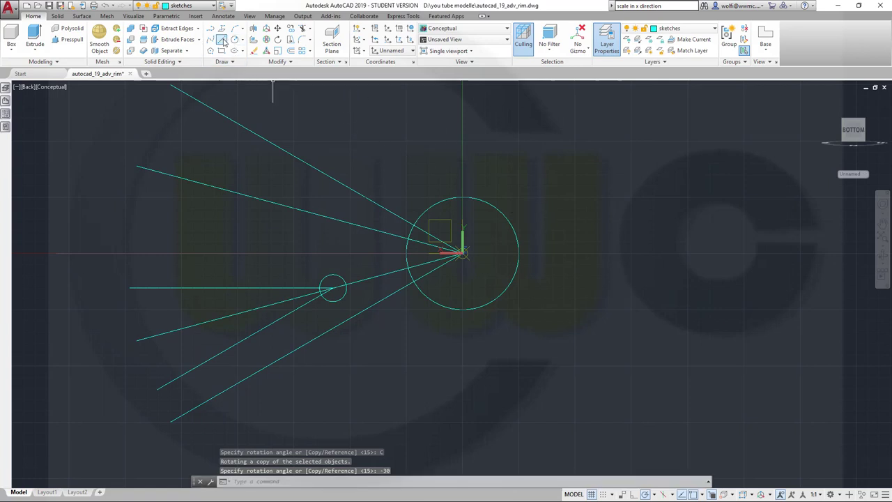
Draw a line along the upper inner slanted line, from a Nearest-snapped point just outside the large circle to its outer end.
type("l")
key("Return")
right_click(289, 185, "shift")
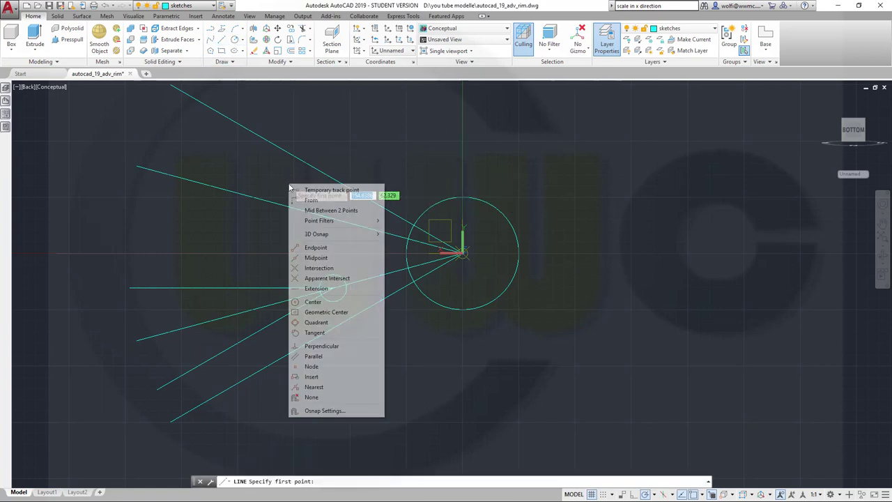
left_click(313, 387)
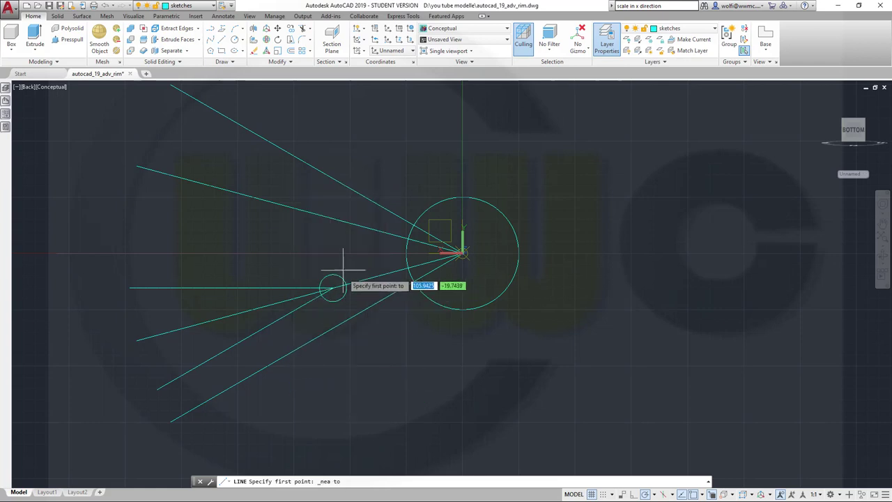
left_click(370, 228)
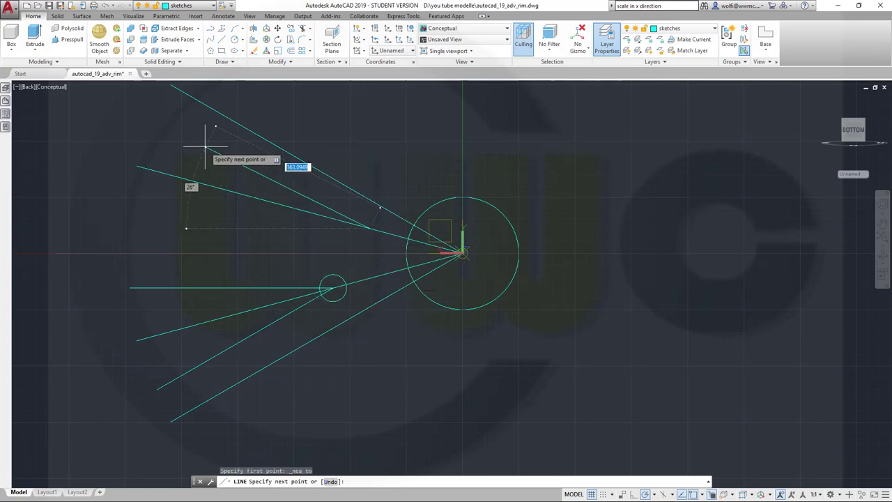
left_click(139, 166)
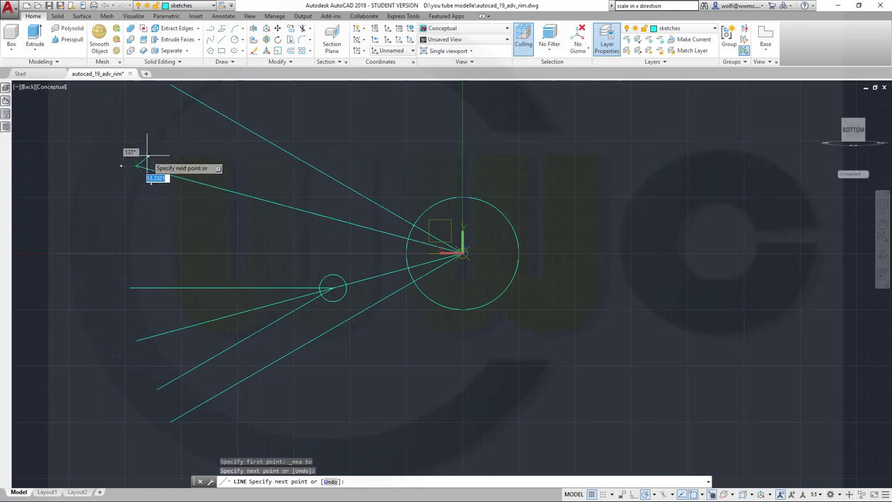
key("Escape")
left_click(161, 169)
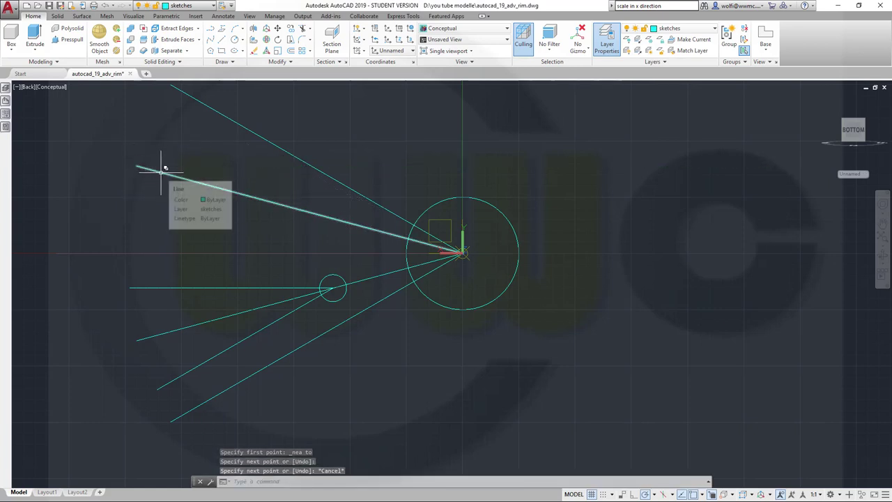
key("Escape")
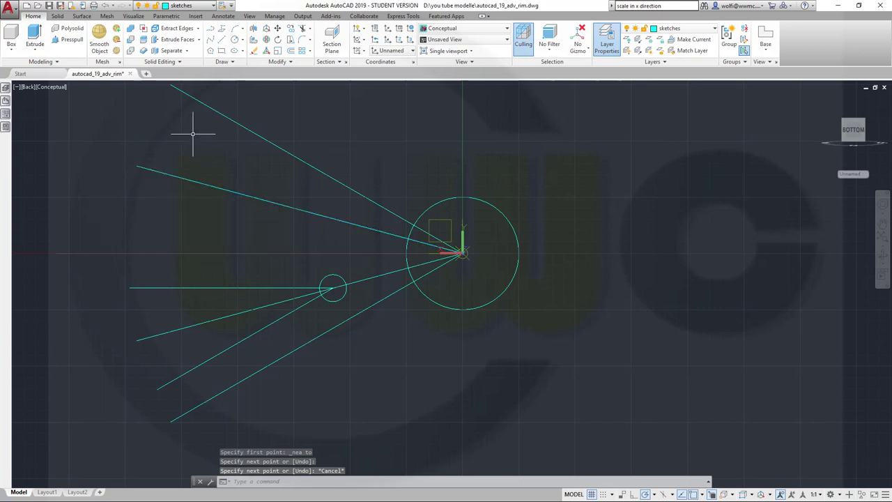
Rotate the new upper line by 15 degrees about its inner end, without keeping the original.
left_click(278, 39)
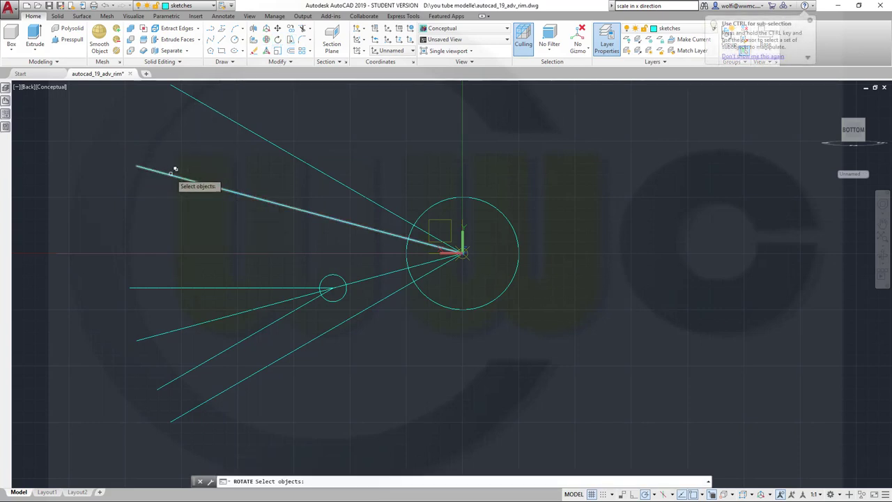
left_click(177, 178)
left_click(205, 222)
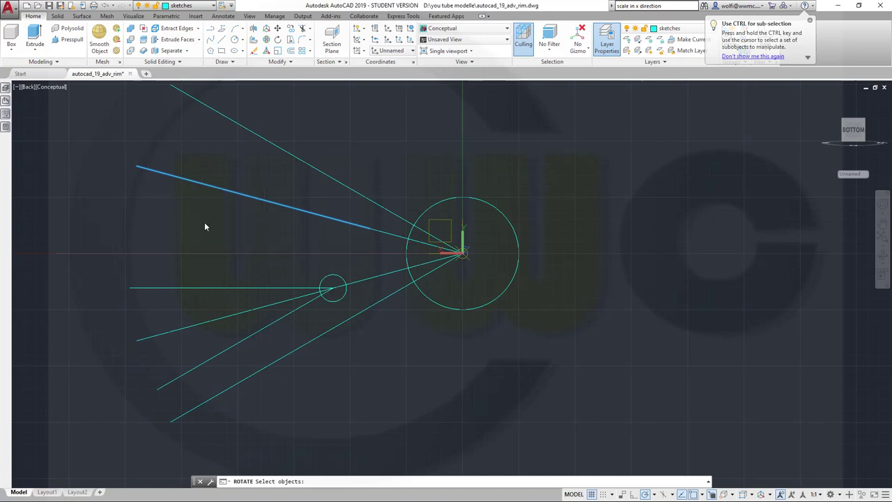
key("Return")
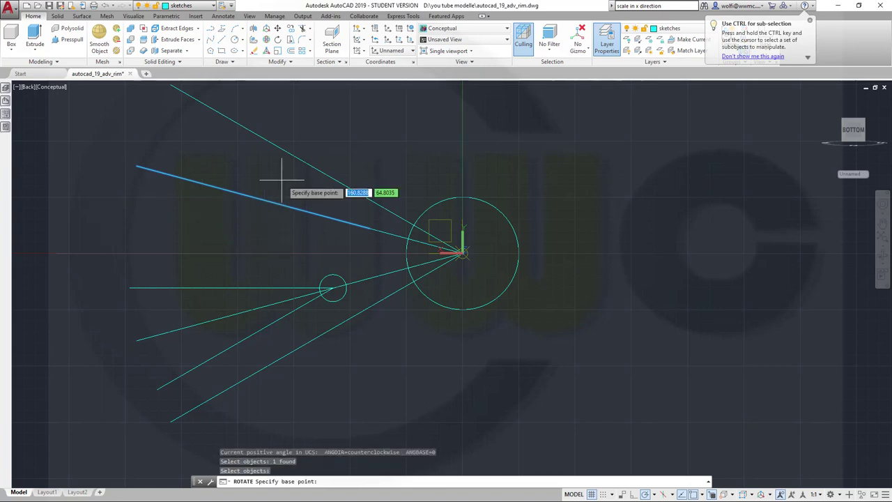
left_click(360, 227)
type("15")
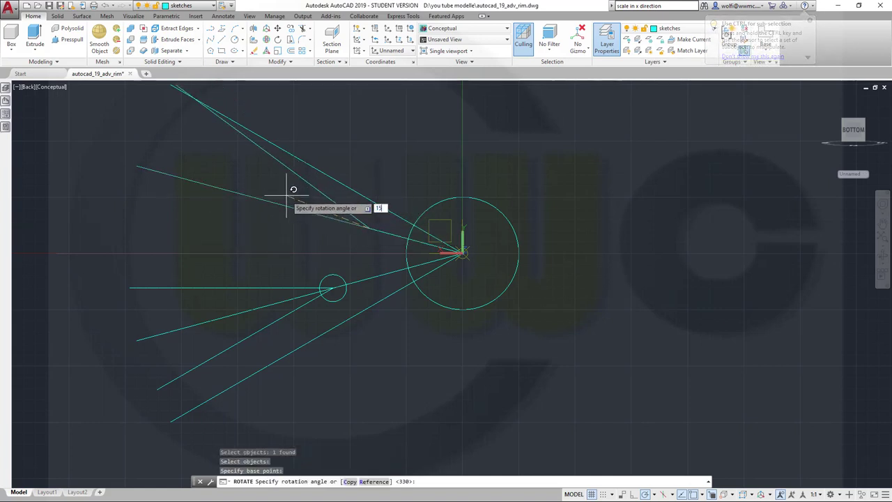
key("Return")
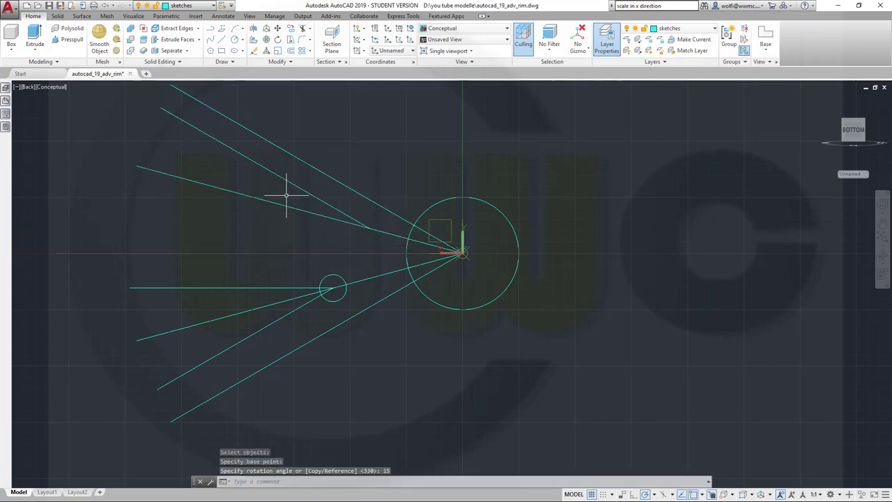
Rotate a copy of the upper rotated line by -30 degrees about its inner end, keeping the original.
left_click(277, 40)
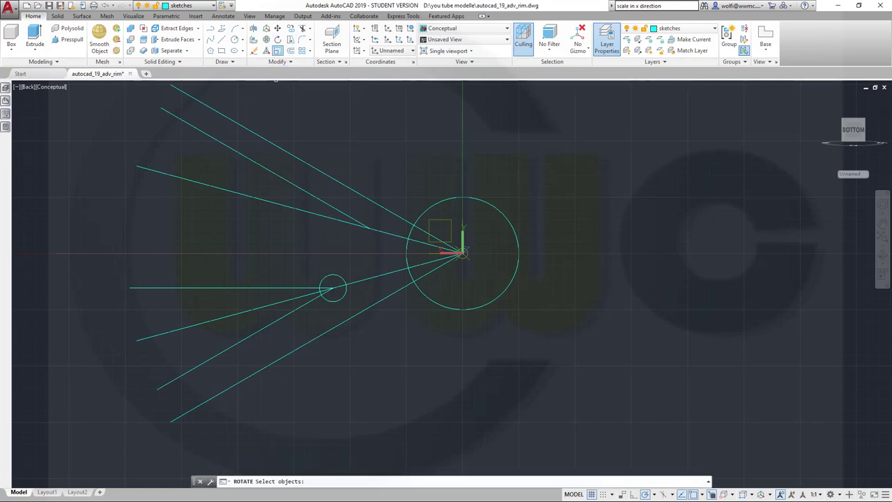
left_click(266, 168)
key("Return")
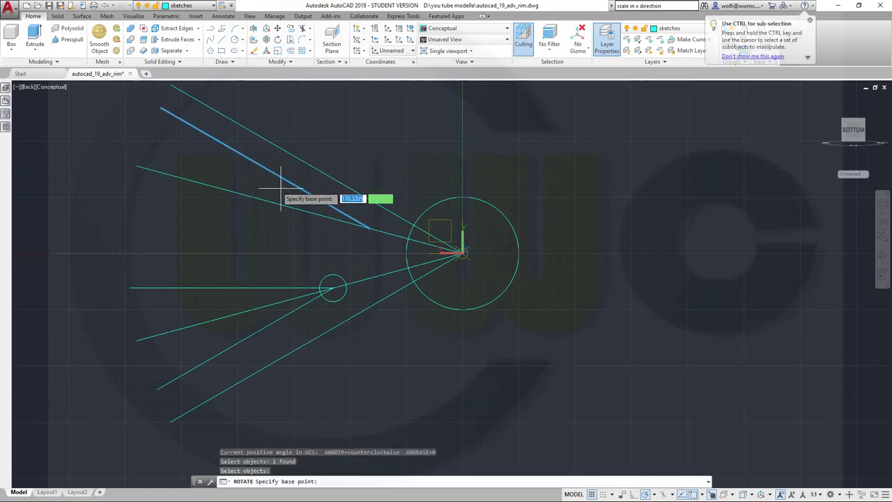
left_click(326, 198)
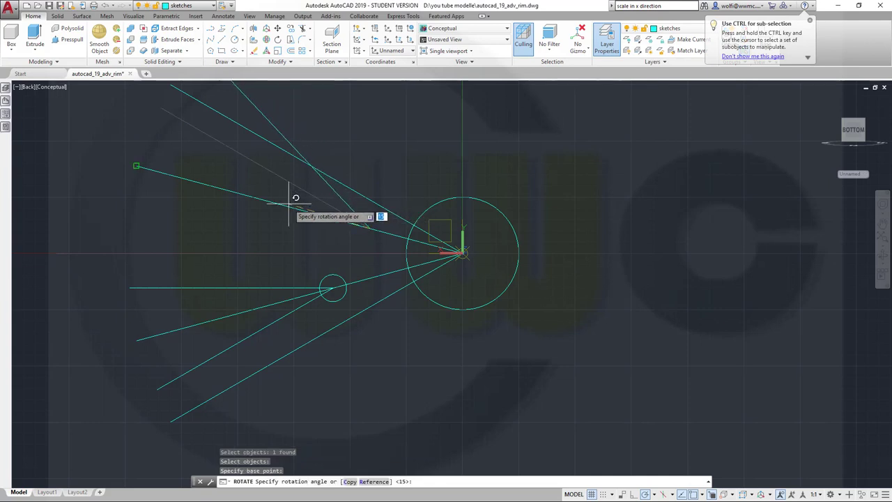
right_click(295, 198)
left_click(310, 239)
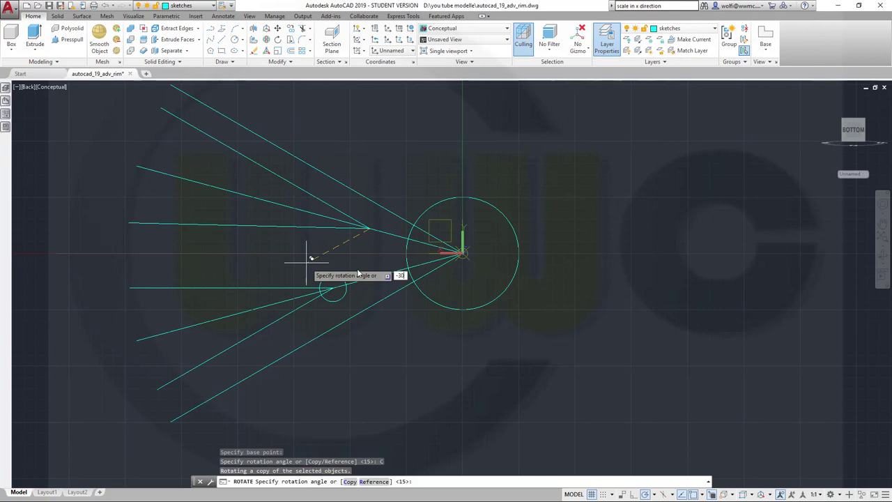
type("-30")
key("Return")
key("Escape")
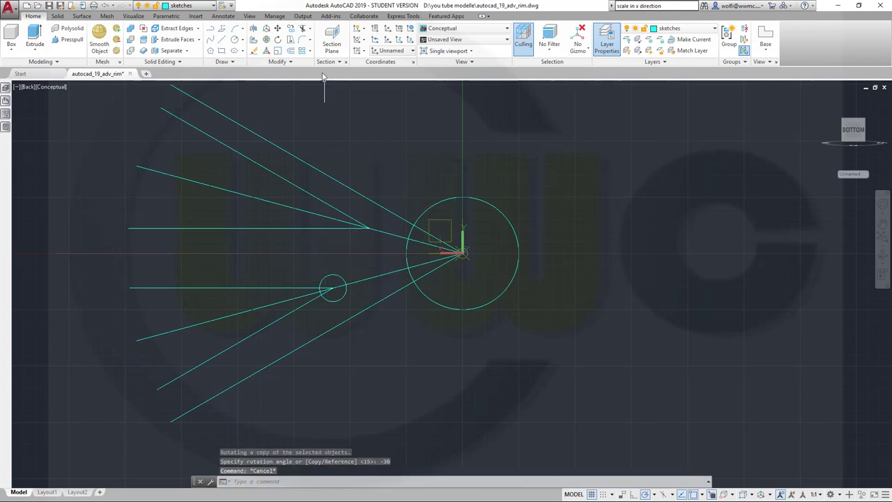
Fillet the two lines that meet at the small circle's centre with a radius of 15.
left_click(305, 53)
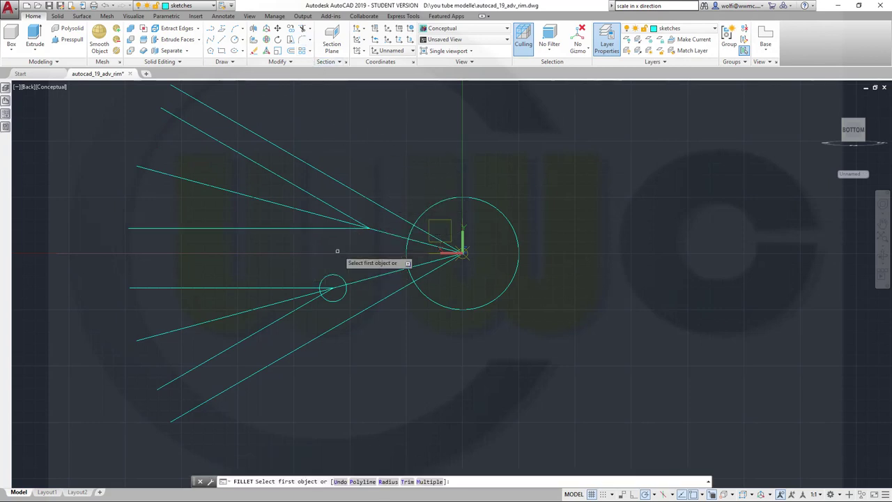
right_click(296, 271)
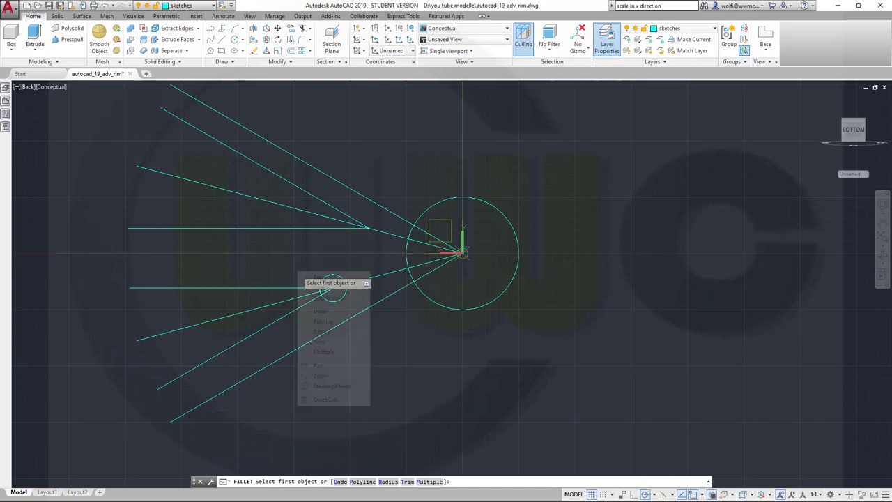
left_click(321, 332)
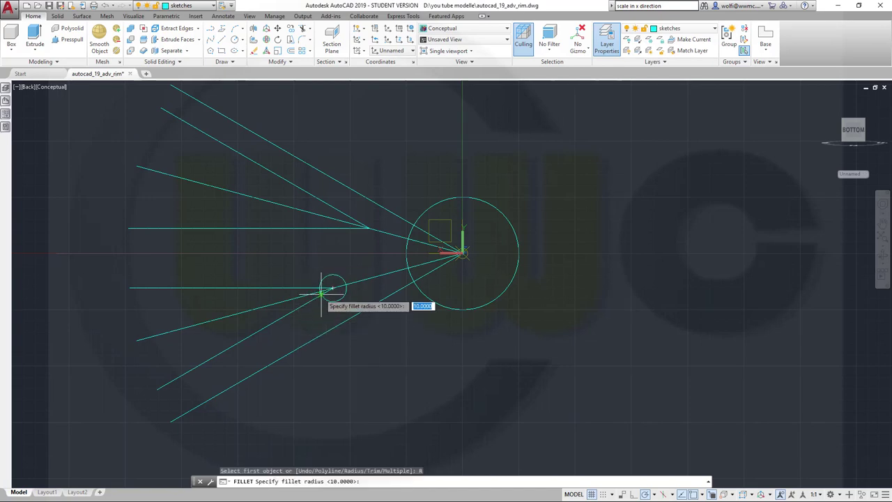
key("Return")
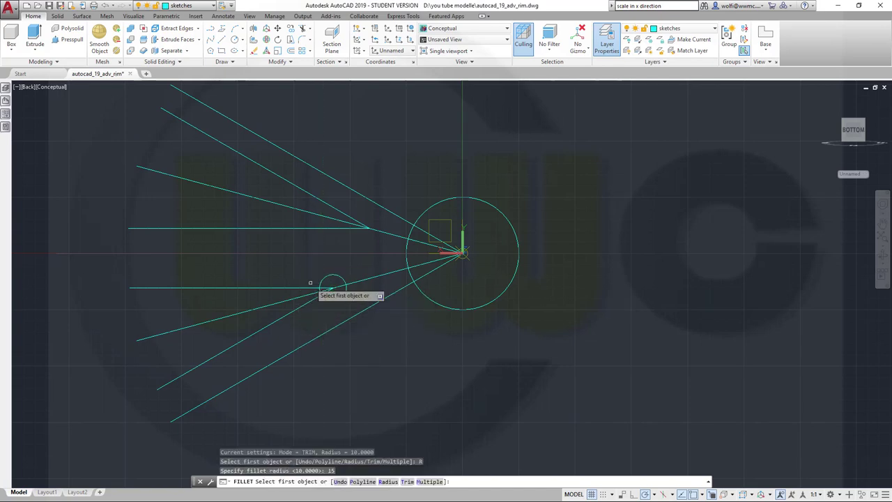
left_click(270, 288)
left_click(289, 313)
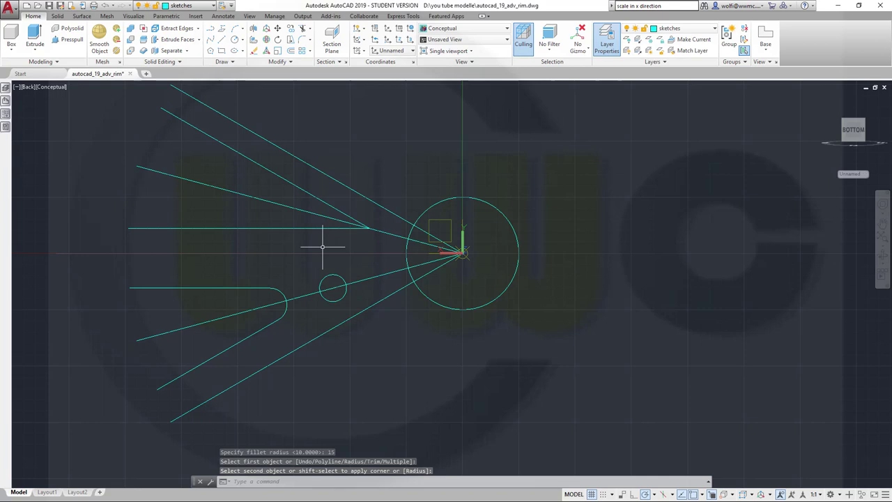
Fillet the inner corner where the two upper rotated lines meet with a radius of 10.
key("Return")
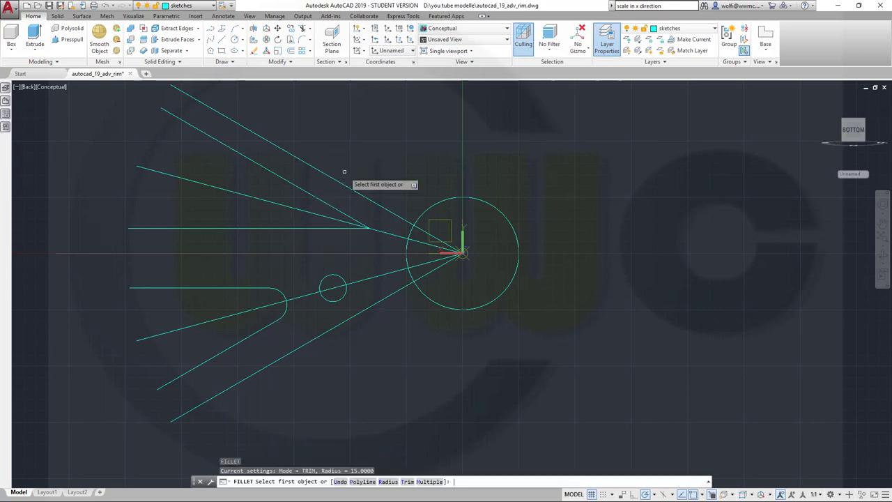
right_click(361, 136)
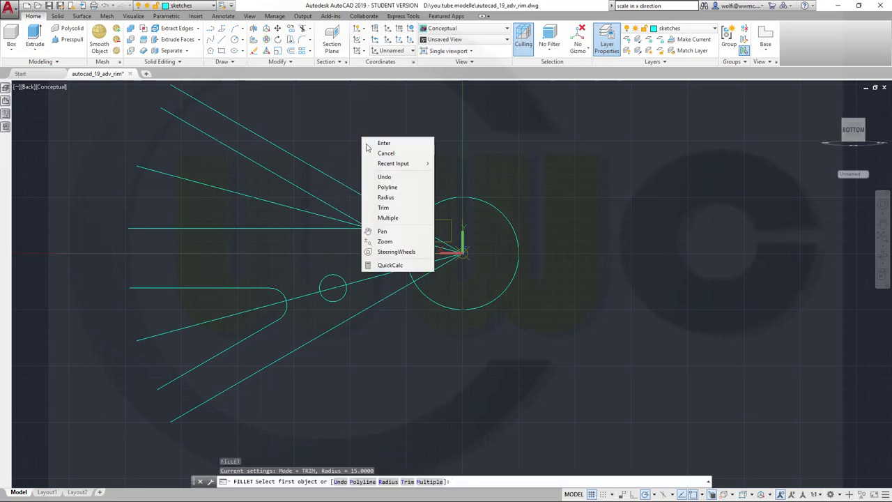
left_click(377, 194)
type("10")
key("Return")
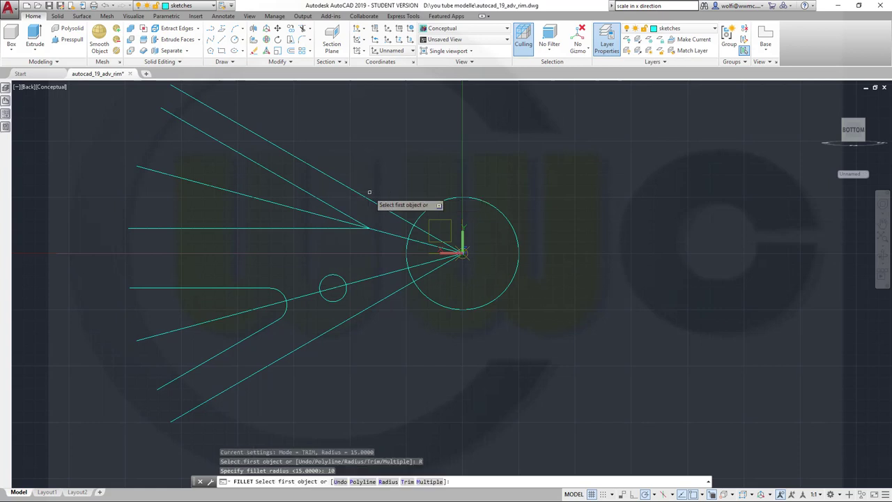
left_click(322, 202)
left_click(317, 229)
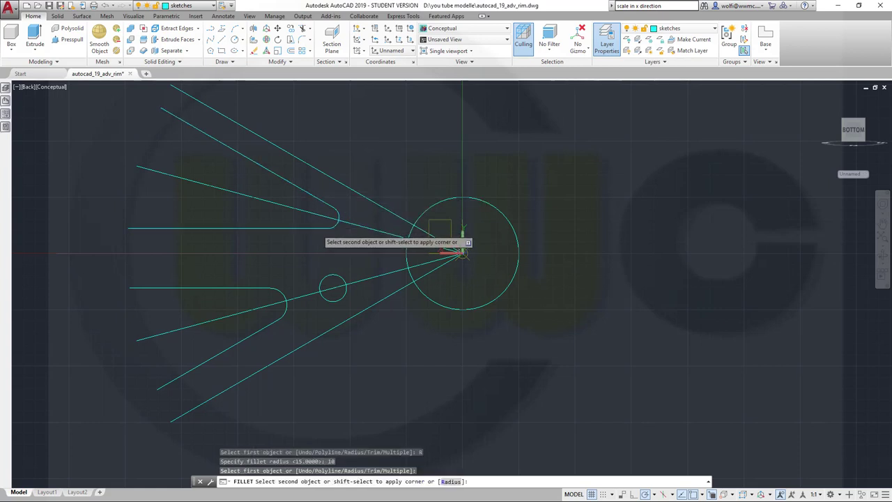
key("Escape")
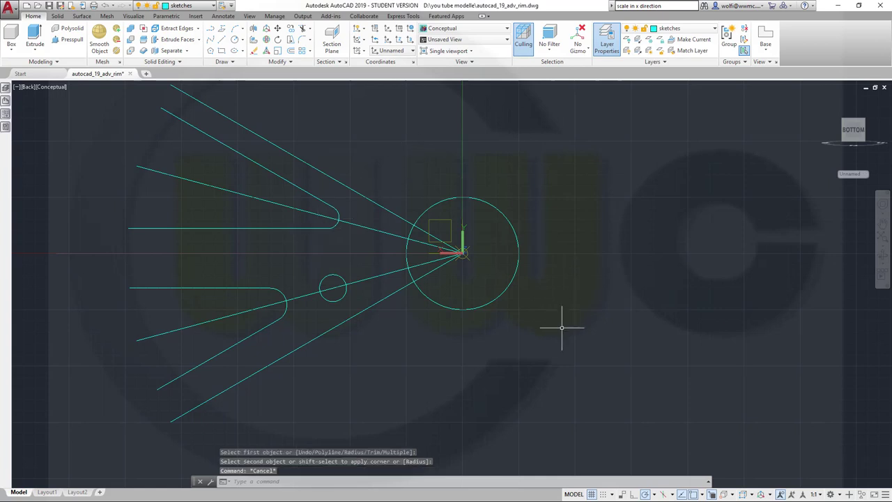
Extrude both filleted V-shaped profiles and the small circle as surfaces to a height of 300.
middle_click_drag(562, 327, 677, 336)
mouse_move(566, 359)
middle_mouse_down("shift")
mouse_move(542, 281)
mouse_move(548, 179)
mouse_move(541, 214)
mouse_move(480, 244)
middle_mouse_up("shift")
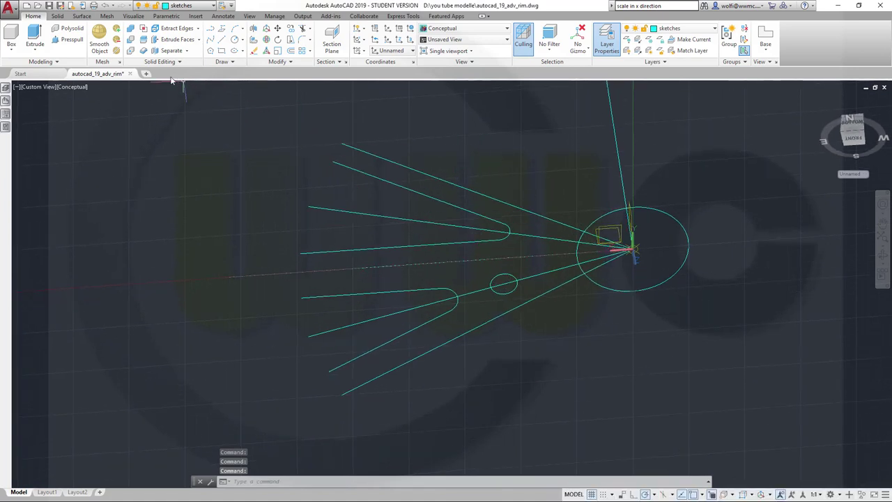
left_click(82, 16)
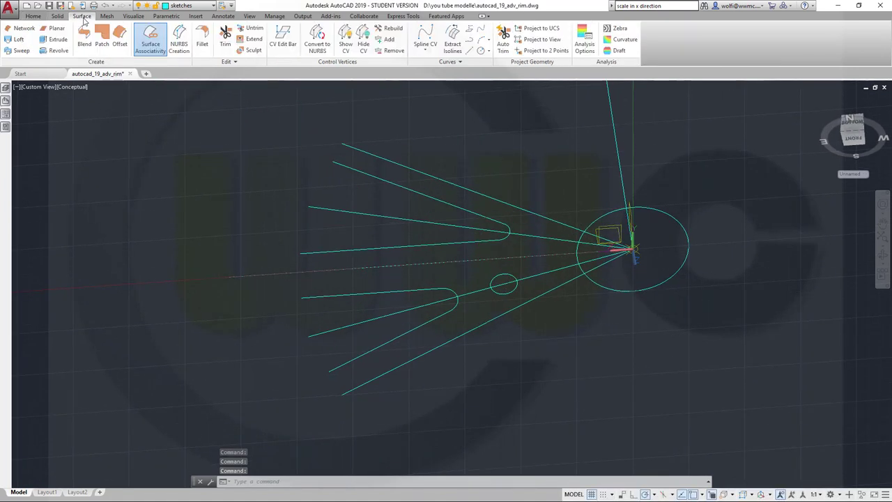
left_click(55, 39)
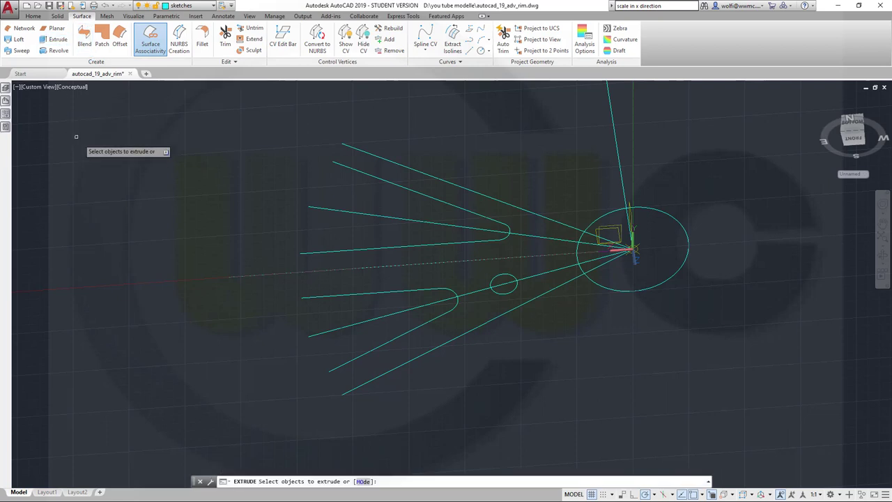
left_click(403, 186)
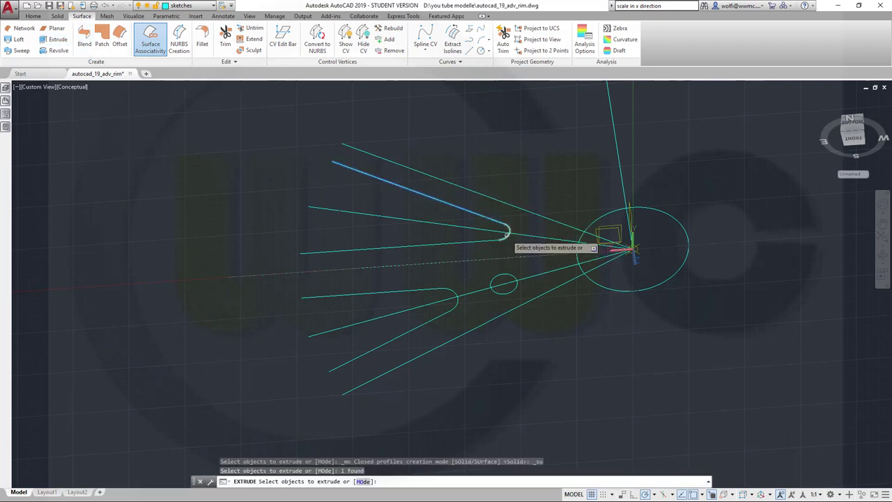
left_click(507, 233)
left_click(422, 244)
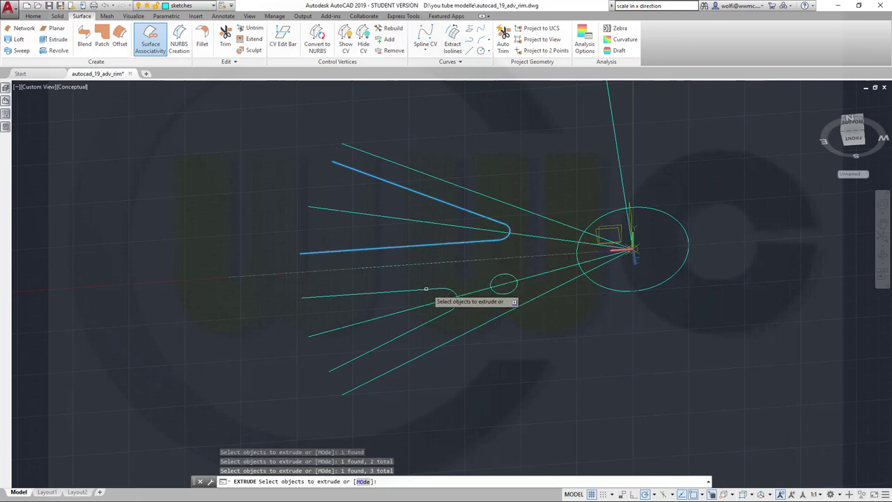
left_click(425, 289)
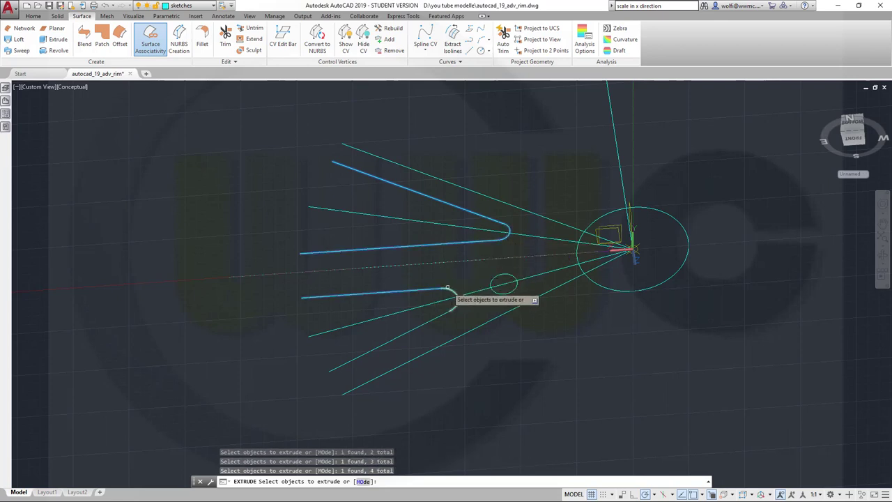
left_click(464, 319)
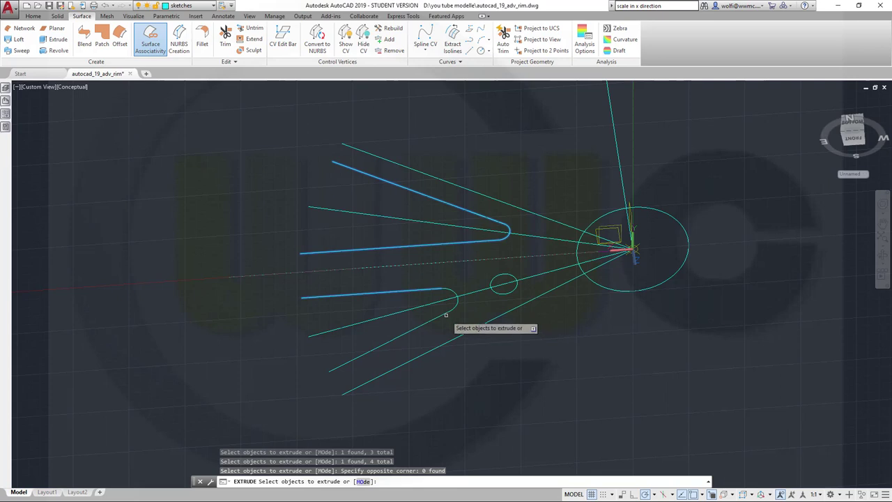
left_click(441, 315)
left_click(454, 307)
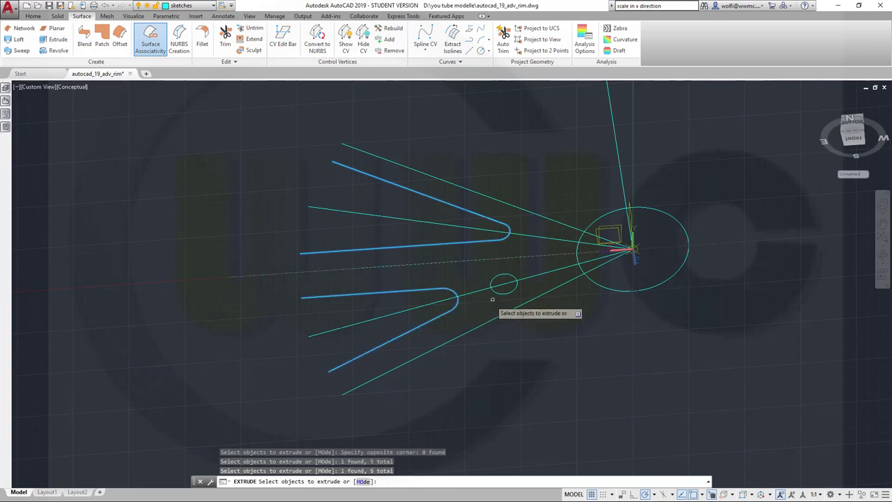
left_click(504, 293)
right_click(545, 171)
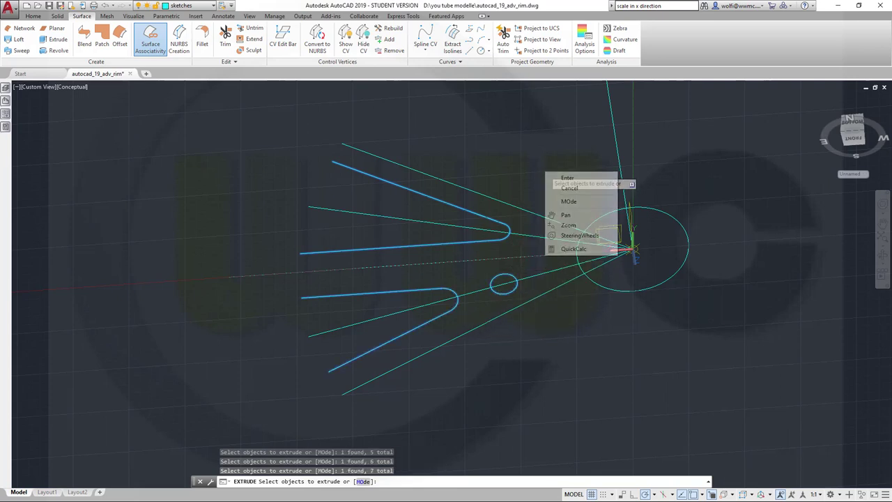
left_click(555, 175)
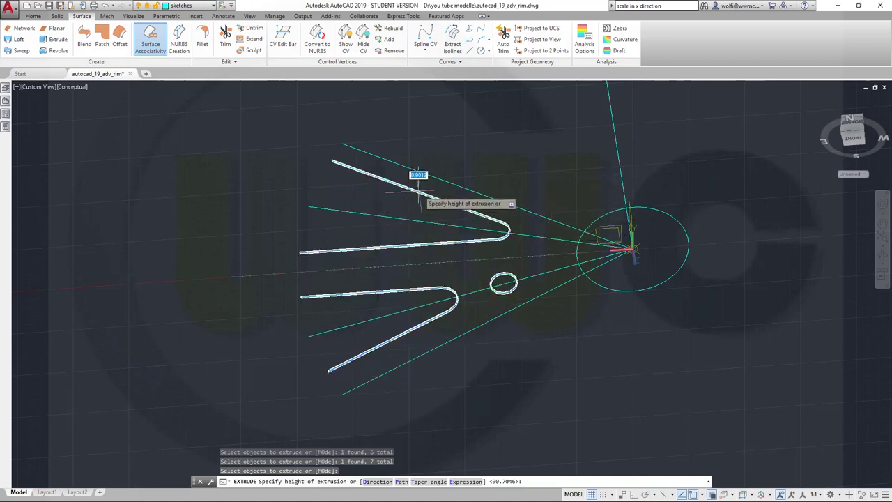
middle_click_drag(423, 179, 466, 266, "shift")
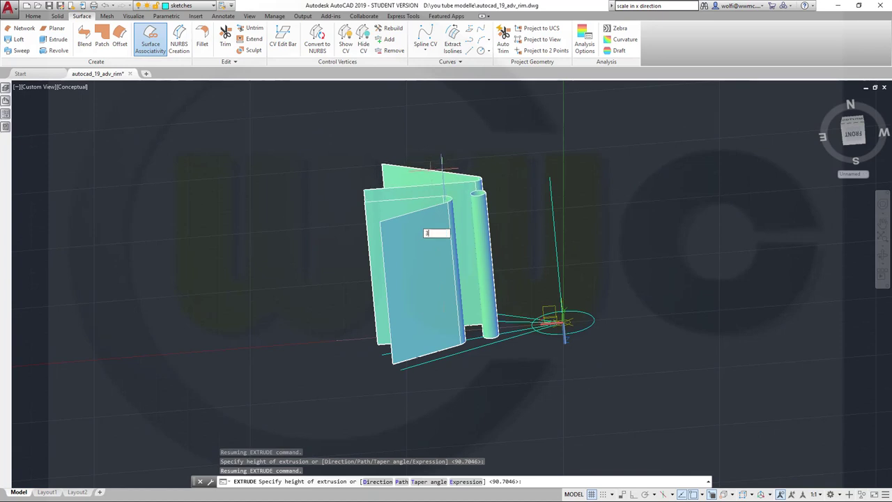
key("Return")
key("Escape")
key("Escape")
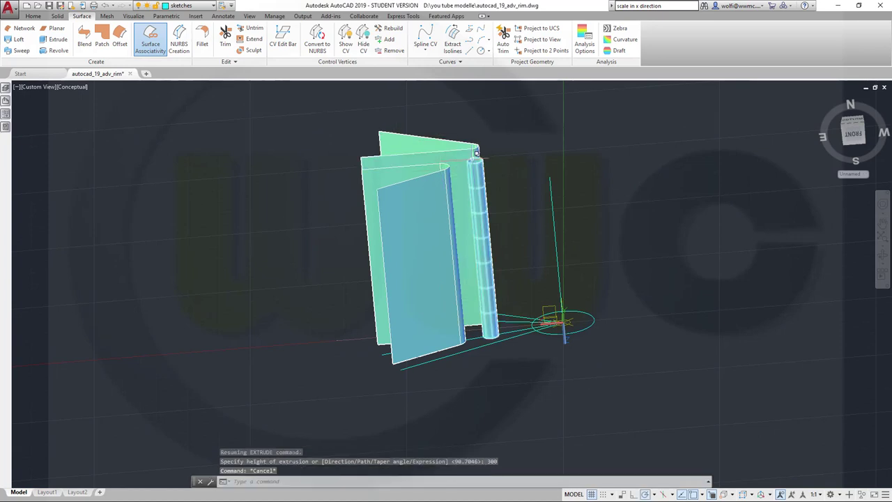
Move all the newly extruded surfaces to the solid_minus layer.
left_click(533, 185)
left_click(313, 123)
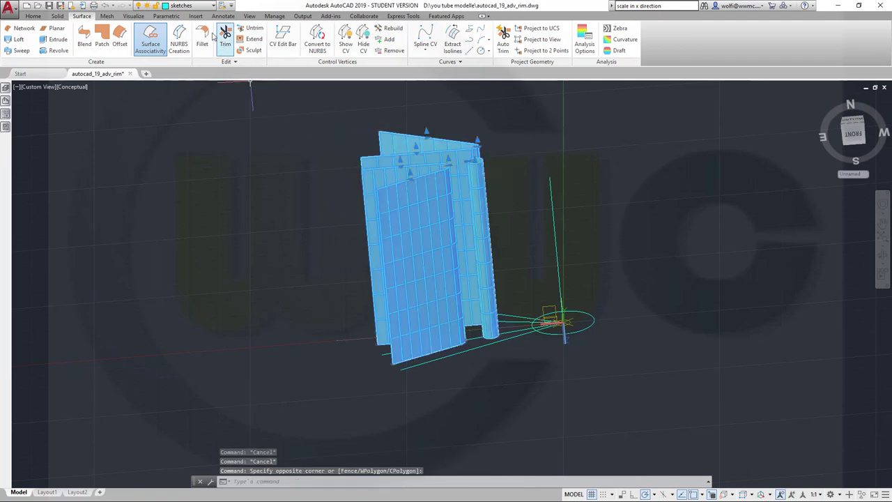
left_click(211, 6)
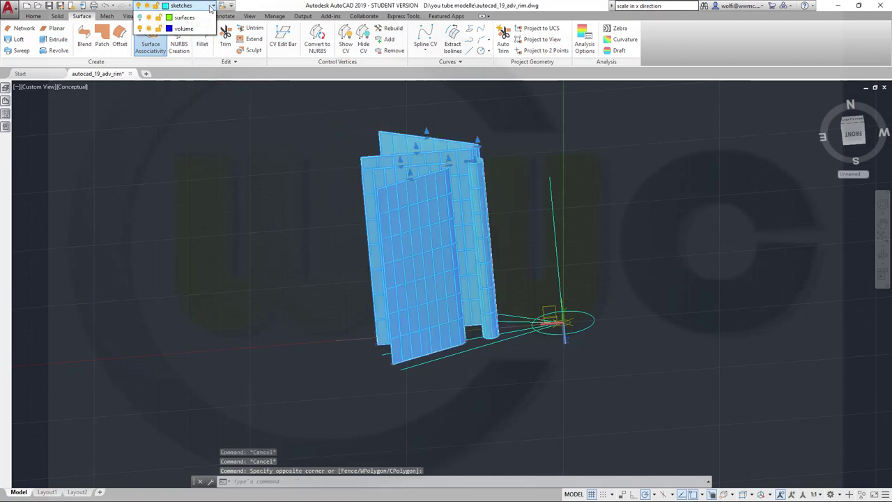
left_click(190, 83)
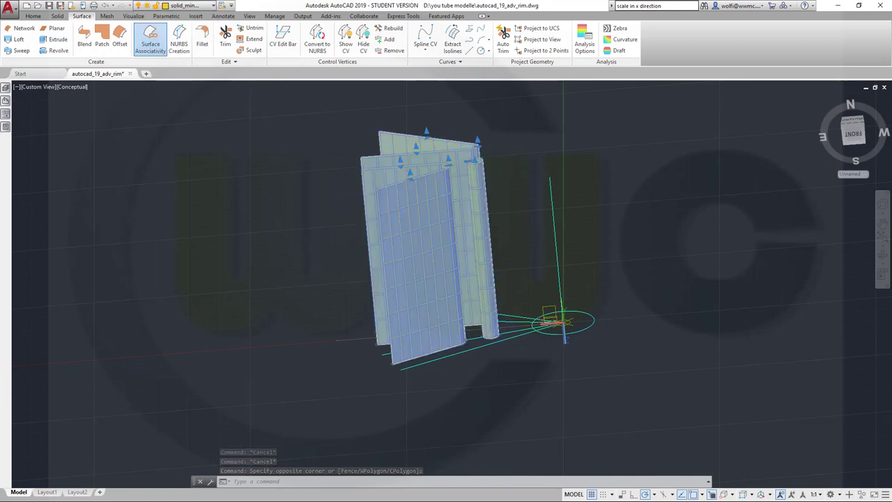
key("Escape")
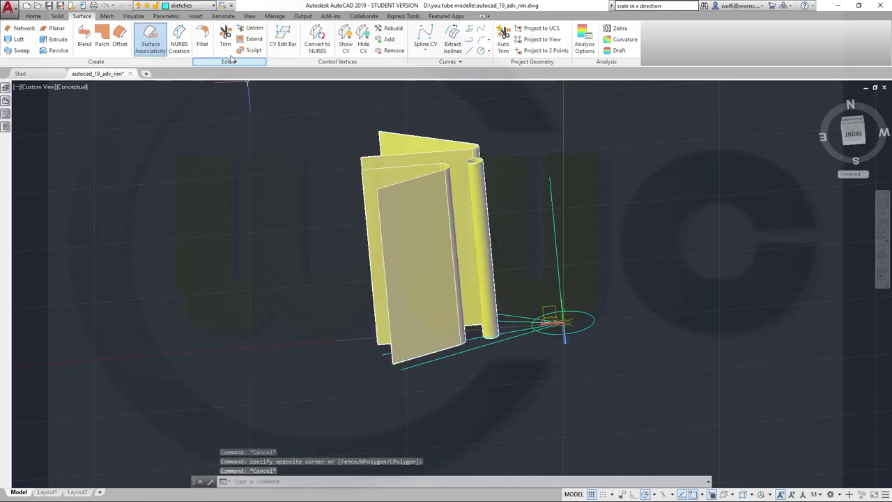
Turn on the surfaces layer, keeping sketches as the current layer.
left_click(213, 6)
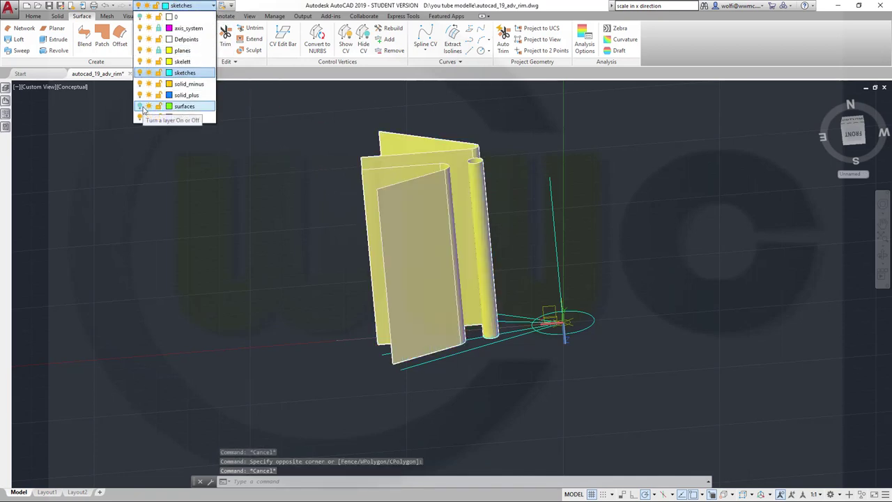
left_click(140, 106)
left_click(283, 203)
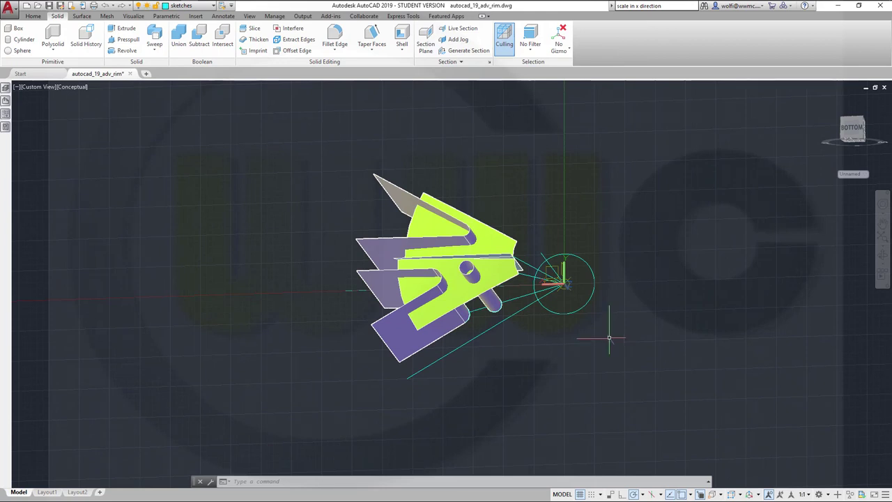
Union the three extruded surfaces of the upper V-shaped profile, continuing despite the loss of associativity.
middle_click_drag(609, 338, 603, 361)
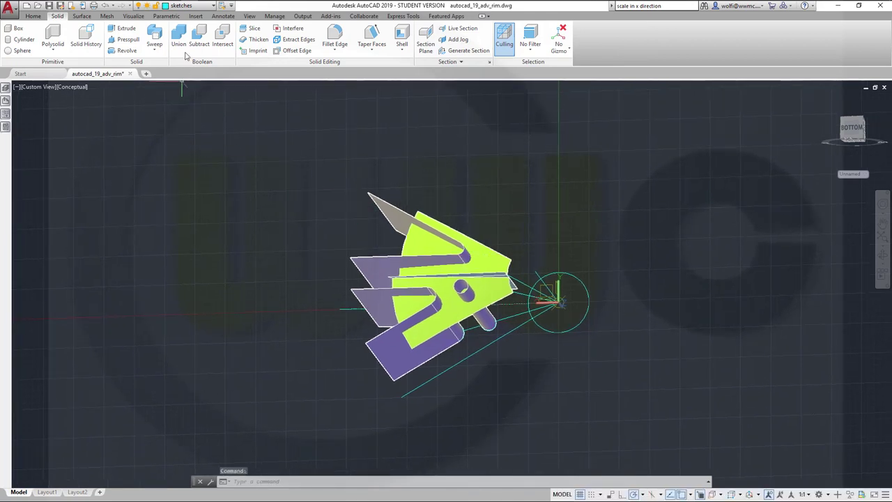
left_click(178, 36)
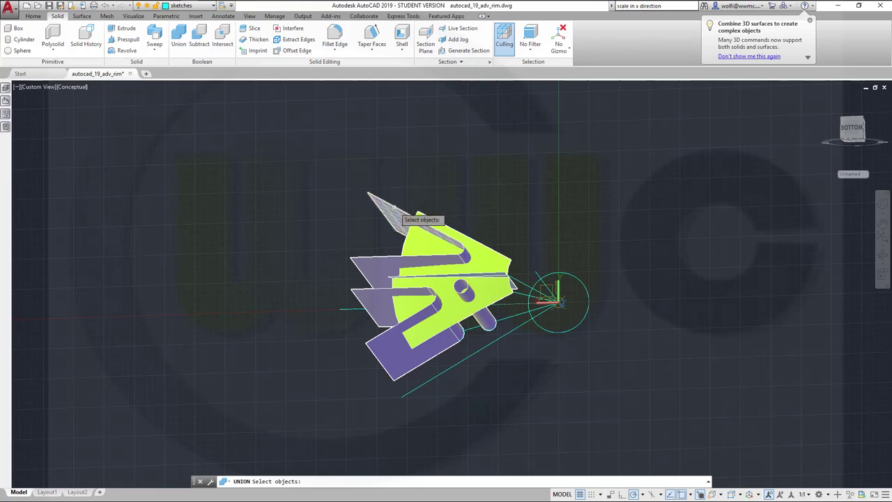
left_click(391, 210)
left_click(468, 245)
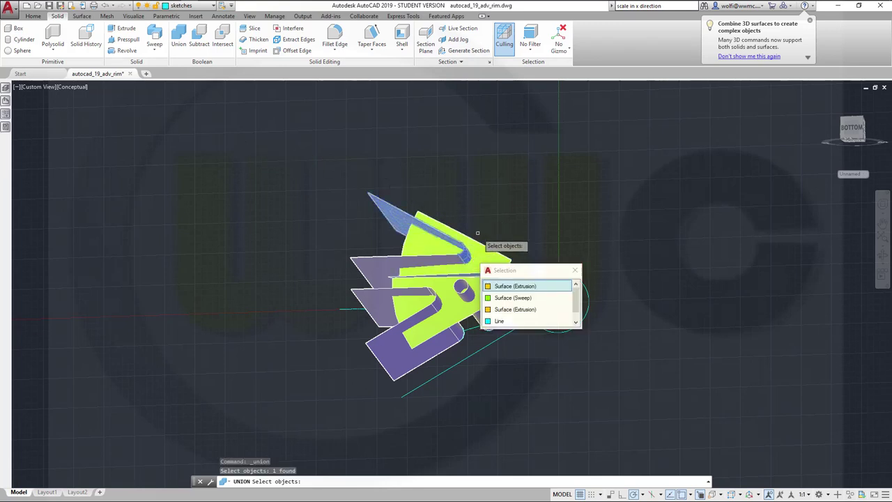
left_click(504, 287)
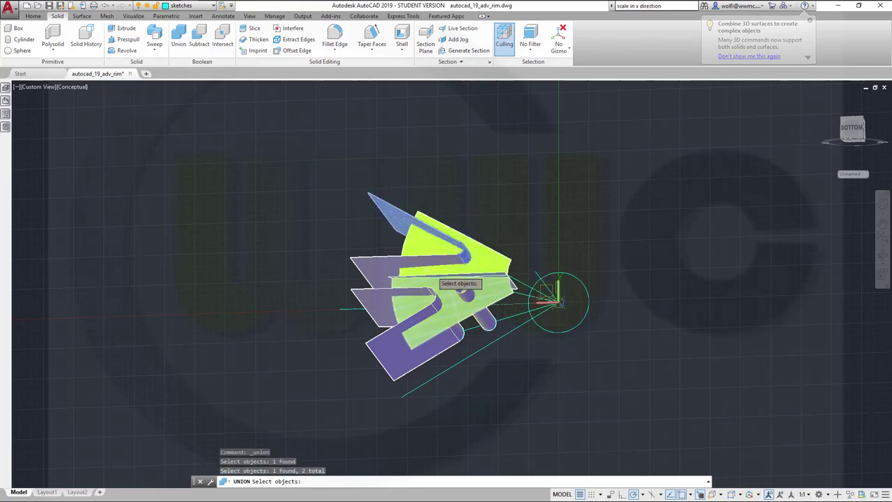
left_click(382, 273)
key("Return")
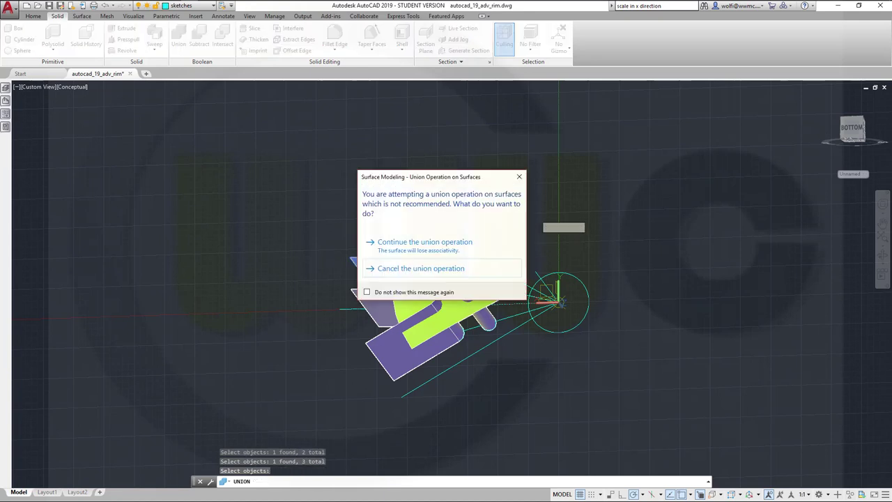
left_click(443, 251)
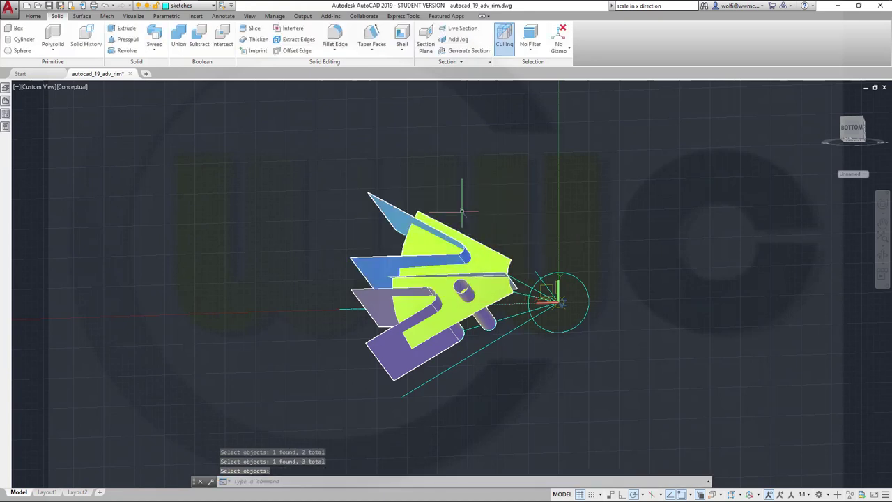
Union the three extruded surfaces of the lower V-shaped profile, continuing despite the loss of associativity.
key("Return")
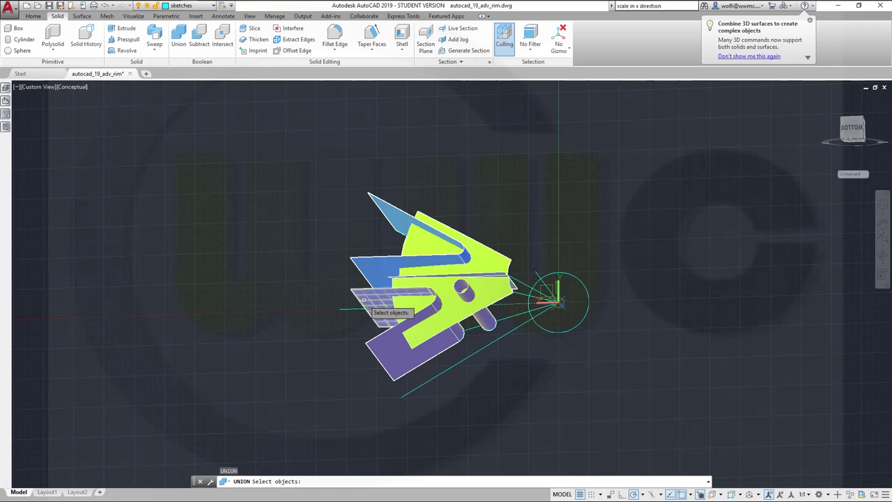
left_click(369, 299)
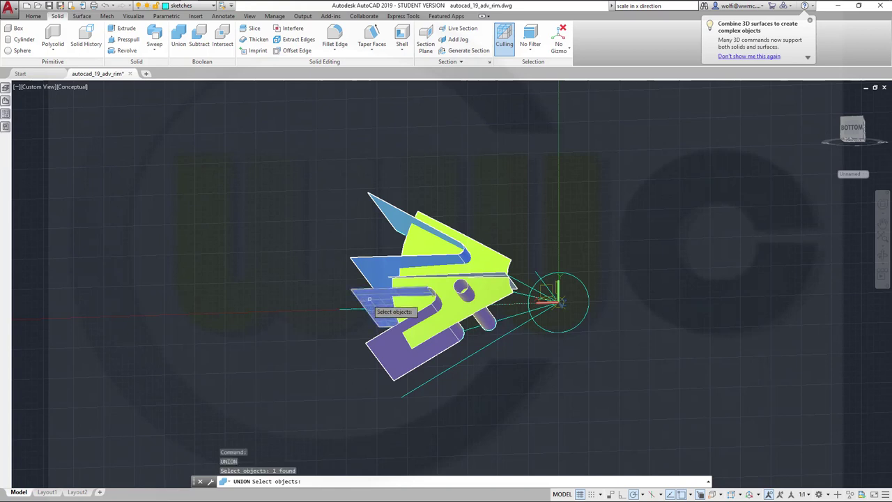
left_click(439, 303)
left_click(429, 311)
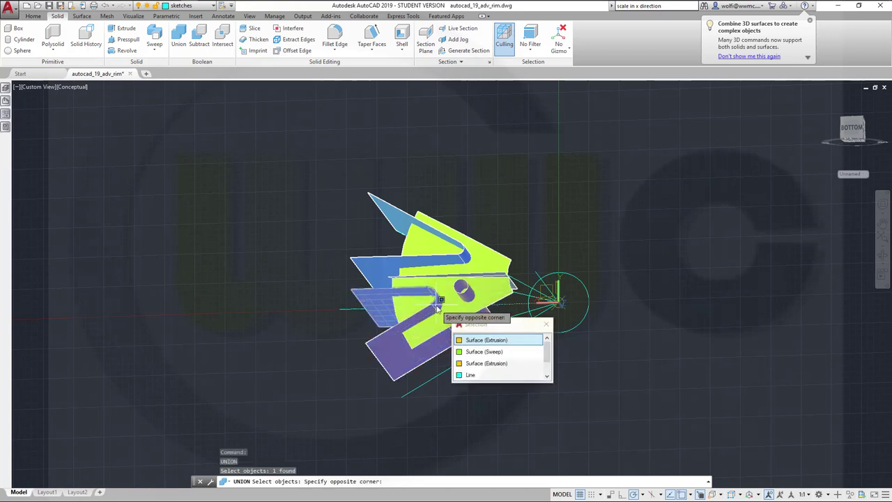
left_click(446, 342)
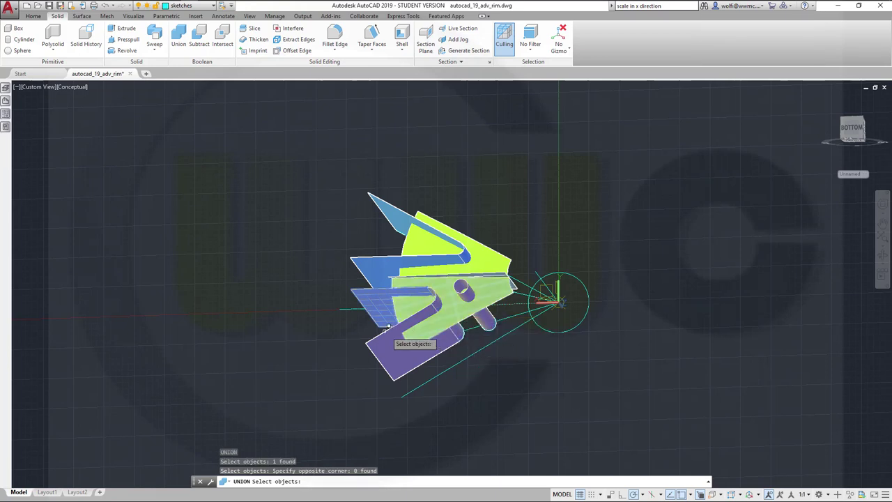
left_click(441, 301)
left_click(456, 313)
left_click(475, 340)
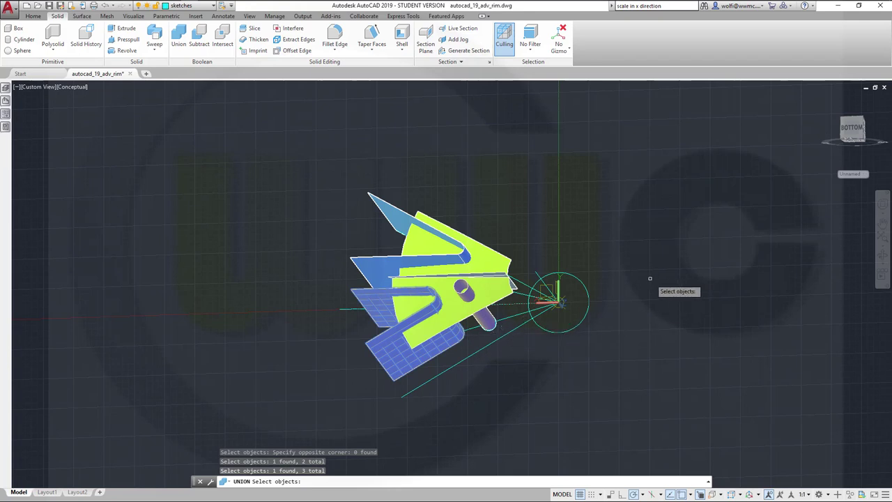
key("Return")
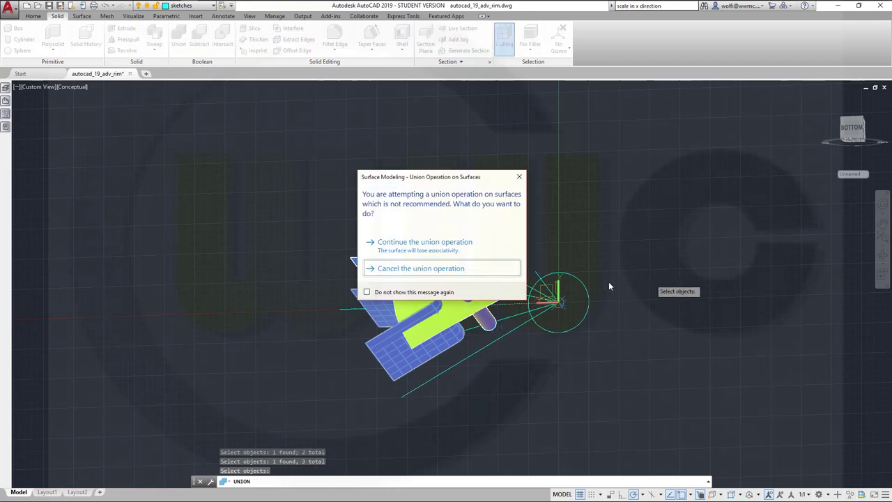
left_click(457, 251)
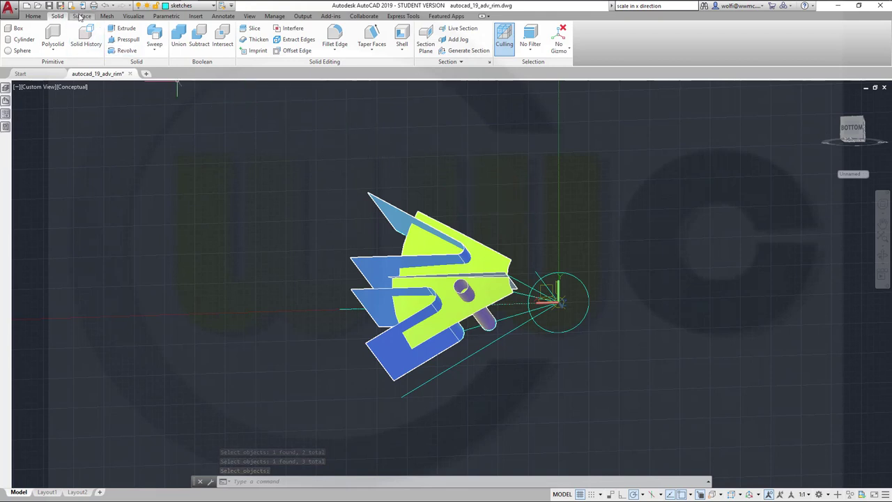
Trim both swept spoke surfaces with the two V-shaped surfaces and the cylinder, removing the areas inside the Vs and the circle.
left_click(81, 16)
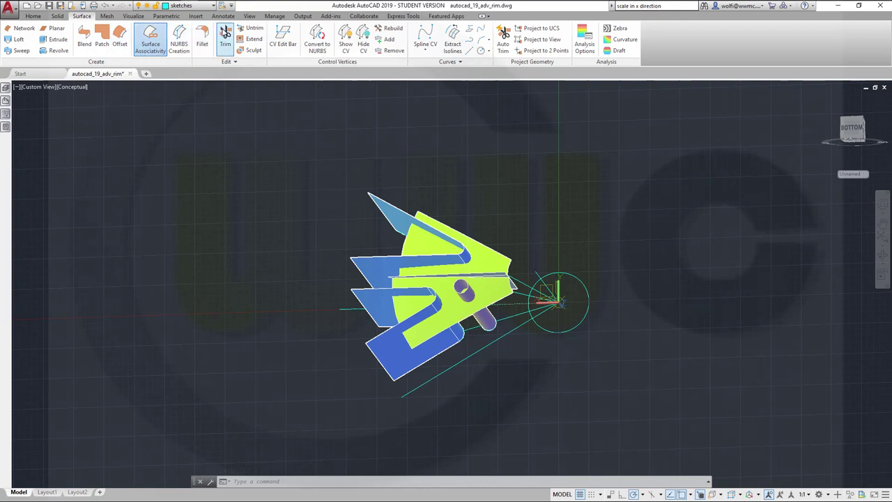
left_click(225, 33)
left_click(485, 255)
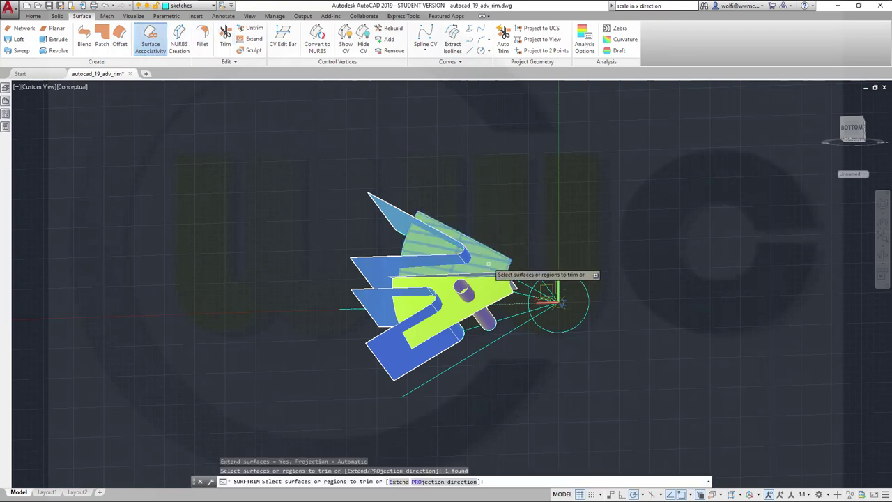
left_click(487, 287)
right_click(567, 234)
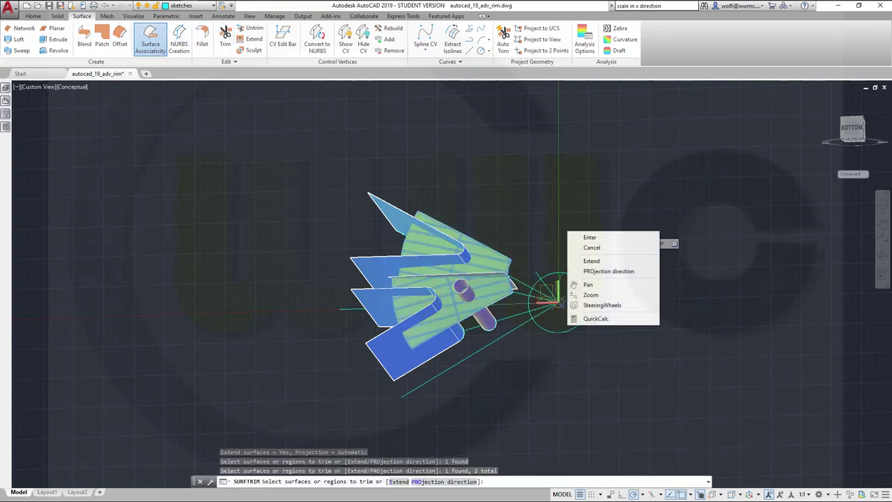
left_click(586, 238)
left_click(387, 259)
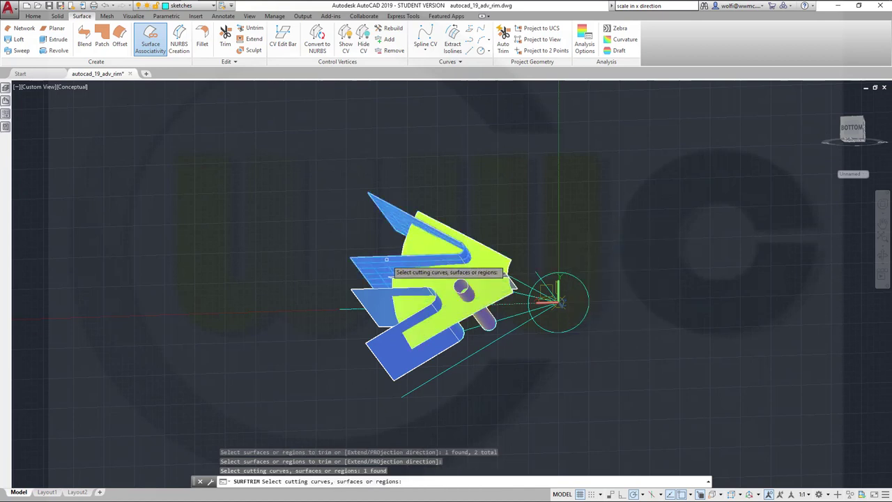
left_click(380, 282)
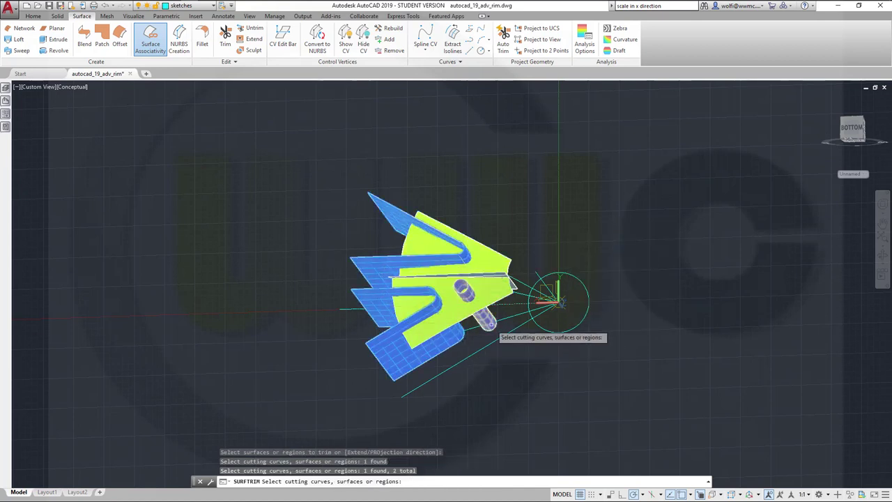
left_click(491, 322)
key("Return")
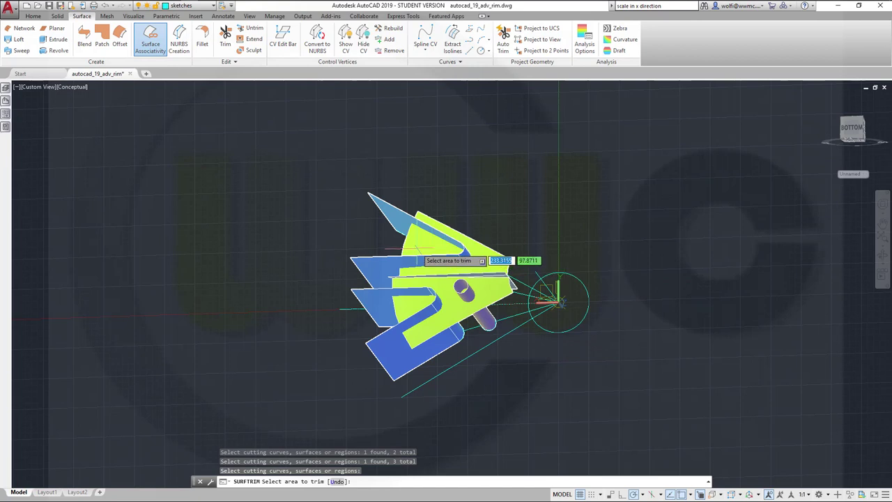
left_click(416, 249)
left_click(427, 302)
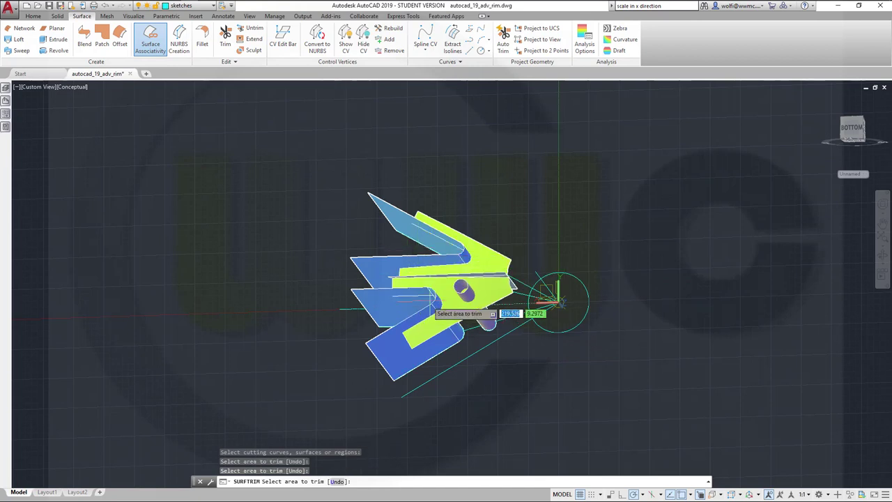
scroll(464, 303, "up", 3)
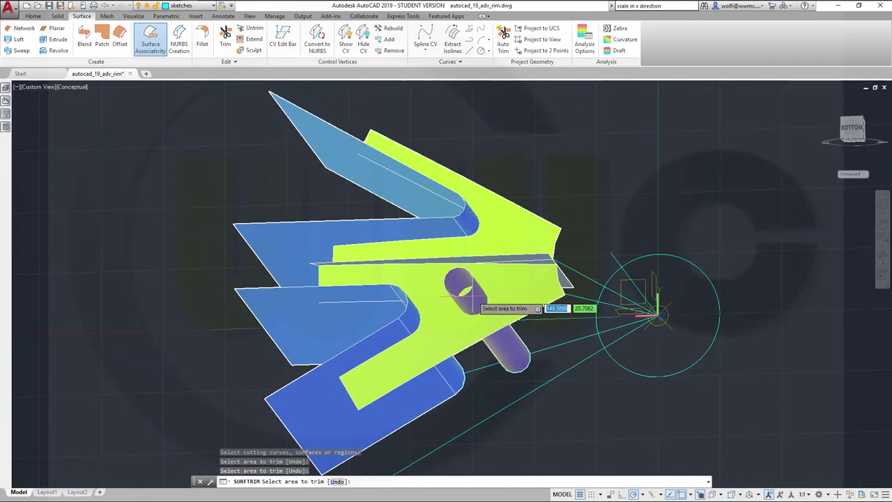
left_click(464, 292)
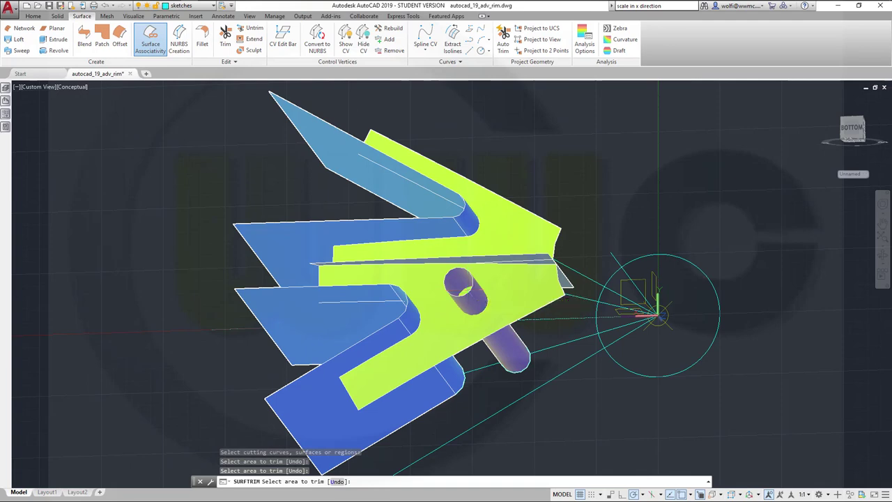
right_click(563, 197)
left_click(586, 200)
scroll(571, 232, "down", 1)
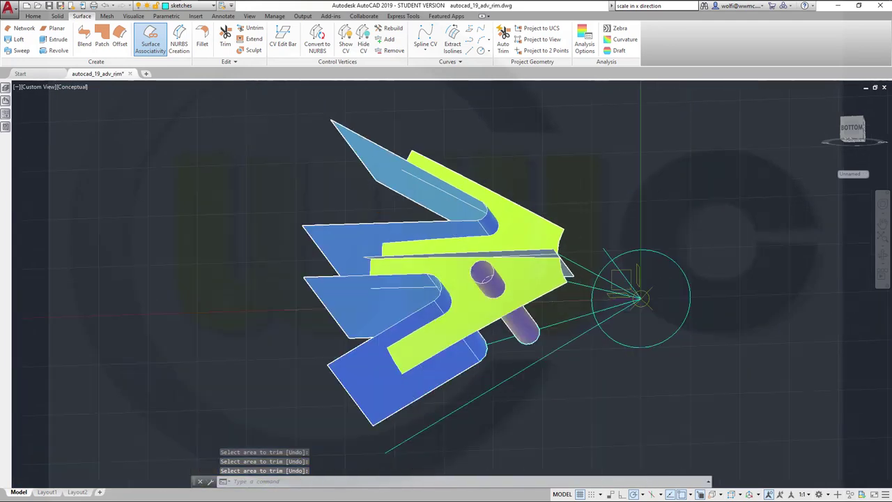
Move both V-shaped cutting surfaces and the extruded cylinder to the switched-off layer 0.
middle_click_drag(579, 237, 593, 224, "shift")
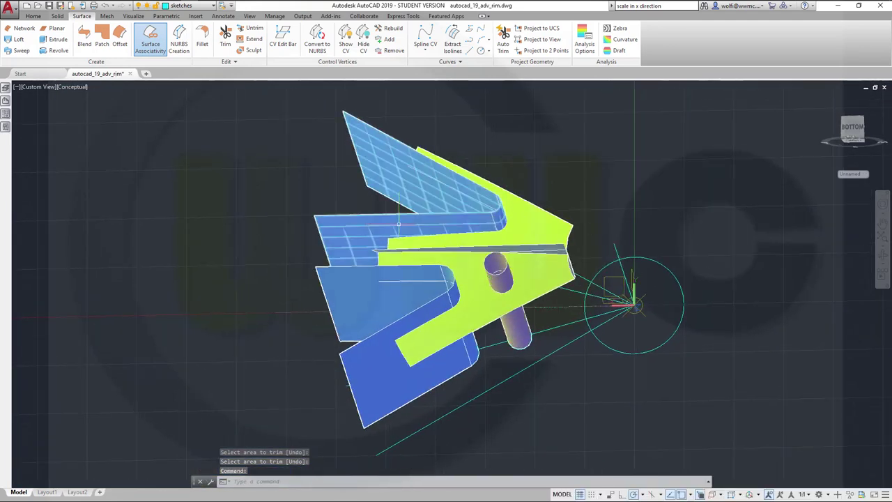
left_click(373, 307)
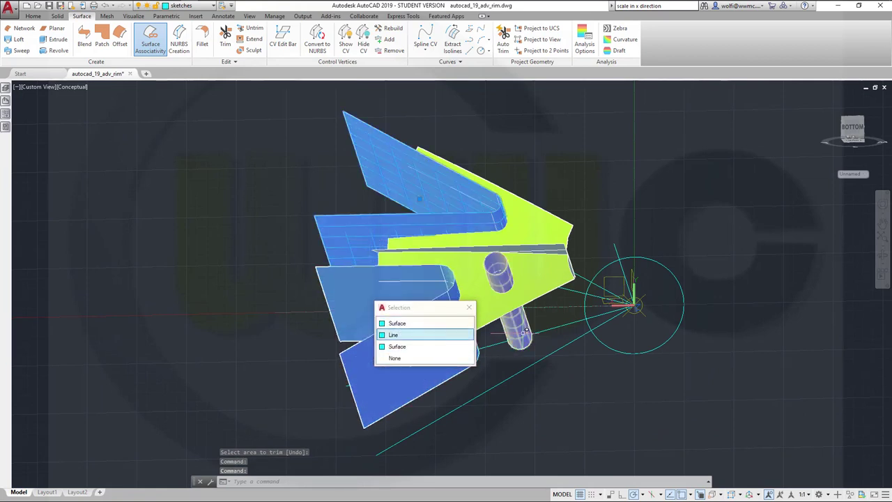
left_click(412, 322)
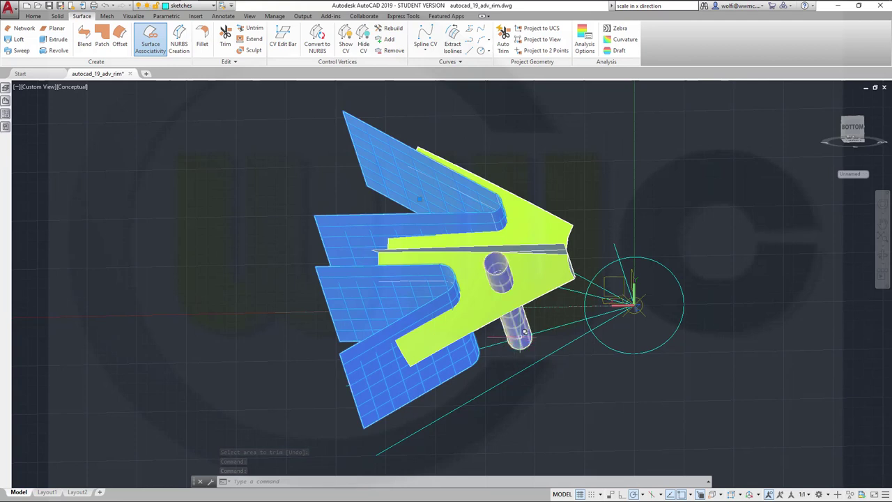
left_click(566, 307)
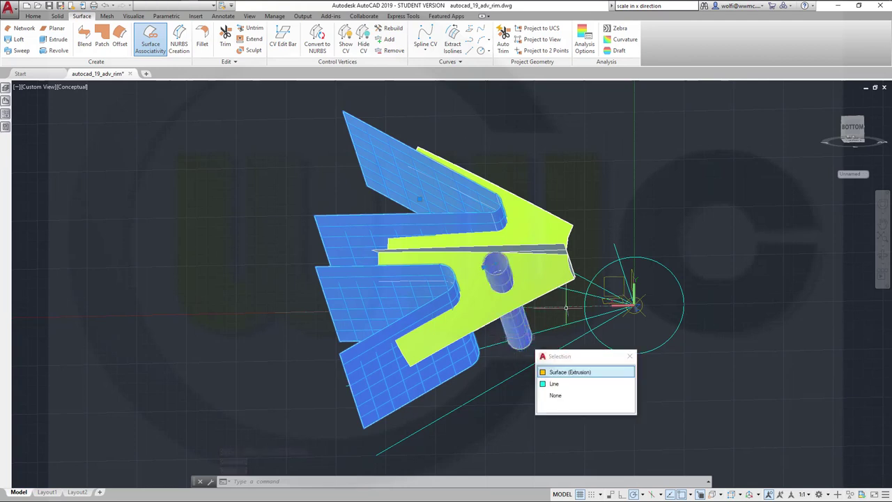
left_click(568, 372)
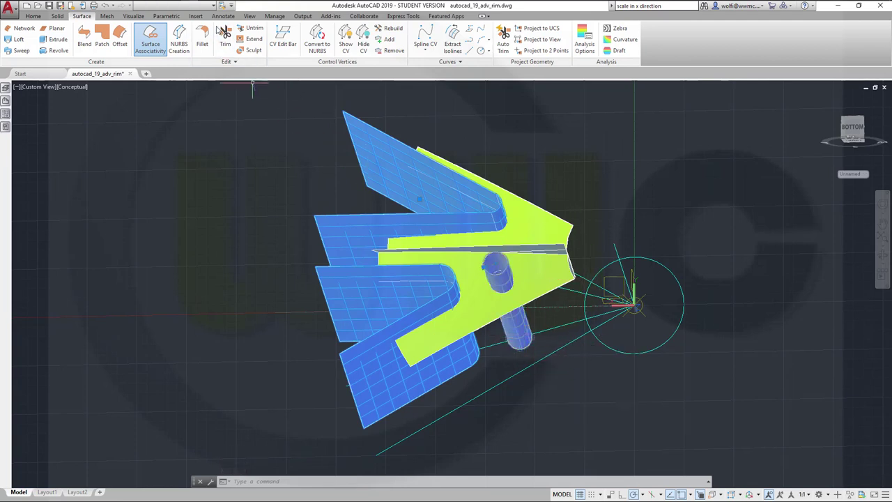
left_click(213, 5)
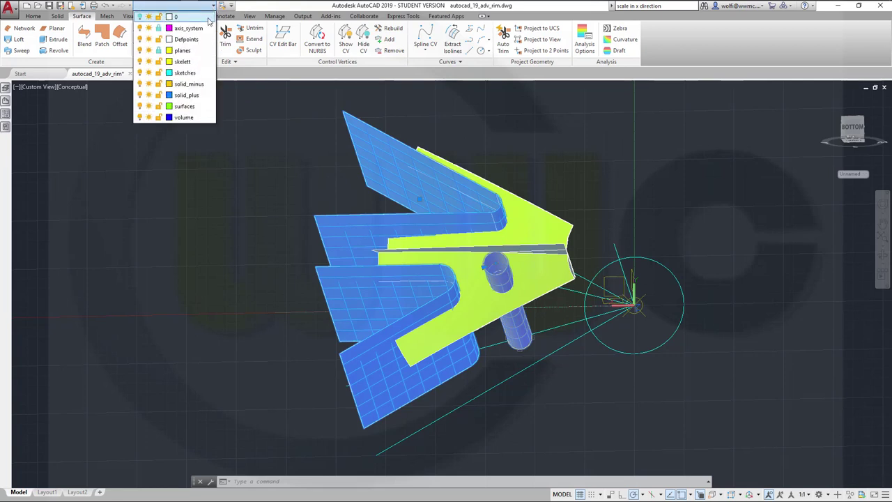
left_click(146, 24)
left_click(497, 265)
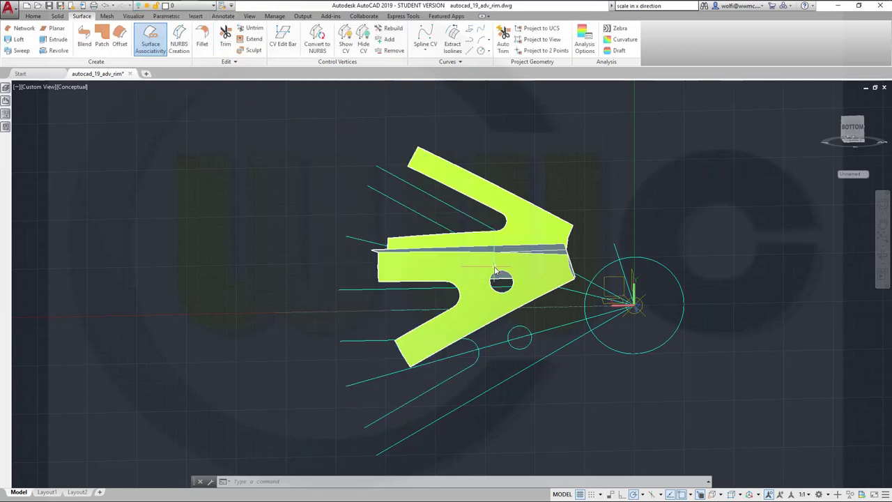
key("Escape")
Make surfaces the current layer and turn off the sketches layer.
left_click(214, 7)
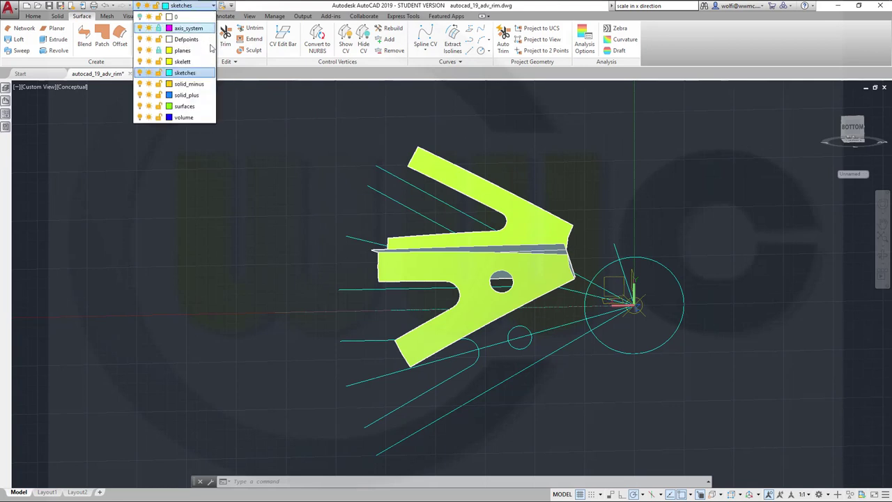
left_click(204, 108)
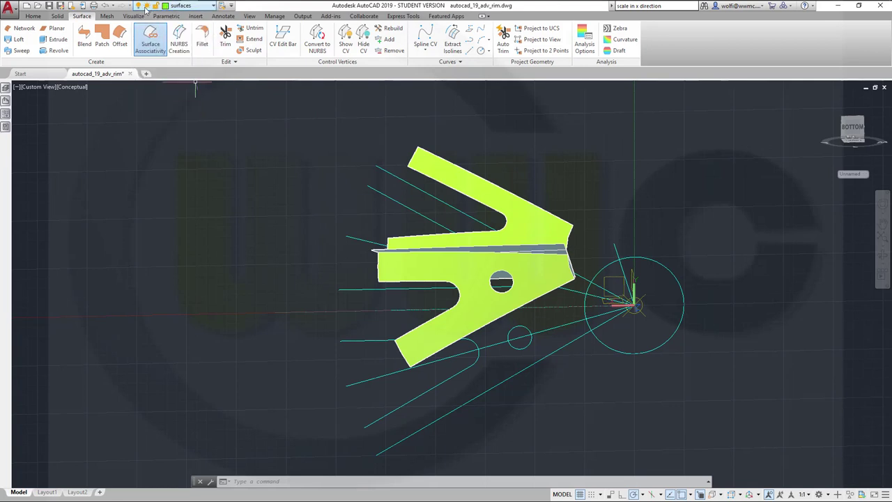
left_click(183, 6)
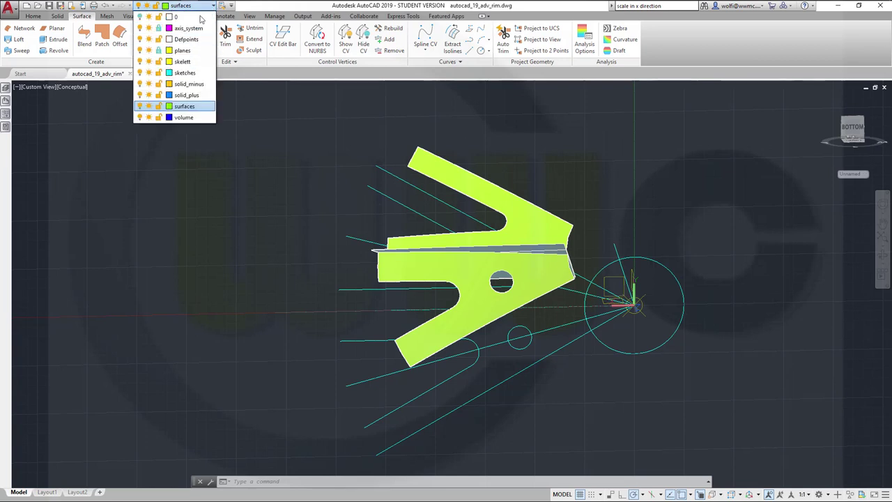
left_click(140, 72)
left_click(563, 191)
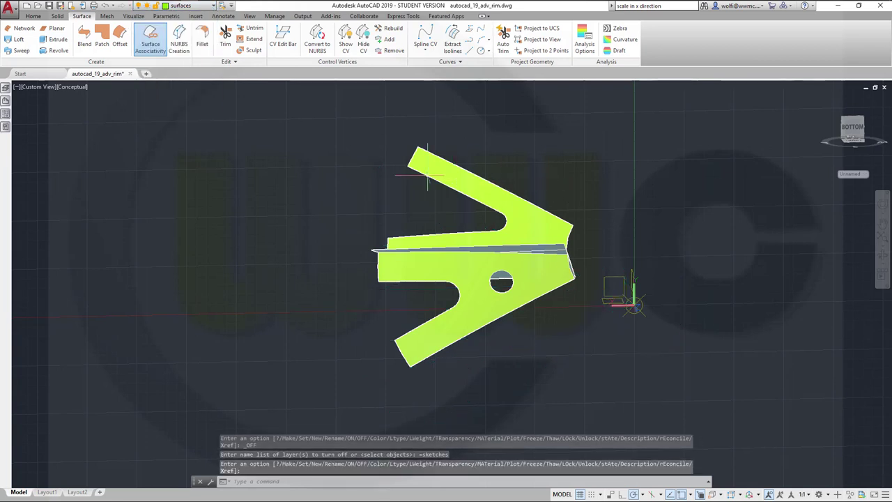
Thicken the narrow extruded rib surface between the two swept spoke surfaces by 3.
left_click(57, 15)
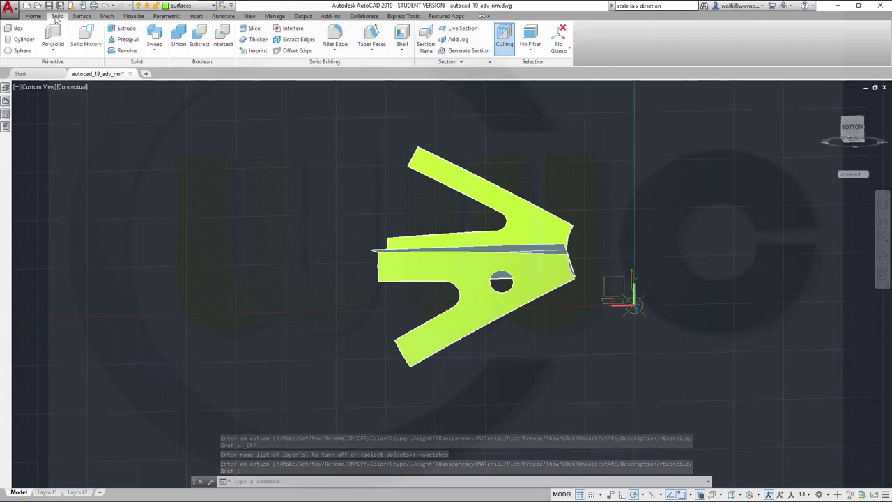
left_click(255, 39)
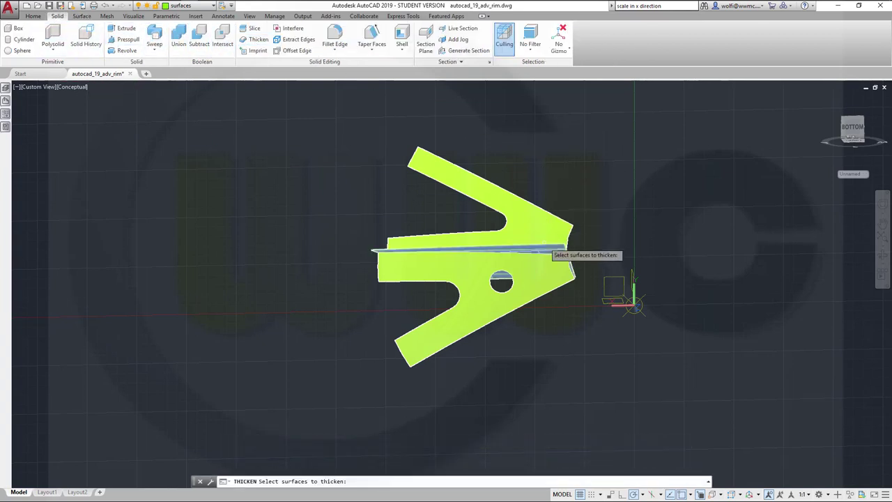
left_click(551, 247)
left_click(593, 281)
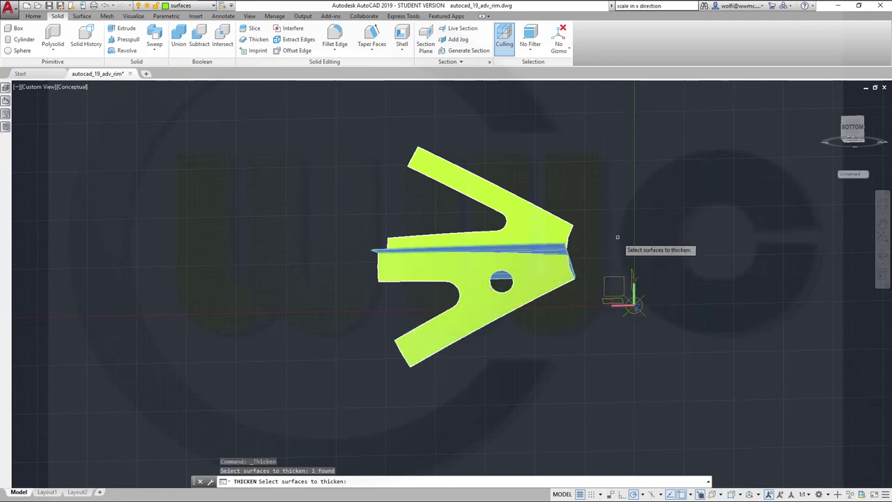
key("Return")
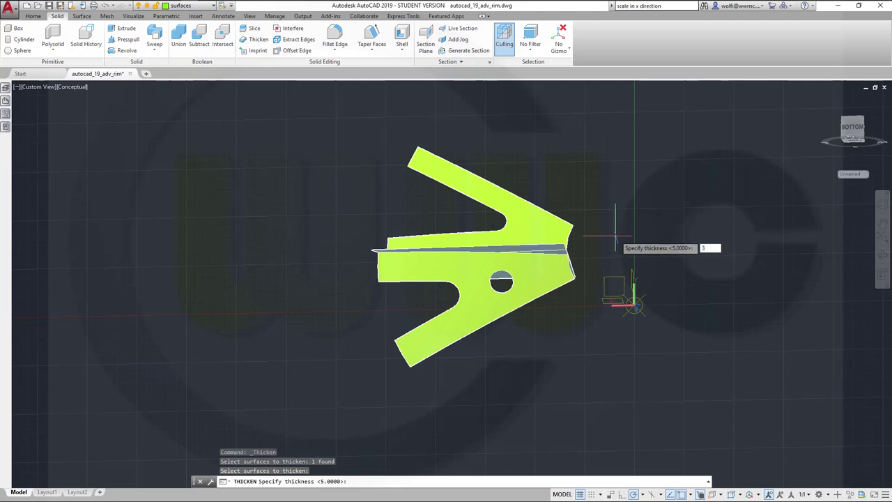
key("Return")
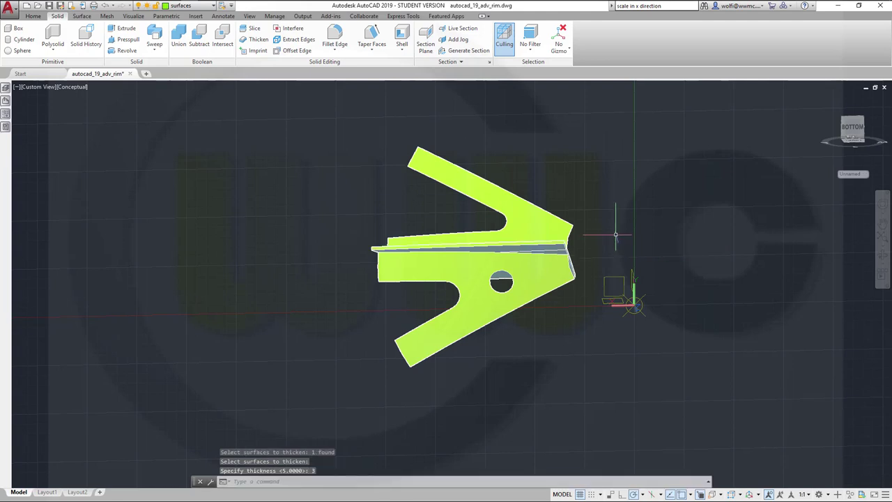
Thicken the same extruded rib surface between the spokes by -3 to build material on its opposite side.
key("Return")
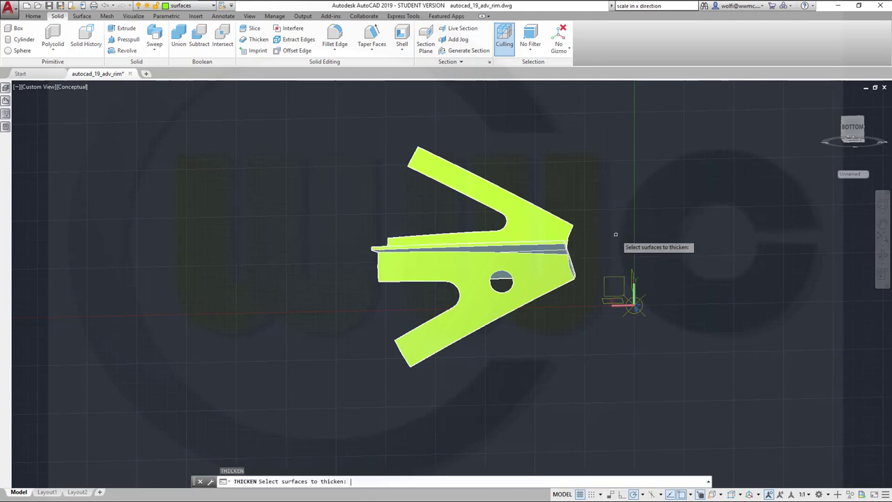
left_click(543, 249)
left_click(550, 245)
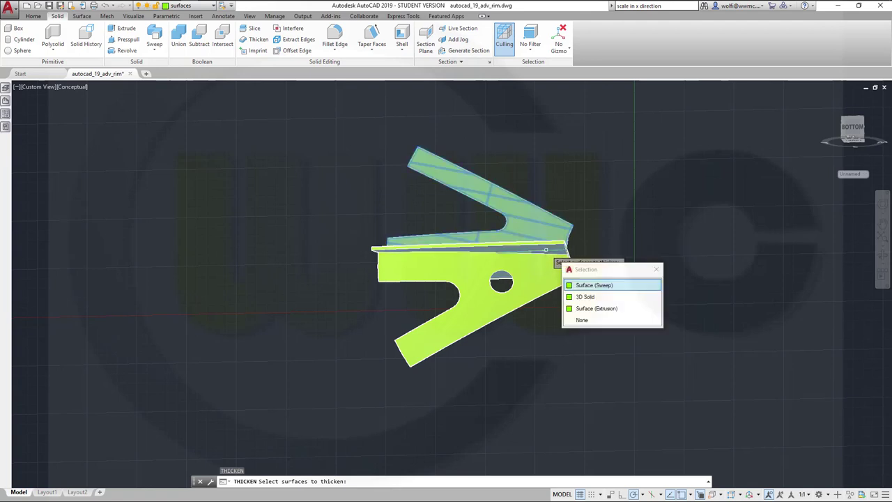
left_click(572, 308)
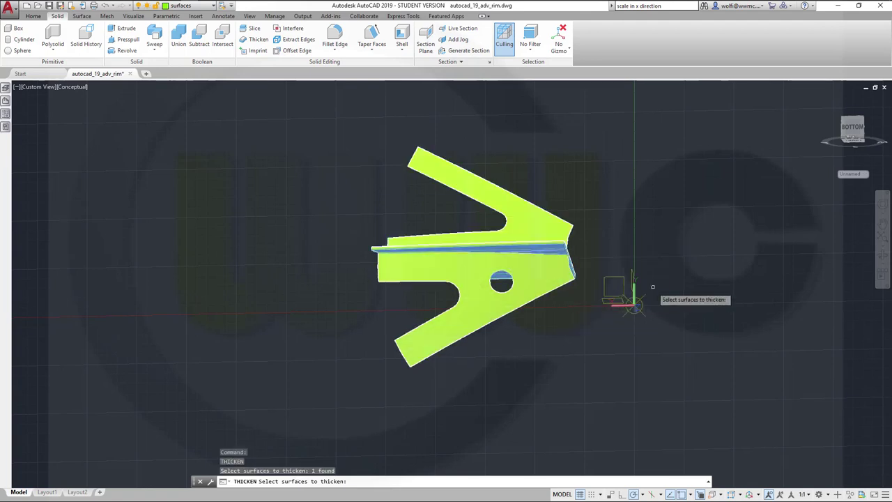
key("Return")
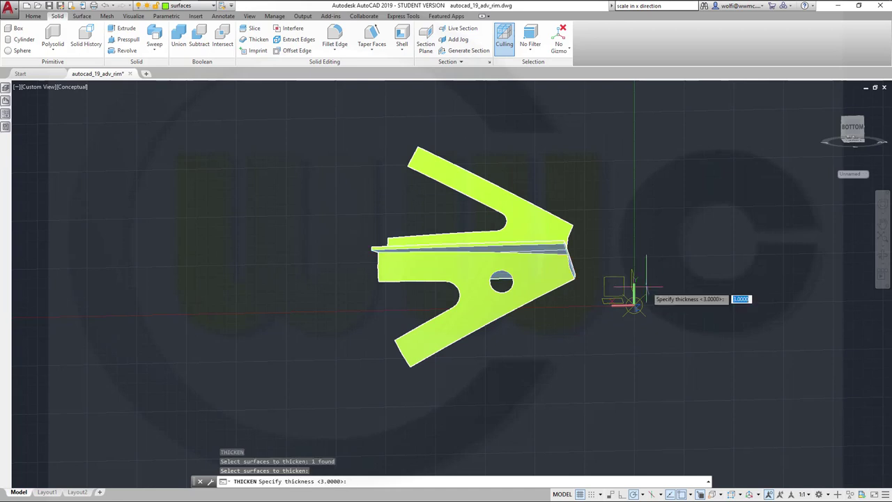
key("Return")
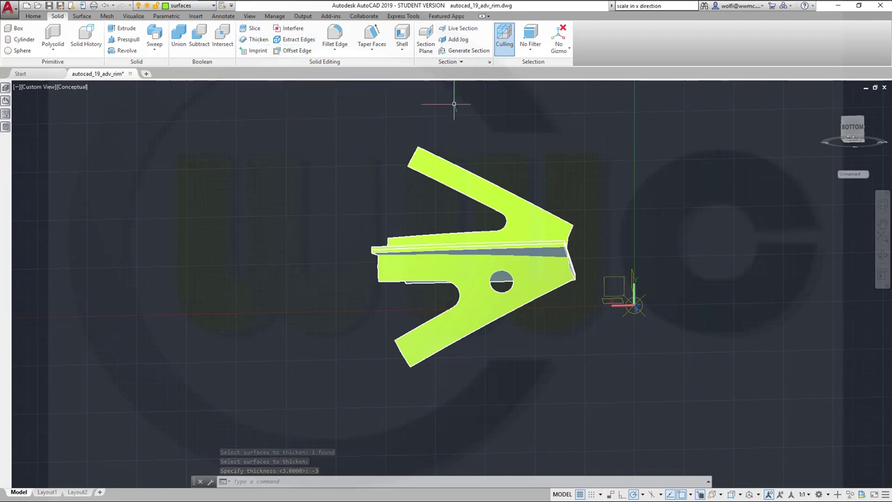
Thicken both trimmed swept spoke surfaces by 5 each.
key("Return")
left_click(520, 204)
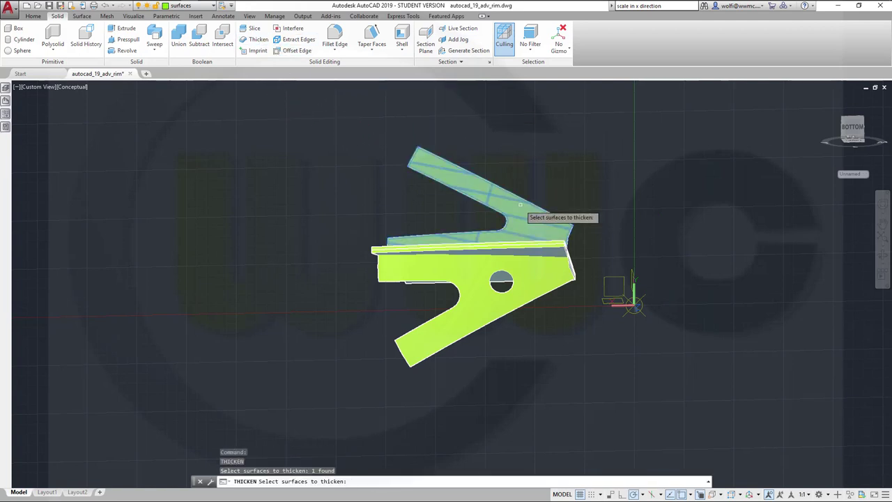
key("Return")
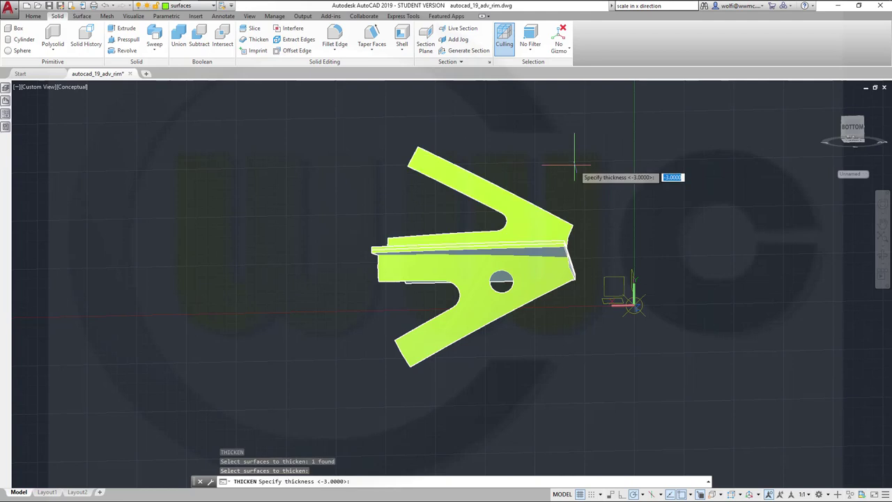
key("Return")
key("Return")
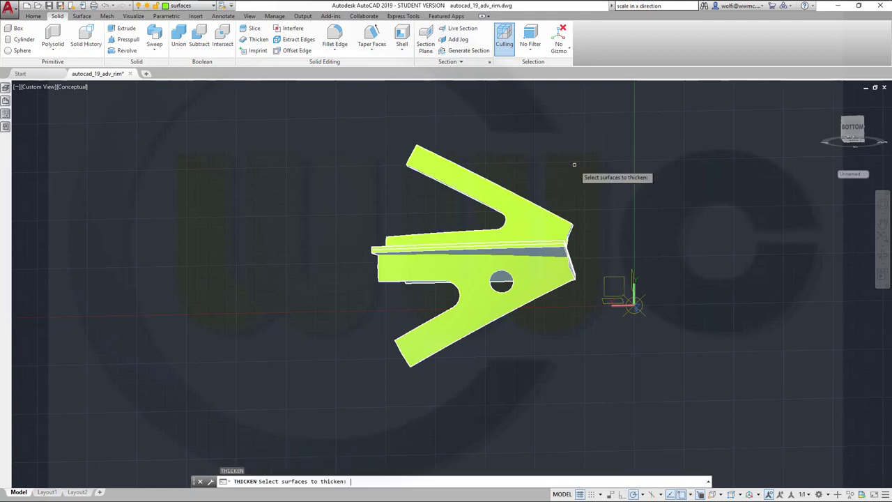
left_click(452, 329)
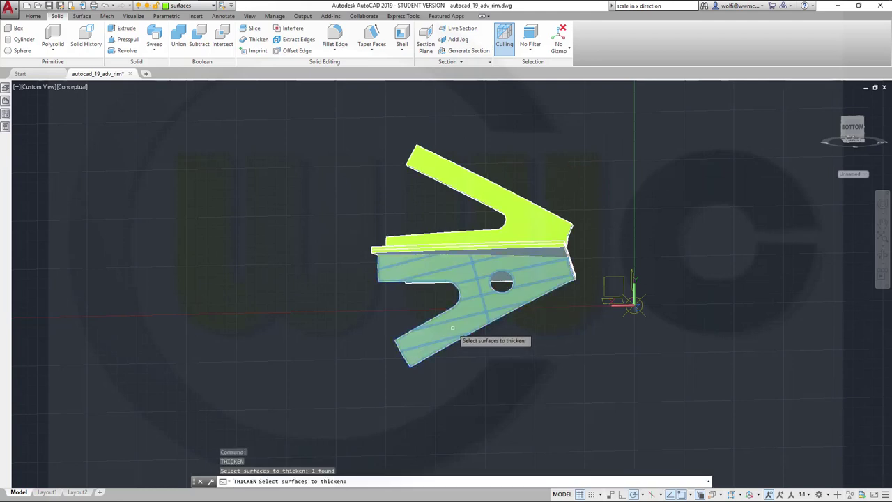
key("Return")
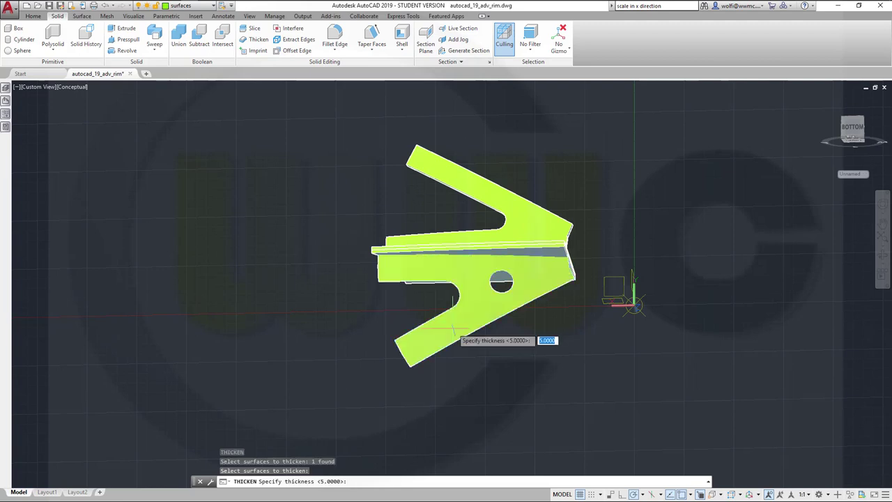
key("Return")
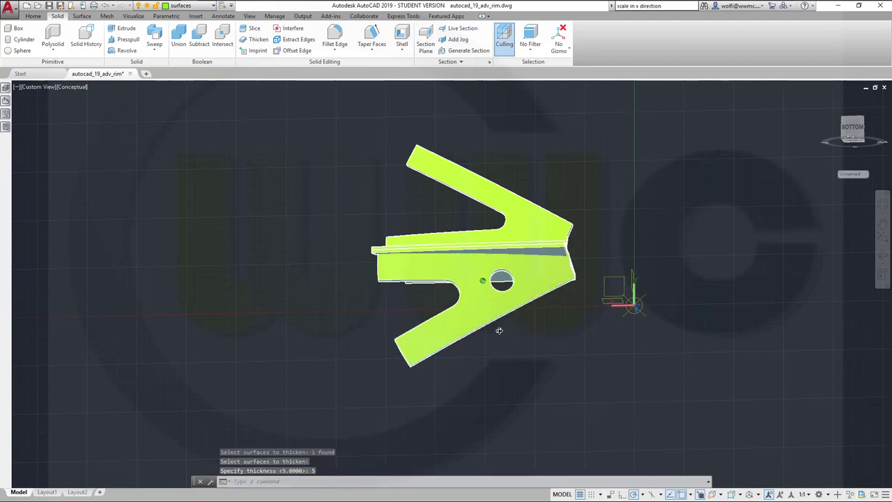
Move the original extruded rib surface to the switched-off layer 0.
middle_click_drag(497, 324, 465, 352, "shift")
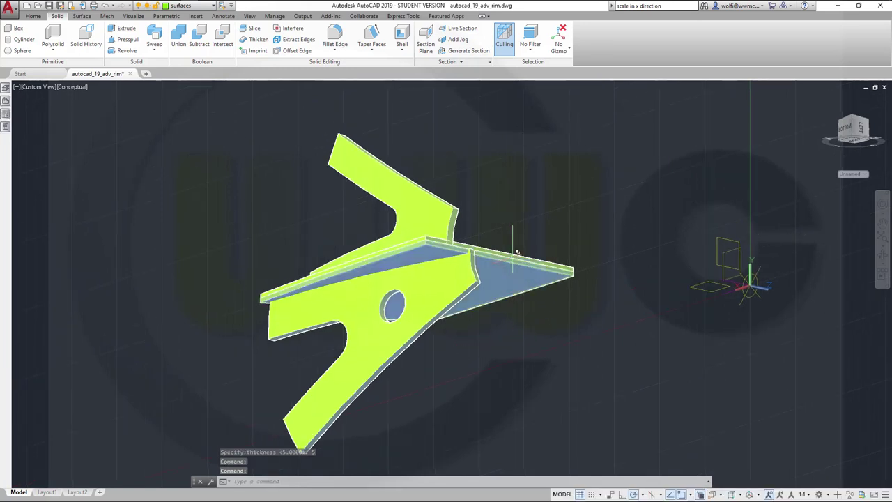
left_click(514, 252)
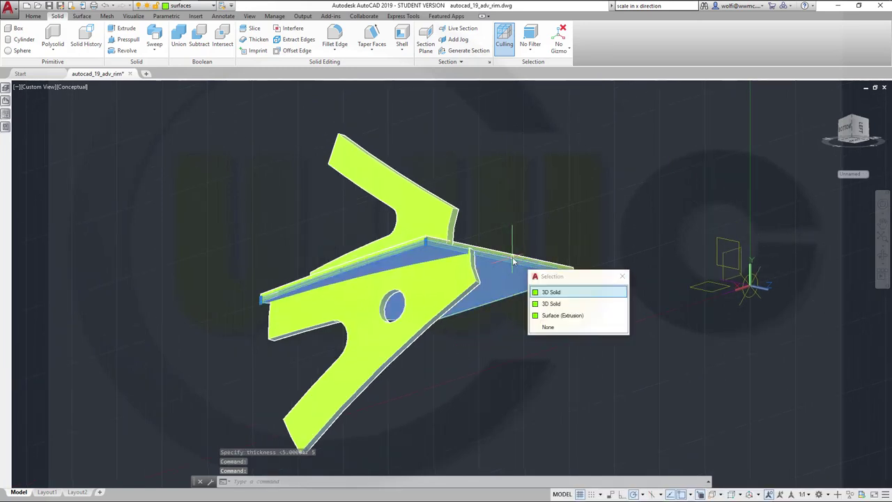
left_click(554, 315)
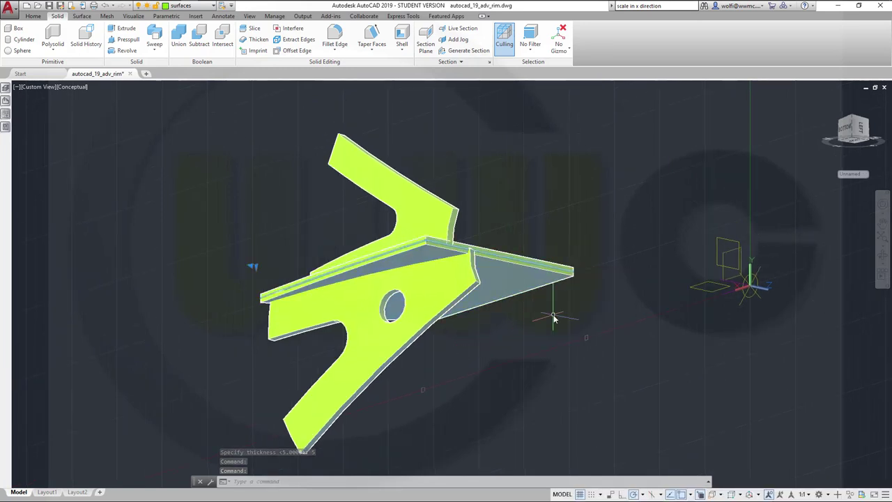
left_click(214, 7)
left_click(209, 20)
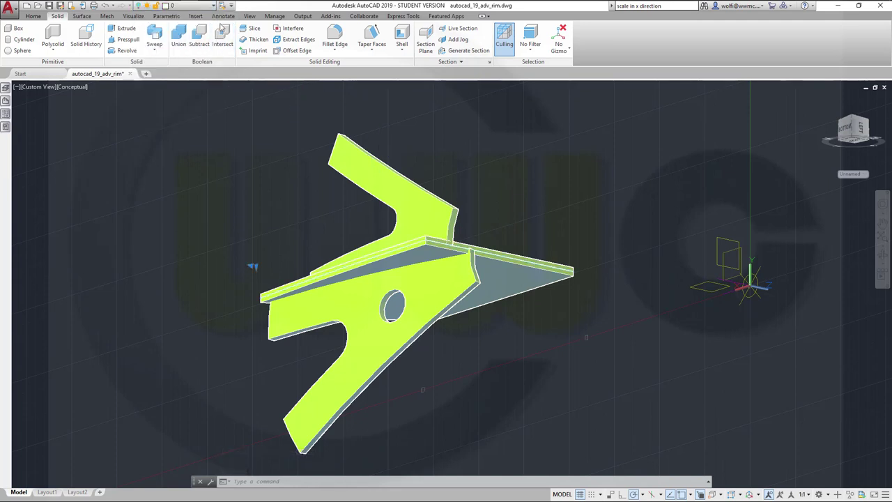
key("Return")
Move the two thickened spoke solids and both rib solids to the solid_plus layer.
middle_click_drag(492, 263, 463, 182, "shift")
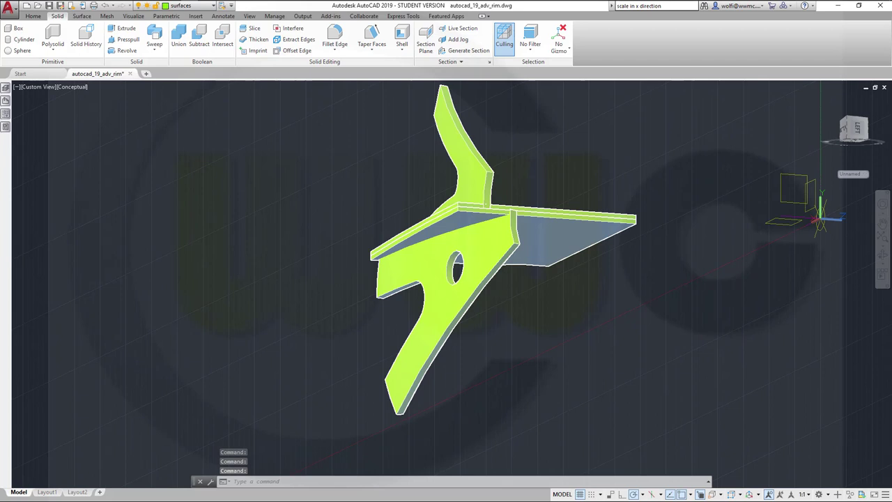
left_click(460, 183)
left_click(450, 254)
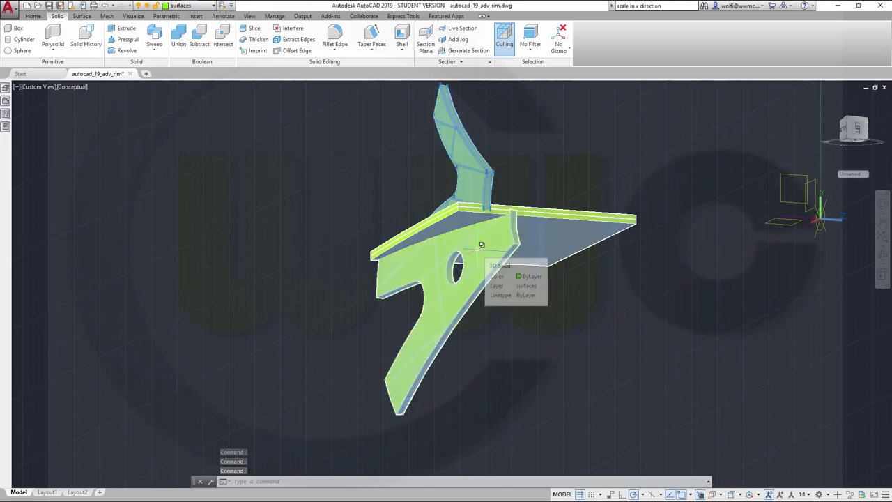
left_click(481, 245)
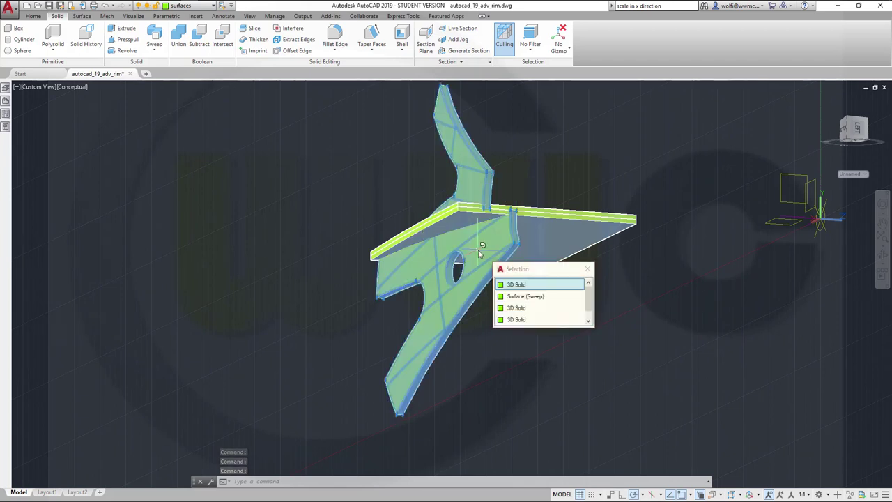
left_click(554, 237)
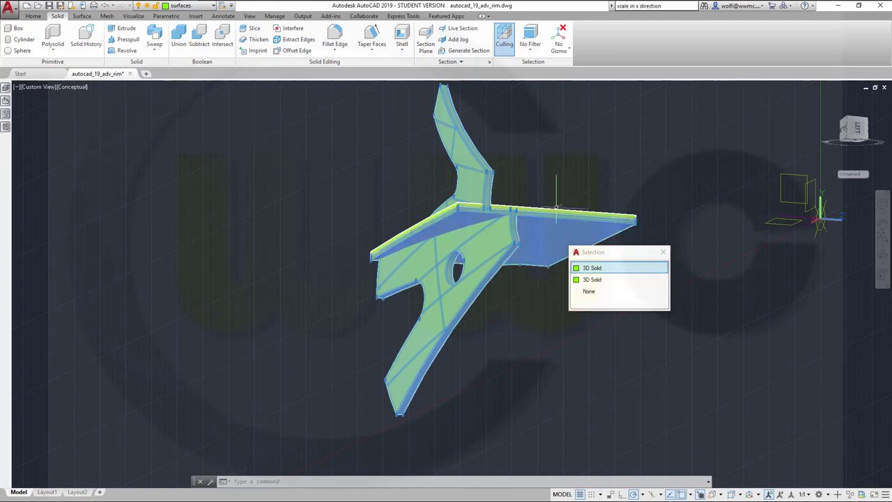
key("Escape")
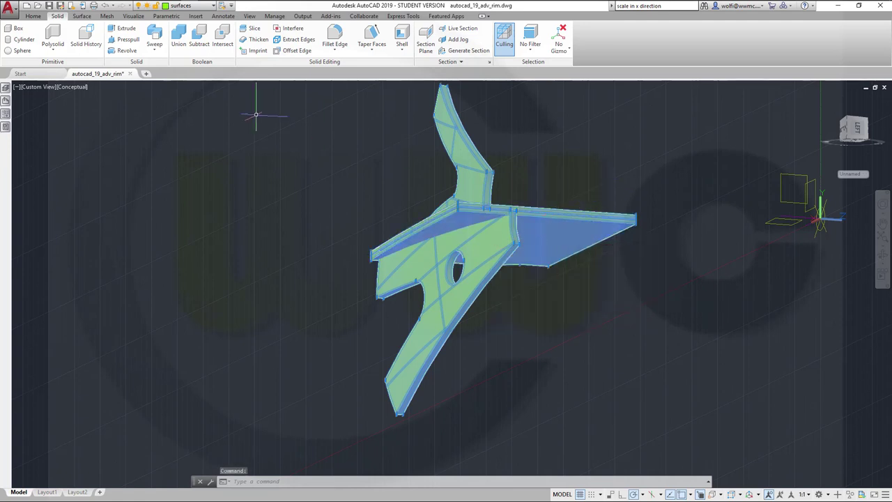
left_click(213, 6)
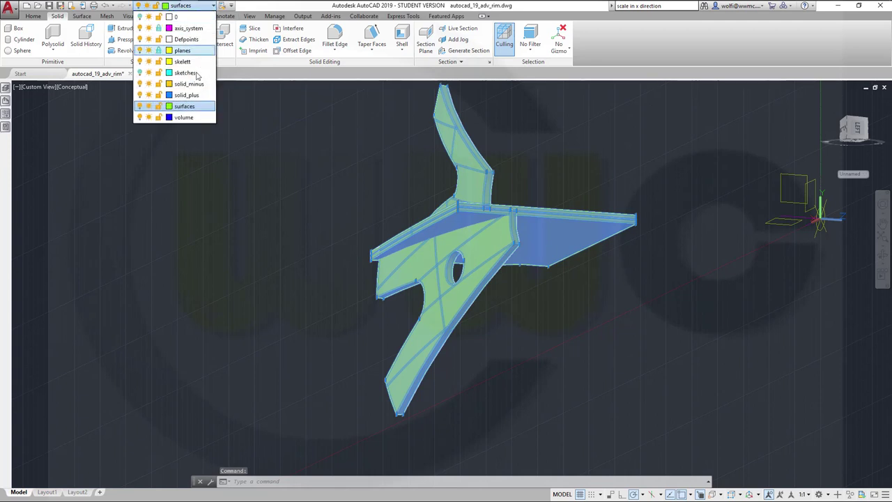
left_click(188, 95)
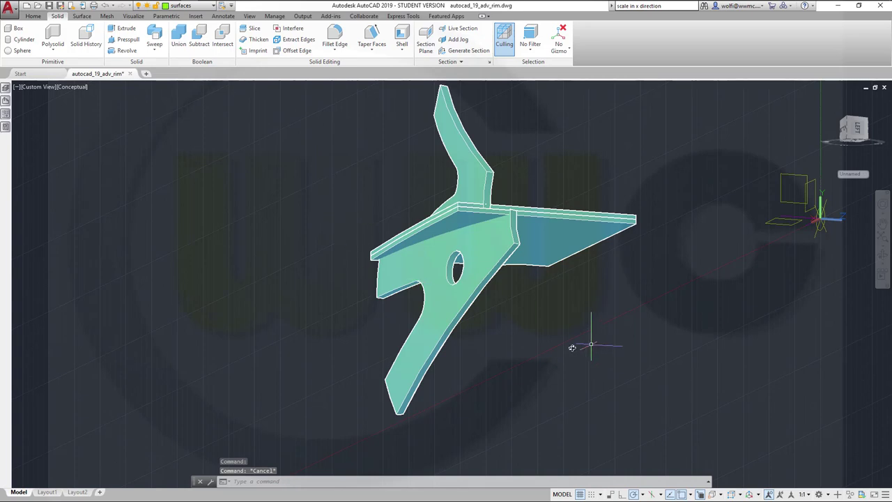
Switch the viewport's visual style from Conceptual to Realistic.
middle_click_drag(571, 347, 594, 360, "shift")
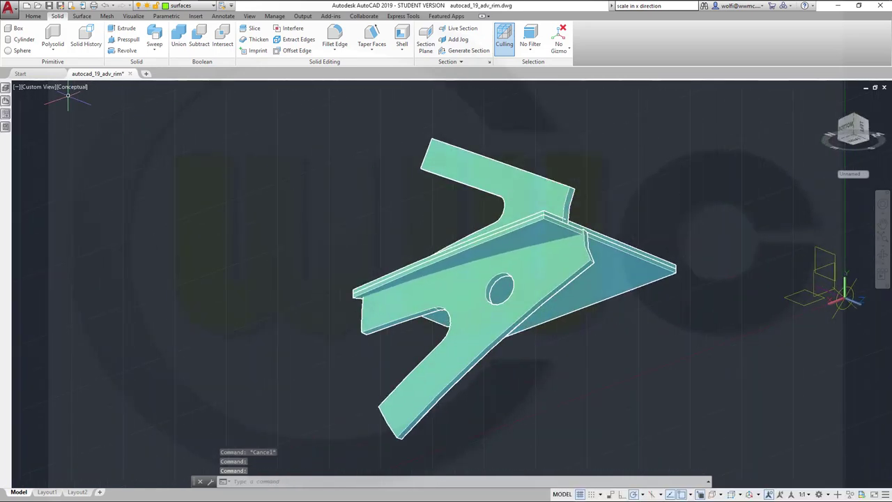
left_click(73, 88)
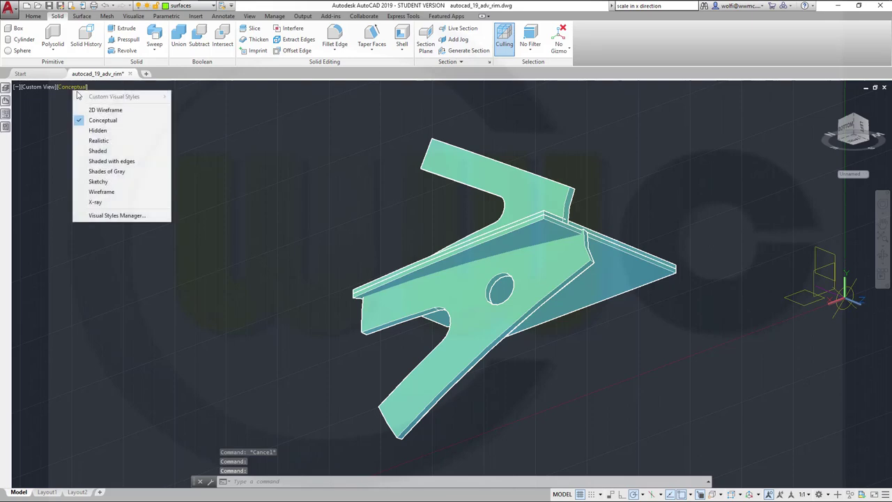
left_click(101, 138)
Union the two thickened rib solids into one solid.
middle_click_drag(352, 226, 331, 261, "shift")
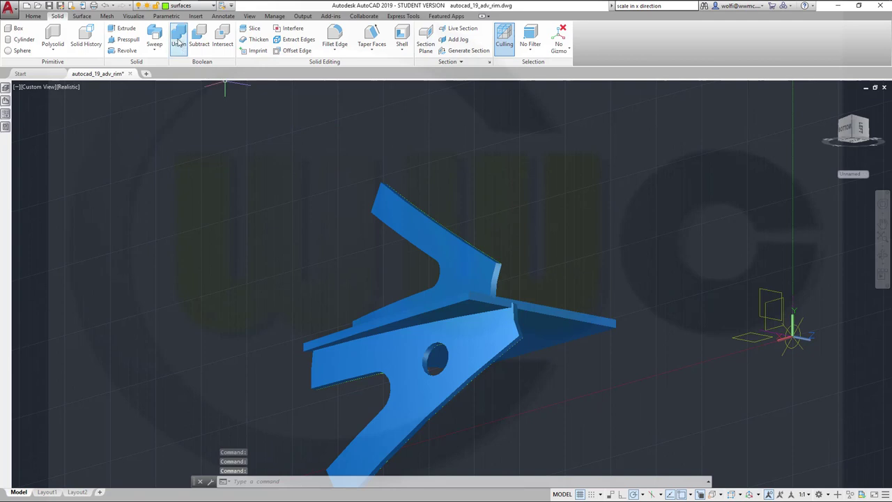
left_click(179, 43)
left_click(637, 357)
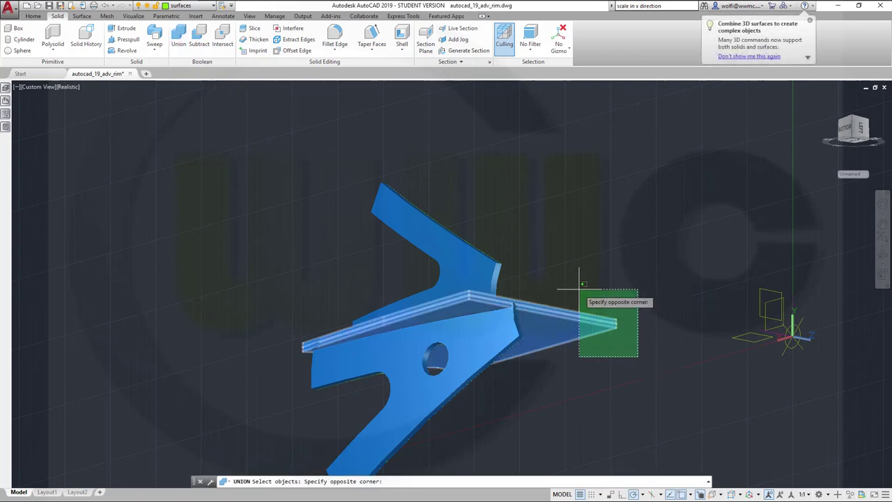
left_click(579, 288)
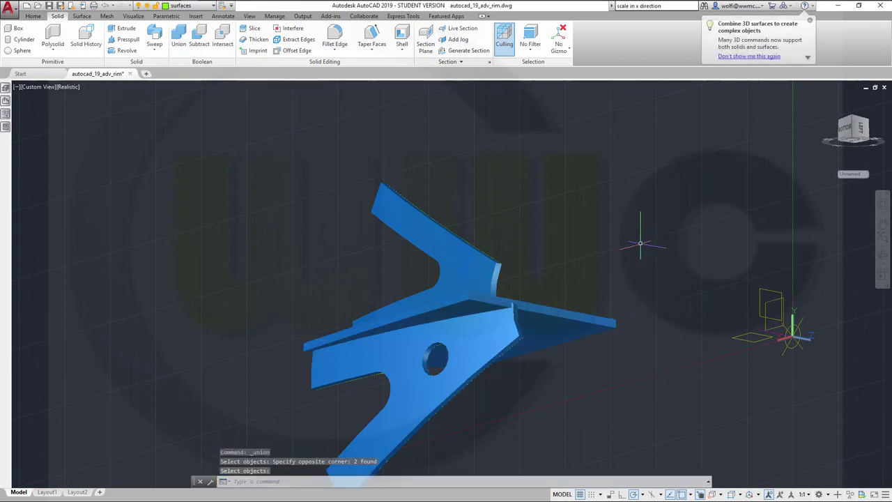
middle_click_drag(556, 285, 606, 259, "shift")
key("Return")
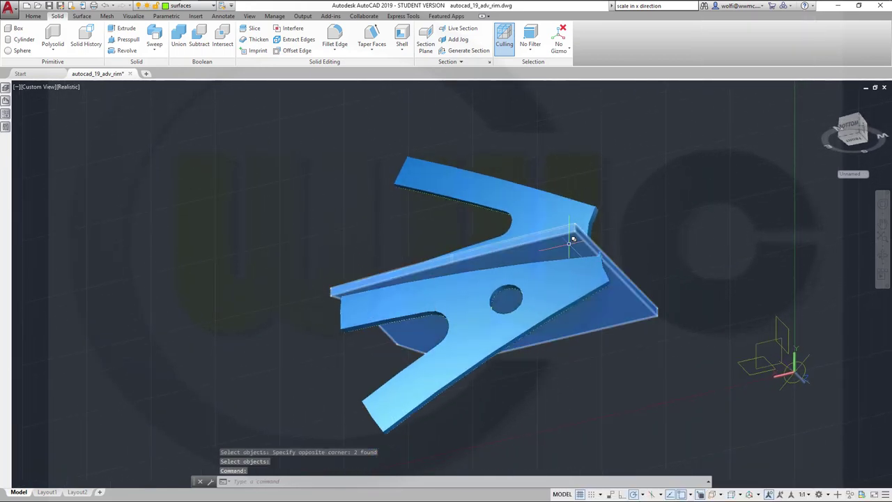
Move the unioned rib solid to the switched-off layer 0.
left_click(570, 239)
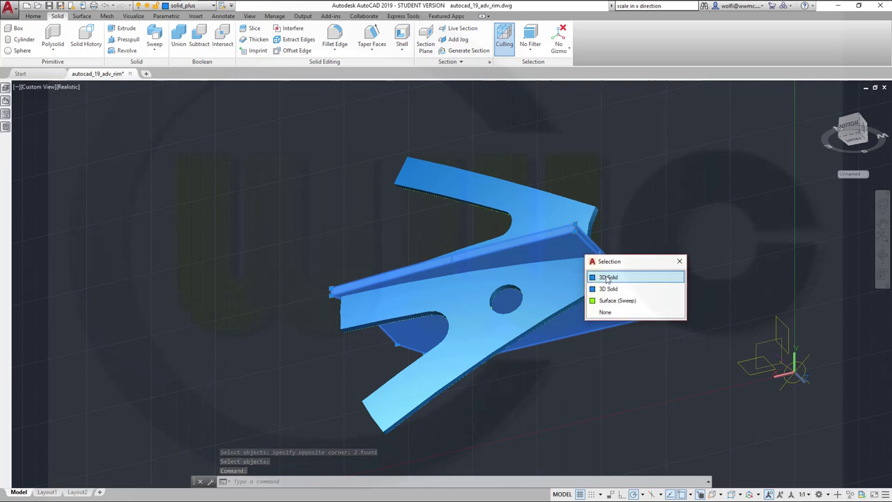
left_click(607, 278)
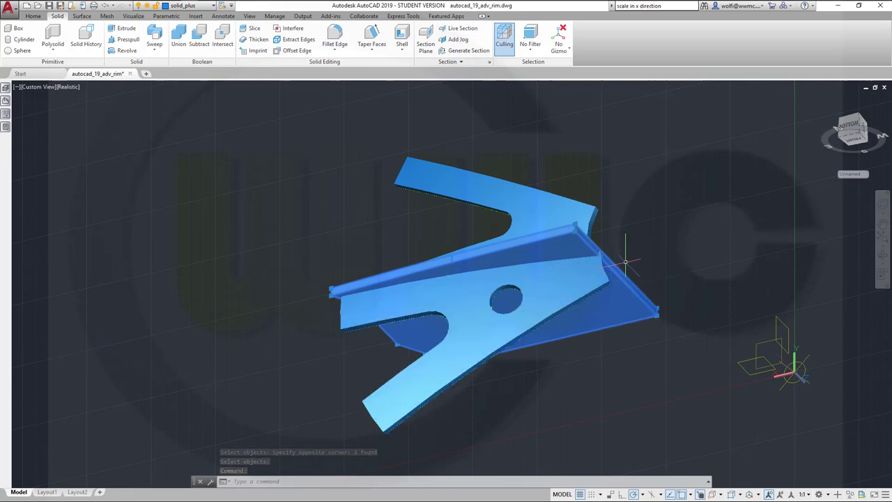
left_click(213, 6)
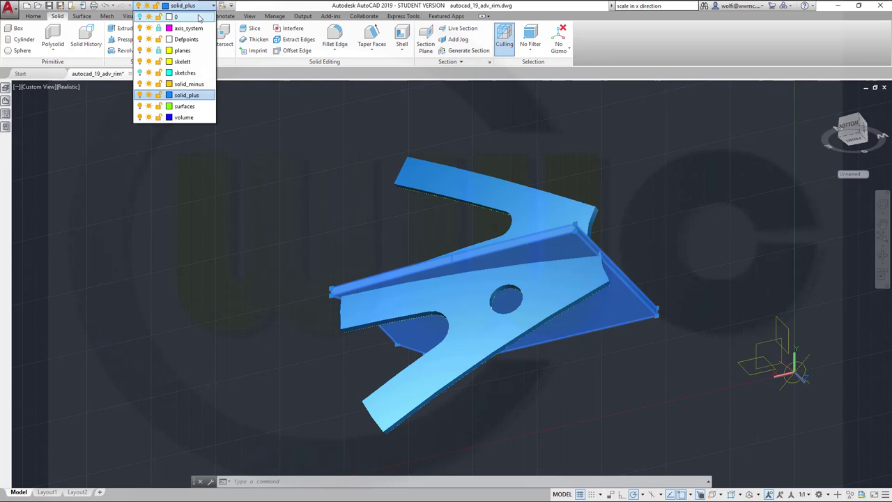
left_click(197, 18)
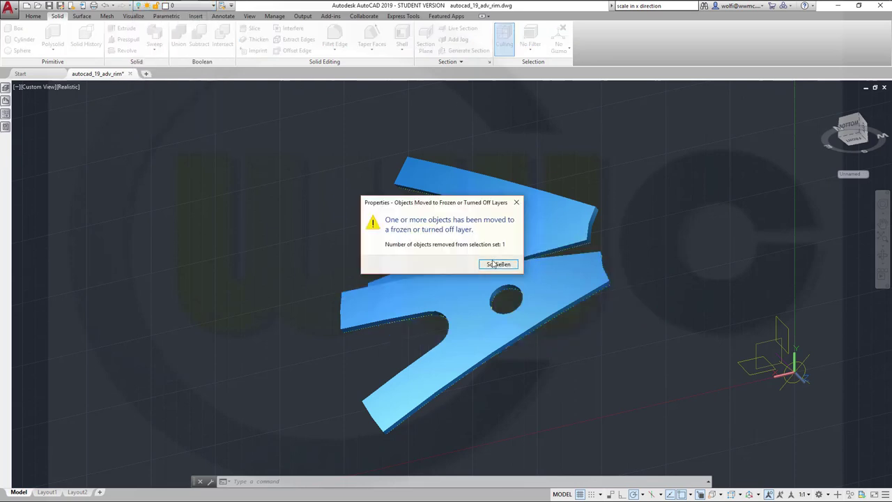
left_click(498, 265)
Start a Shell on the spoke solid without the hole and remove its broad front face from the shell.
middle_click_drag(497, 264, 449, 169, "shift")
left_click(402, 37)
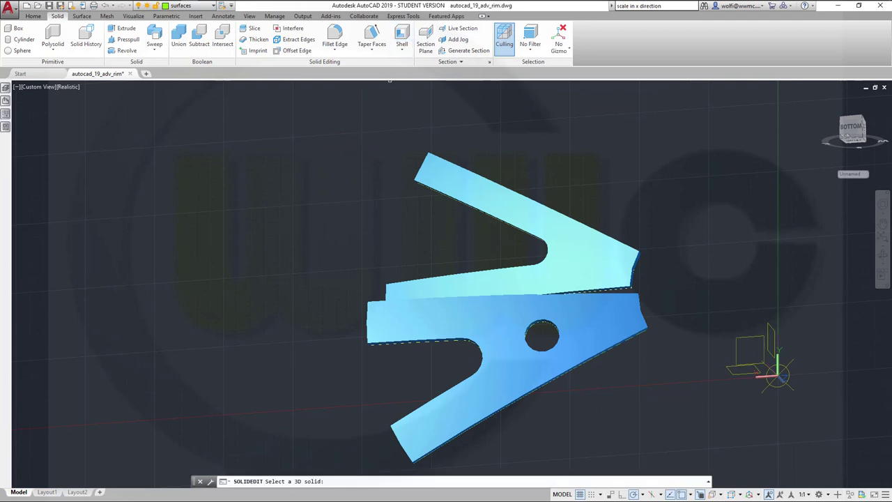
left_click(585, 239)
left_click(623, 276)
middle_click_drag(657, 222, 577, 323, "shift")
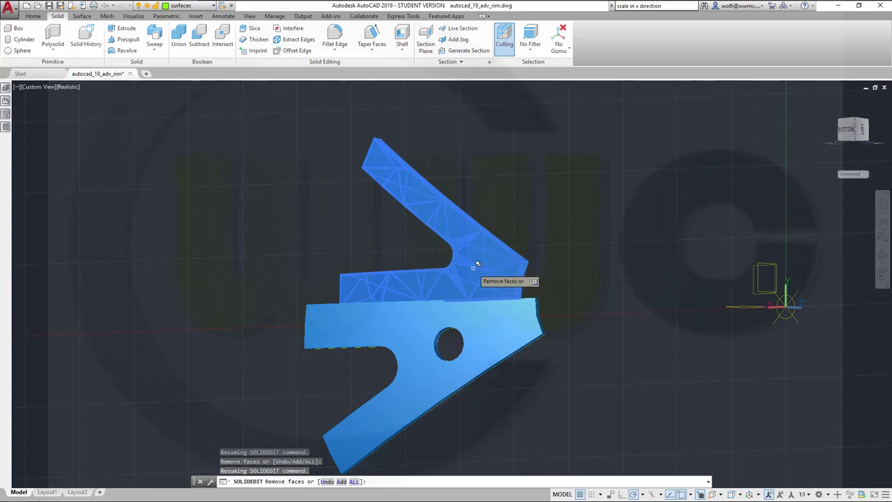
left_click(400, 185)
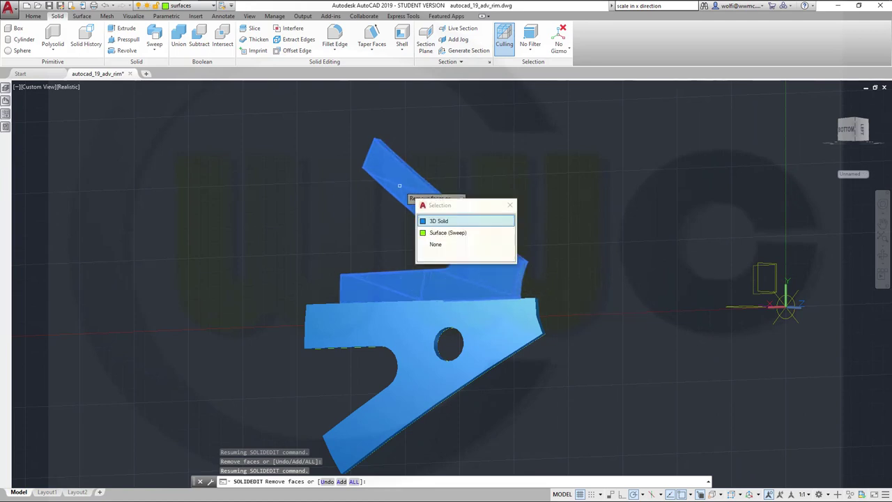
left_click(439, 221)
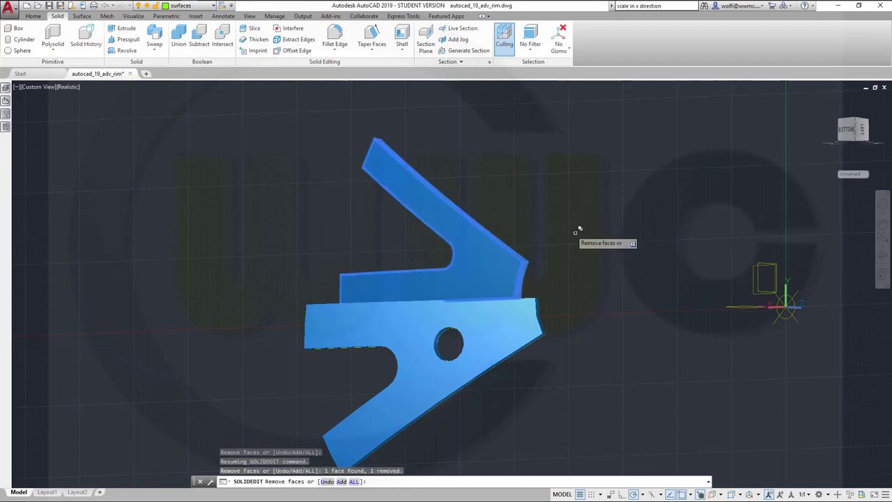
Remove the narrow face where the two arms meet and the long outer side face from the same spoke's shell.
middle_click_drag(577, 265, 518, 233, "shift")
scroll(497, 222, "up", 2)
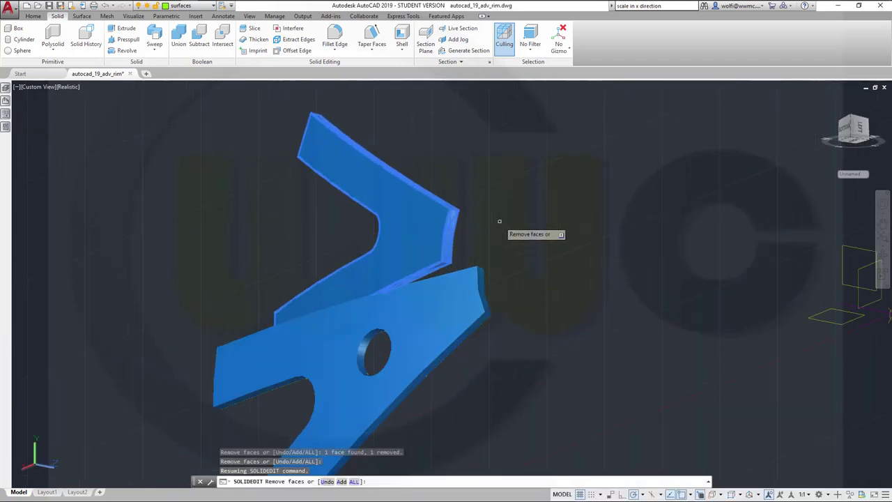
left_click(453, 231)
left_click(490, 273)
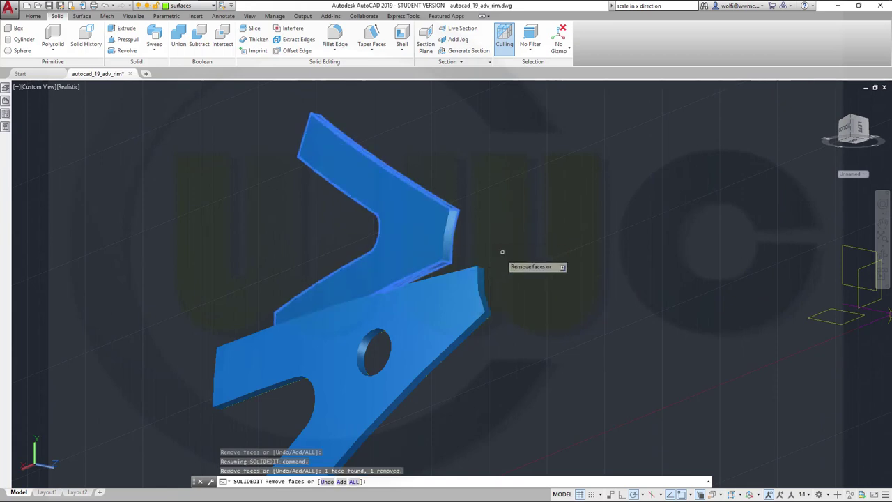
middle_click_drag(517, 232, 474, 279, "shift")
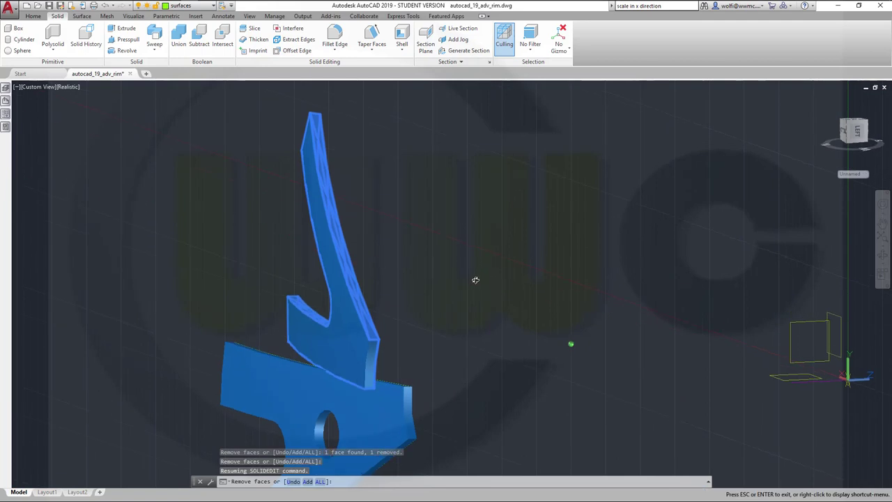
left_click(340, 239)
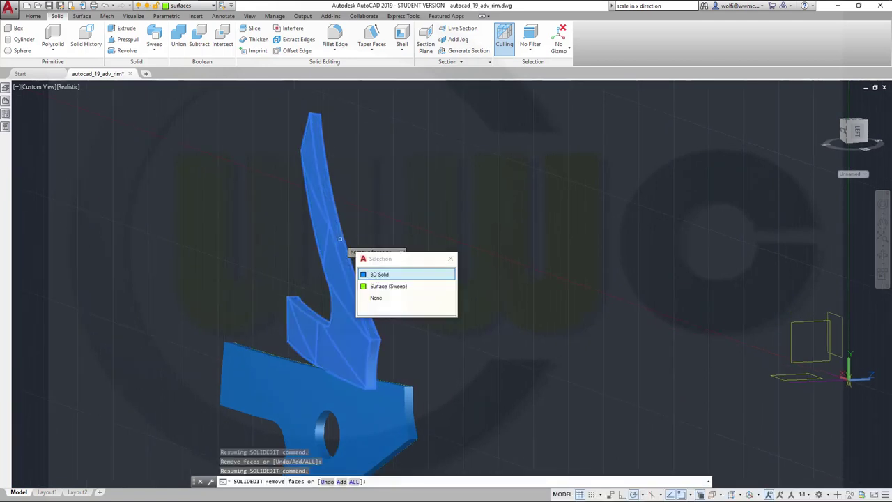
left_click(391, 275)
Remove the end faces of both arms from the shell of the spoke without the hole.
middle_click_drag(392, 217, 652, 267, "shift")
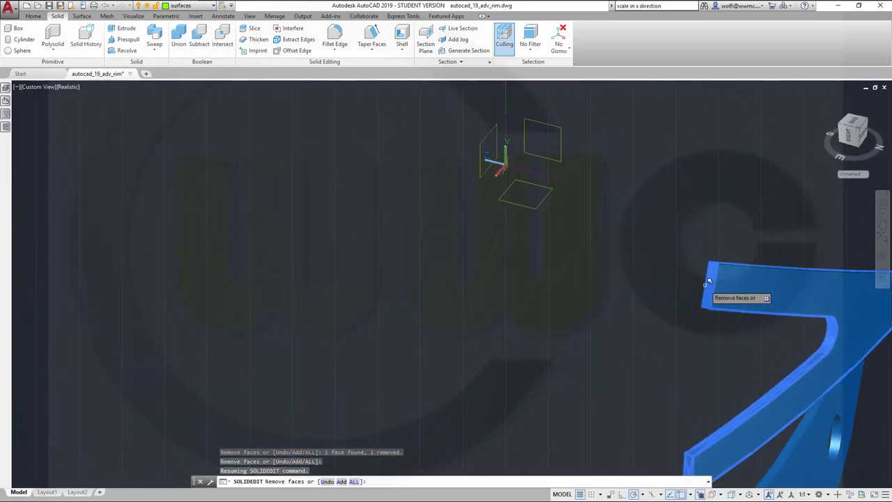
left_click(714, 280)
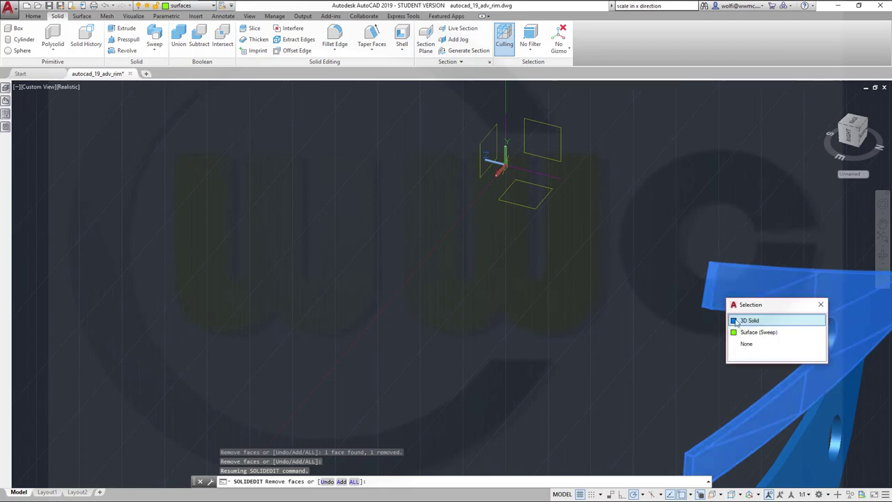
left_click(736, 322)
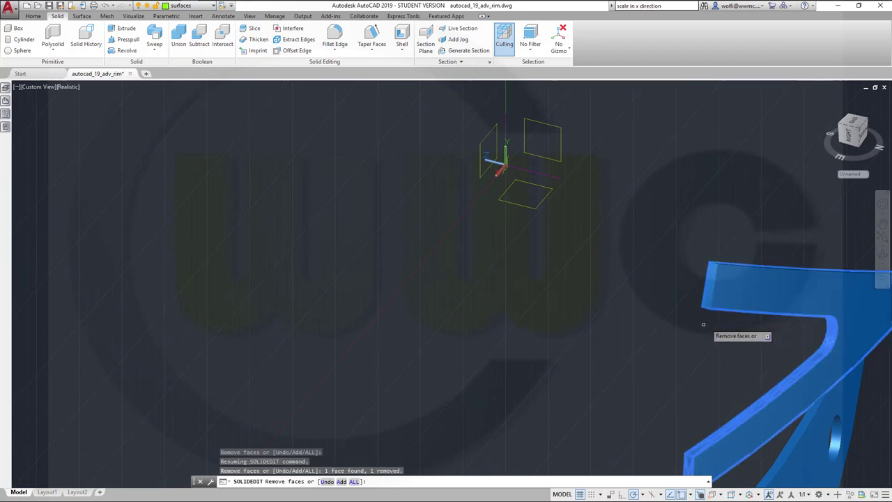
middle_click_drag(701, 318, 536, 293, "shift")
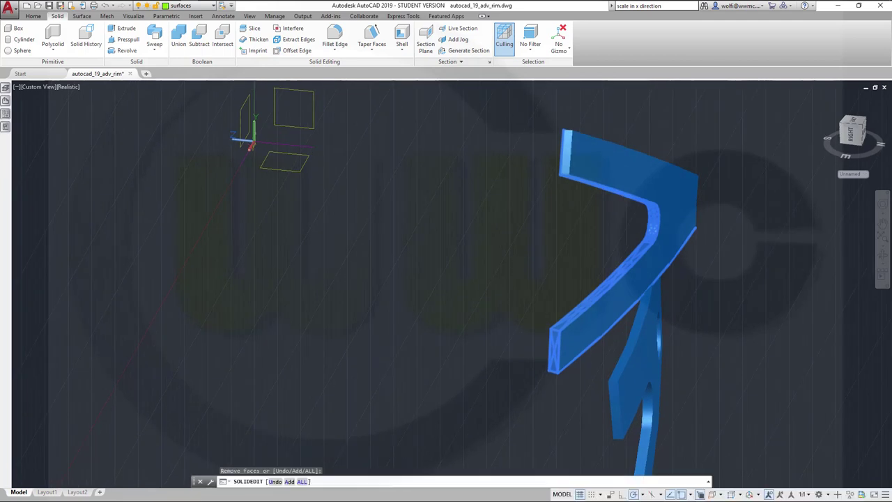
left_click(559, 346)
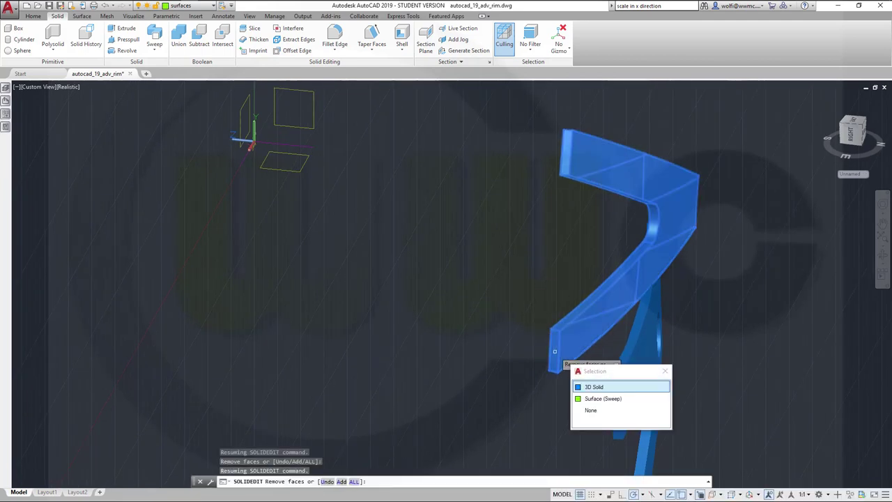
left_click(589, 390)
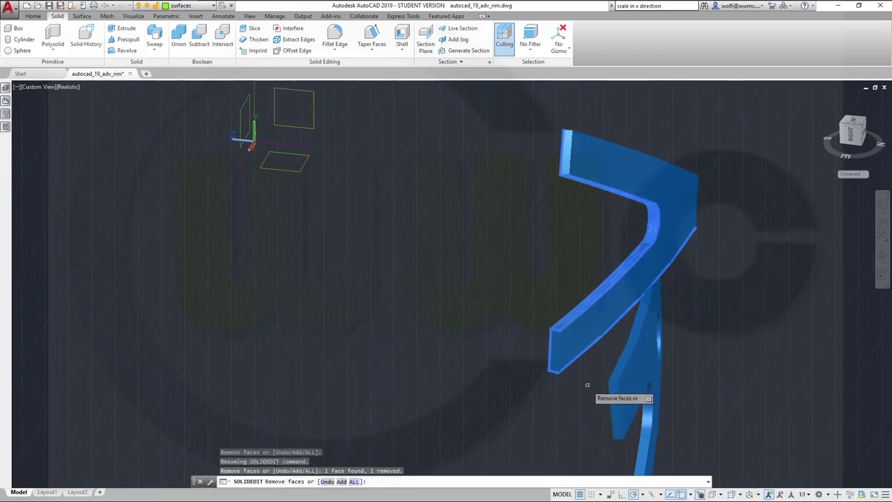
Shell the spoke without the hole with an offset distance of 2 and end the solid editing.
middle_click_drag(587, 389, 575, 264, "shift")
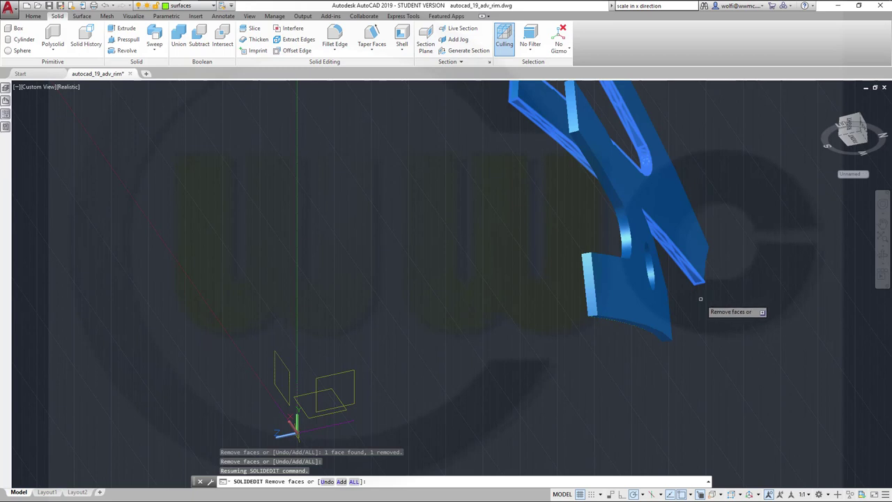
key("Return")
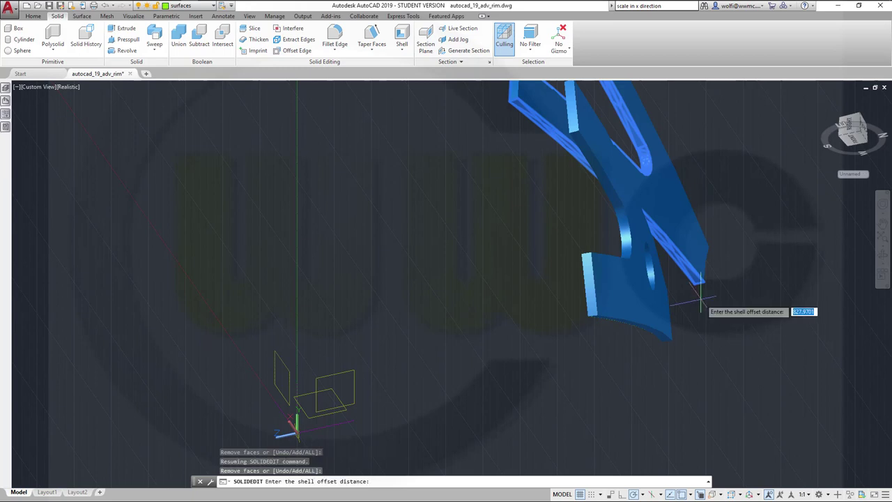
type("2")
key("Return")
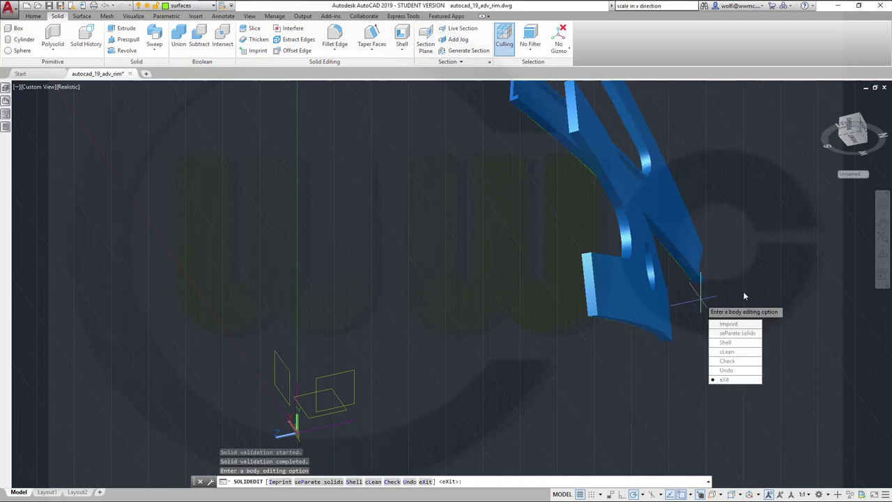
key("Return")
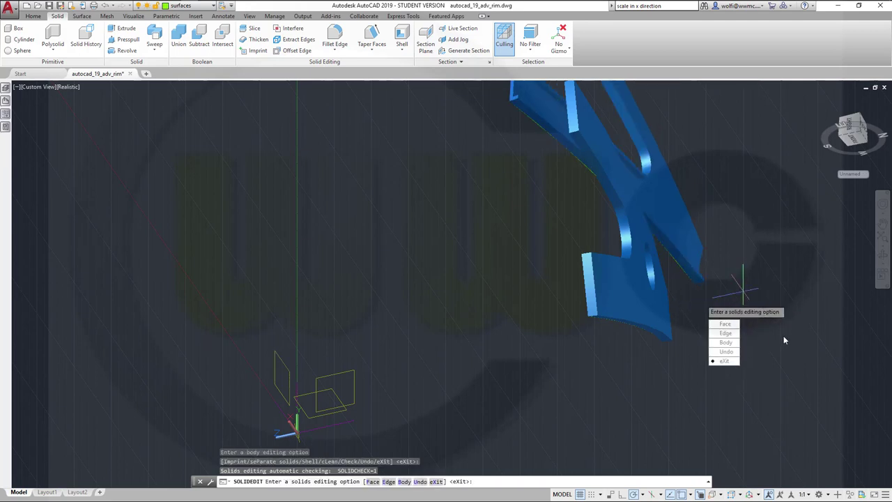
key("Escape")
Start a Shell on the spoke solid with the round hole and remove its broad face from the shell.
middle_click_drag(780, 339, 339, 319, "shift")
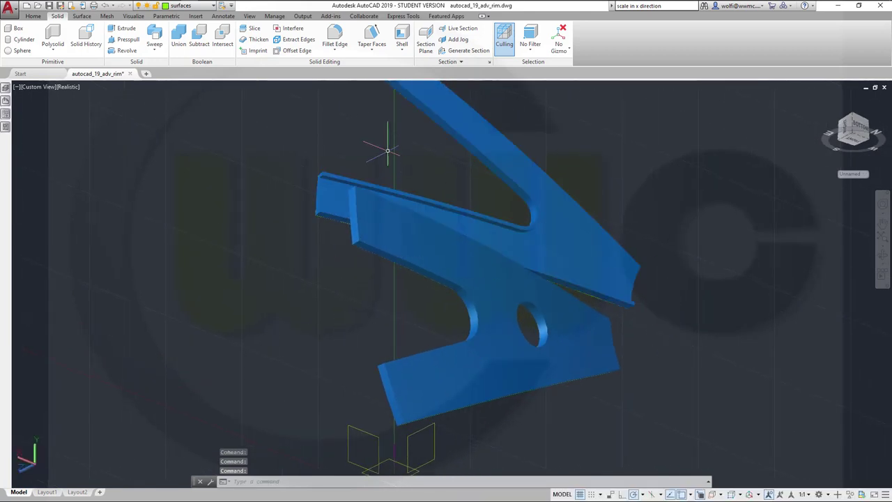
left_click(401, 39)
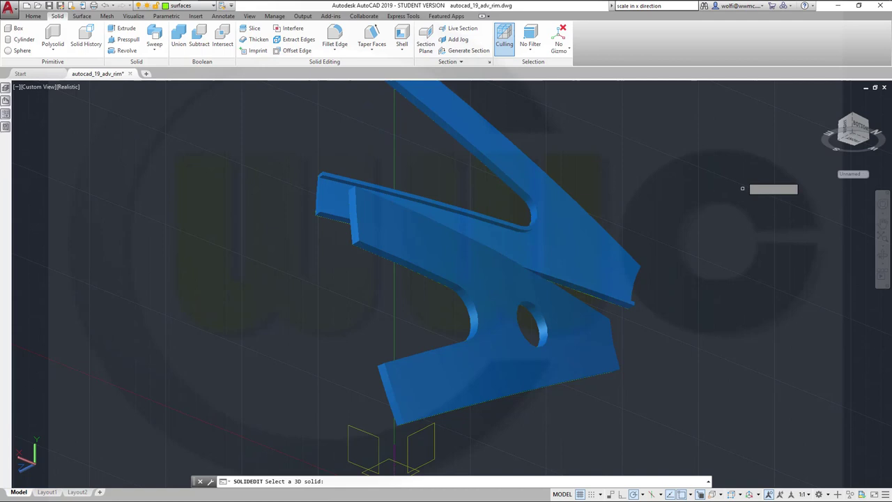
left_click(543, 384)
left_click(563, 420)
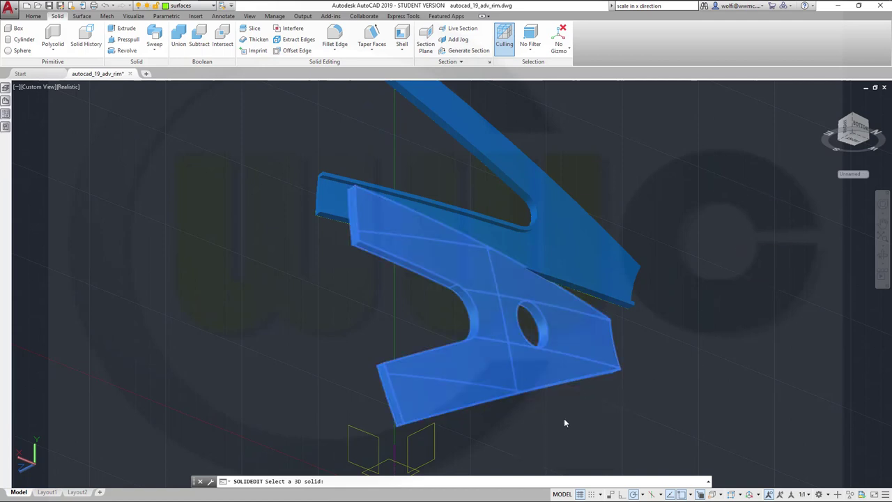
left_click(587, 346)
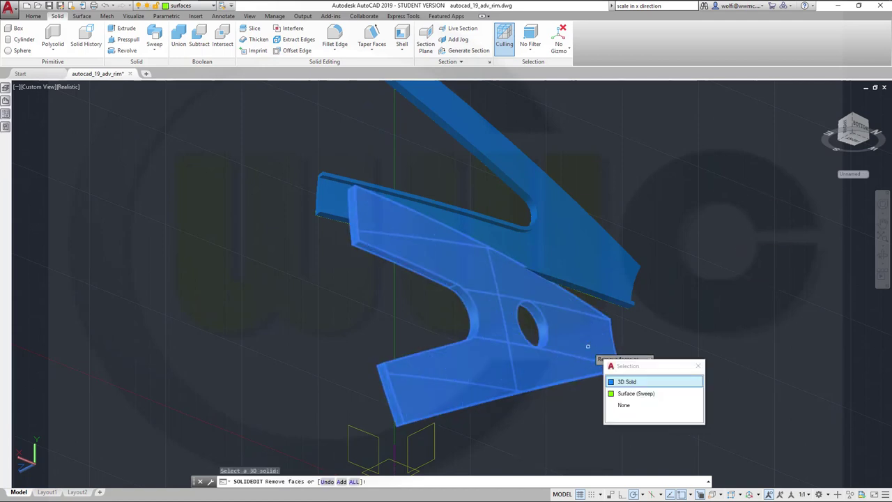
left_click(613, 384)
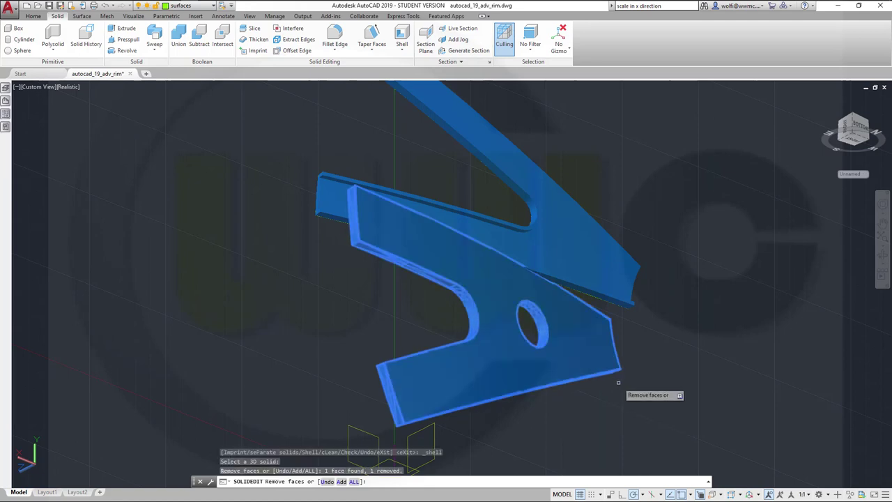
Remove both arm end faces of the spoke with the round hole from the shell.
left_click(360, 227)
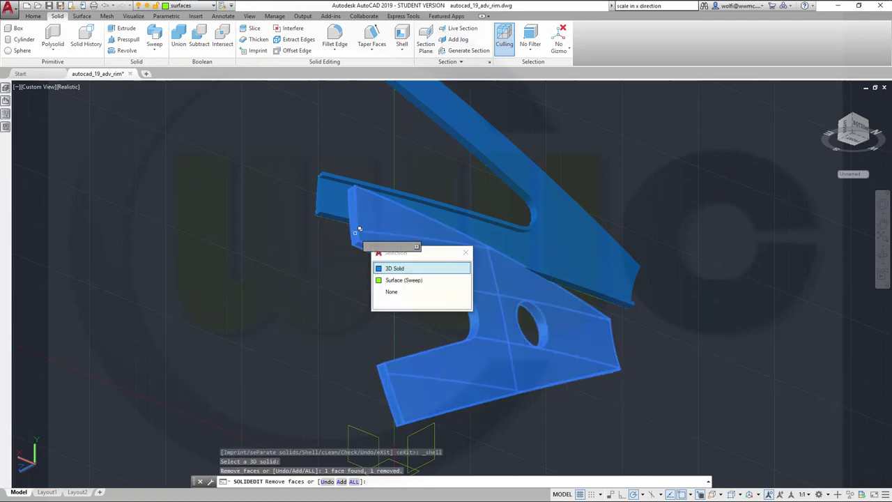
left_click(409, 269)
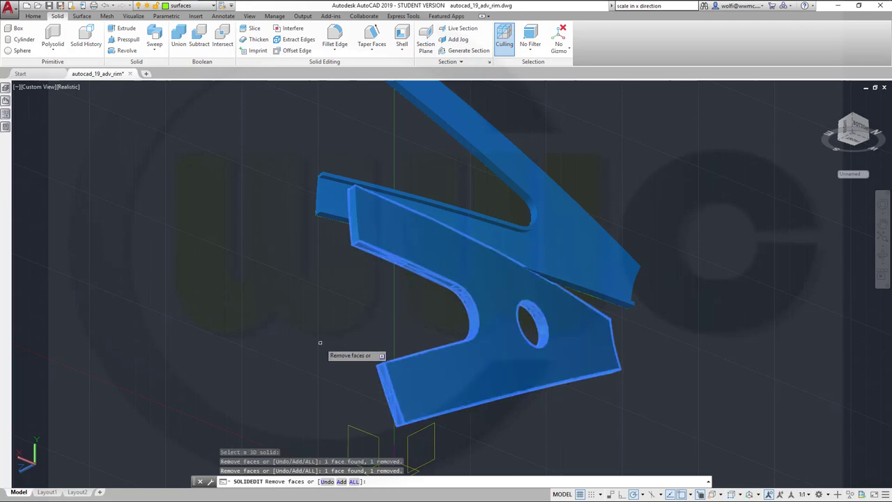
left_click(389, 380)
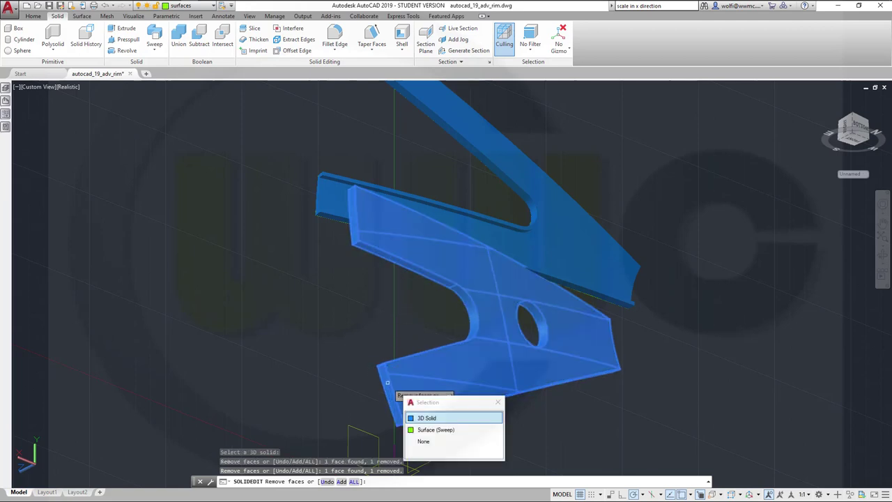
left_click(427, 419)
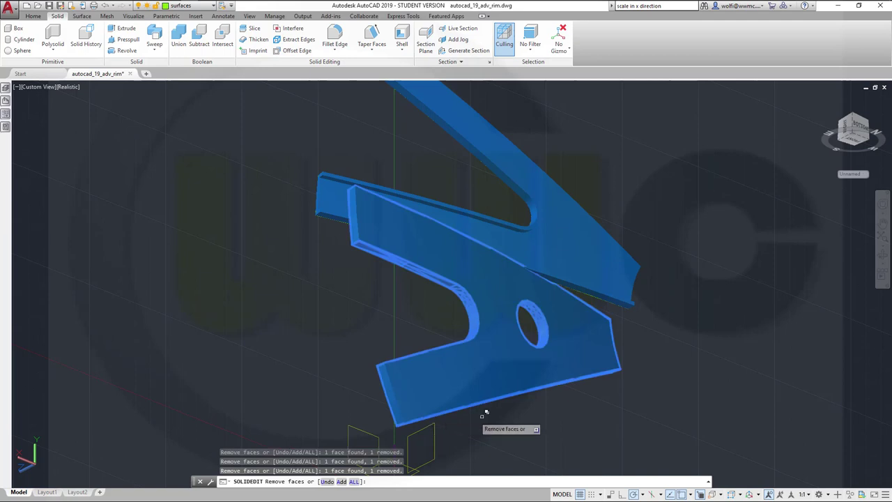
Remove the long outer side face and the narrow face where the arms meet from the holed spoke's shell.
middle_click_drag(613, 414, 542, 365, "shift")
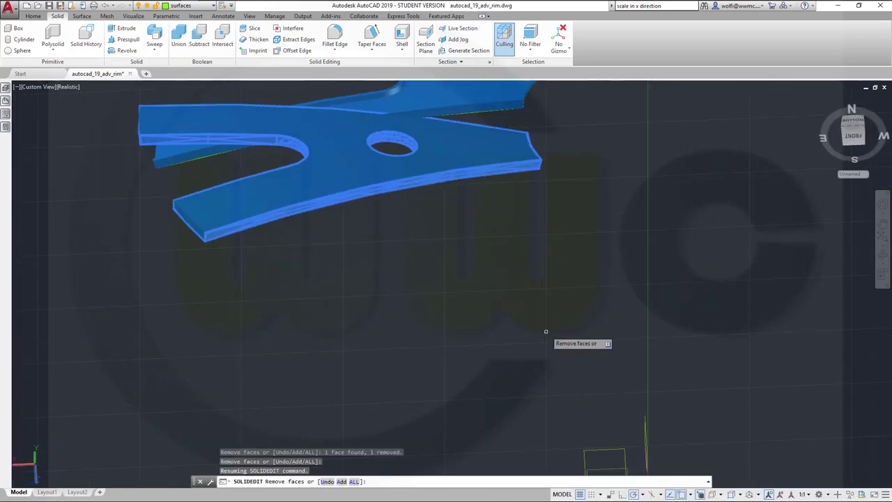
left_click(394, 186)
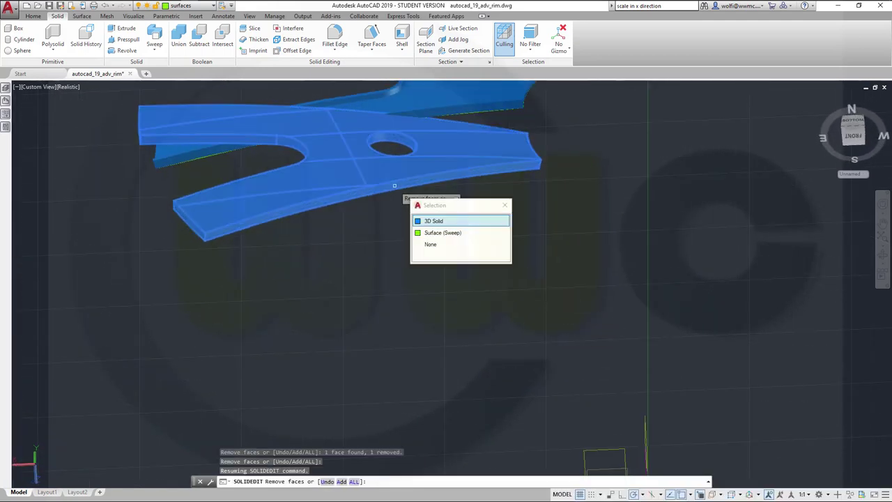
left_click(426, 222)
middle_click_drag(492, 260, 383, 370, "shift")
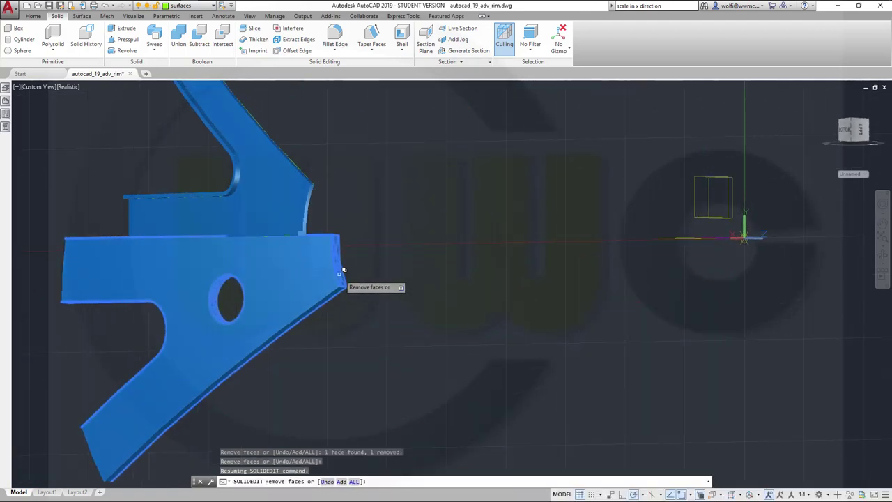
left_click(342, 272)
left_click(383, 310)
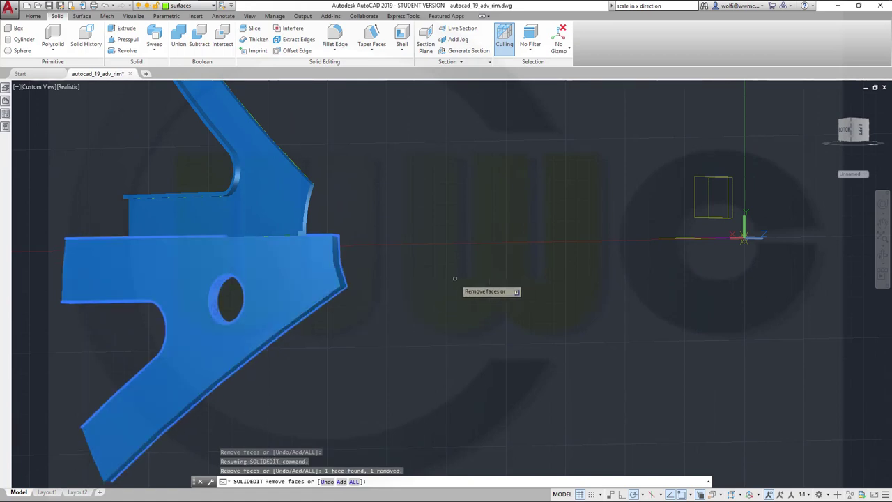
Shell the spoke with the round hole with an offset distance of 2 and leave the command.
key("Return")
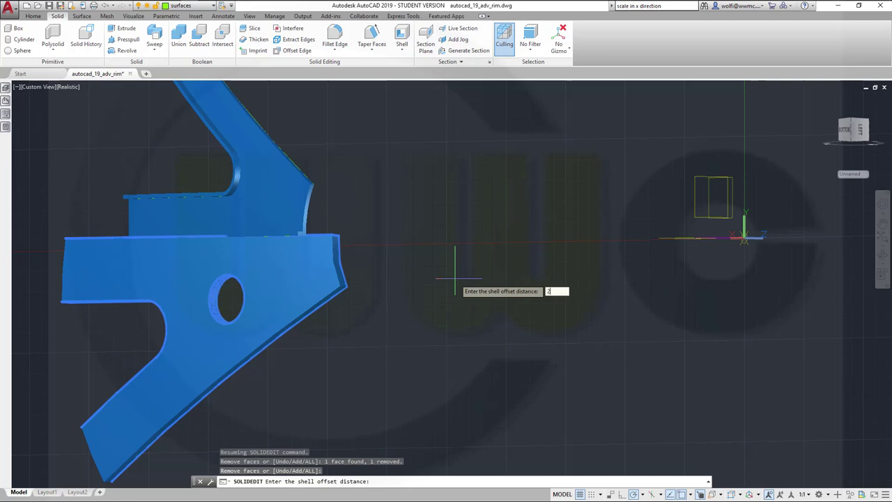
key("Return")
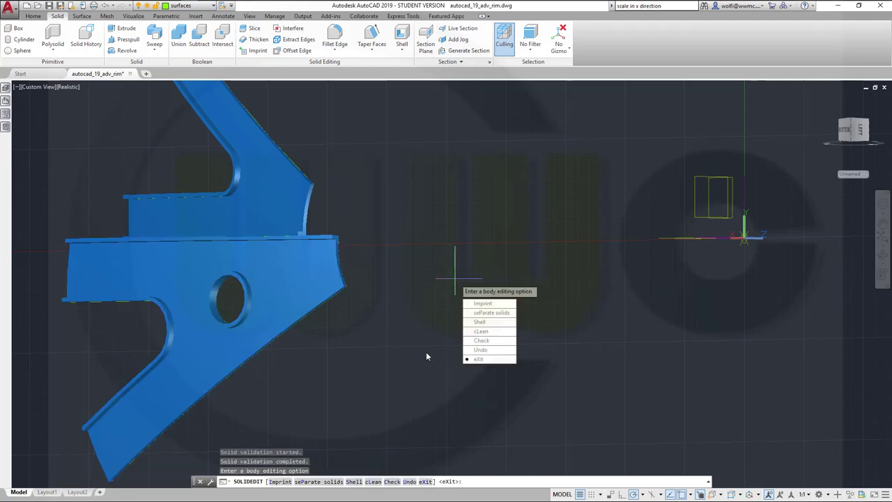
key("Escape")
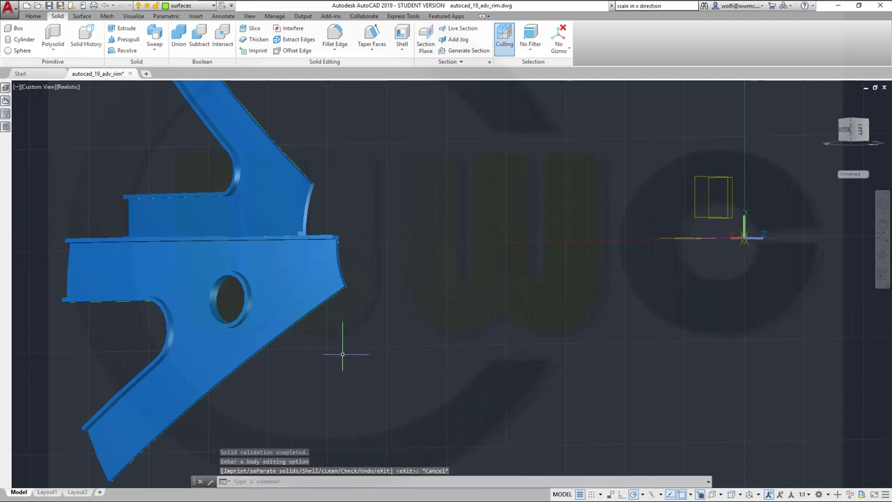
middle_click_drag(348, 354, 239, 359, "shift")
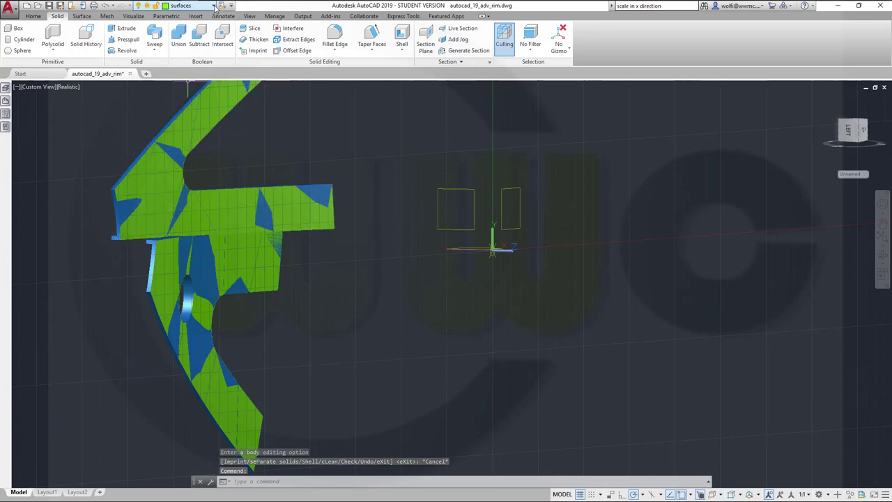
Select the swept surfaces of both spokes, assign them to layer 0 and turn that layer on.
left_click(242, 205)
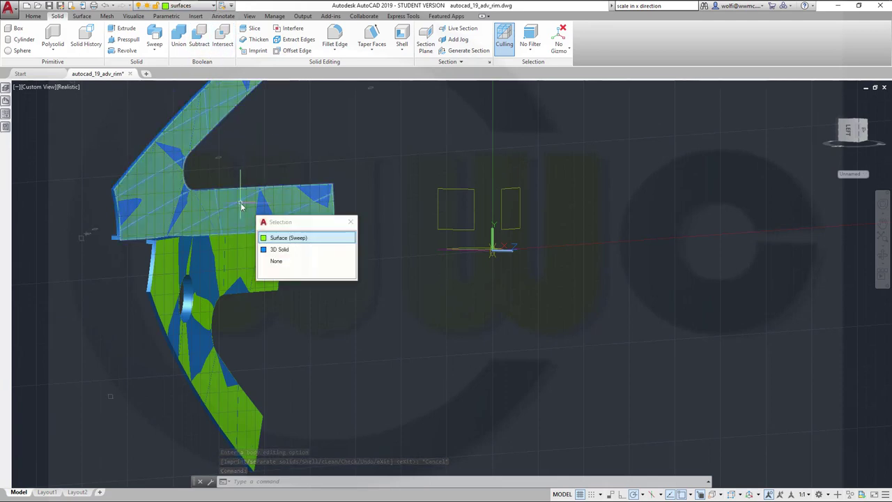
left_click(289, 248)
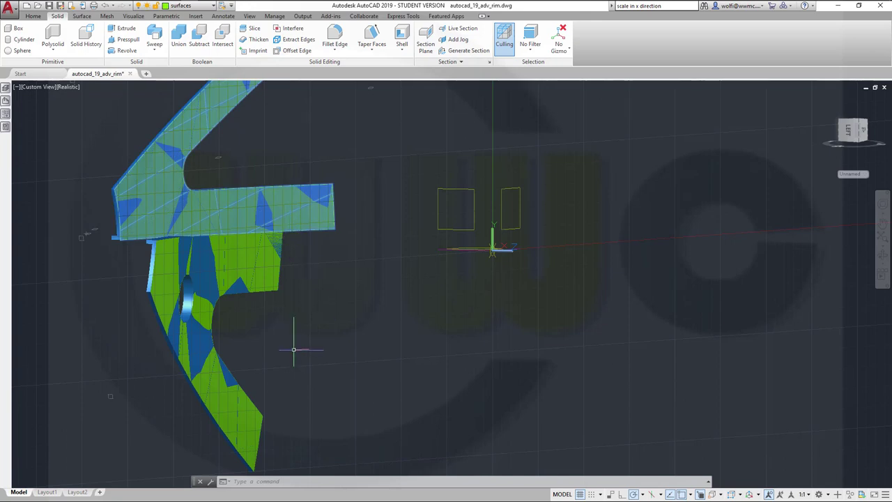
left_click(247, 411)
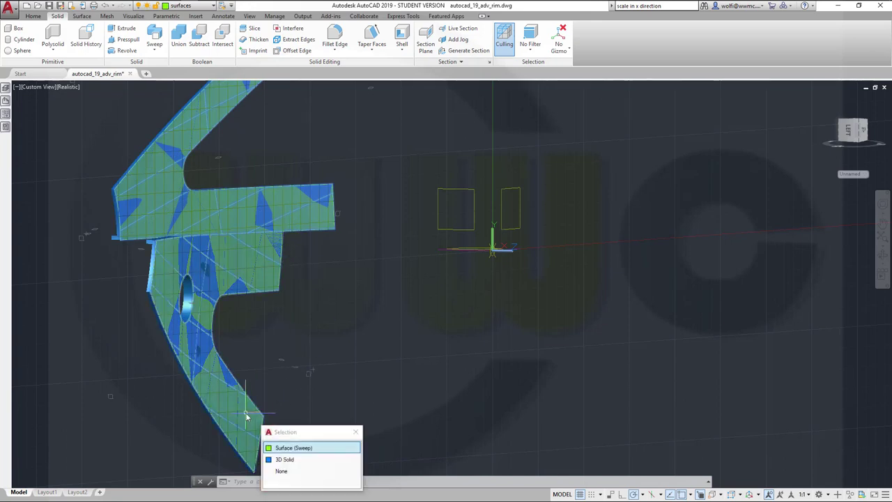
left_click(291, 448)
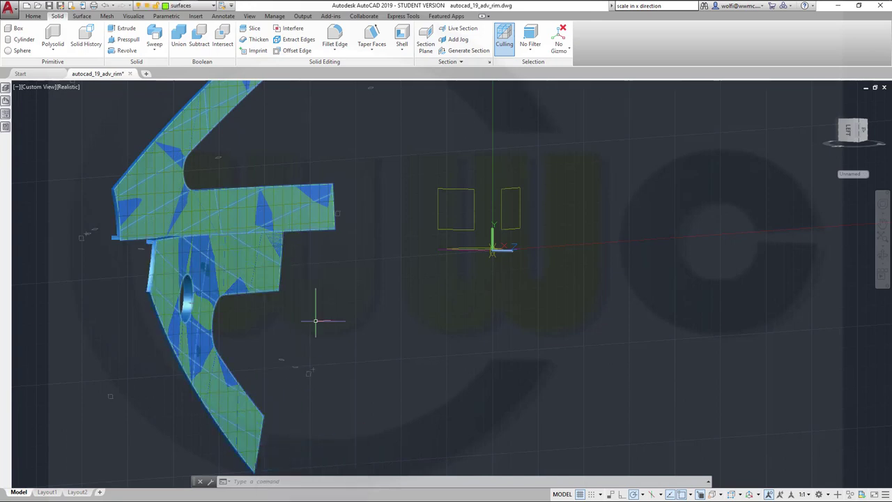
left_click(213, 6)
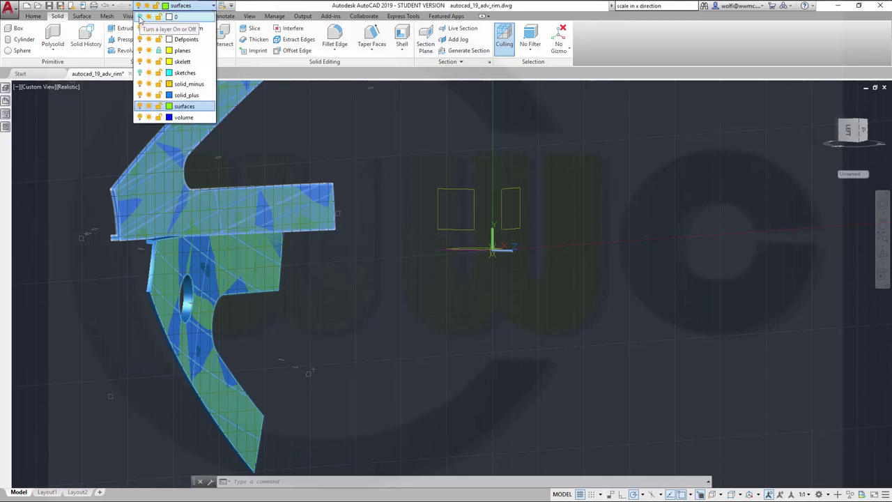
left_click(140, 17)
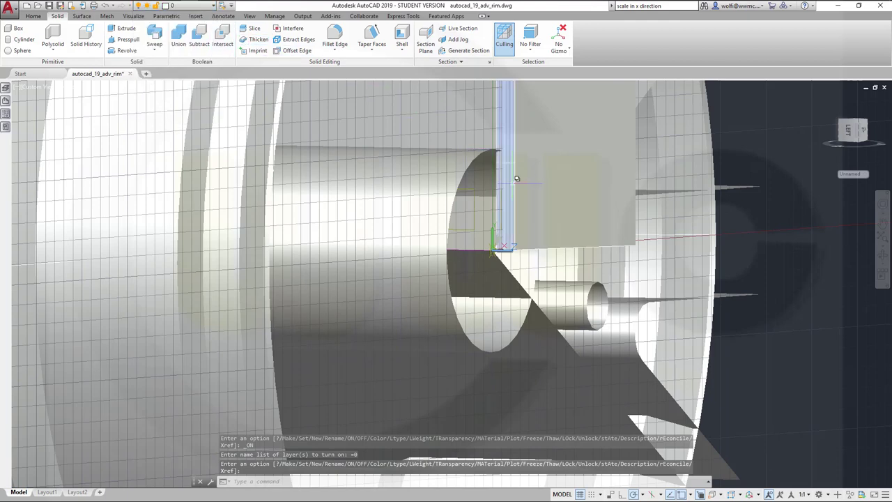
Add the outer rim surface to the selection and assign all selected surfaces to the surfaces layer.
middle_click_drag(512, 199, 488, 300, "shift")
scroll(446, 279, "down", 6)
scroll(441, 288, "up", 2)
scroll(528, 304, "up", 3)
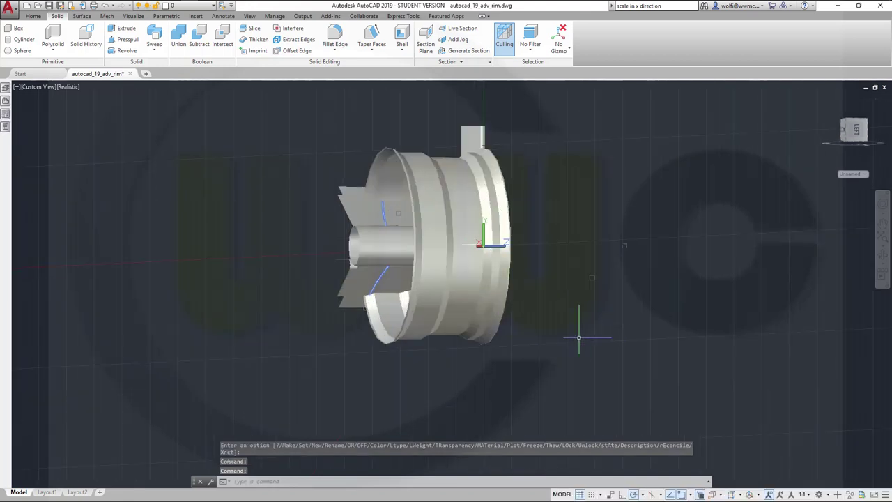
left_click(498, 291)
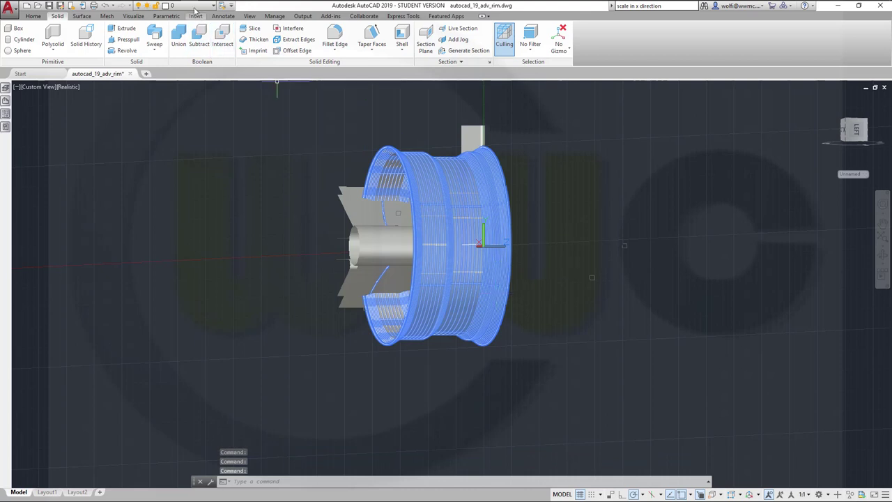
left_click(213, 6)
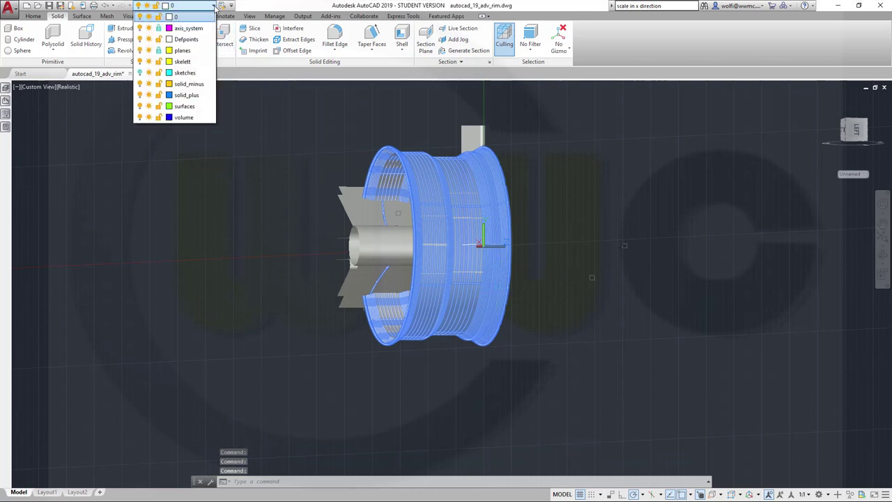
left_click(197, 106)
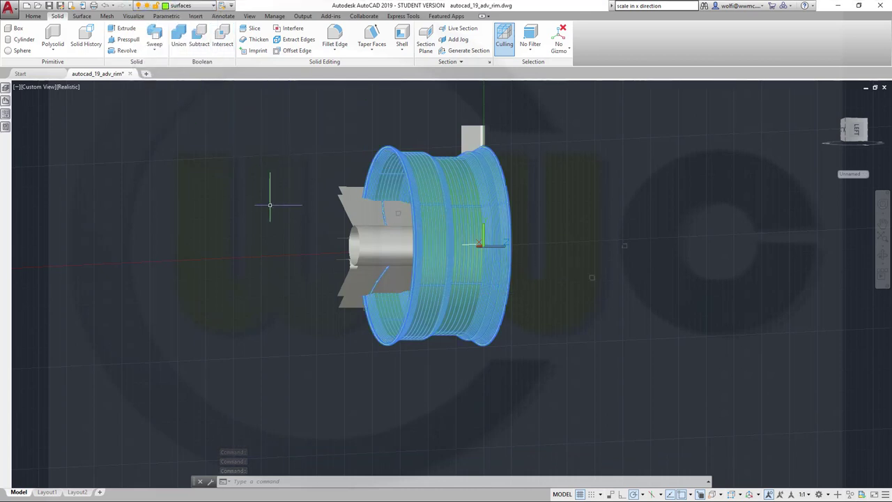
key("Escape")
Assign the rib's 3D solid between the spokes to the solid_plus layer.
middle_click_drag(322, 265, 504, 267, "shift")
scroll(304, 291, "up", 3)
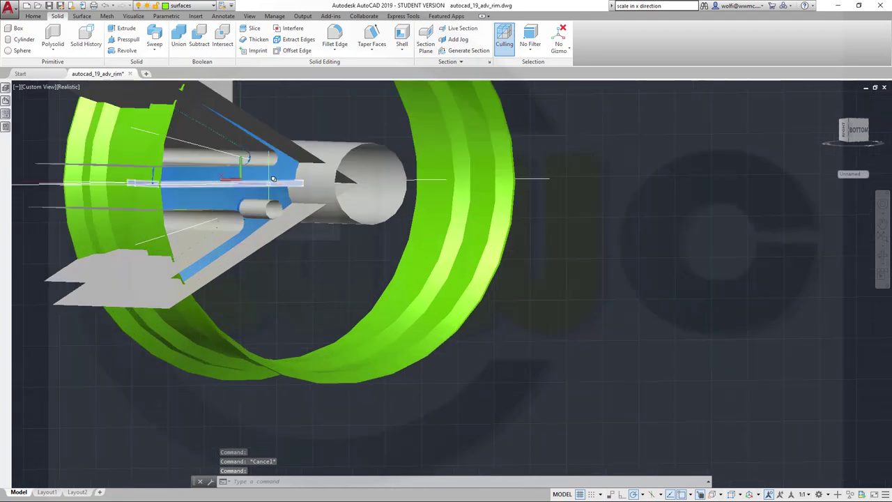
left_click(273, 179)
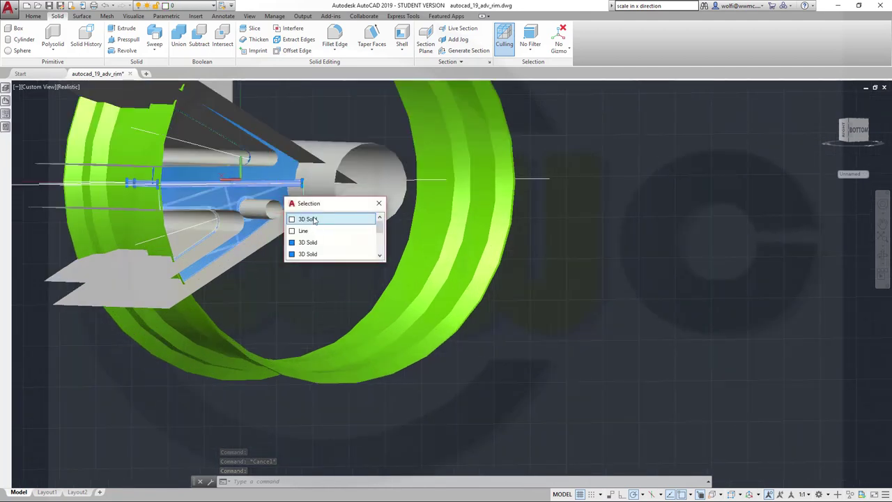
left_click(313, 219)
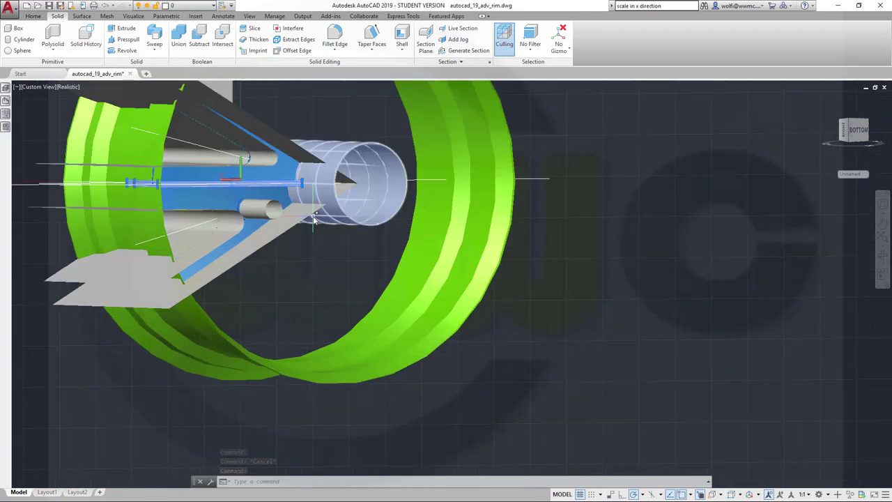
left_click(213, 6)
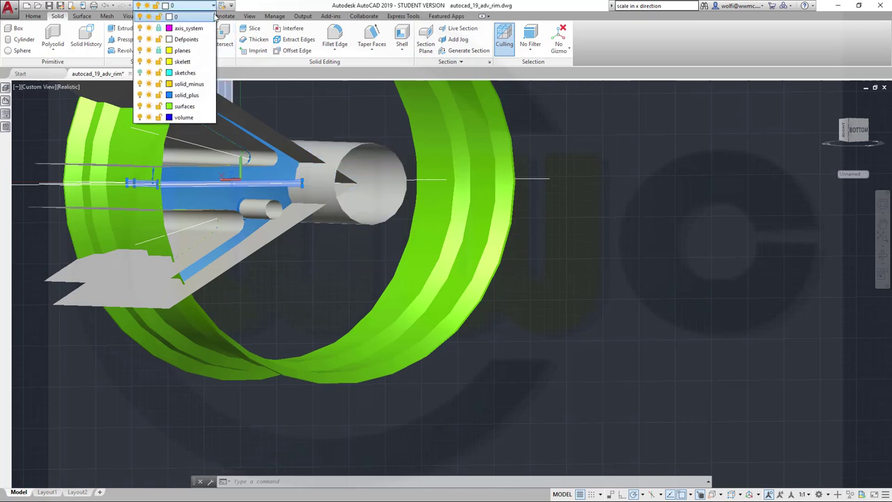
left_click(198, 96)
key("Escape")
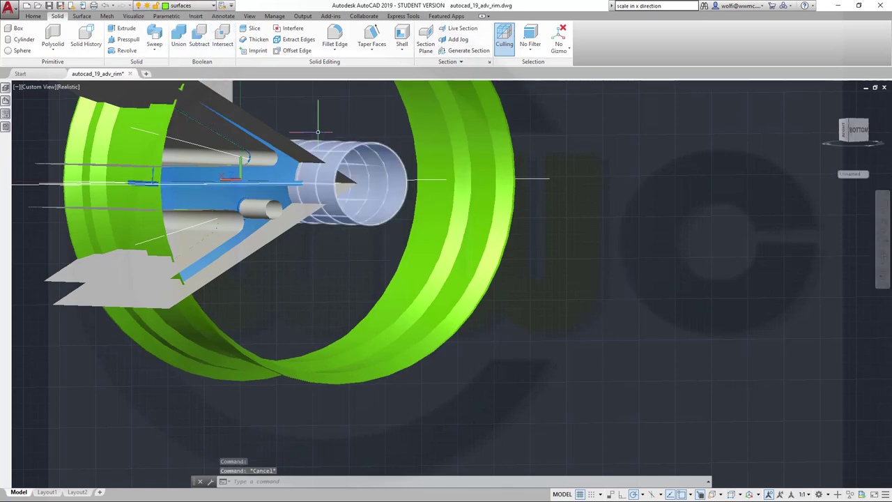
Turn off layer 0 to hide the remaining construction geometry around the rim.
scroll(213, 7, "down", 1)
left_click(213, 6)
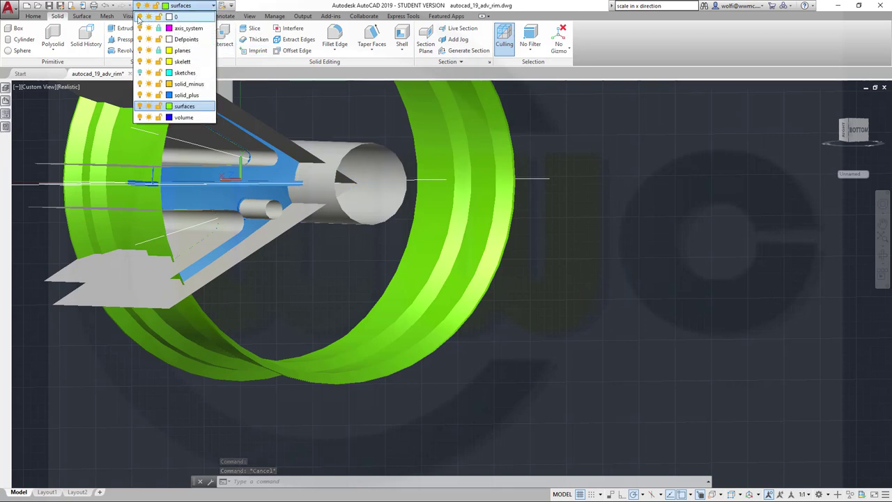
left_click(139, 18)
middle_click_drag(529, 267, 587, 201, "shift")
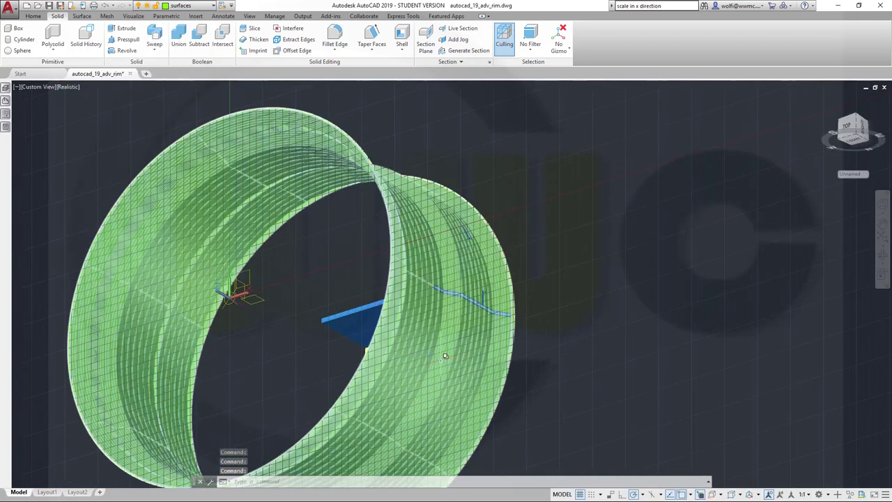
middle_click_drag(564, 366, 598, 318, "shift")
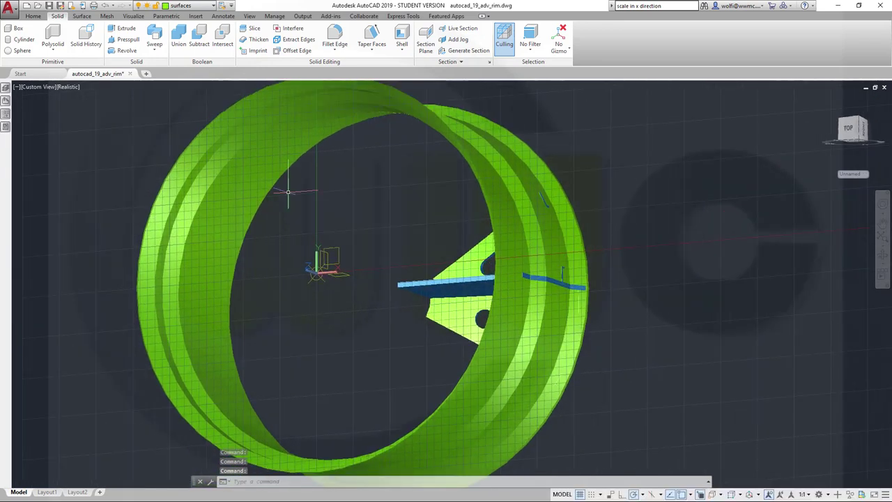
Make solid_plus the current layer and thicken the outer rim surface by 5.
left_click(213, 7)
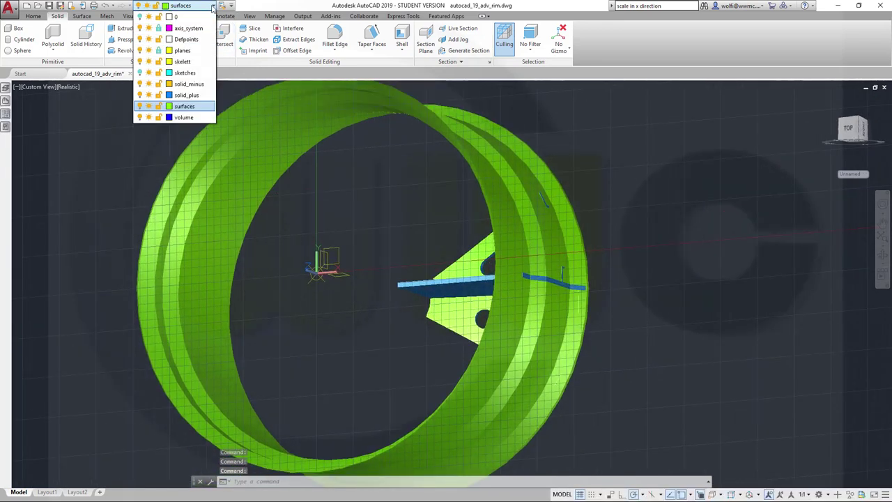
left_click(201, 91)
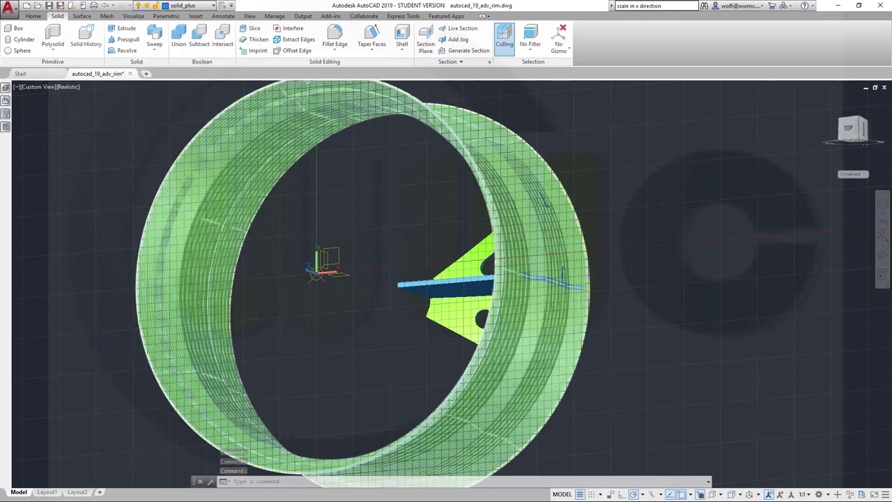
left_click(255, 40)
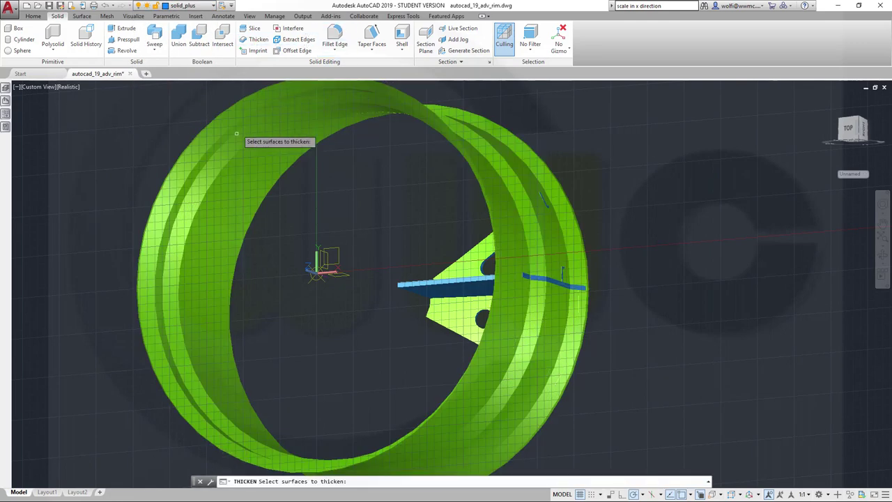
left_click(239, 149)
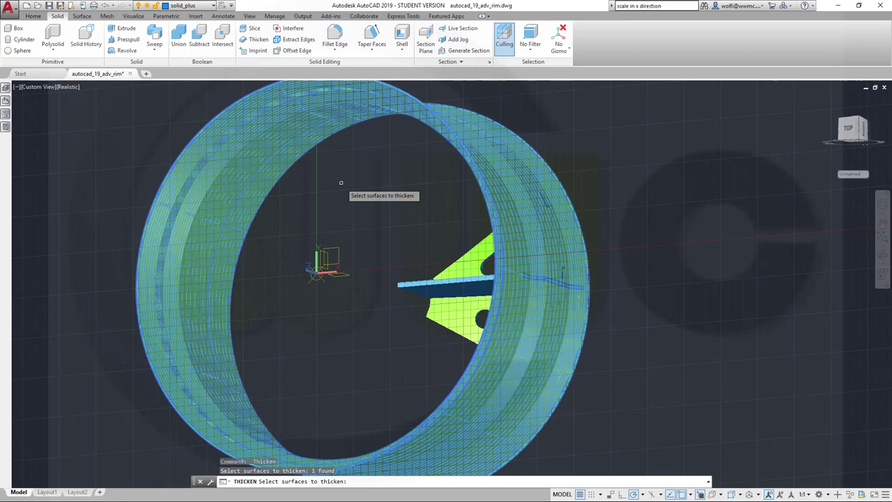
key("Return")
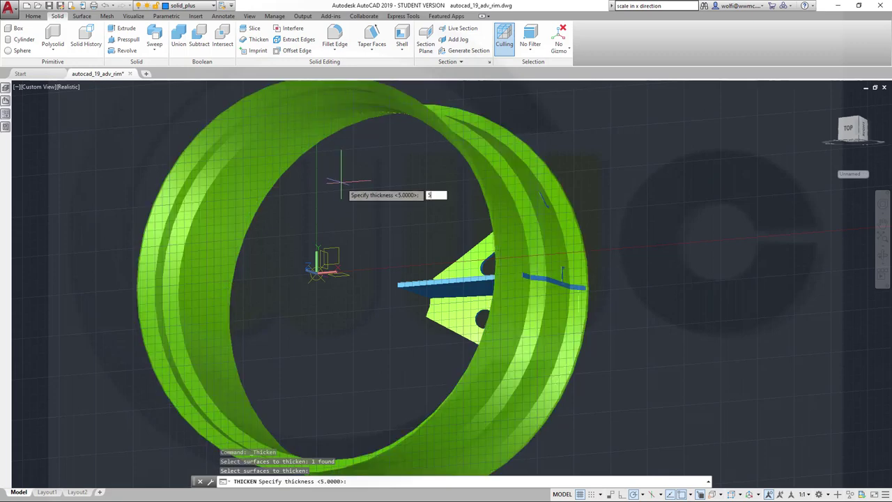
type("5")
key("Return")
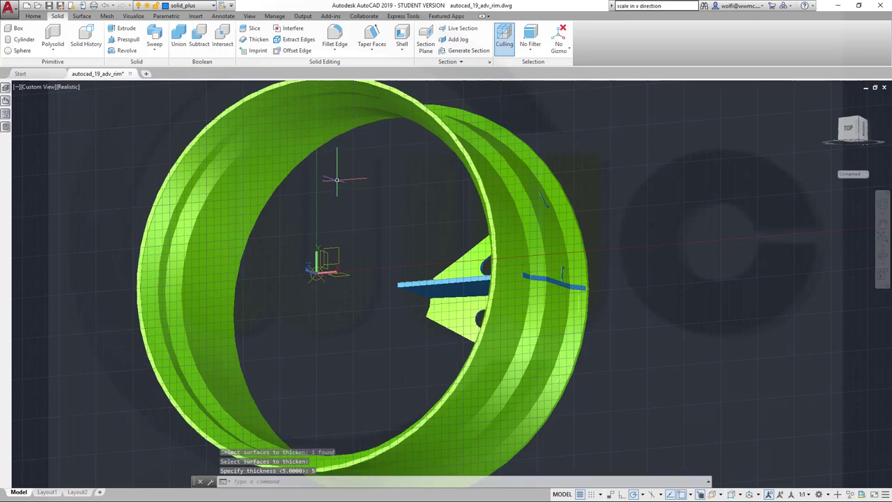
Thicken the same outer rim surface to its opposite side with a thickness of -5.
left_click(258, 39)
left_click(562, 222)
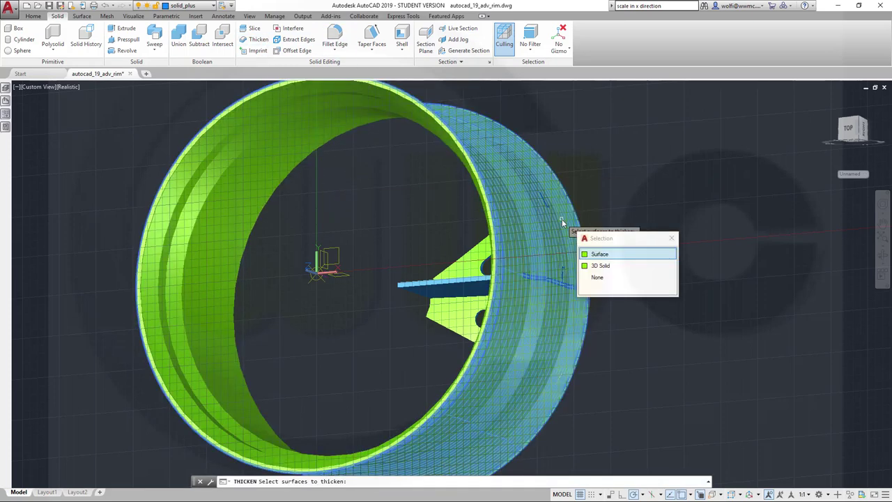
left_click(600, 255)
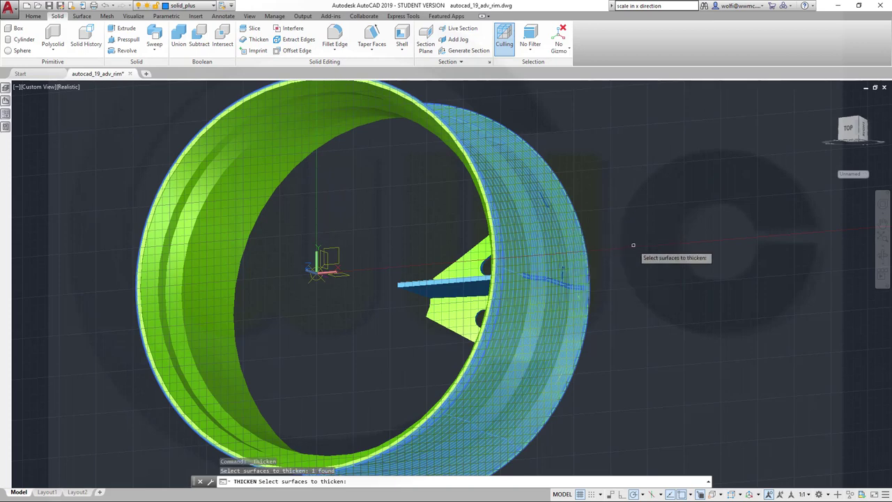
key("Return")
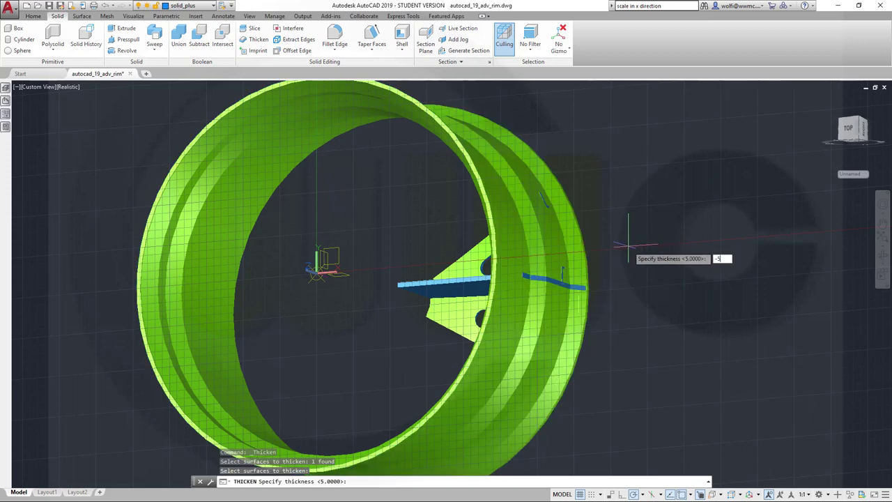
type("-5")
key("Return")
key("Escape")
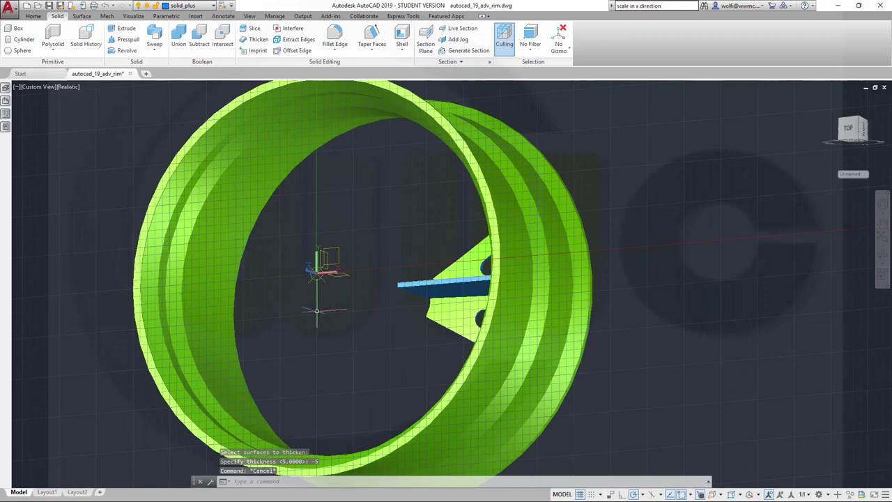
Move the leftover surfaces of the two forked spokes on either side of the rib to the hidden layer 0.
middle_click_drag(316, 312, 345, 243, "shift")
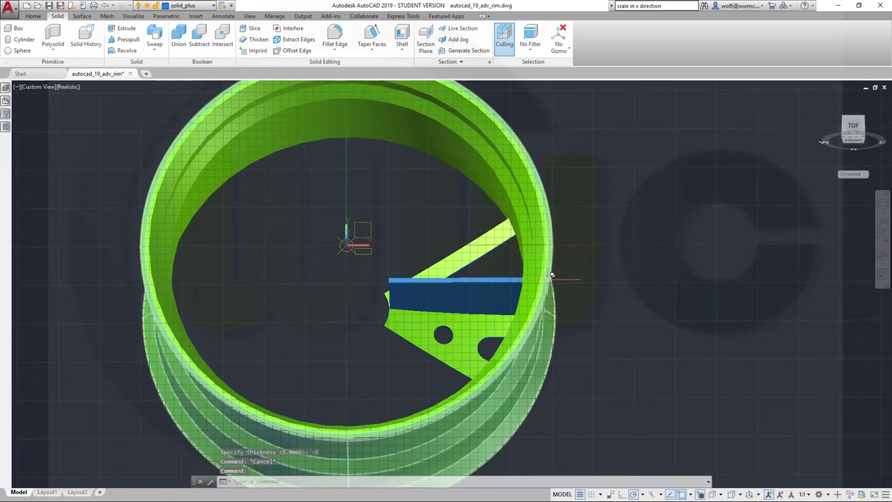
middle_click_drag(597, 339, 637, 395, "shift")
scroll(618, 390, "up", 2)
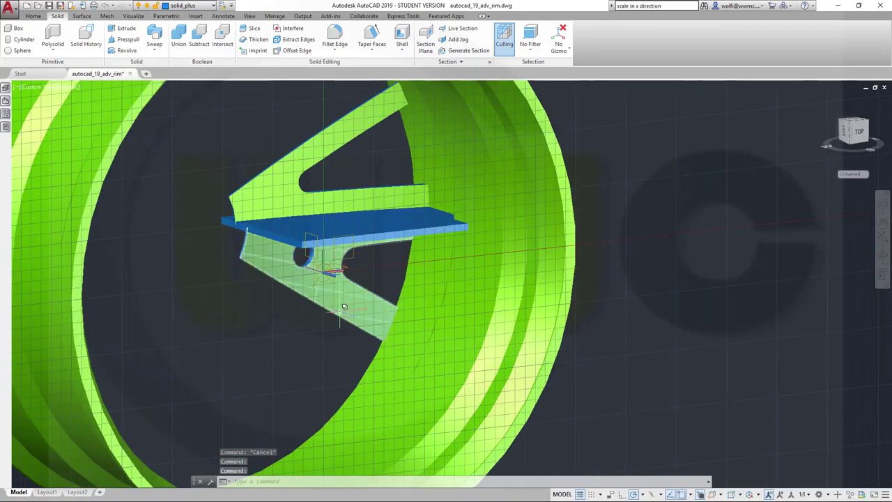
middle_click_drag(344, 306, 369, 301, "shift")
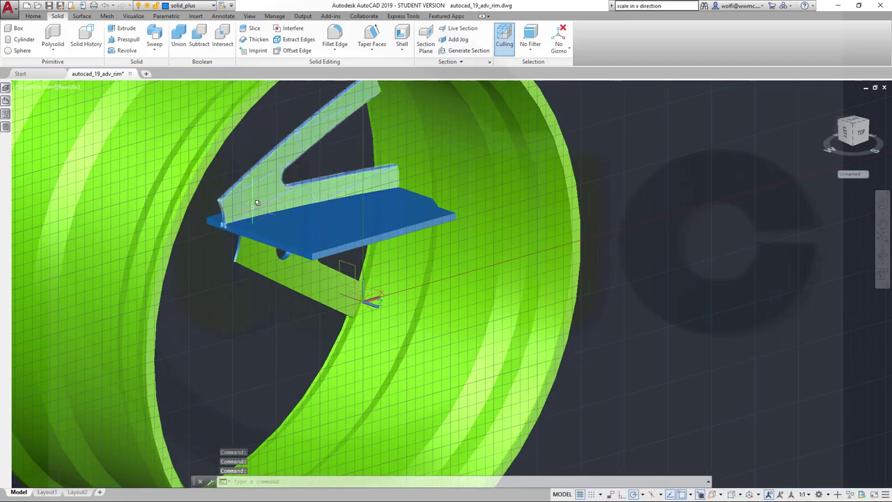
middle_click_drag(269, 195, 237, 223, "shift")
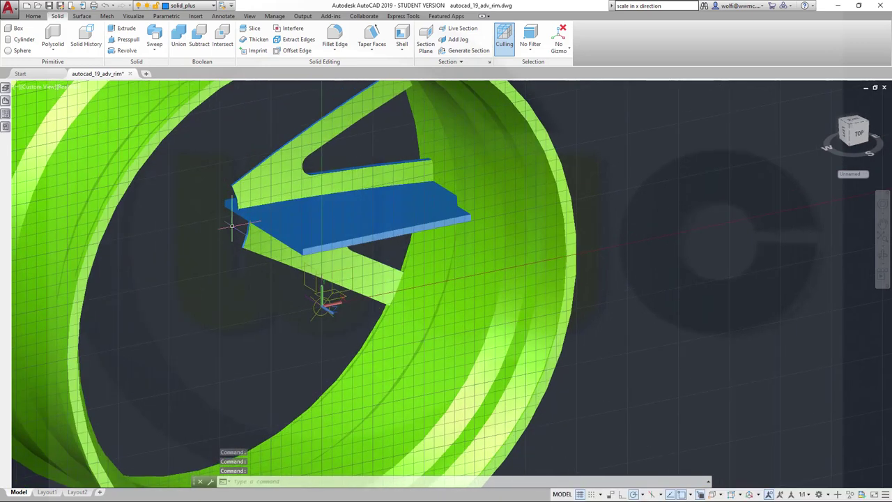
left_click(267, 186)
left_click(310, 233)
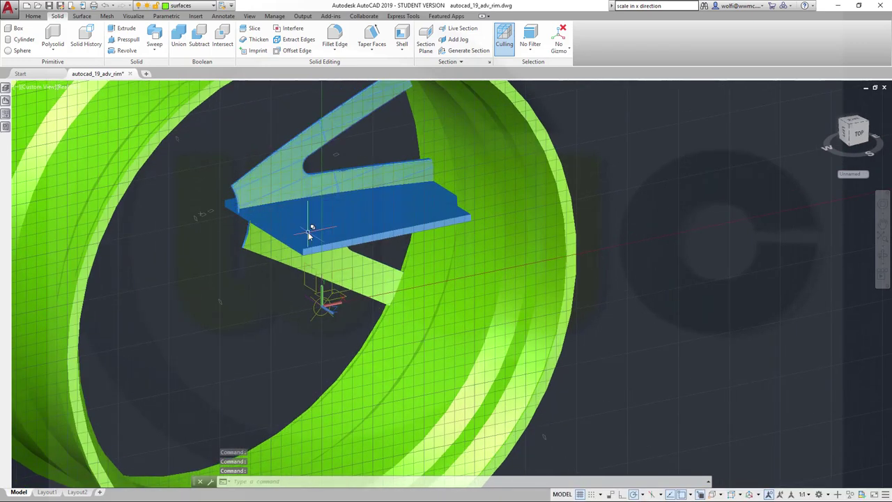
key("Escape")
left_click(356, 279)
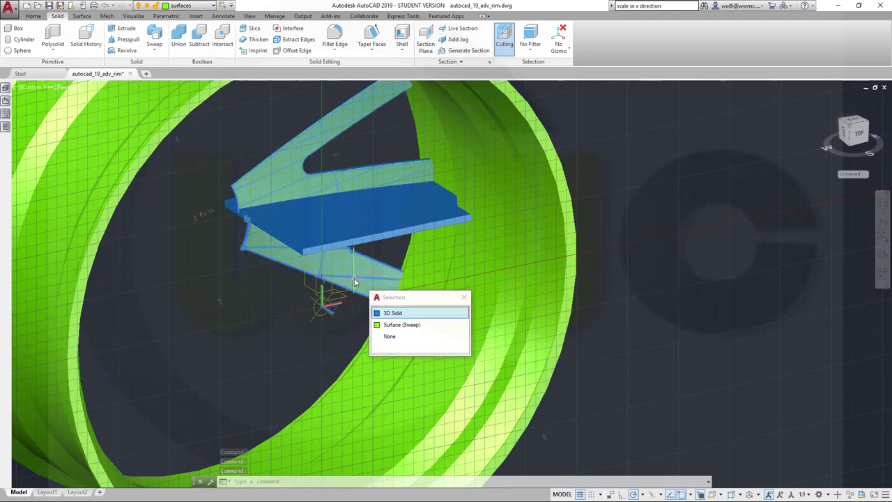
left_click(393, 325)
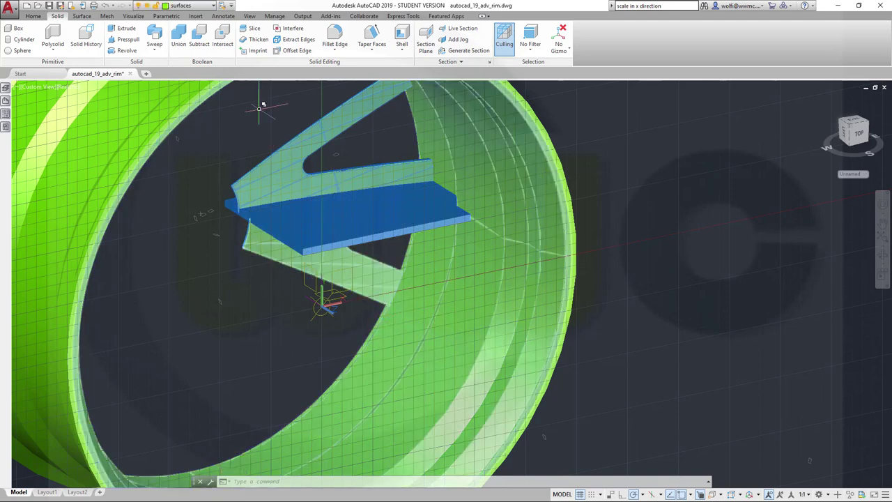
key("Escape")
left_click(214, 7)
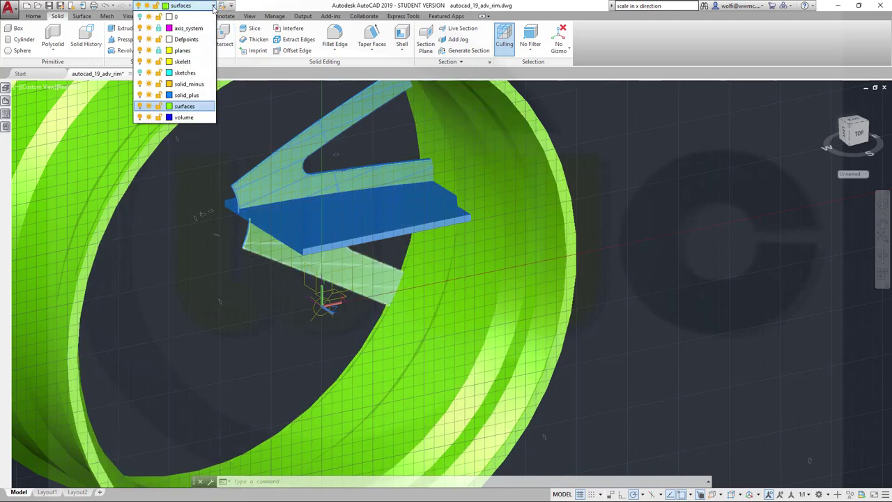
left_click(203, 16)
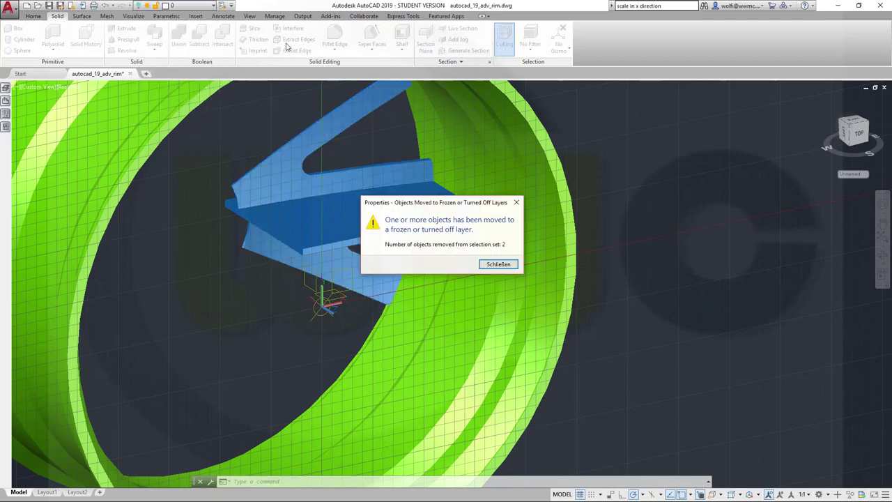
left_click(498, 264)
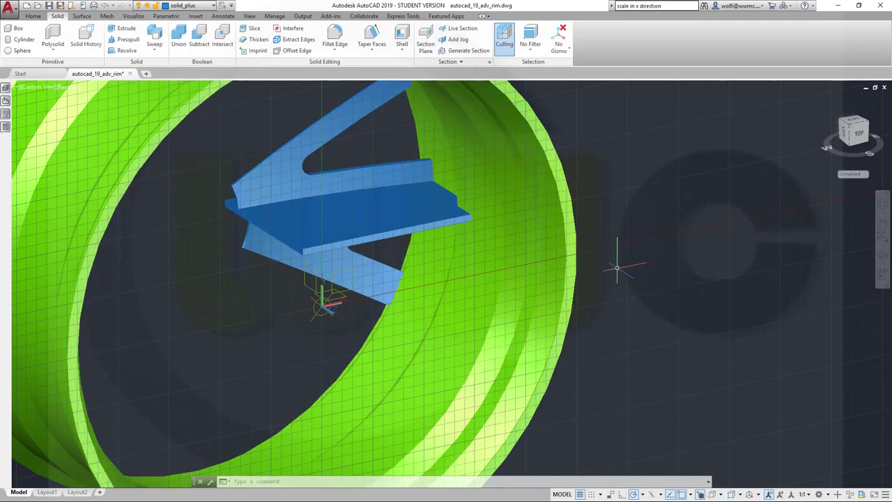
Assign the inner thickened 3D solid of the rim ring to the solid_plus layer.
left_click(528, 276)
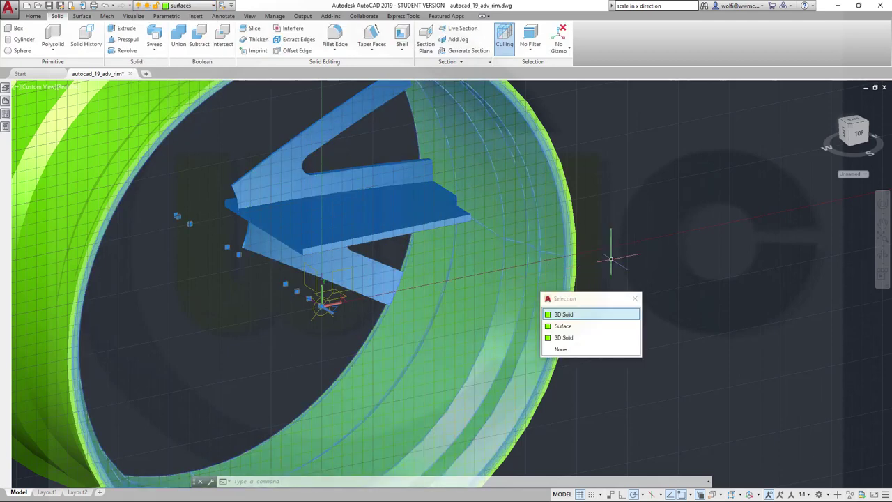
left_click(565, 315)
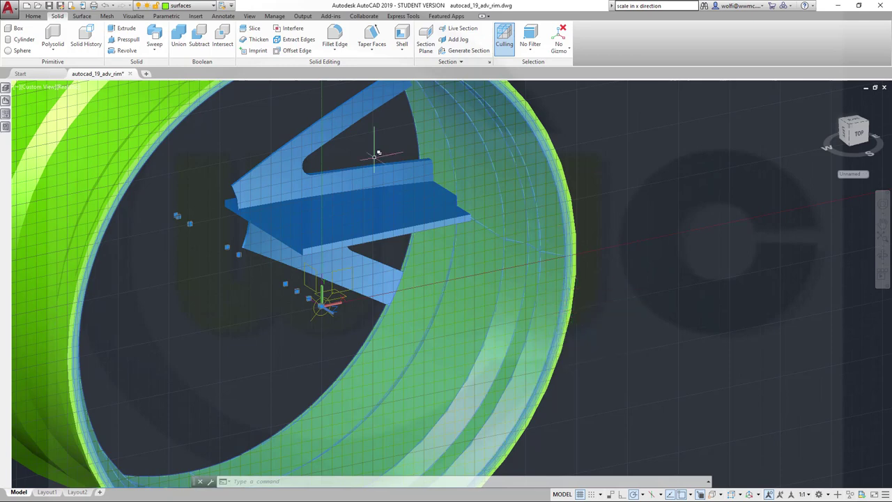
left_click(212, 6)
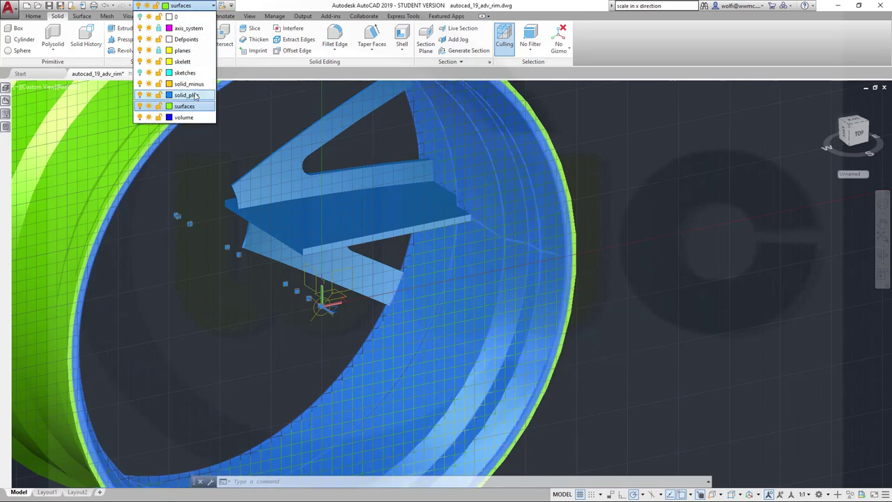
left_click(186, 94)
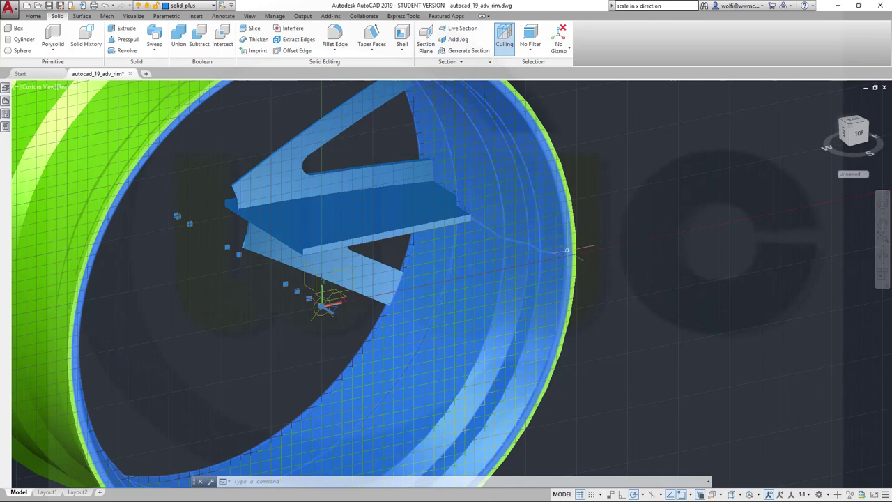
key("Escape")
Assign the outer thickened 3D solid of the rim ring to the solid_plus layer as well.
left_click(65, 227)
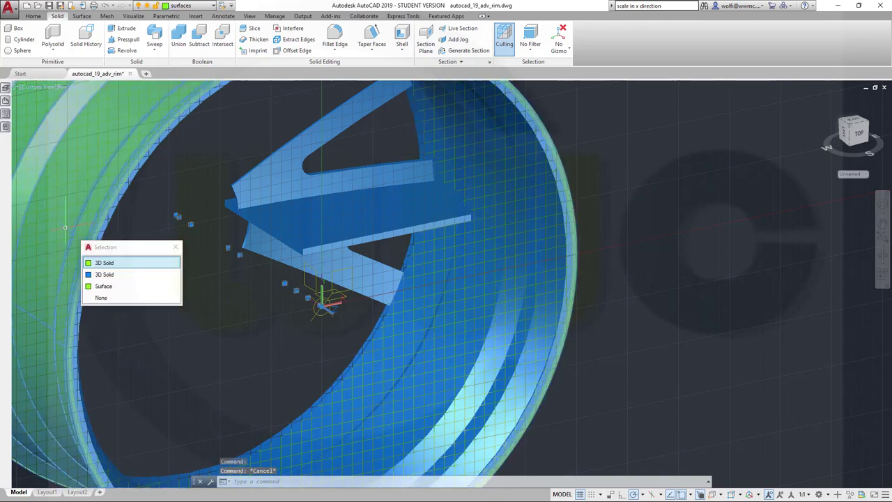
left_click(99, 264)
left_click(216, 5)
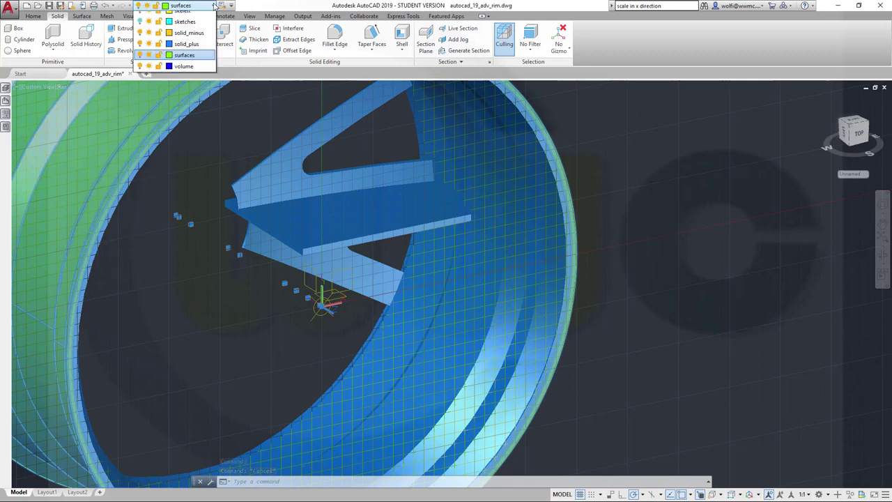
left_click(200, 95)
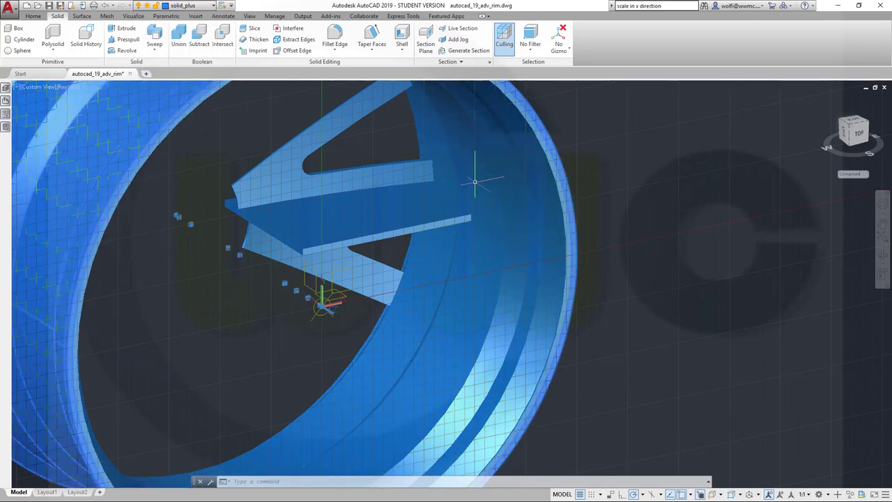
key("Escape")
key("Escape")
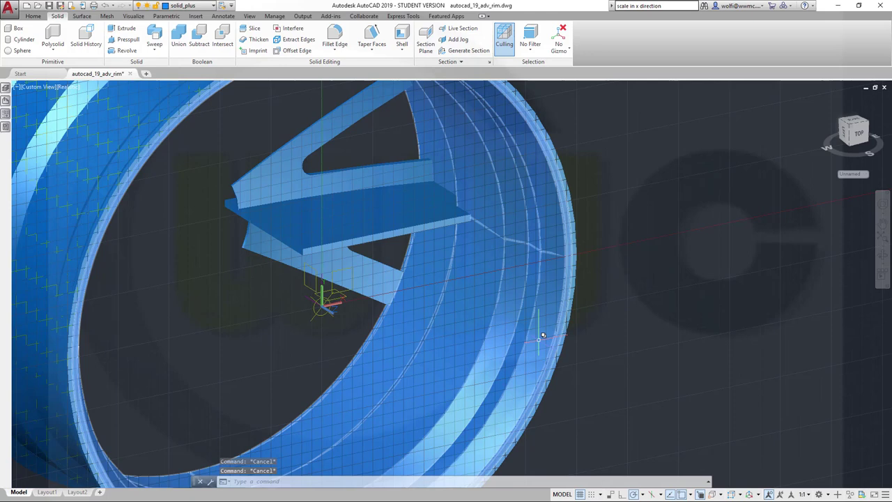
Move the original rim ring surface between the two solids to the hidden layer 0.
left_click(542, 335)
left_click(578, 387)
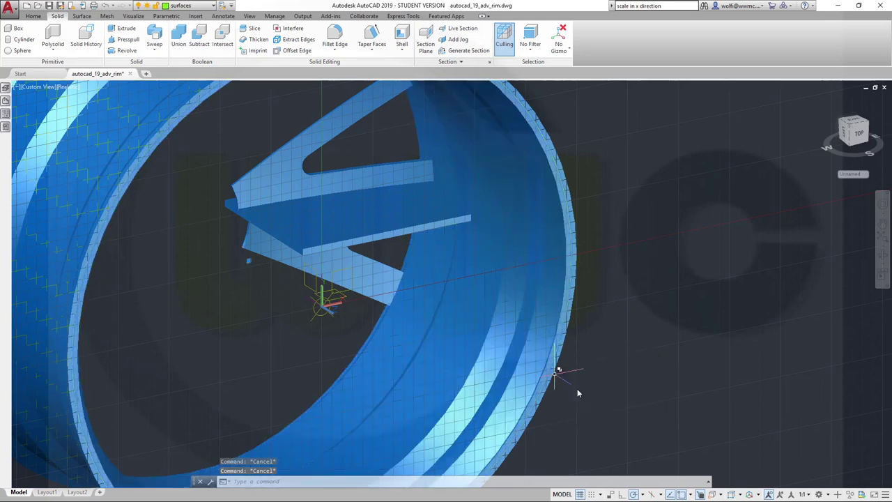
left_click(214, 6)
left_click(201, 16)
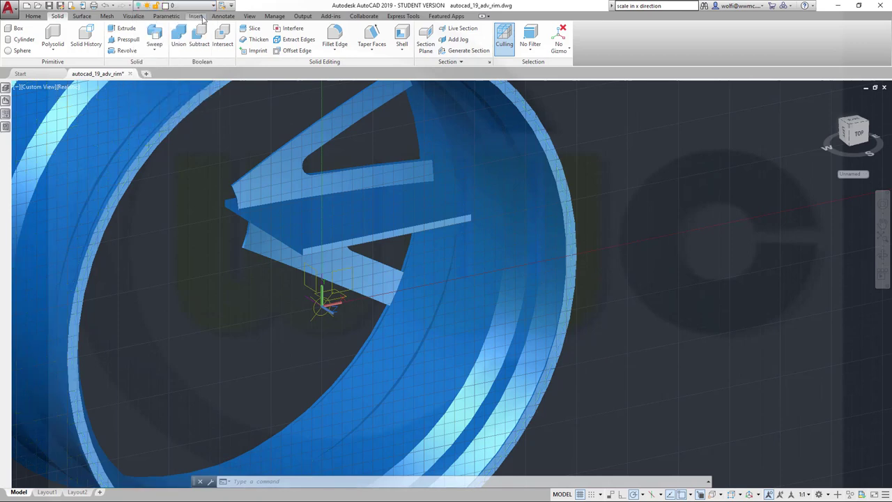
left_click(508, 268)
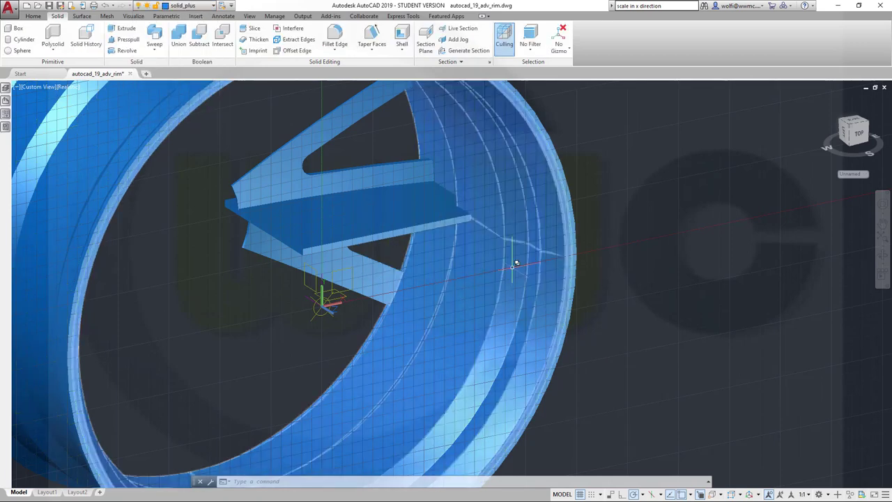
Unite the inner and outer rim ring solids into one solid with Union.
middle_click_drag(514, 261, 744, 315, "shift")
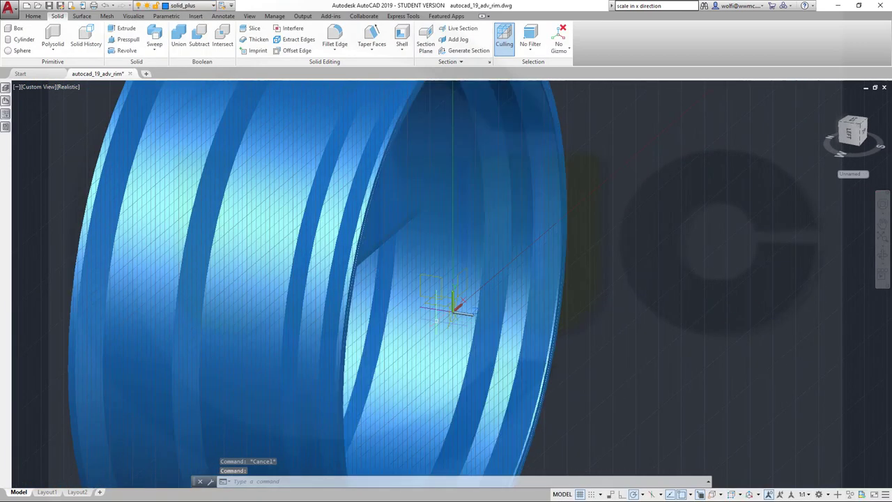
middle_click_drag(436, 308, 593, 317, "shift")
scroll(591, 322, "down", 8)
scroll(591, 322, "up", 3)
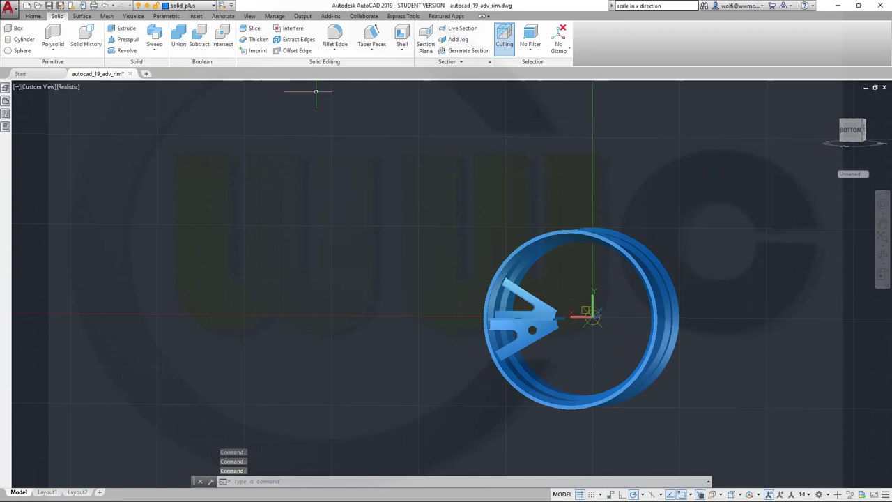
left_click(178, 39)
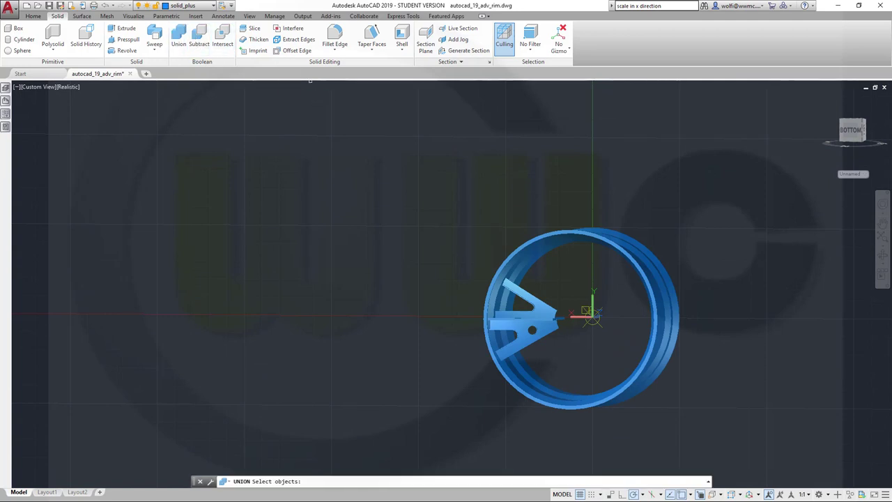
left_click(734, 295)
left_click(623, 296)
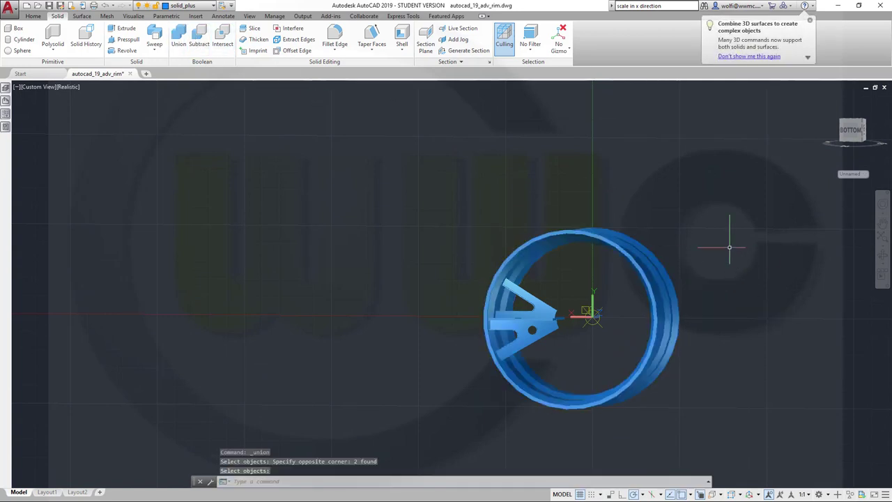
middle_click_drag(691, 339, 603, 360, "shift")
key("Return")
scroll(555, 362, "up", 5)
scroll(555, 362, "down", 2)
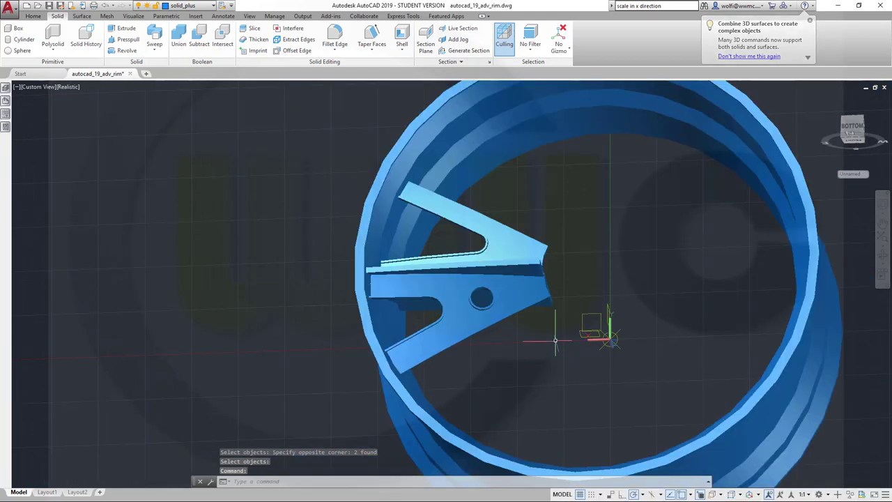
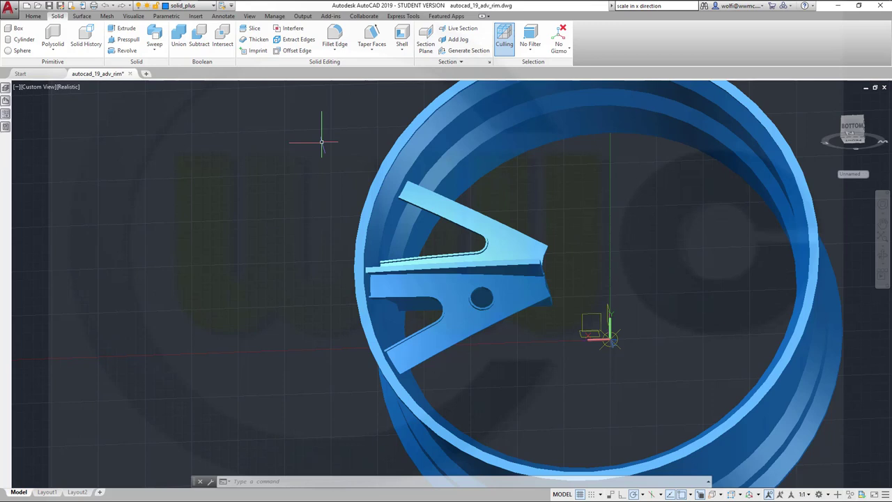
Fillet three circular edges on the inside of the united rim ring with a radius of 5.
left_click(333, 43)
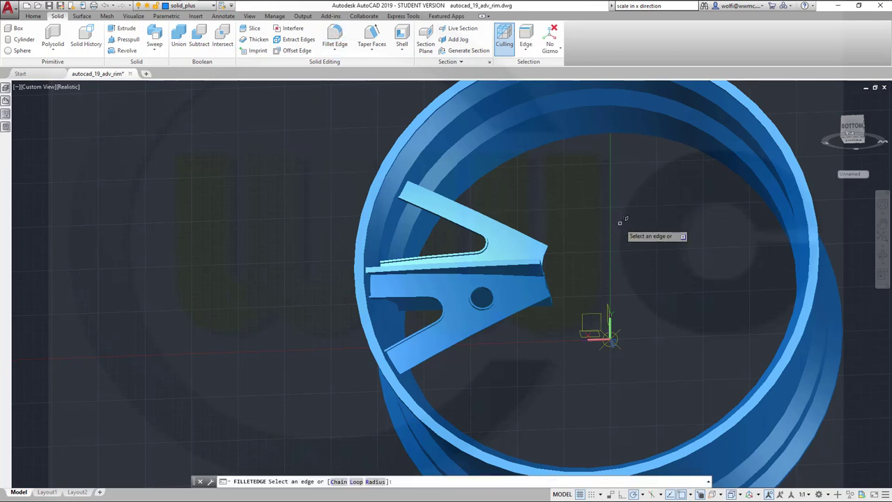
middle_click_drag(633, 224, 478, 195, "shift")
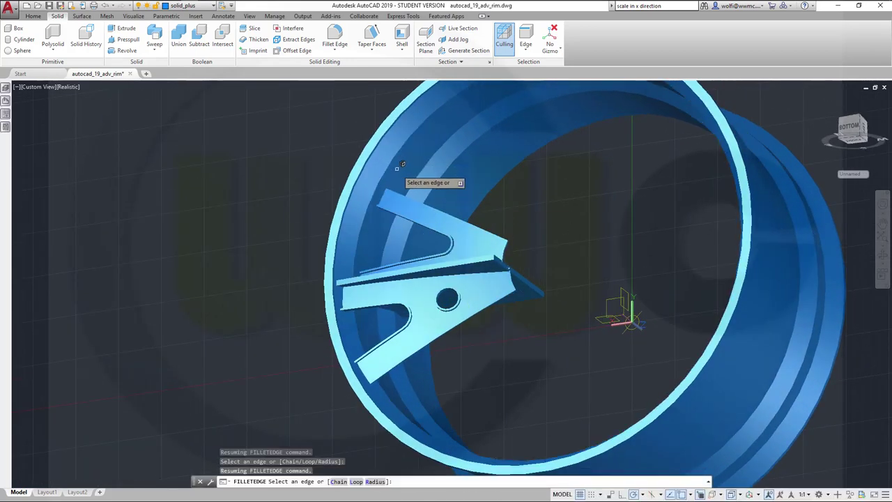
middle_click_drag(558, 233, 524, 223, "shift")
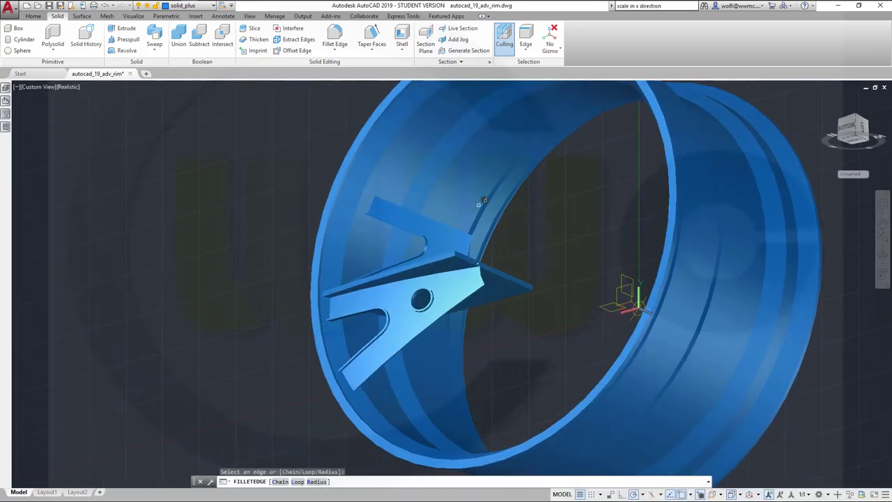
left_click(381, 160)
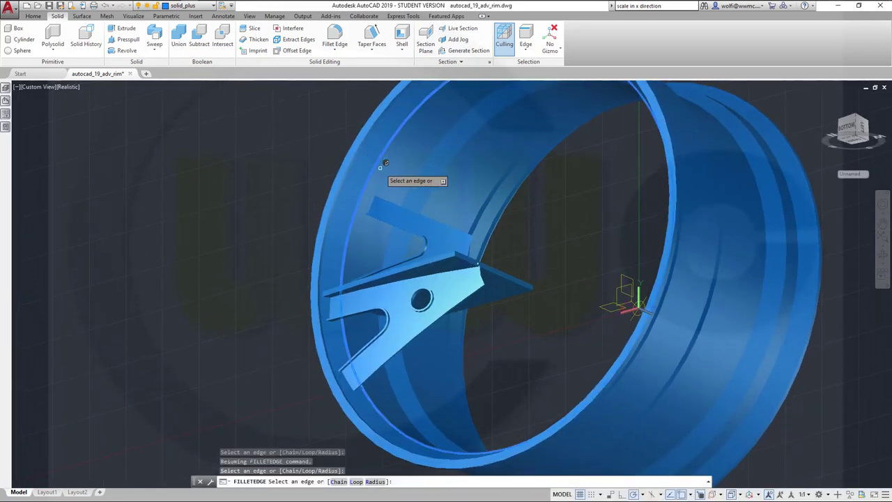
left_click(419, 177)
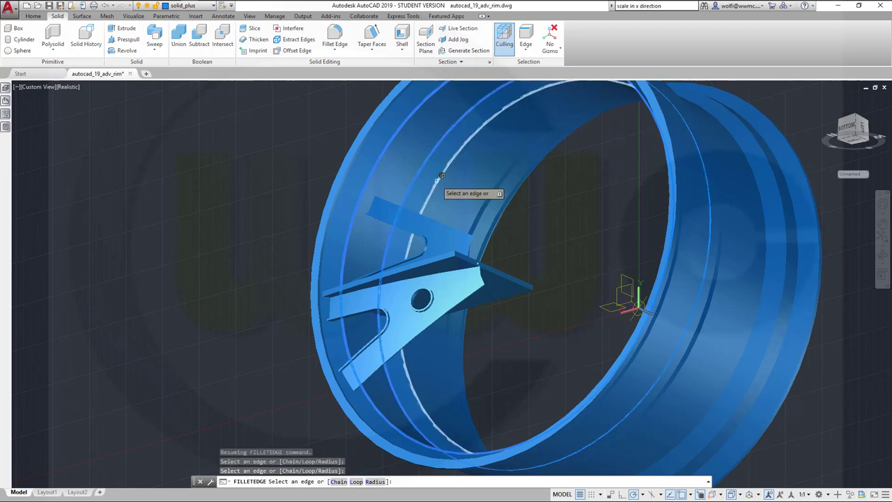
left_click(441, 175)
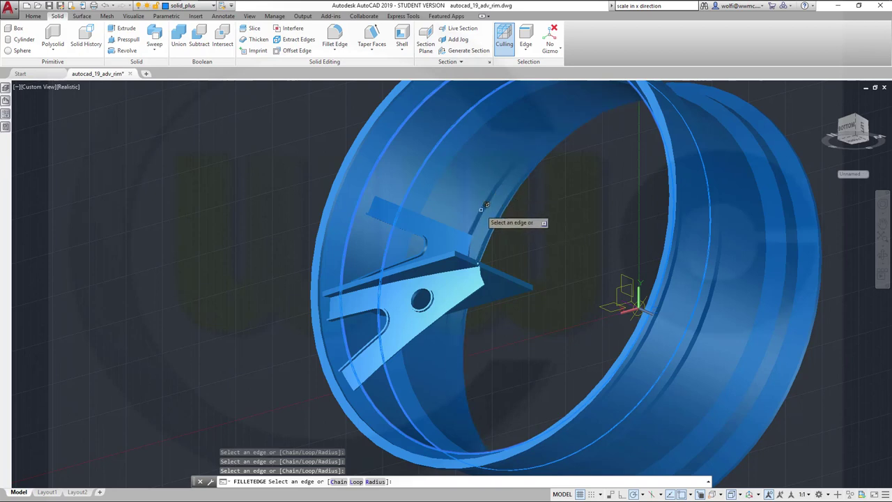
left_click(479, 210)
right_click(544, 217)
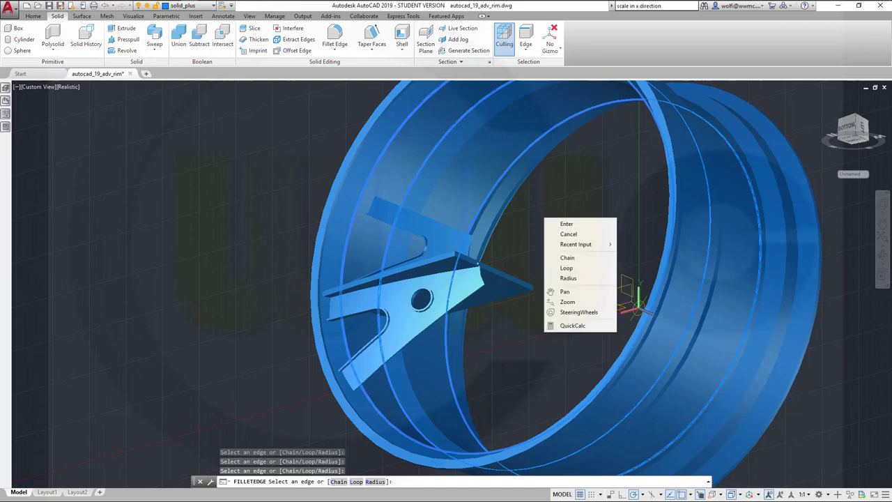
left_click(568, 278)
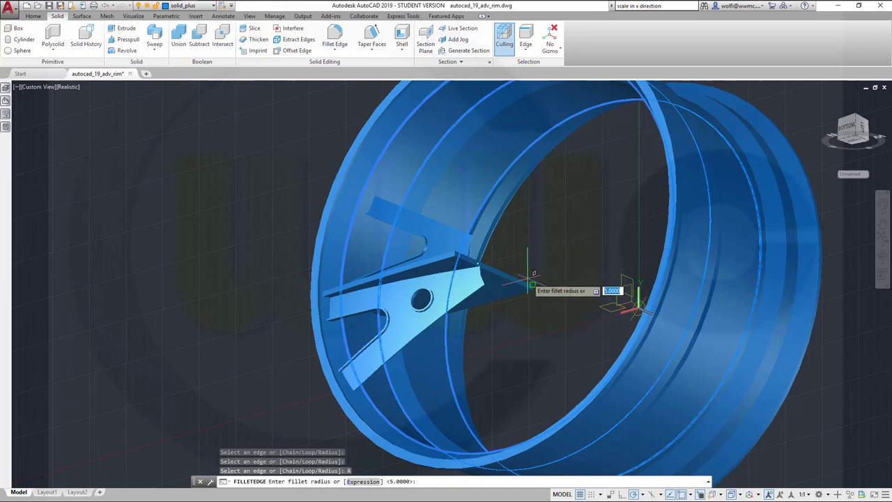
key("Return")
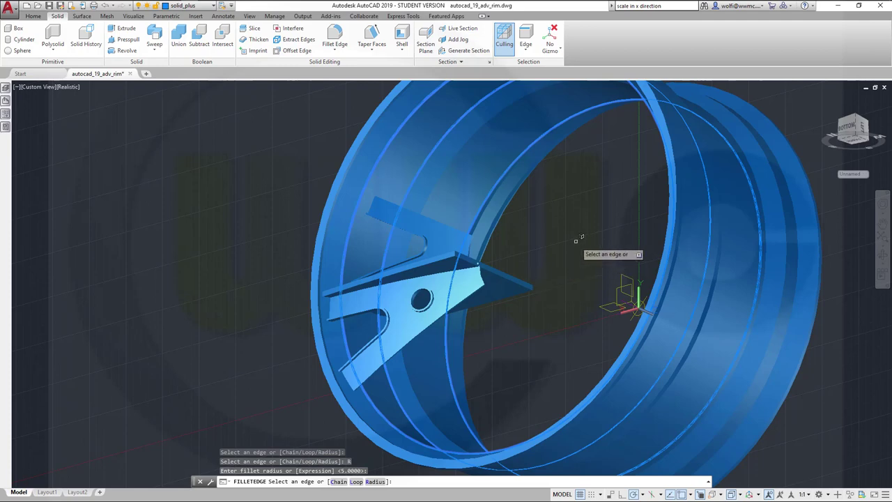
left_click(443, 336)
key("Return")
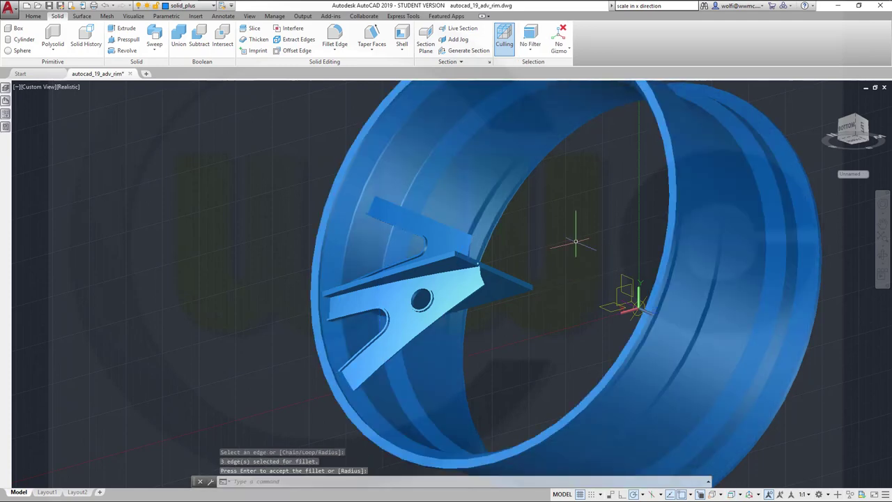
Fillet the four long edges on both ends of the flat plate between the two forked spoke plates with a radius of 3.
middle_click_drag(549, 230, 499, 209, "shift")
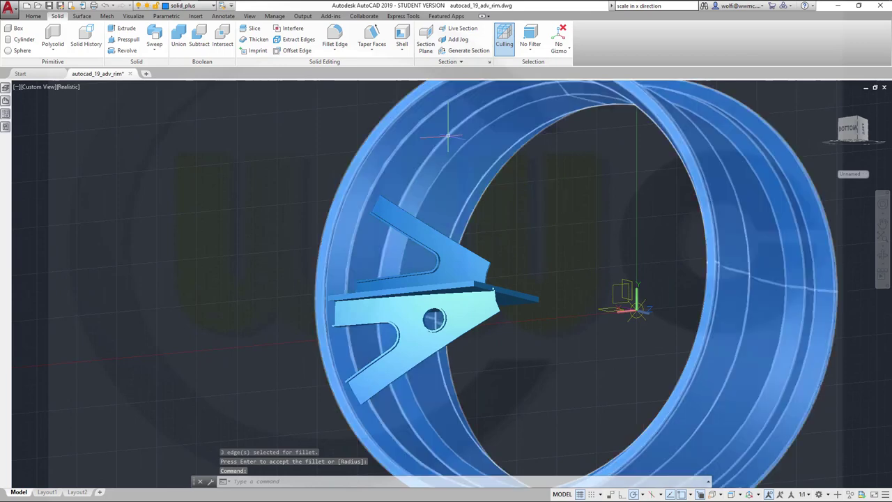
key("Return")
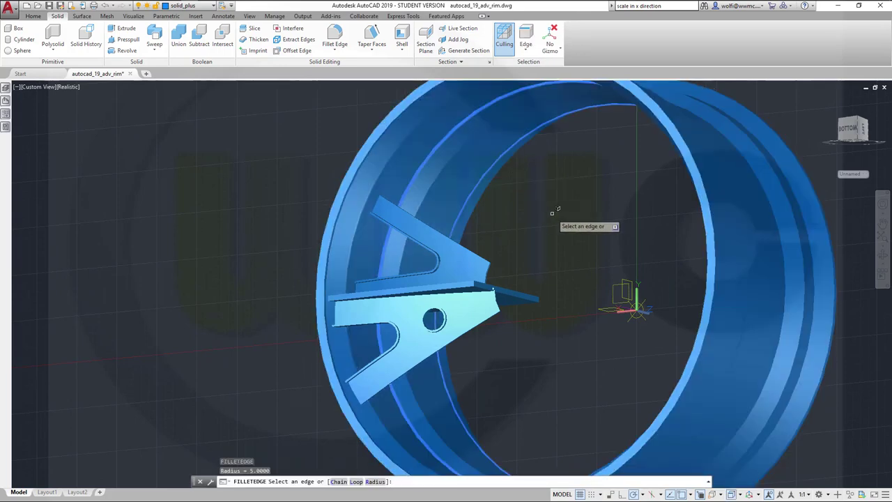
right_click(555, 218)
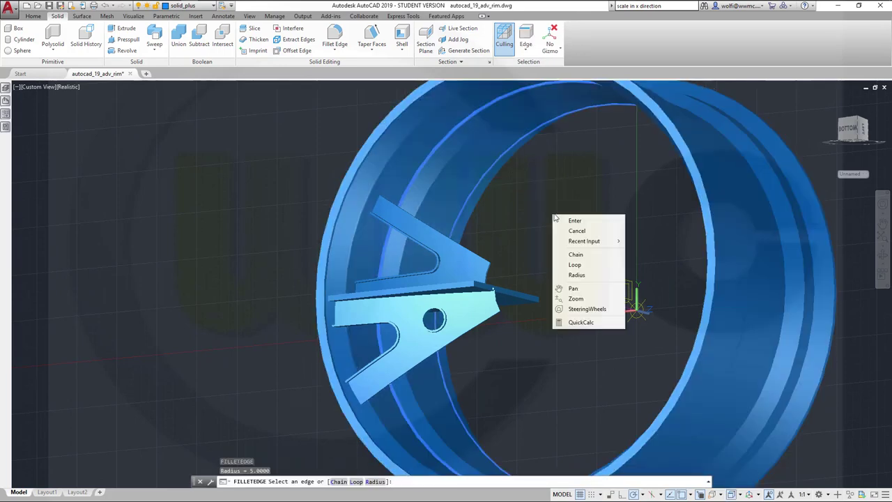
left_click(576, 276)
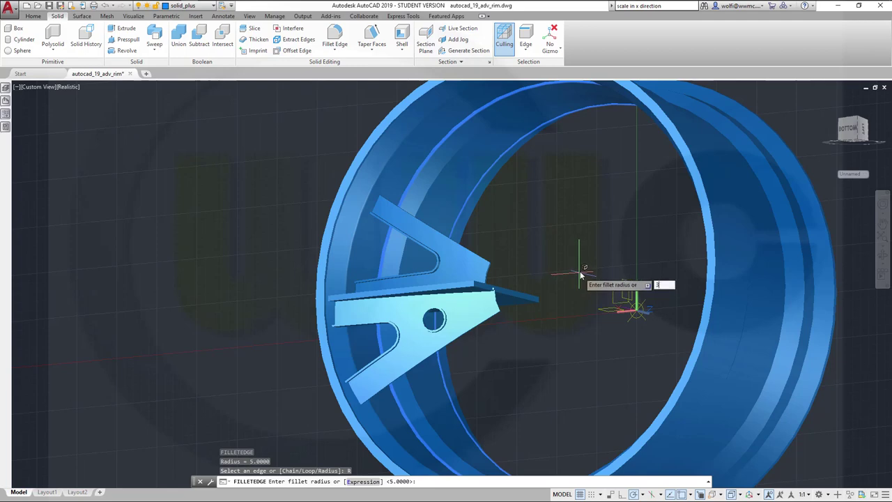
key("Return")
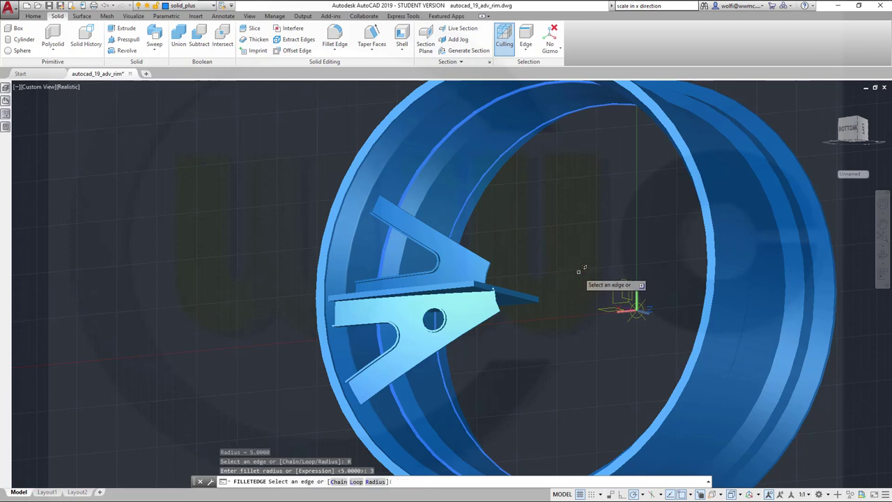
scroll(543, 299, "up", 4)
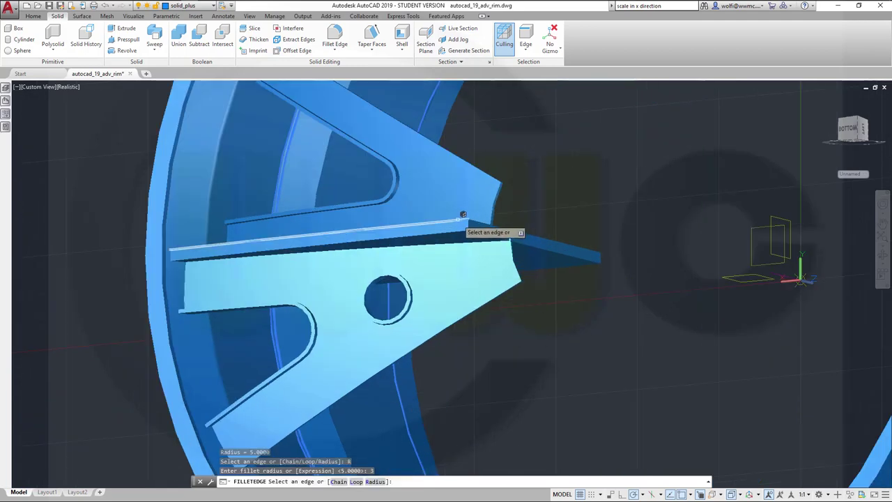
left_click(463, 231)
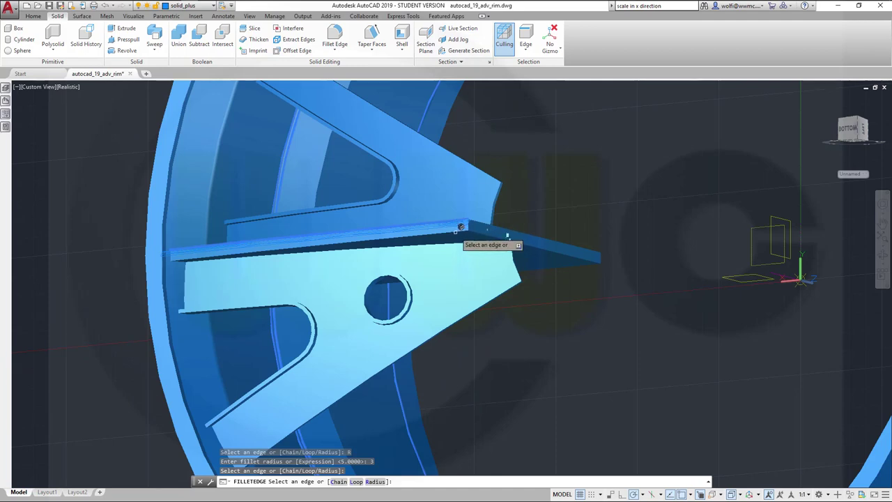
left_click(460, 227)
middle_click_drag(603, 315, 390, 282, "shift")
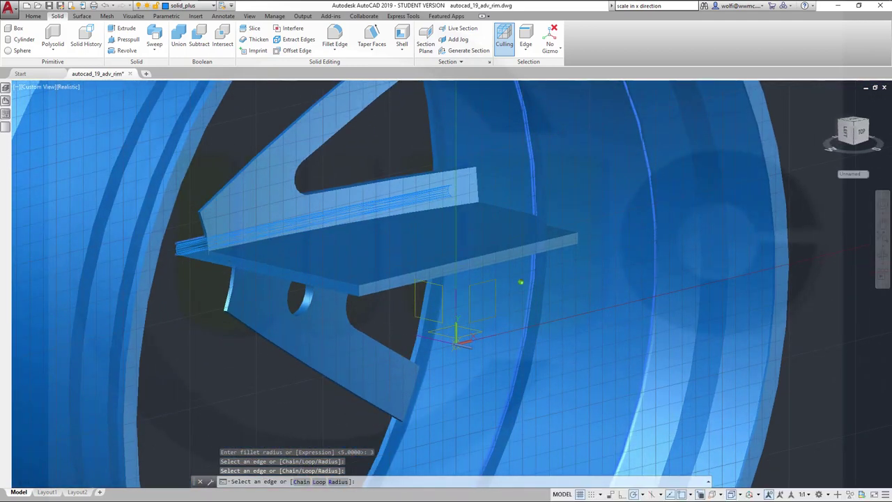
left_click(372, 288)
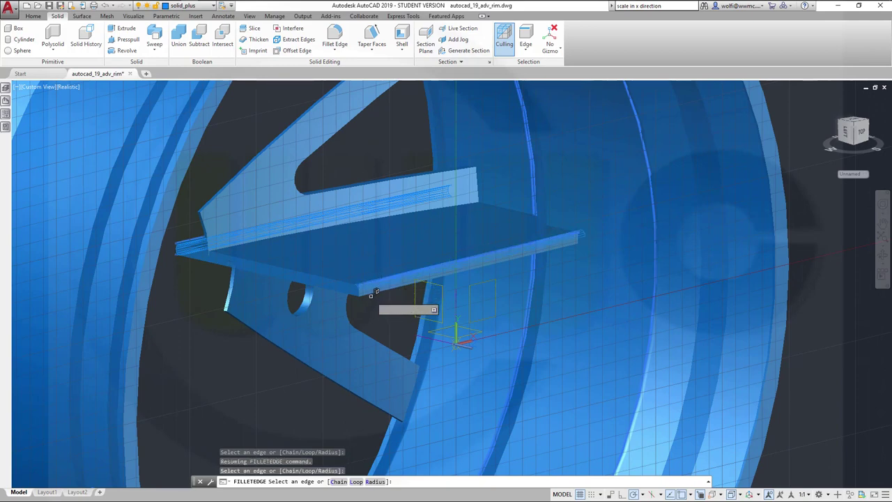
left_click(366, 292)
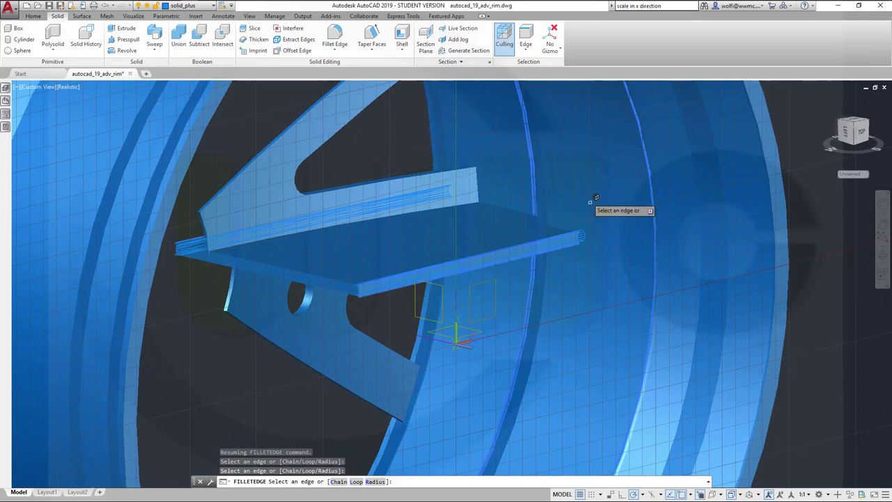
left_click(298, 357)
key("Return")
key("Return")
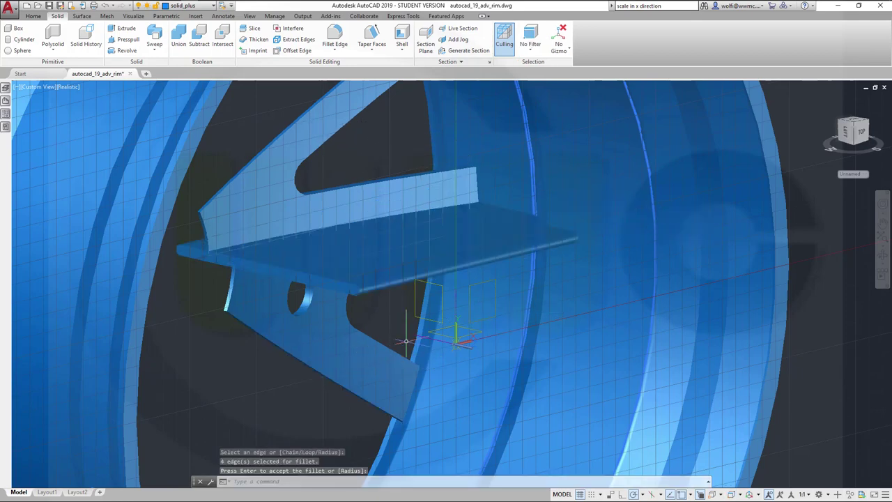
Start another edge fillet on the spoke plates.
middle_click_drag(402, 253, 510, 281, "shift")
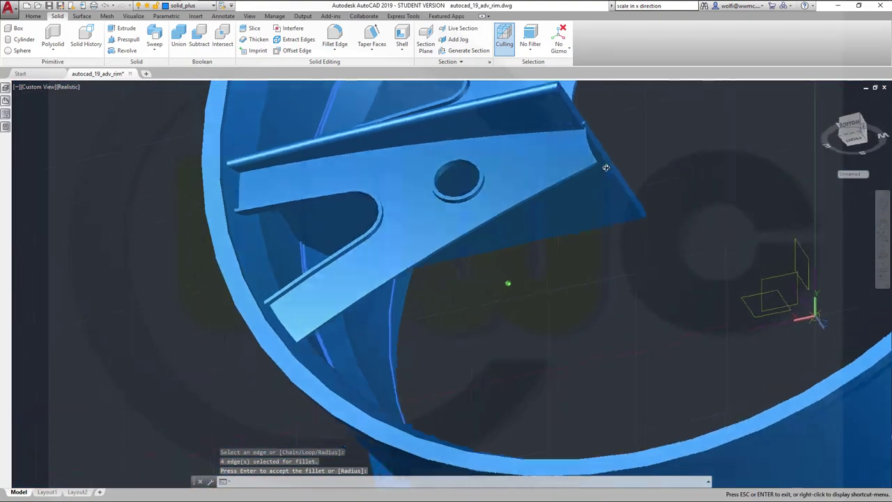
key("Return")
middle_click_drag(575, 240, 620, 360, "shift")
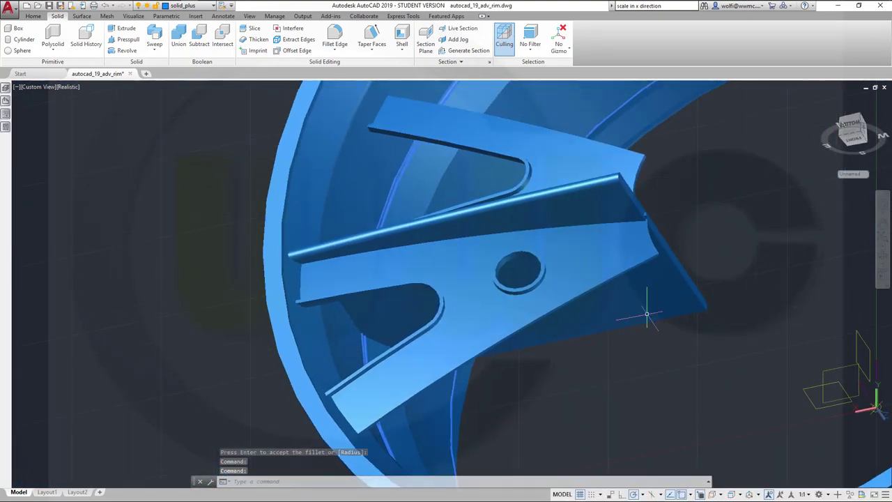
key("Return")
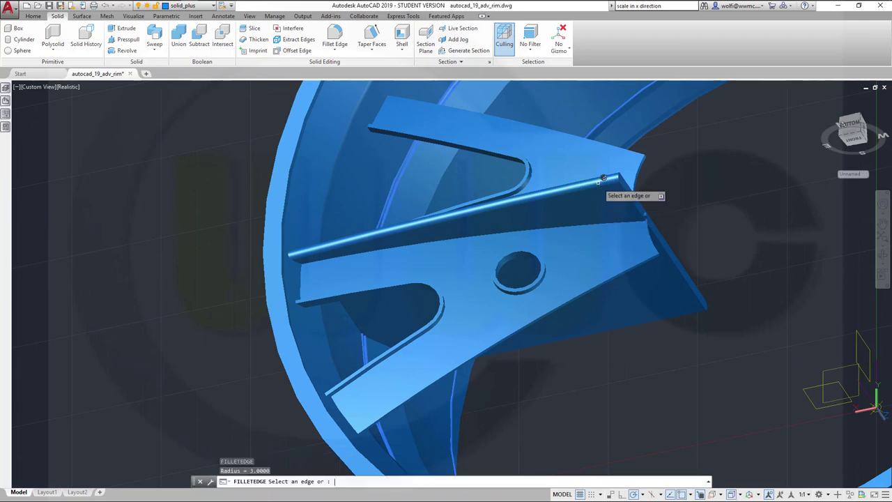
right_click(709, 181)
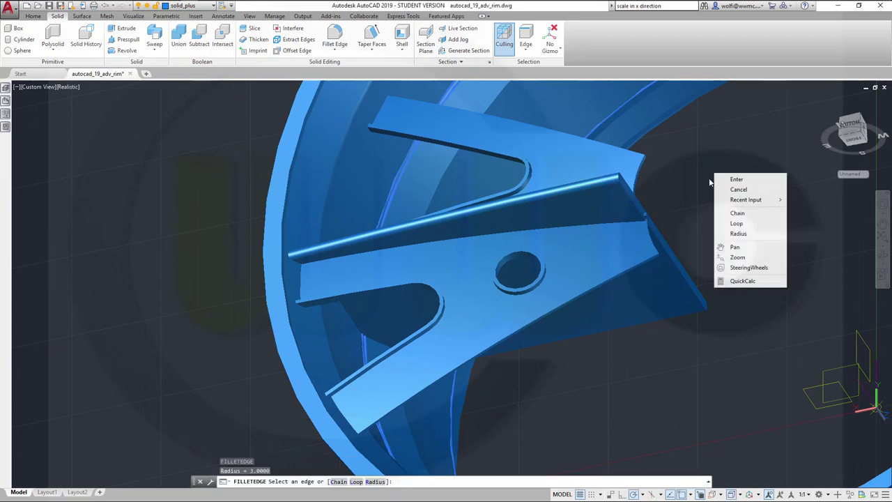
left_click(738, 234)
type("1")
key("Return")
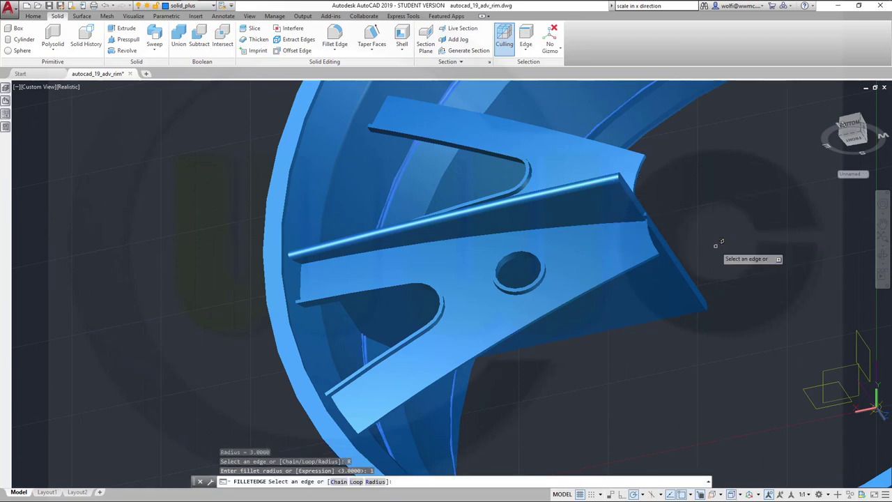
scroll(468, 377, "up", 3)
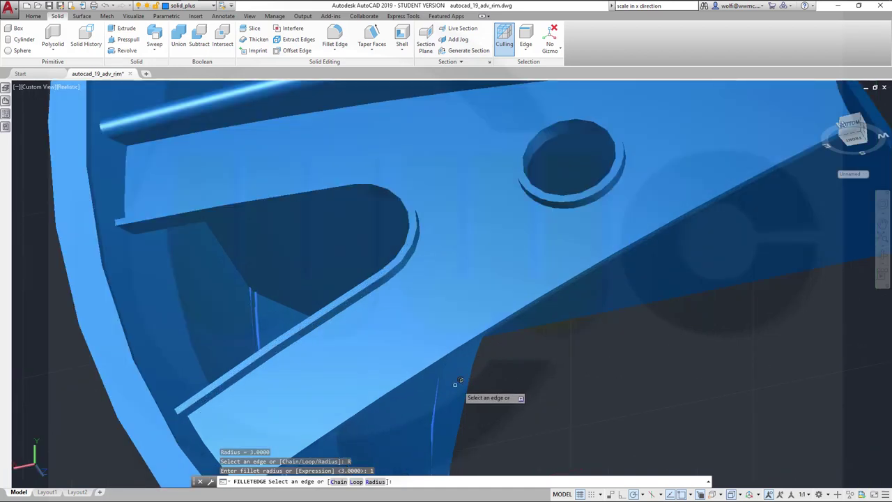
left_click(332, 317)
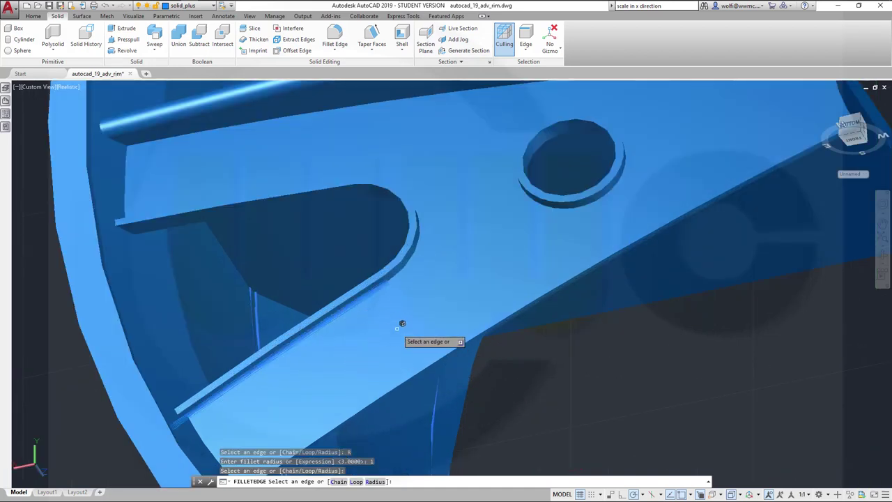
left_click(375, 288)
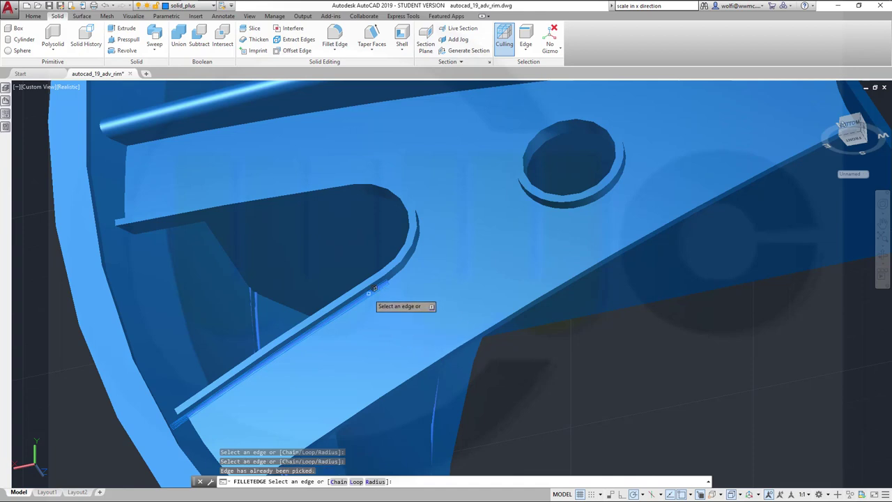
left_click(373, 292)
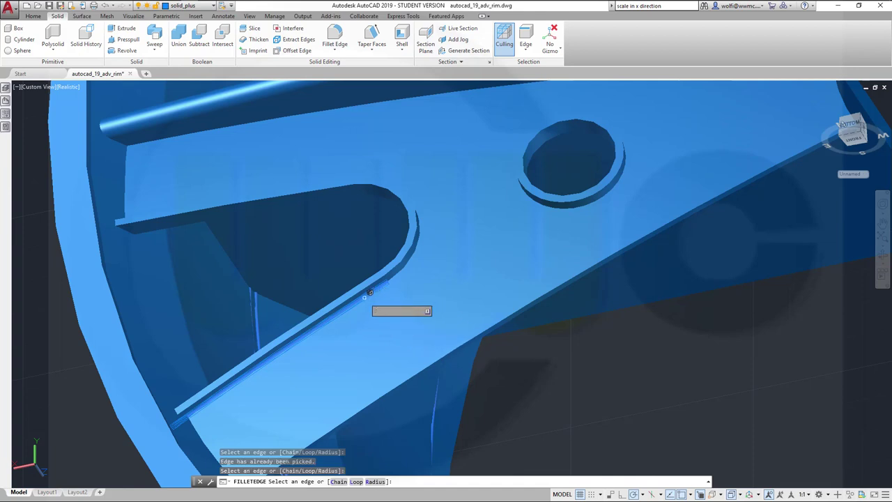
key("Escape")
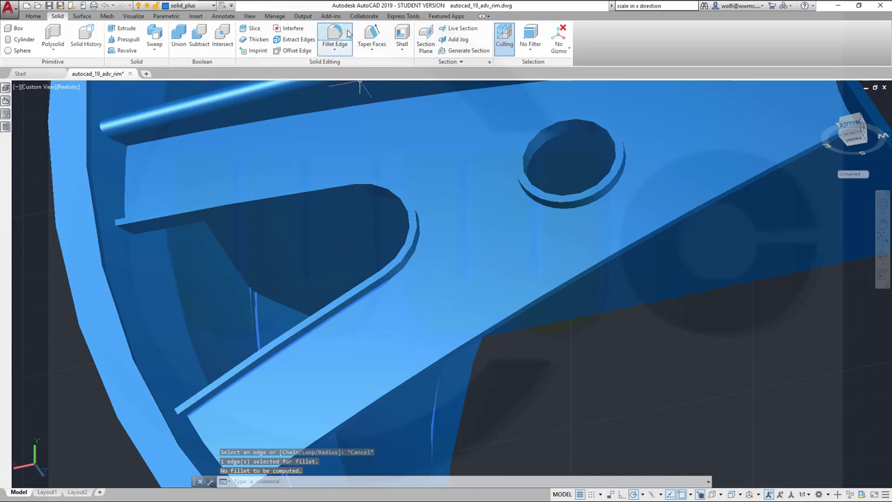
Fillet the edge chains along the raised lip of the U-shaped cutout in the spoke with radius 1, including its underside edge.
left_click(335, 33)
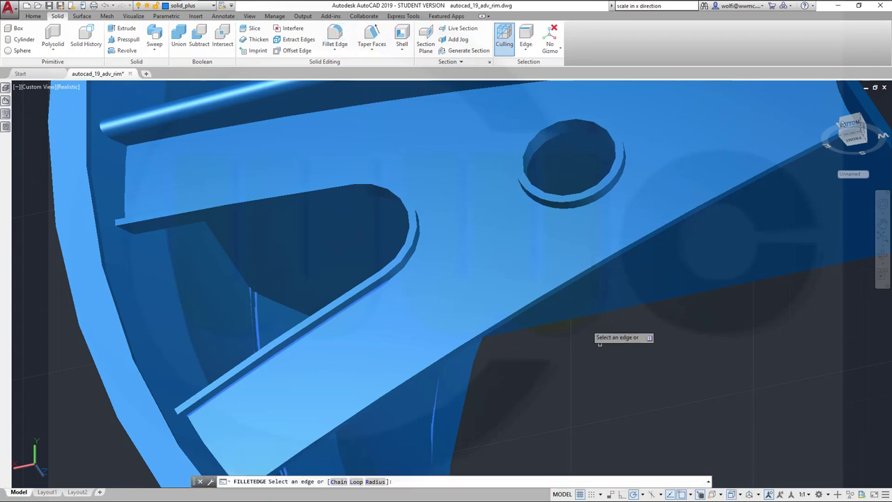
right_click(622, 373)
left_click(646, 433)
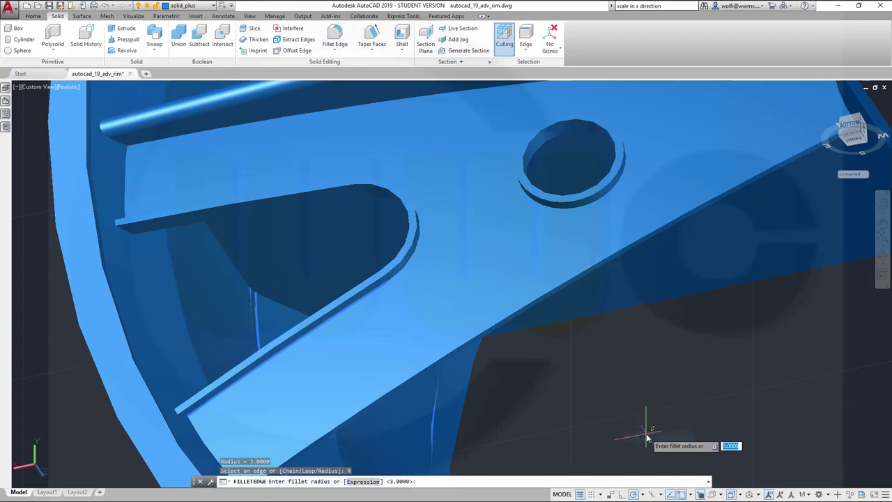
type("1")
key("Return")
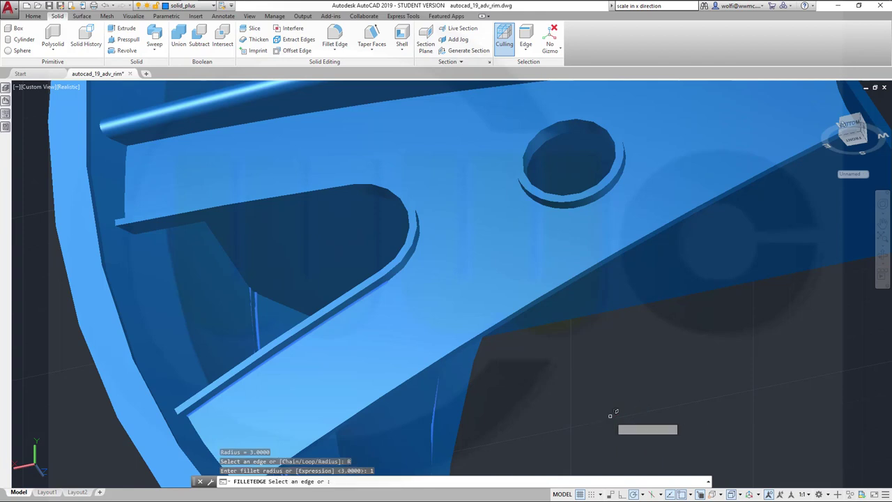
right_click(611, 416)
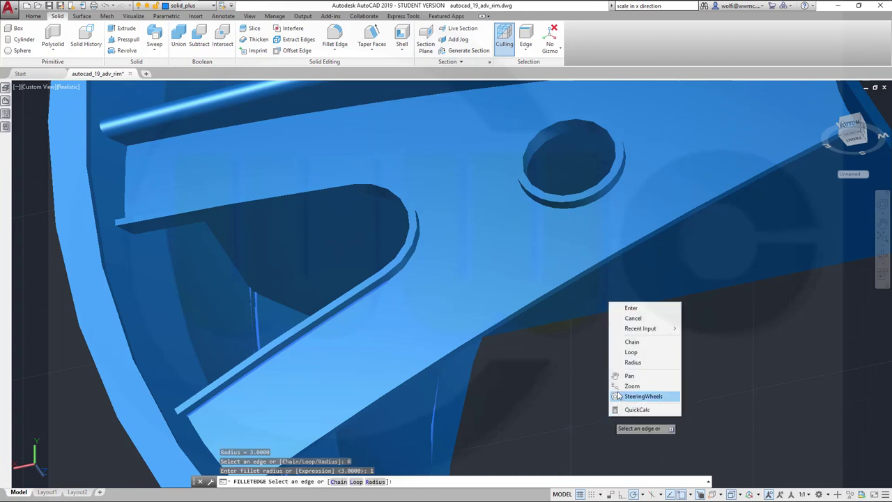
left_click(629, 342)
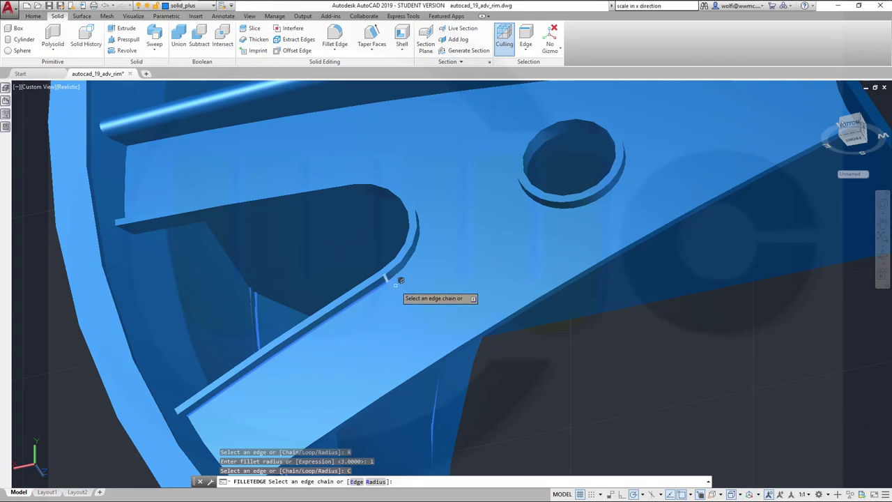
scroll(392, 285, "up", 2)
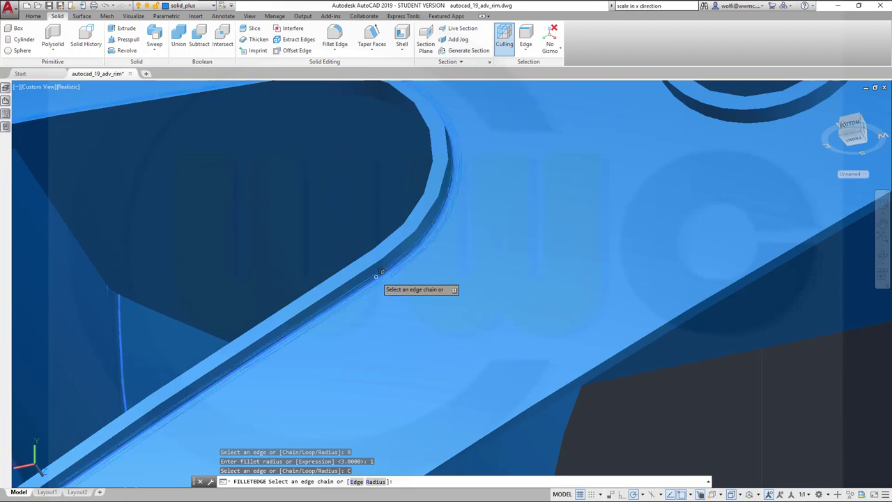
left_click(376, 276)
scroll(403, 278, "down", 2)
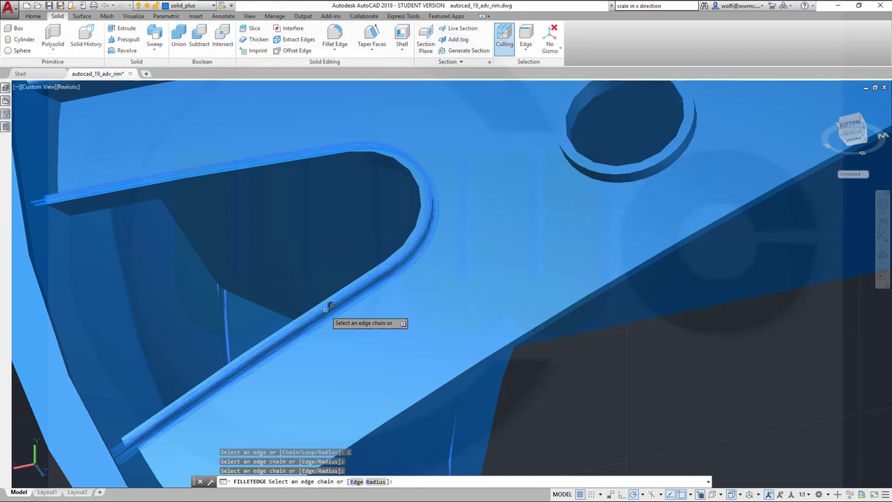
left_click(364, 146)
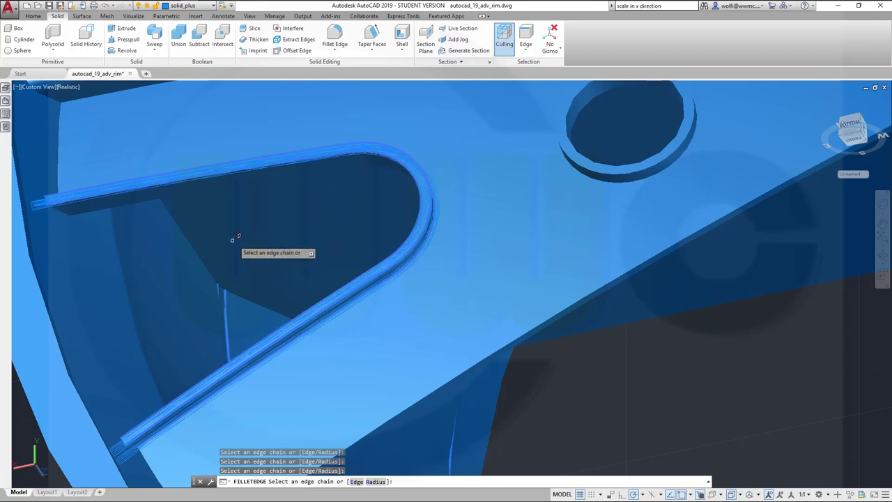
middle_click_drag(233, 239, 219, 200, "shift")
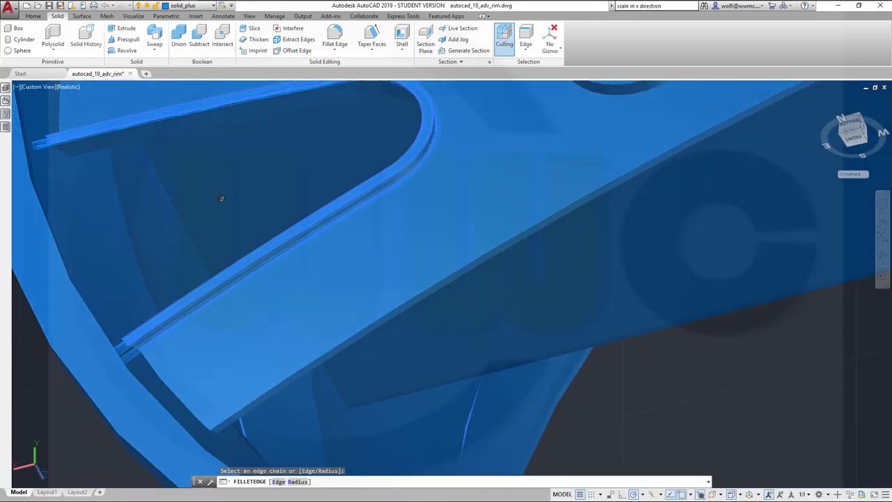
left_click(174, 131)
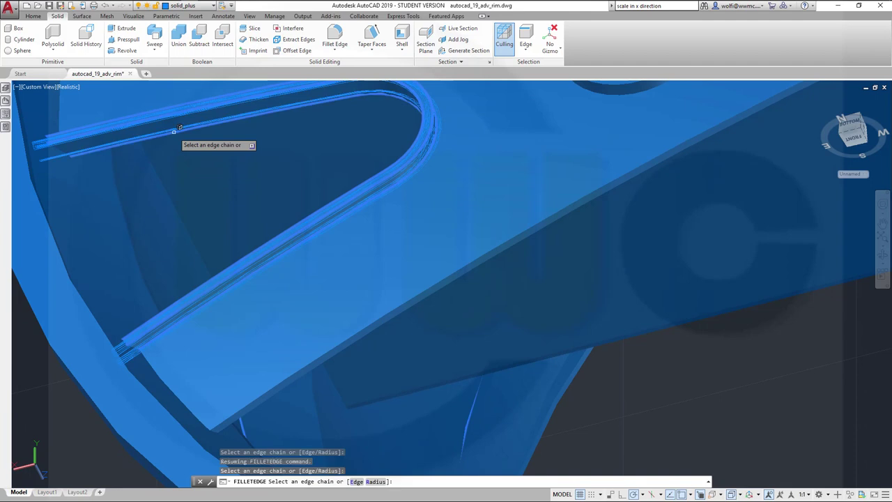
key("Return")
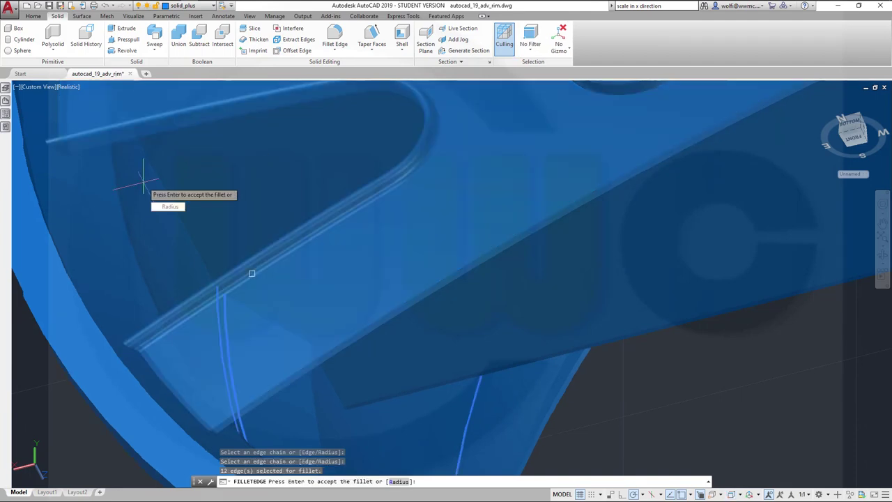
key("Return")
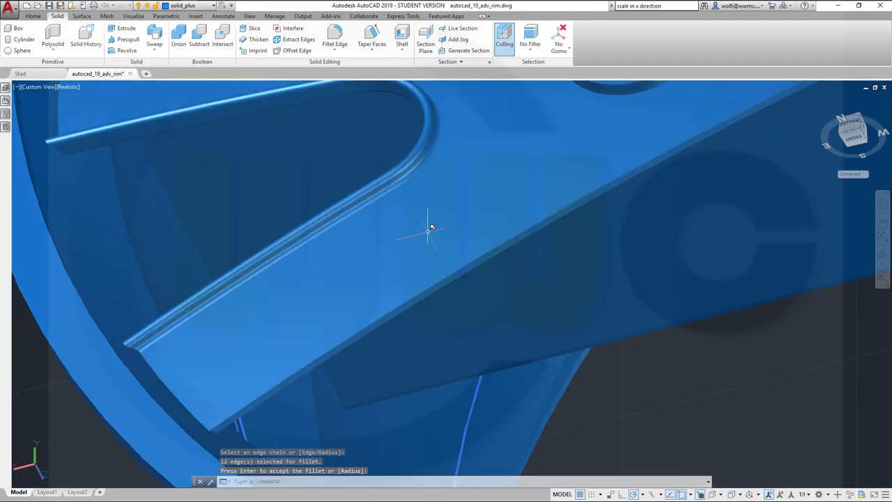
Try to fillet all outer and inner edges of the round hole's raised collar with radius 1 using chain selection.
key("Return")
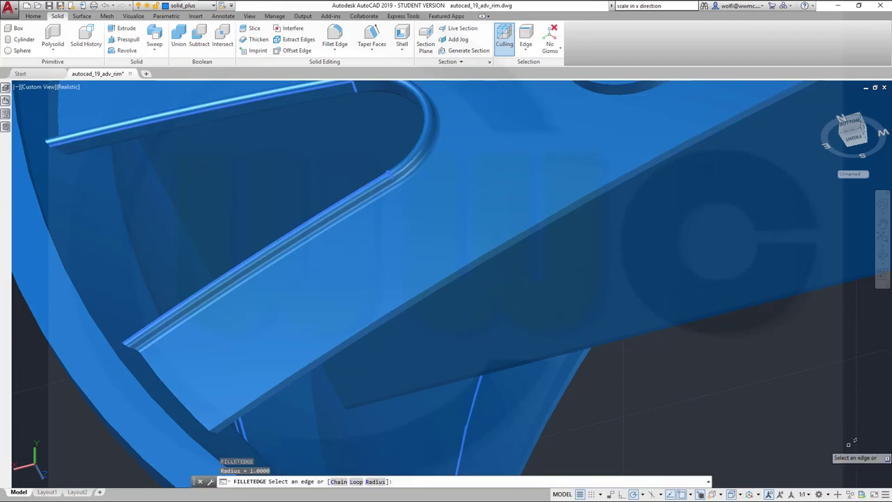
right_click(683, 404)
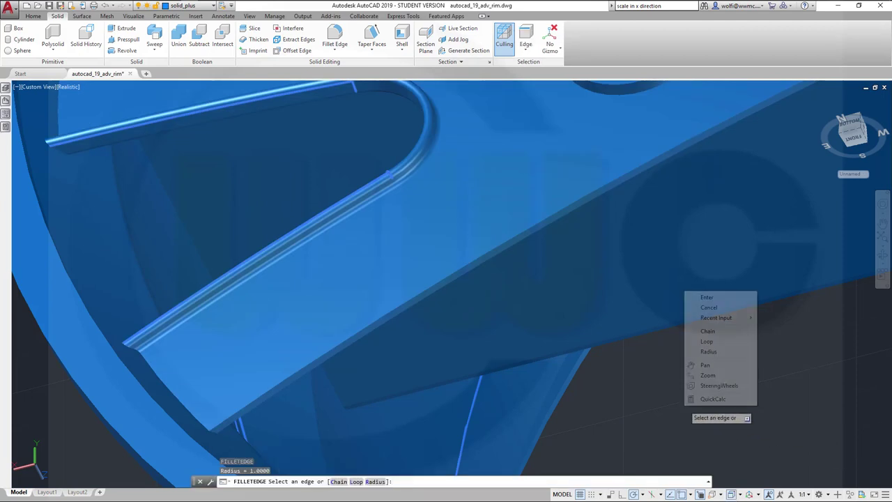
left_click(707, 332)
middle_click_drag(690, 351, 702, 371, "shift")
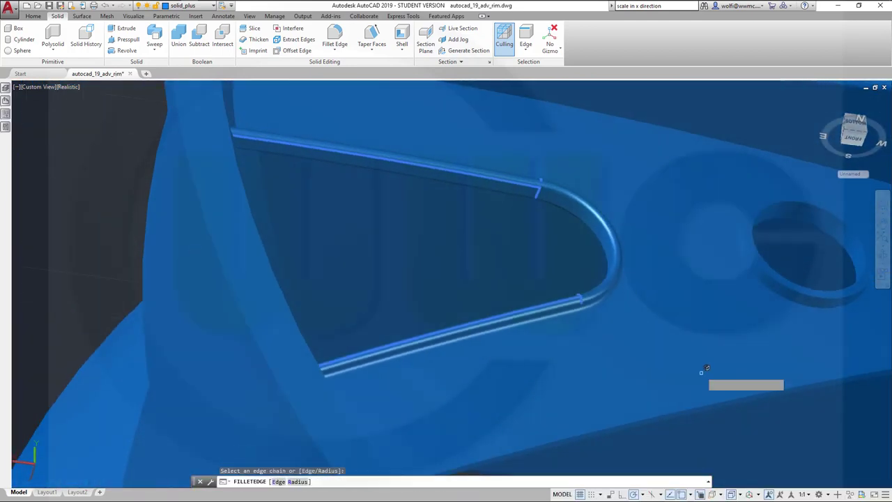
middle_click_drag(712, 322, 597, 354, "shift")
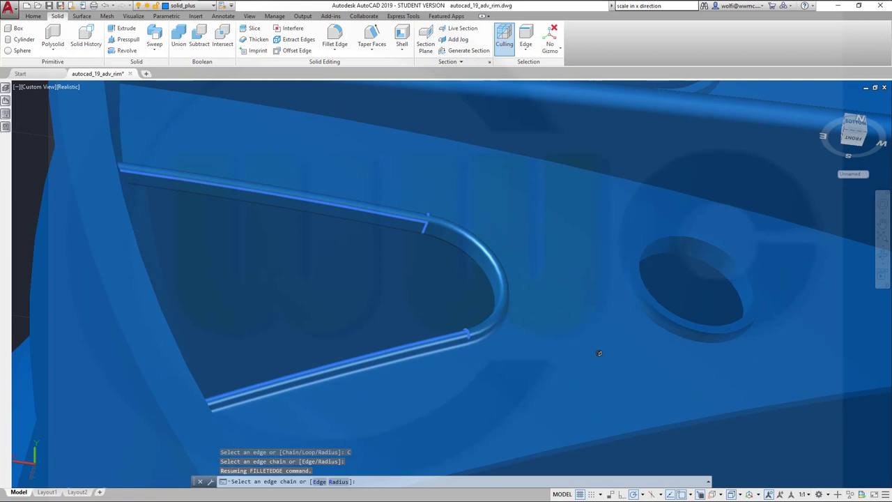
left_click(665, 327)
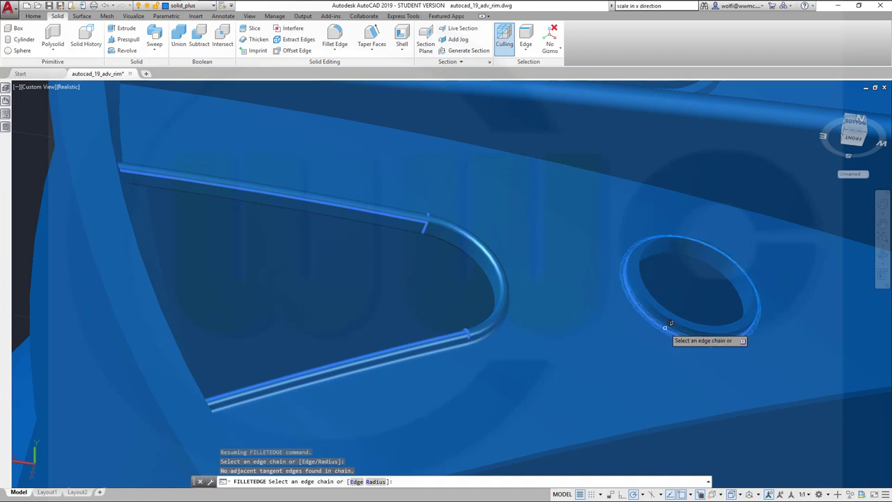
left_click(665, 322)
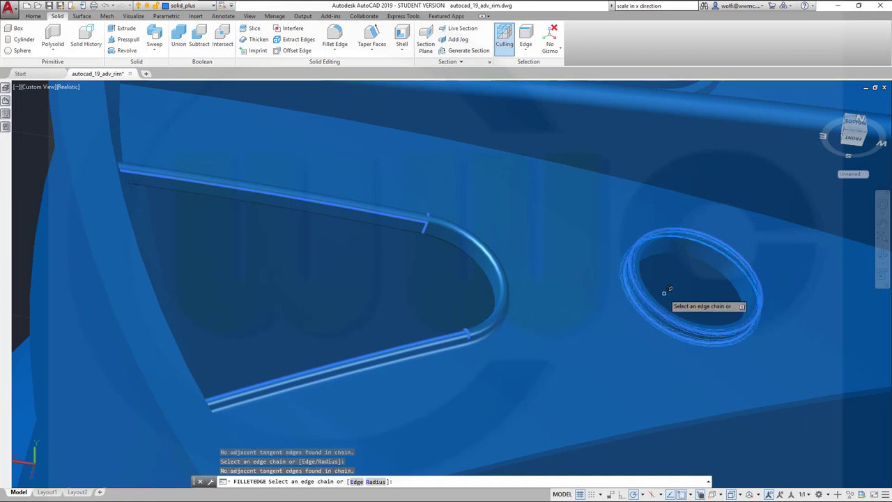
left_click(656, 253)
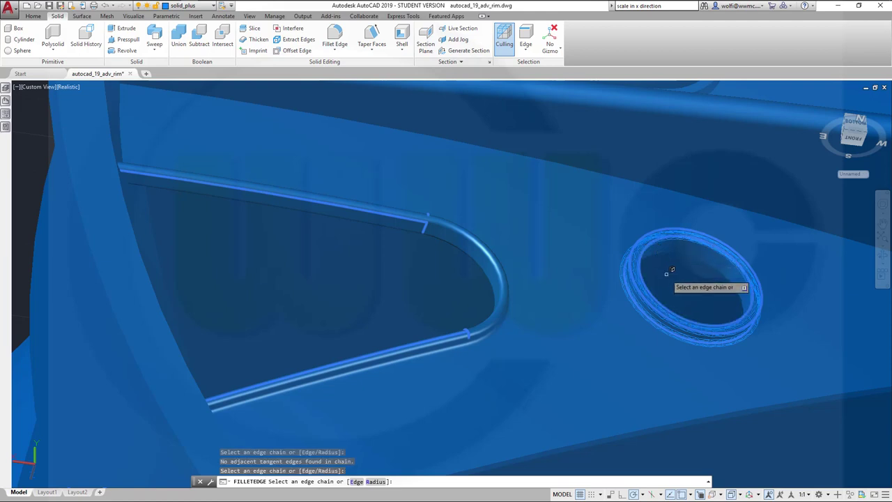
scroll(665, 257, "up", 3)
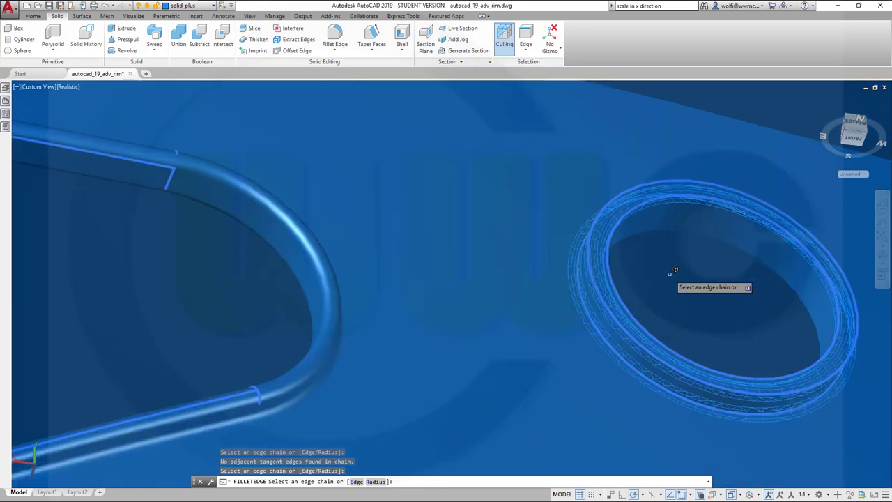
left_click(645, 229)
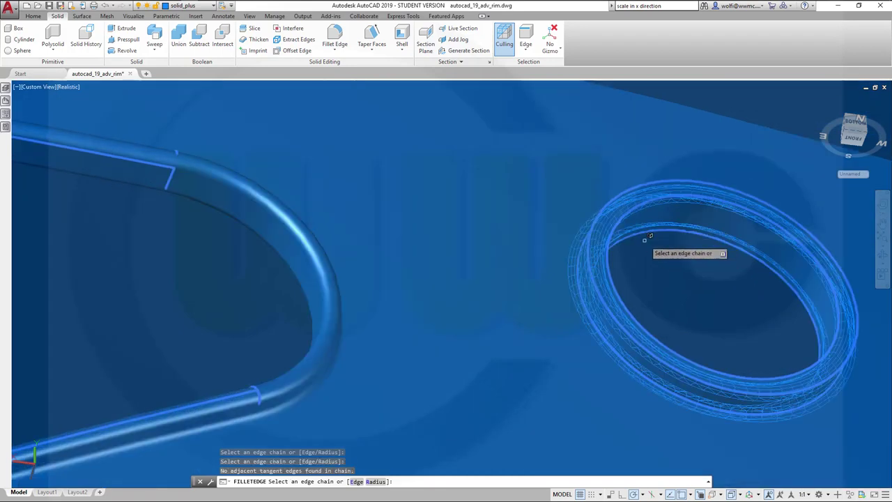
key("Return")
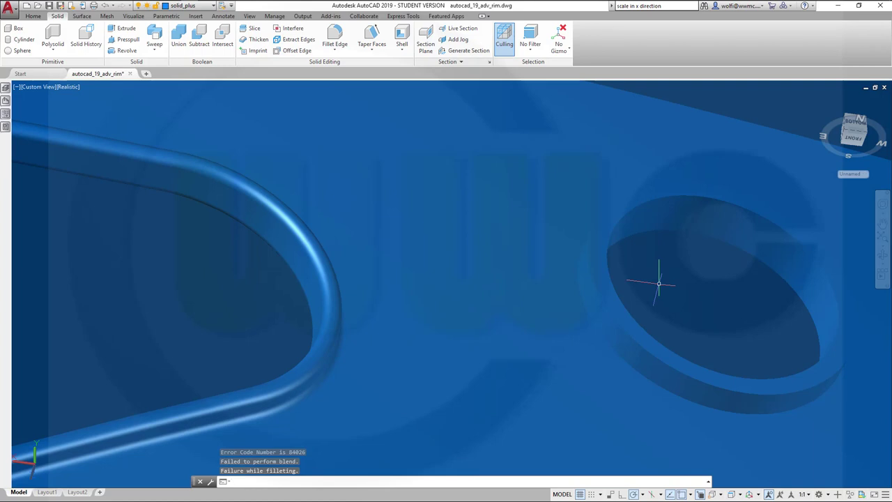
Fillet only the base edge and the outer top edge of the round hole's raised collar with radius 1.
key("Return")
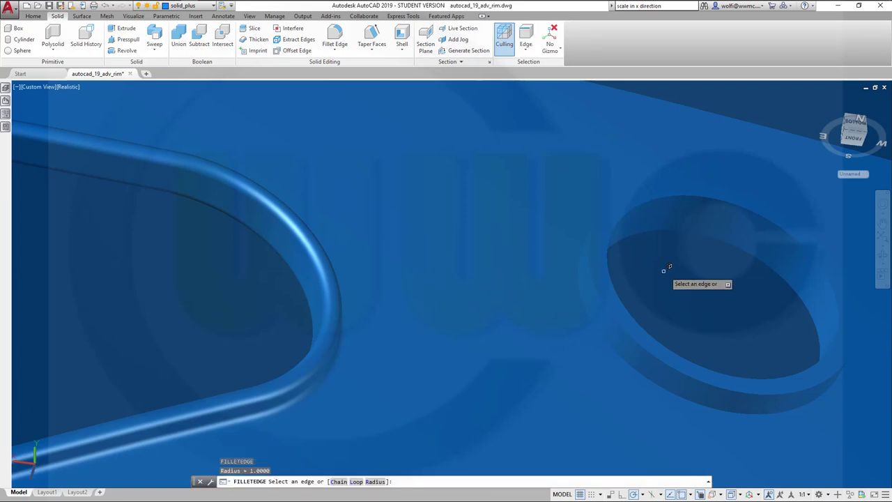
left_click(596, 328)
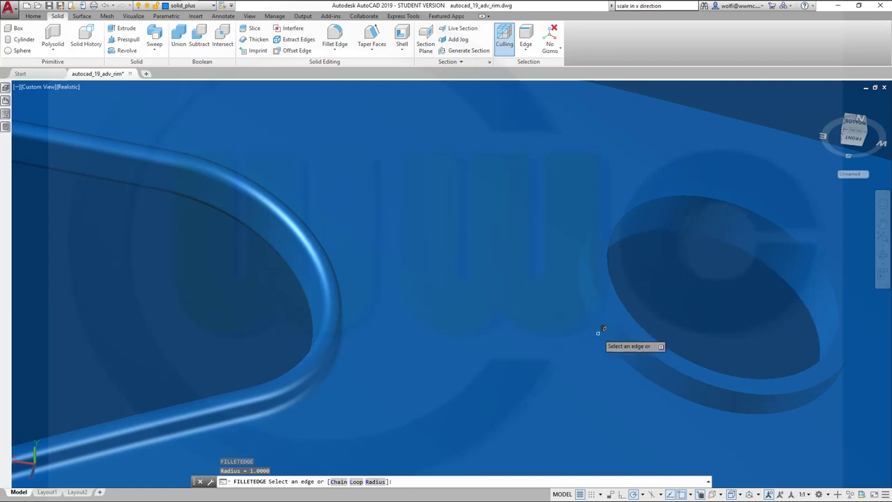
left_click(609, 332)
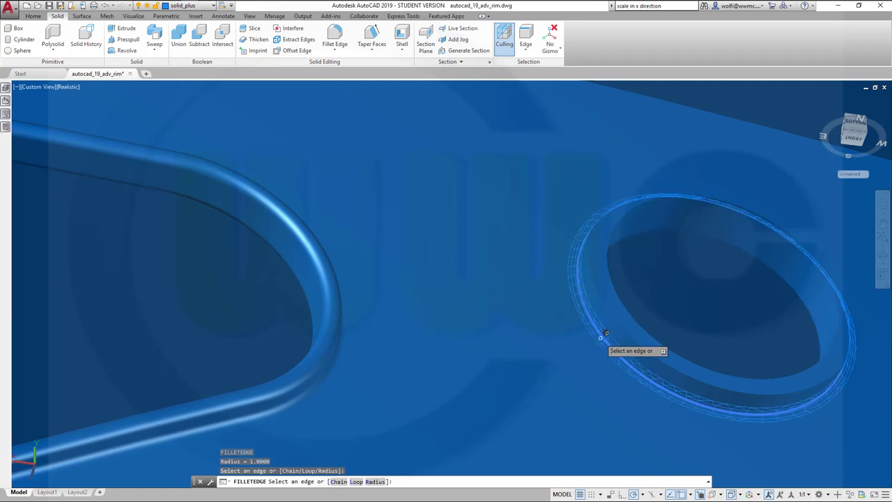
left_click(619, 318)
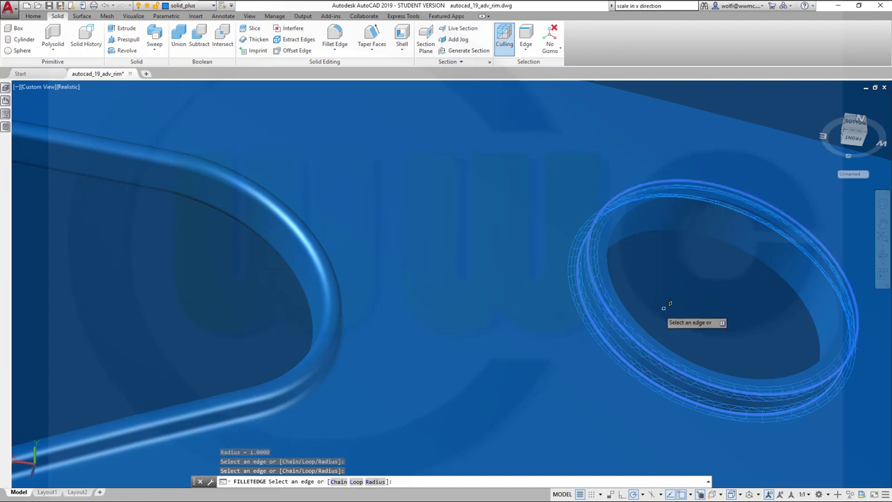
key("Return")
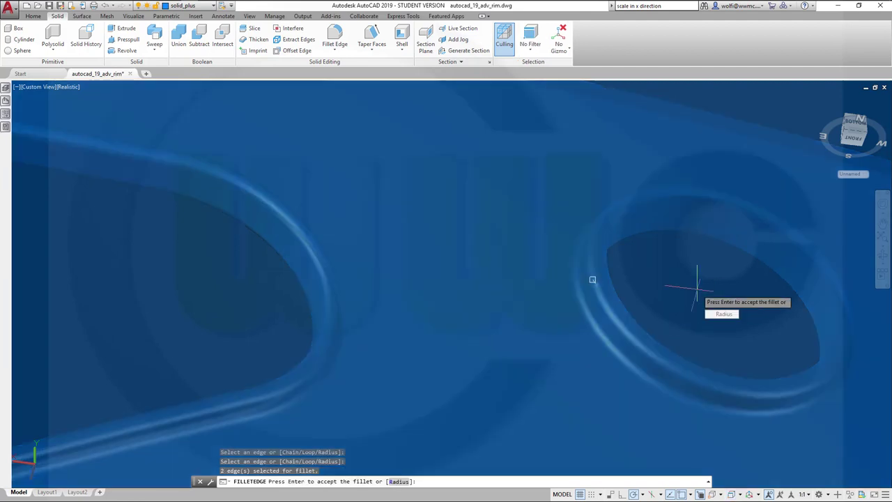
key("Return")
key("Return")
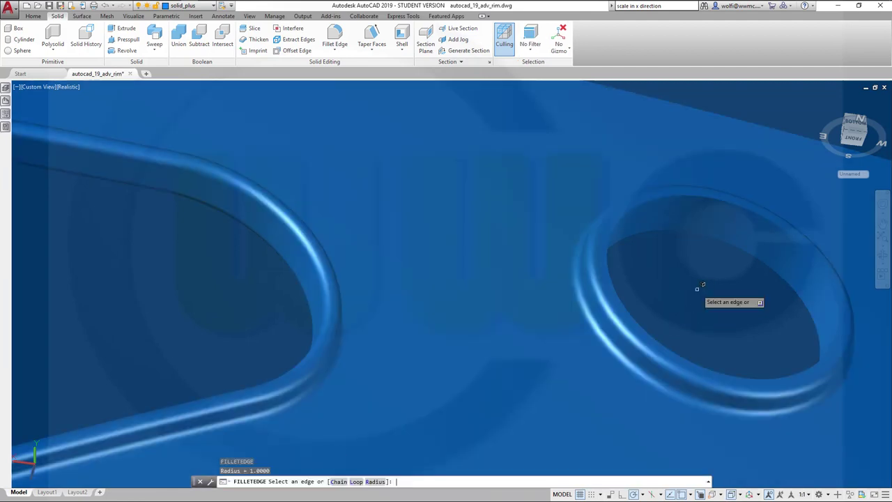
Try radius 1 on the inner top edge of the round hole's raised collar, and fillet that edge with radius 0.8 instead.
left_click(649, 196)
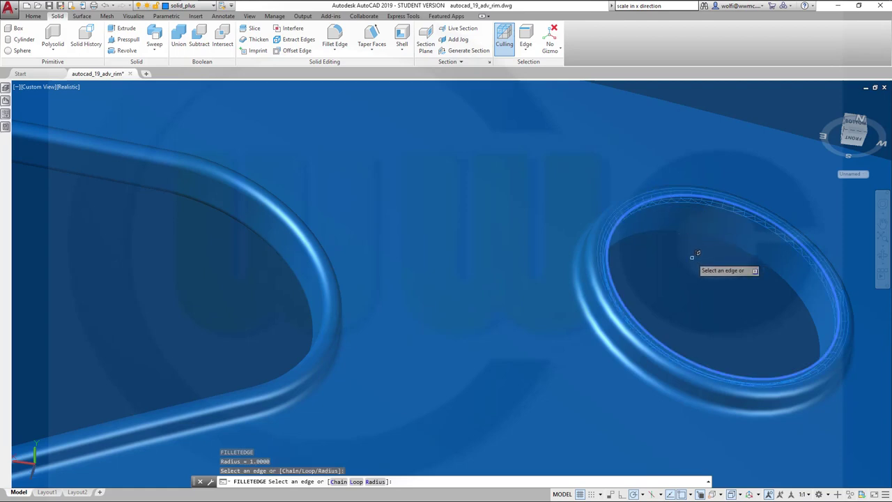
key("Return")
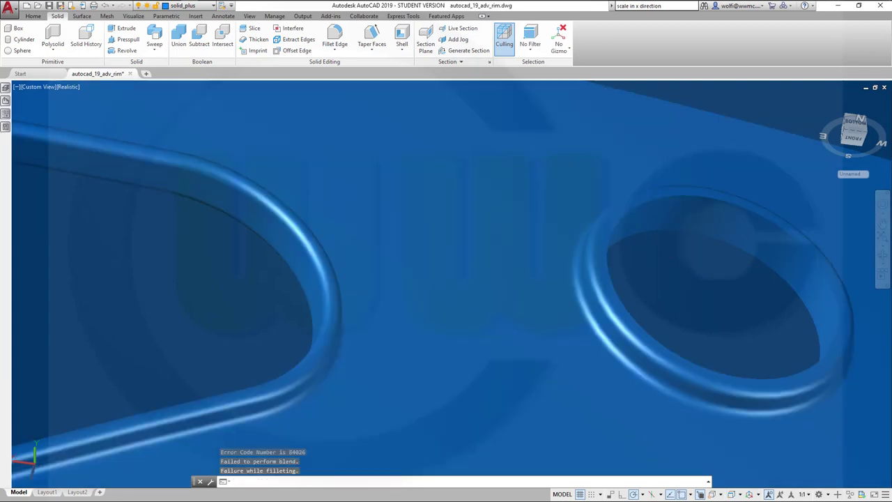
key("Return")
right_click(694, 255)
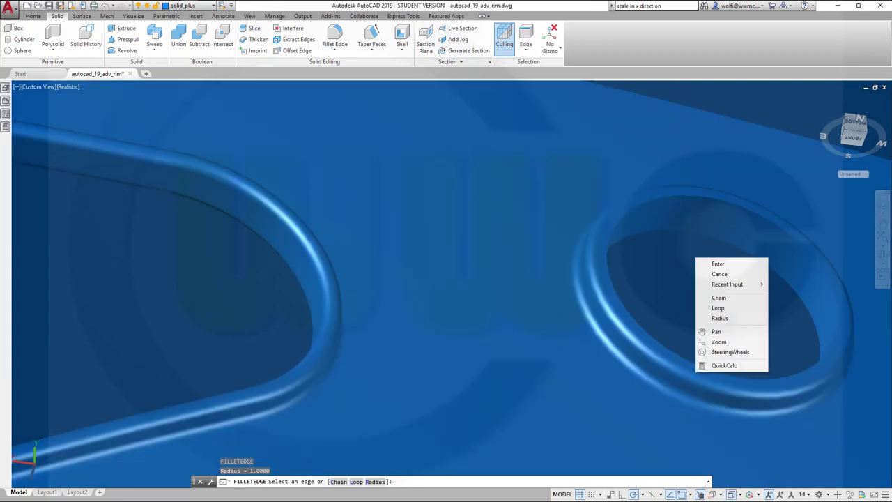
left_click(707, 318)
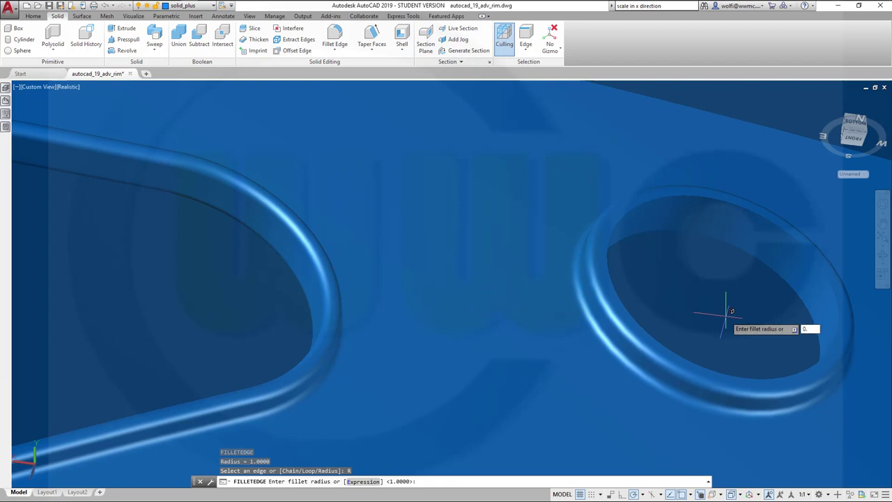
key("Return")
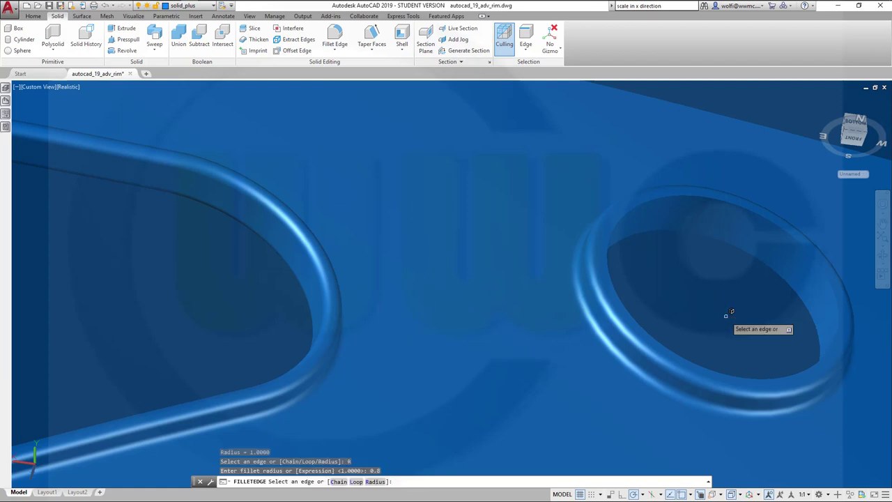
left_click(667, 196)
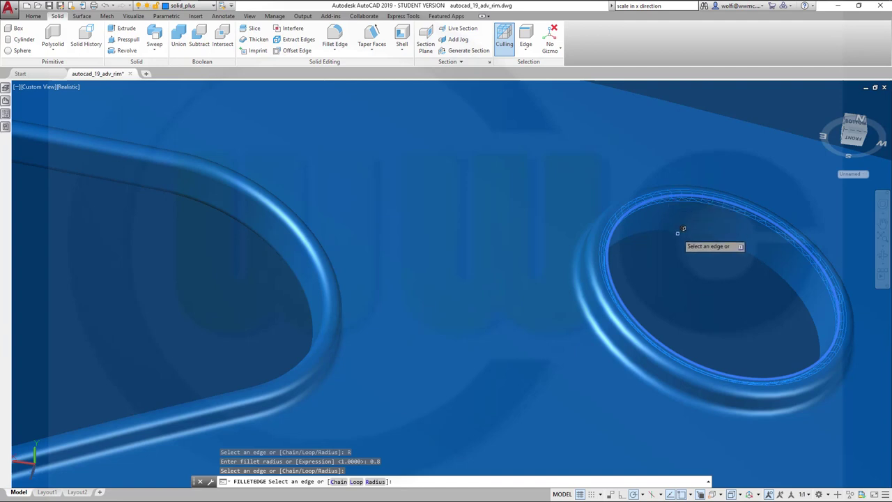
key("Return")
key("Return")
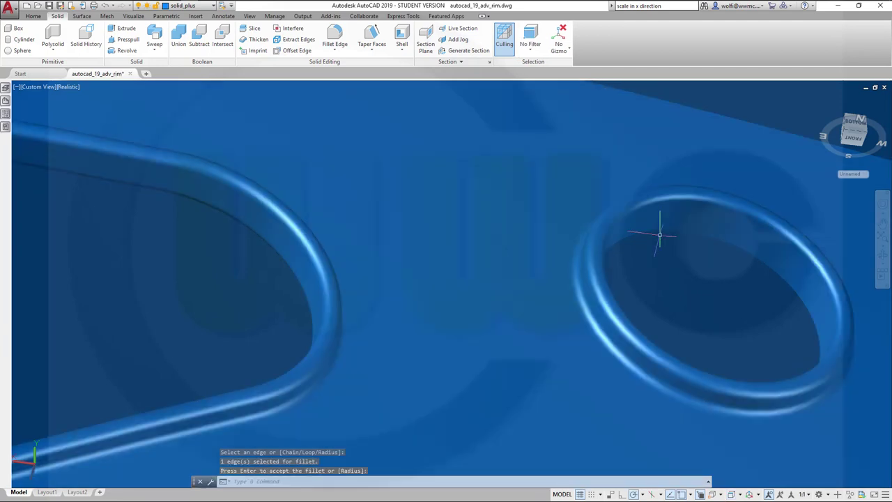
Fillet the round hole's inner edge on the far side of the spoke plate with radius 1.
key("Return")
right_click(689, 267)
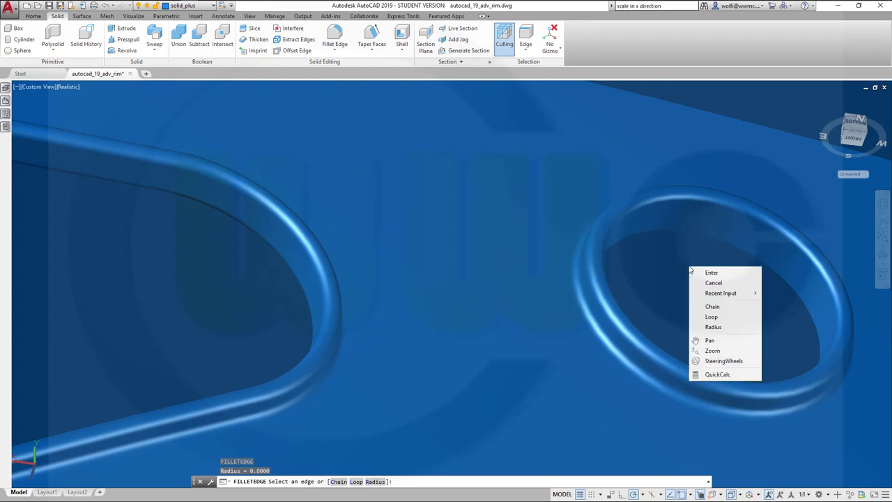
left_click(713, 327)
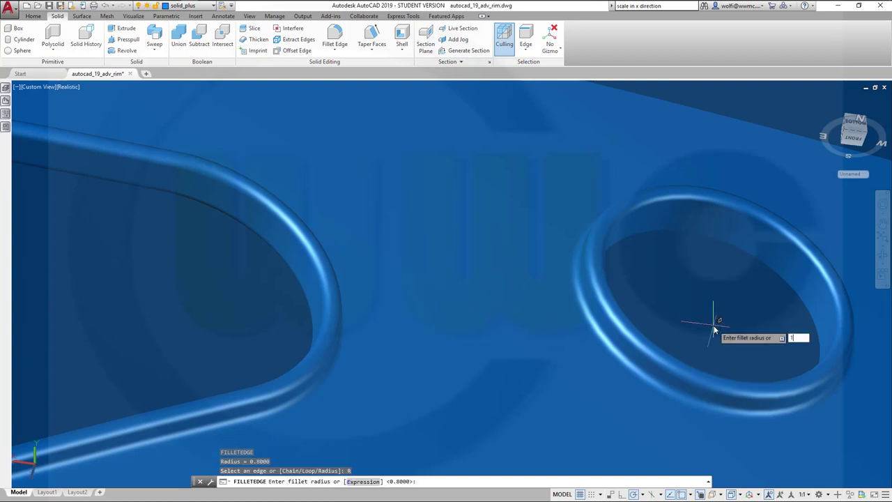
type("1")
key("Return")
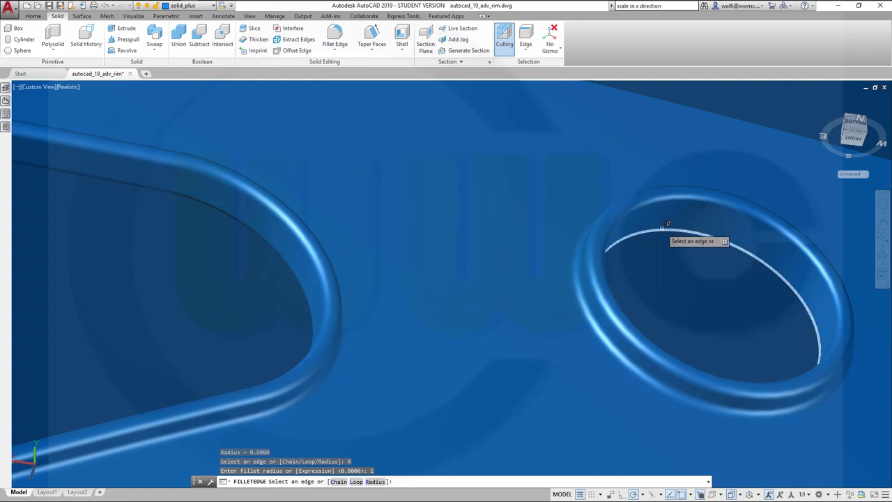
left_click(657, 284)
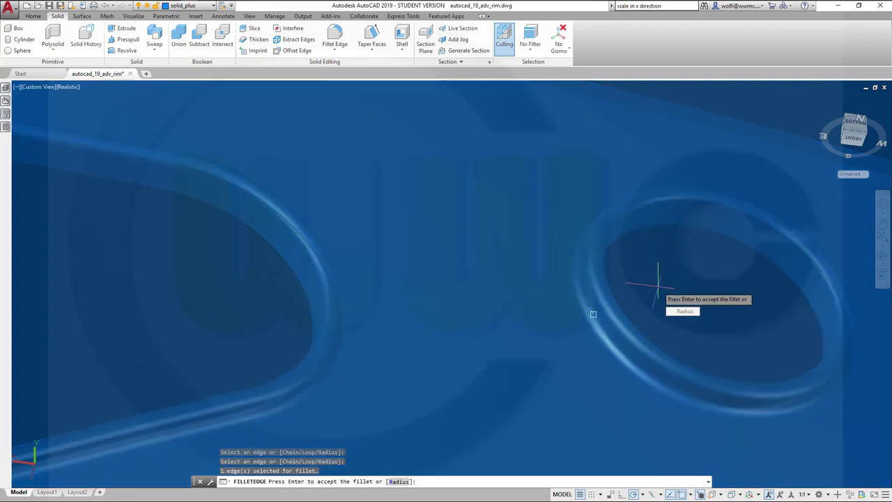
key("Return")
Fillet the edge chains of the triangular cutout's raised lip with radius 1, including the underside edge, using chain selection.
scroll(662, 291, "up", 10)
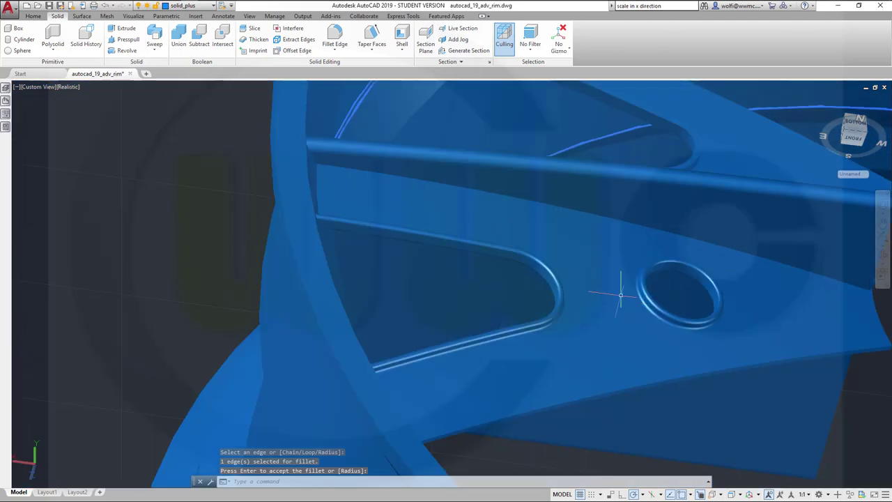
scroll(614, 327, "down", 3)
middle_click_drag(597, 368, 642, 472, "shift")
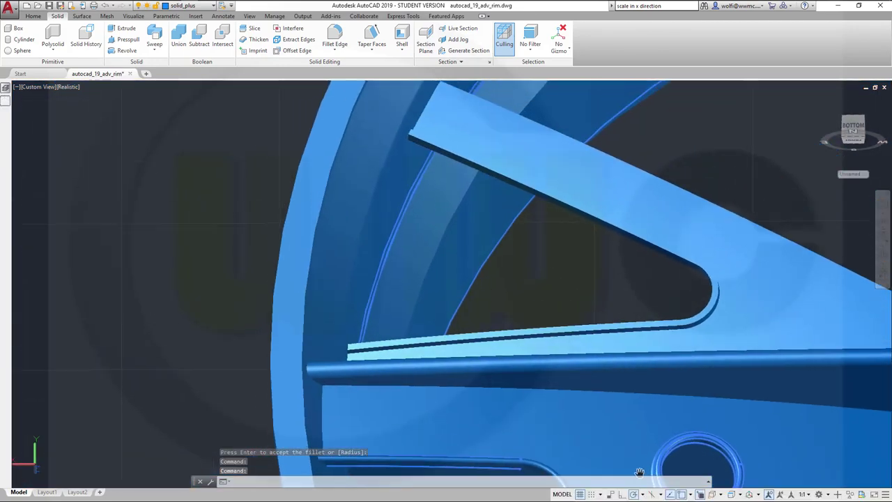
scroll(661, 316, "up", 1)
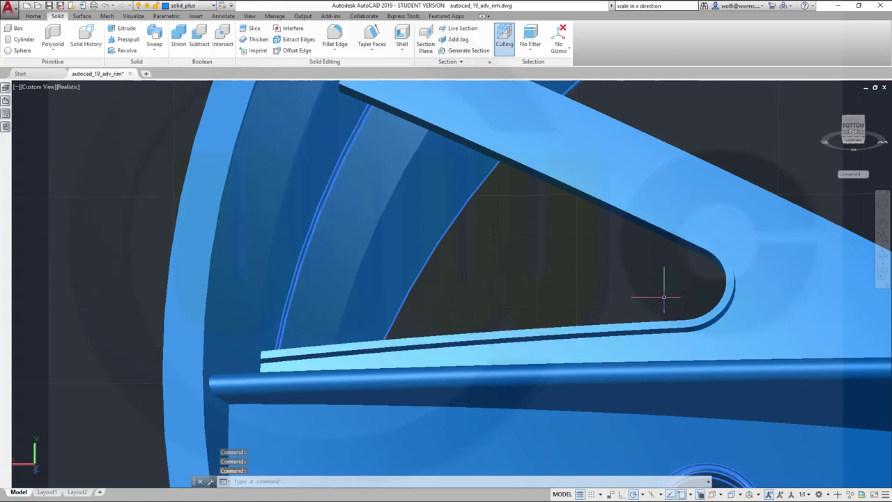
middle_click_drag(664, 297, 667, 293, "shift")
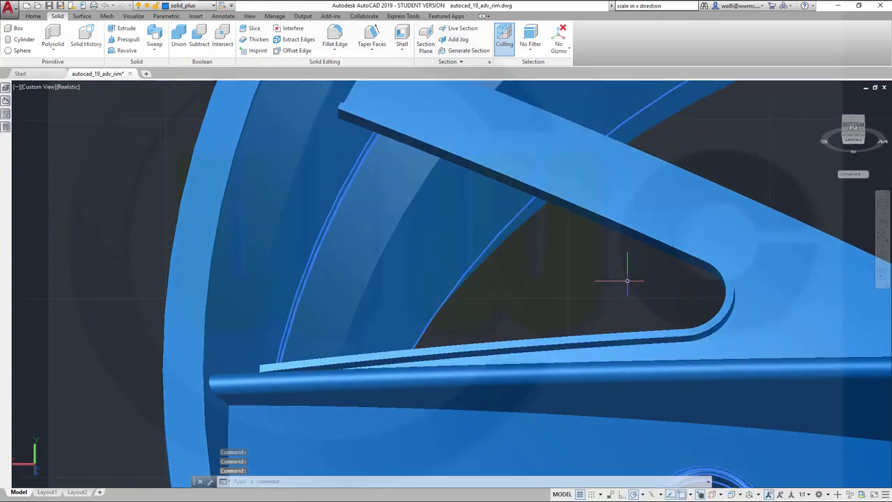
type("filletedge")
key("Return")
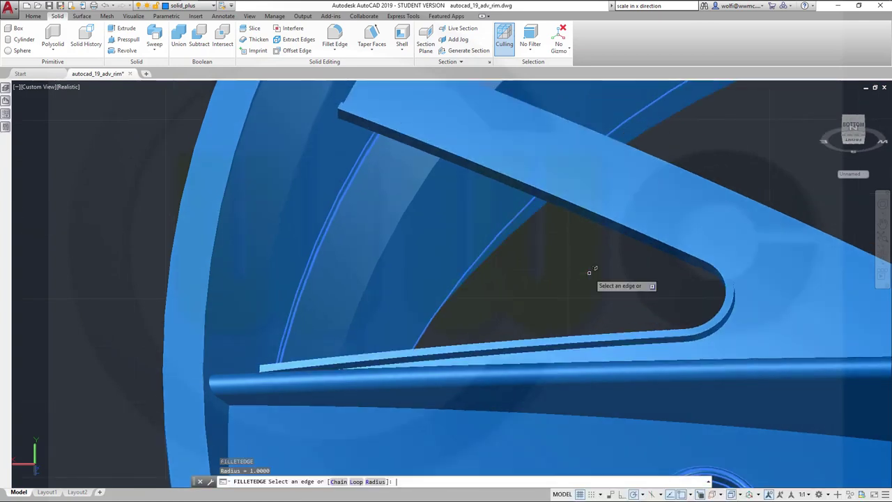
right_click(589, 273)
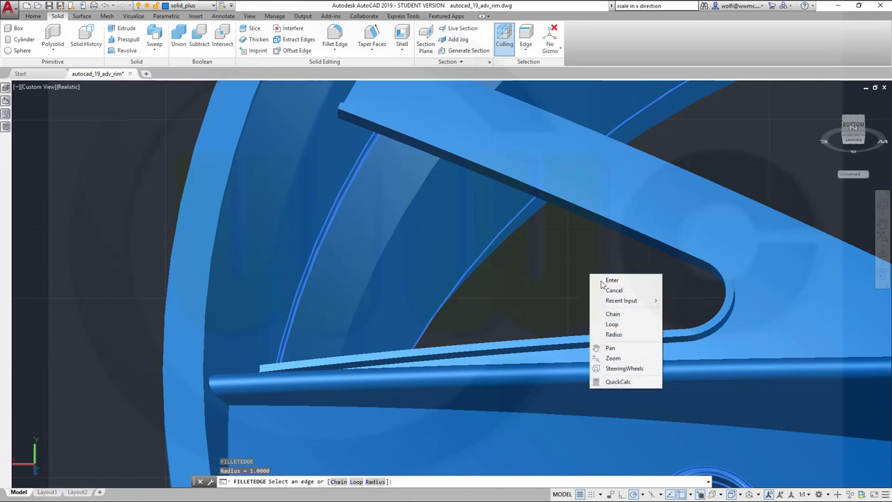
left_click(613, 315)
right_click(597, 285)
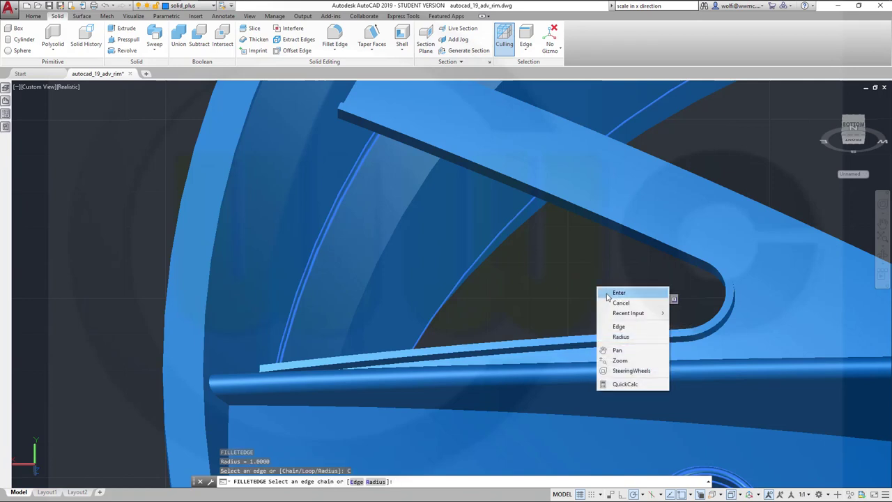
left_click(614, 337)
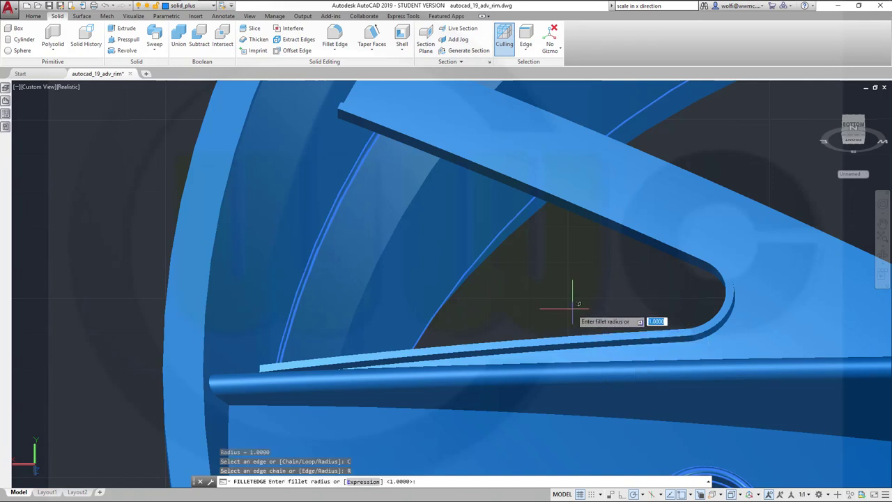
key("Return")
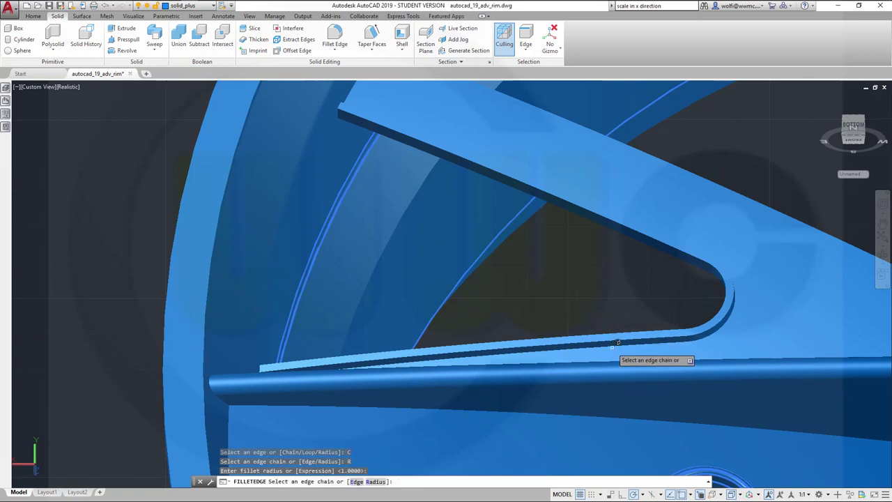
left_click(650, 340)
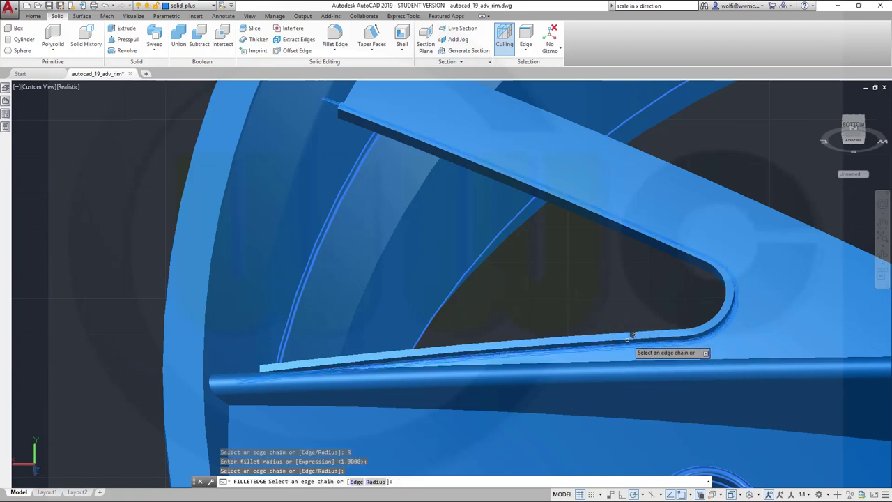
left_click(627, 338)
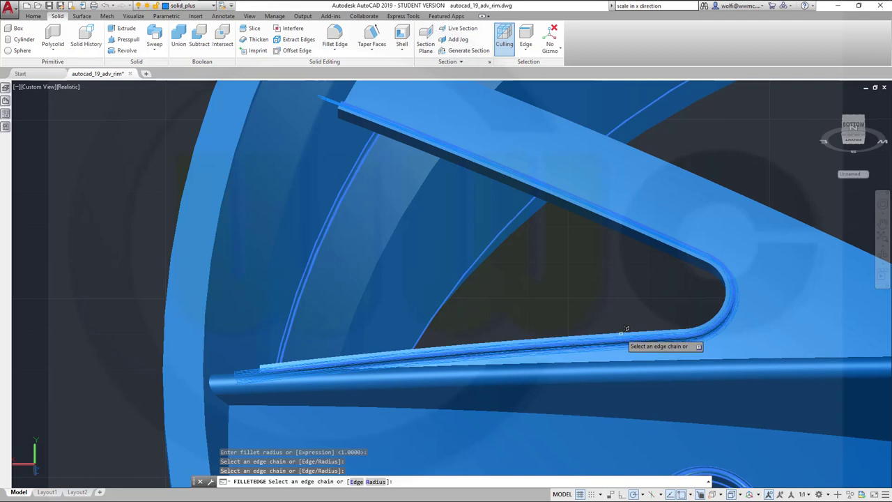
left_click(623, 332)
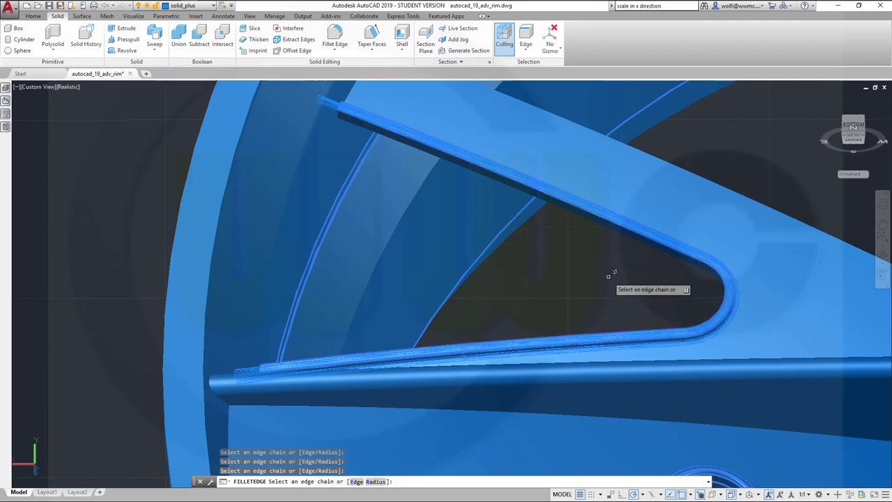
middle_click_drag(601, 277, 611, 239, "shift")
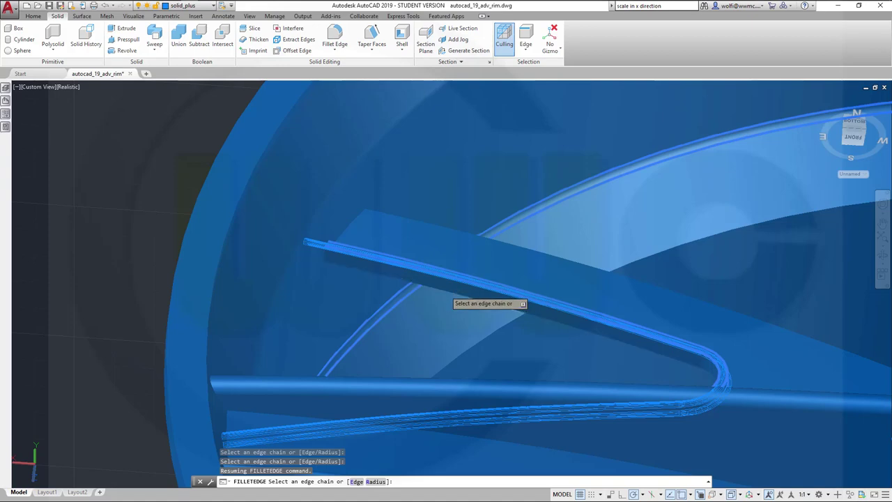
left_click(439, 292)
key("Return")
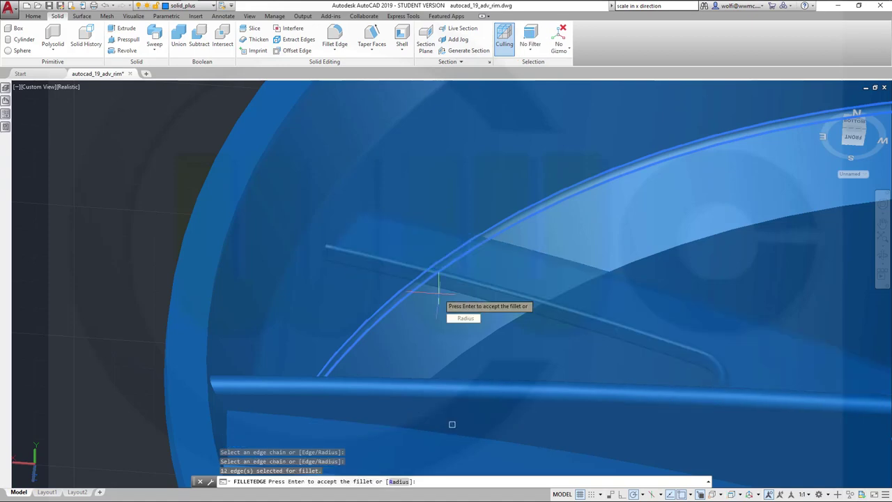
key("Return")
Inspect the filleted spoke cutouts within the whole rim, and align the view squarely to the bottom face.
scroll(513, 258, "down", 5)
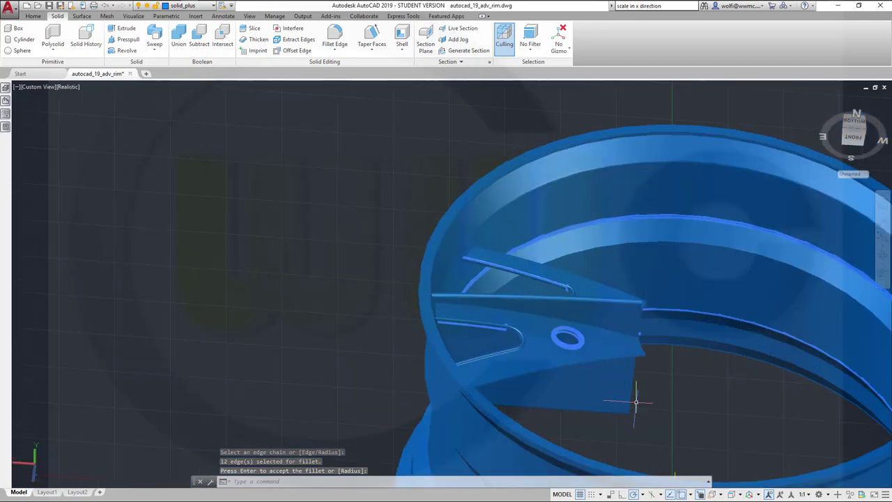
middle_click_drag(636, 402, 621, 434, "shift")
key("Return")
scroll(681, 364, "up", 3)
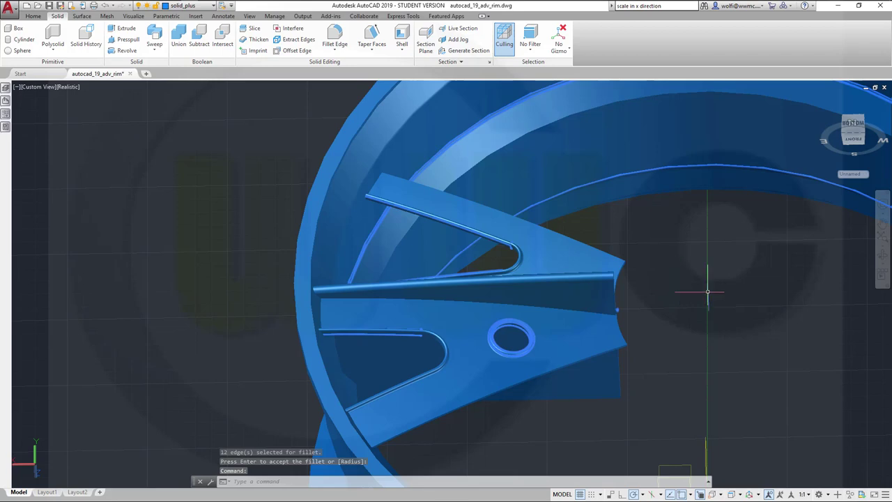
key("Escape")
scroll(650, 380, "up", 2)
scroll(633, 379, "down", 4)
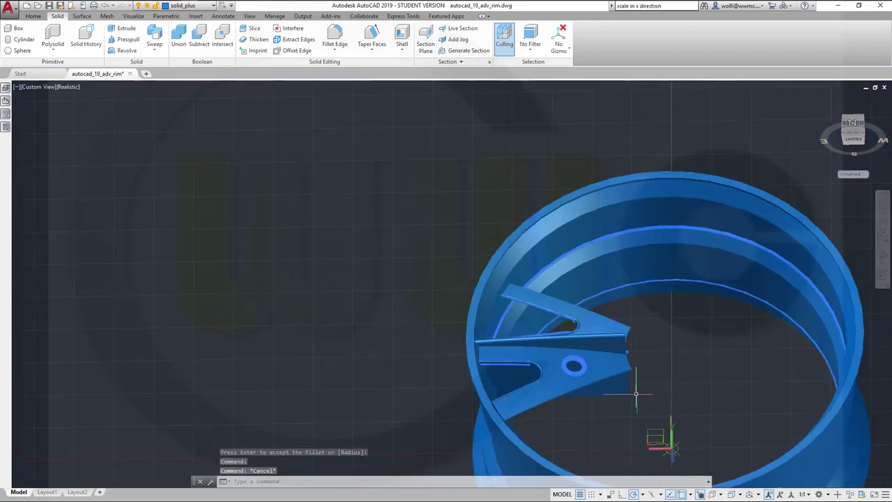
middle_click_drag(633, 384, 637, 460, "shift")
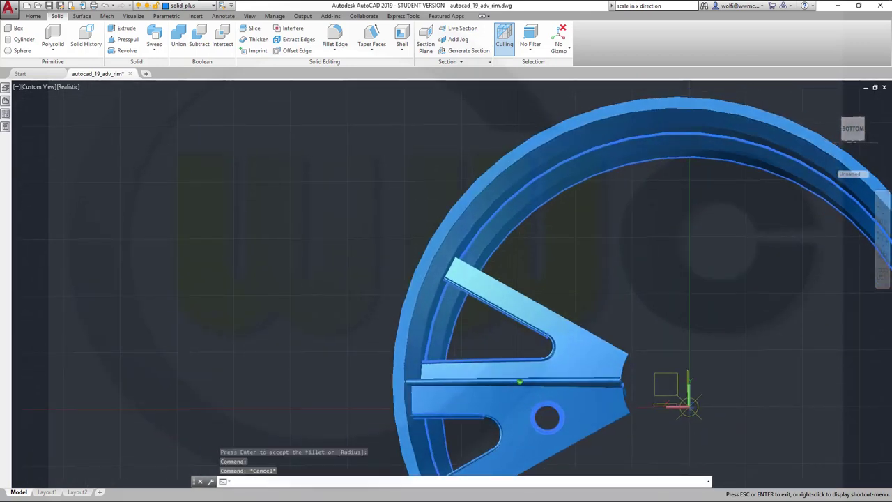
key("Escape")
left_click(853, 136)
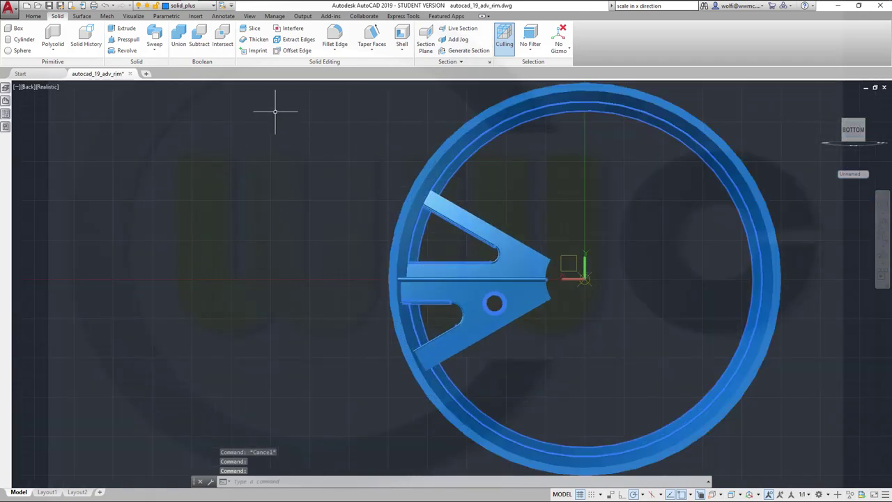
Rotate a copy of the spoke's central rib by 30 degrees about the base point 0,0.
left_click(32, 16)
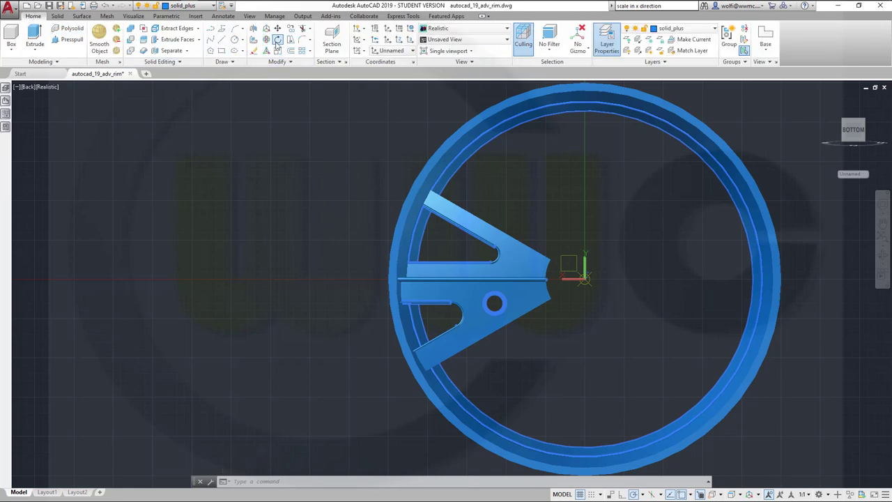
left_click(284, 39)
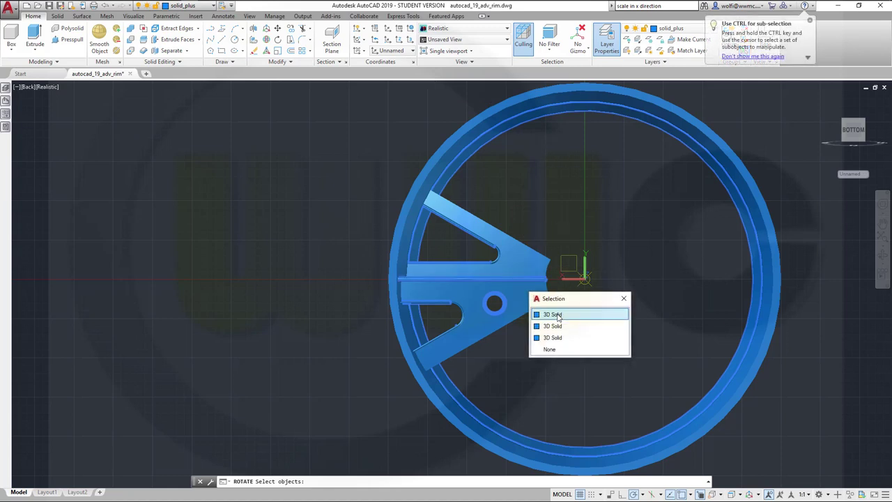
left_click(557, 315)
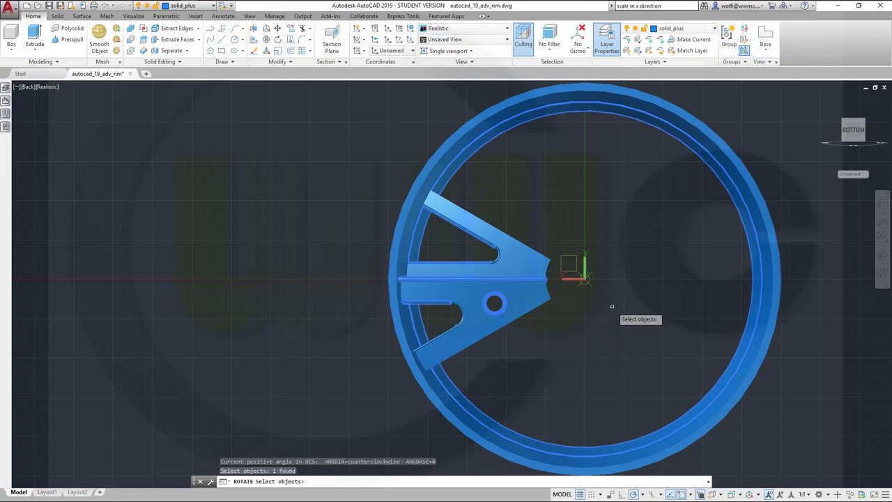
key("Return")
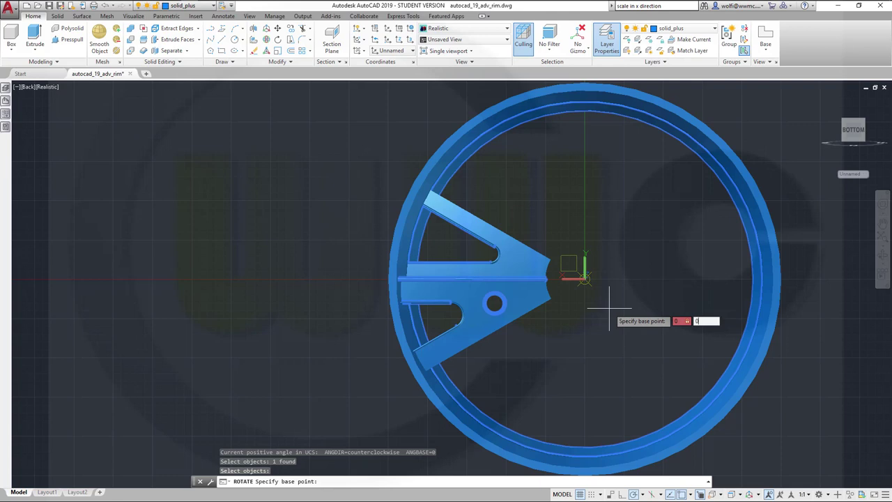
key("Return")
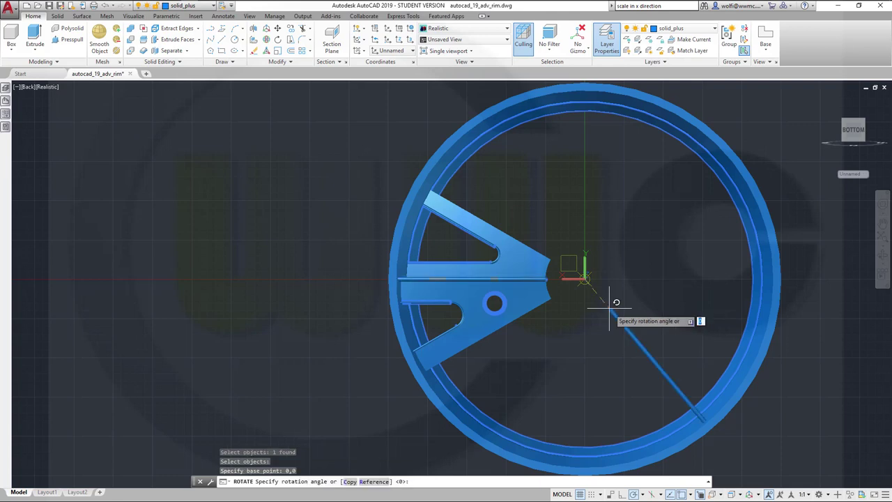
right_click(591, 330)
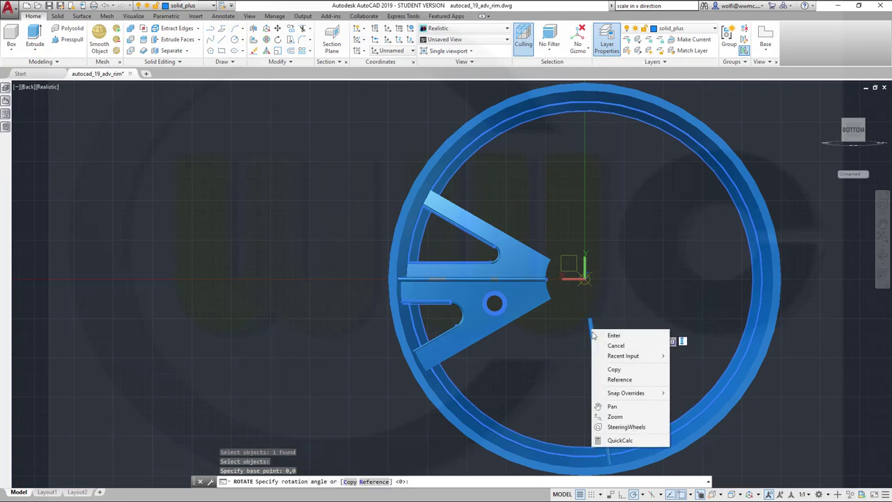
left_click(613, 370)
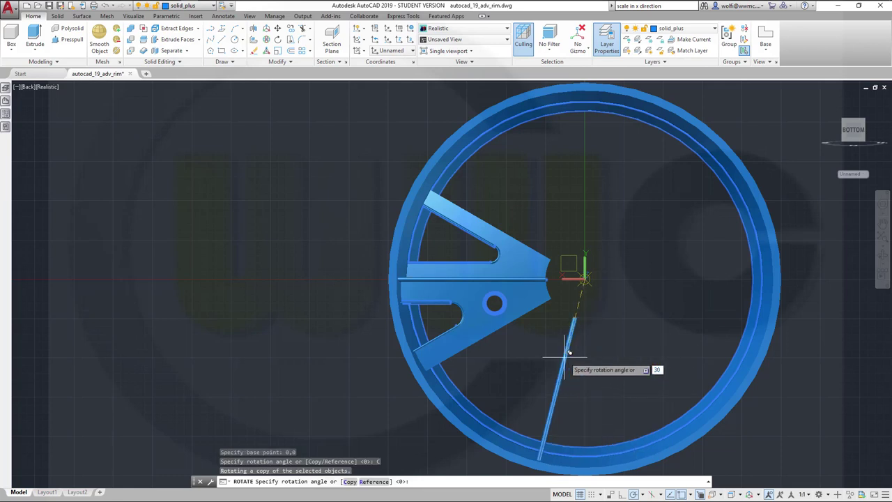
key("Return")
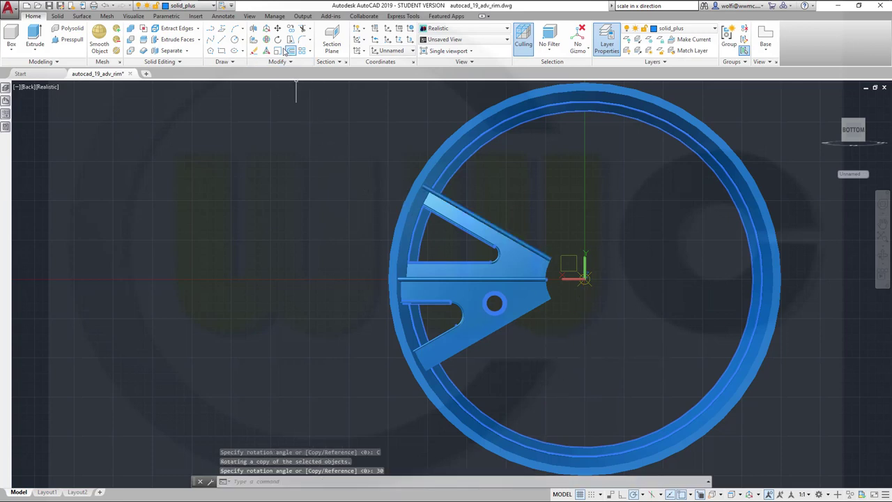
Rotate another copy of the central rib by -30 degrees about the base point 0,0.
key("Return")
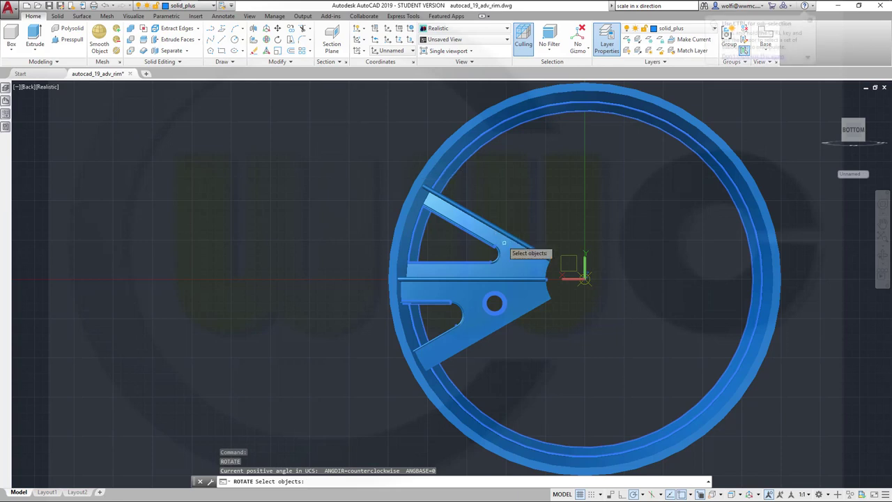
left_click(512, 273)
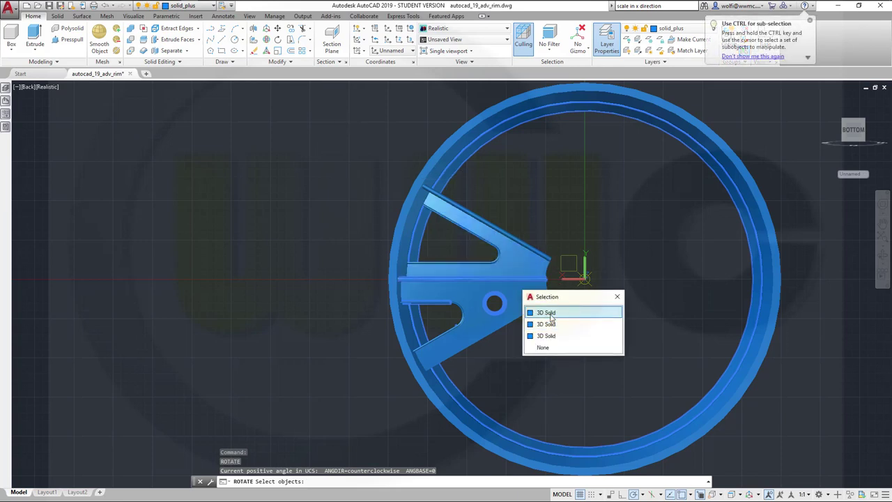
left_click(544, 313)
key("Return")
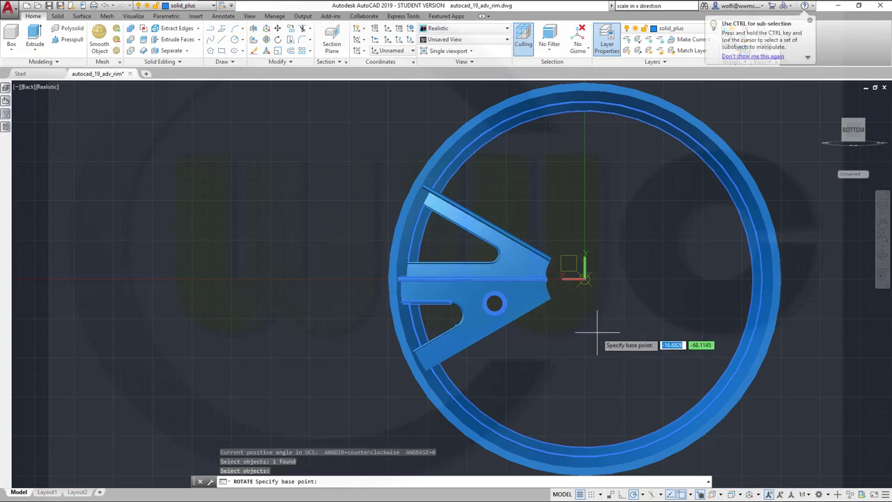
type("0,0")
key("Return")
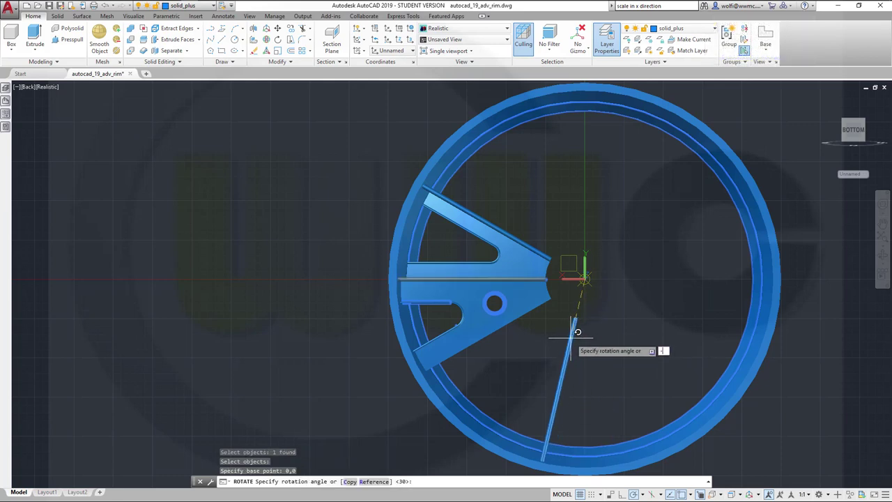
right_click(578, 332)
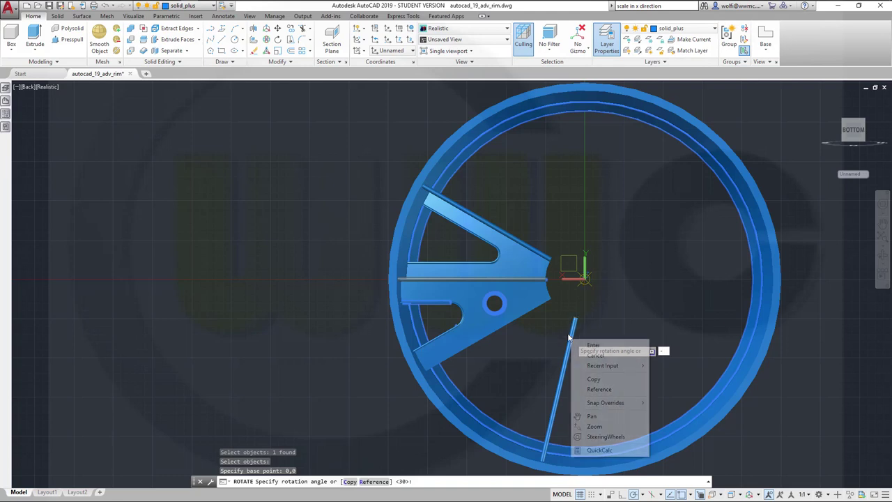
left_click(594, 376)
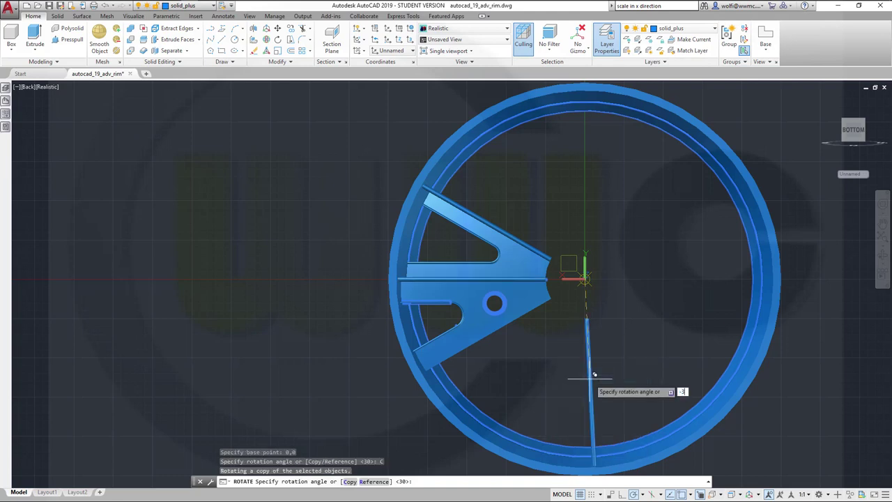
key("Return")
key("Escape")
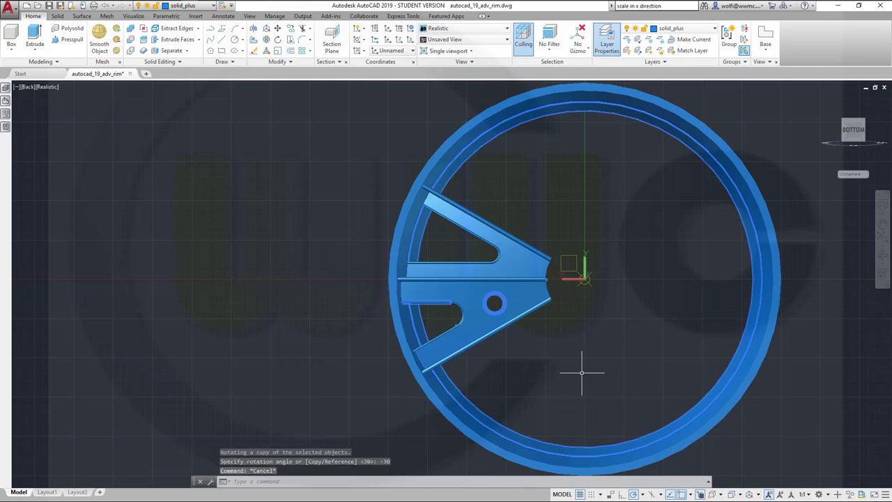
Examine the rib copies along the spoke's two outer sides up close and from several angles.
middle_click_drag(577, 374, 564, 281, "shift")
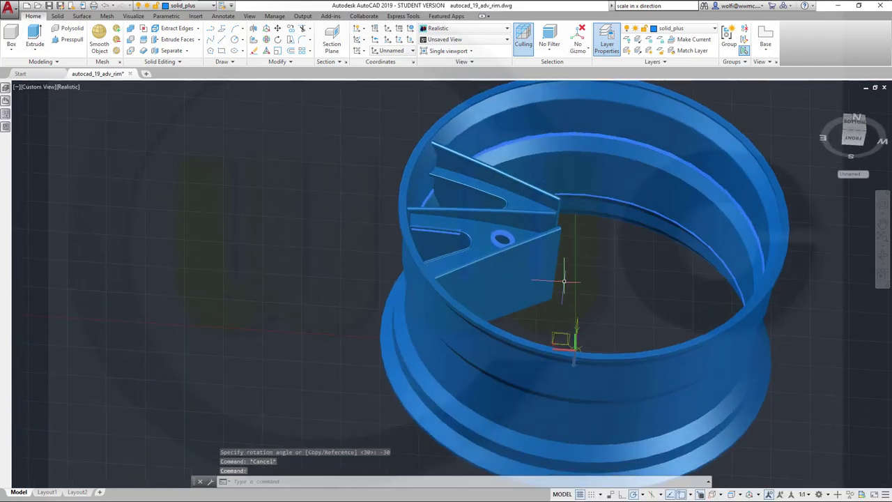
scroll(607, 265, "up", 4)
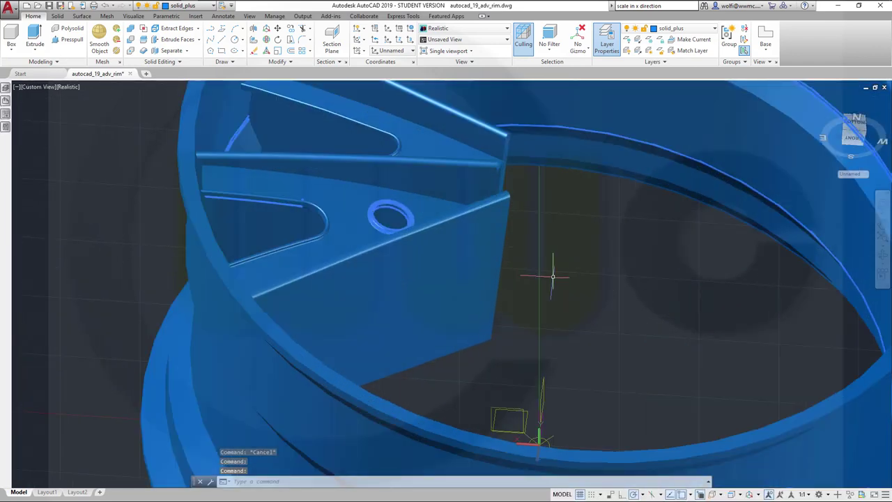
scroll(553, 277, "down", 3)
scroll(390, 292, "up", 5)
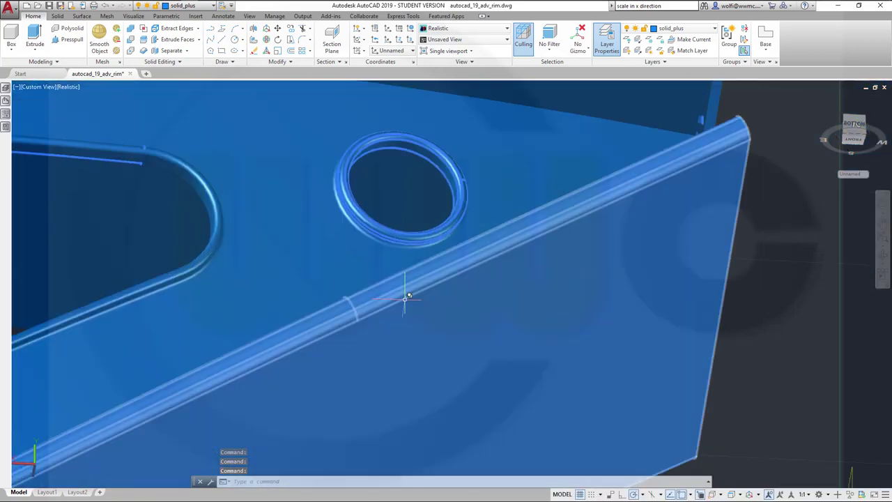
scroll(406, 272, "down", 2)
scroll(697, 282, "down", 4)
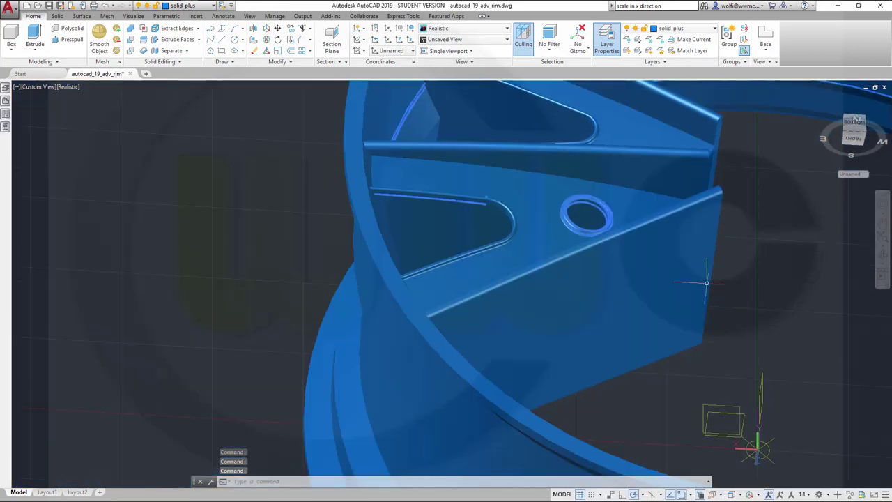
middle_click_drag(663, 301, 648, 394, "shift")
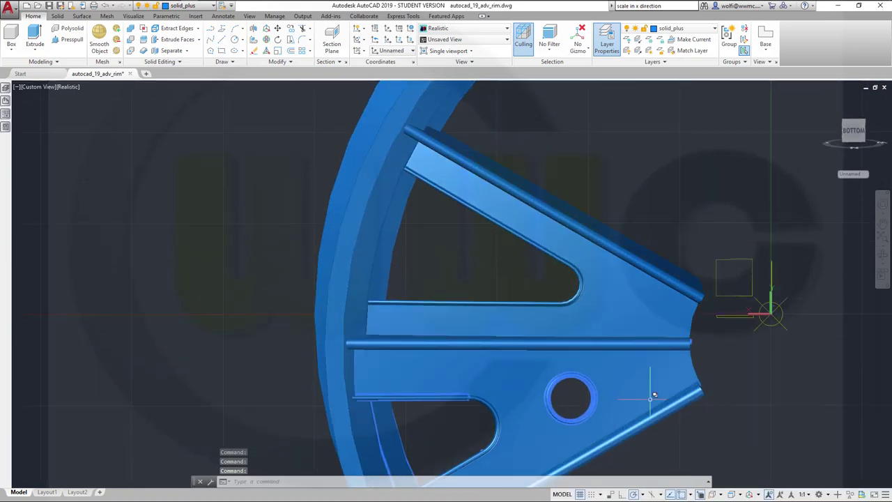
scroll(651, 394, "down", 2)
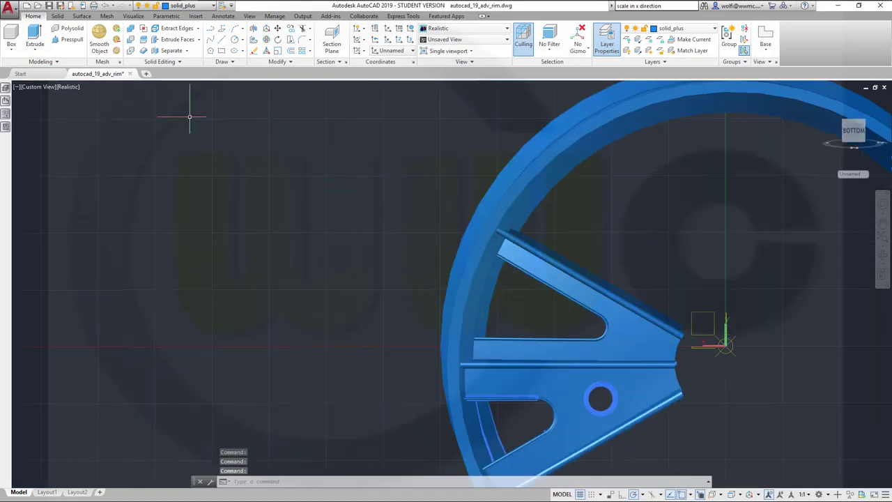
Union the spoke plate and its three ribs into one solid.
left_click(60, 16)
left_click(178, 38)
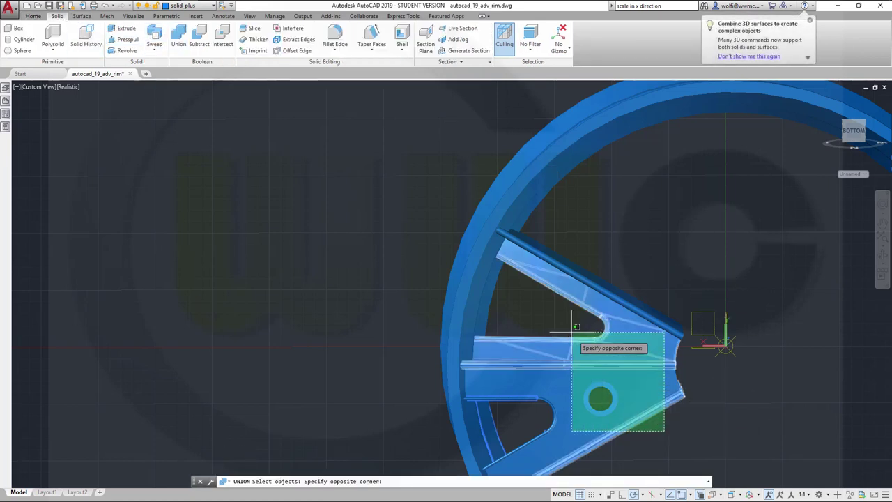
left_click(563, 285)
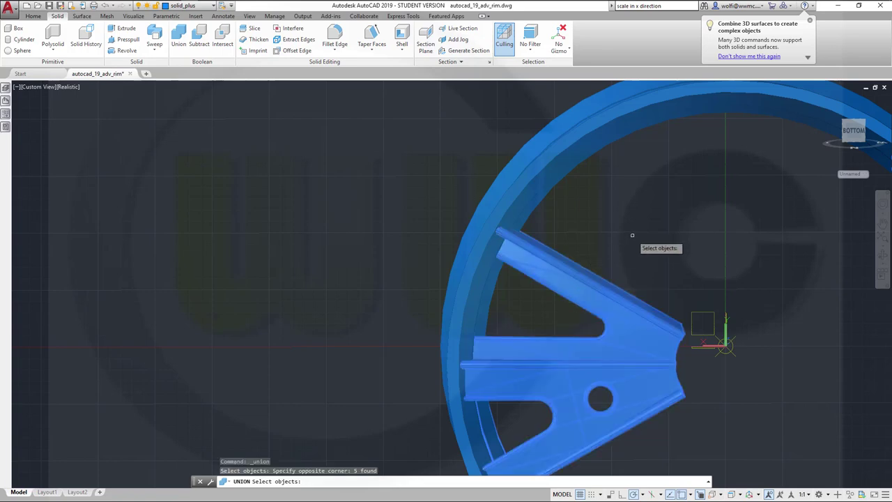
key("Return")
mouse_move(643, 263)
middle_mouse_down("shift")
mouse_move(639, 217)
mouse_move(637, 293)
mouse_move(647, 230)
mouse_move(640, 251)
middle_mouse_up("shift")
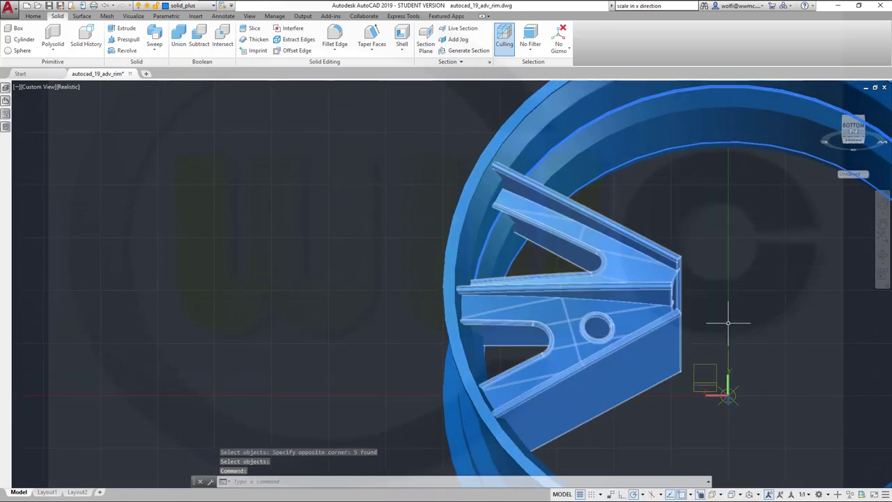
Set the edge fillet radius to 3 and select the edge where the central rib meets the plate on the round hole's side.
left_click(336, 38)
middle_click_drag(441, 226, 390, 230, "shift")
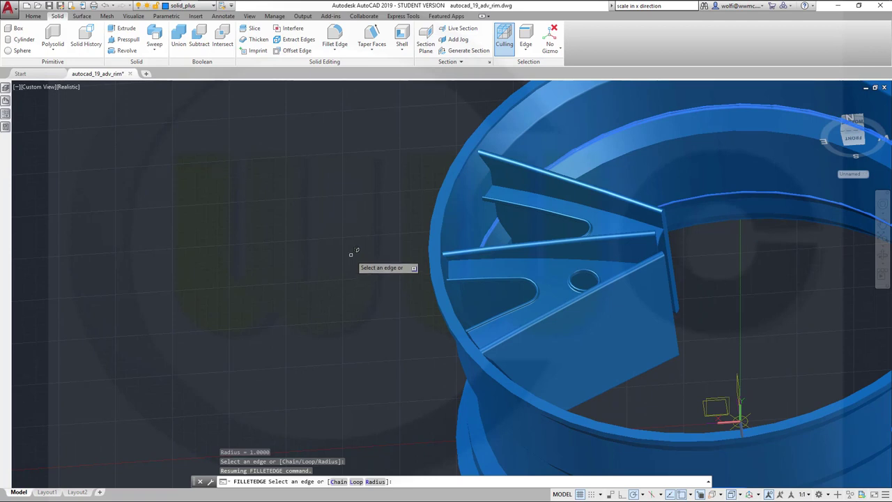
right_click(351, 255)
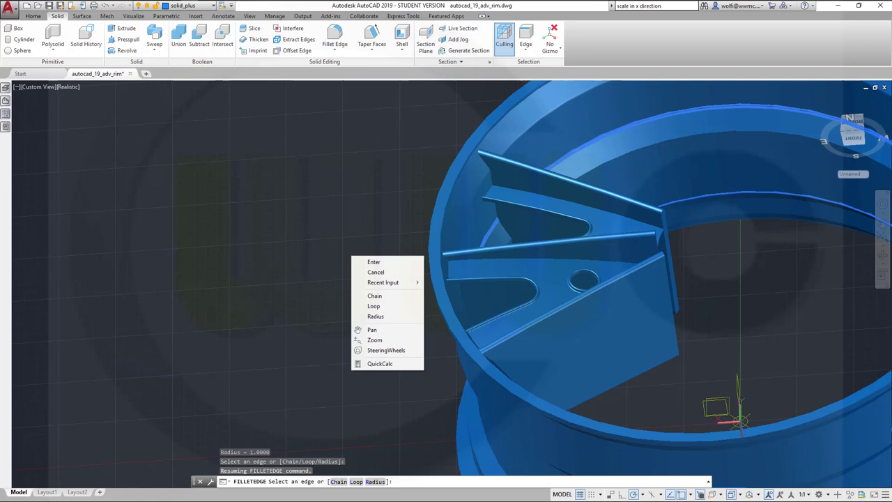
left_click(376, 317)
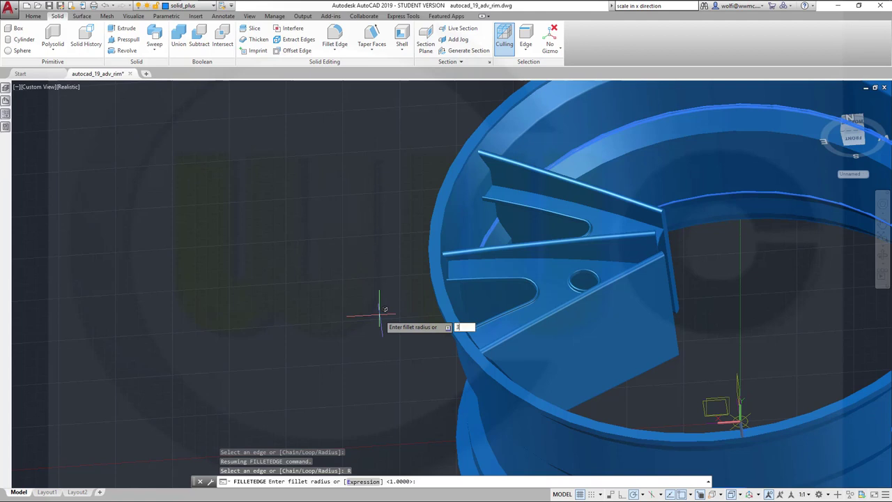
type("3")
key("Return")
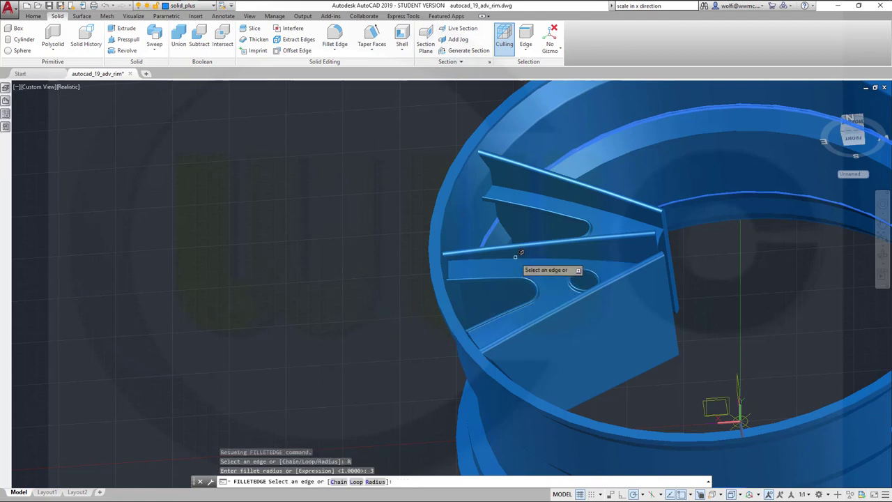
left_click(515, 257)
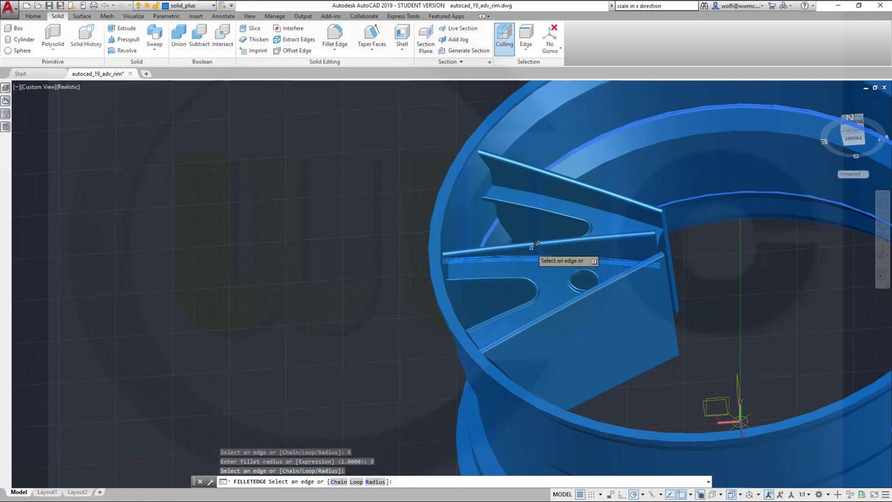
Add the central rib's other plate edge and the inner plate edges of both outer ribs, and apply the radius 3 fillet.
middle_click_drag(550, 323, 622, 445, "shift")
left_click(620, 449)
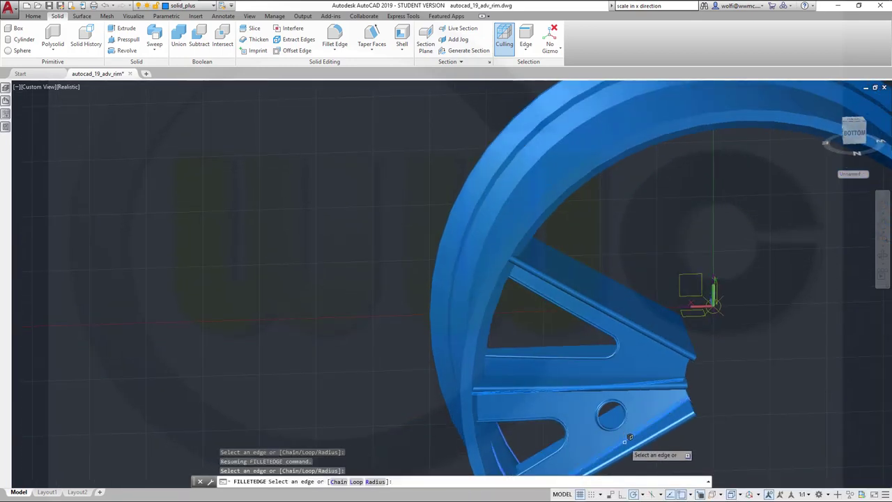
middle_click_drag(561, 329, 565, 330, "shift")
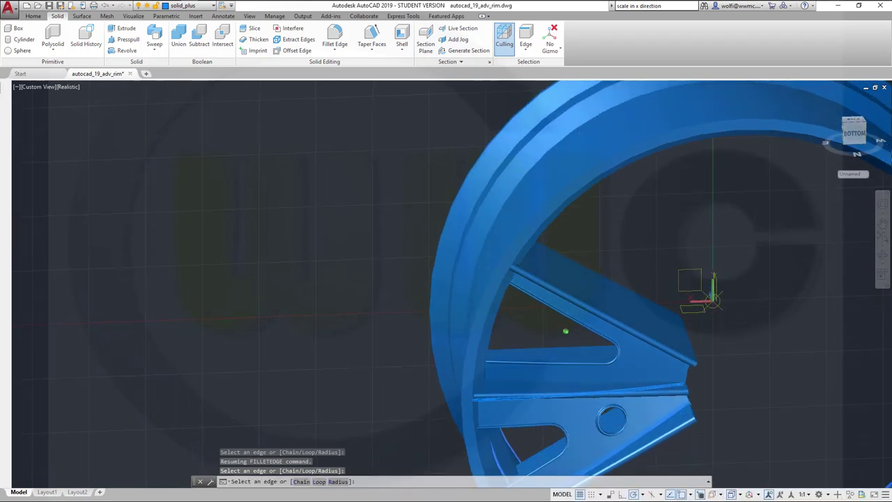
left_click(565, 379)
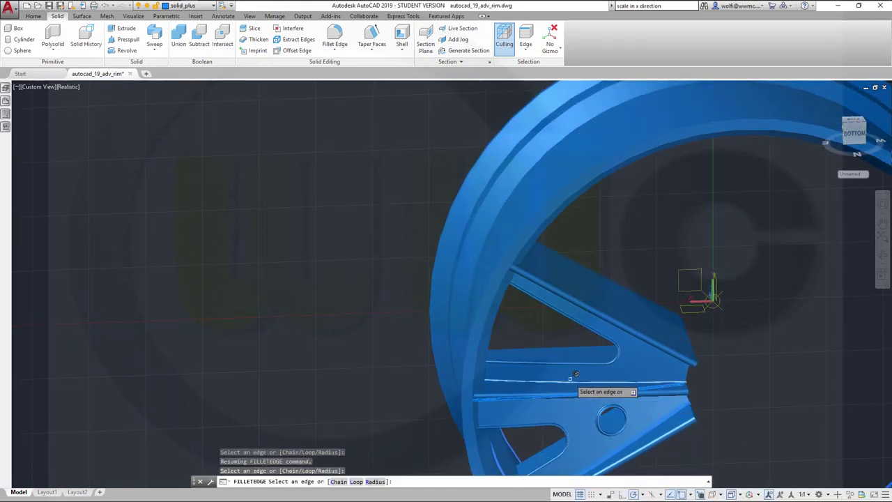
left_click(637, 391)
middle_click_drag(637, 391, 725, 341, "shift")
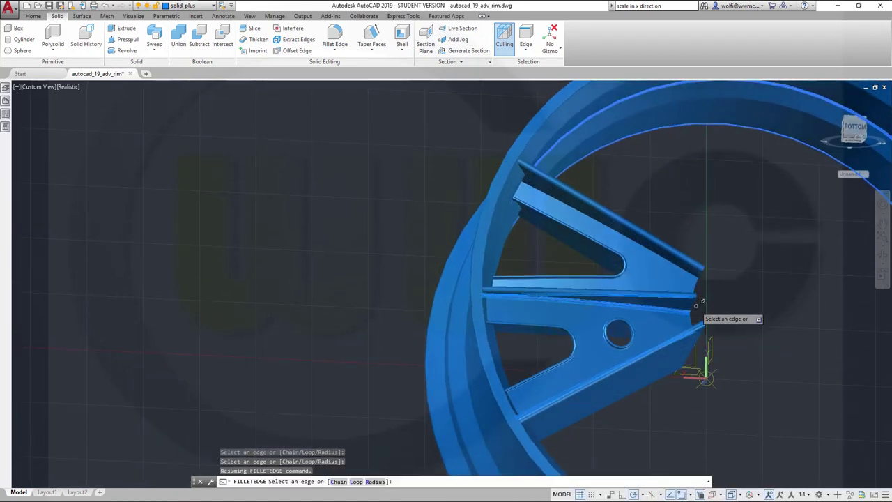
left_click(672, 264)
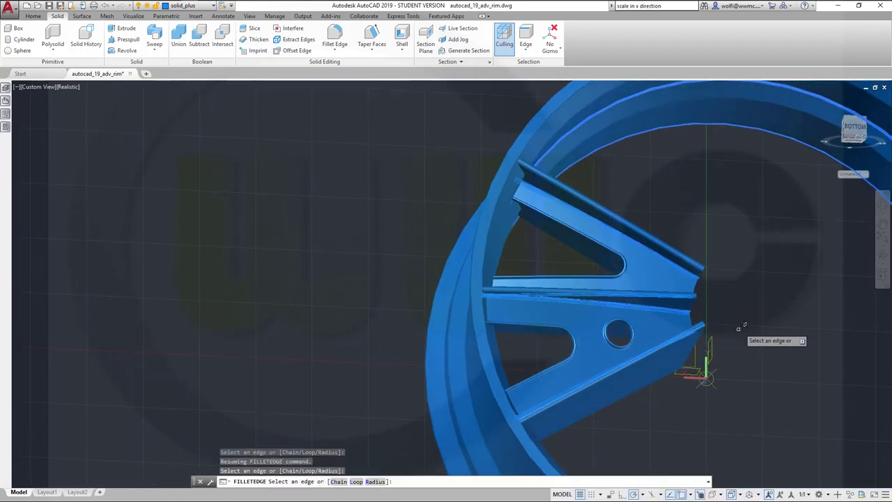
middle_click_drag(741, 325, 711, 327, "shift")
key("Return")
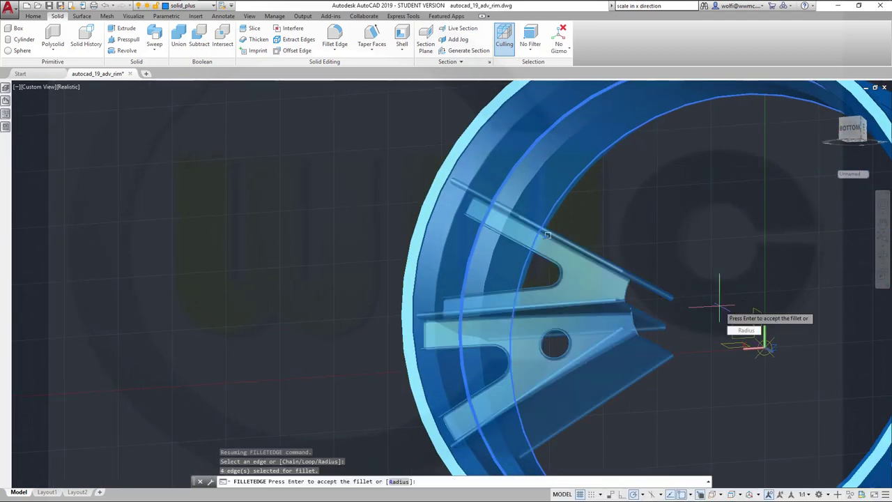
key("Return")
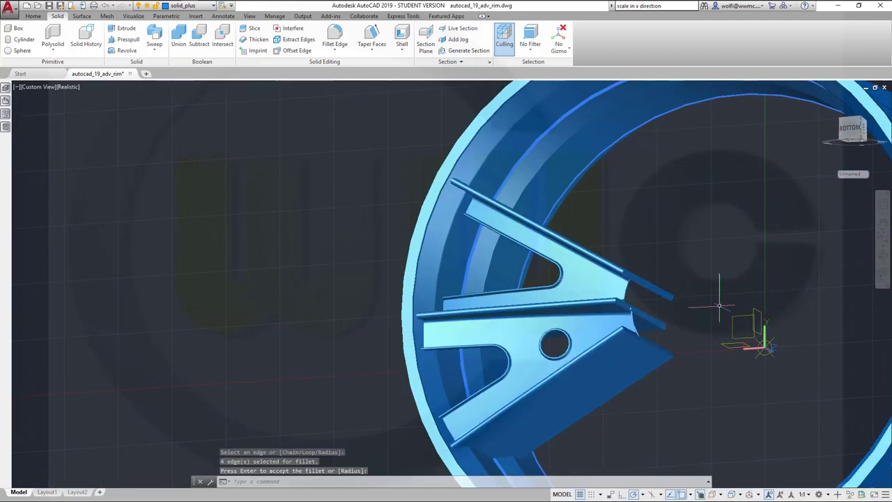
Start another edge fillet with radius 5 and select one outer rib's plate edge and the central rib's nearer edge on the plate's opposite face.
scroll(625, 331, "up", 4)
middle_click_drag(612, 282, 789, 272, "shift")
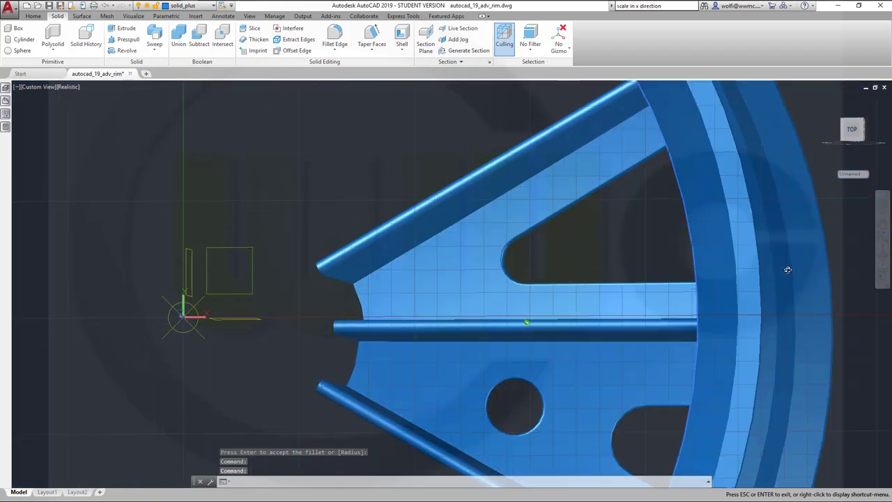
key("Return")
right_click(384, 154)
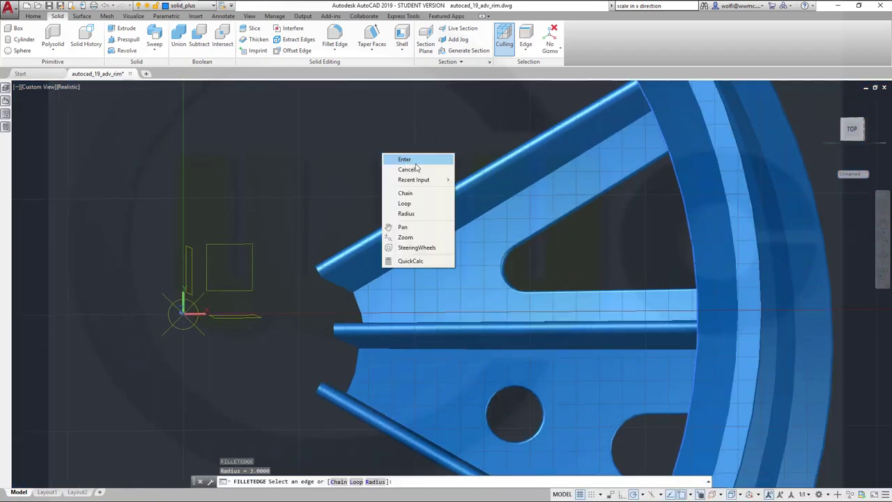
left_click(417, 215)
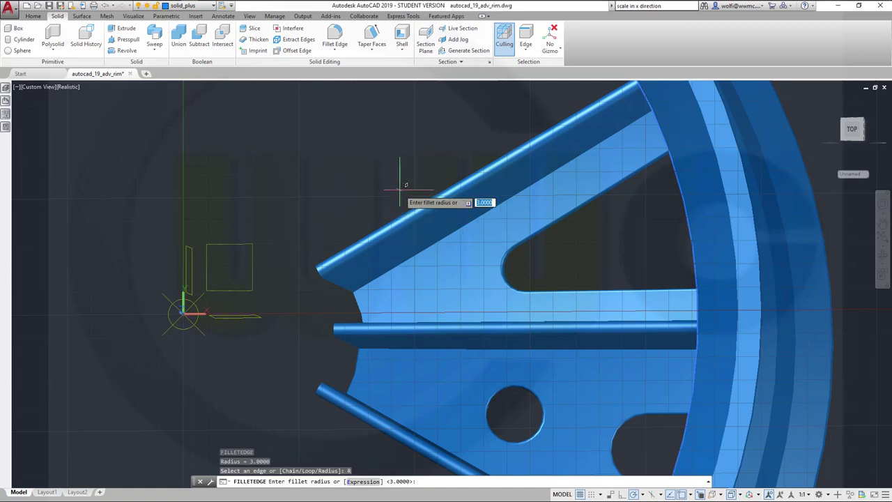
type("5")
key("Return")
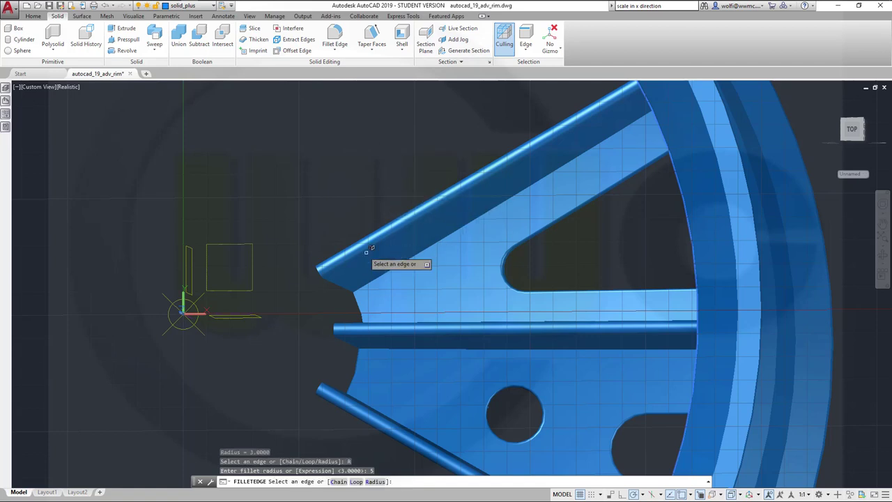
left_click(421, 249)
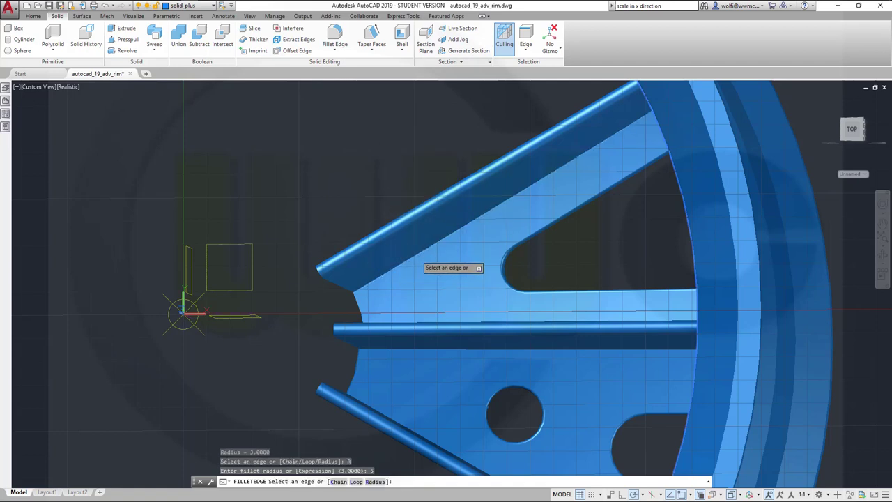
left_click(440, 348)
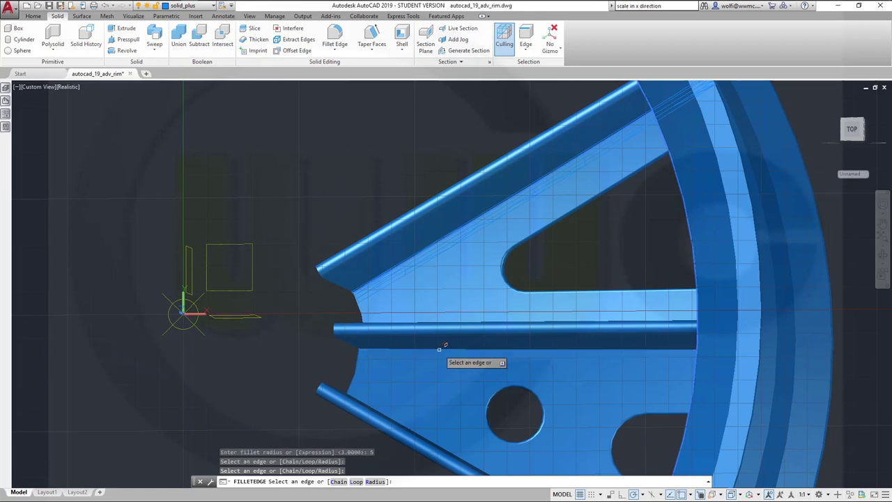
left_click(438, 347)
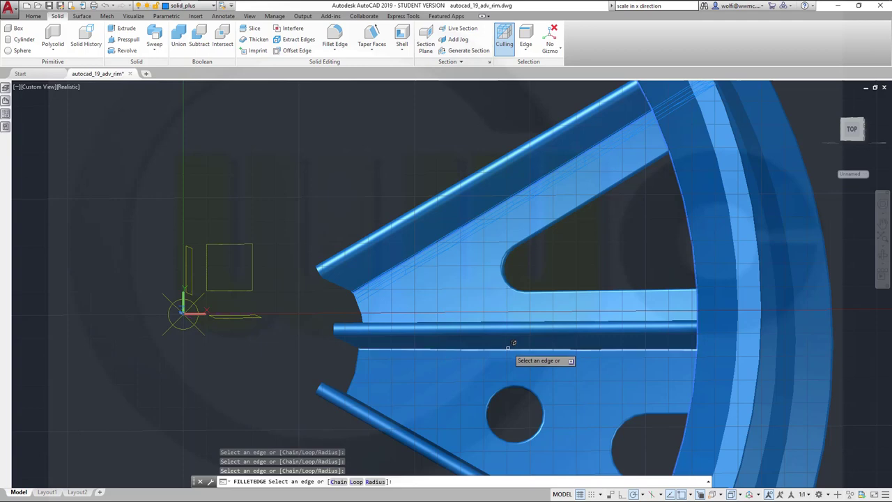
Add the central rib's other edge and the remaining outer rib's plate edge, and apply the radius 5 fillet.
middle_click_drag(510, 315, 498, 305, "shift")
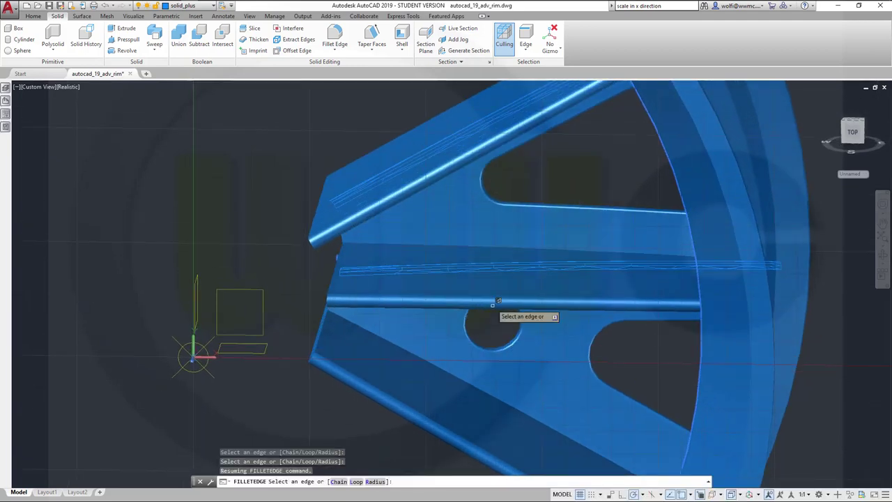
left_click(465, 245)
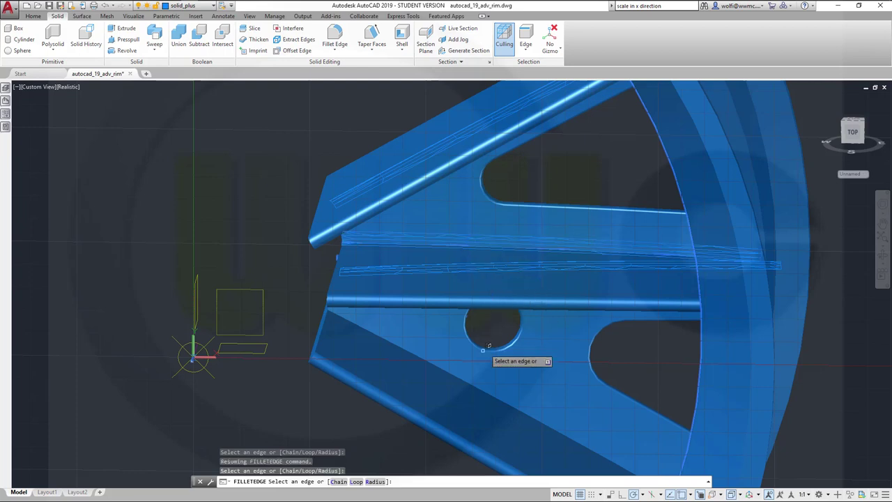
left_click(464, 380)
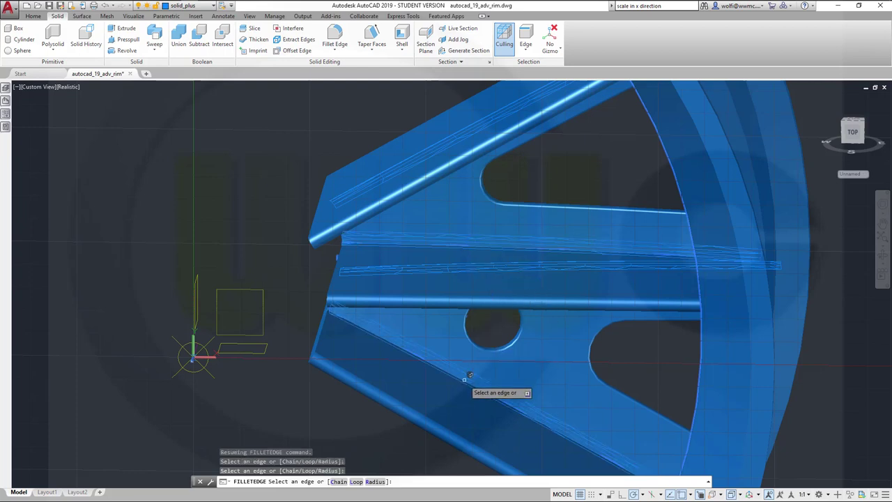
key("Return")
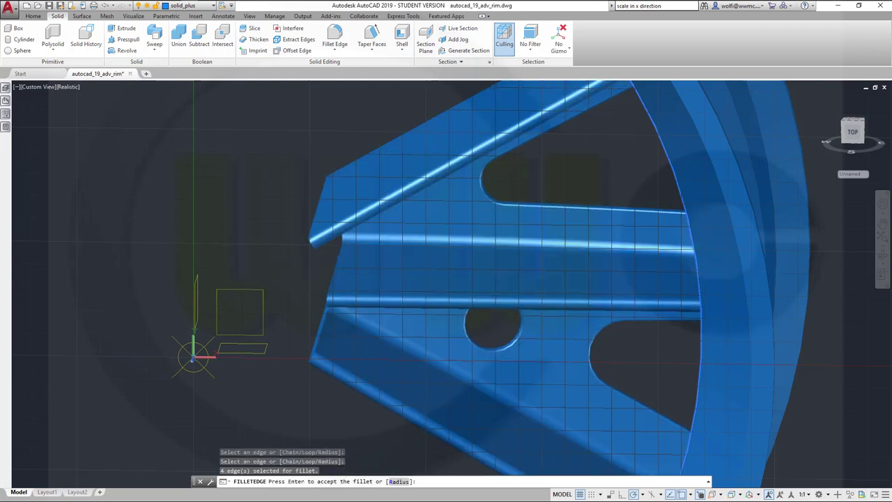
key("Return")
Create a polar array of the finished spoke around center point 0,0 with 6 items filling 360 degrees.
scroll(456, 244, "up", 3)
scroll(456, 244, "down", 8)
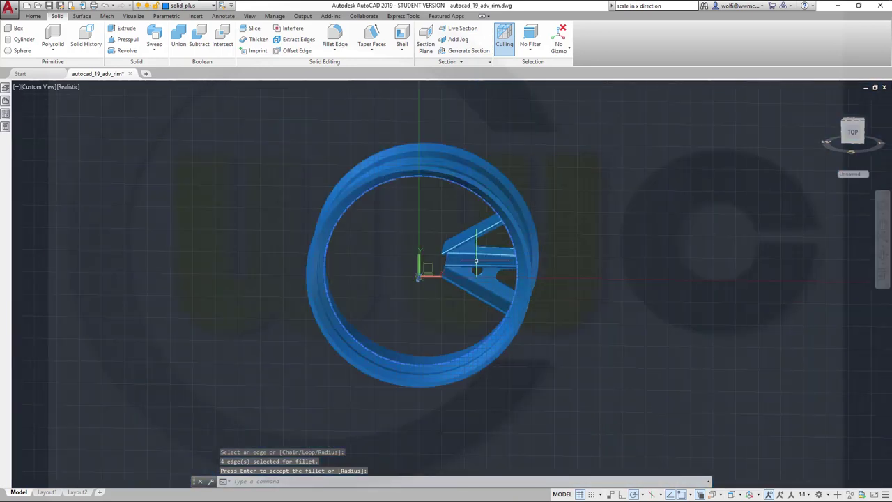
middle_click_drag(420, 263, 394, 242, "shift")
key("Return")
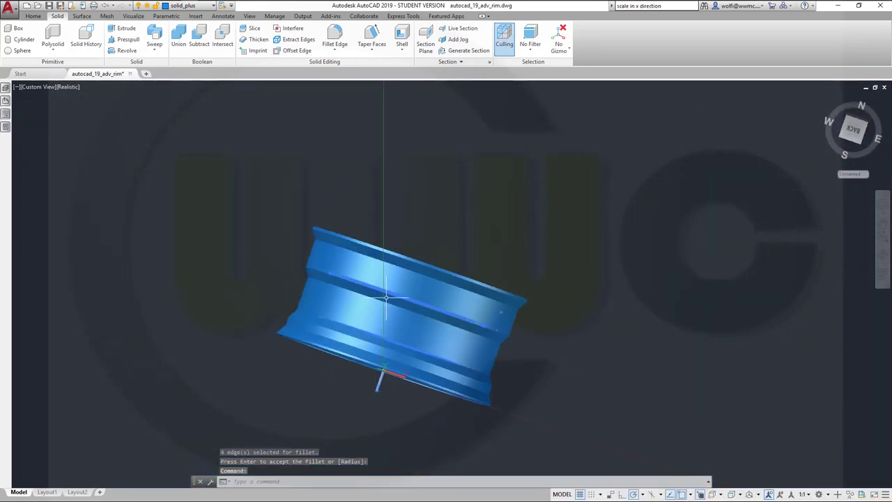
middle_click_drag(379, 319, 450, 288, "shift")
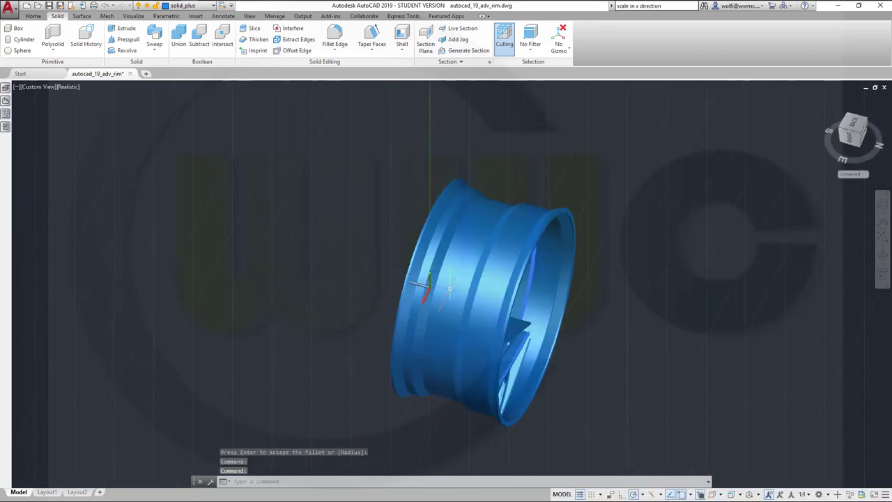
middle_click_drag(526, 298, 396, 191, "shift")
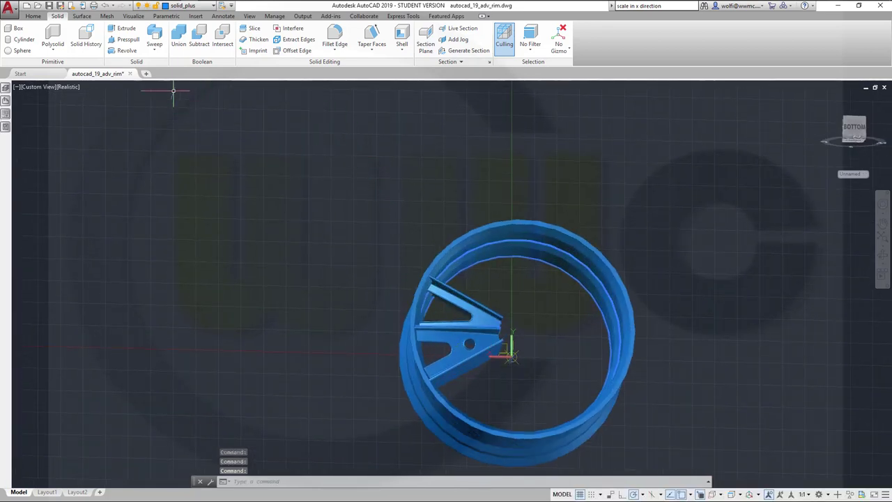
left_click(35, 16)
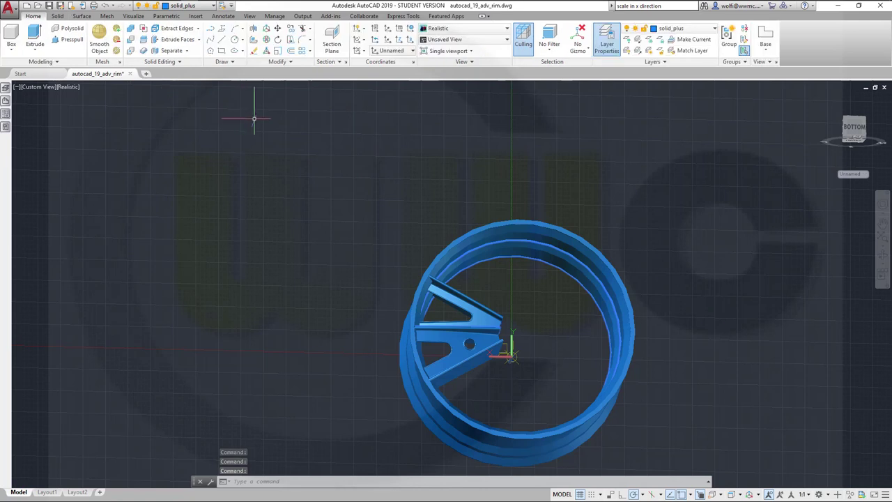
left_click(311, 53)
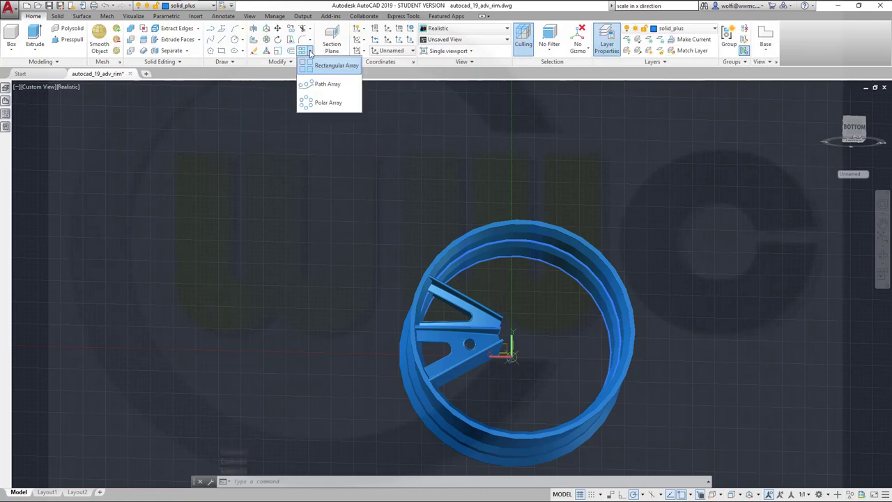
left_click(326, 103)
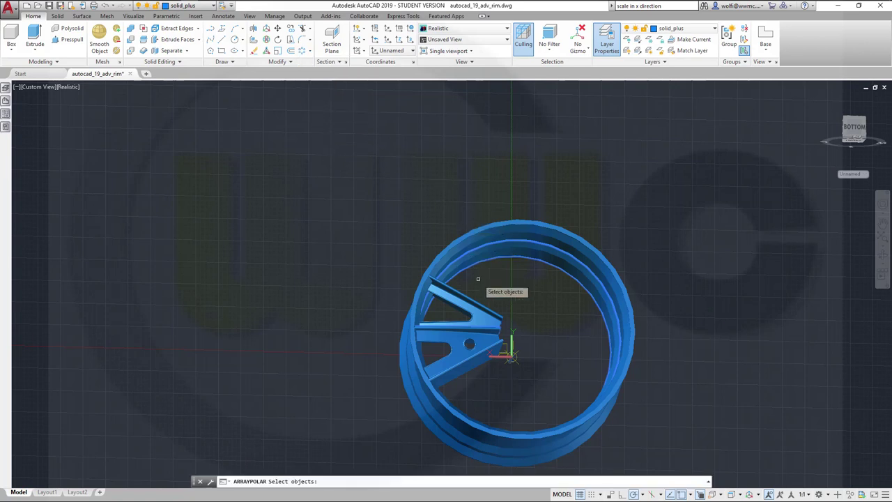
left_click(481, 329)
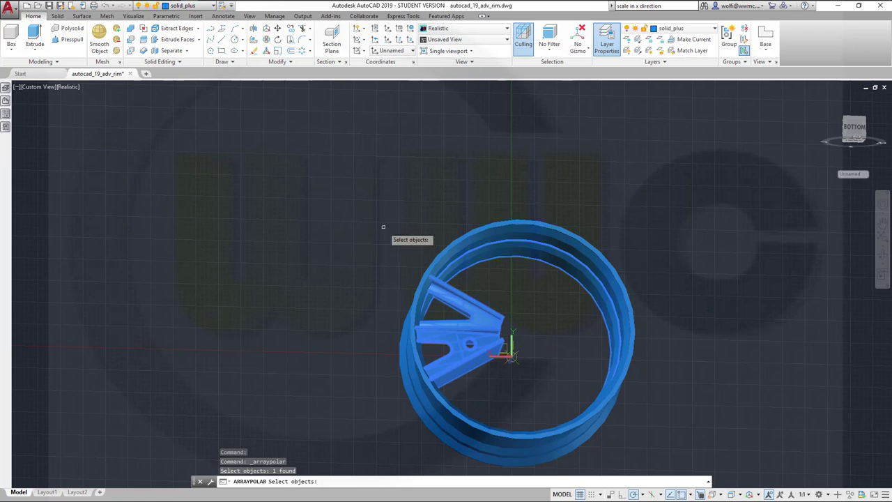
key("Return")
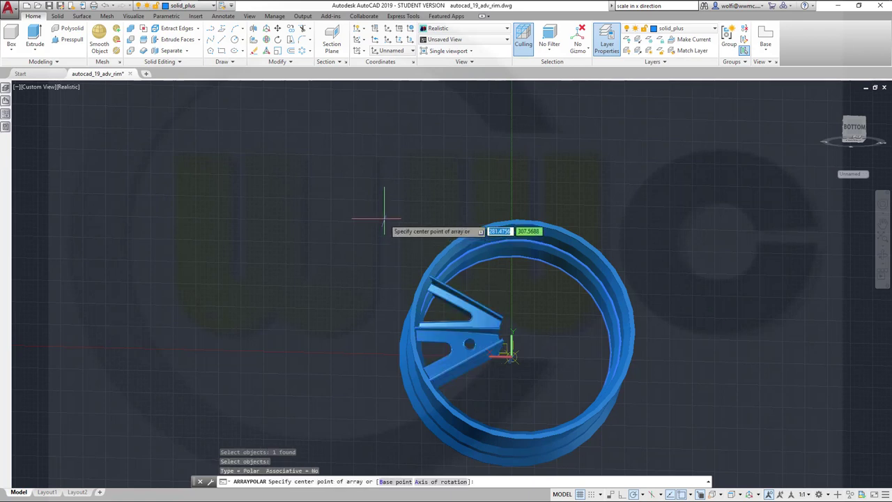
key("Return")
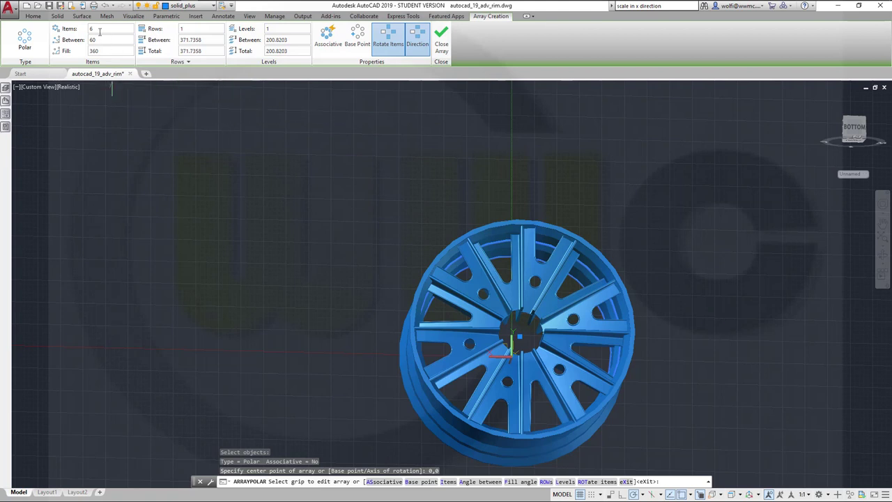
left_click(442, 44)
Unite the rim and all six arrayed spokes into a single solid.
middle_click_drag(378, 189, 370, 223, "shift")
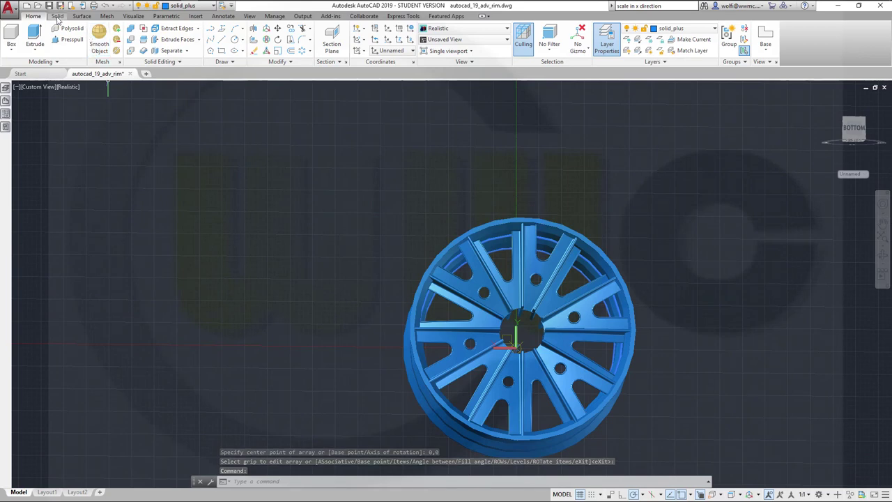
left_click(57, 17)
left_click(178, 38)
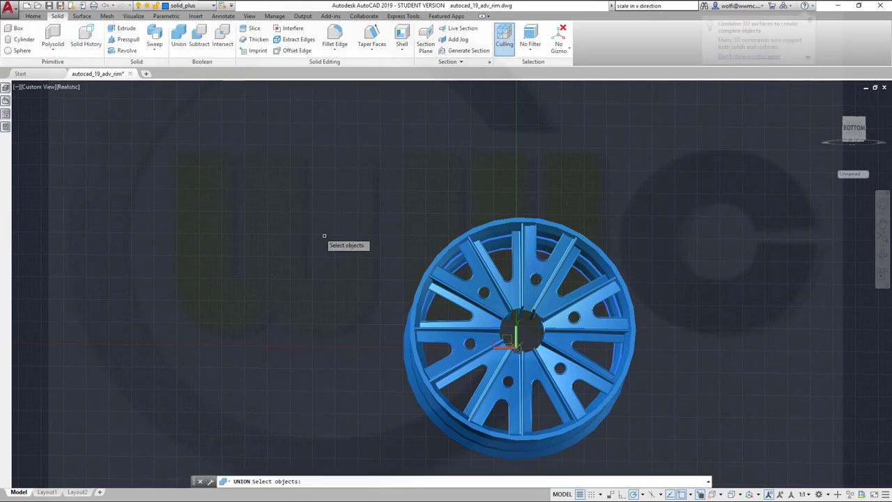
middle_click_drag(703, 324, 694, 353, "shift")
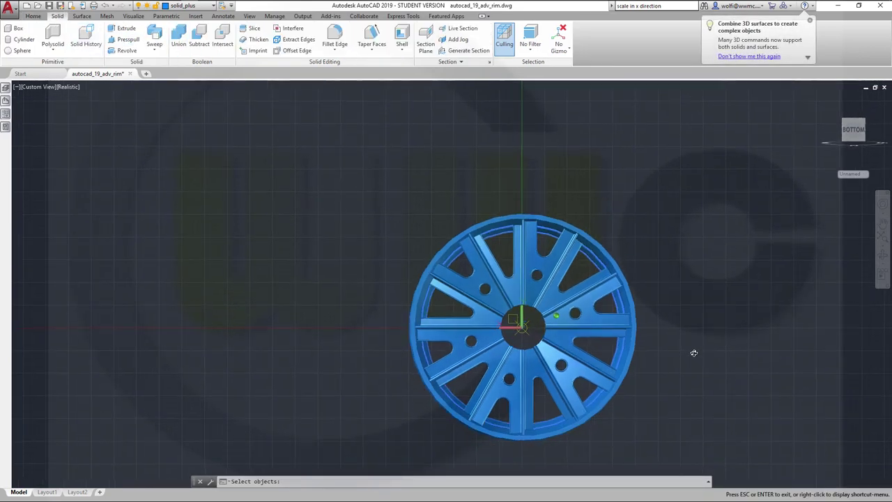
left_click(698, 408)
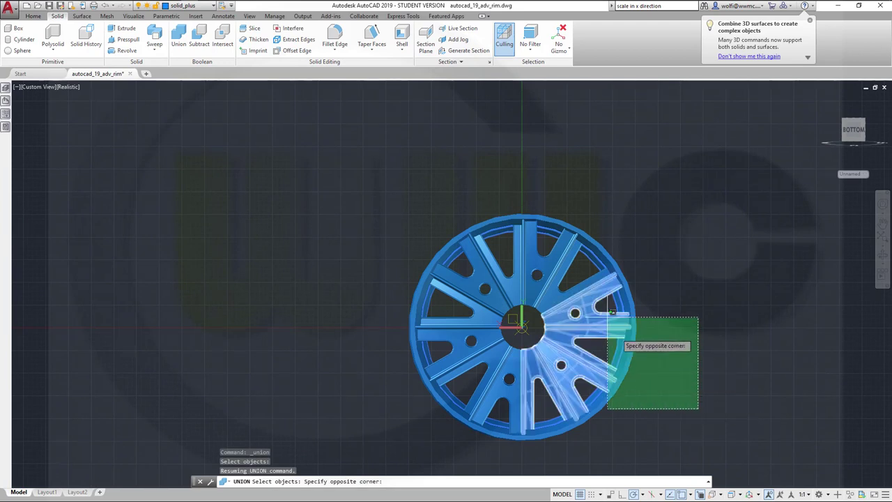
left_click(559, 237)
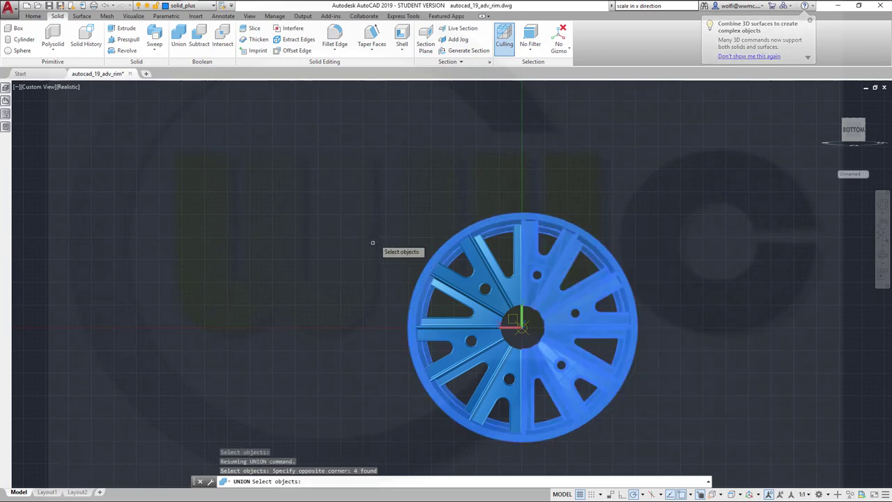
left_click(487, 449)
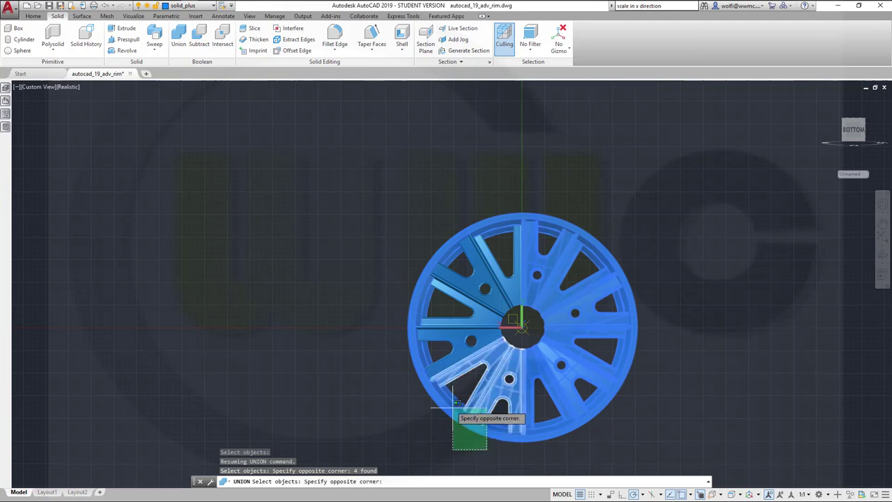
left_click(368, 199)
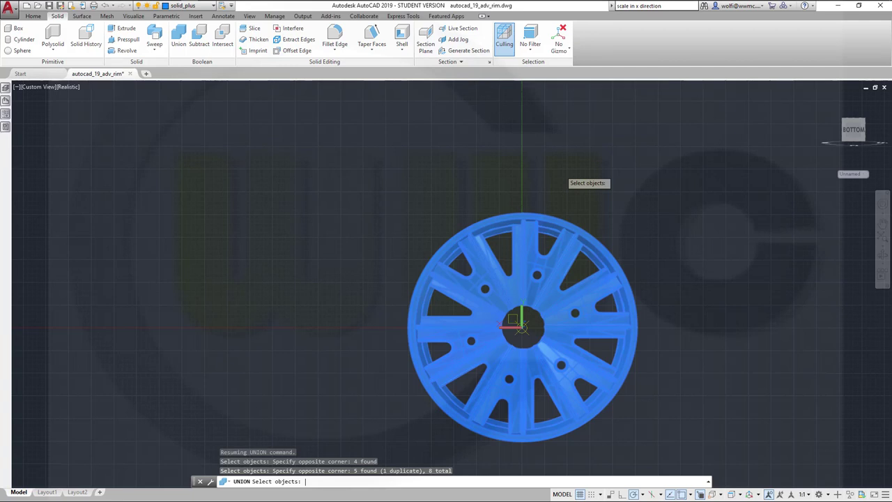
key("Return")
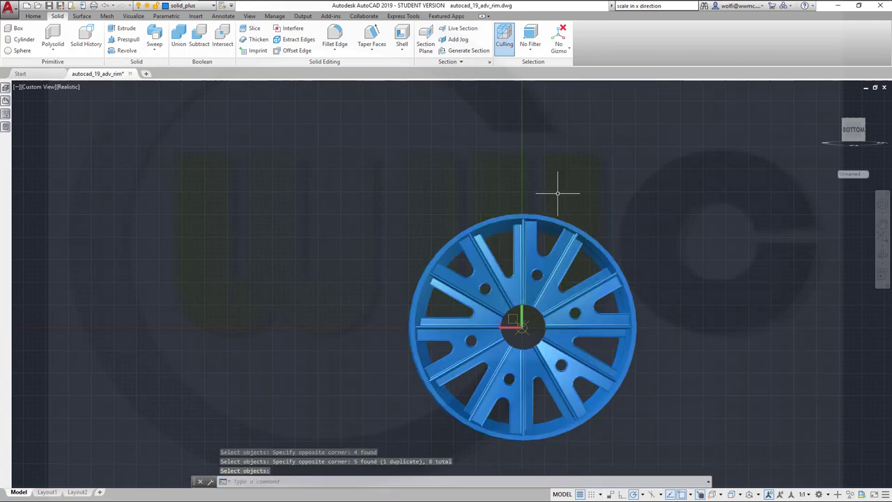
Turn on the sketches layer and make it the current layer.
middle_click_drag(683, 369, 701, 354, "shift")
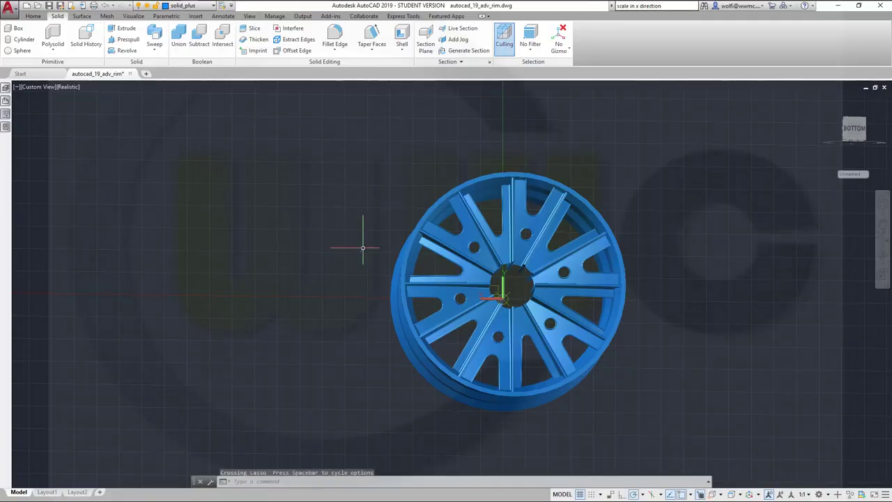
mouse_move(370, 249)
middle_mouse_down()
mouse_move(357, 281)
mouse_move(358, 245)
middle_mouse_up()
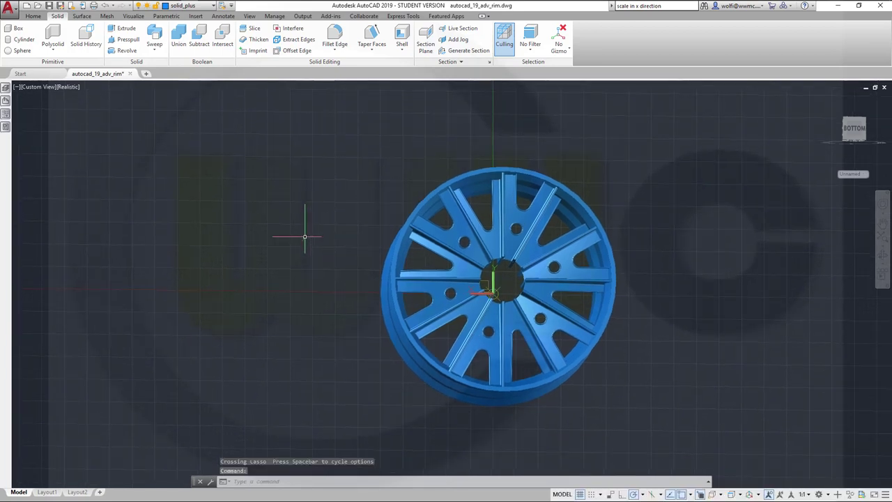
mouse_move(303, 241)
middle_mouse_down("shift")
mouse_move(303, 257)
mouse_move(295, 255)
middle_mouse_up("shift")
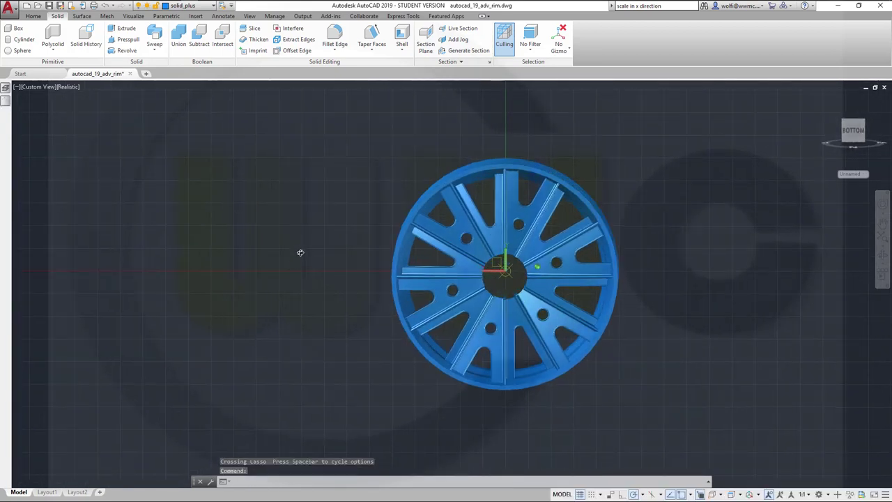
left_click(212, 6)
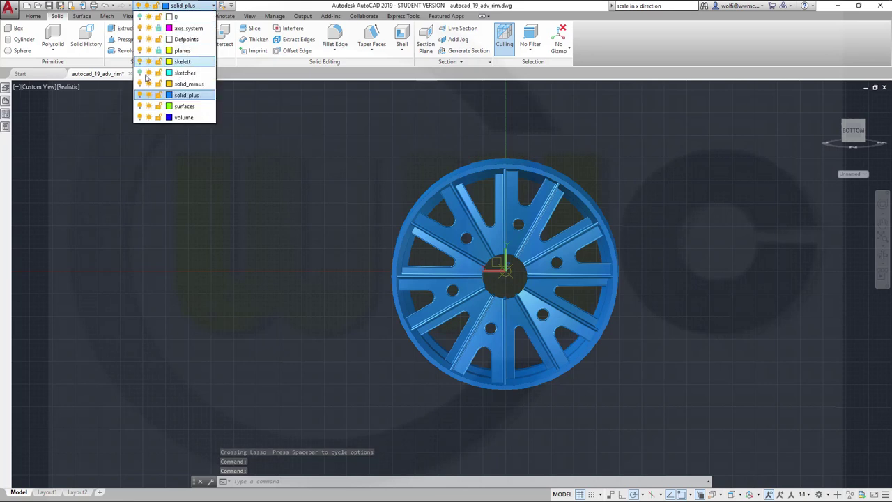
left_click(140, 73)
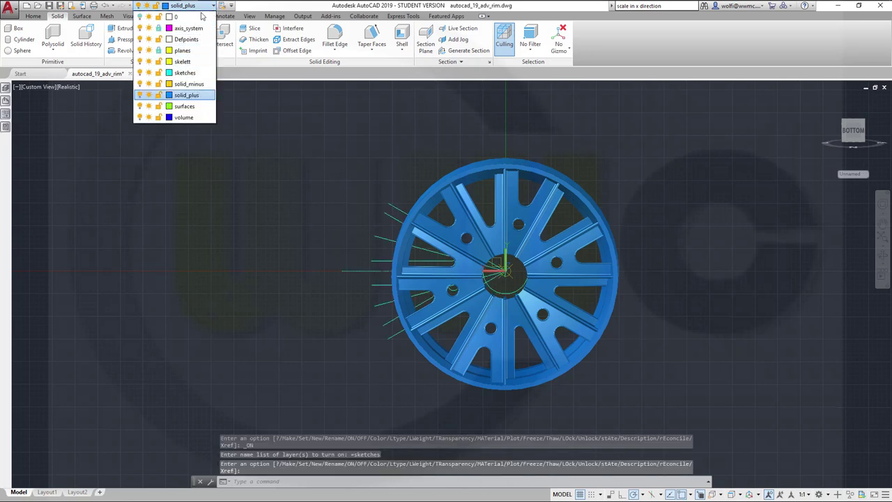
left_click(185, 73)
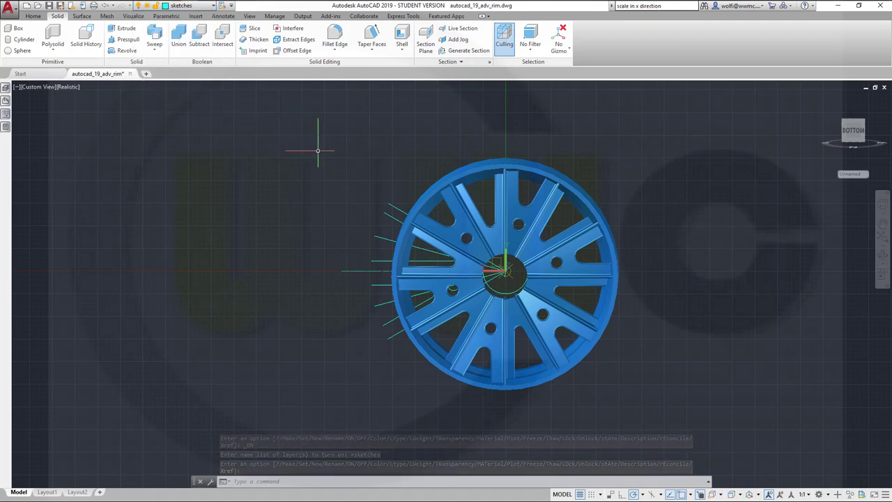
Draw a circle with radius 70 centered at 0,0.
type("c")
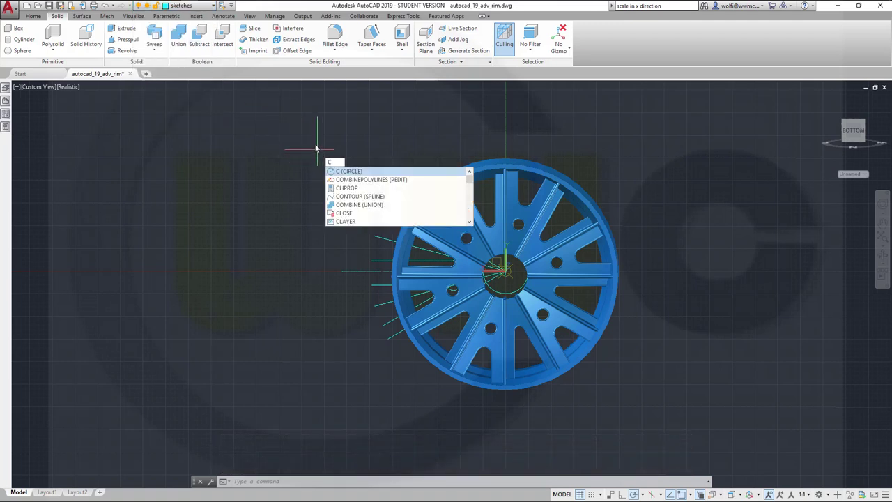
key("Return")
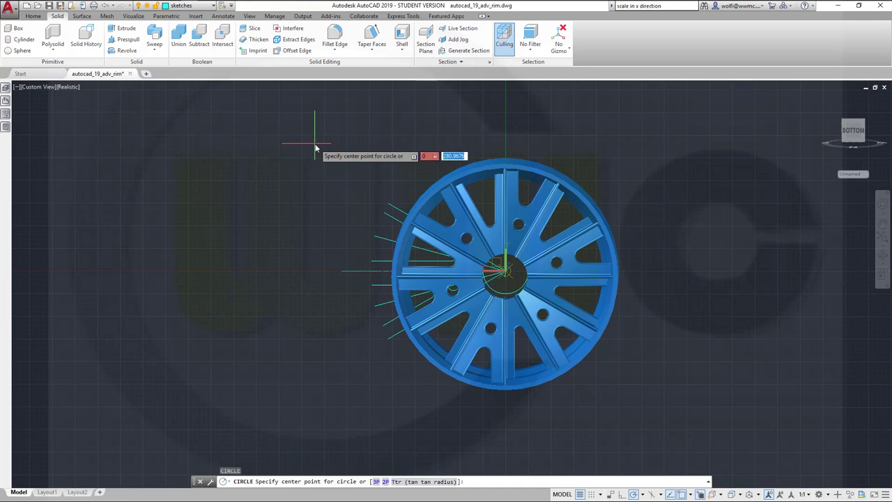
type("0,0")
key("Return")
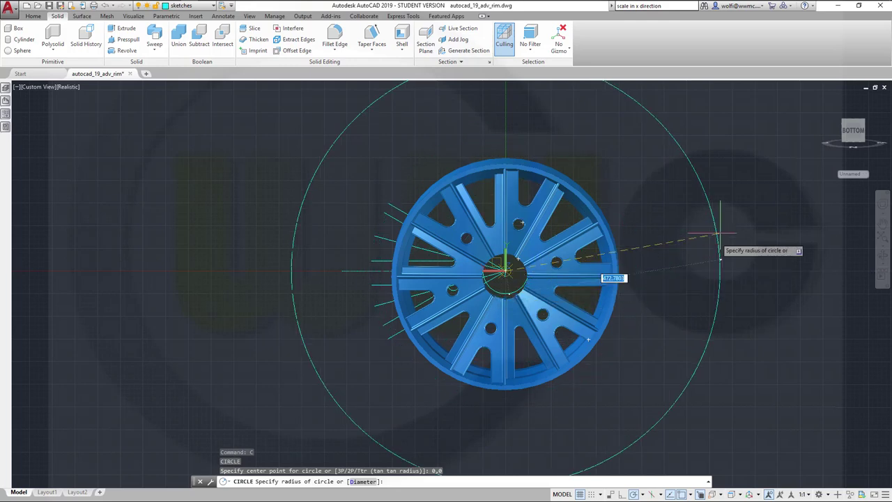
middle_click(699, 260)
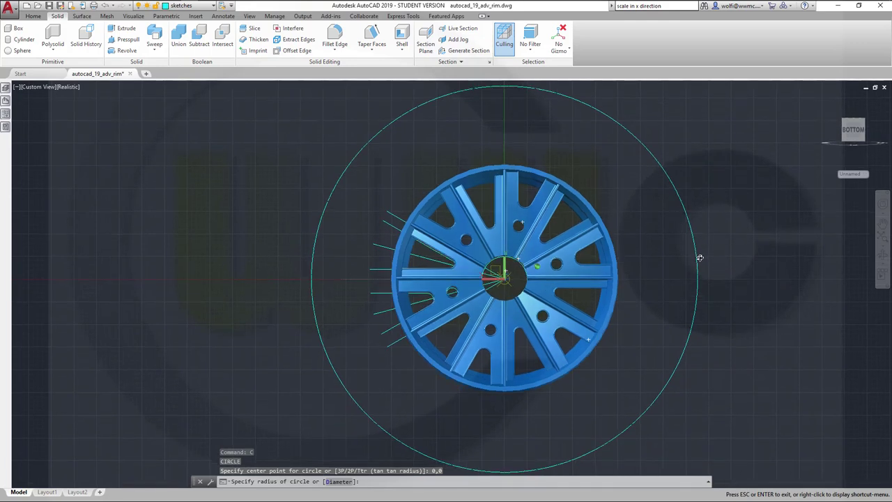
key("Escape")
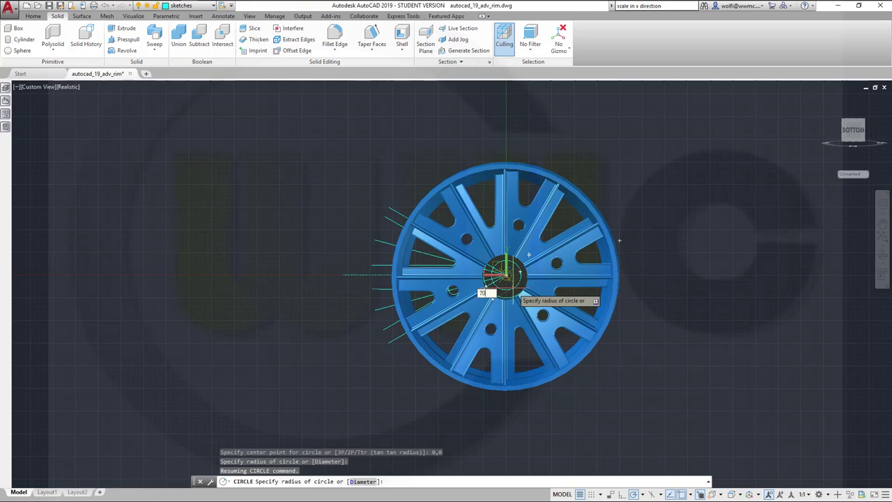
key("Return")
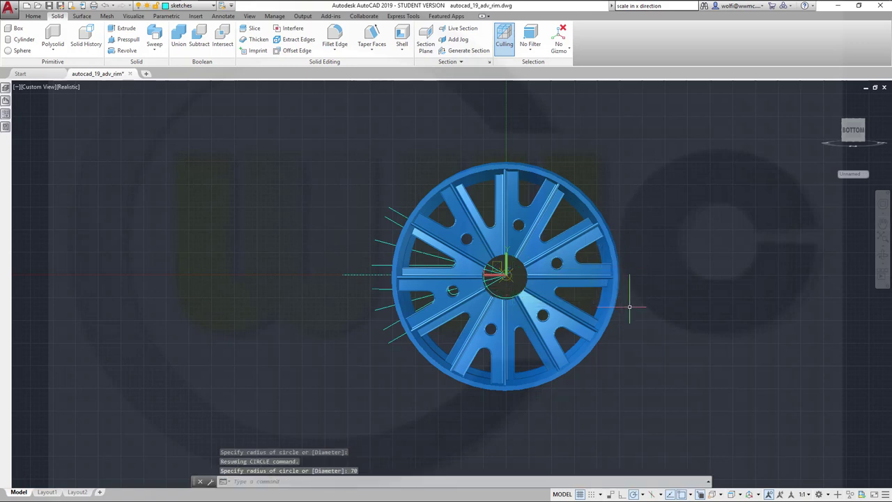
Make solid_minus the current layer and extrude the radius 70 circle up through the wheel hub to a height of 260.
middle_click_drag(643, 307, 649, 251, "shift")
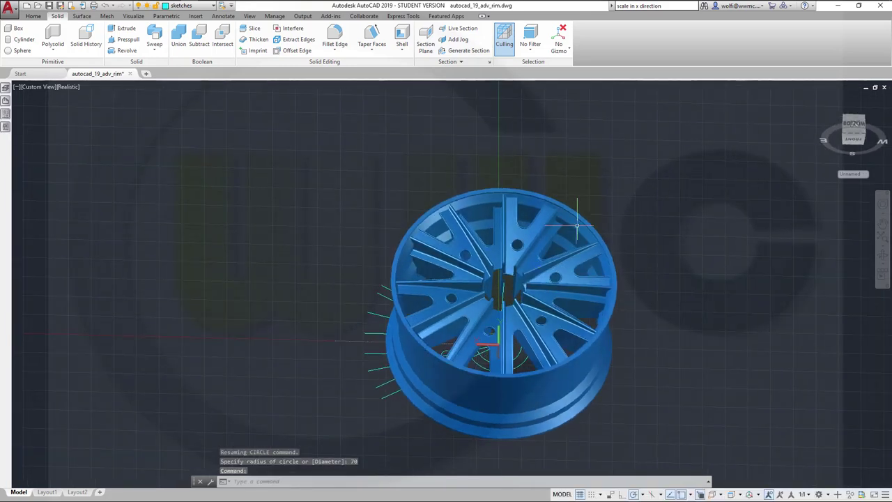
left_click(213, 6)
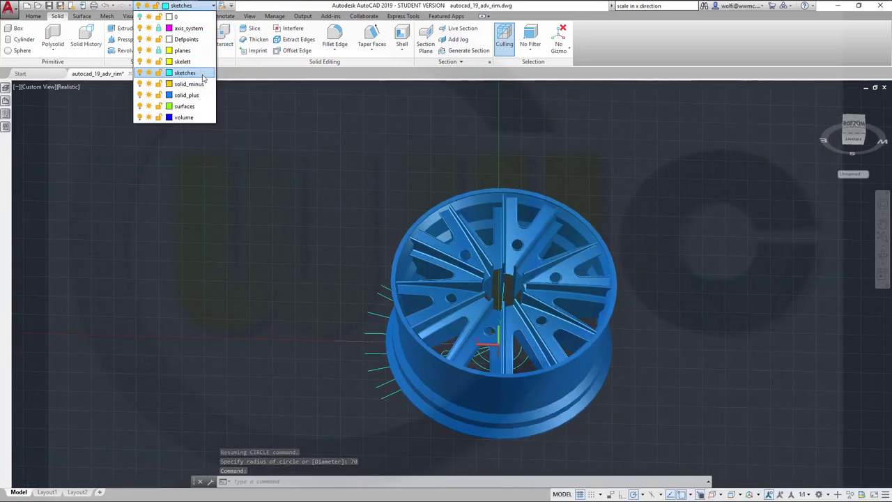
left_click(189, 84)
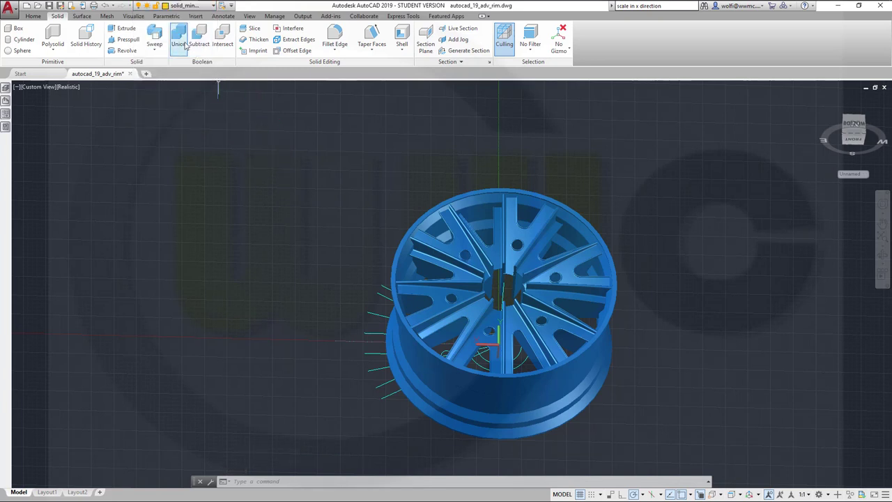
left_click(125, 29)
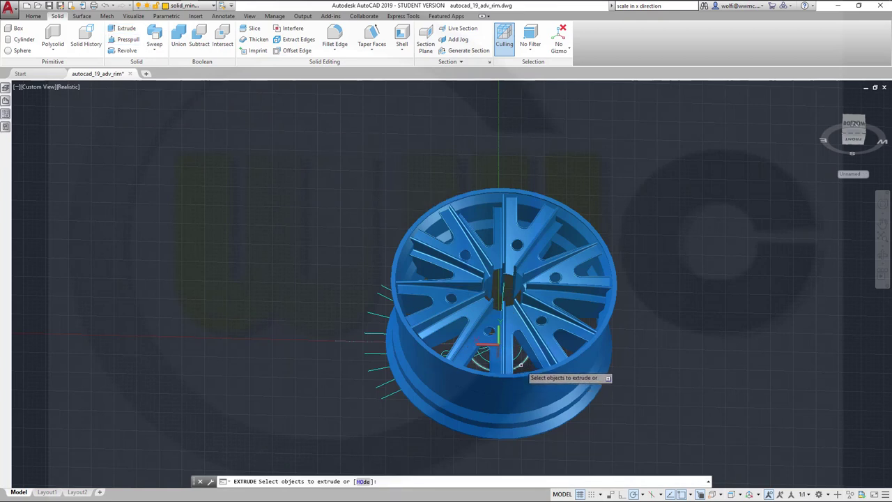
left_click(520, 364)
right_click(697, 280)
left_click(718, 286)
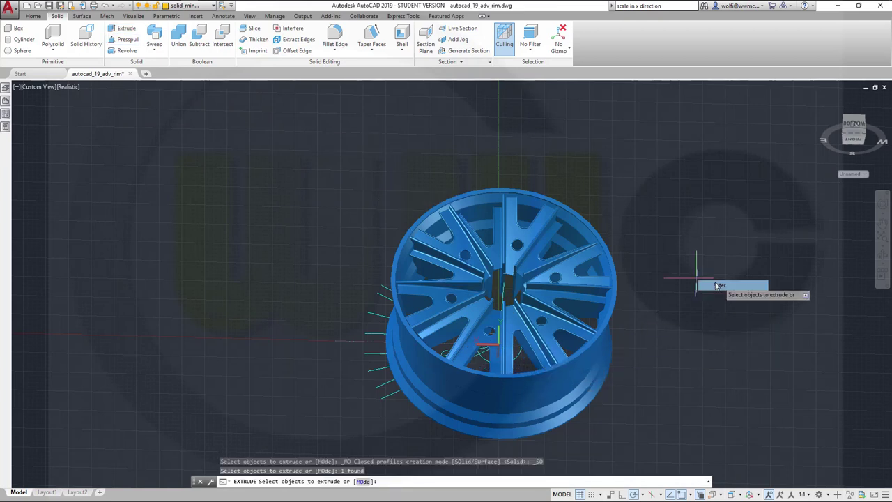
middle_click_drag(661, 271, 657, 168, "shift")
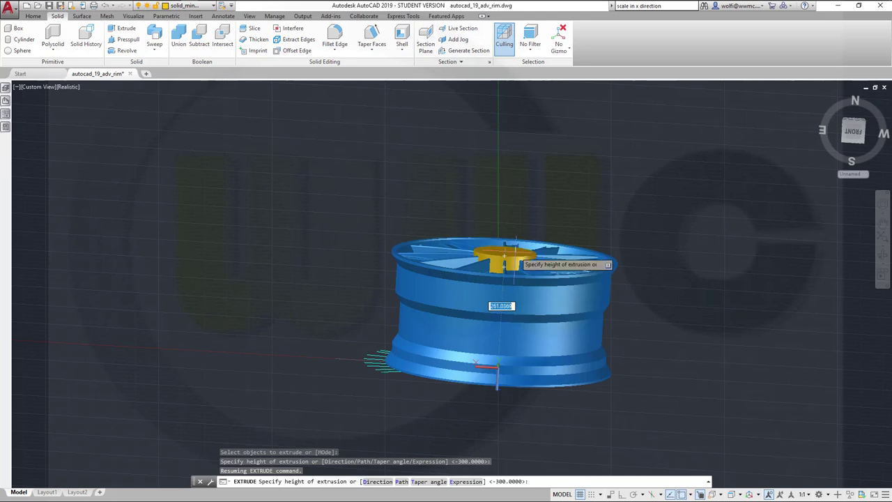
type("260")
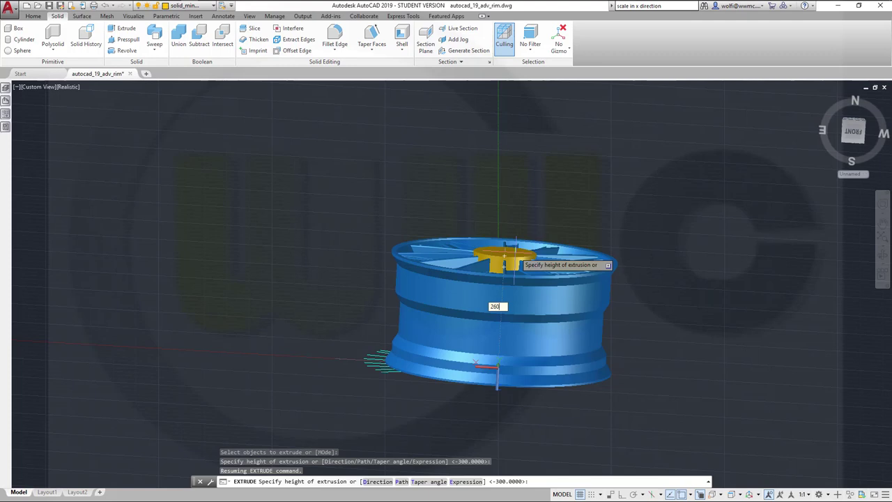
key("Return")
Try to chamfer the top circular edge of the central cylinder with distances 30 and -30.
scroll(557, 269, "up", 4)
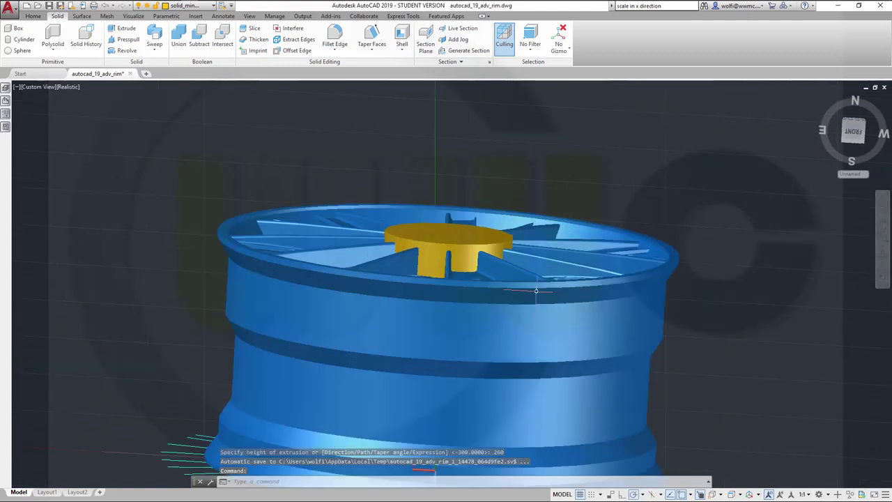
middle_click_drag(494, 293, 487, 325, "shift")
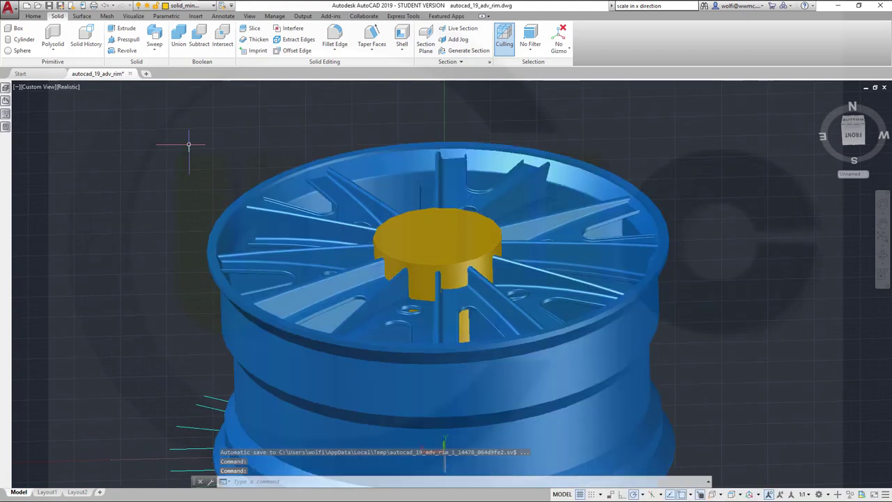
left_click(337, 50)
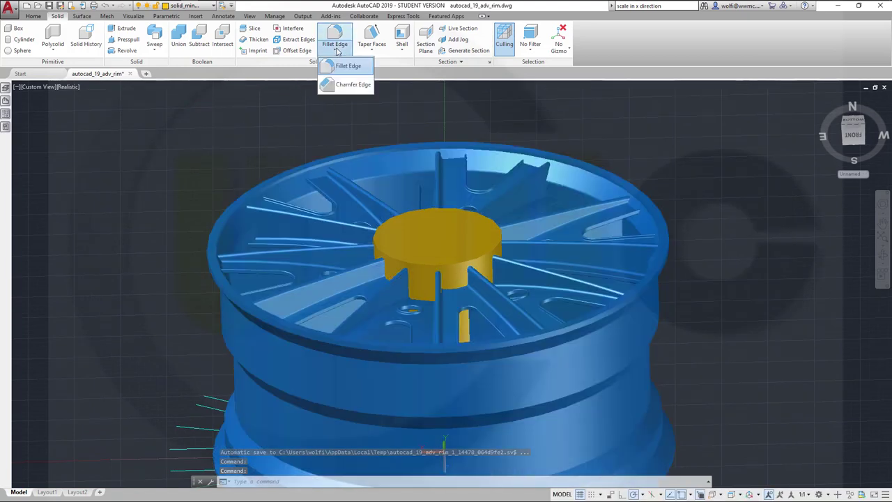
left_click(342, 85)
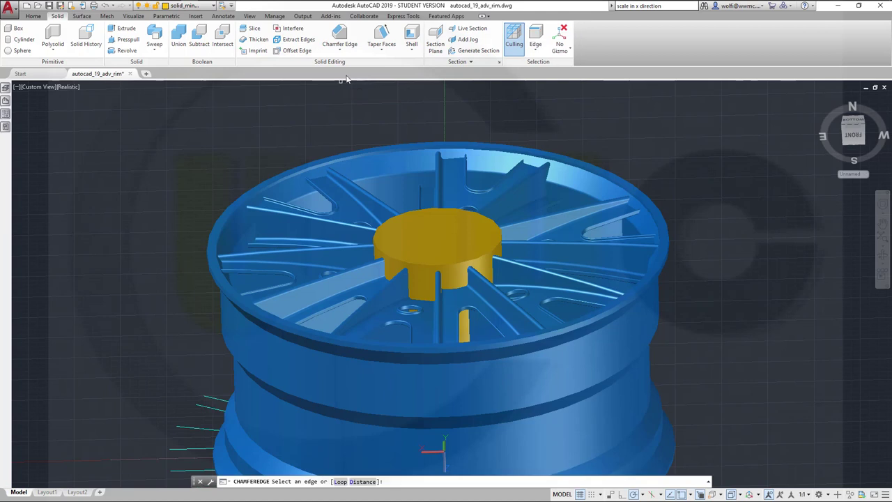
left_click(426, 260)
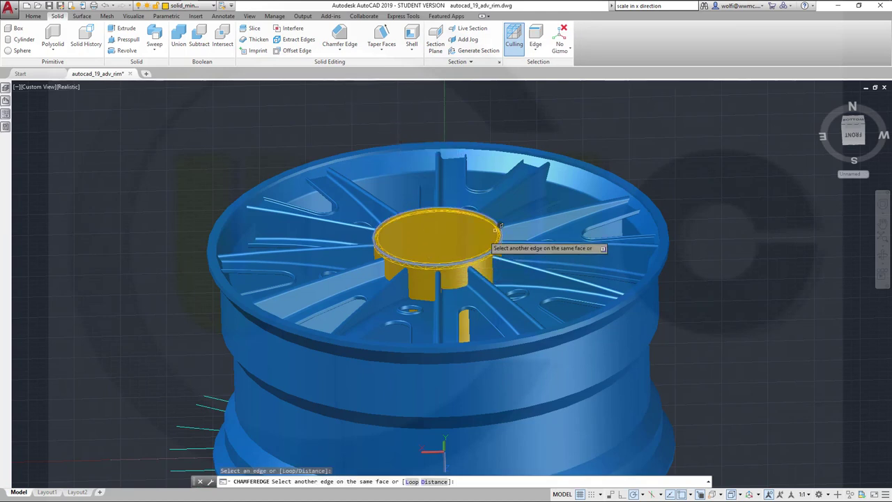
right_click(628, 148)
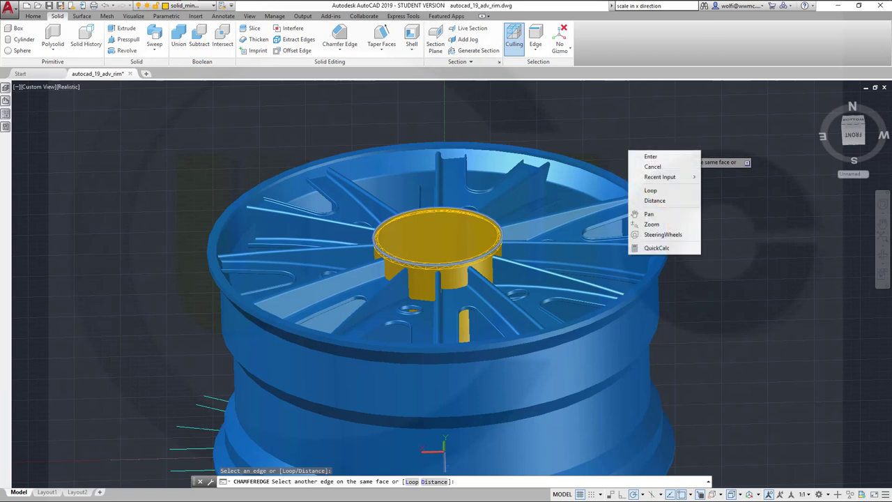
left_click(655, 202)
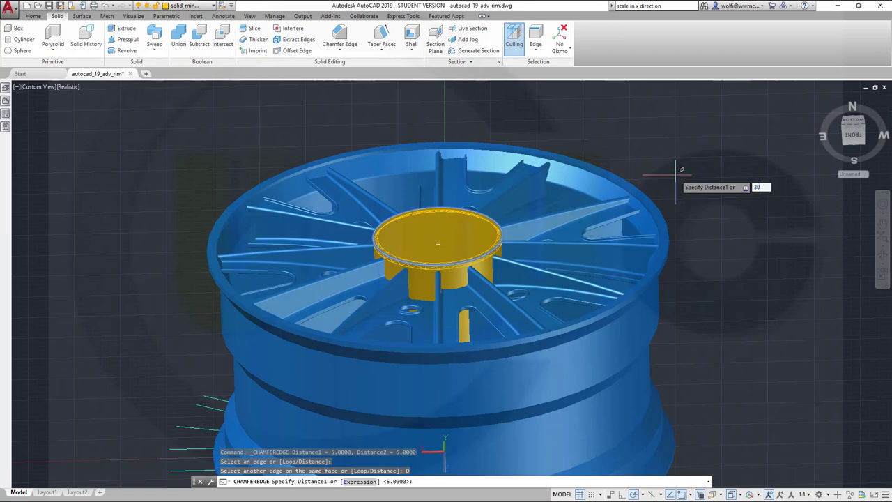
key("Return")
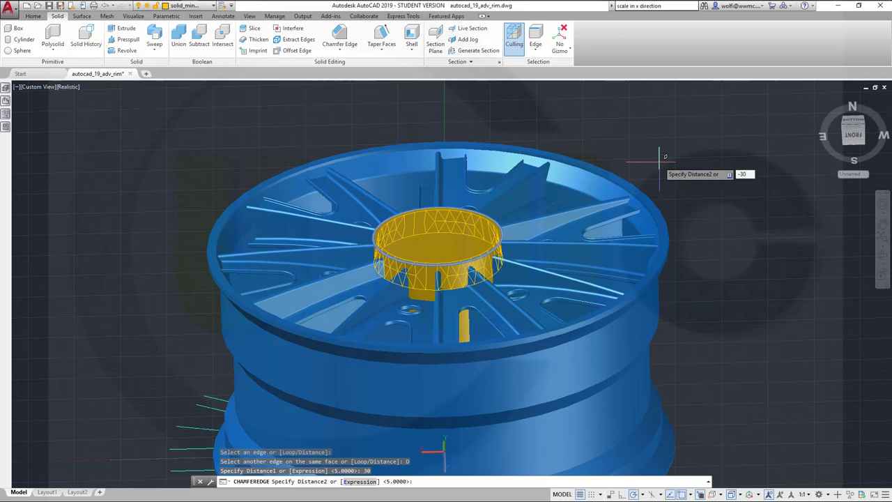
key("Return")
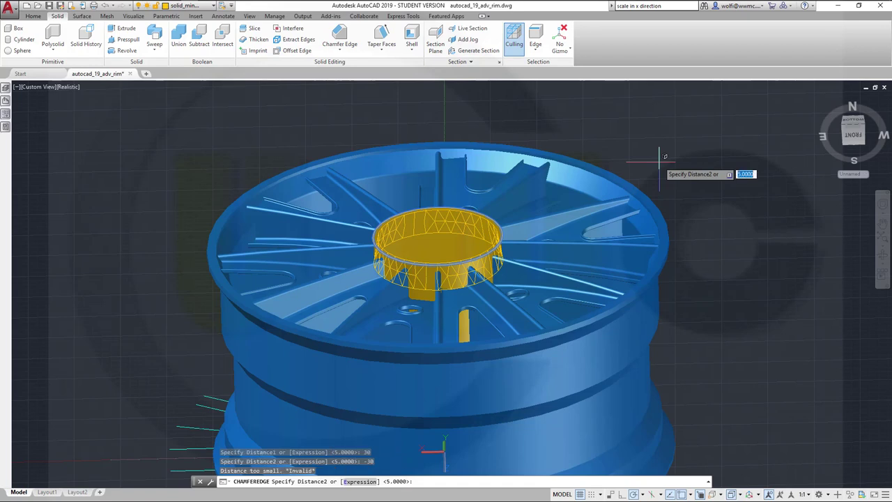
key("Escape")
key("Escape")
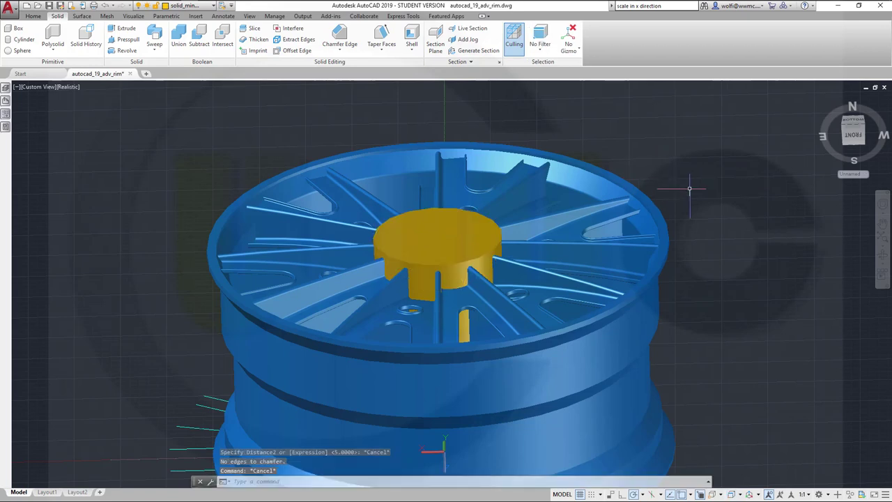
Turn off the solid_plus layer to isolate the central cylinder and orbit to a side view of it.
middle_click_drag(719, 274, 677, 214, "shift")
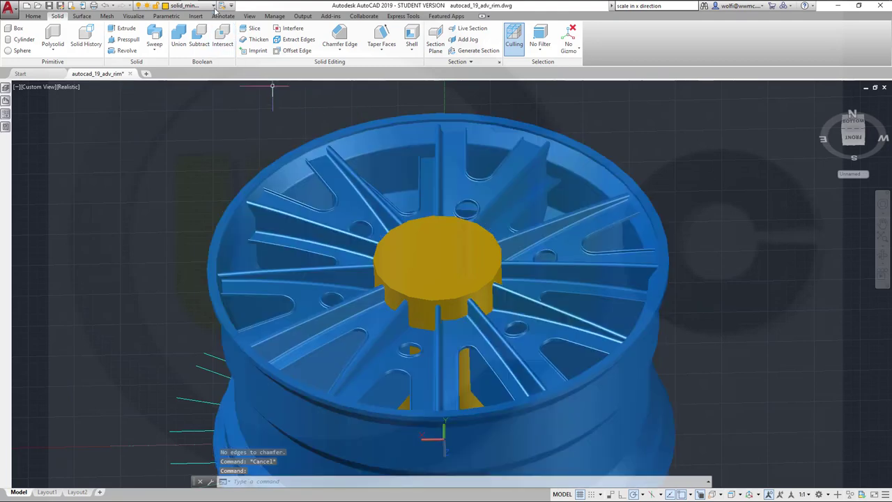
left_click(188, 6)
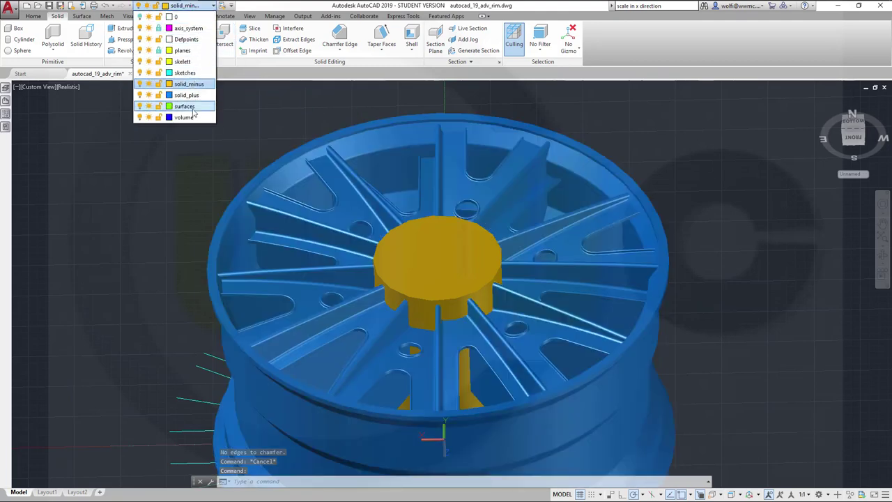
left_click(140, 95)
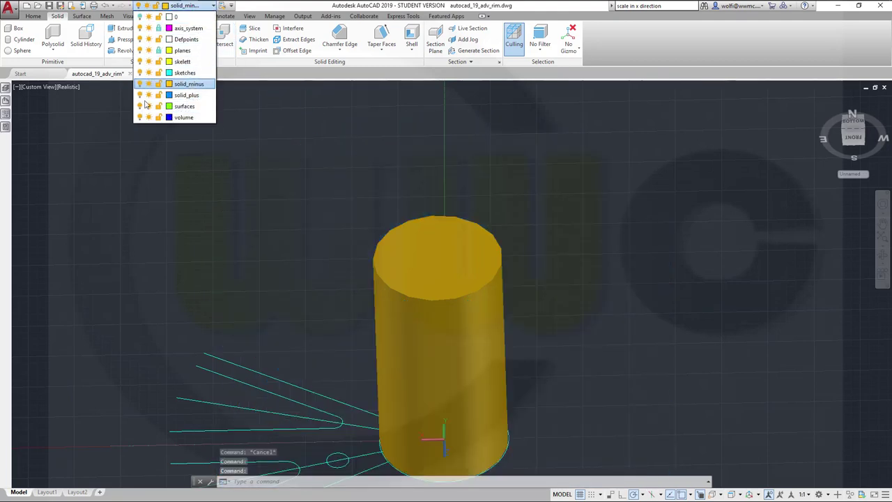
left_click(563, 282)
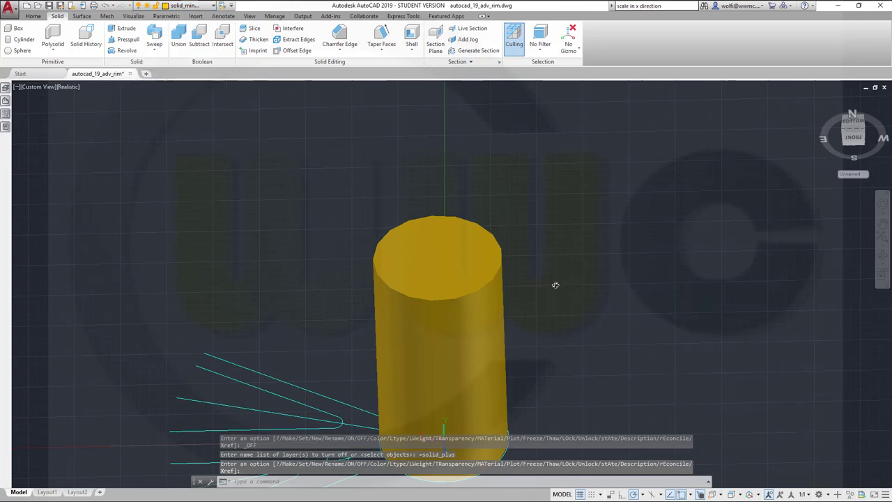
mouse_move(555, 285)
middle_mouse_down("shift")
mouse_move(564, 247)
mouse_move(556, 225)
middle_mouse_up("shift")
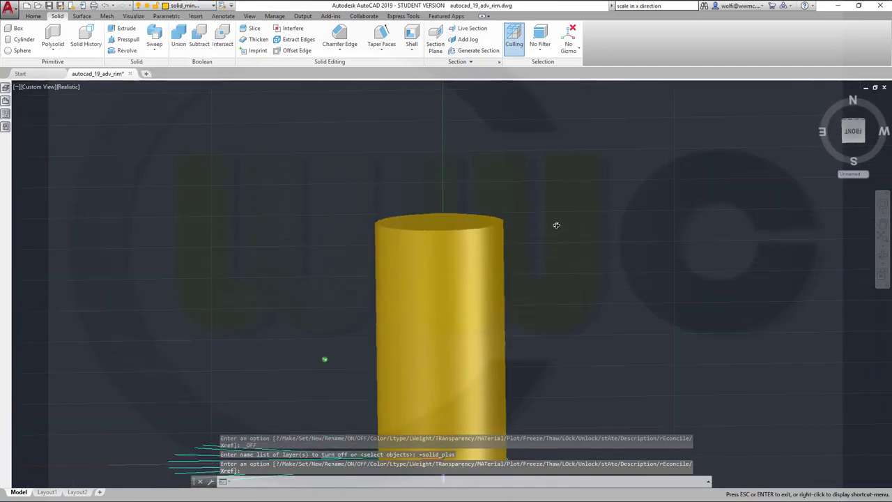
key("Return")
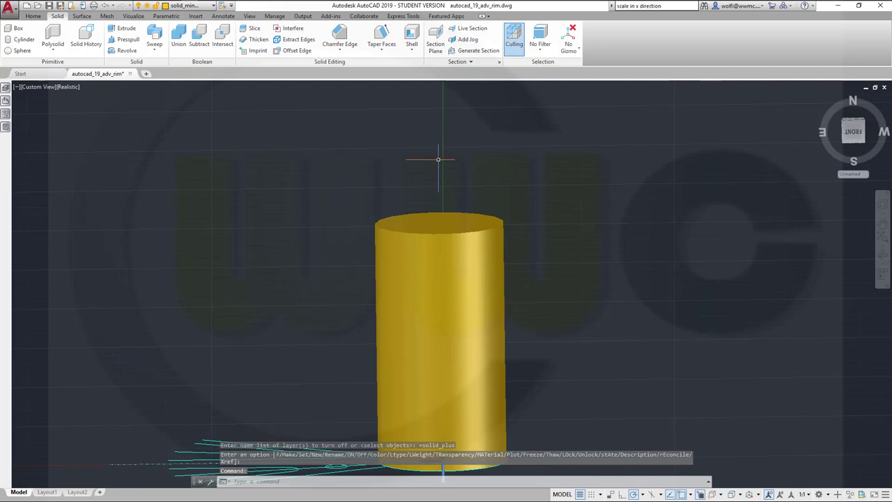
left_click(340, 53)
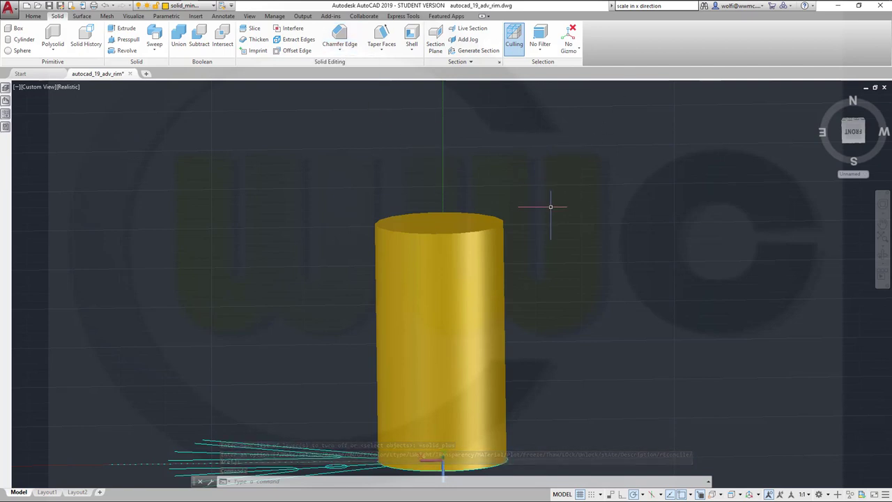
middle_click_drag(548, 273, 567, 227, "shift")
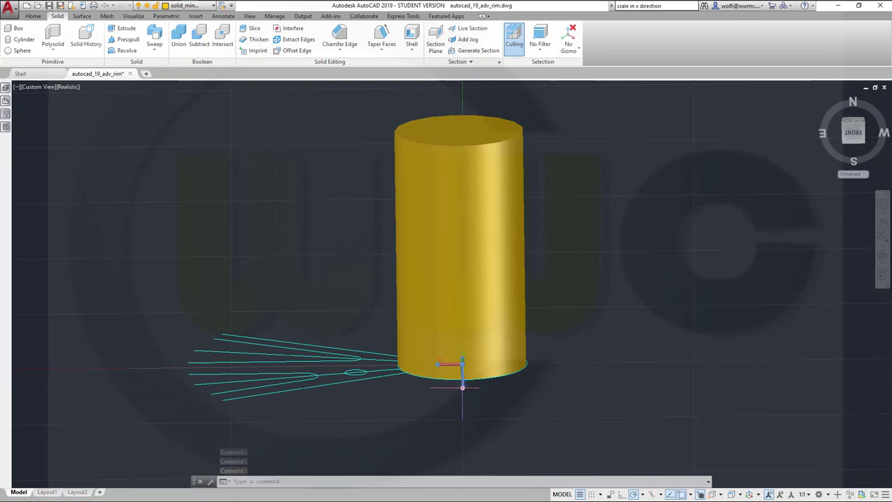
mouse_move(462, 386)
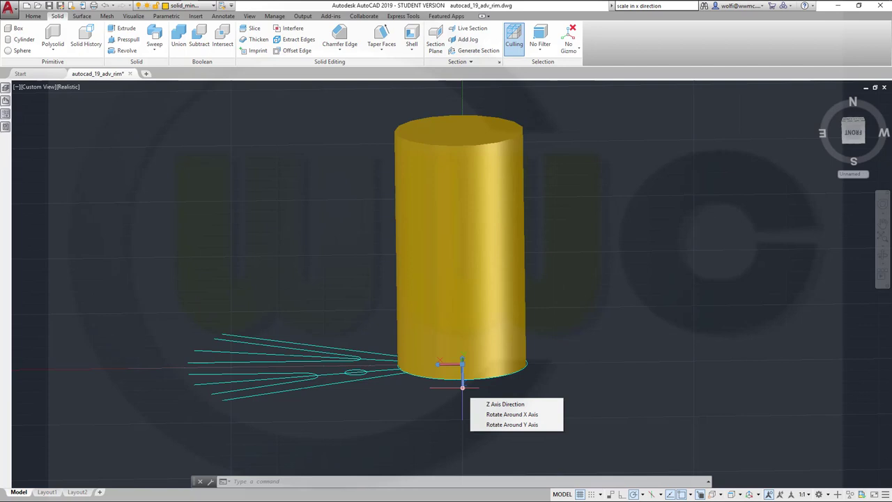
left_click(481, 415)
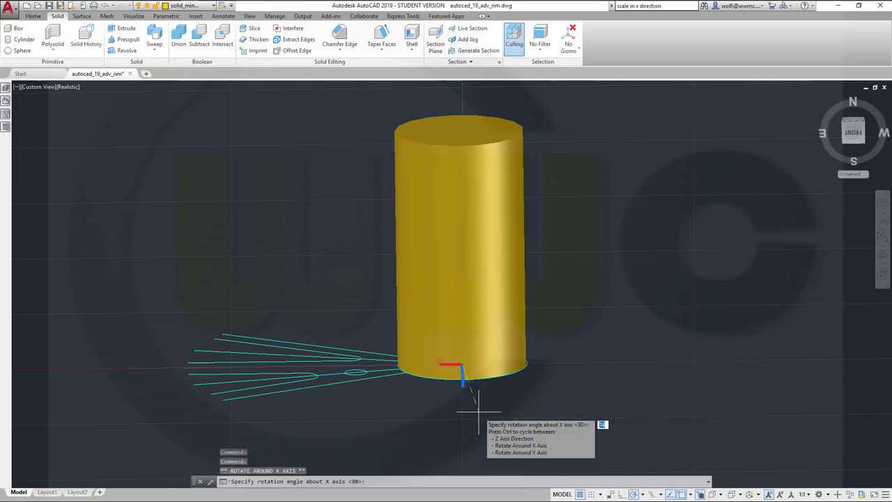
key("Escape")
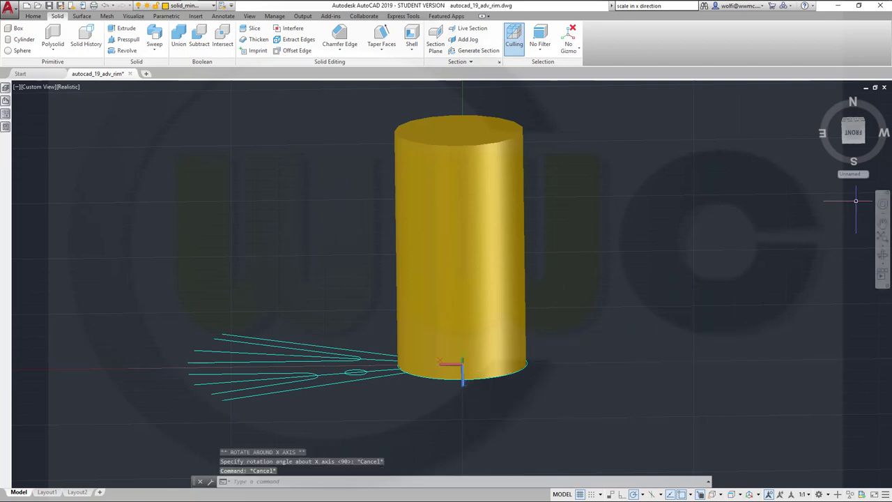
Reset the coordinate system to World at the base of the cylinder.
left_click(867, 176)
key("Escape")
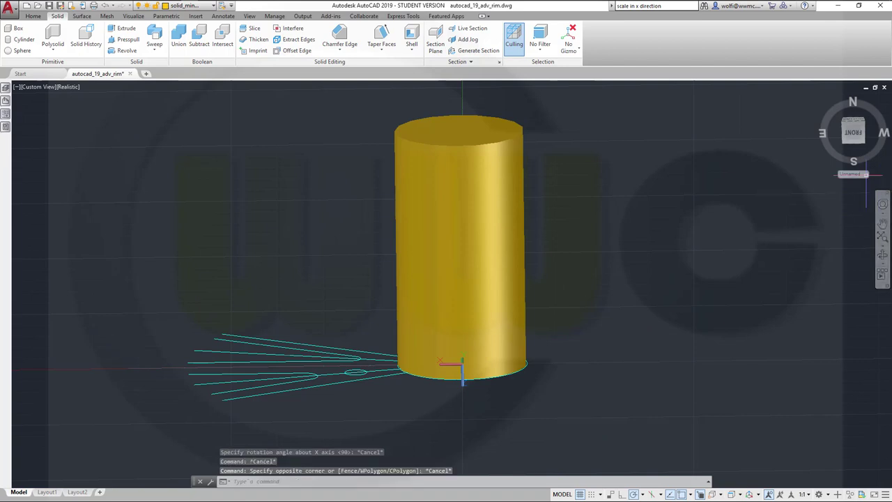
left_click(871, 171)
key("Escape")
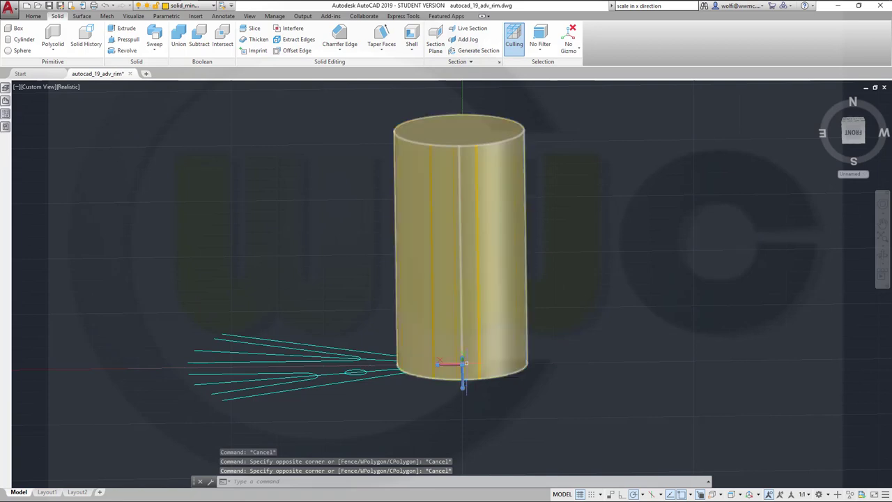
mouse_move(463, 360)
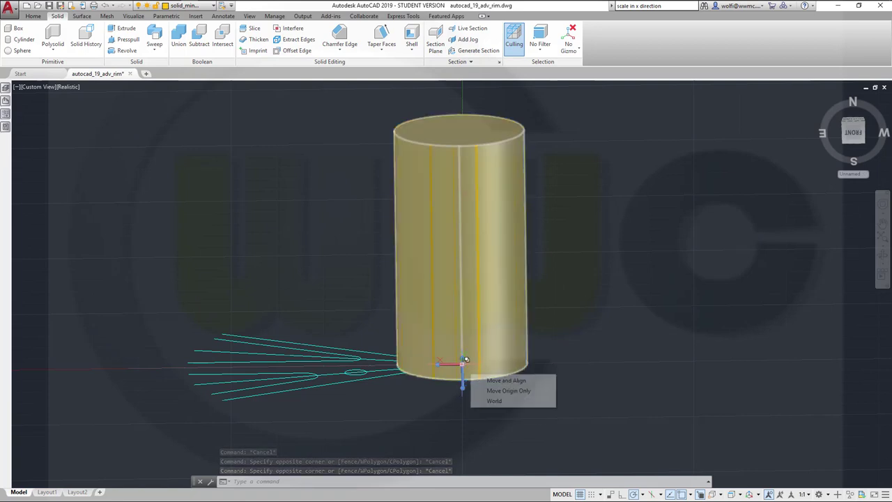
left_click(495, 401)
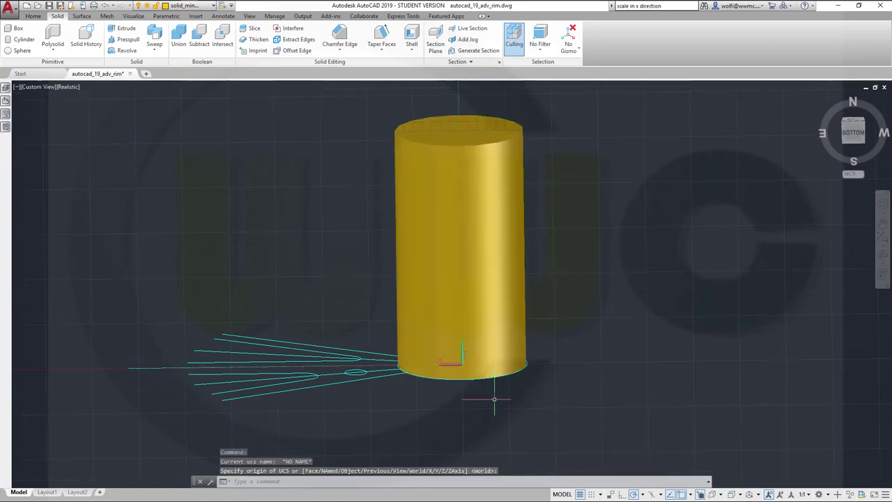
middle_click_drag(601, 251, 605, 275)
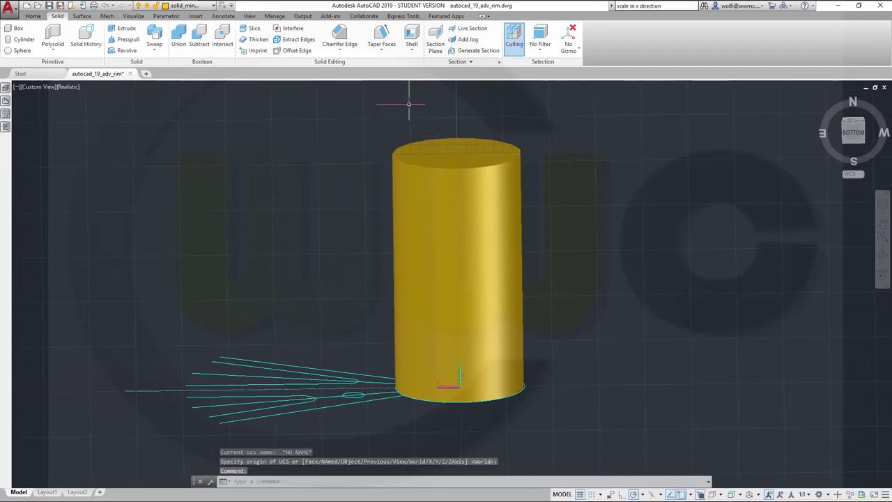
left_click(340, 35)
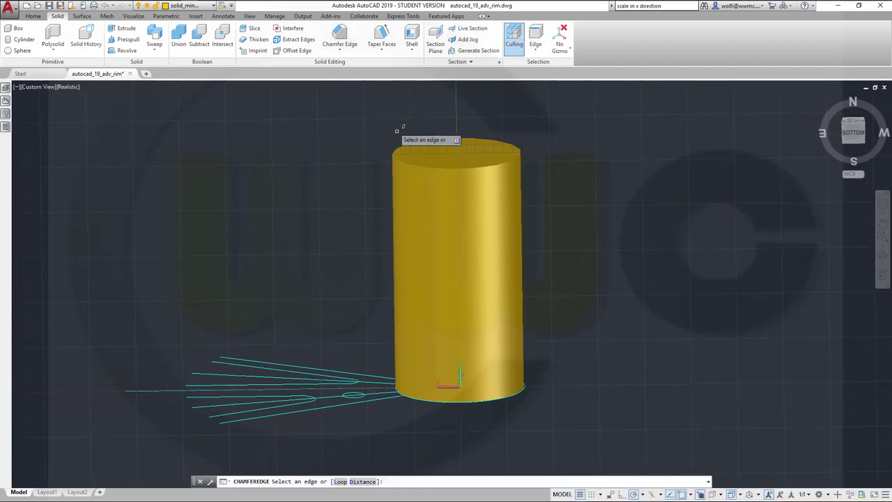
left_click(421, 166)
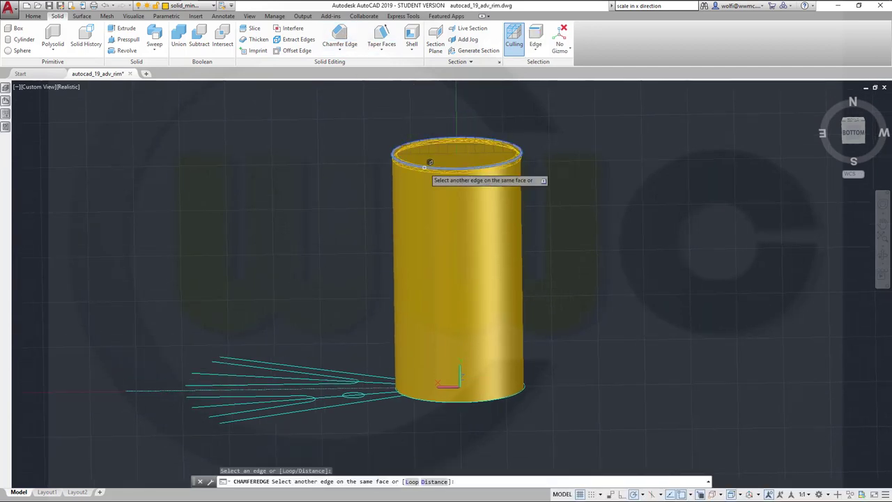
right_click(599, 201)
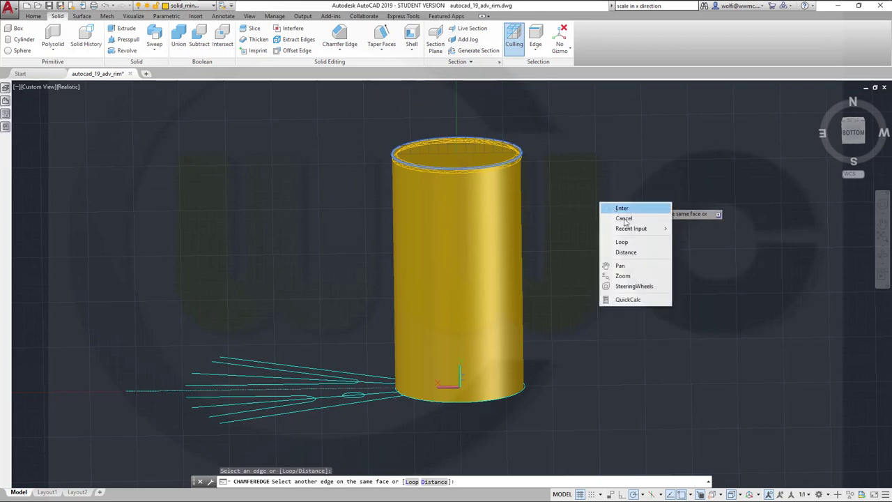
left_click(627, 253)
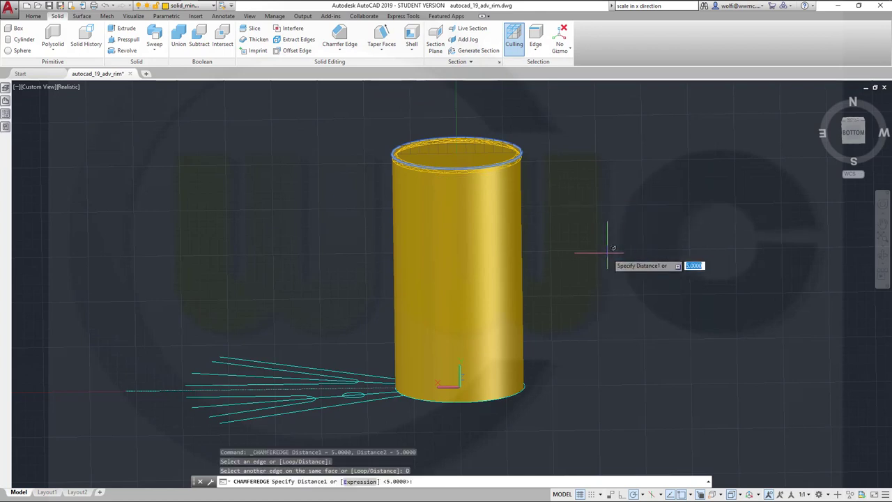
key("Return")
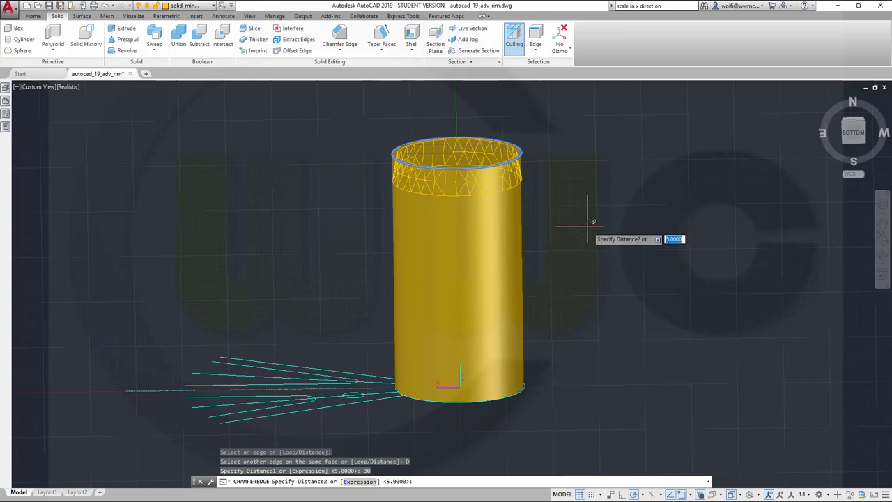
key("Escape")
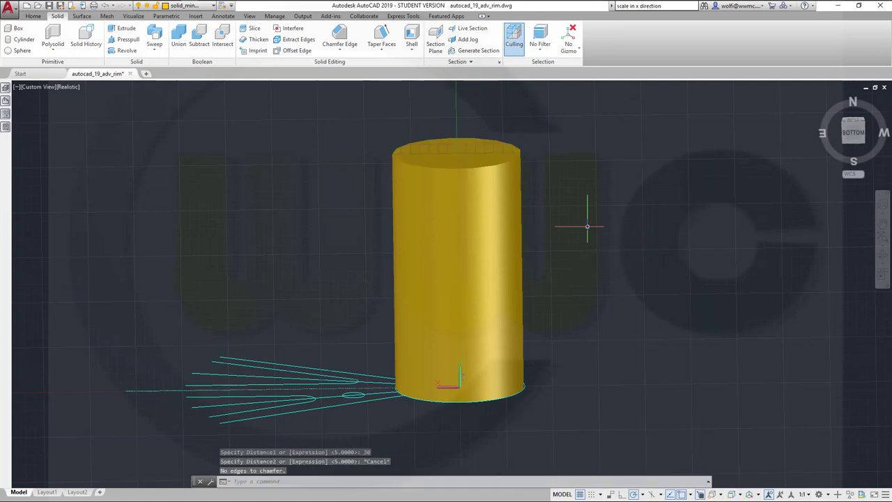
key("Escape")
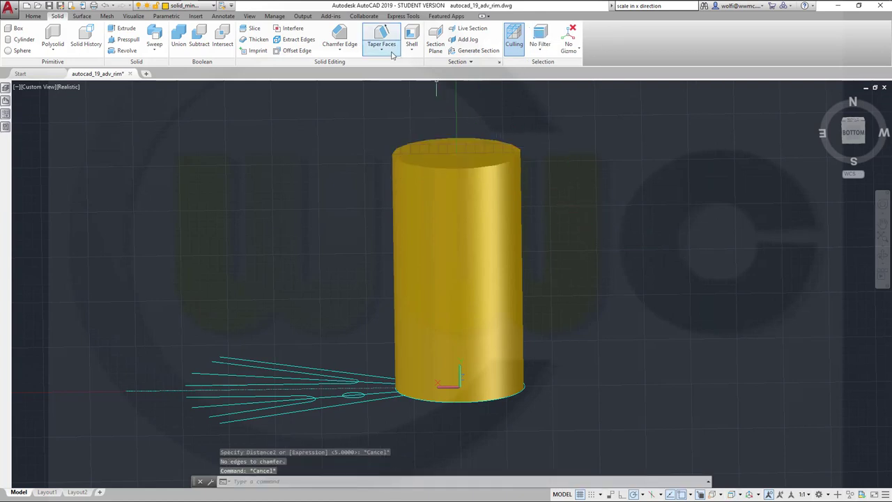
left_click(340, 37)
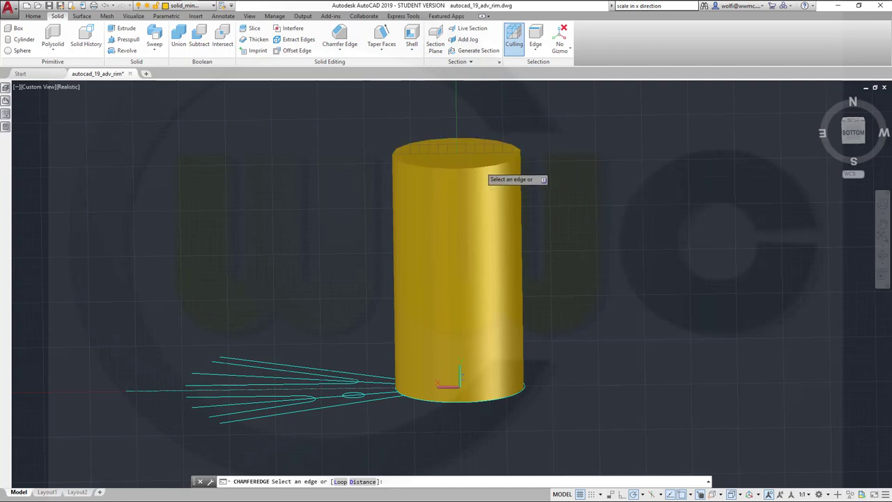
left_click(486, 162)
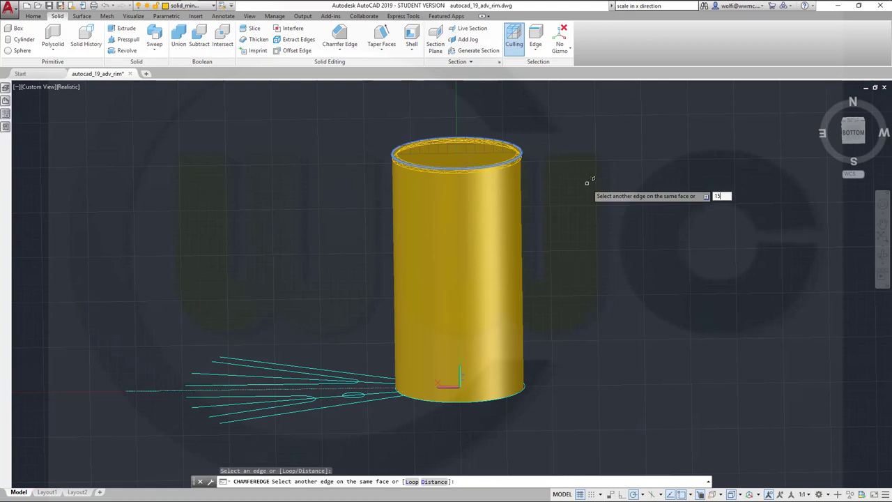
key("Return")
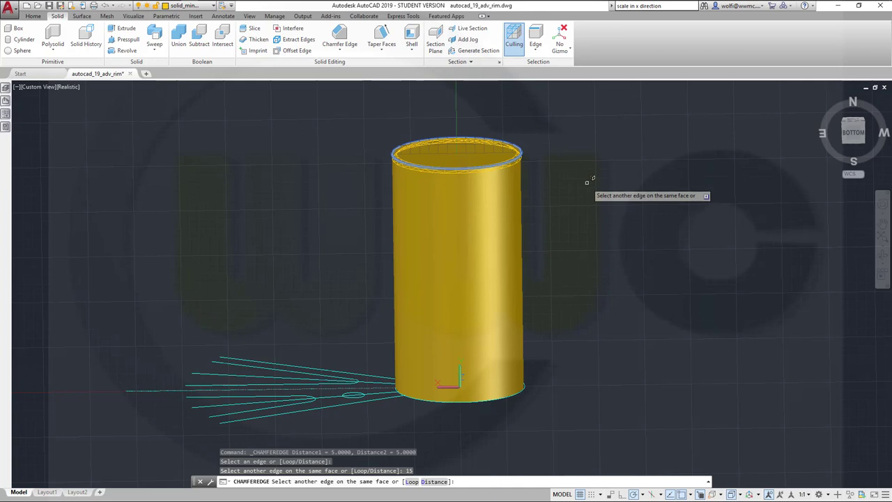
key("Escape")
key("Escape")
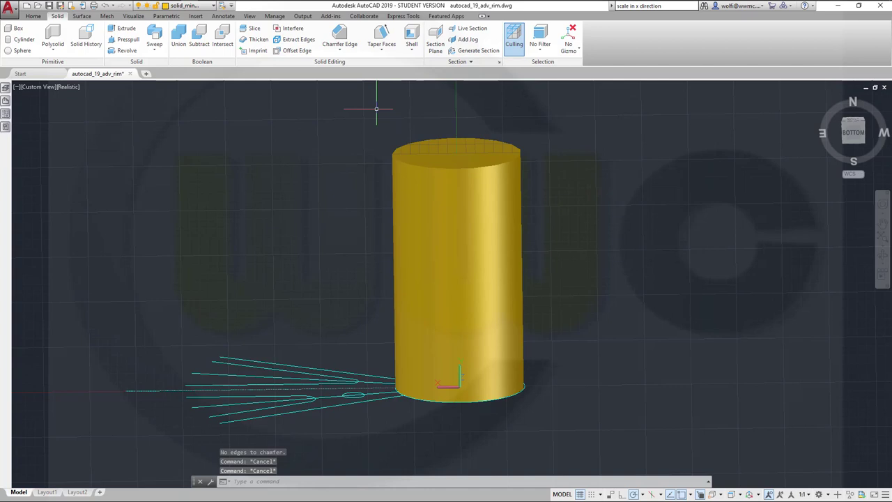
Chamfer the top circular edge of the central cylinder with distance 1 set to 15 and distance 2 to 30.
left_click(339, 36)
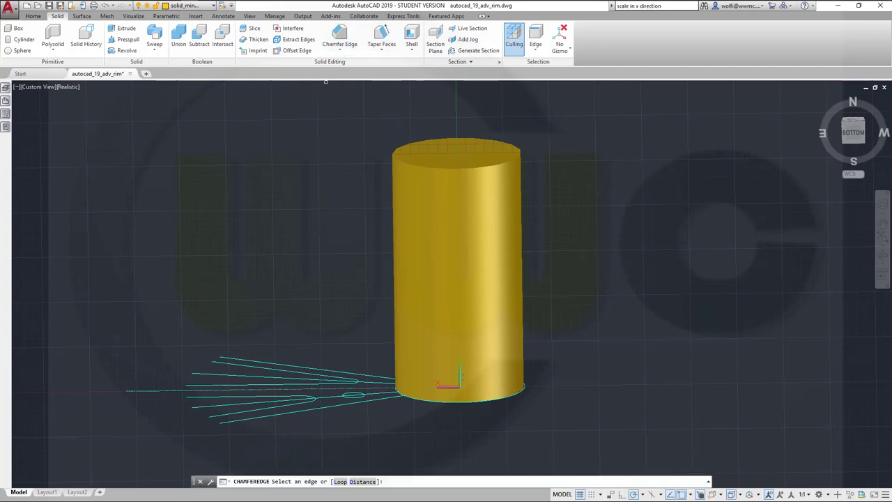
right_click(620, 172)
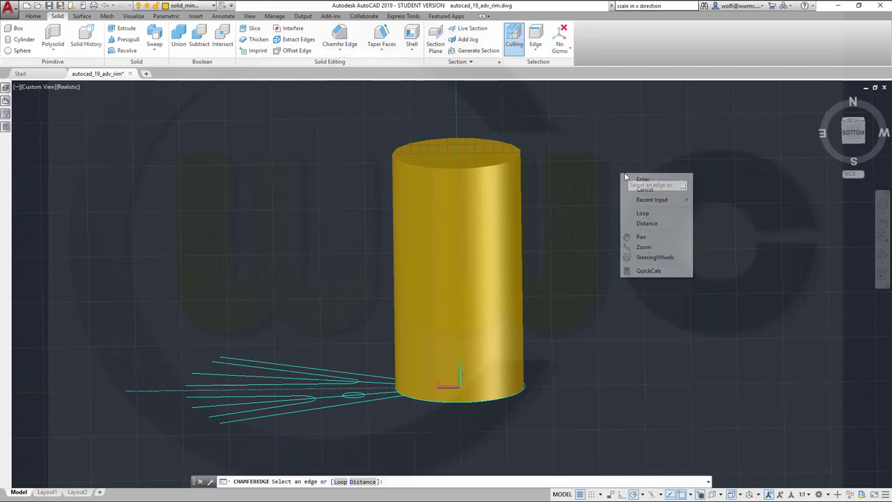
left_click(642, 225)
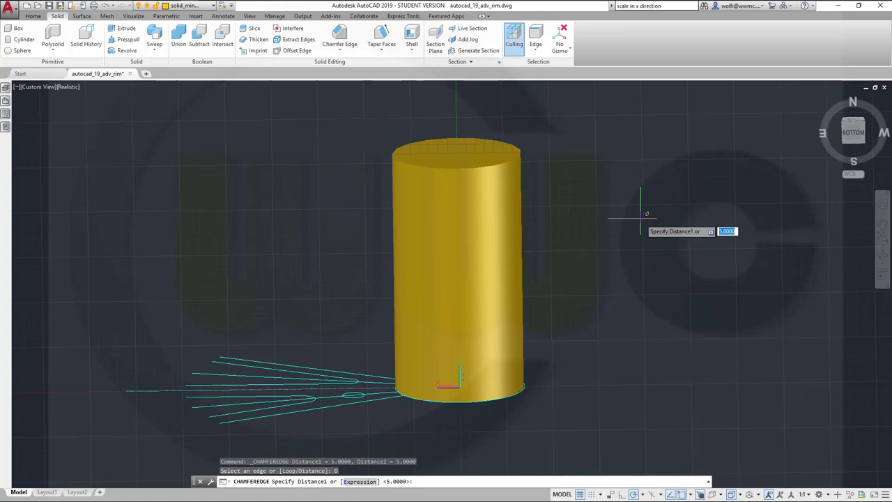
key("Return")
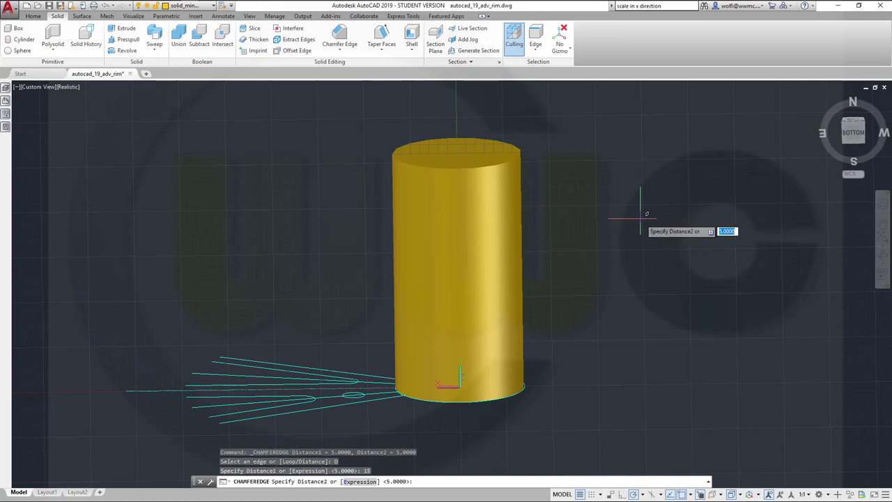
type("30")
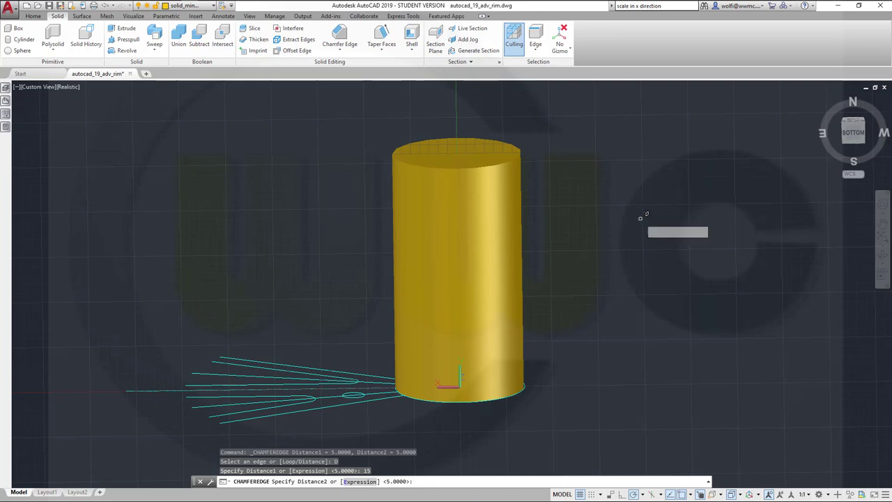
key("Return")
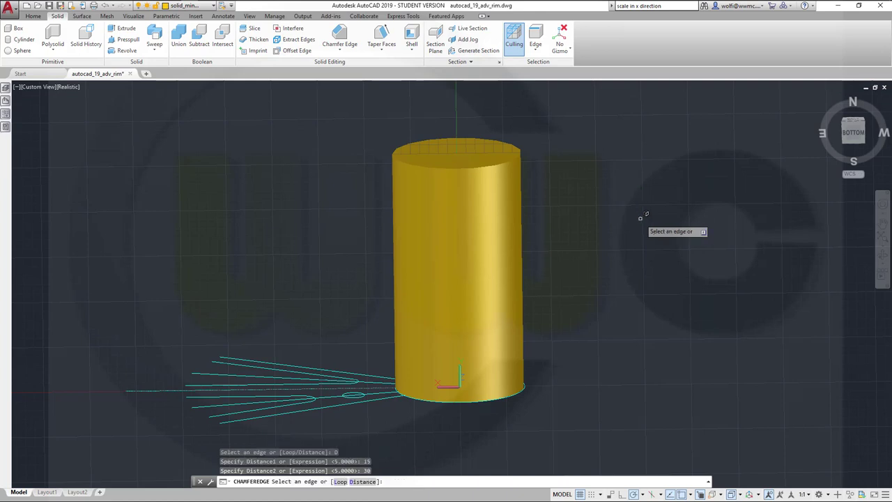
left_click(461, 169)
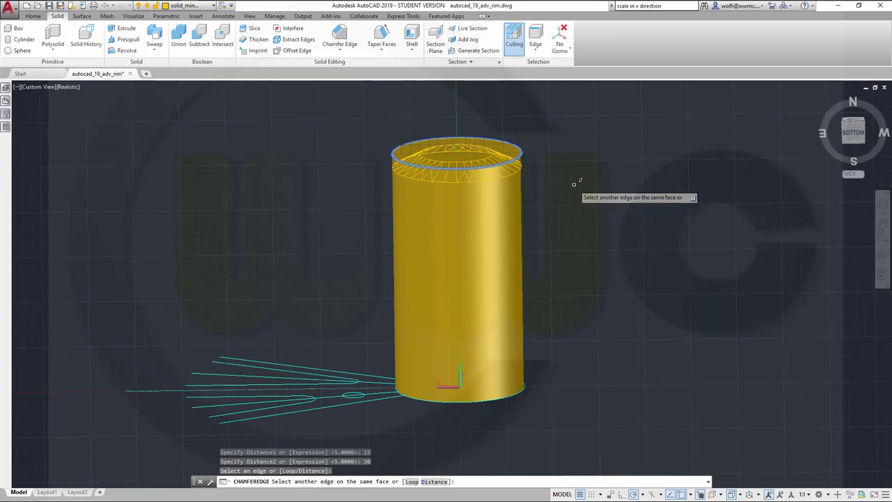
key("Return")
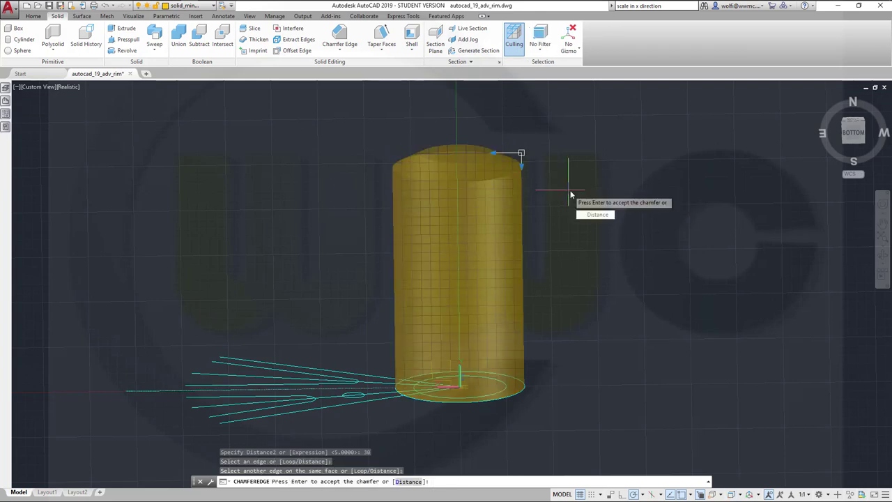
key("Return")
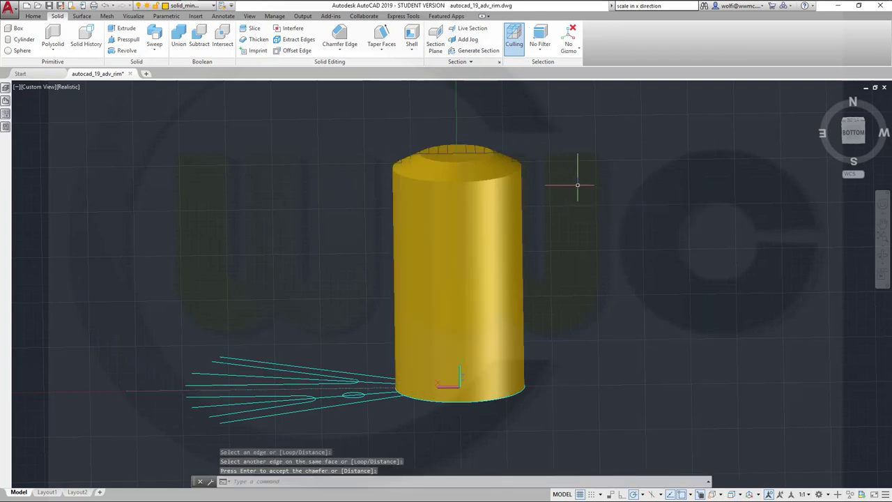
Turn the solid_plus layer back on and examine where the spoke ribs meet the chamfered central cylinder.
left_click(213, 7)
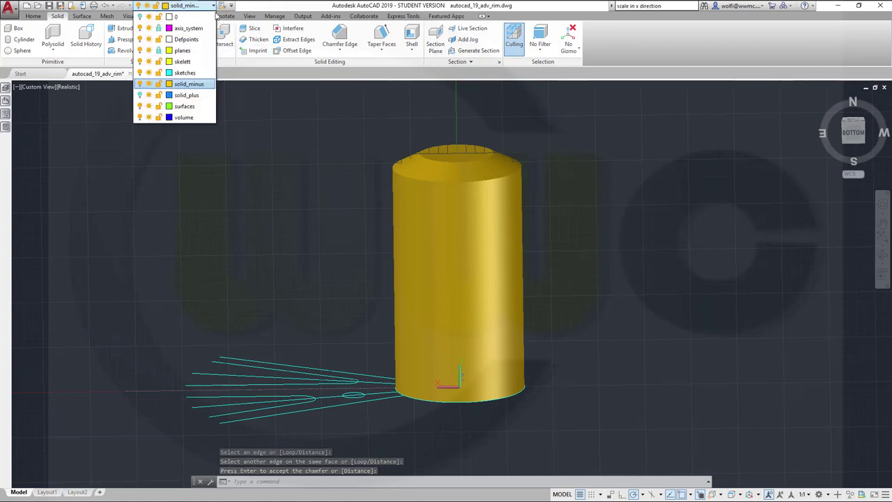
left_click(140, 95)
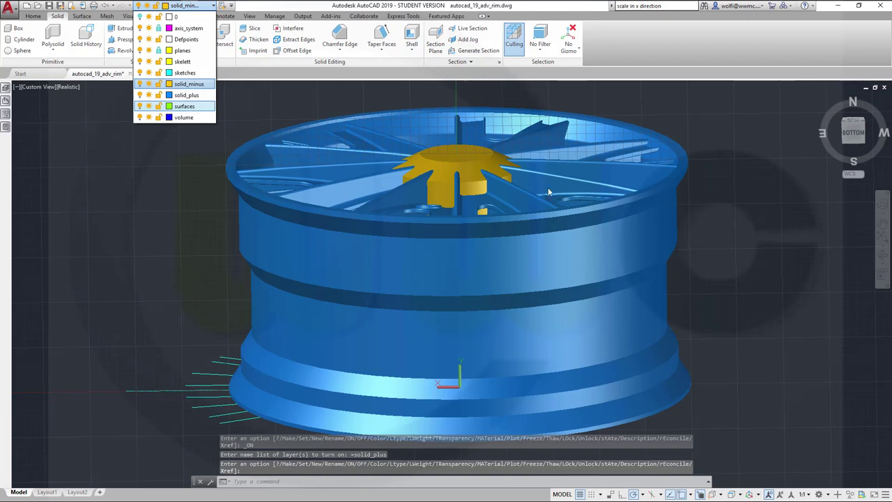
left_click(480, 186)
middle_click_drag(451, 219, 447, 322, "shift")
scroll(447, 322, "up", 8)
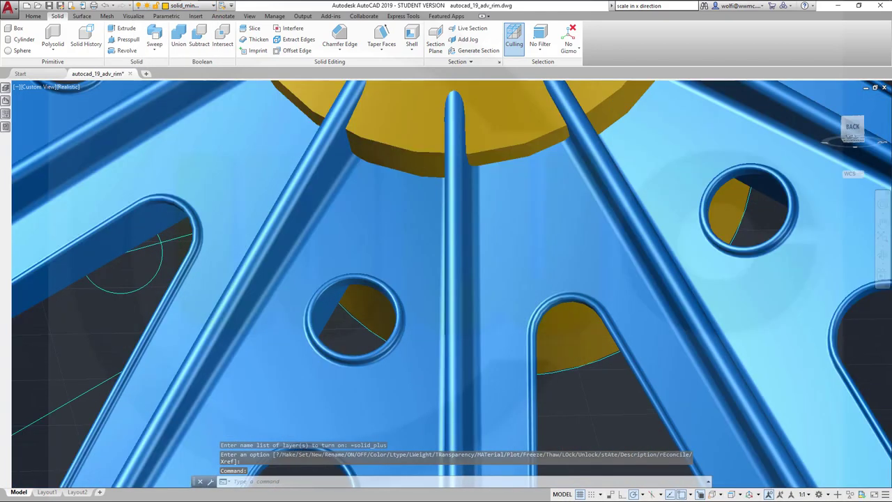
scroll(493, 169, "down", 3)
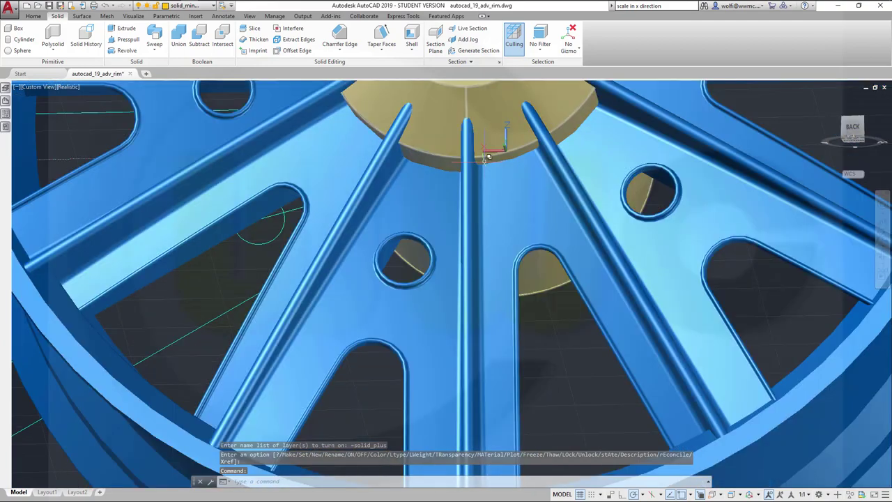
scroll(479, 129, "up", 10)
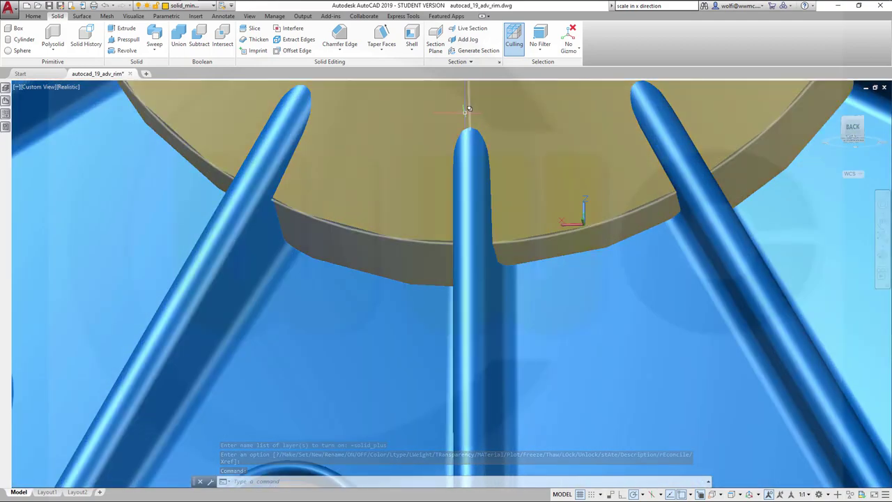
scroll(465, 111, "down", 6)
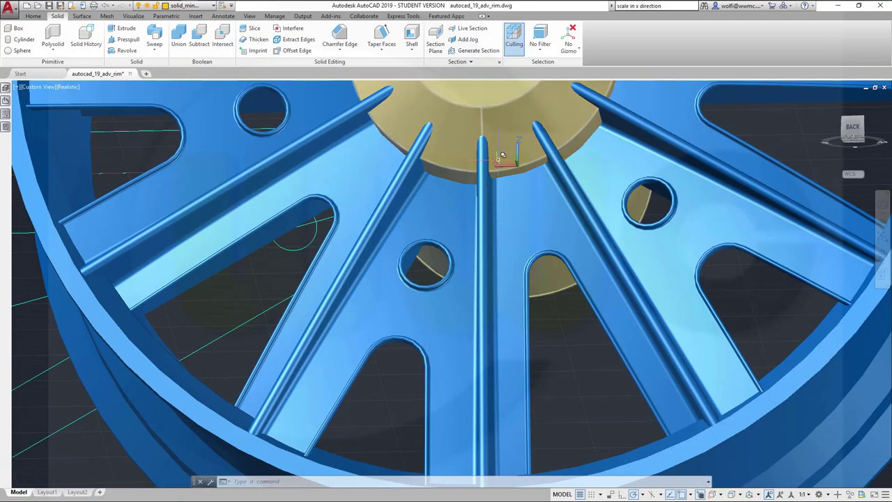
middle_click_drag(460, 201, 374, 155, "shift")
left_click(374, 156)
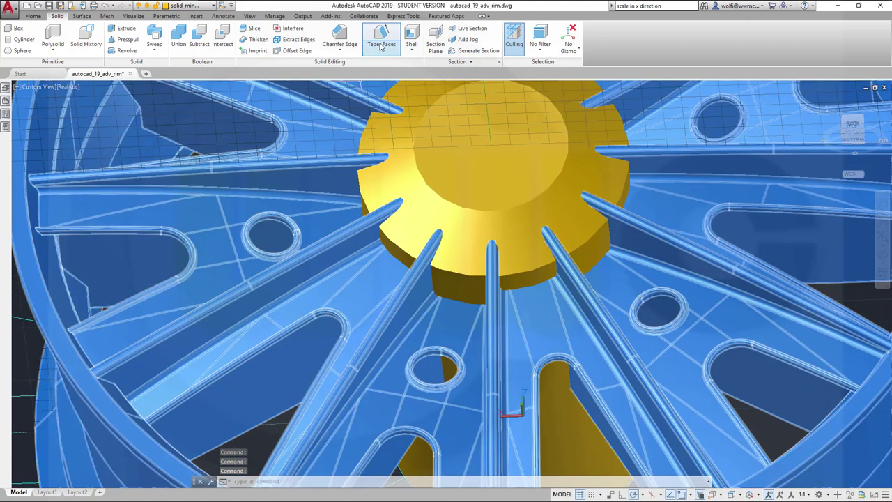
Fillet the outer edge between the chamfer and the side of the central cylinder with a radius of 5.
left_click(341, 53)
left_click(346, 65)
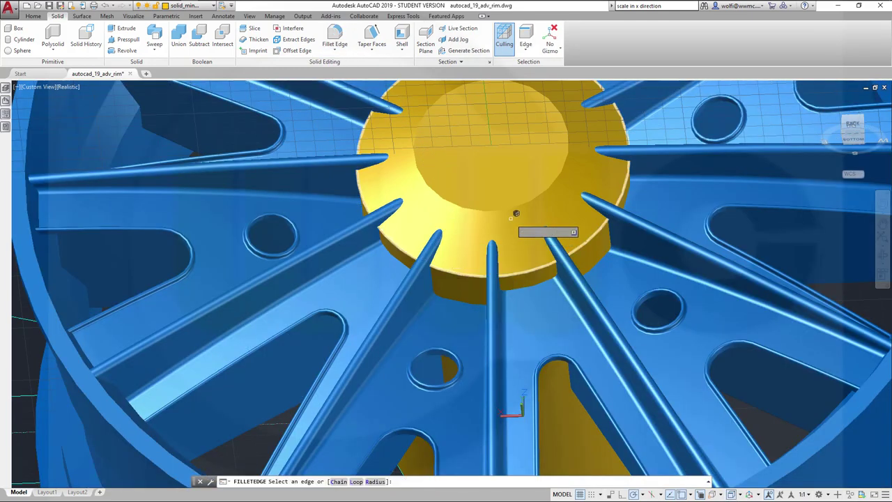
right_click(500, 216)
left_click(526, 275)
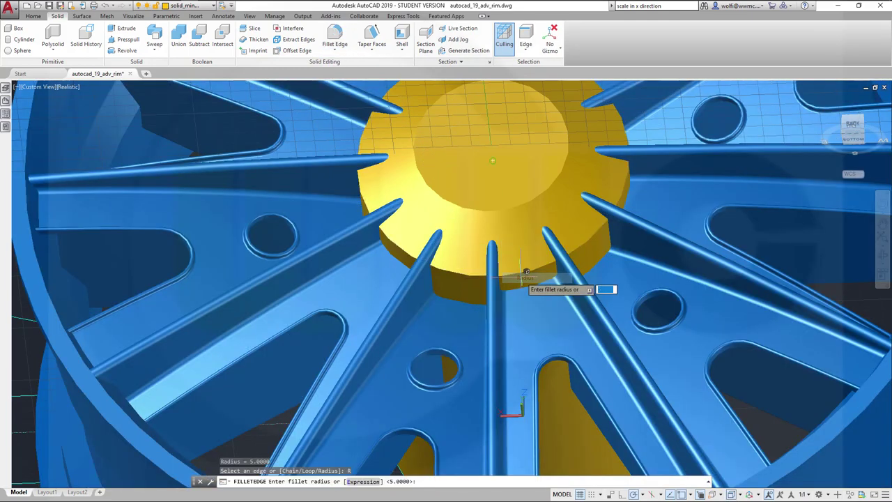
type("5")
key("Return")
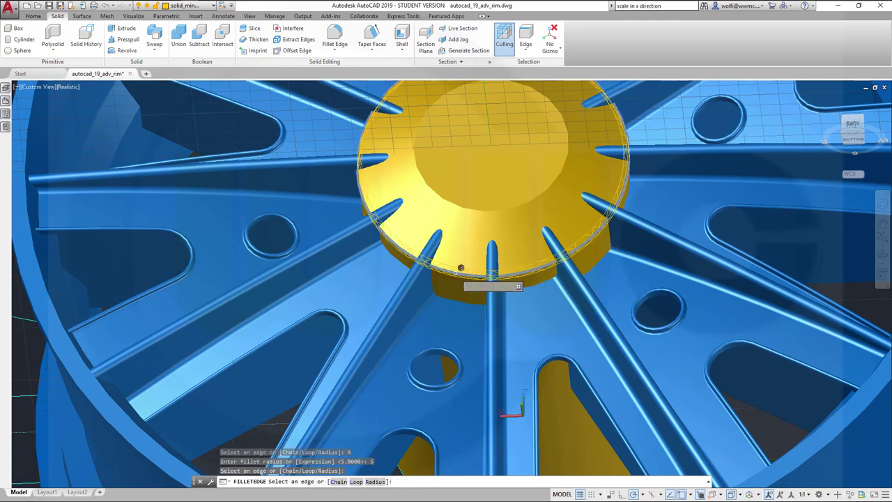
left_click(450, 274)
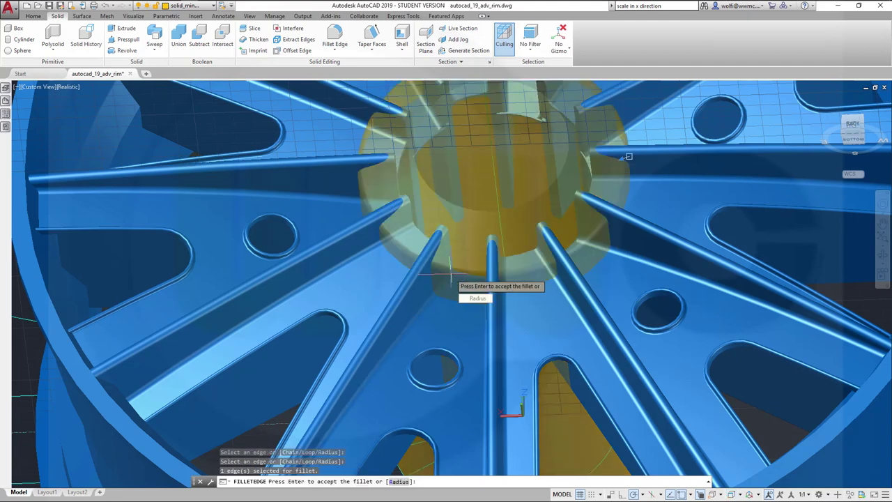
key("Return")
Turn off the sketches layer to hide the construction lines around the rim.
scroll(453, 272, "down", 5)
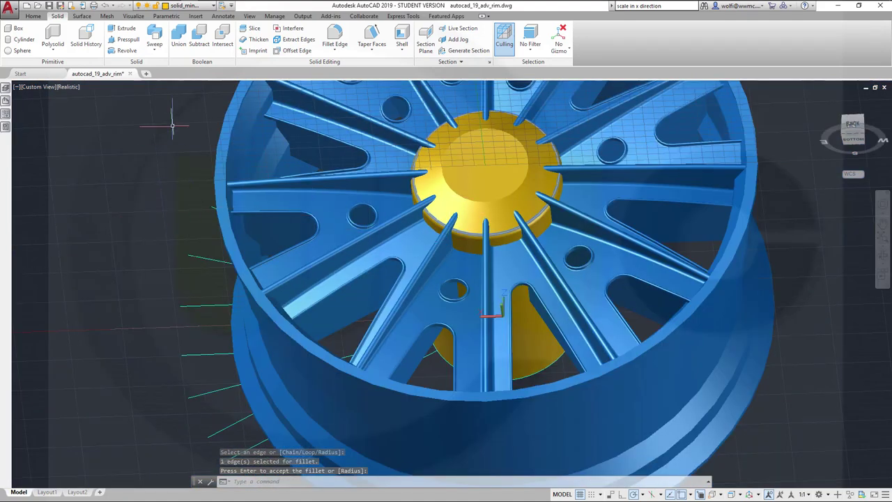
left_click(213, 6)
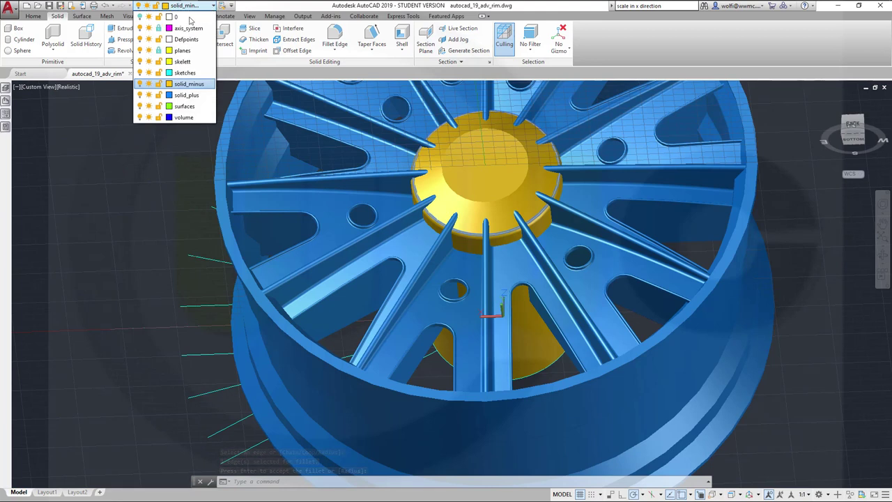
scroll(157, 42, "up", 3)
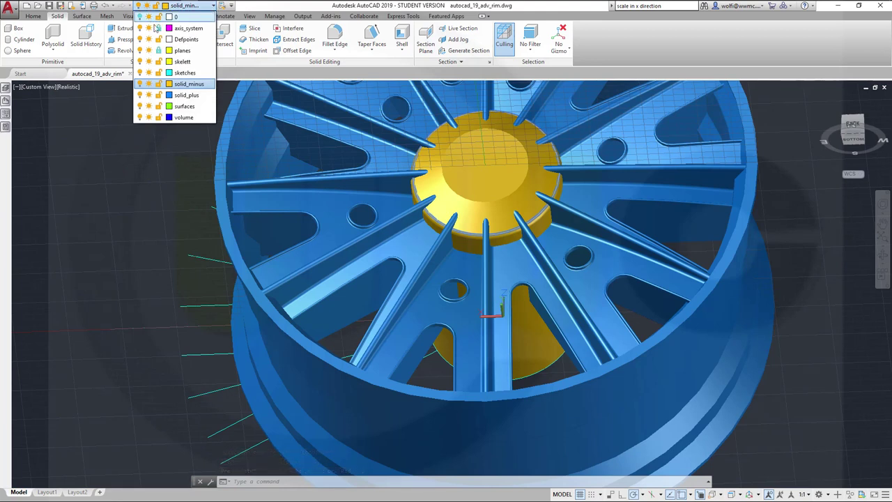
left_click(140, 74)
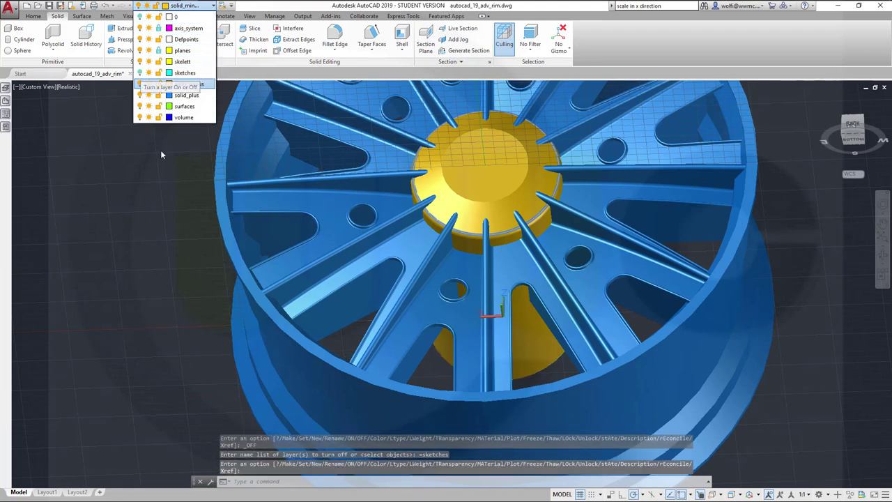
left_click(180, 198)
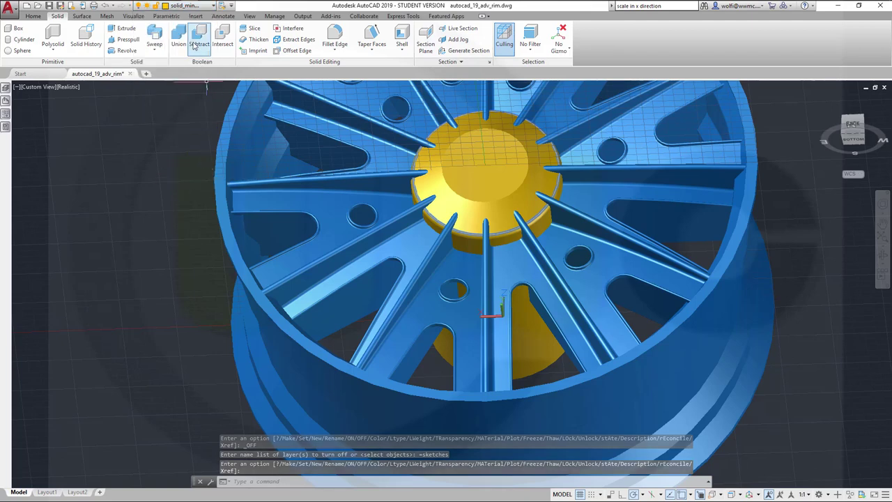
Unite the blue rim solid with the yellow central cylinder and view the joined hub from the front.
left_click(179, 36)
left_click(305, 175)
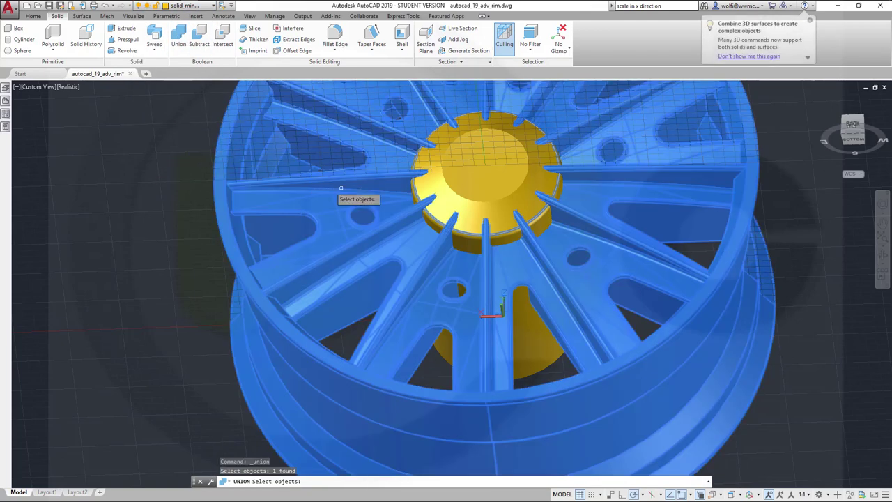
left_click(454, 195)
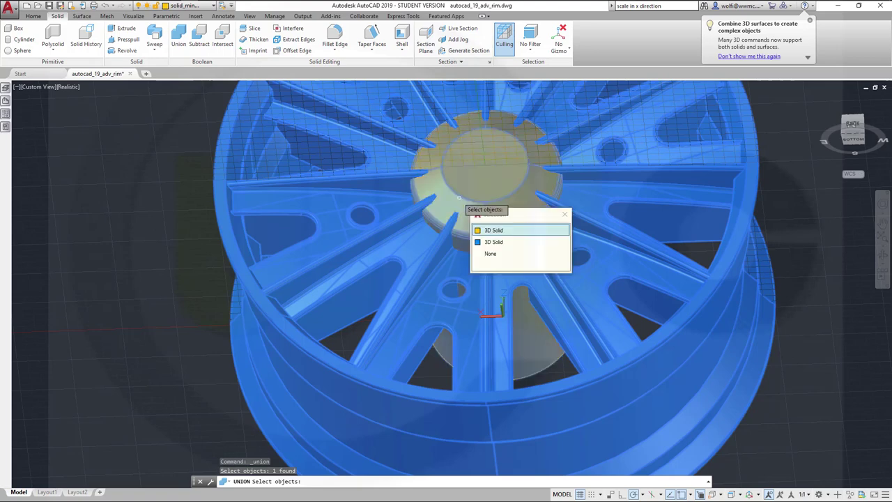
left_click(488, 230)
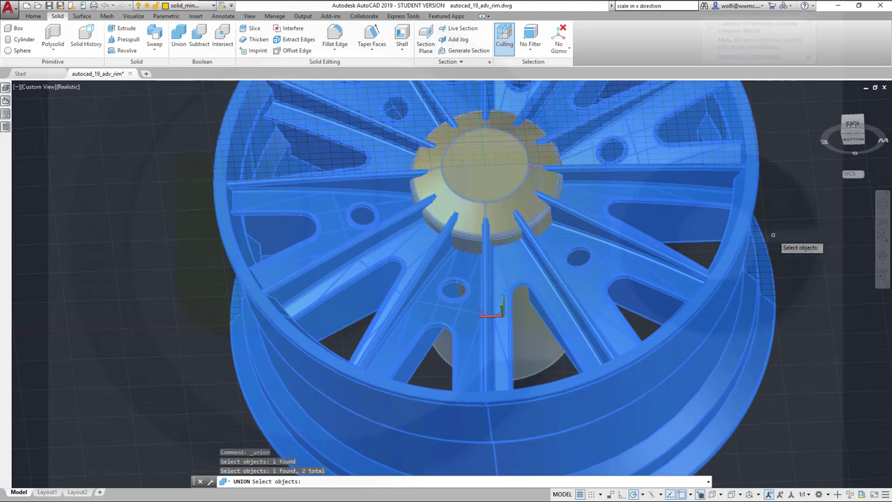
key("Return")
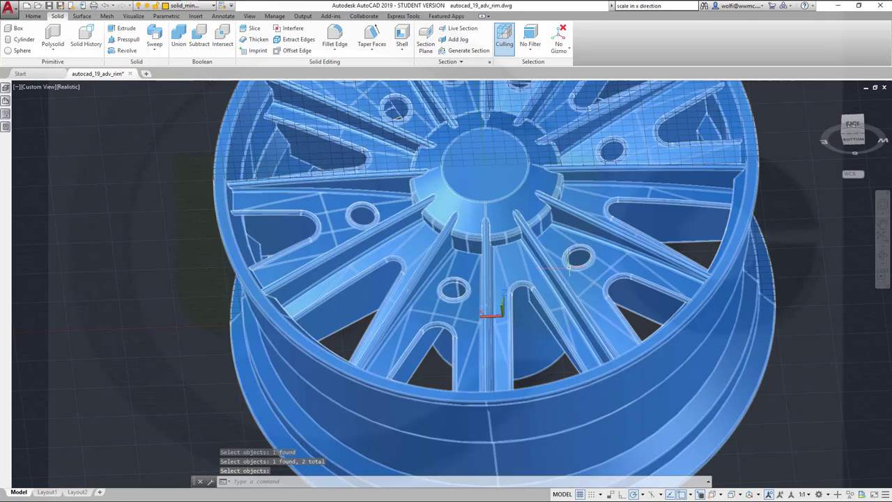
middle_click_drag(561, 244, 547, 300, "shift")
scroll(471, 286, "up", 5)
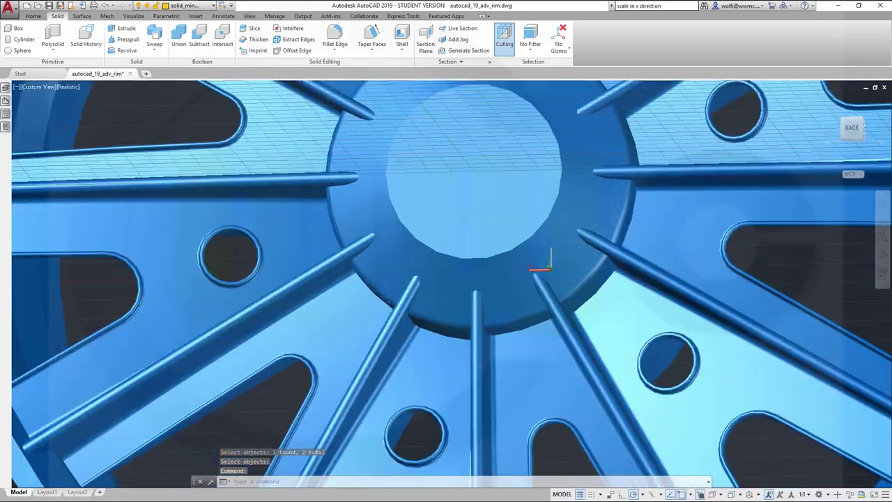
scroll(380, 263, "down", 6)
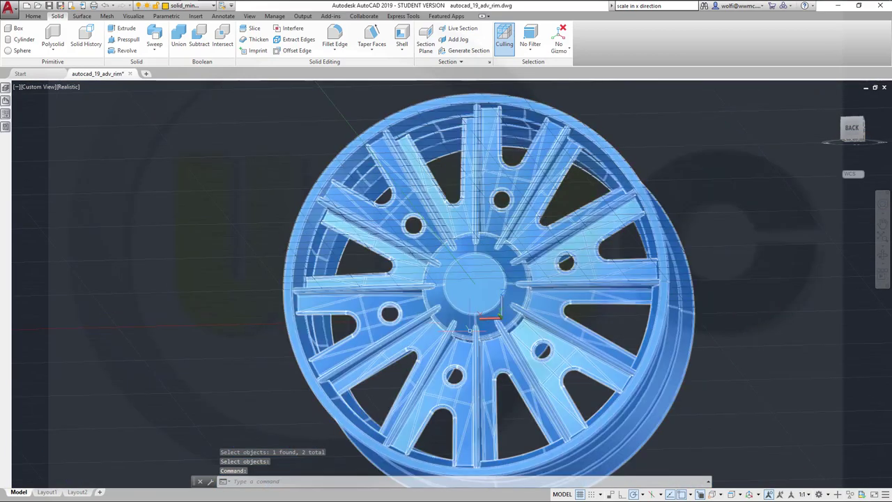
Fillet the edge chain where the spokes and ribs meet the hub's chamfered side, using the Chain option and a radius of 5.
scroll(461, 315, "up", 4)
scroll(462, 315, "down", 3)
middle_click_drag(462, 272, 90, 230, "shift")
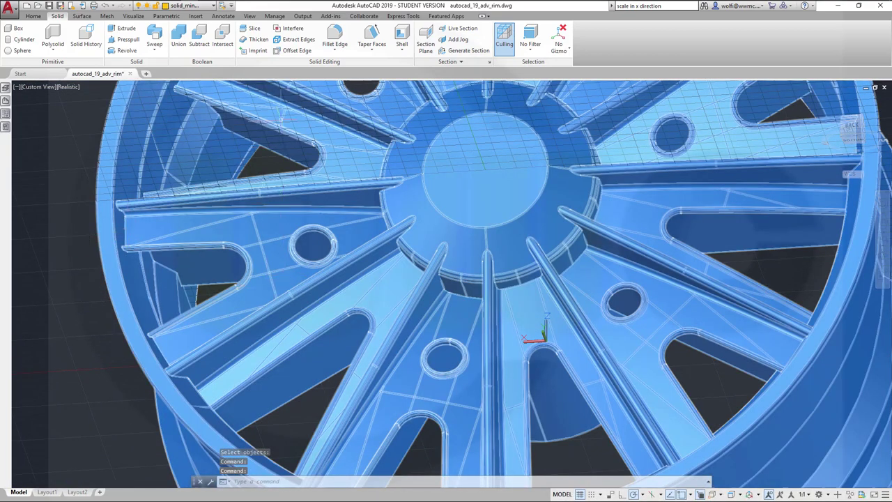
left_click(335, 37)
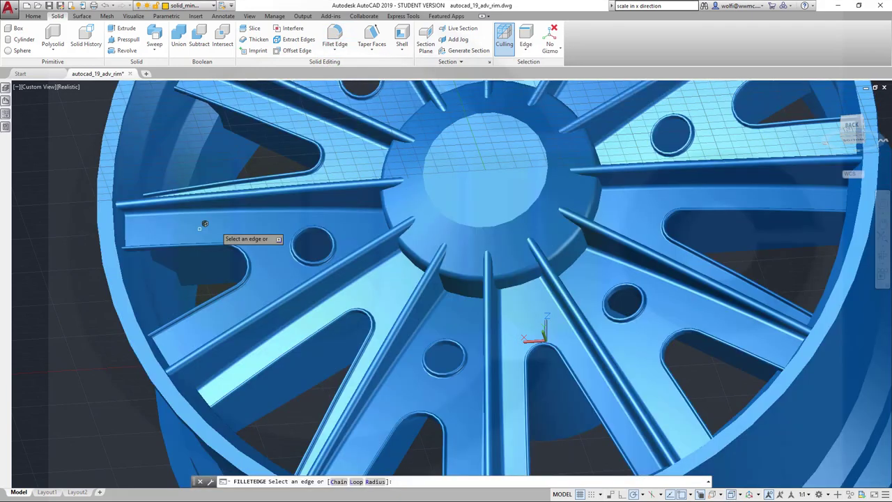
right_click(59, 277)
left_click(83, 339)
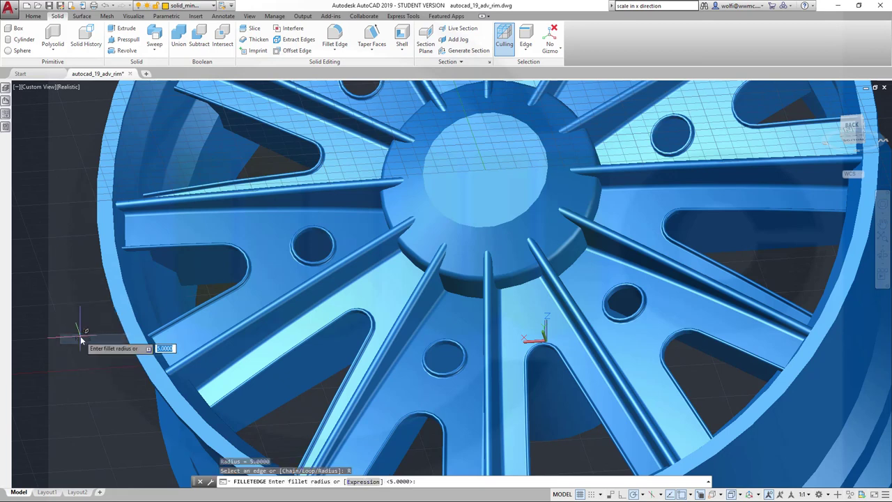
key("Return")
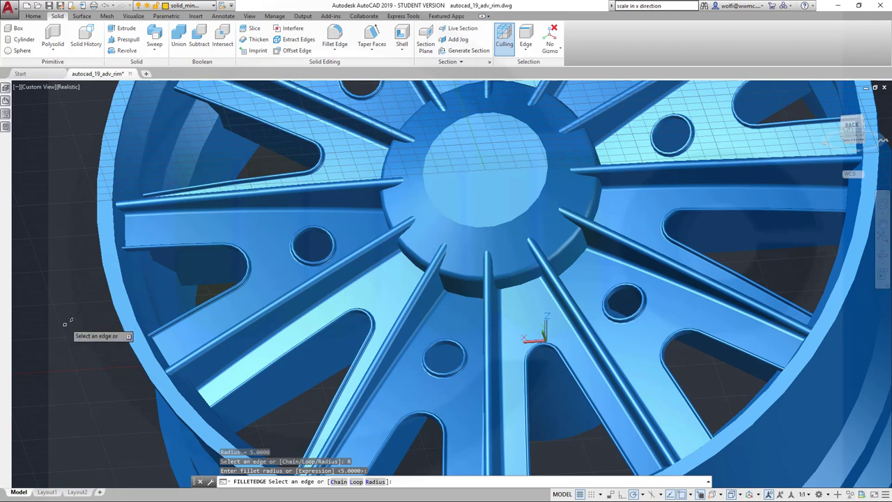
right_click(47, 338)
left_click(69, 375)
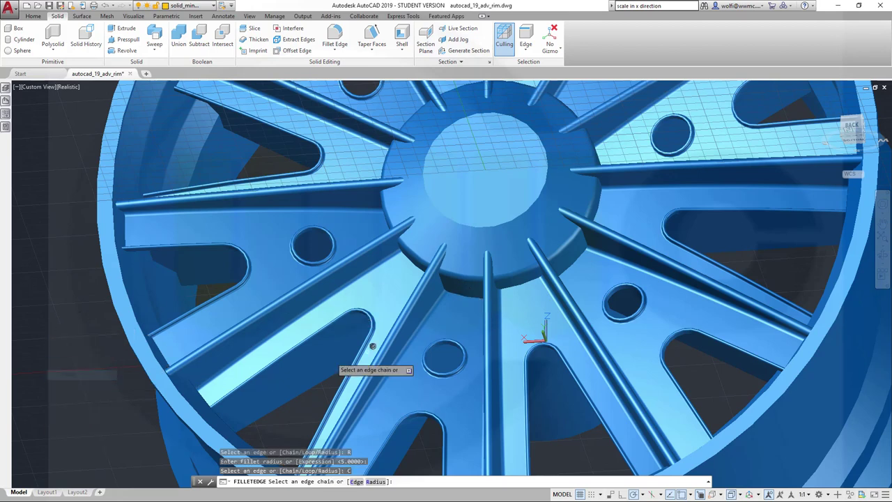
left_click(465, 289)
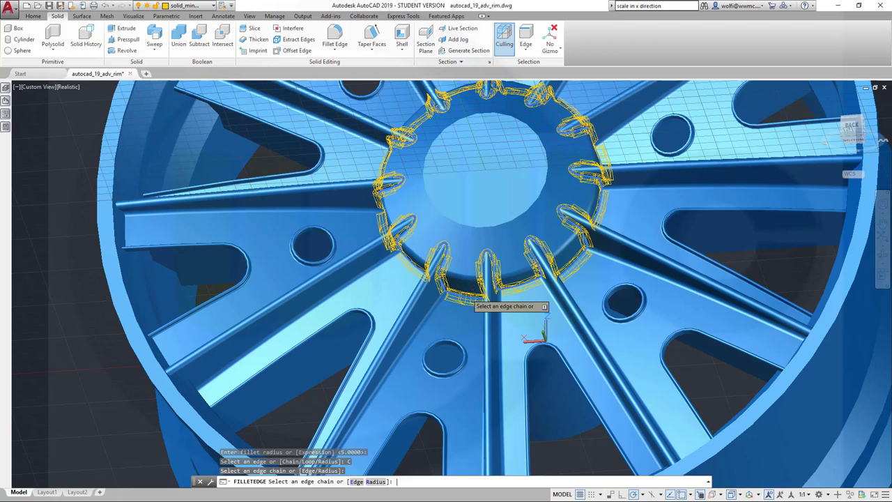
key("Return")
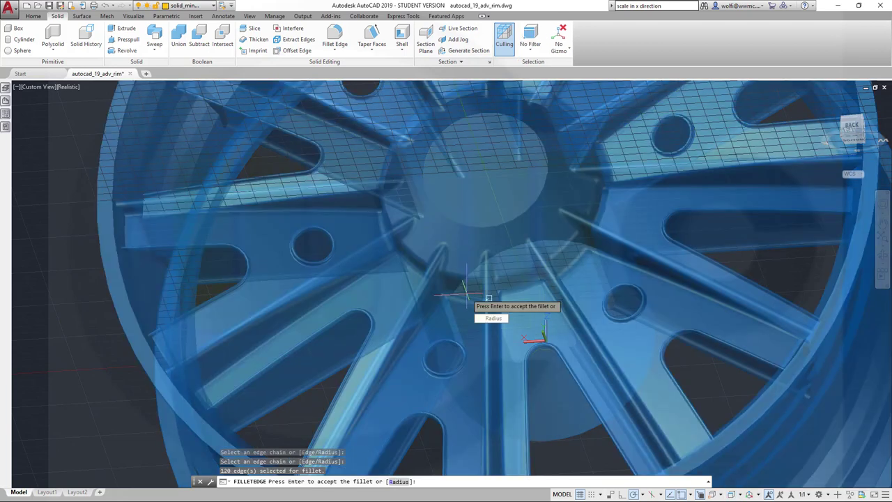
key("Return")
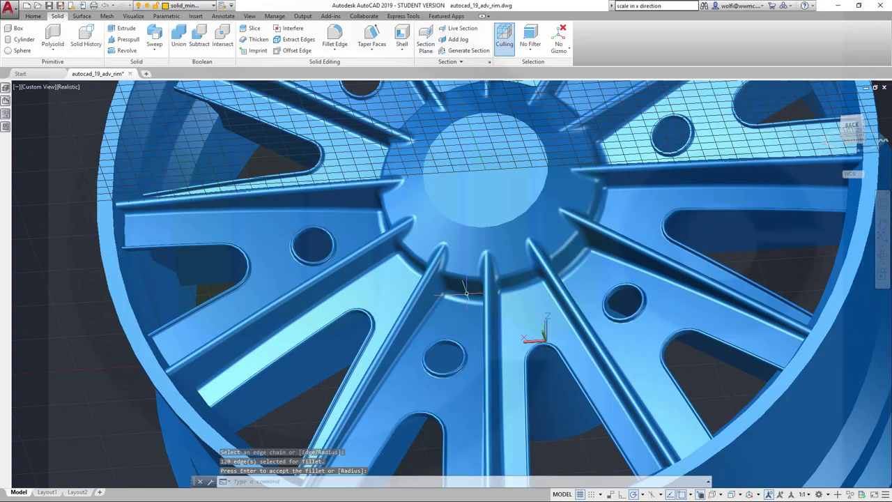
Fillet the edge chain where the spokes meet the hub on the rim's opposite side, using the Chain option and a radius of 5.
middle_click_drag(465, 293, 518, 358, "shift")
key("Return")
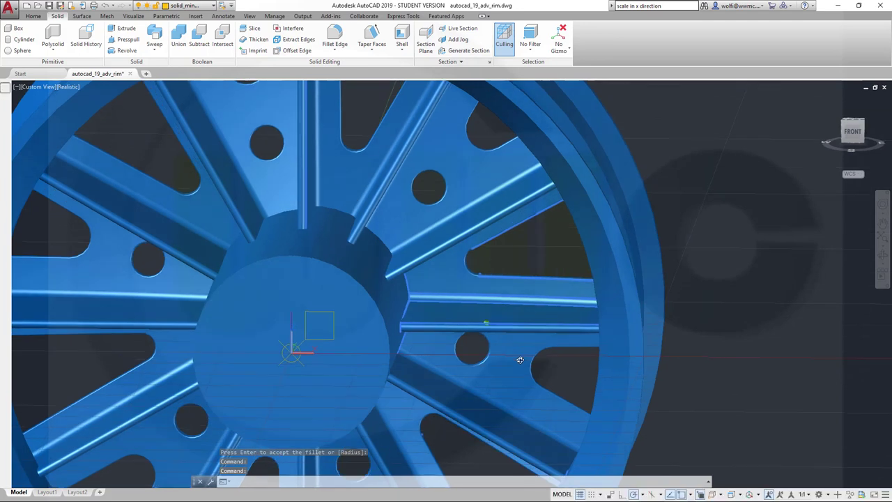
key("Return")
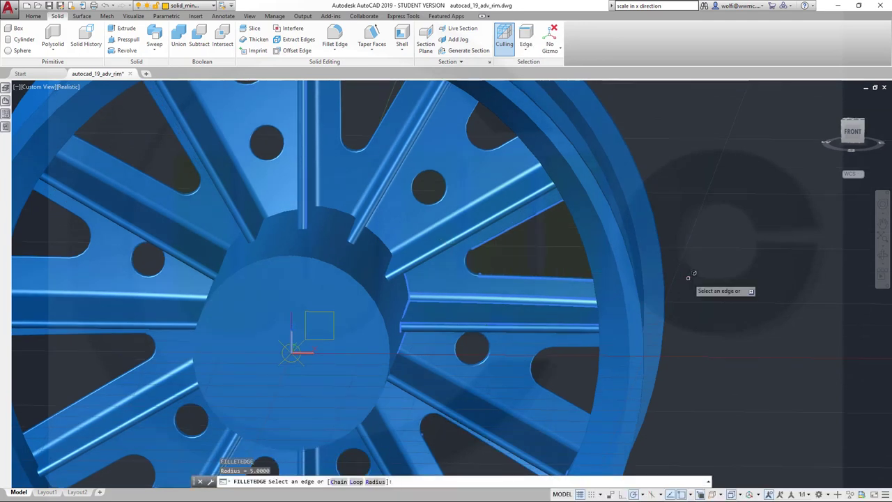
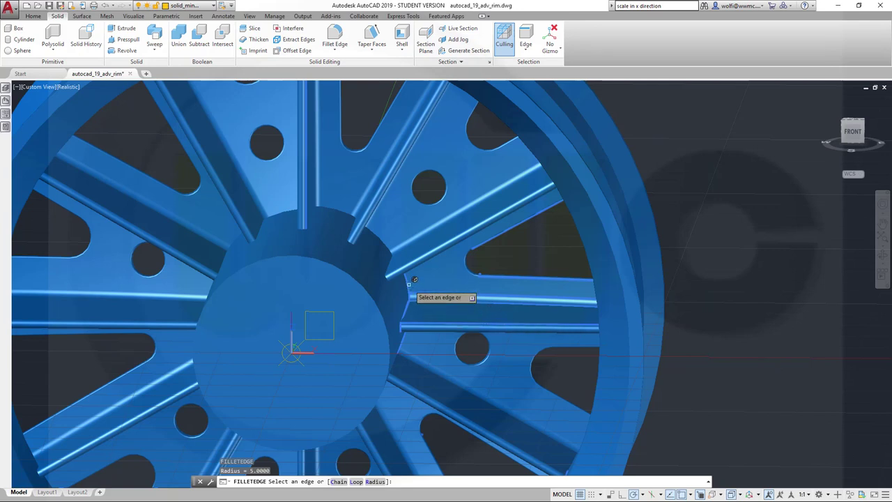
right_click(388, 236)
left_click(410, 282)
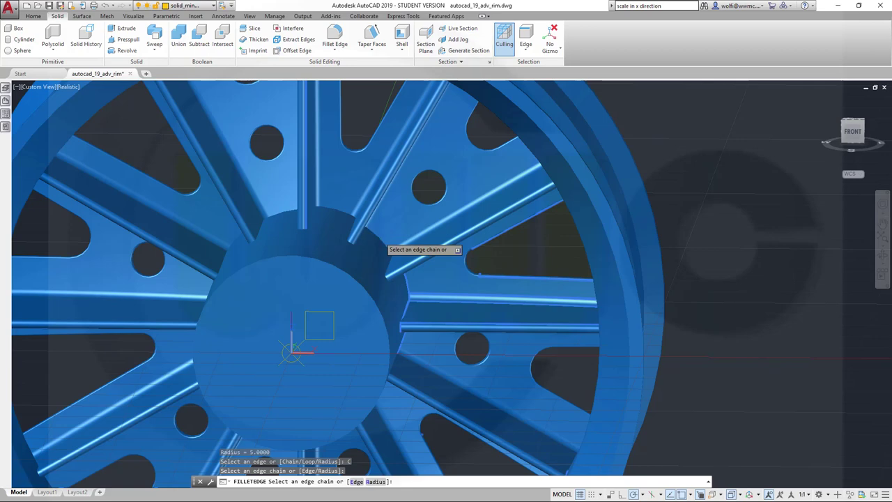
left_click(382, 241)
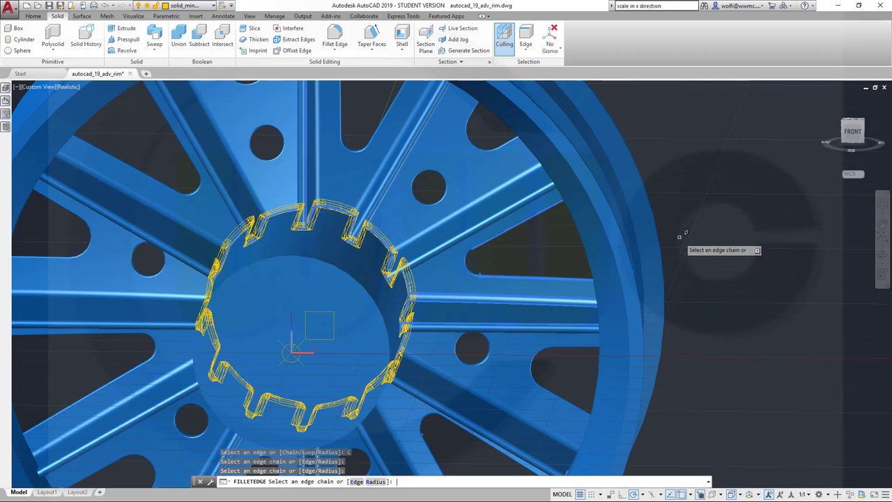
key("Return")
key("Return")
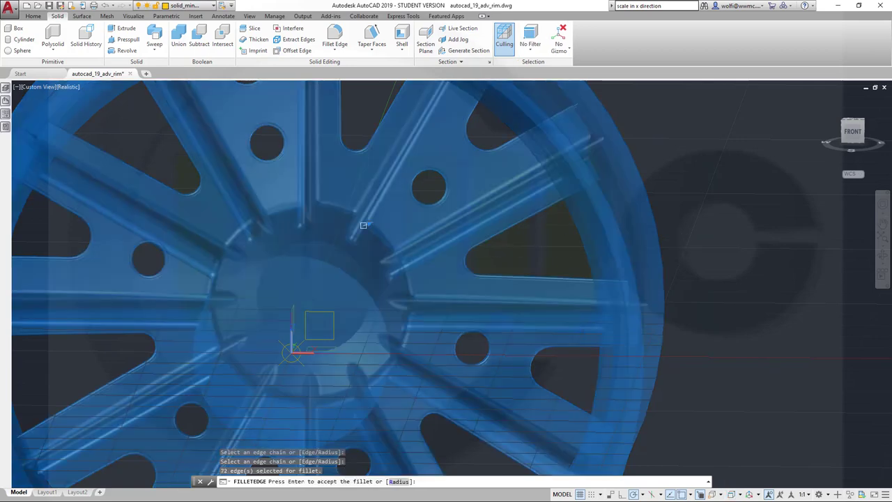
Begin an edge fillet and select the circular edge segments inside the rim, behind the spokes, along the upper half of the wheel.
middle_click_drag(684, 270, 735, 257, "shift")
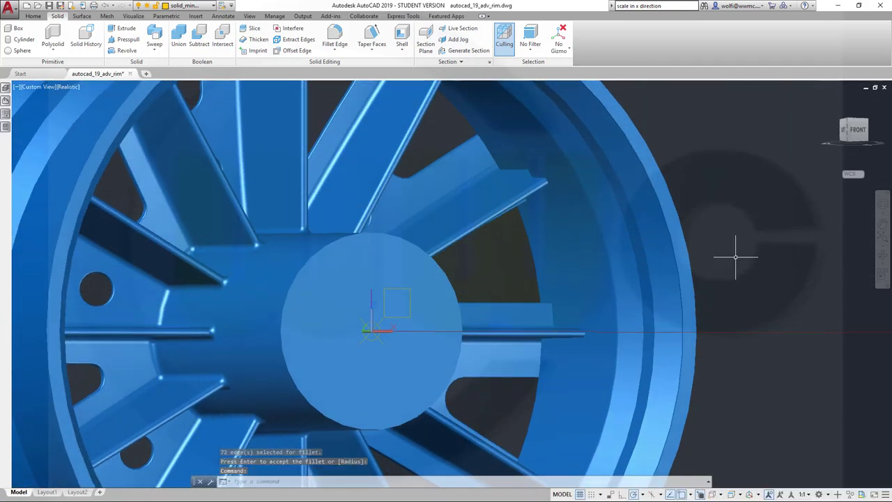
middle_click_drag(530, 176, 645, 307, "shift")
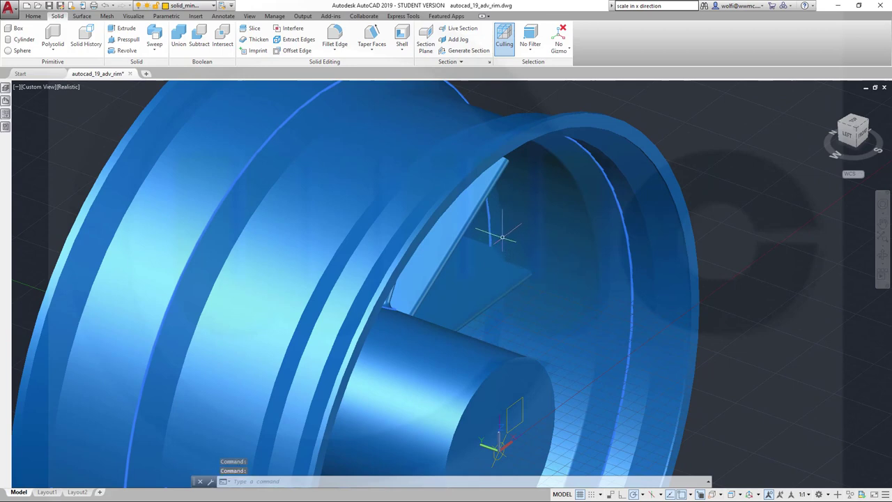
middle_click_drag(568, 310, 731, 295, "shift")
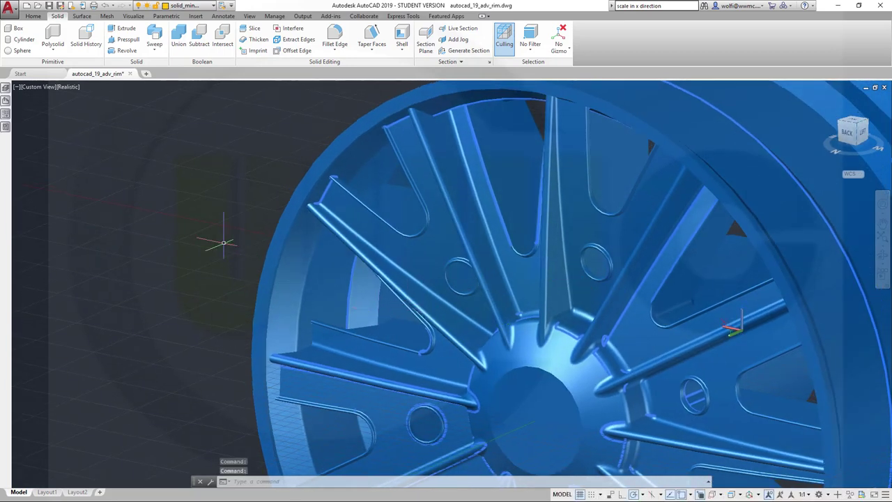
middle_click_drag(364, 299, 429, 230, "shift")
left_click(335, 36)
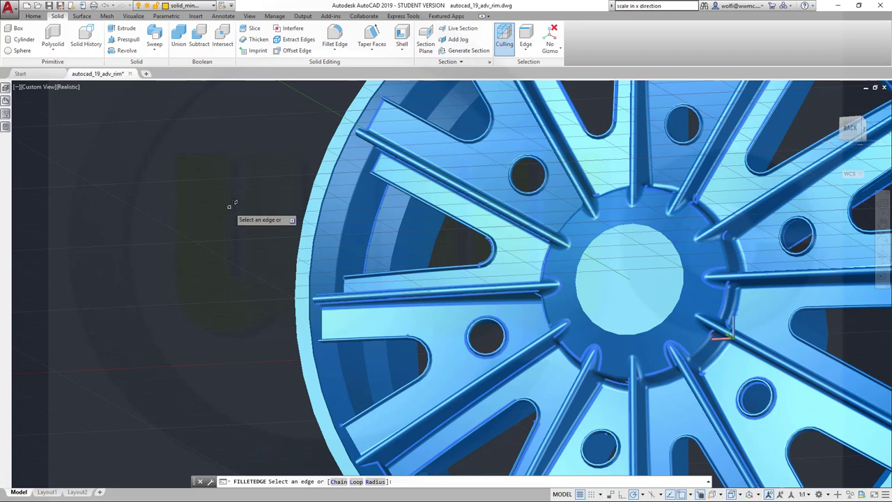
left_click(395, 245)
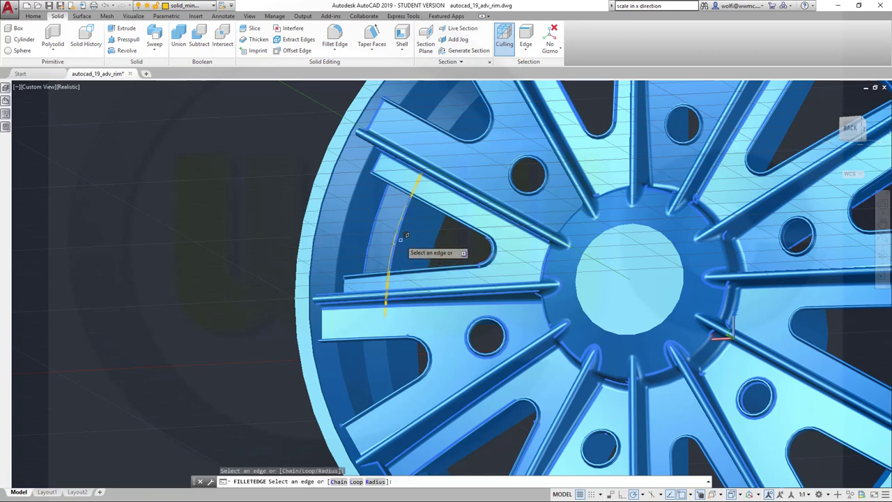
left_click(459, 120)
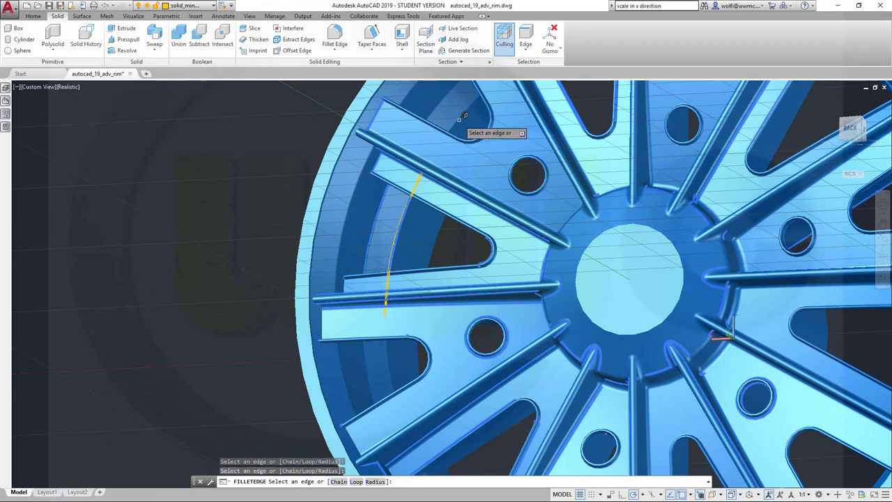
middle_click_drag(351, 191, 474, 230, "shift")
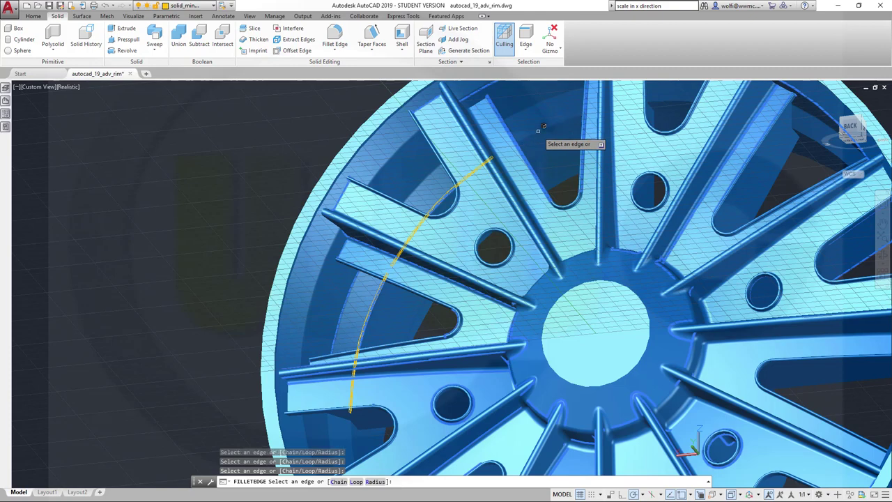
middle_click_drag(538, 129, 516, 237, "shift")
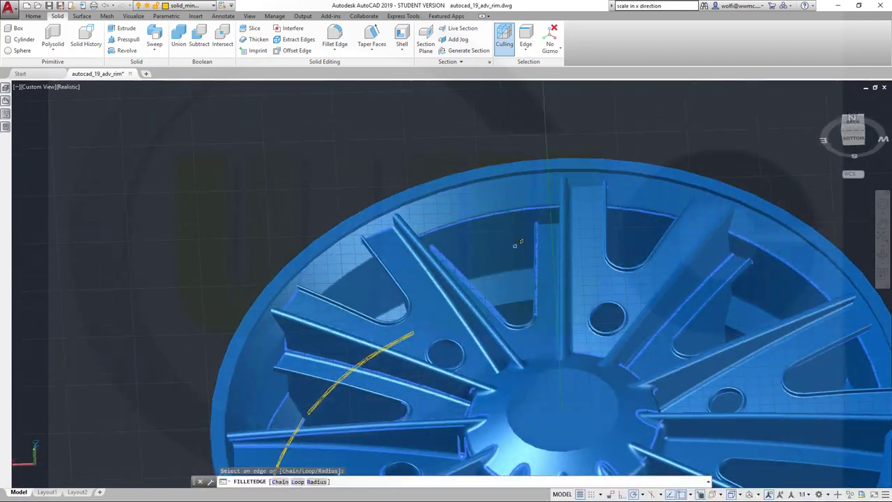
left_click(516, 298)
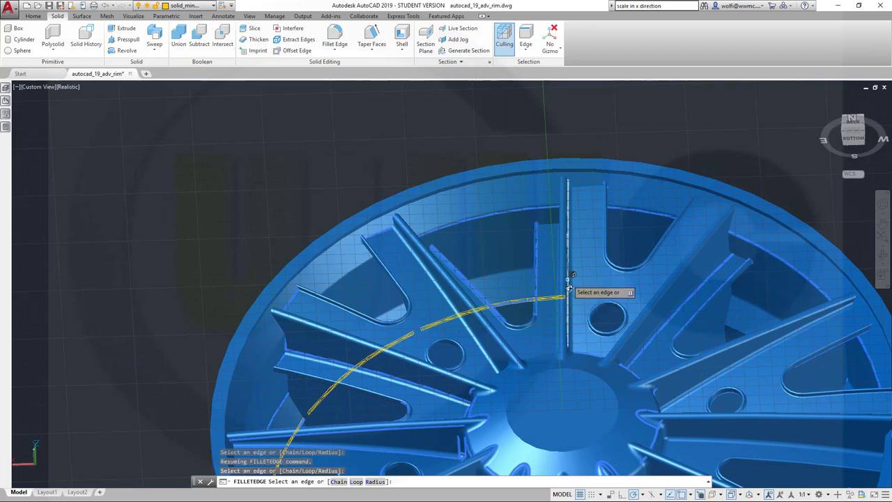
middle_click_drag(568, 287, 634, 255, "shift")
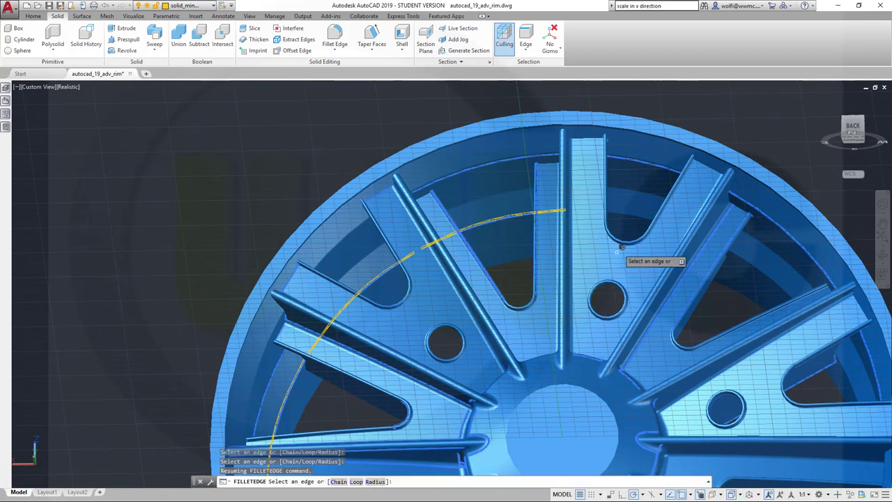
left_click(627, 213)
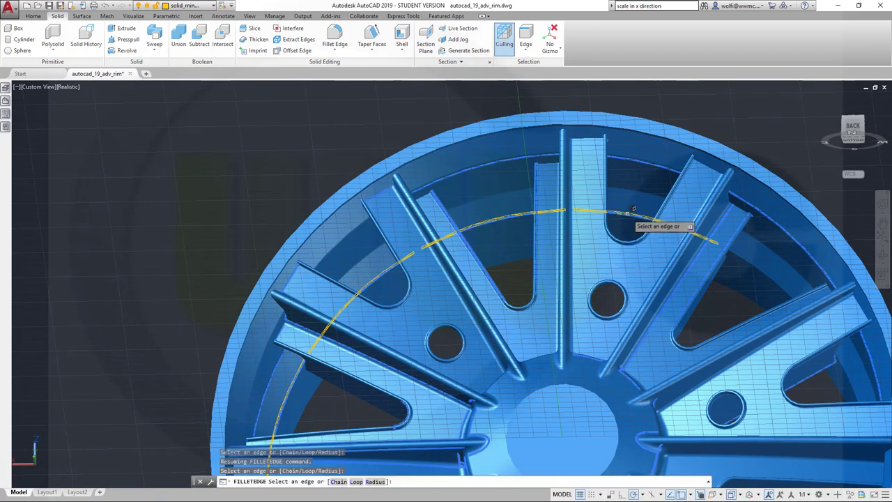
left_click(771, 269)
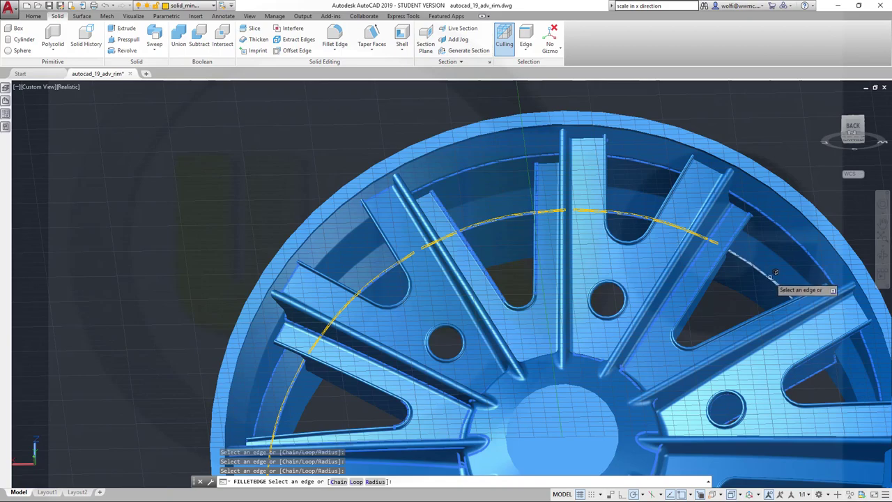
Add the remaining circular edge segments behind the spokes around the lower half of the wheel and accept the radius 5 fillet.
middle_click_drag(775, 273, 809, 237, "shift")
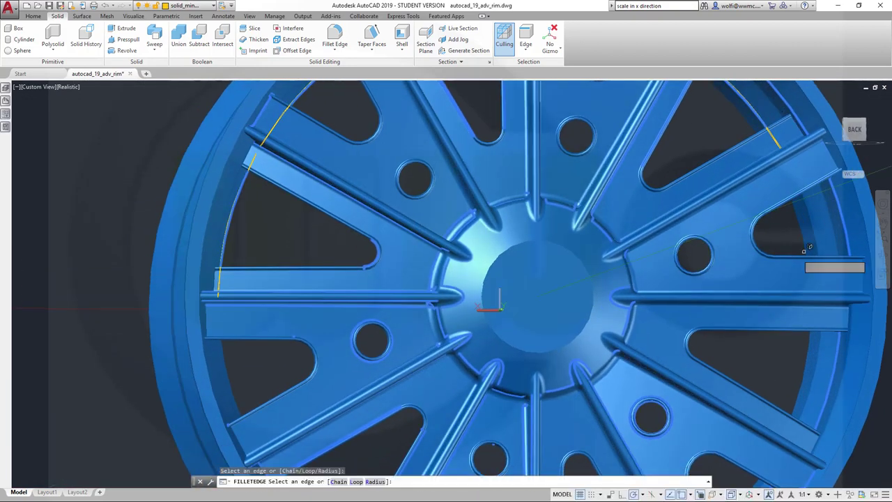
left_click(817, 268)
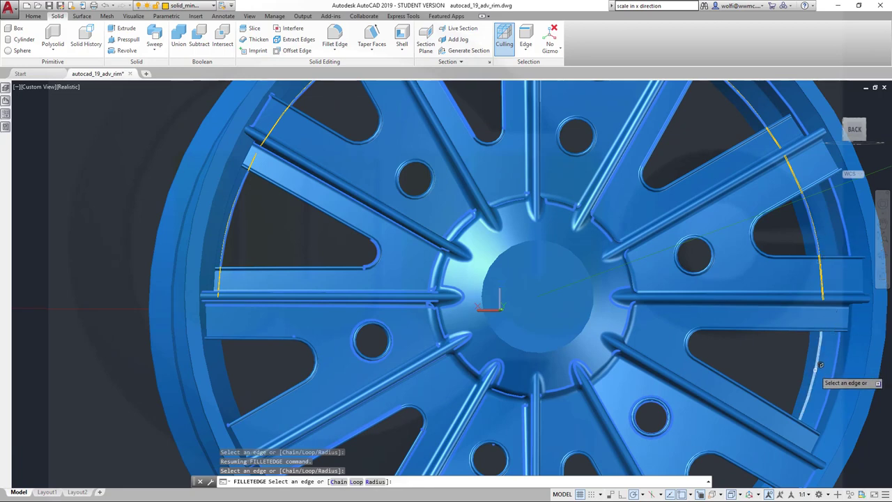
middle_click_drag(801, 380, 760, 249)
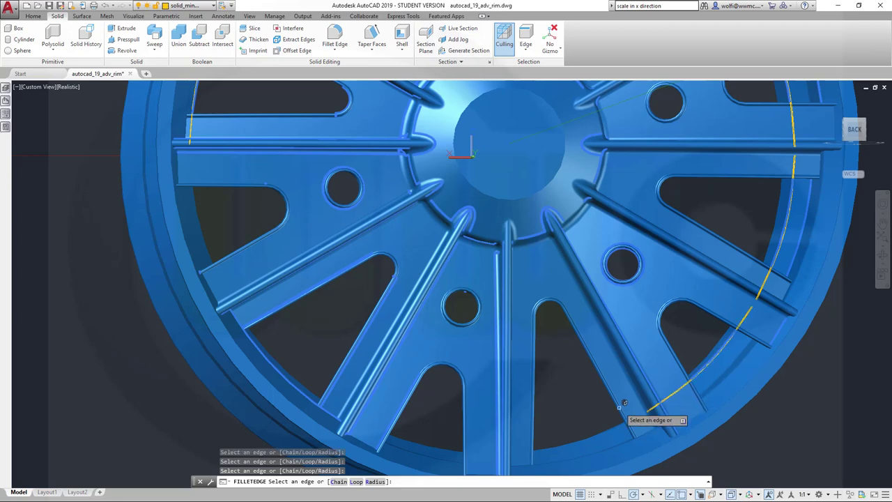
middle_click_drag(557, 418, 564, 438, "shift")
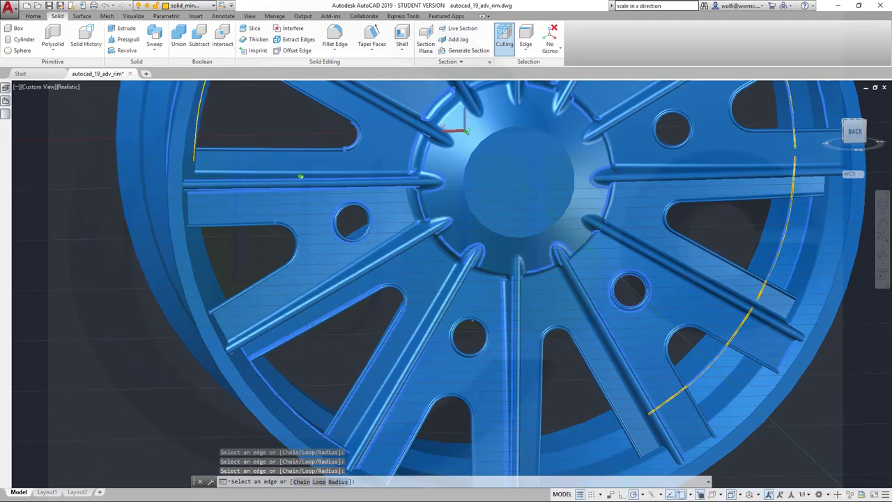
left_click(568, 441)
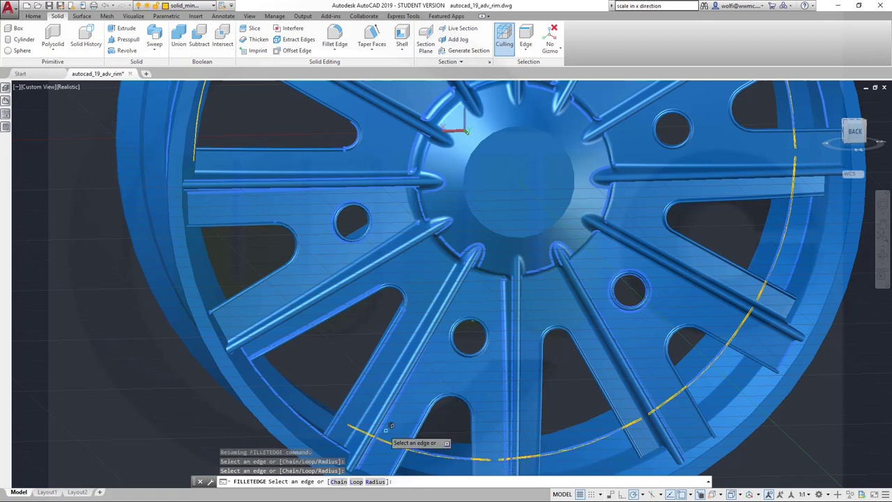
middle_click_drag(298, 390, 271, 379, "shift")
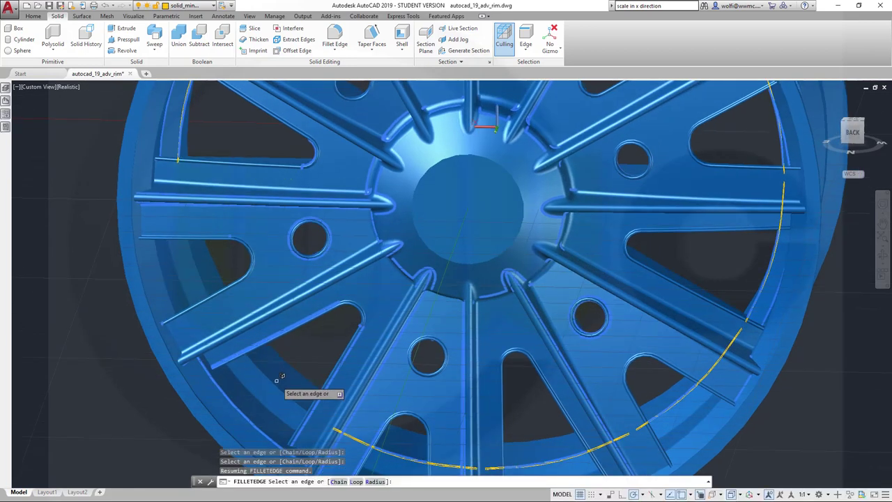
left_click(281, 380)
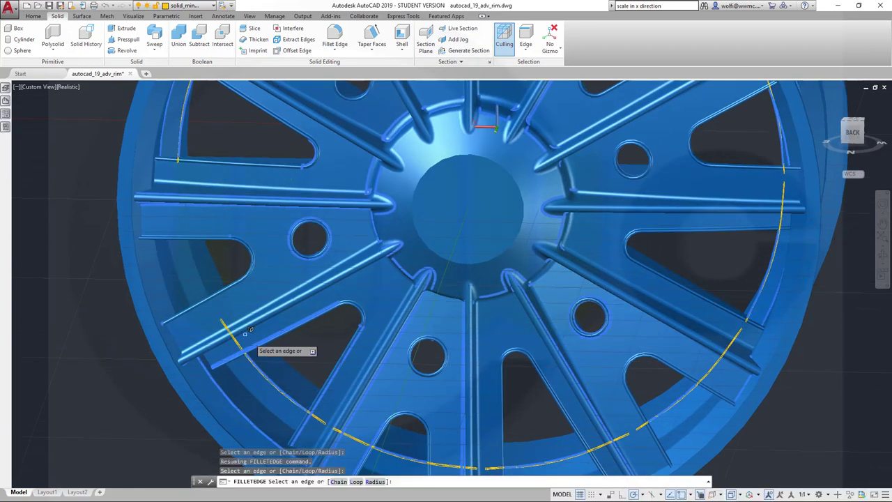
left_click(205, 271)
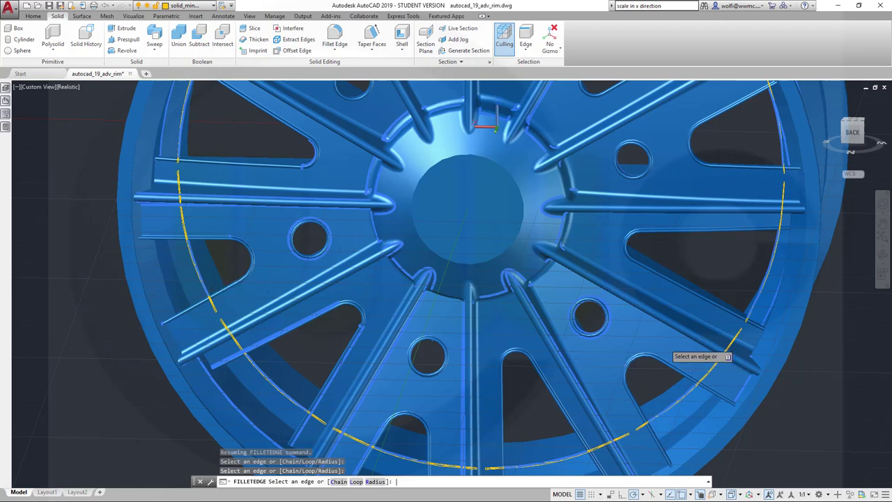
key("Return")
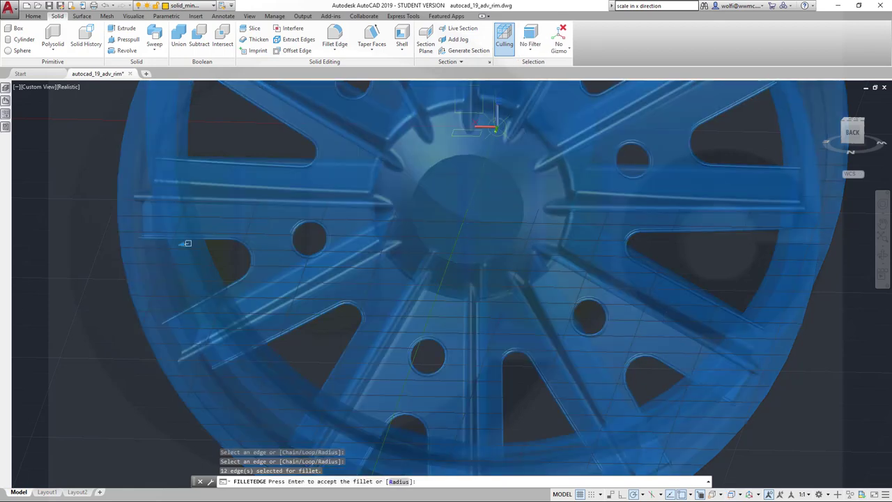
key("Return")
Start an edge fillet with radius 2 and the Chain option, and select the outer-end edge chains of the first two spokes meeting the rim.
middle_click_drag(711, 273, 544, 359, "shift")
left_click(763, 160)
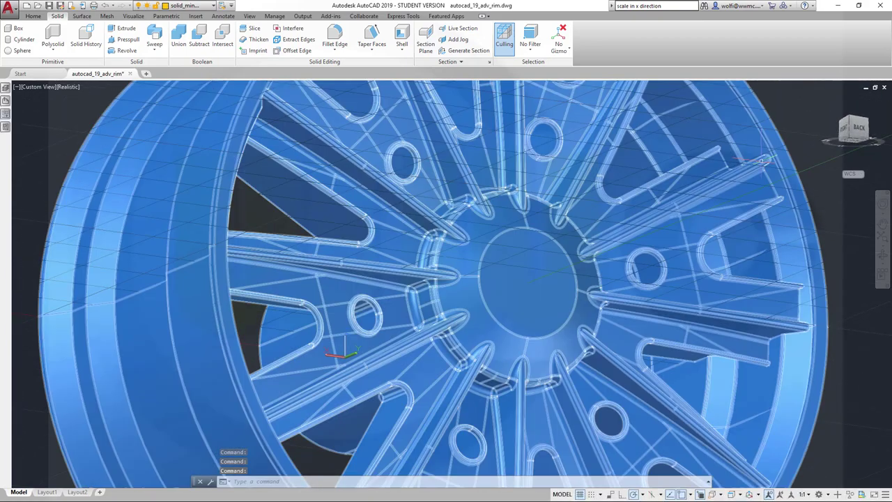
key("Escape")
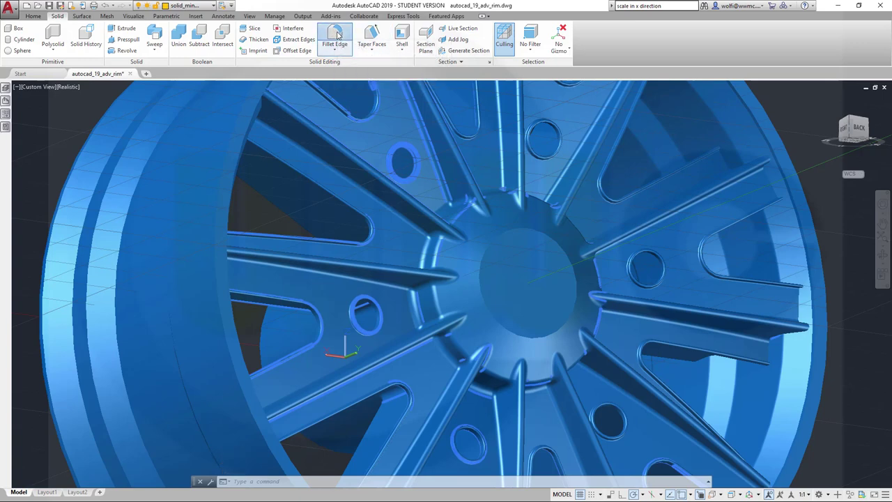
left_click(338, 35)
right_click(822, 204)
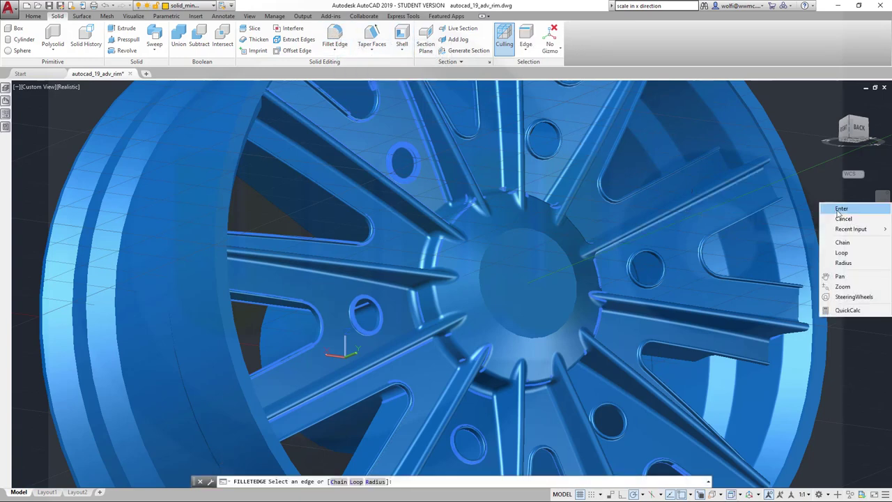
left_click(843, 263)
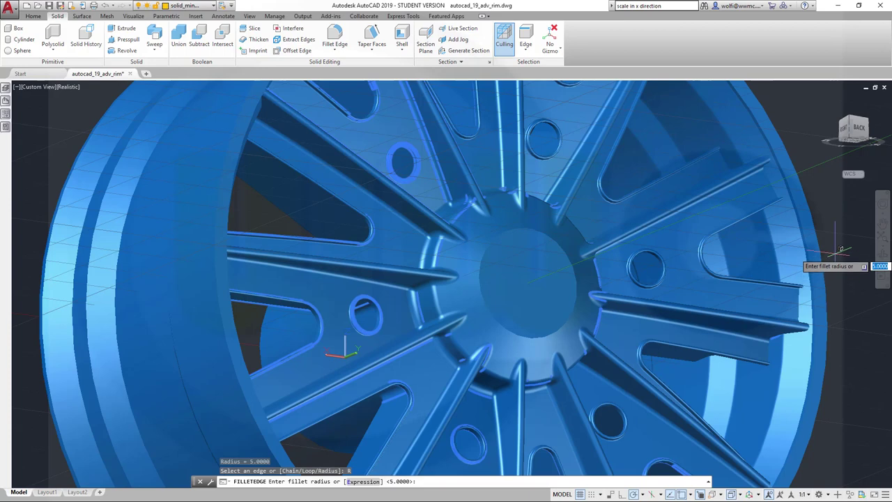
type("2")
key("Return")
right_click(842, 233)
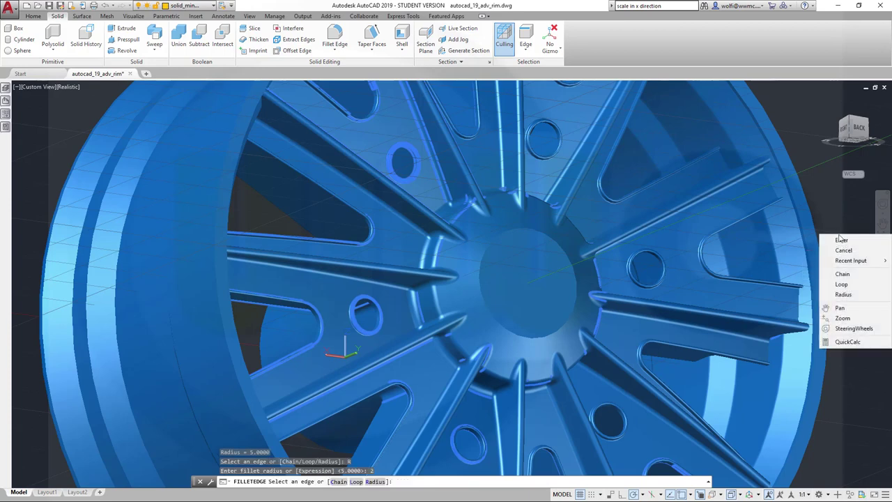
left_click(844, 275)
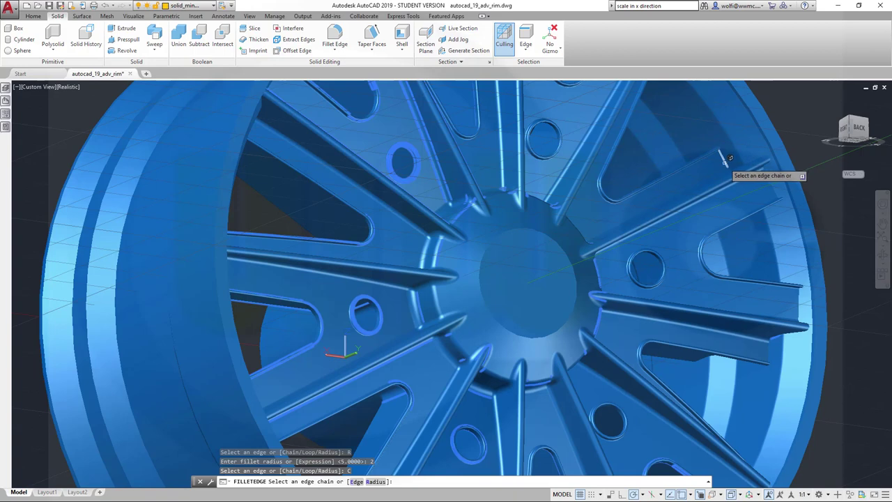
left_click(727, 161)
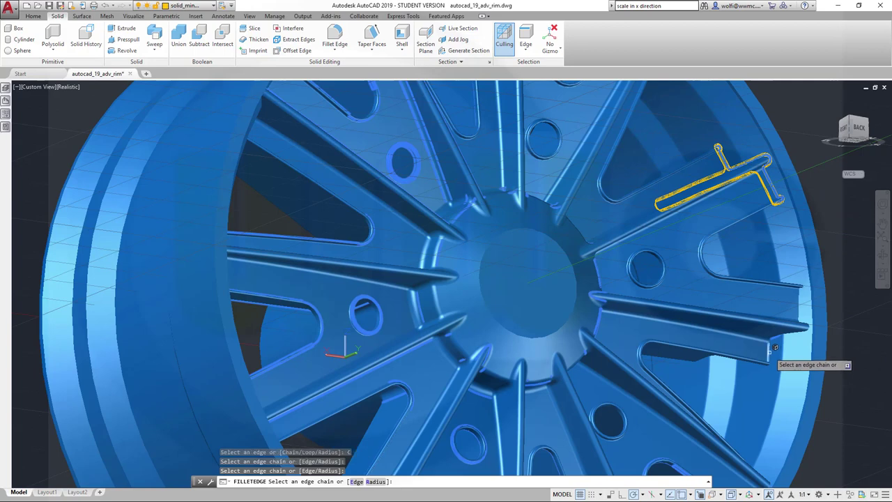
left_click(771, 348)
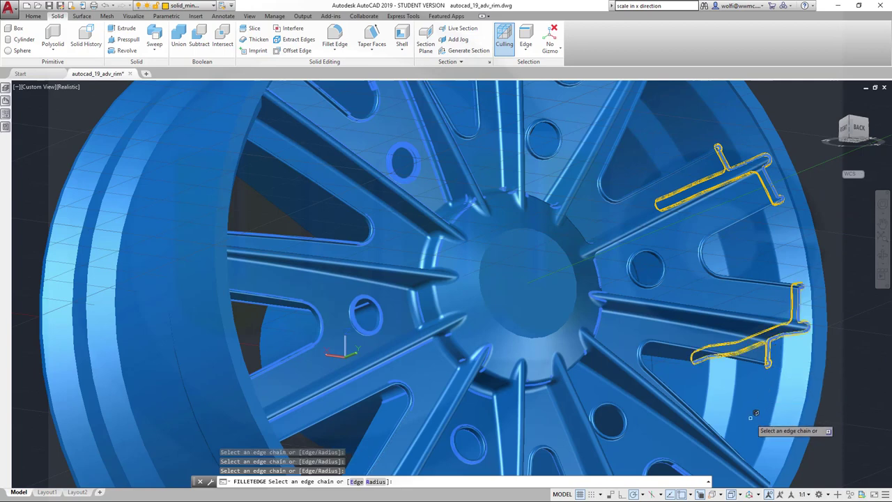
Add the edge chains where the spoke and rib ends meet the outer rim around the upper half of the wheel.
middle_click_drag(740, 383, 718, 333, "shift")
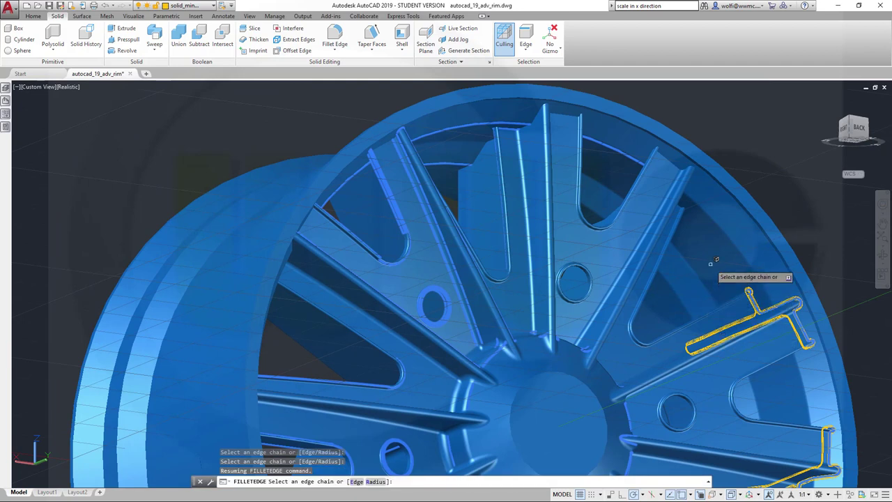
left_click(676, 158)
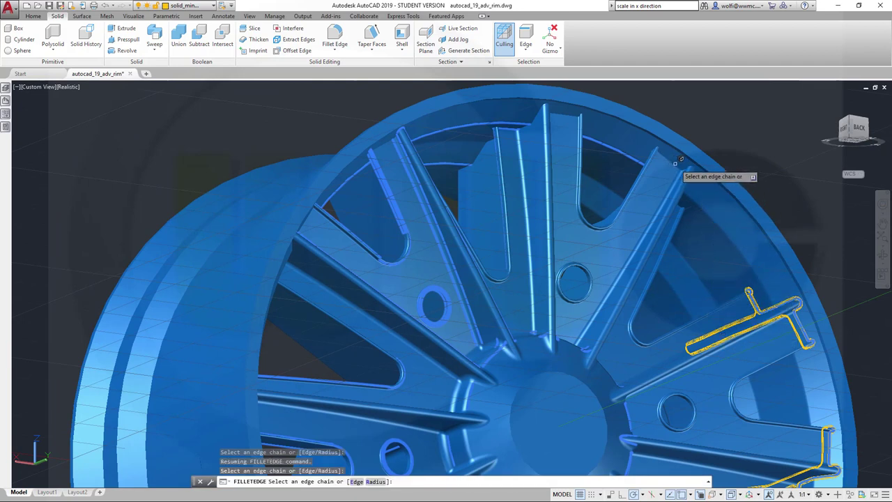
left_click(677, 167)
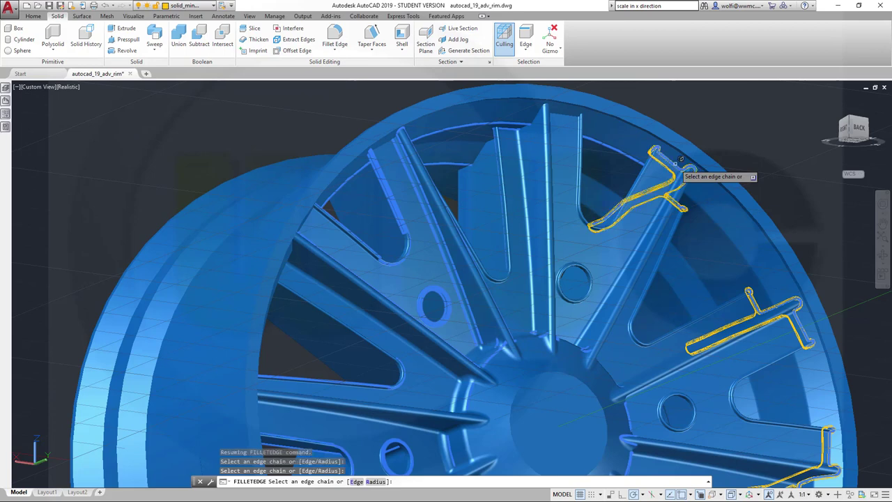
left_click(559, 114)
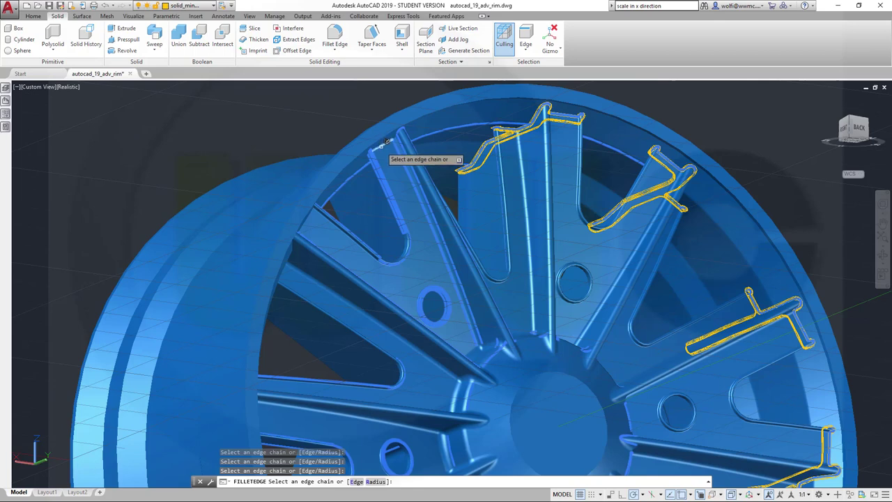
scroll(381, 145, "up", 3)
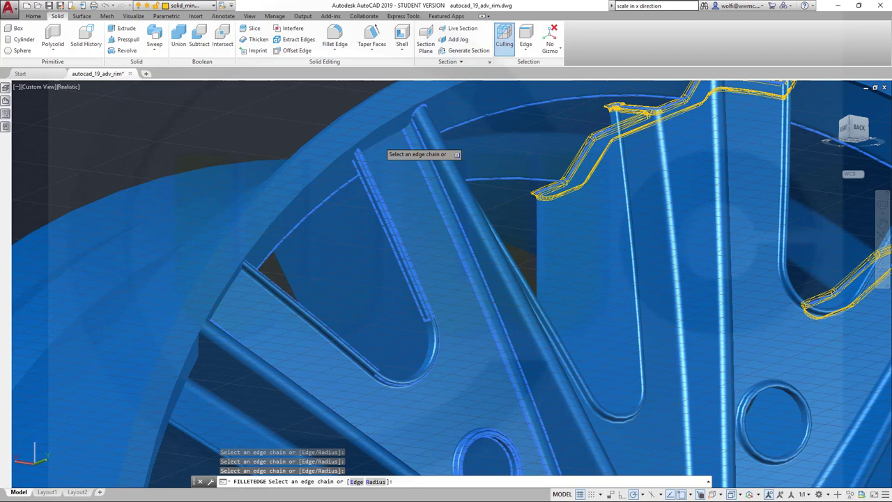
scroll(382, 145, "down", 3)
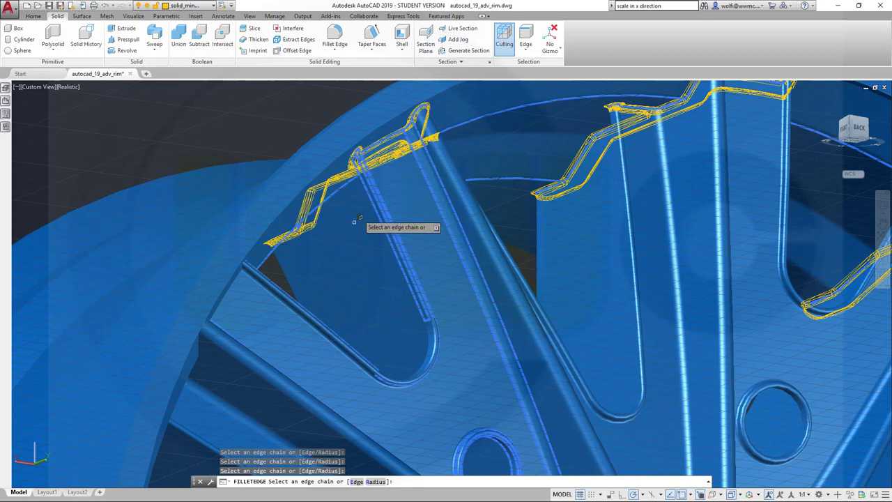
scroll(456, 220, "up", 4)
scroll(456, 221, "down", 3)
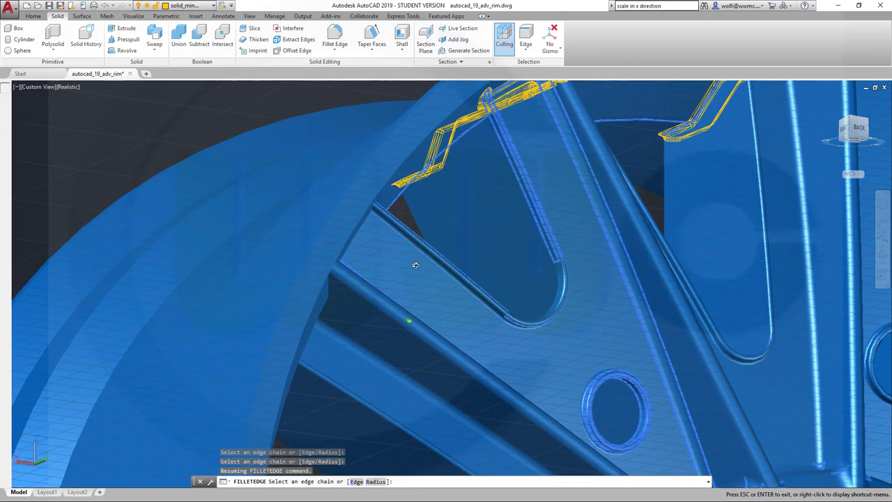
middle_click_drag(438, 270, 383, 253, "shift")
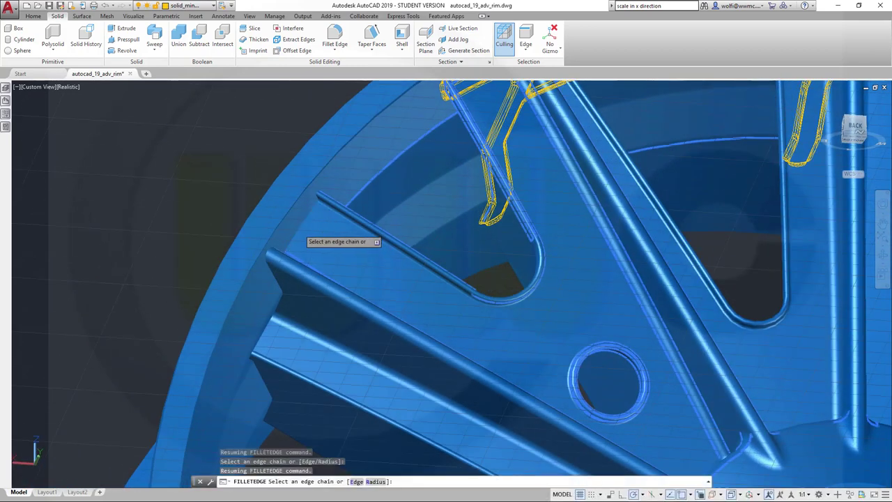
scroll(300, 229, "down", 2)
scroll(391, 283, "down", 3)
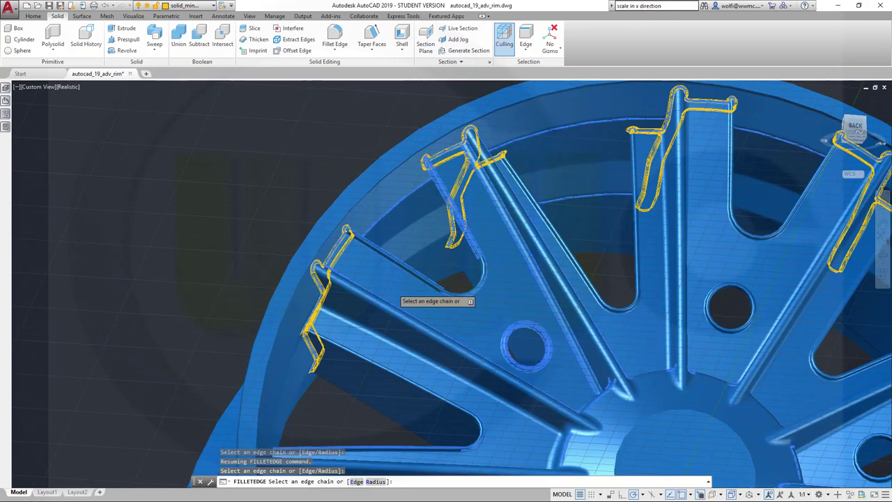
Add the edge chains where the spoke and rib ends meet the outer rim around the lower half of the wheel and accept the fillet.
middle_click_drag(492, 301, 498, 339, "shift")
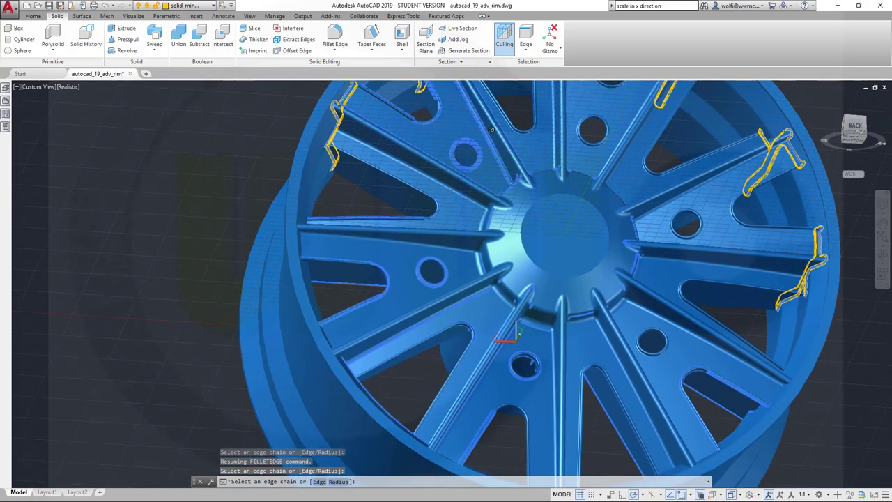
middle_click_drag(418, 255, 399, 270, "shift")
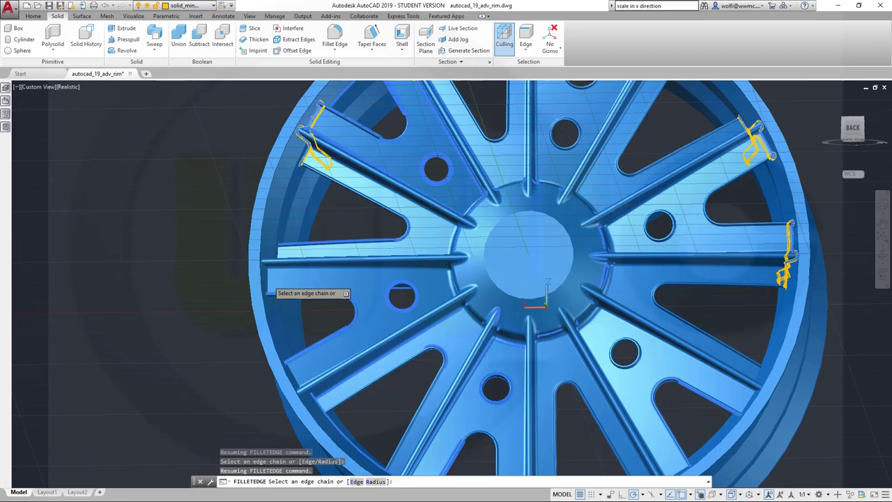
left_click(270, 287)
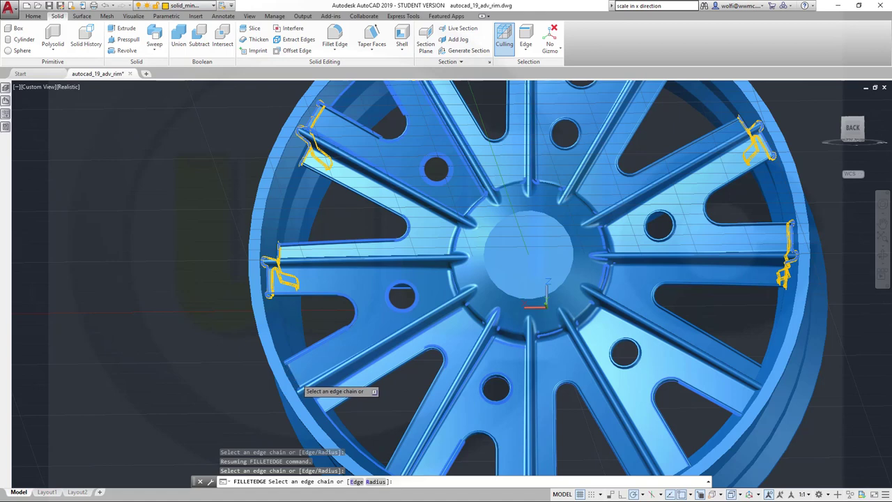
left_click(300, 387)
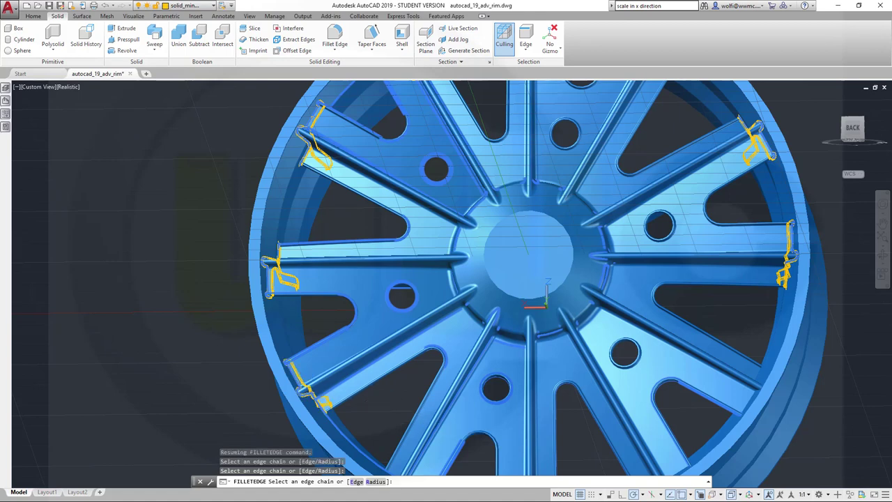
middle_click_drag(415, 425, 399, 315)
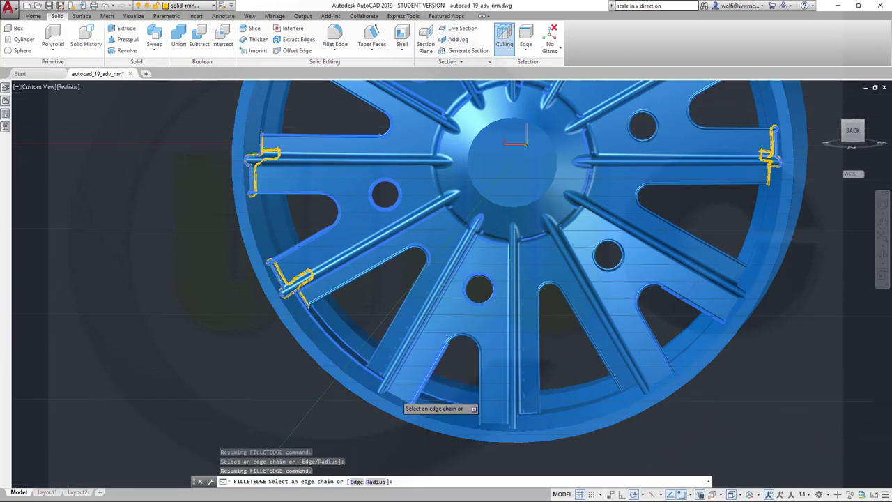
left_click(399, 391)
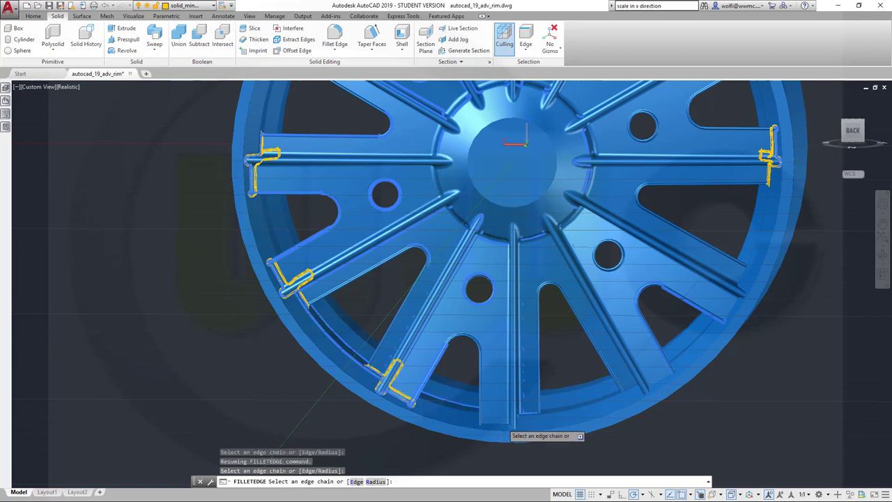
left_click(510, 427)
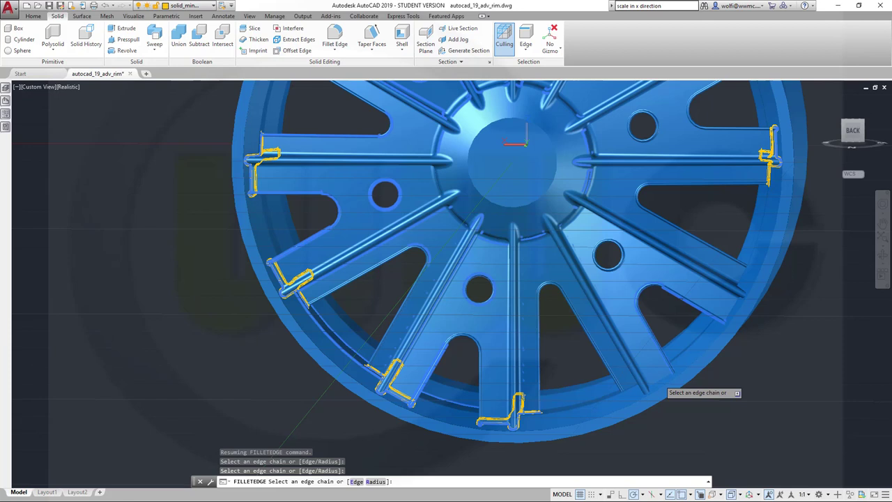
left_click(664, 376)
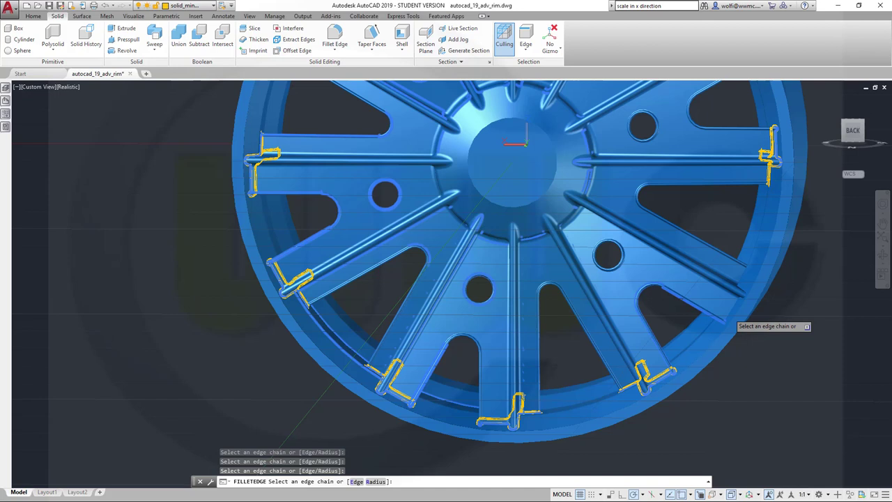
left_click(726, 316)
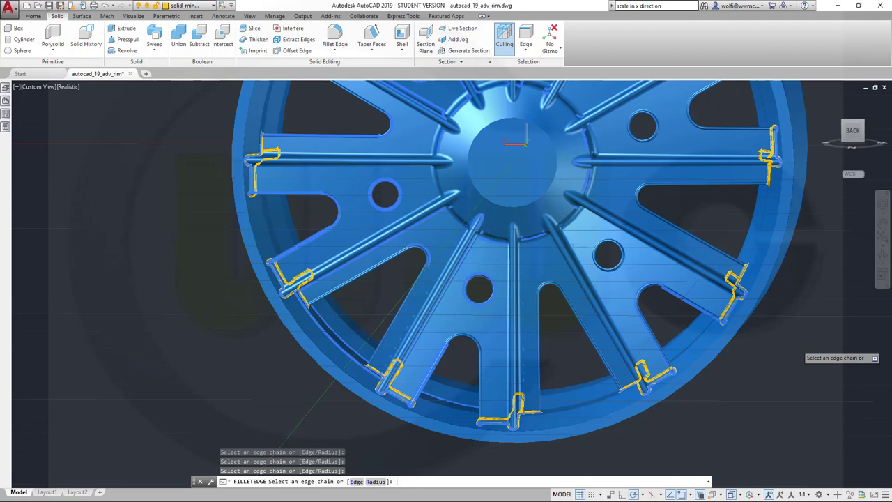
key("Return")
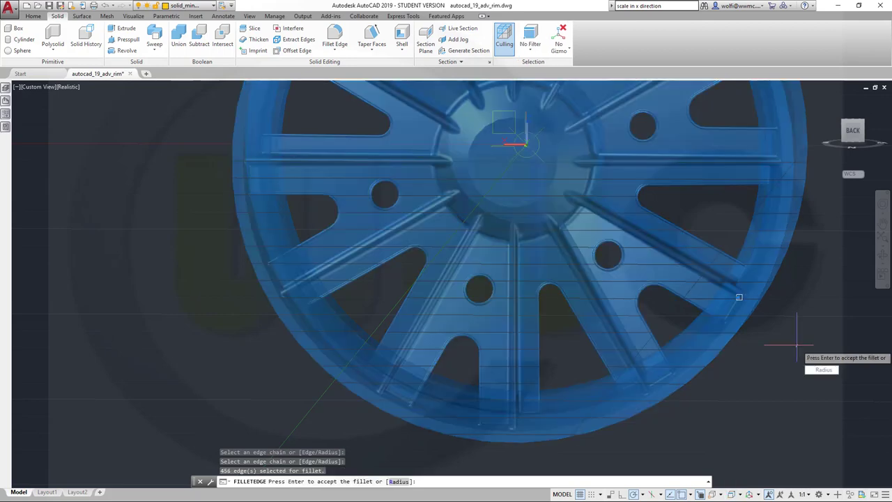
key("Return")
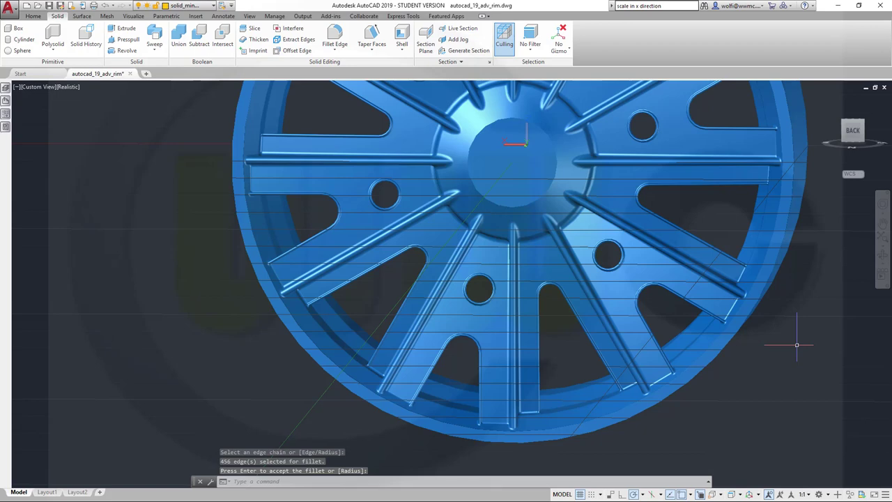
scroll(744, 342, "up", 2)
scroll(744, 347, "down", 4)
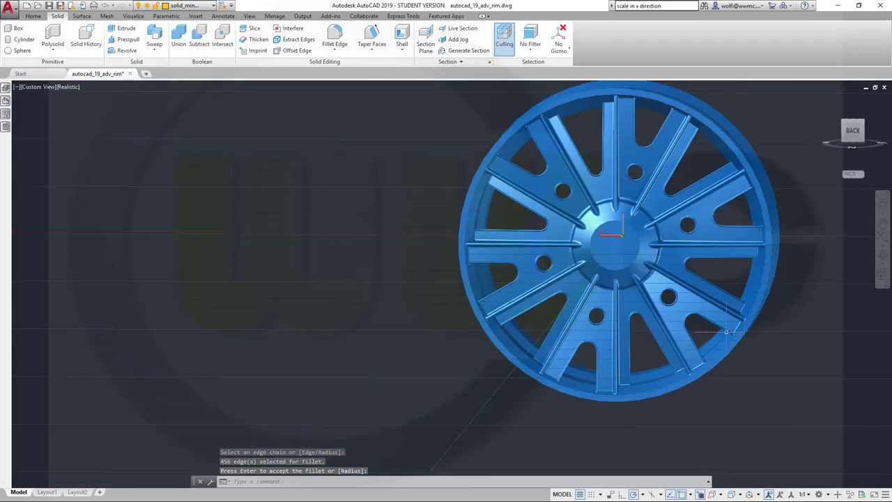
middle_click_drag(726, 331, 467, 223, "shift")
right_click(548, 307, "shift")
key("Escape")
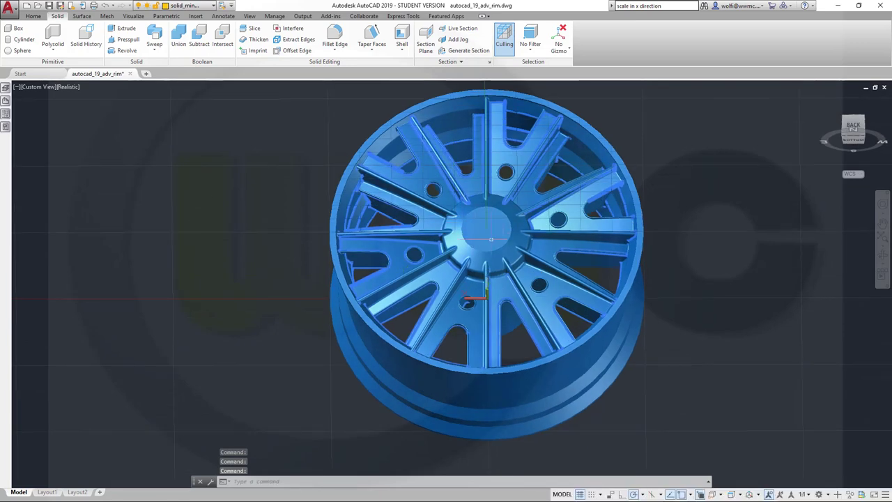
middle_click_drag(540, 310, 494, 320, "shift")
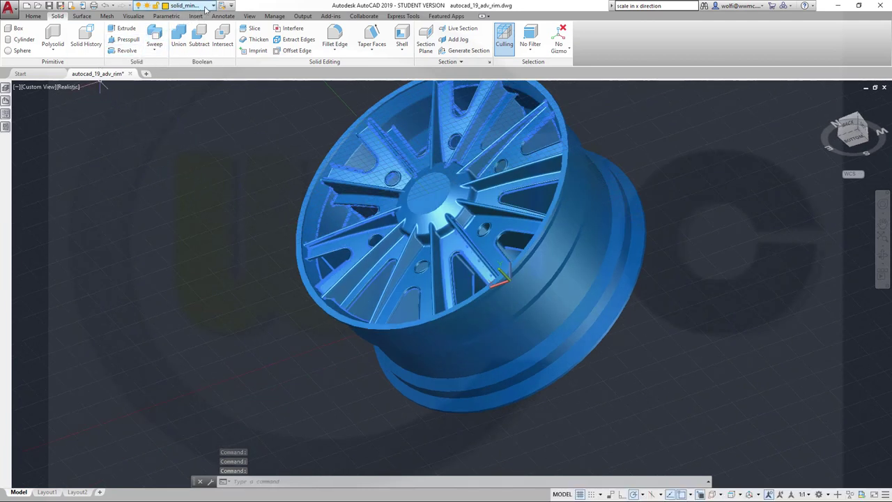
left_click(21, 39)
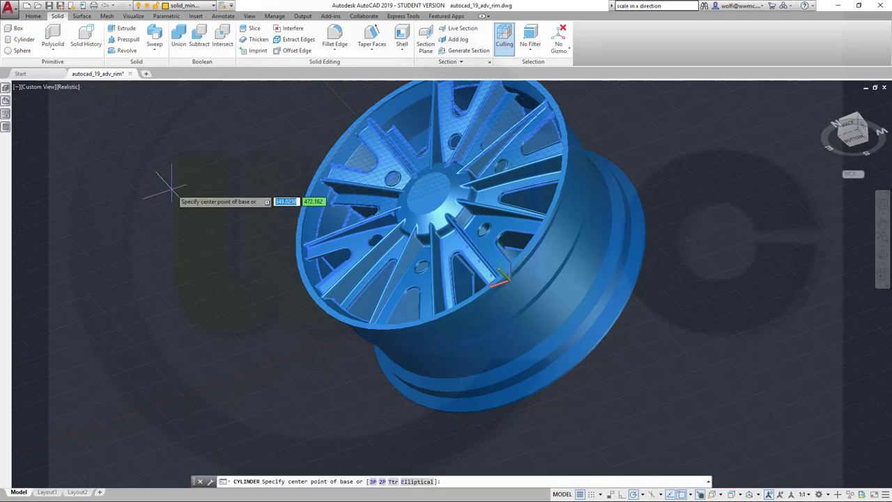
type("0")
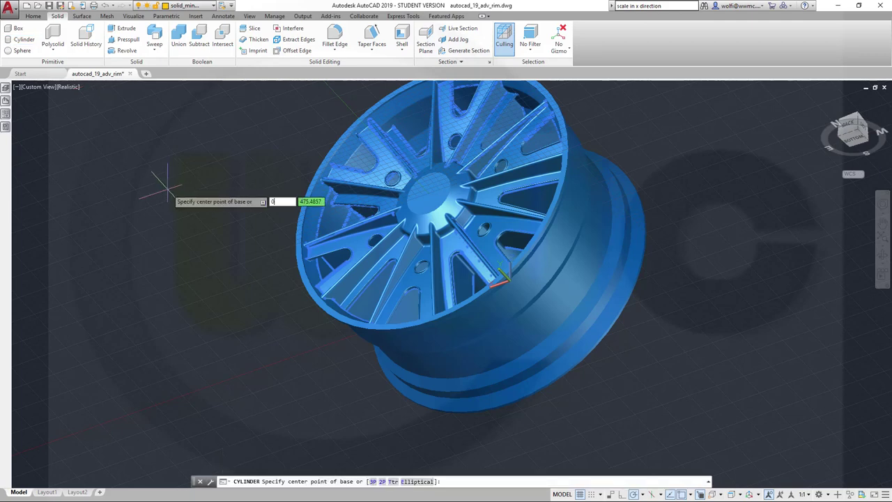
type(",0")
key("Return")
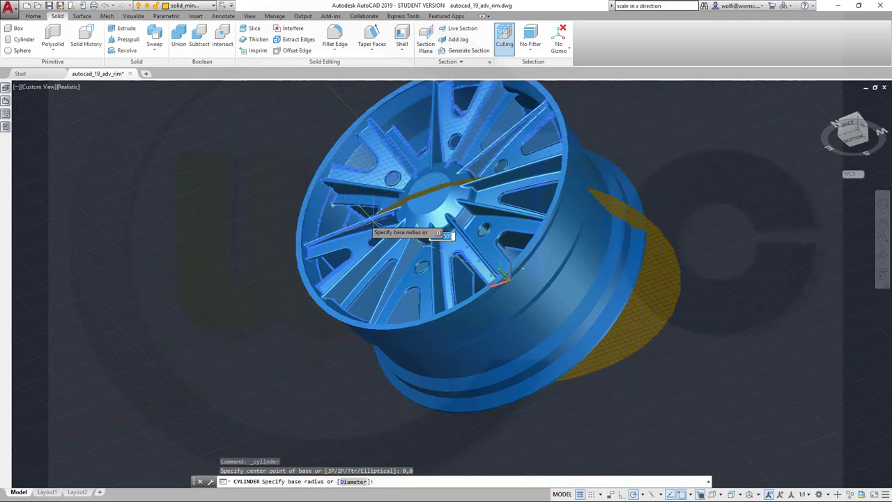
key("Escape")
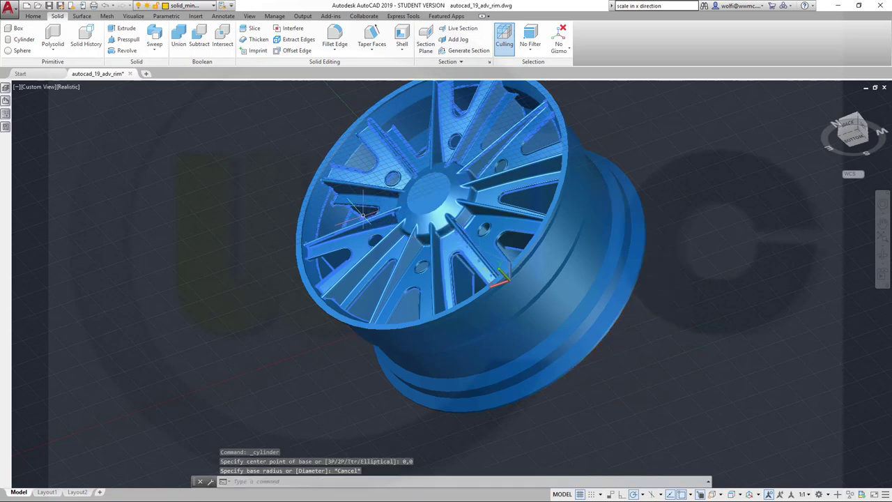
Rotate the UCS 90 degrees around its X axis so that Z runs along the wheel's axle.
middle_click_drag(545, 311, 494, 305, "shift")
scroll(493, 306, "up", 4)
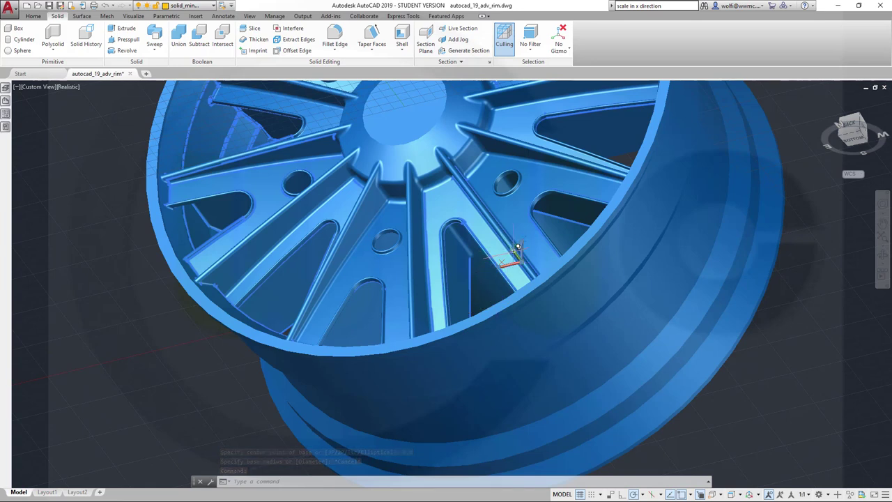
mouse_move(516, 246)
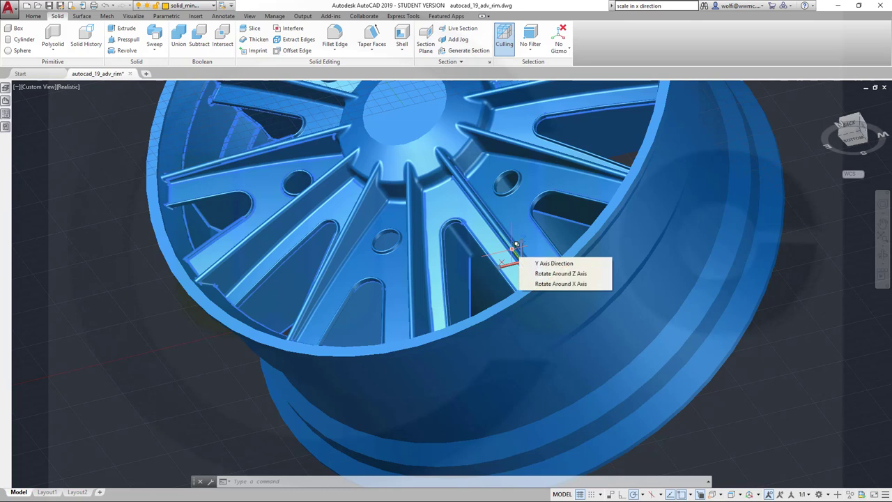
left_click(535, 284)
key("Return")
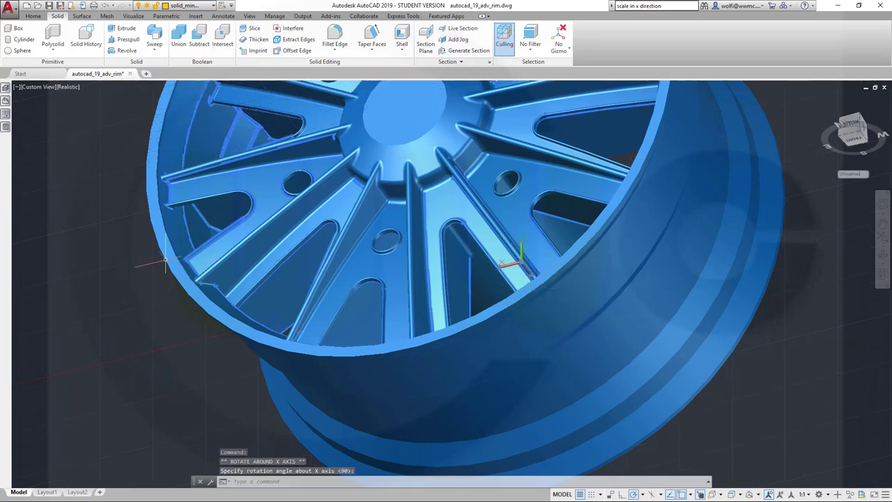
key("Escape")
Create a cylinder centred at 0,0 with base radius 30 and height 350 through the wheel hub.
middle_click_drag(149, 275, 208, 295)
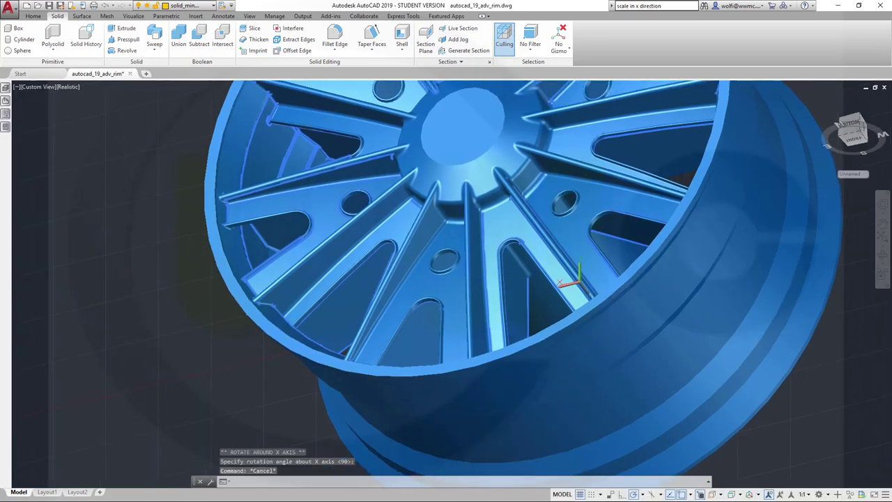
middle_click_drag(376, 265, 393, 271, "shift")
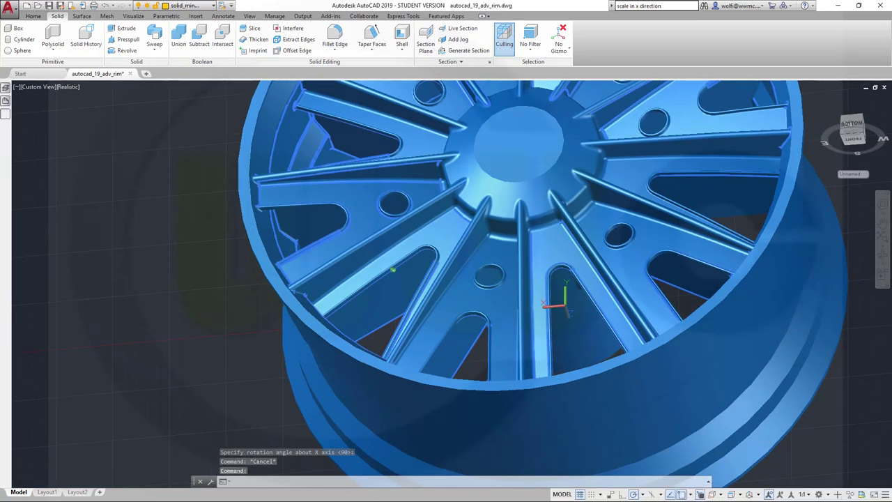
left_click(23, 40)
type("0,0")
key("Return")
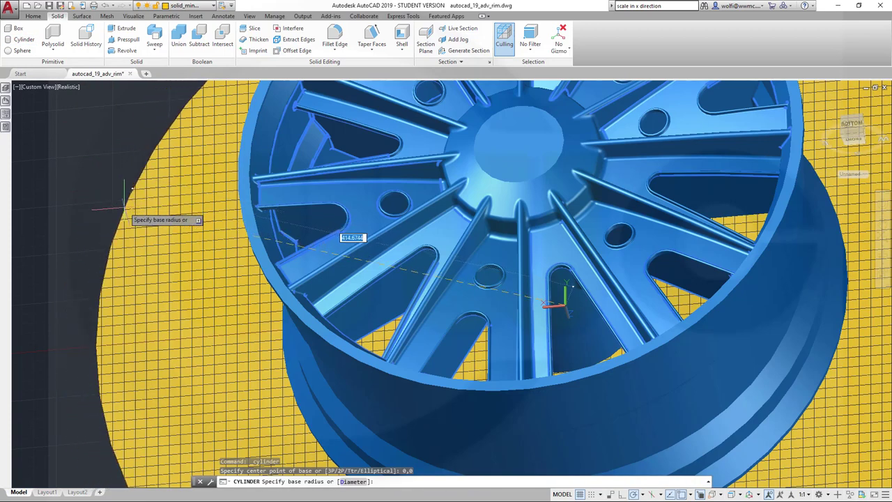
key("Return")
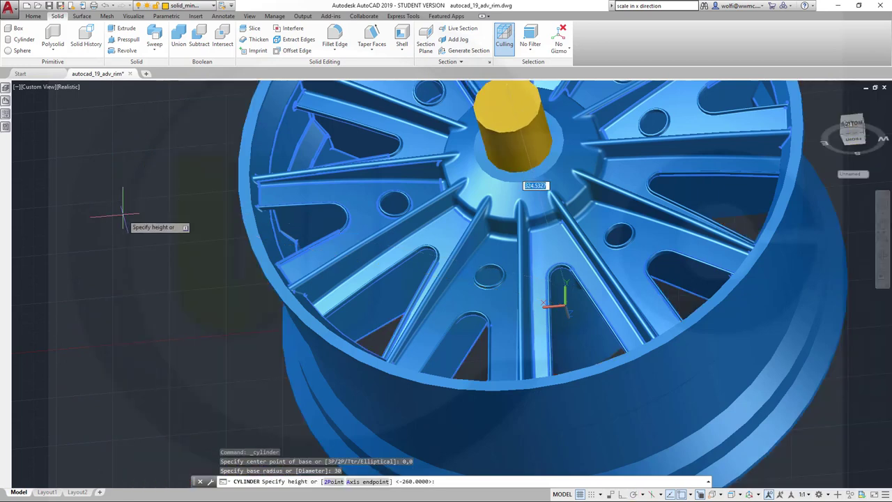
type("350")
key("Return")
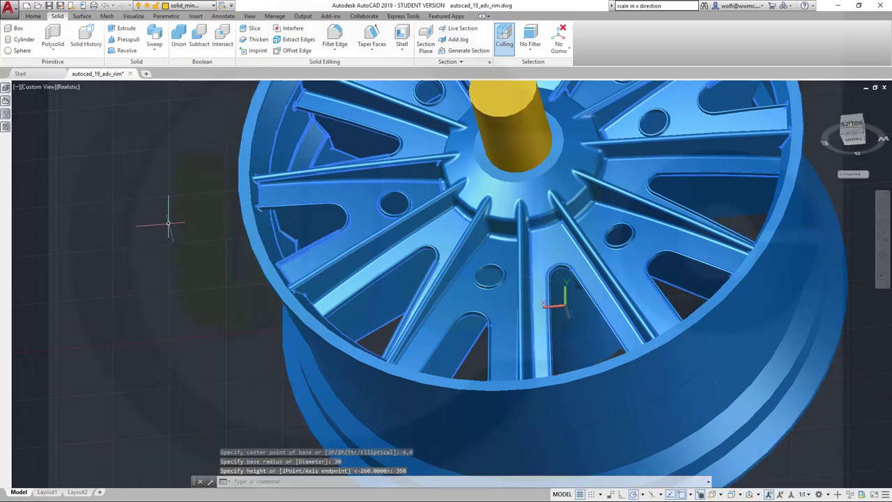
key("Escape")
Subtract the yellow cylinder from the blue rim solid to cut the central hub bore.
middle_click_drag(160, 218, 202, 174, "shift")
scroll(202, 175, "up", 3)
scroll(273, 311, "down", 2)
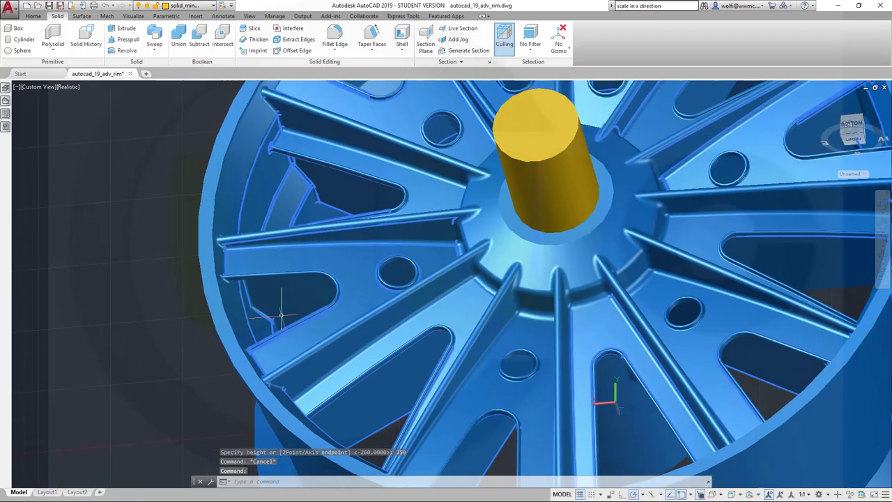
scroll(278, 300, "down", 3)
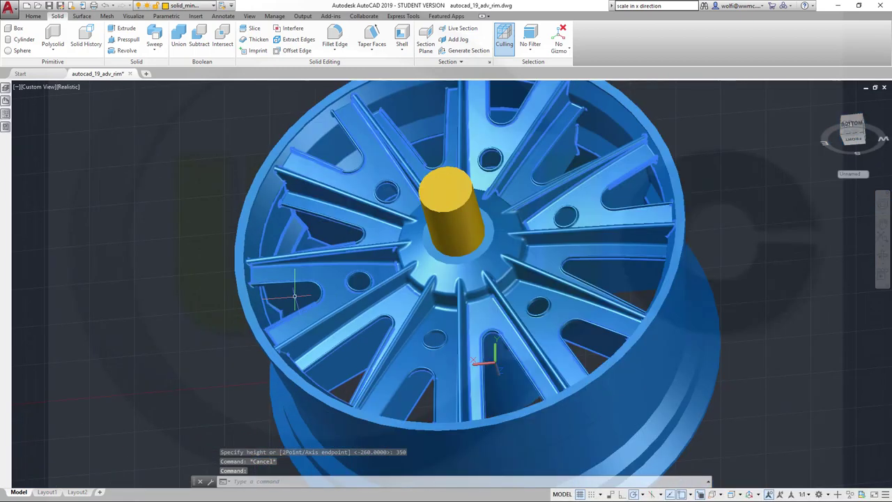
left_click(200, 36)
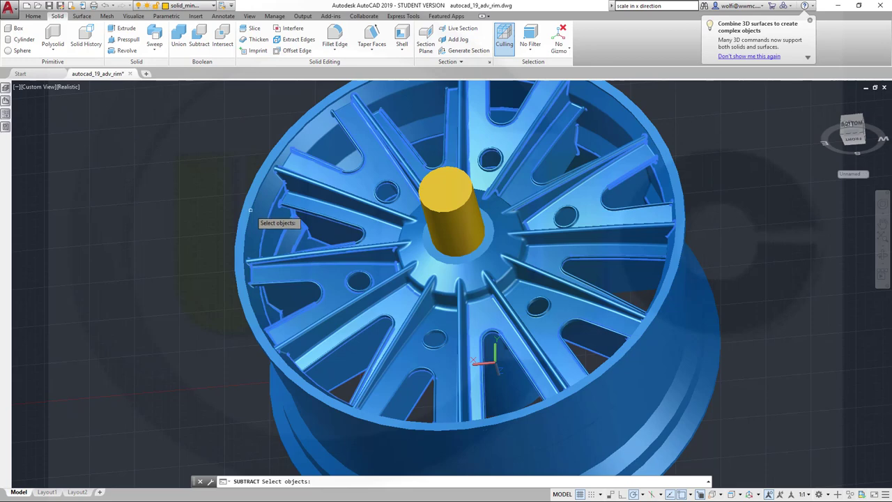
left_click(250, 209)
key("Return")
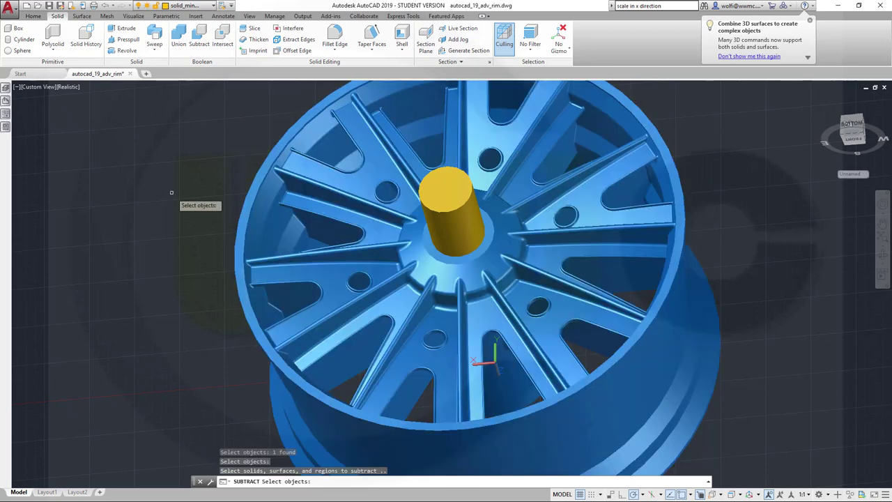
left_click(464, 212)
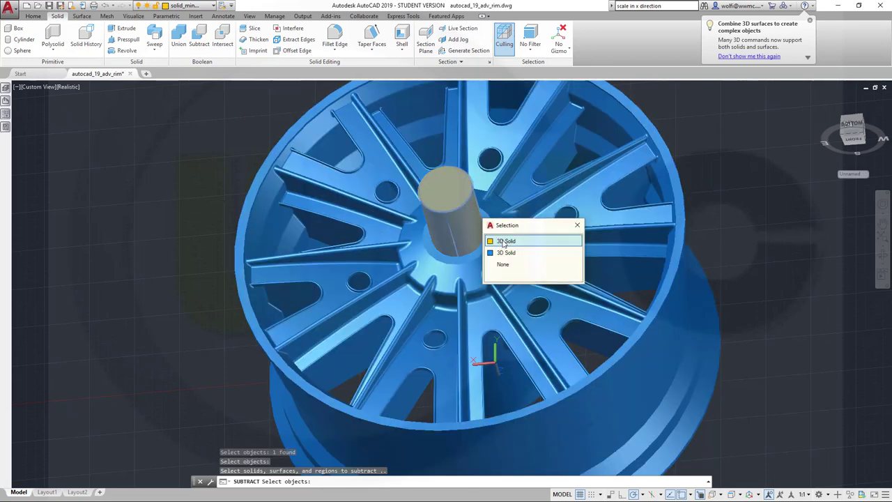
left_click(504, 242)
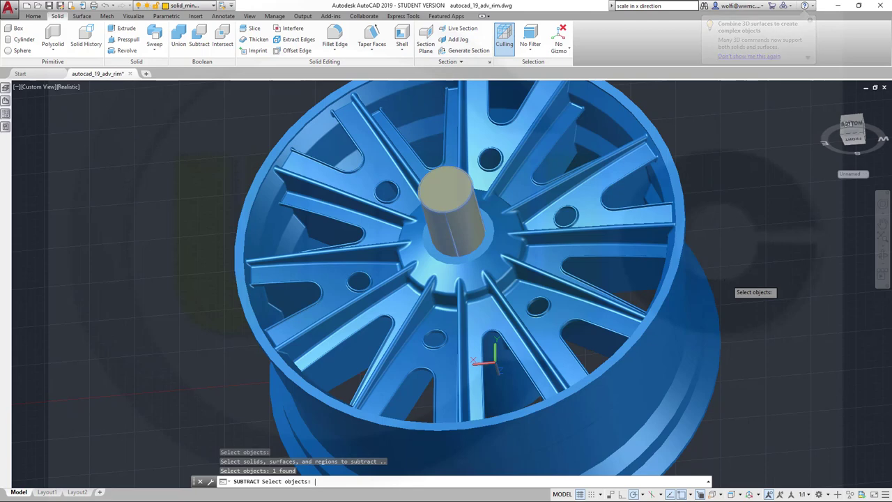
key("Return")
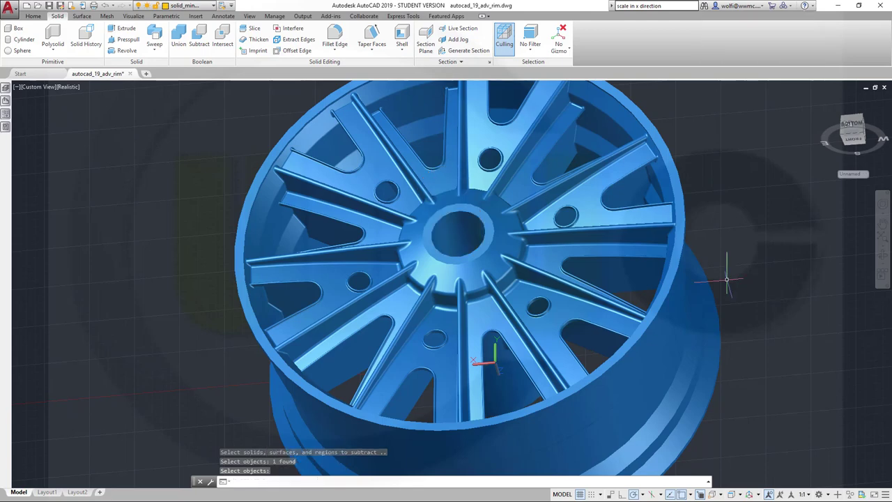
scroll(727, 279, "up", 2)
scroll(648, 314, "down", 5)
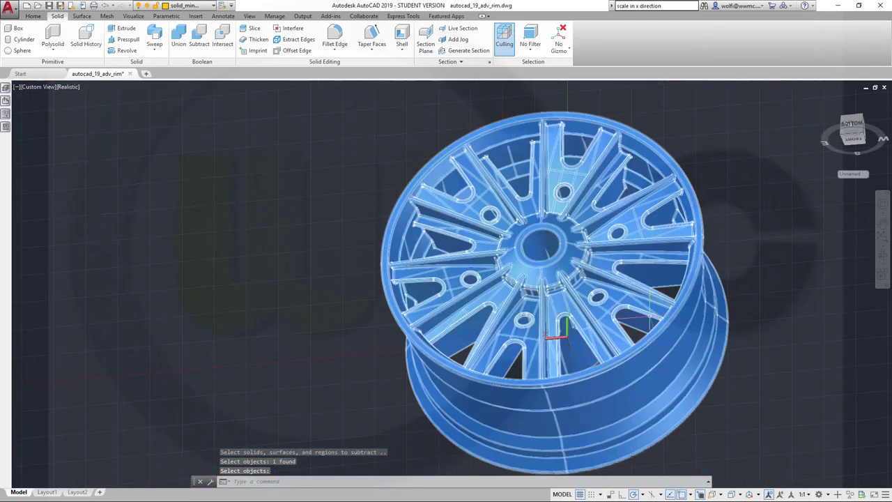
middle_click_drag(648, 317, 573, 362, "shift")
left_click(584, 248)
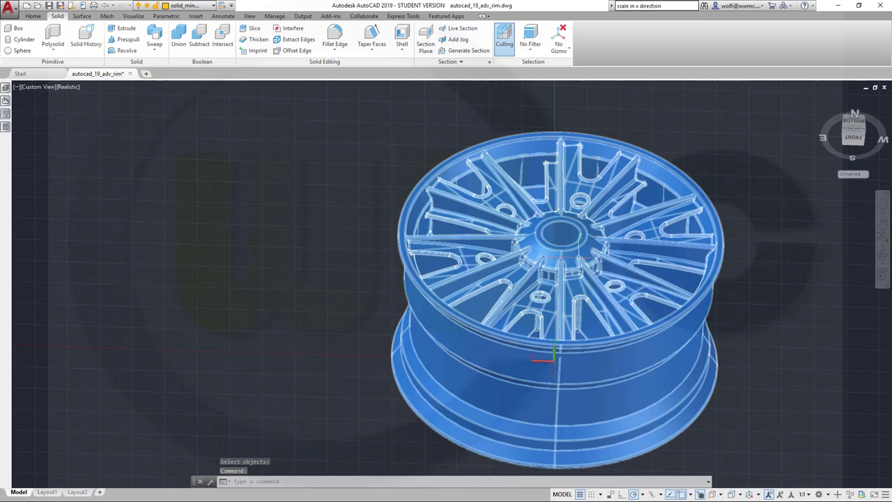
key("Escape")
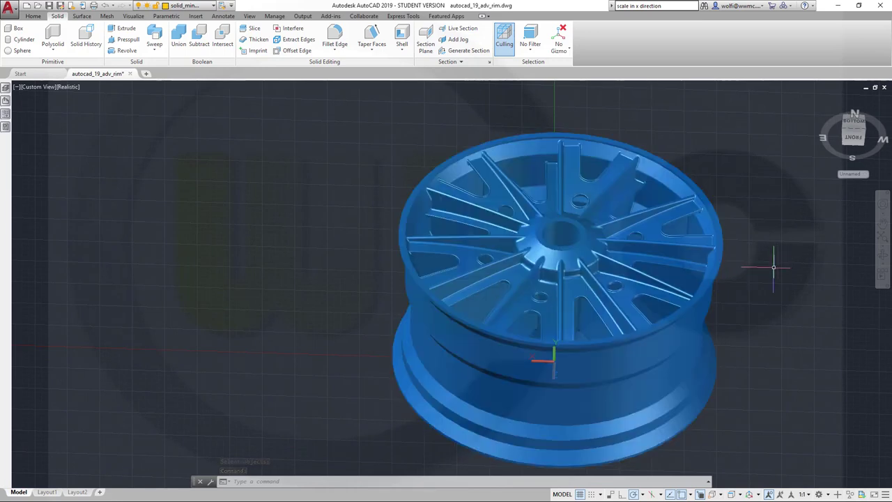